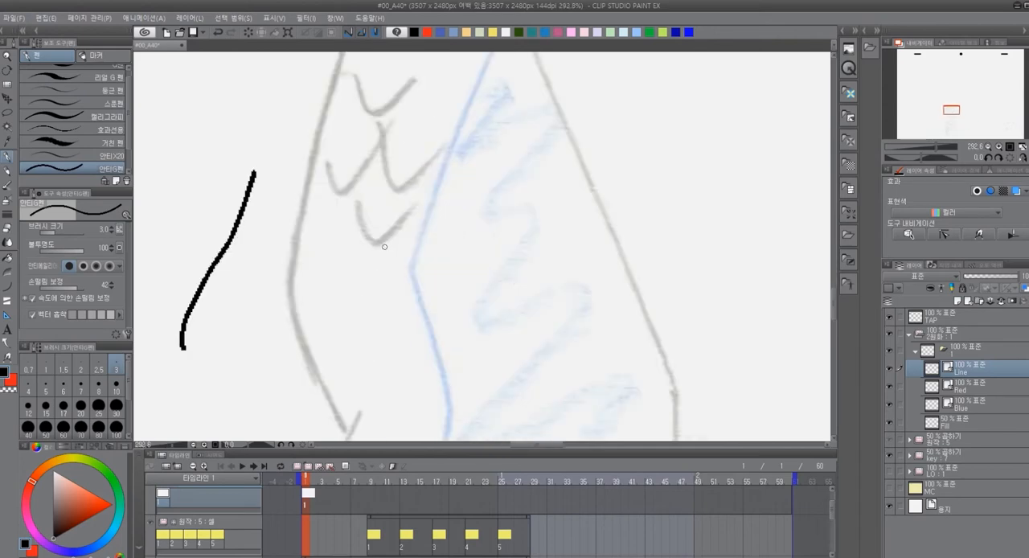
Ink the sketch's upper-left outline with the 안티G펜 pen, from the peak down to the notch
{"action": "scroll", "coordinate": [384, 247], "scroll_direction": "down", "scroll_amount": 5}
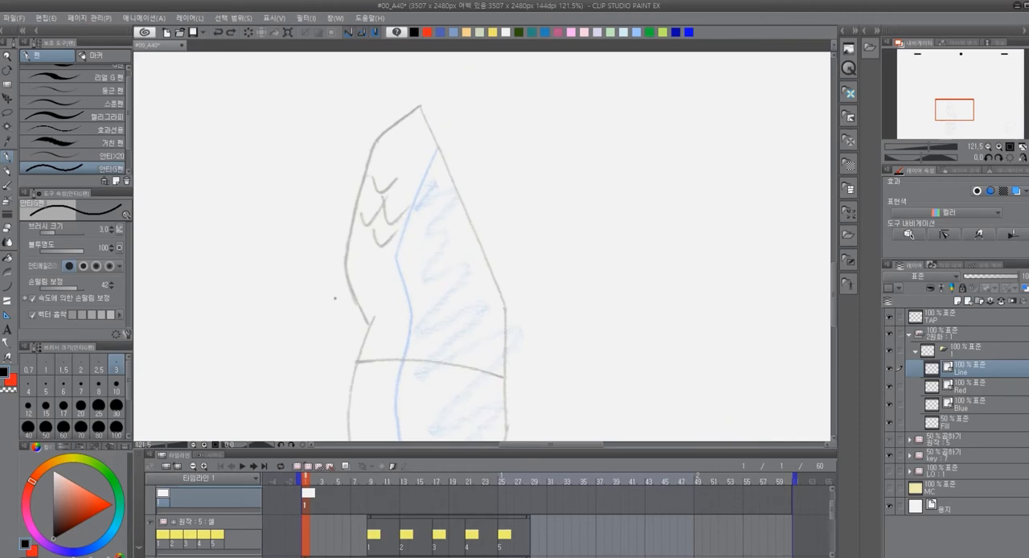
{"action": "scroll", "coordinate": [398, 240], "scroll_direction": "up", "scroll_amount": 4}
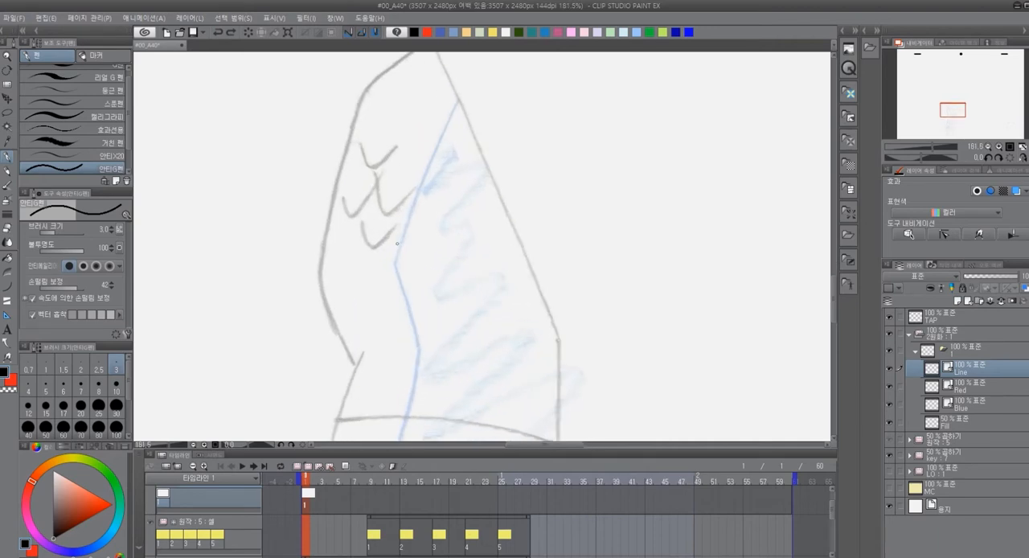
{"action": "scroll", "coordinate": [398, 240], "scroll_direction": "down", "scroll_amount": 1}
{"action": "left_click_drag", "start_coordinate": [416, 237], "coordinate": [396, 281]}
{"action": "scroll", "coordinate": [394, 279], "scroll_direction": "up", "scroll_amount": 1}
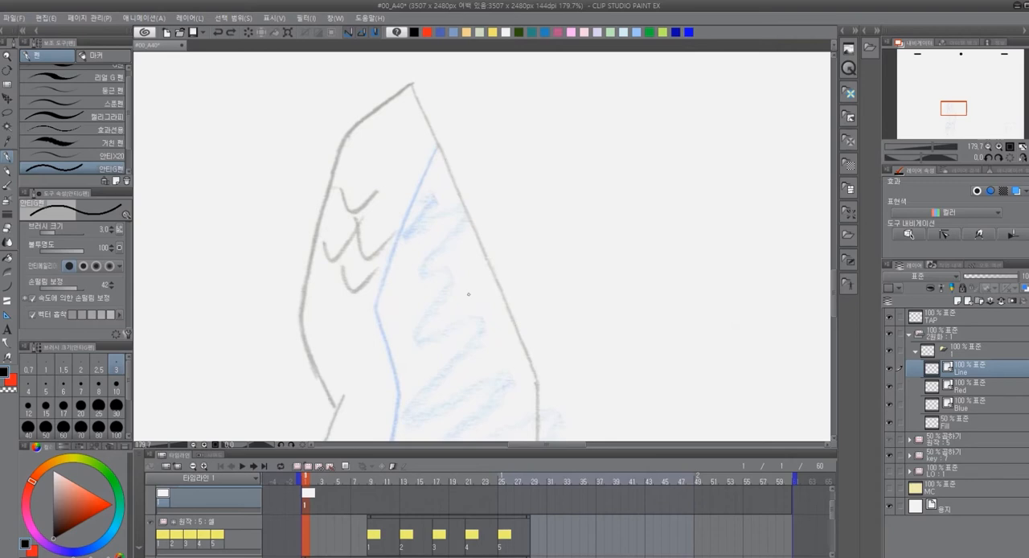
{"action": "left_click_drag", "start_coordinate": [513, 343], "coordinate": [495, 335]}
{"action": "left_click_drag", "start_coordinate": [397, 74], "coordinate": [324, 138]}
{"action": "key", "text": "ctrl+z"}
{"action": "mouse_move", "coordinate": [397, 74]}
{"action": "left_mouse_down"}
{"action": "mouse_move", "coordinate": [326, 129]}
{"action": "mouse_move", "coordinate": [291, 259]}
{"action": "mouse_move", "coordinate": [288, 349]}
{"action": "mouse_move", "coordinate": [322, 404]}
{"action": "left_mouse_up"}
{"action": "key", "text": "ctrl+z"}
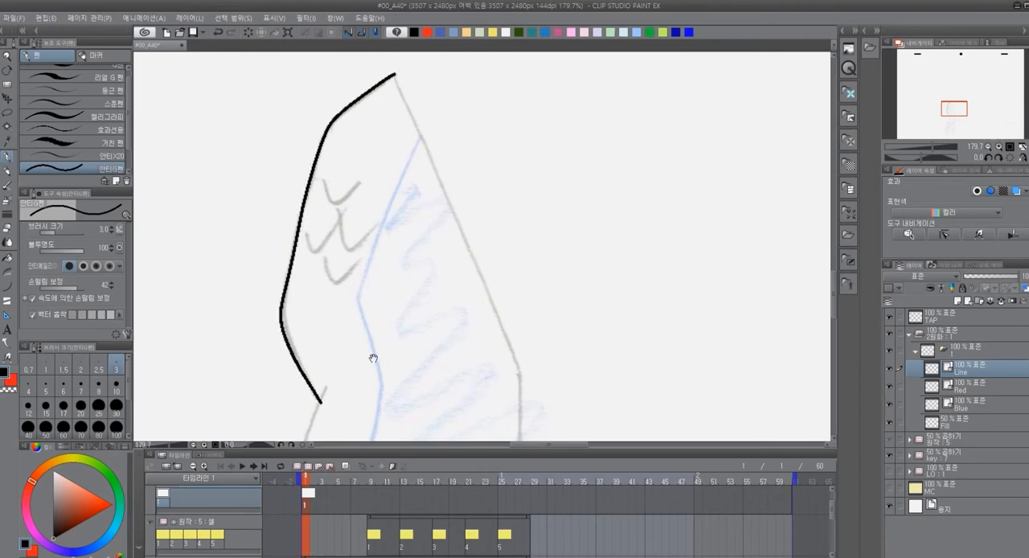
{"action": "left_click_drag", "start_coordinate": [373, 330], "coordinate": [368, 303]}
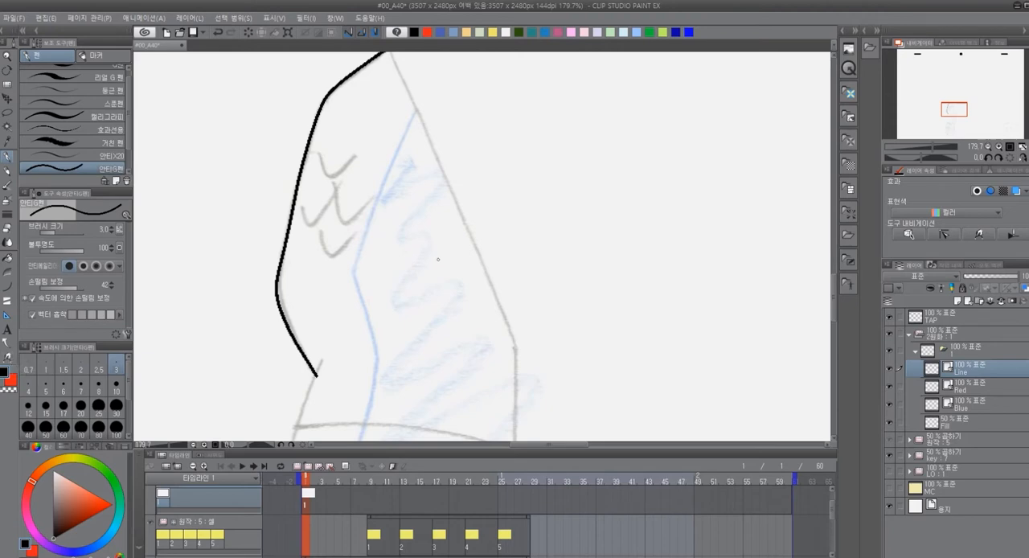
Try to pull the lower bend of the inked outline onto the sketch line with the vector pinch tool
{"action": "key", "text": "y"}
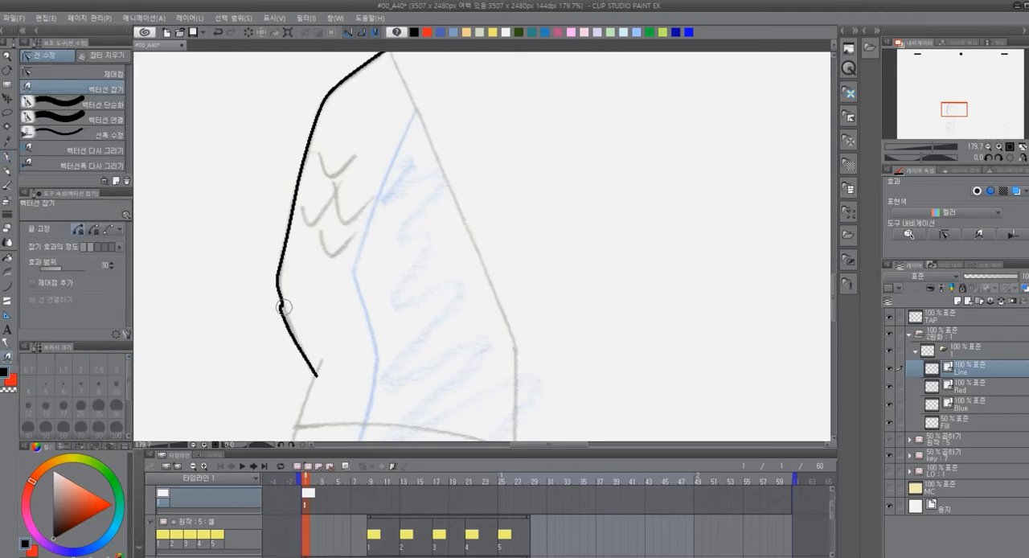
{"action": "left_click_drag", "start_coordinate": [279, 278], "coordinate": [280, 284]}
{"action": "left_click_drag", "start_coordinate": [286, 319], "coordinate": [292, 328]}
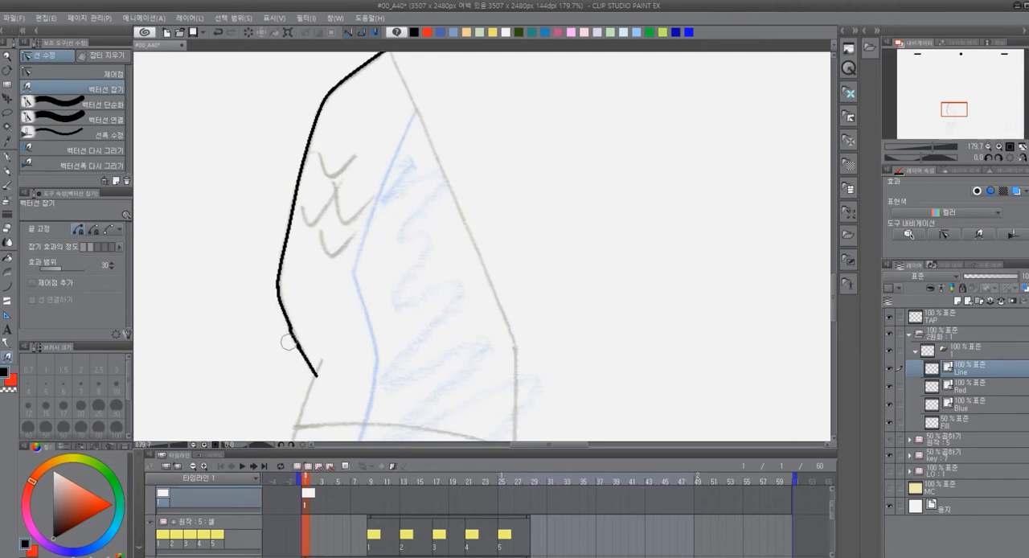
Lasso and delete the lower bend of the inked outline, and redraw it along the sketch down to the notch
{"action": "key", "text": "m"}
{"action": "mouse_move", "coordinate": [347, 385]}
{"action": "left_mouse_down"}
{"action": "mouse_move", "coordinate": [307, 278]}
{"action": "mouse_move", "coordinate": [341, 306]}
{"action": "left_mouse_up"}
{"action": "key", "text": "Delete"}
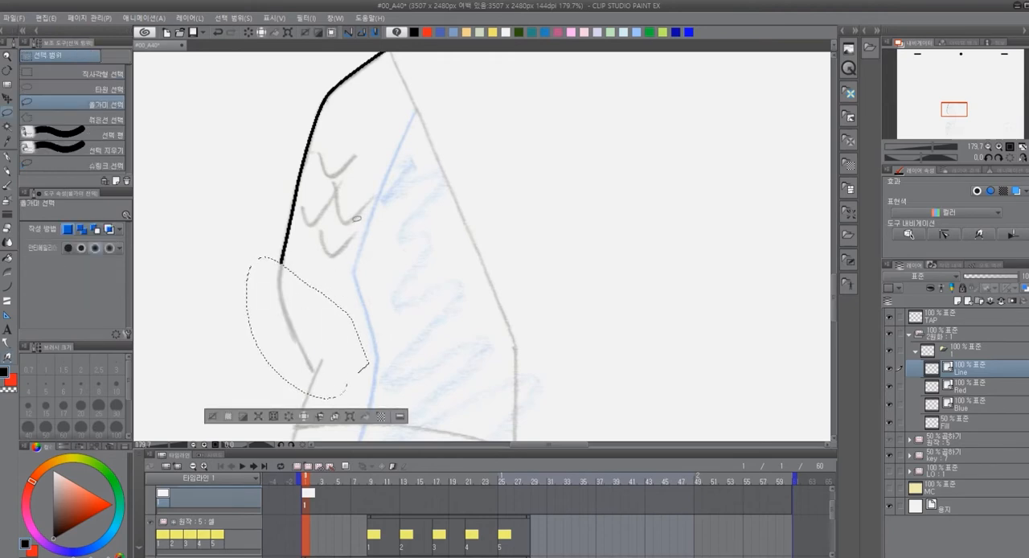
{"action": "key", "text": "ctrl+d"}
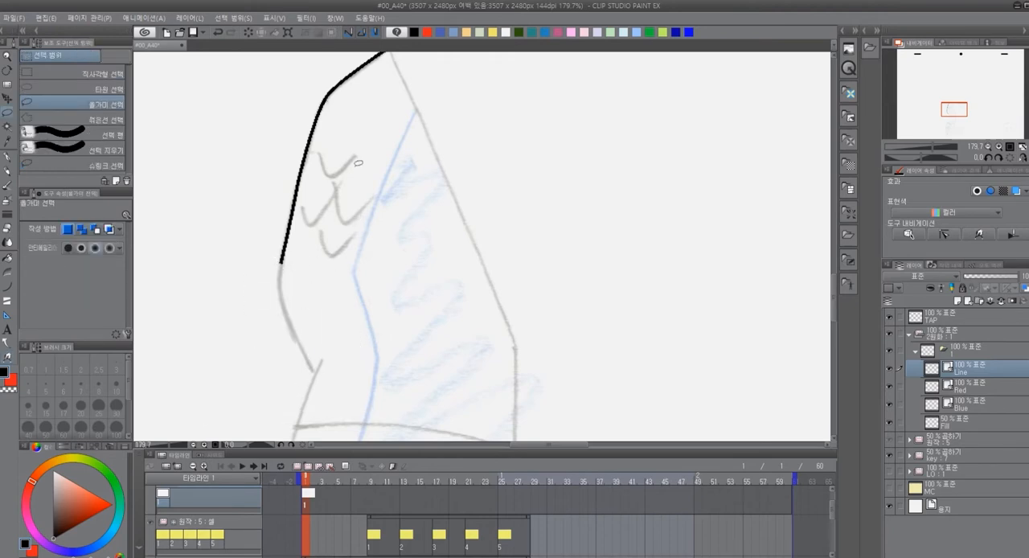
{"action": "key", "text": "p"}
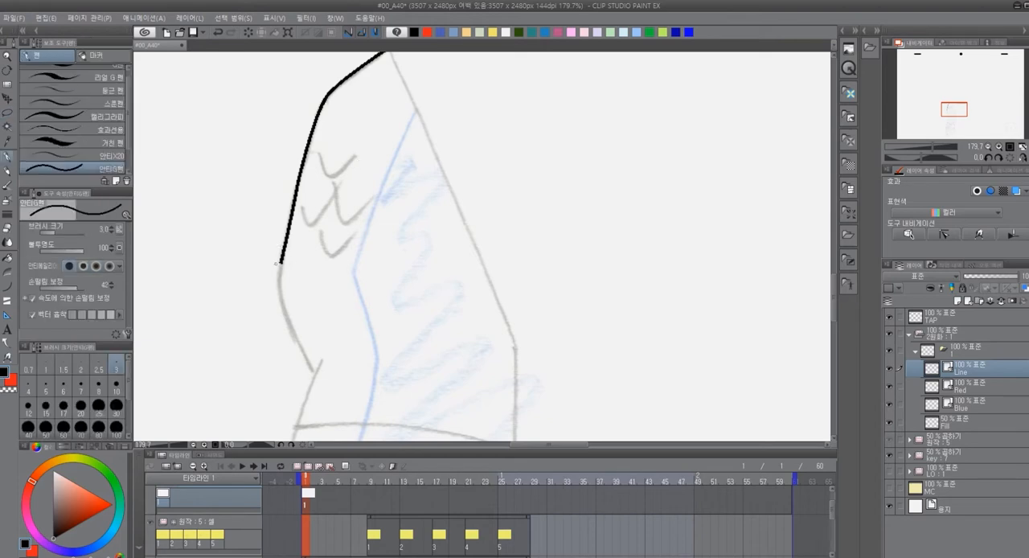
{"action": "mouse_move", "coordinate": [281, 262]}
{"action": "left_mouse_down"}
{"action": "mouse_move", "coordinate": [284, 314]}
{"action": "mouse_move", "coordinate": [316, 374]}
{"action": "left_mouse_up"}
Ink the cluster of U-shaped scale marks inside the upper part of the outline
{"action": "left_click_drag", "start_coordinate": [436, 264], "coordinate": [427, 281]}
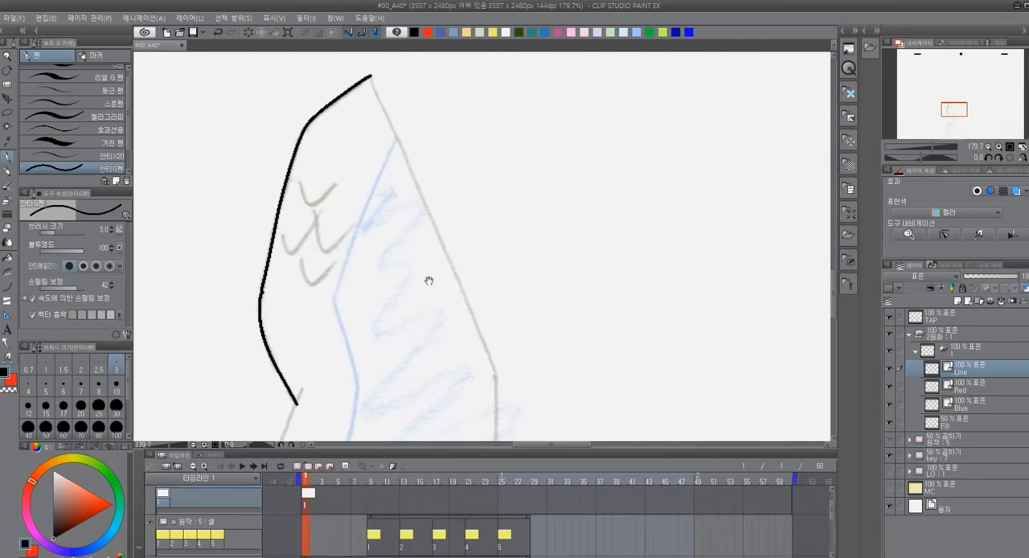
{"action": "mouse_move", "coordinate": [299, 175]}
{"action": "left_mouse_down"}
{"action": "mouse_move", "coordinate": [307, 200]}
{"action": "mouse_move", "coordinate": [339, 184]}
{"action": "left_mouse_up"}
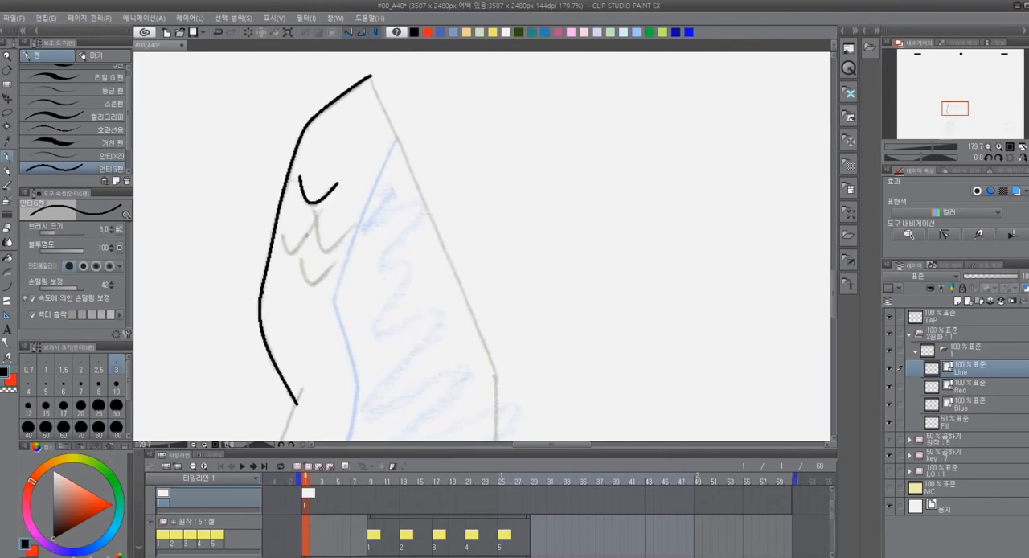
{"action": "mouse_move", "coordinate": [283, 231]}
{"action": "left_mouse_down"}
{"action": "mouse_move", "coordinate": [312, 230]}
{"action": "mouse_move", "coordinate": [316, 210]}
{"action": "mouse_move", "coordinate": [325, 252]}
{"action": "mouse_move", "coordinate": [354, 227]}
{"action": "left_mouse_up"}
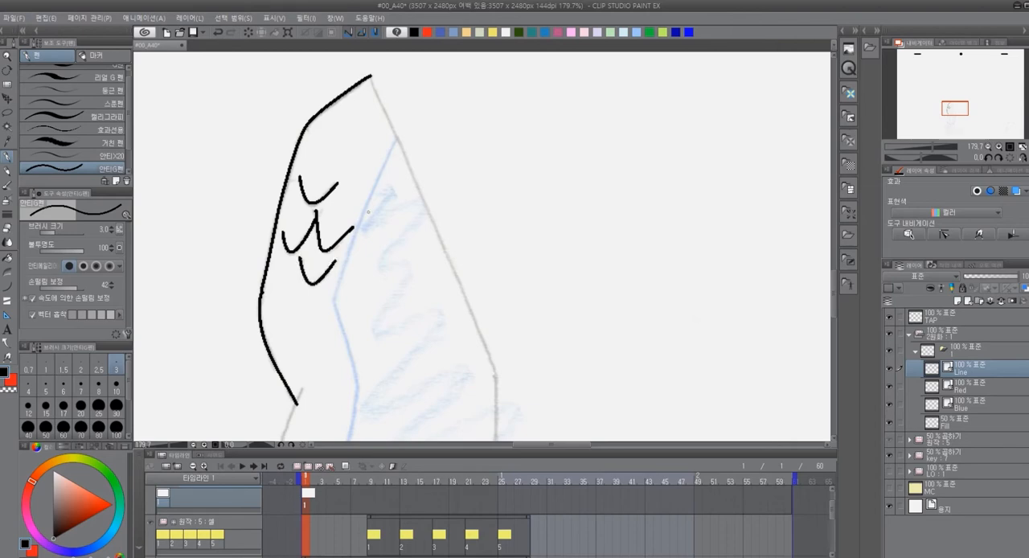
Switch to the curve tool (곡선) and set its brush size to 3
{"action": "mouse_move", "coordinate": [537, 378]}
{"action": "left_mouse_down"}
{"action": "mouse_move", "coordinate": [517, 217]}
{"action": "mouse_move", "coordinate": [545, 160]}
{"action": "mouse_move", "coordinate": [521, 120]}
{"action": "left_mouse_up"}
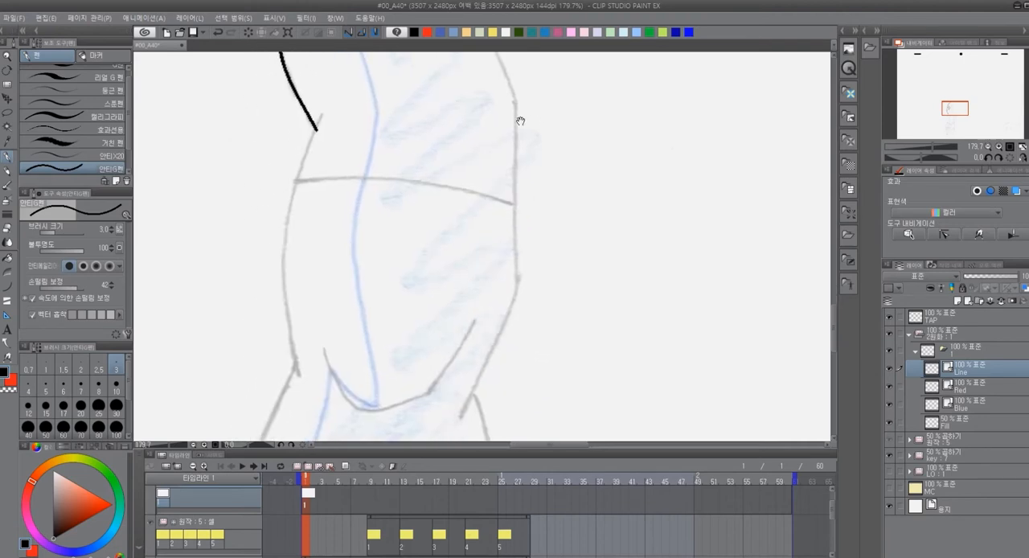
{"action": "key", "text": "u"}
{"action": "left_click_drag", "start_coordinate": [322, 113], "coordinate": [298, 370]}
{"action": "left_click", "coordinate": [190, 241]}
{"action": "key", "text": "ctrl+z"}
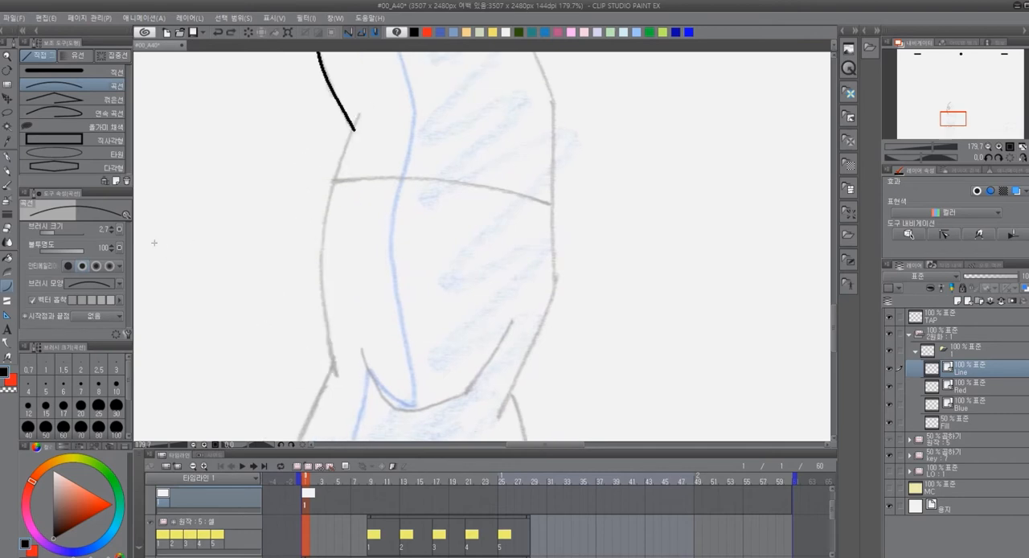
{"action": "left_click", "coordinate": [111, 230]}
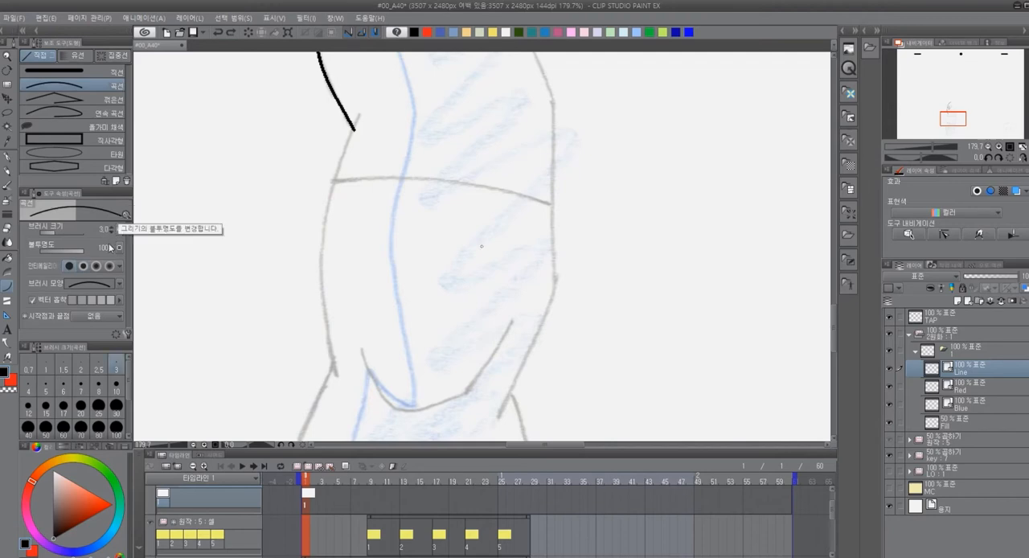
{"action": "left_click_drag", "start_coordinate": [254, 234], "coordinate": [257, 378]}
{"action": "left_click", "coordinate": [234, 361]}
{"action": "key", "text": "ctrl+z"}
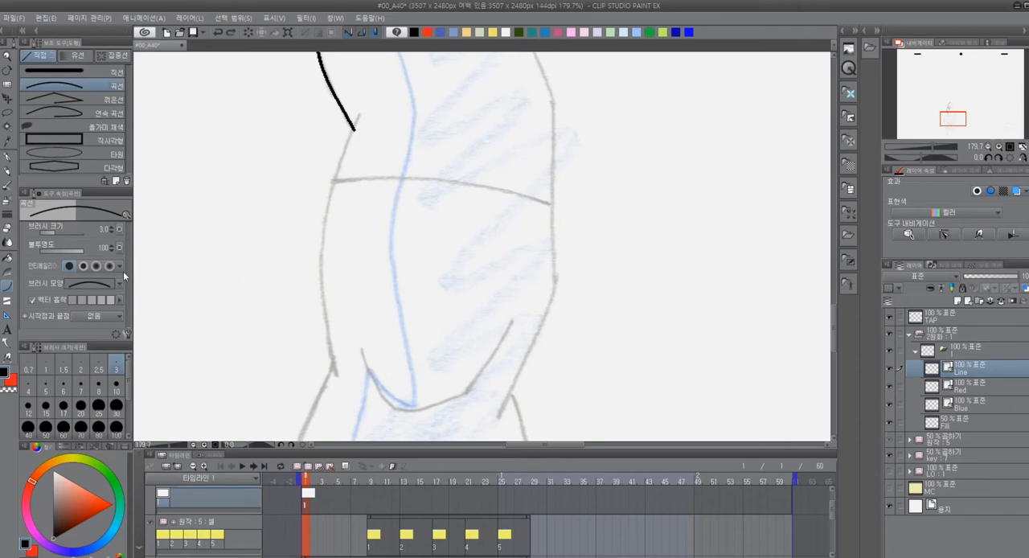
{"action": "left_click_drag", "start_coordinate": [362, 110], "coordinate": [356, 143]}
{"action": "left_click_drag", "start_coordinate": [331, 347], "coordinate": [337, 378]}
{"action": "key", "text": "ctrl+z"}
{"action": "key", "text": "ctrl+z"}
Trace the sketch's left side below the notch with one curve bulging outward along the sketch line
{"action": "left_click_drag", "start_coordinate": [360, 114], "coordinate": [339, 382]}
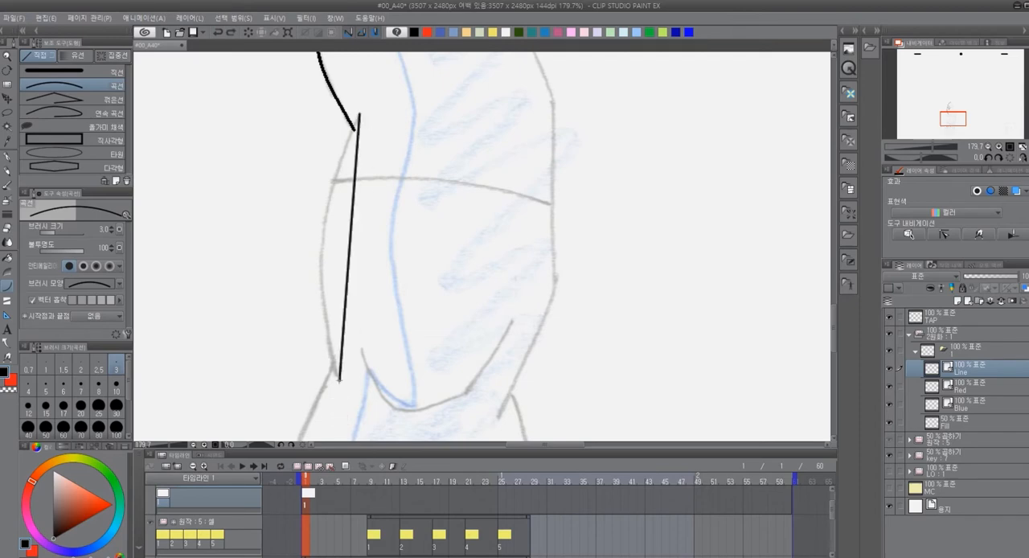
{"action": "left_click", "coordinate": [298, 241]}
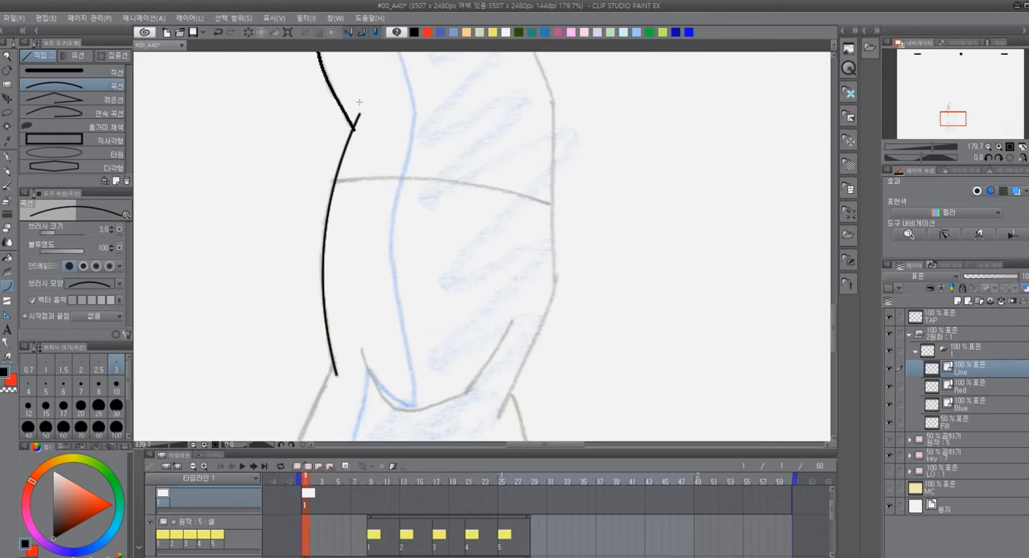
Examine up close the pixel edges of the curve where it meets the pen outline at the notch
{"action": "scroll", "coordinate": [364, 115], "scroll_direction": "down", "scroll_amount": 5}
{"action": "scroll", "coordinate": [358, 115], "scroll_direction": "up", "scroll_amount": 16}
{"action": "scroll", "coordinate": [350, 103], "scroll_direction": "up", "scroll_amount": 3}
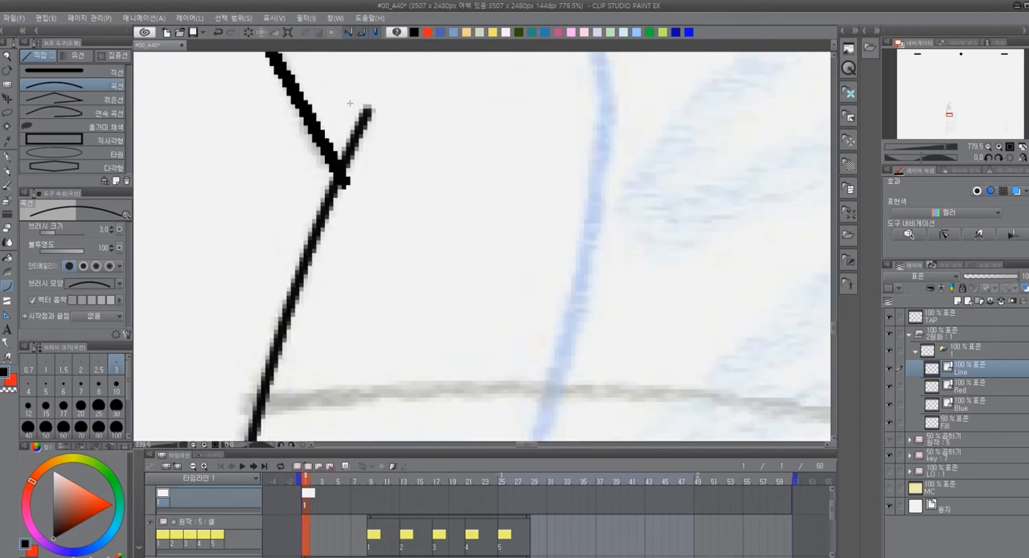
{"action": "scroll", "coordinate": [349, 103], "scroll_direction": "up", "scroll_amount": 3}
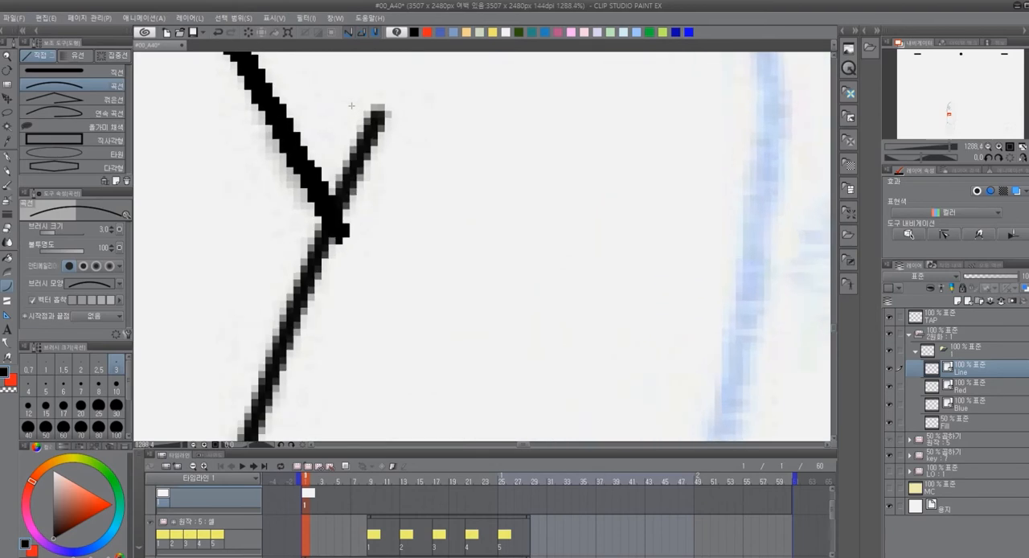
{"action": "scroll", "coordinate": [351, 105], "scroll_direction": "up", "scroll_amount": 3}
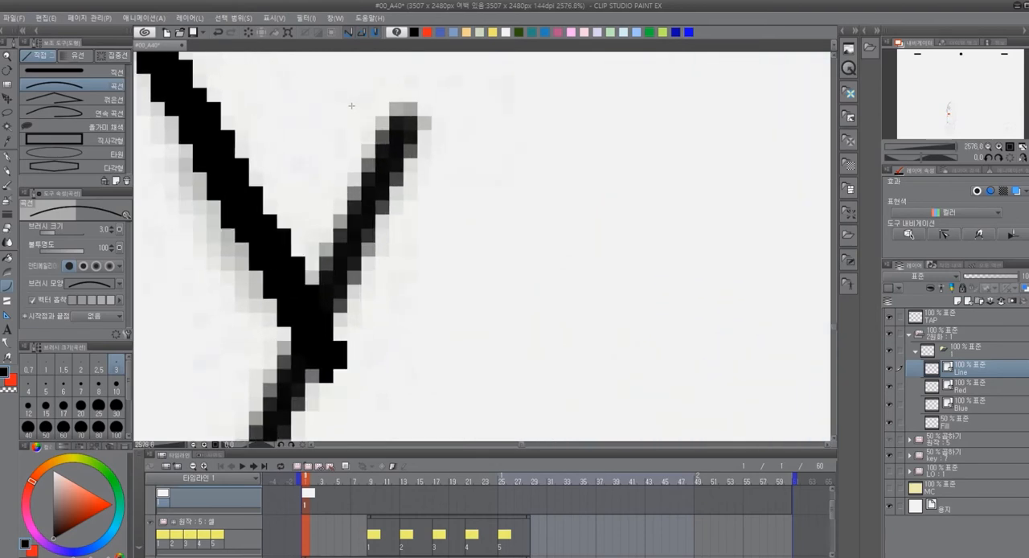
{"action": "scroll", "coordinate": [352, 106], "scroll_direction": "down", "scroll_amount": 5}
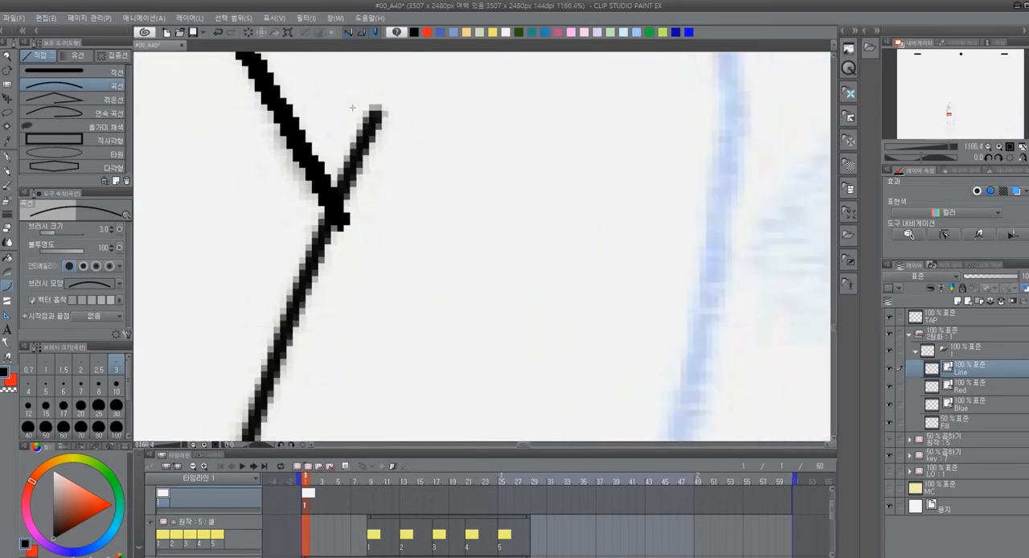
{"action": "scroll", "coordinate": [352, 107], "scroll_direction": "up", "scroll_amount": 3}
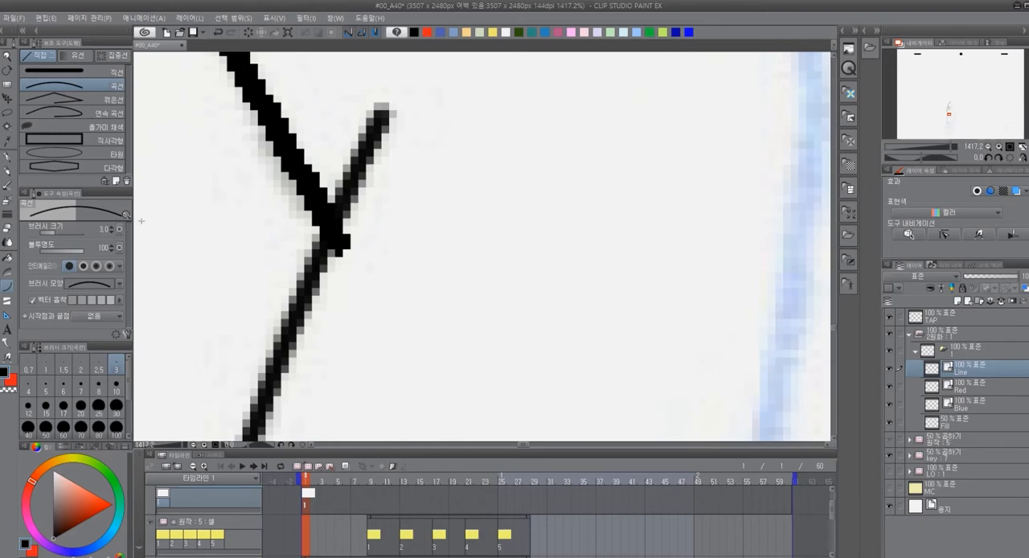
Duplicate the curve sub tool (곡선) under the name 안티곡선 2
{"action": "right_click", "coordinate": [87, 84]}
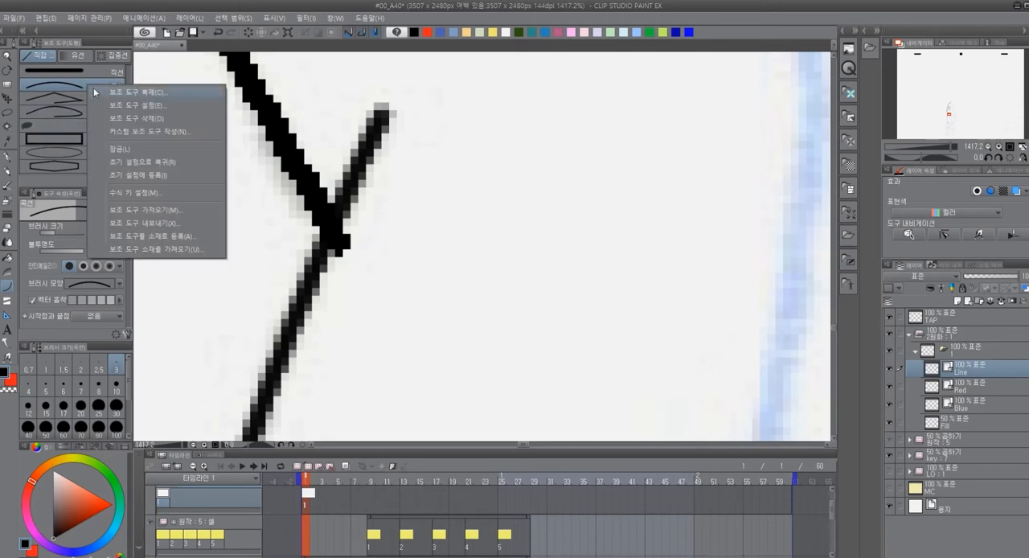
{"action": "left_click", "coordinate": [120, 93]}
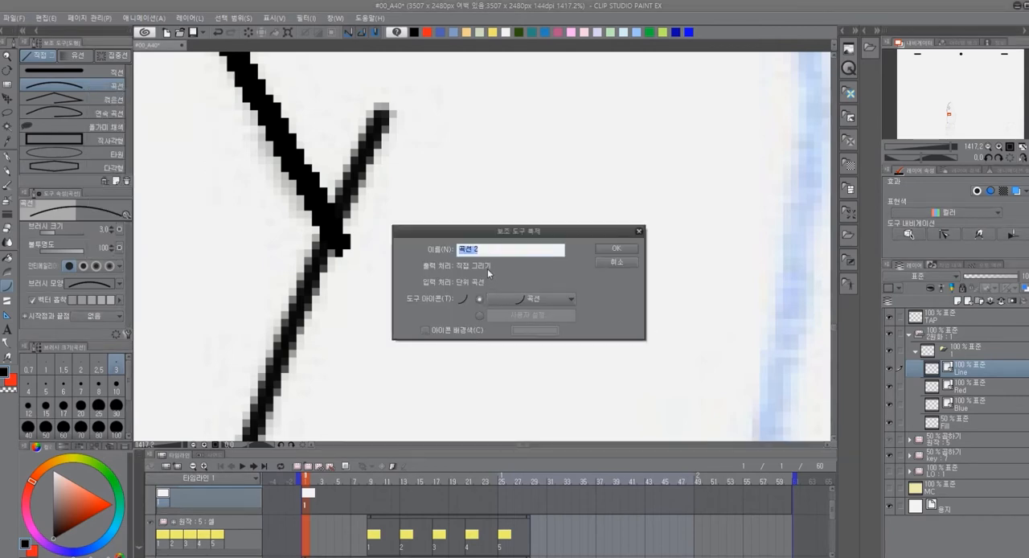
{"action": "left_click", "coordinate": [460, 251]}
{"action": "type", "text": "애"}
{"action": "key", "text": "BackSpace"}
{"action": "type", "text": "dksx"}
{"action": "key", "text": "BackSpace"}
{"action": "key", "text": "BackSpace"}
{"action": "key", "text": "BackSpace"}
{"action": "key", "text": "BackSpace"}
{"action": "type", "text": "안티"}
{"action": "left_click", "coordinate": [621, 249]}
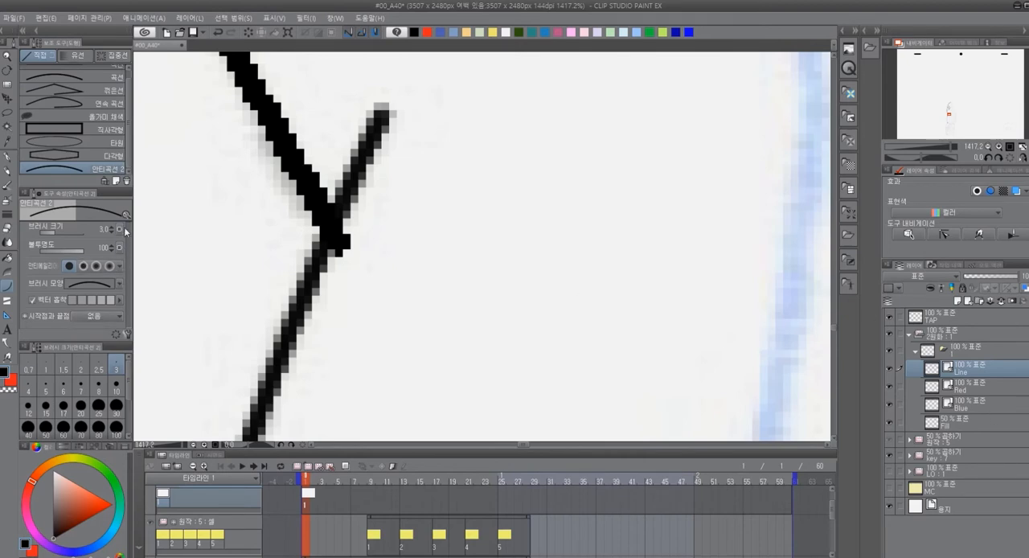
Look through the detailed settings of 안티곡선 2, from ink and anti-aliasing to brush shape, brush tip and start/end points
{"action": "left_click", "coordinate": [126, 335]}
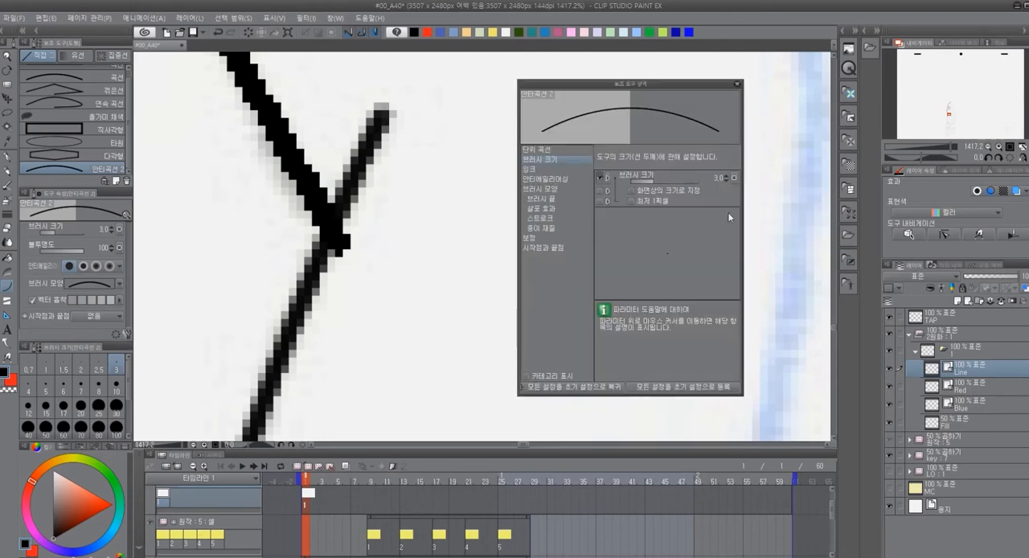
{"action": "left_click", "coordinate": [537, 171]}
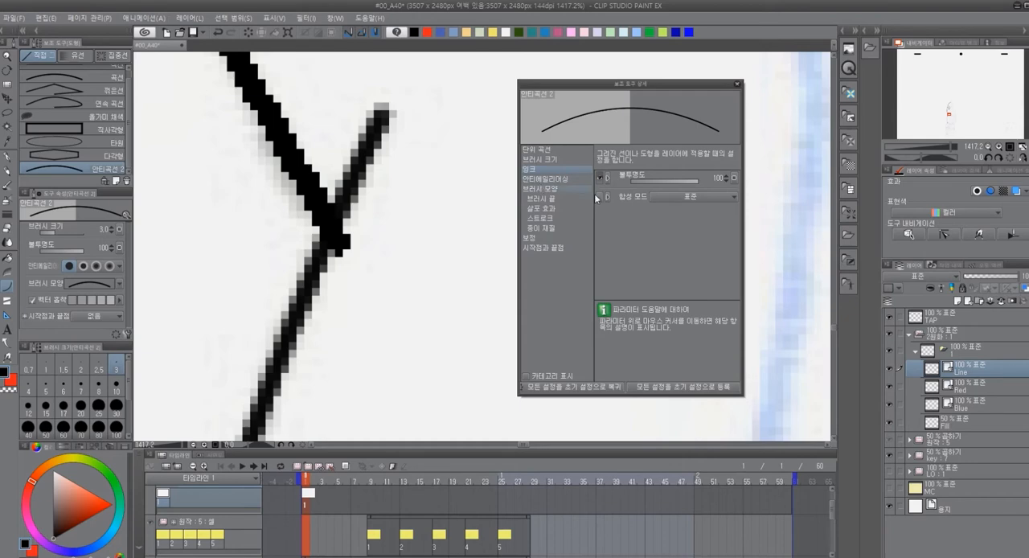
{"action": "left_click", "coordinate": [731, 198]}
{"action": "left_click", "coordinate": [732, 197]}
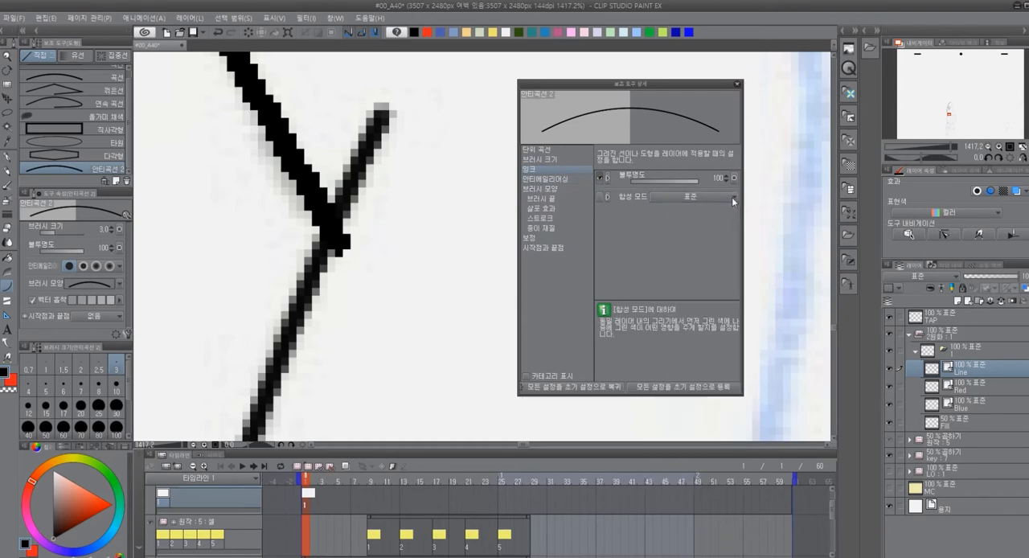
{"action": "left_click", "coordinate": [561, 181]}
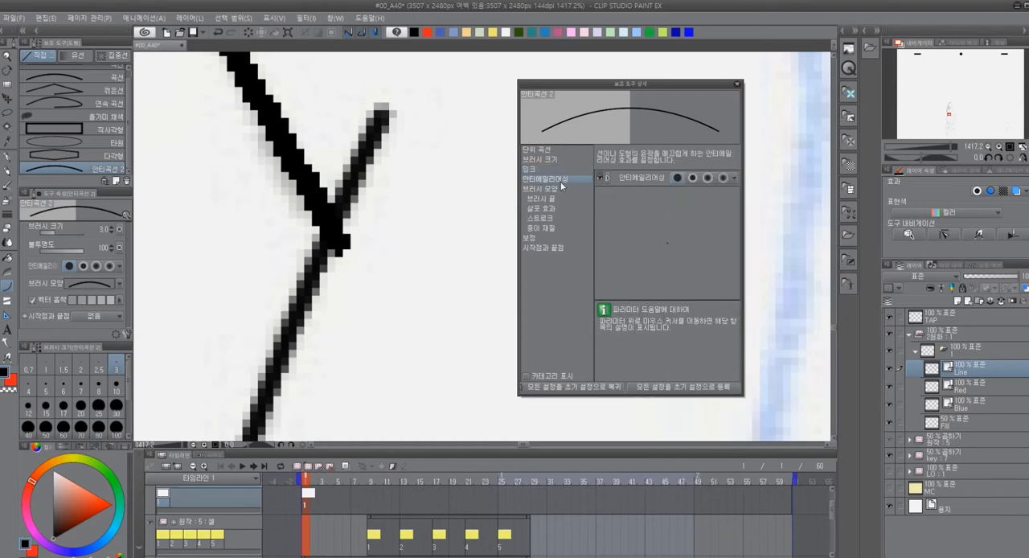
{"action": "left_click", "coordinate": [555, 191]}
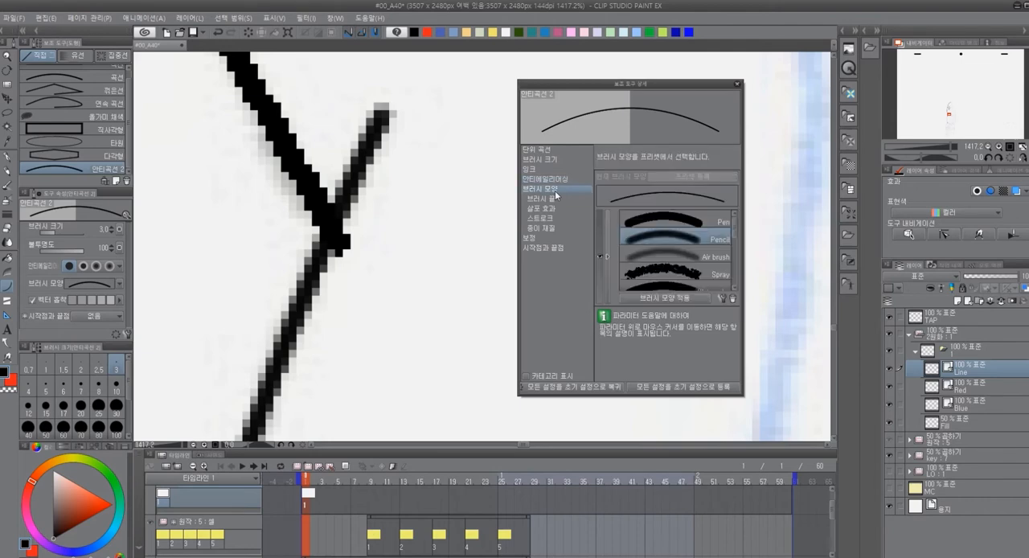
{"action": "left_click", "coordinate": [720, 227]}
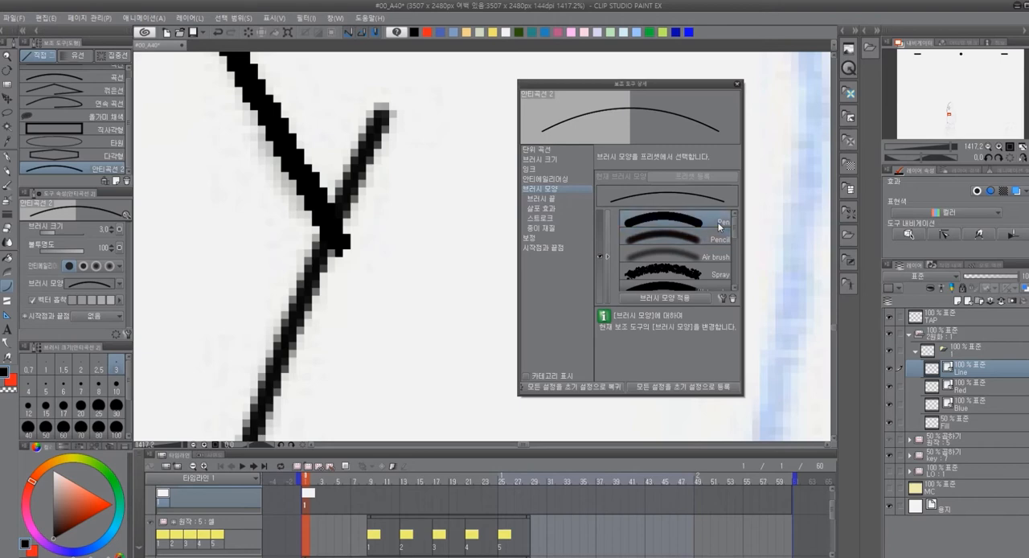
{"action": "left_click", "coordinate": [544, 200]}
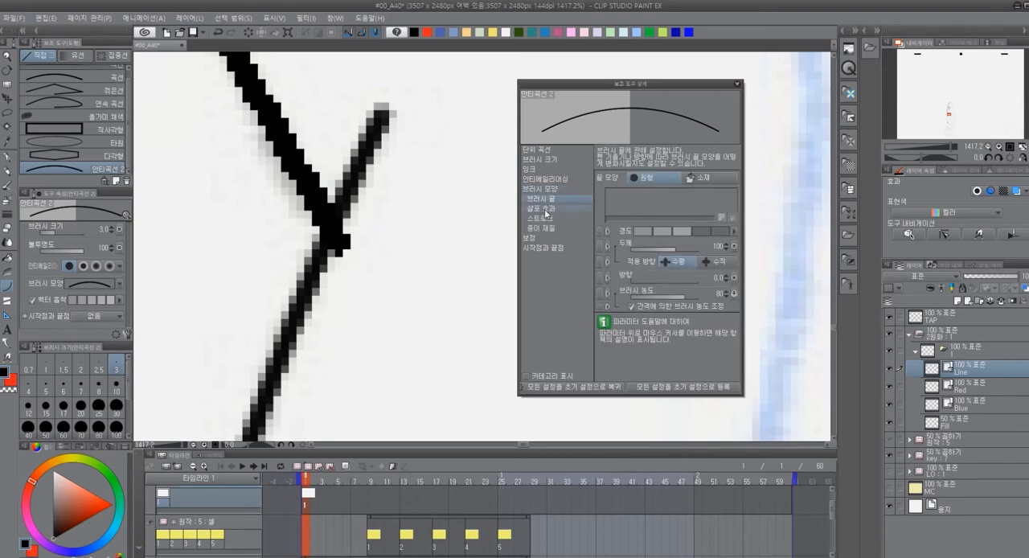
{"action": "left_click", "coordinate": [546, 210]}
{"action": "left_click", "coordinate": [545, 219]}
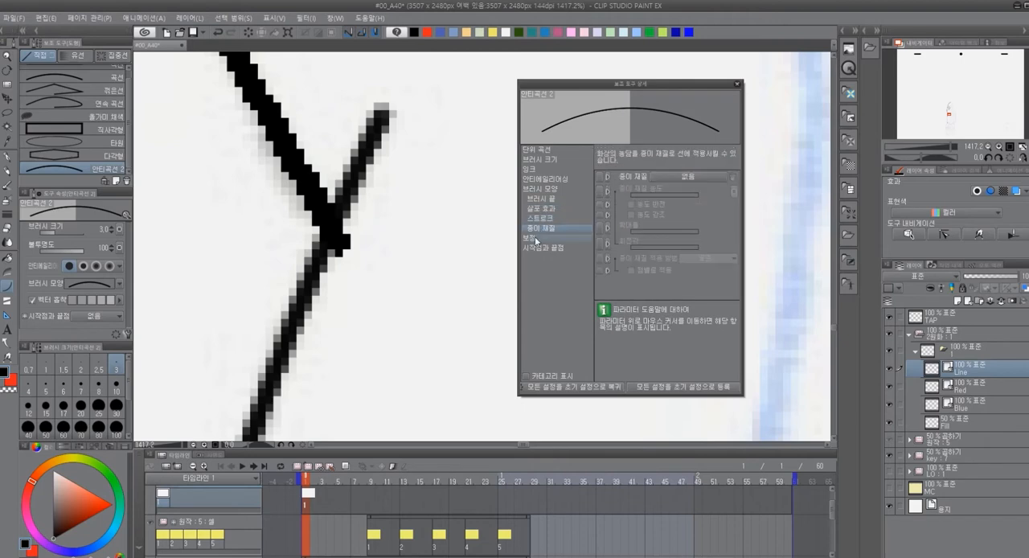
{"action": "left_click", "coordinate": [537, 239]}
{"action": "left_click", "coordinate": [544, 249]}
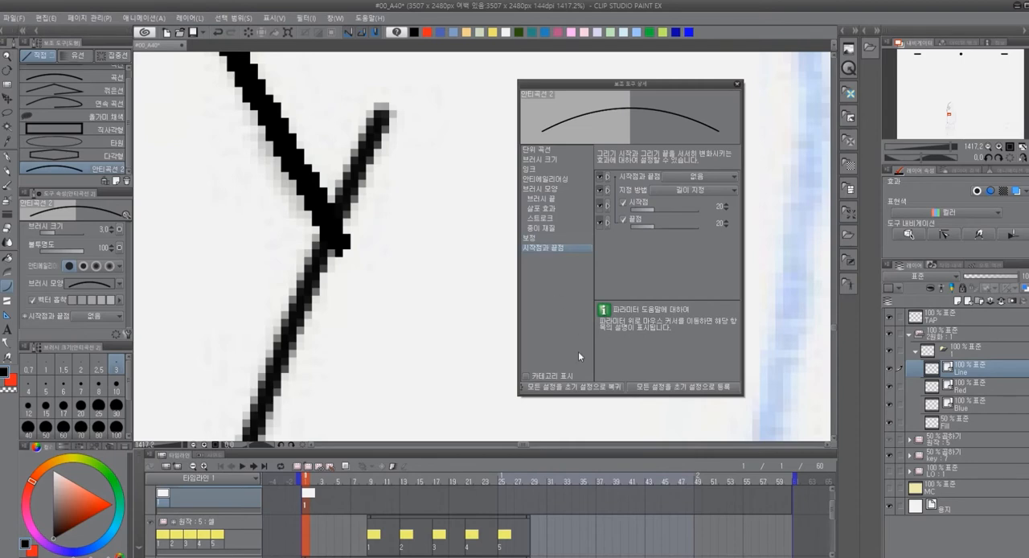
{"action": "left_click", "coordinate": [739, 91]}
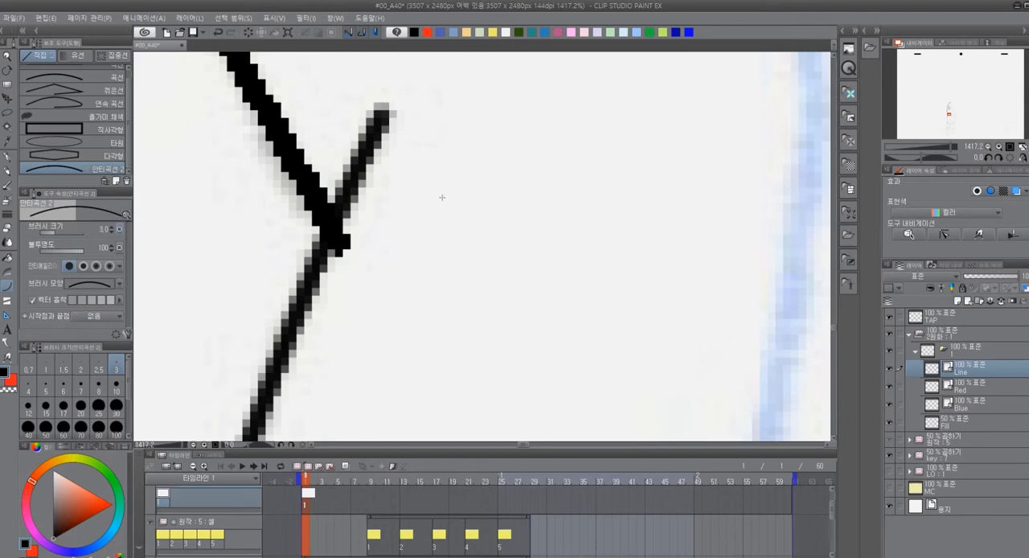
Draw a short test curve to the right of the notch and check its pixel edges up close
{"action": "left_click_drag", "start_coordinate": [481, 146], "coordinate": [387, 398]}
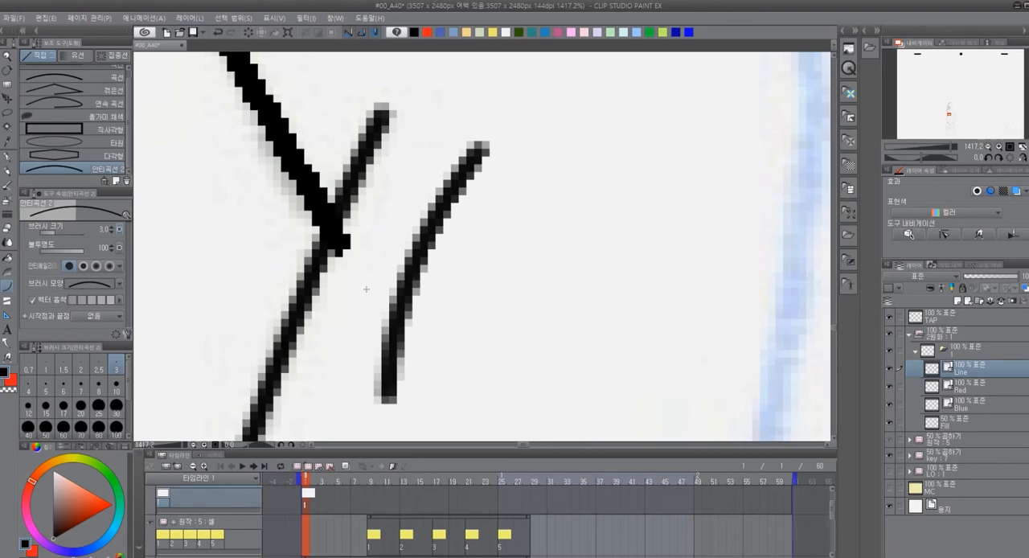
{"action": "scroll", "coordinate": [462, 227], "scroll_direction": "down", "scroll_amount": 3}
{"action": "scroll", "coordinate": [487, 277], "scroll_direction": "up", "scroll_amount": 3}
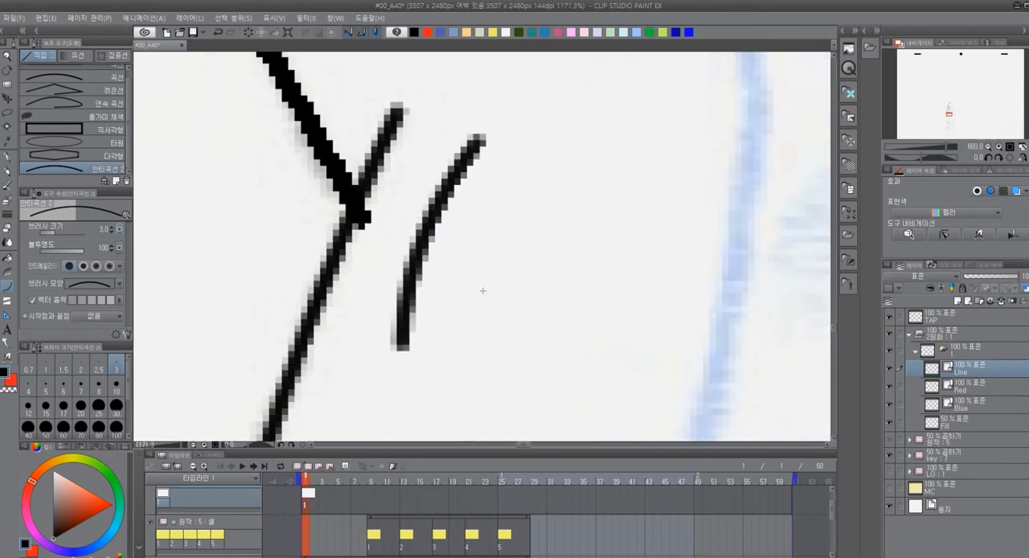
{"action": "scroll", "coordinate": [483, 291], "scroll_direction": "down", "scroll_amount": 2}
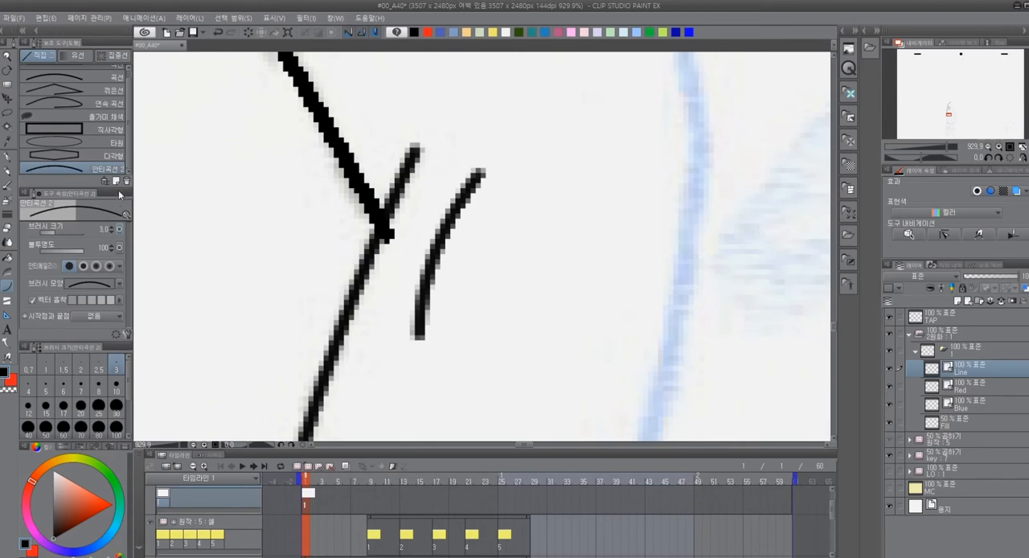
Apply the Pen preset as the brush shape of the 안티곡선 2 tool in its detailed settings
{"action": "left_click", "coordinate": [125, 217]}
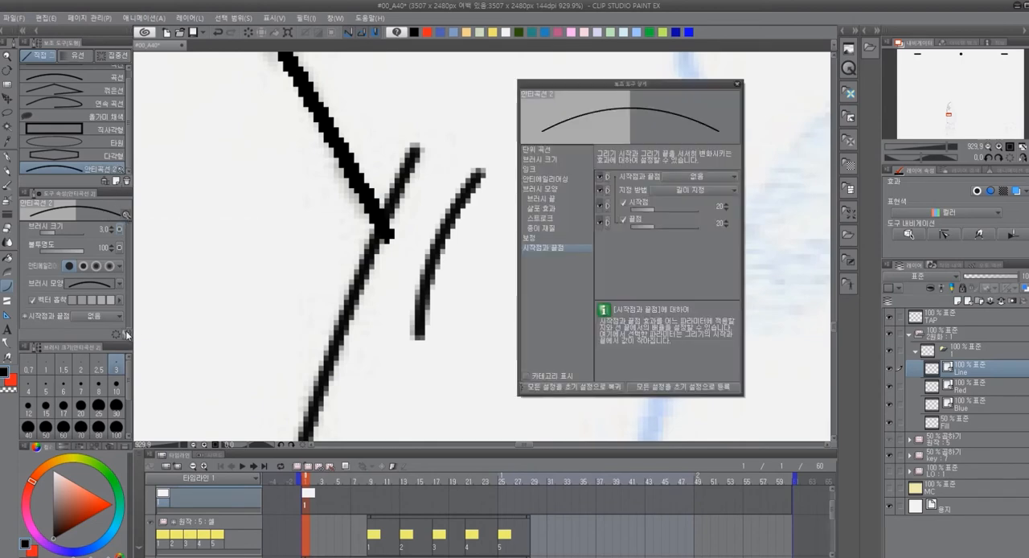
{"action": "left_click", "coordinate": [559, 199]}
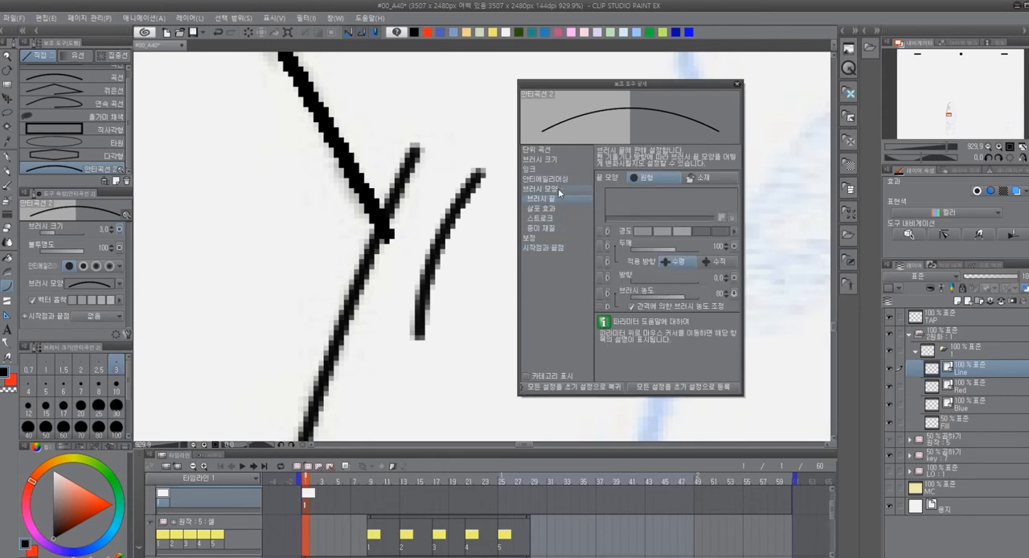
{"action": "left_click", "coordinate": [554, 170]}
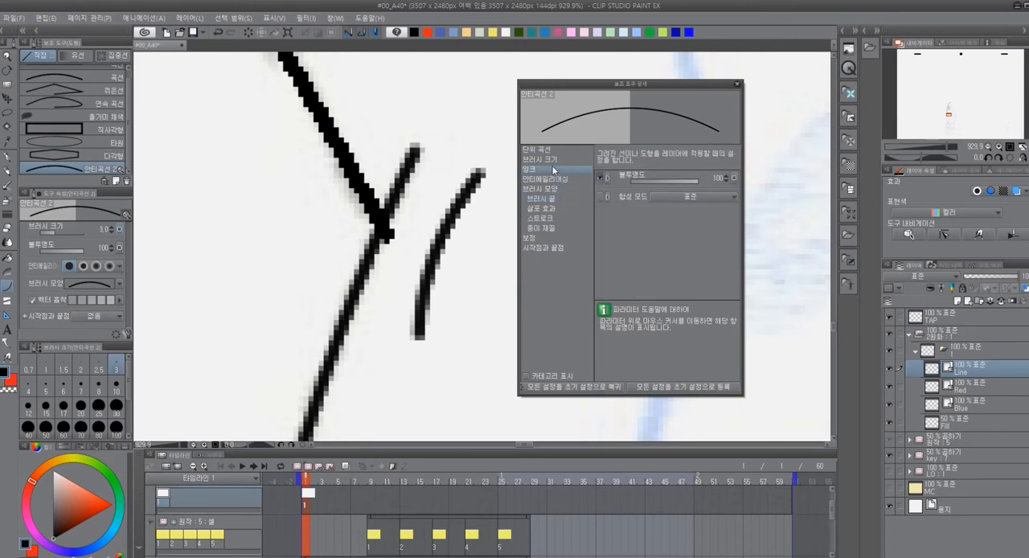
{"action": "left_click", "coordinate": [553, 160]}
{"action": "left_click", "coordinate": [553, 150]}
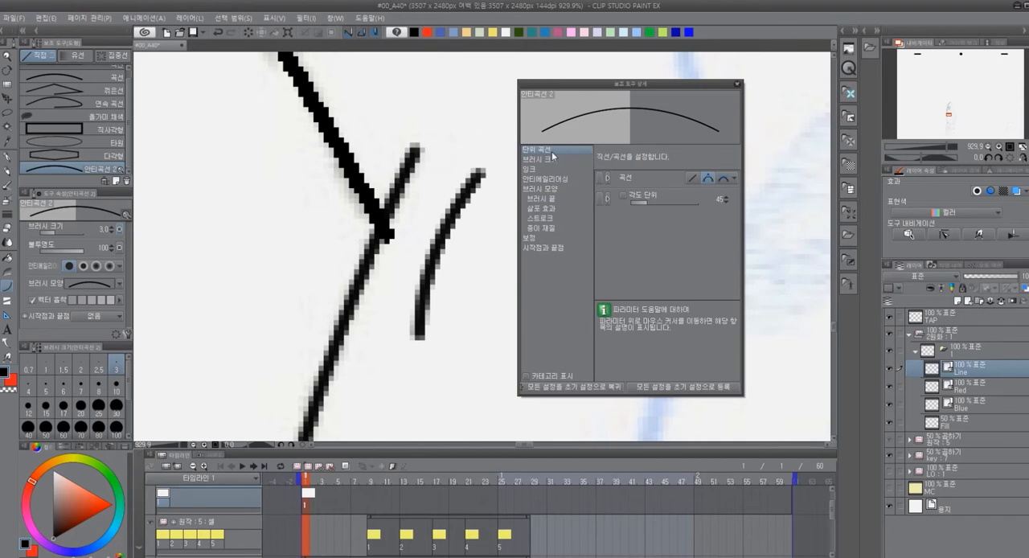
{"action": "left_click", "coordinate": [551, 199]}
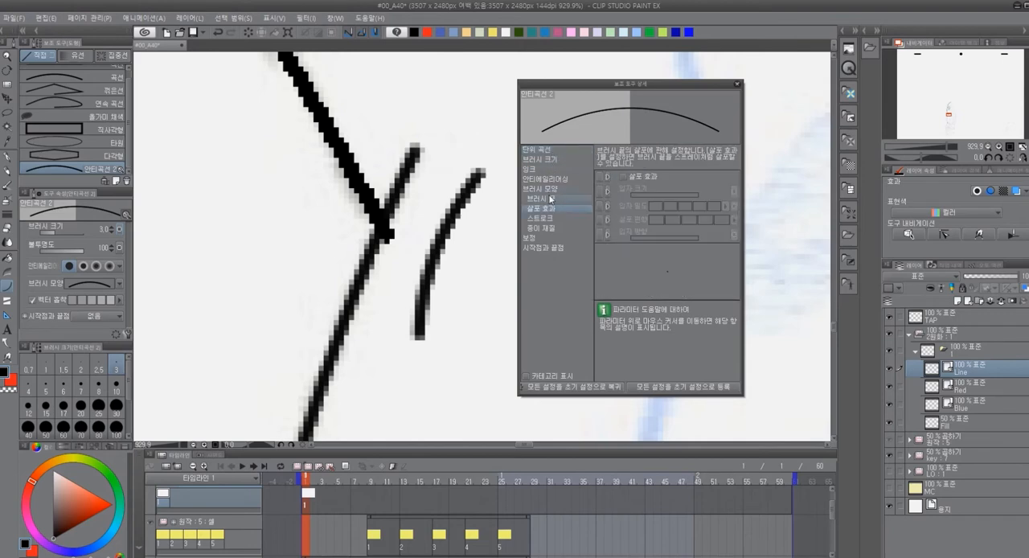
{"action": "left_click", "coordinate": [551, 190]}
{"action": "left_click", "coordinate": [704, 223]}
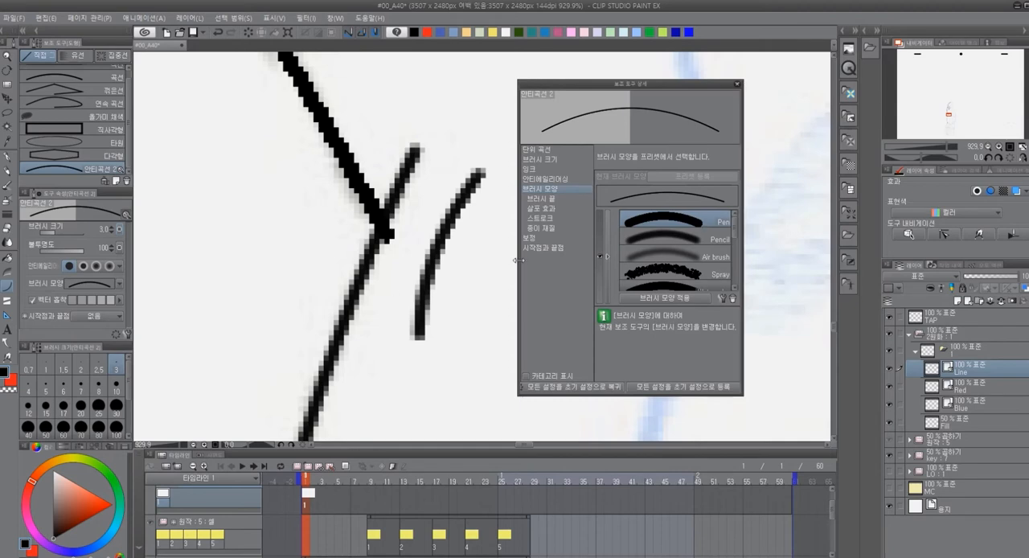
{"action": "left_click_drag", "start_coordinate": [469, 293], "coordinate": [418, 382]}
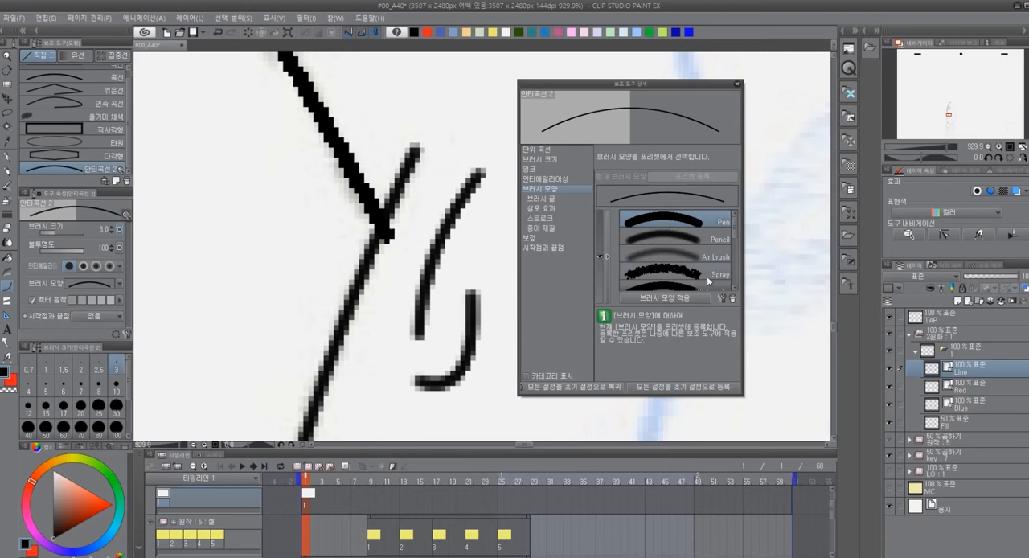
{"action": "left_click", "coordinate": [684, 299]}
Draw several short test curves to the left of the notch with the Pen brush shape and compare their edges
{"action": "left_click_drag", "start_coordinate": [328, 234], "coordinate": [251, 328]}
{"action": "left_click", "coordinate": [241, 234]}
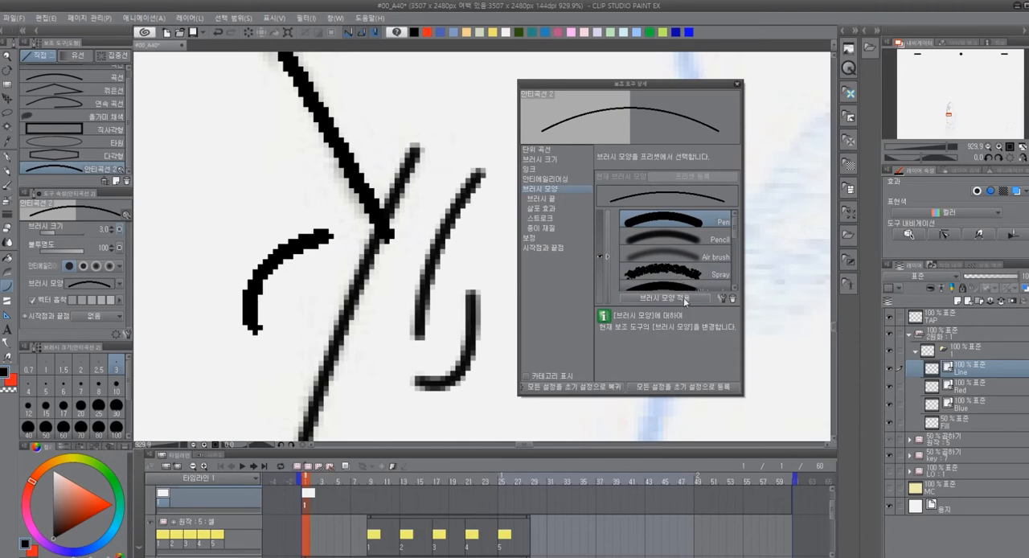
{"action": "left_click", "coordinate": [737, 86]}
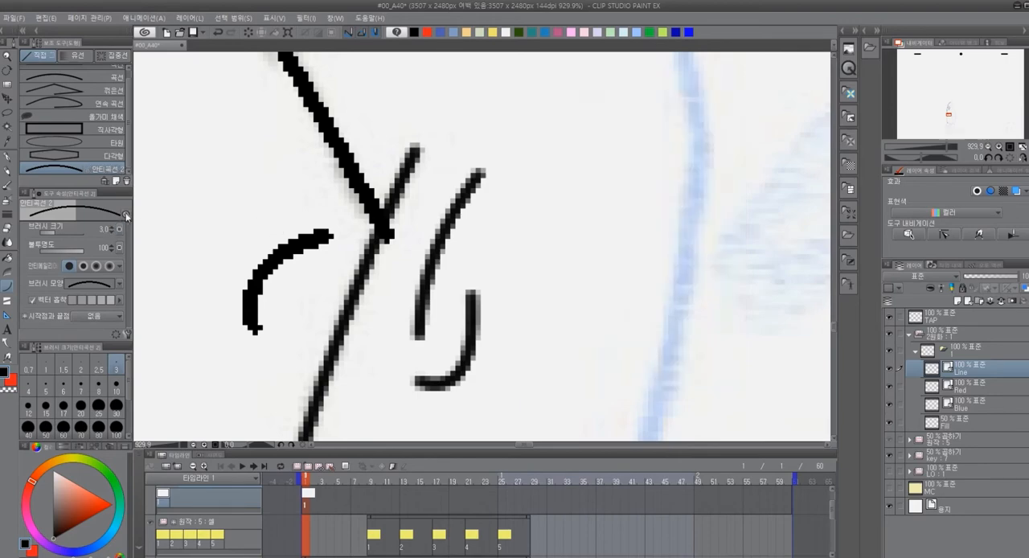
{"action": "scroll", "coordinate": [450, 265], "scroll_direction": "down", "scroll_amount": 5}
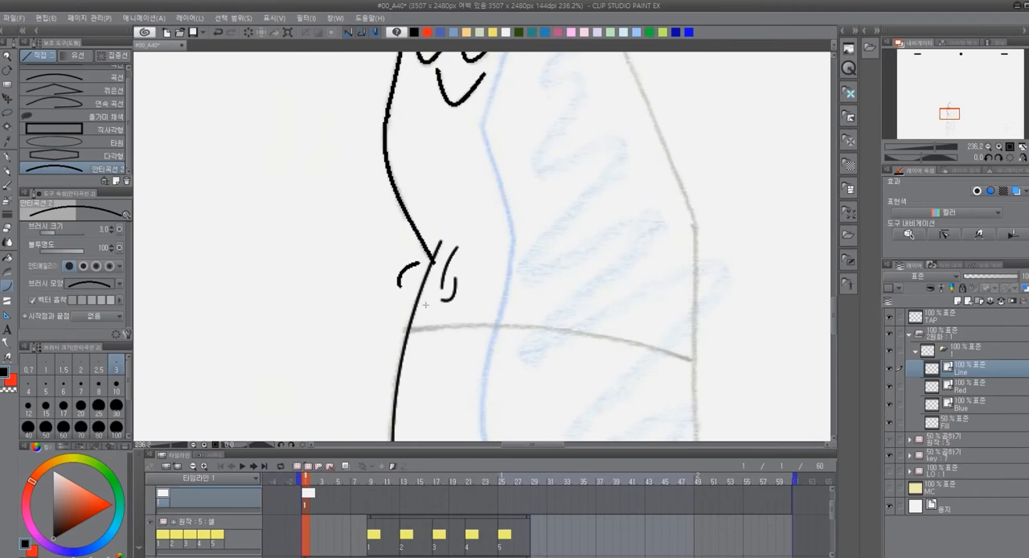
{"action": "scroll", "coordinate": [435, 293], "scroll_direction": "up", "scroll_amount": 2}
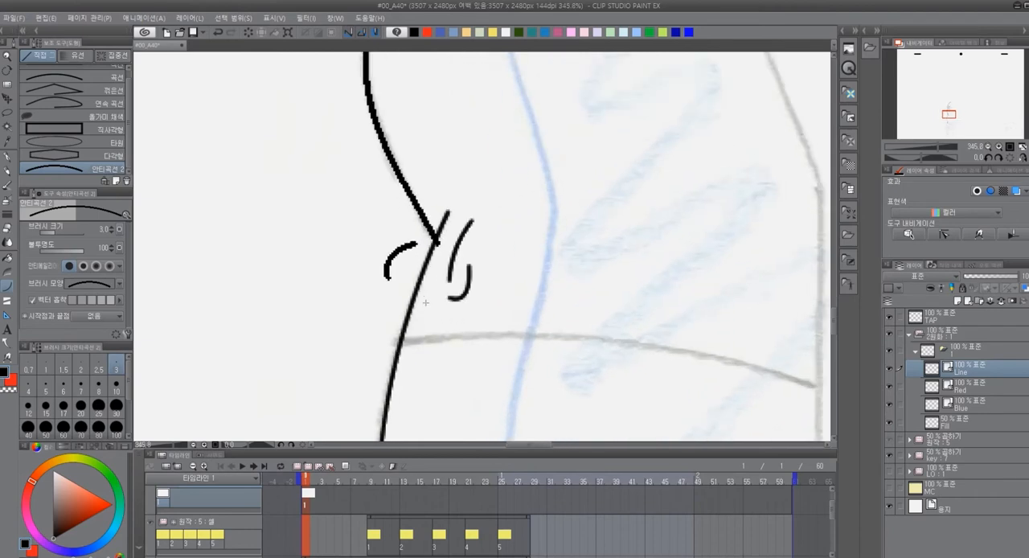
{"action": "left_click_drag", "start_coordinate": [390, 221], "coordinate": [397, 297]}
{"action": "left_click", "coordinate": [394, 265]}
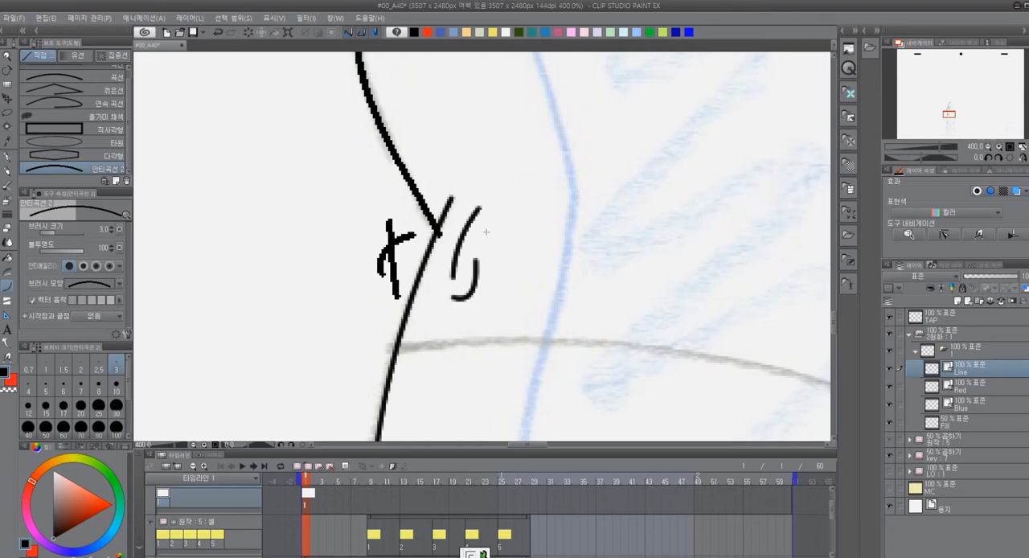
{"action": "left_click_drag", "start_coordinate": [395, 249], "coordinate": [371, 289]}
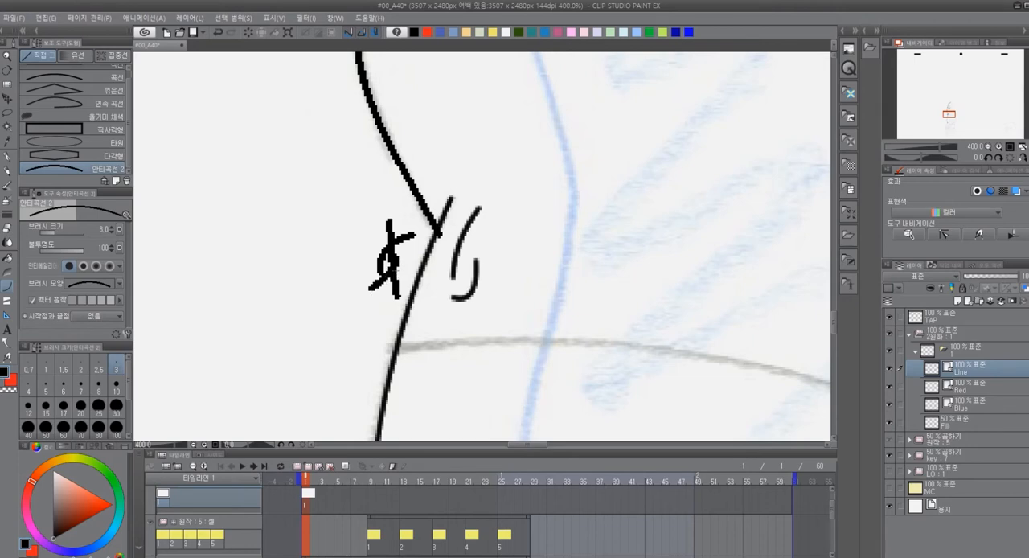
Erase all test curves around the notch and the soft-edged curve below it with the vector eraser (벡터용)
{"action": "key", "text": "e"}
{"action": "mouse_move", "coordinate": [395, 266]}
{"action": "left_mouse_down"}
{"action": "mouse_move", "coordinate": [380, 258]}
{"action": "mouse_move", "coordinate": [356, 283]}
{"action": "left_mouse_up"}
{"action": "left_click_drag", "start_coordinate": [386, 228], "coordinate": [409, 238]}
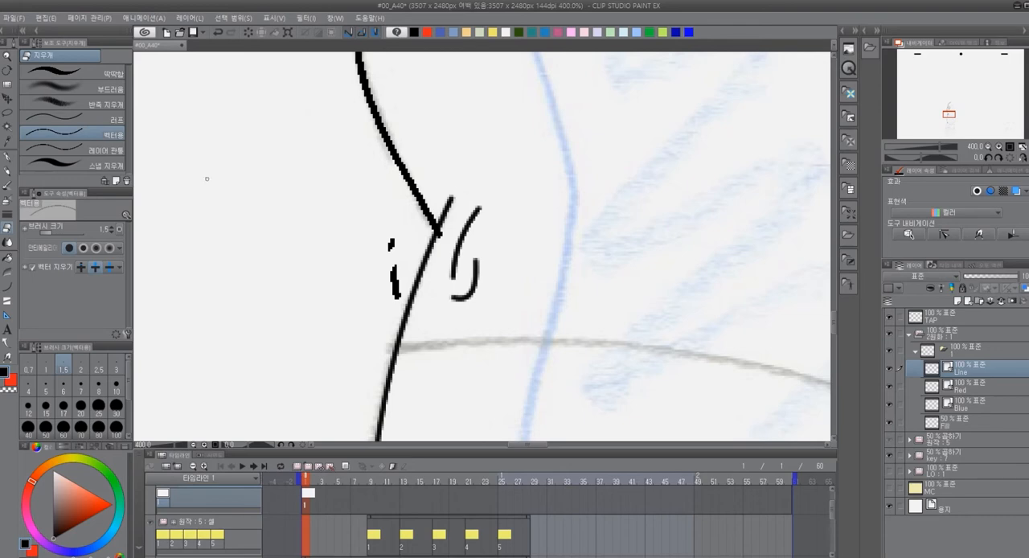
{"action": "left_click", "coordinate": [391, 245]}
{"action": "left_click_drag", "start_coordinate": [394, 266], "coordinate": [394, 299]}
{"action": "left_click_drag", "start_coordinate": [459, 207], "coordinate": [427, 304]}
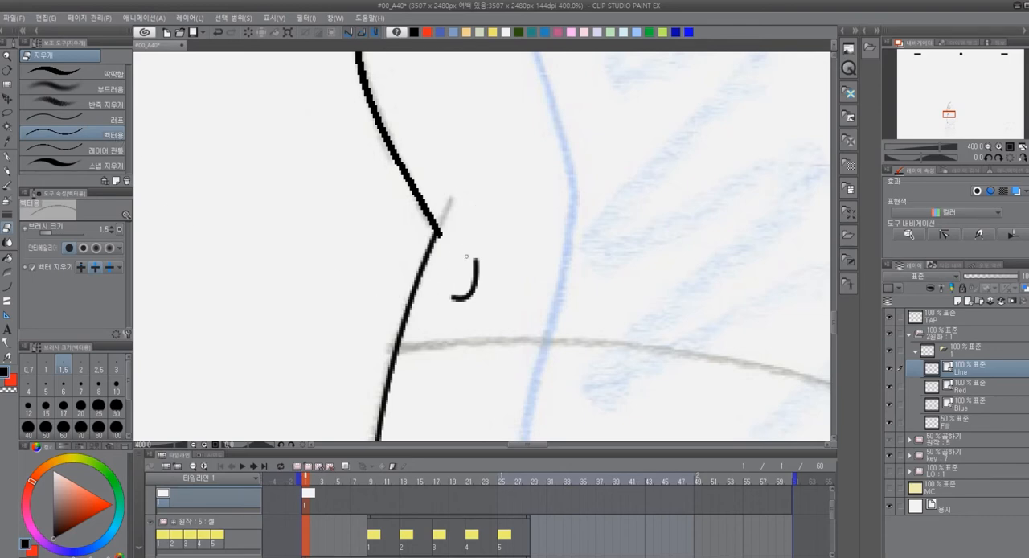
{"action": "left_click_drag", "start_coordinate": [467, 256], "coordinate": [425, 340]}
{"action": "left_click_drag", "start_coordinate": [428, 283], "coordinate": [405, 359]}
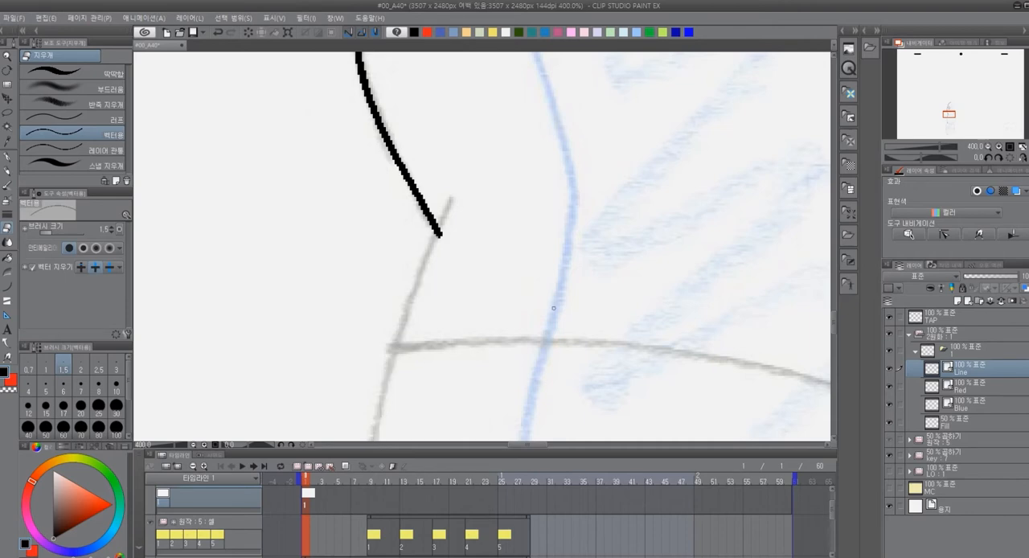
Trace the sketch's left side below the notch with one outward-bulging curve, using 안티곡선 2 at brush size 3
{"action": "scroll", "coordinate": [305, 239], "scroll_direction": "down", "scroll_amount": 8}
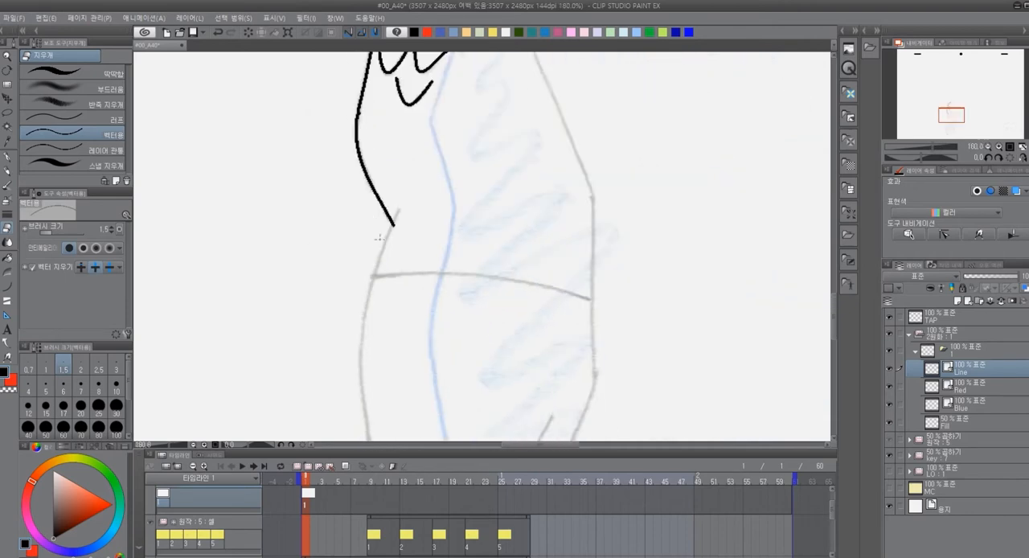
{"action": "scroll", "coordinate": [403, 314], "scroll_direction": "up", "scroll_amount": 1}
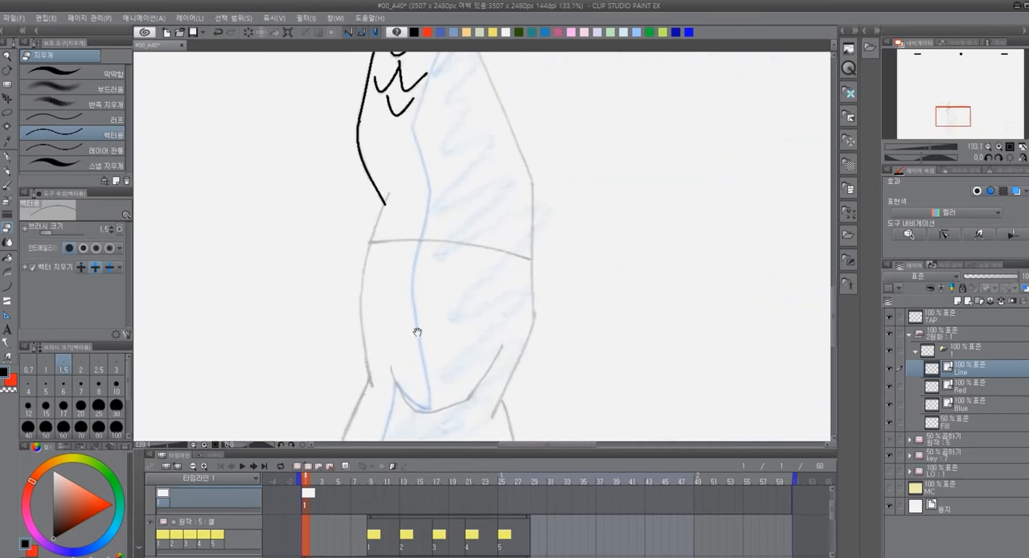
{"action": "scroll", "coordinate": [410, 330], "scroll_direction": "up", "scroll_amount": 1}
{"action": "scroll", "coordinate": [386, 308], "scroll_direction": "up", "scroll_amount": 1}
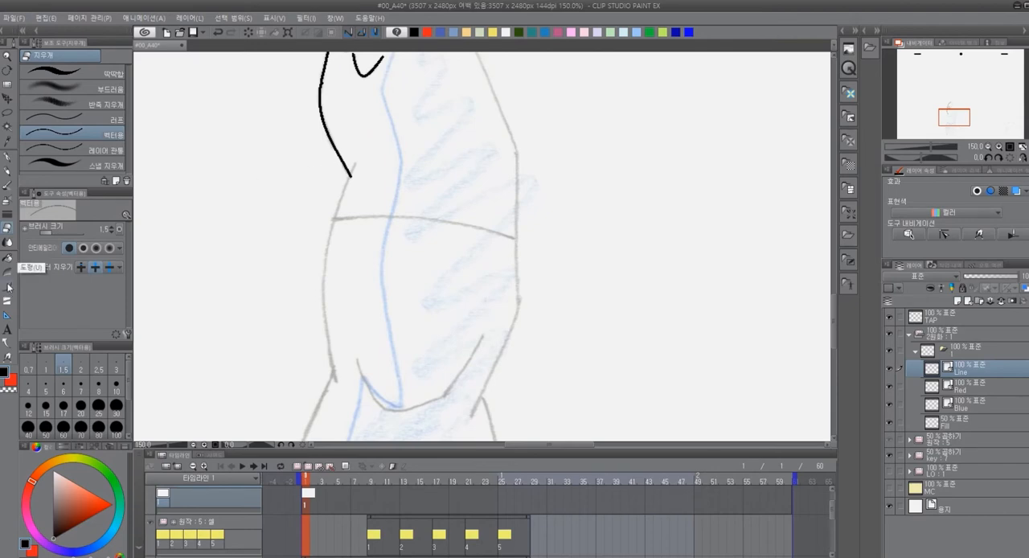
{"action": "left_click", "coordinate": [8, 257]}
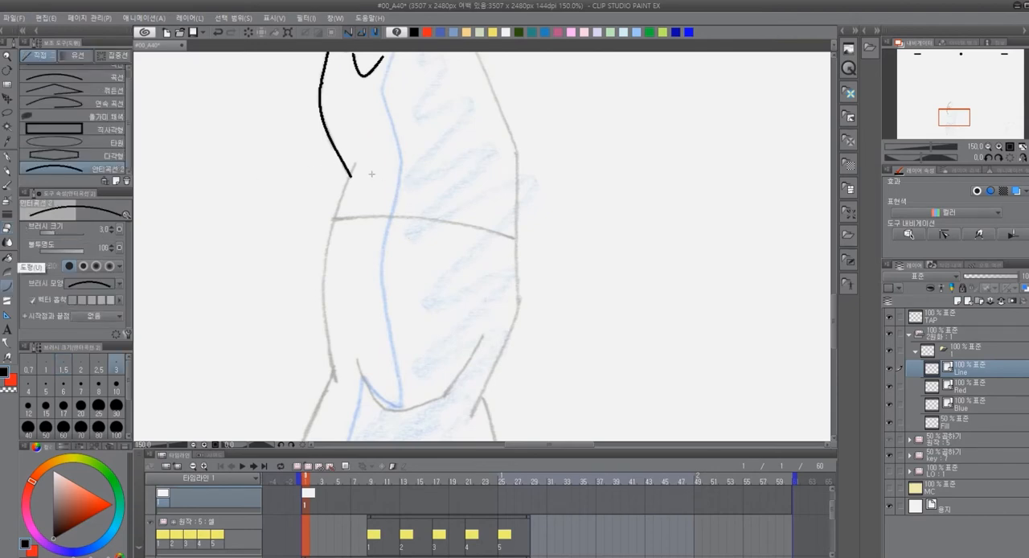
{"action": "left_click_drag", "start_coordinate": [356, 161], "coordinate": [336, 379]}
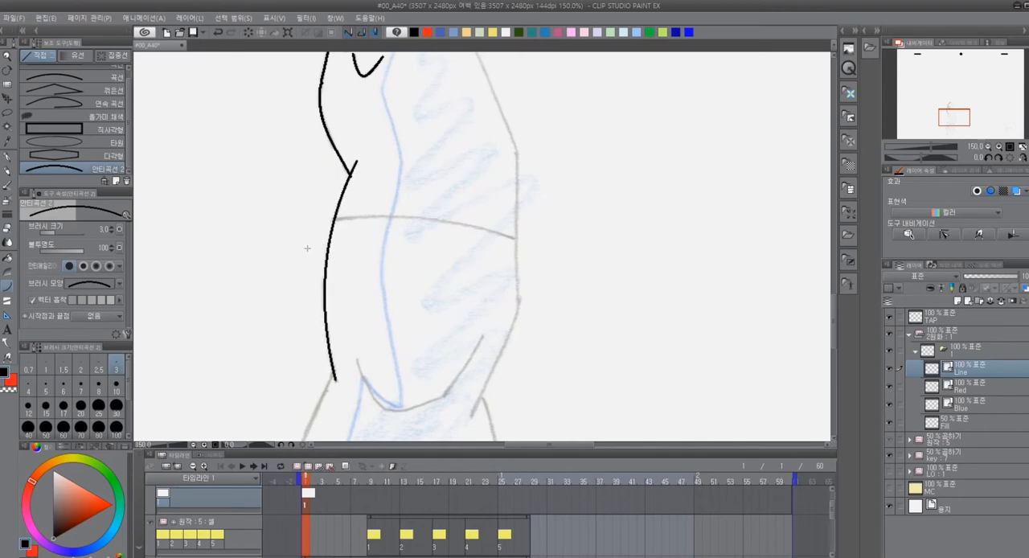
{"action": "scroll", "coordinate": [427, 314], "scroll_direction": "up", "scroll_amount": 3}
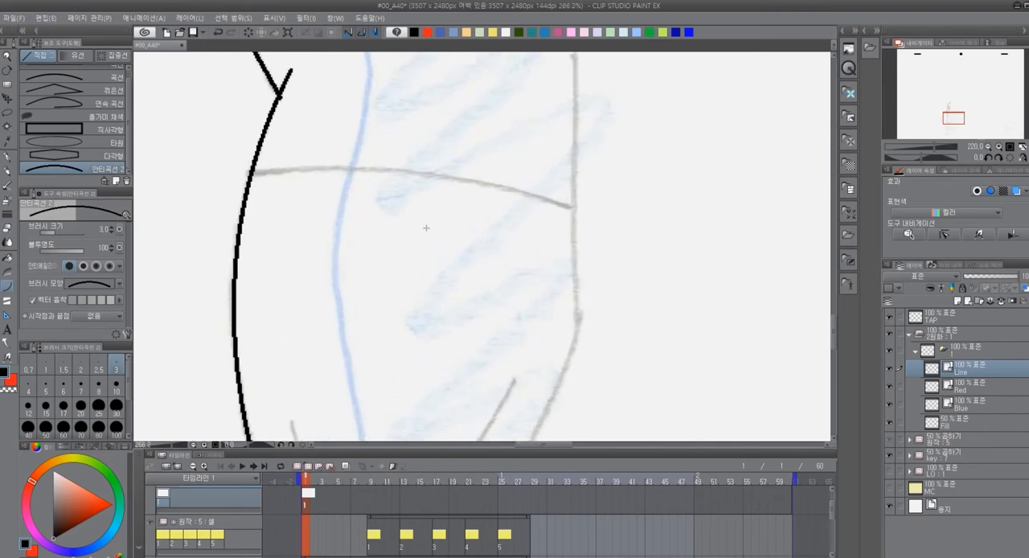
Trace the sketch's right side with 안티곡선 2, from the top tip down to the corner and along the straight vertical section
{"action": "scroll", "coordinate": [361, 242], "scroll_direction": "down", "scroll_amount": 2}
{"action": "left_click_drag", "start_coordinate": [363, 238], "coordinate": [409, 313]}
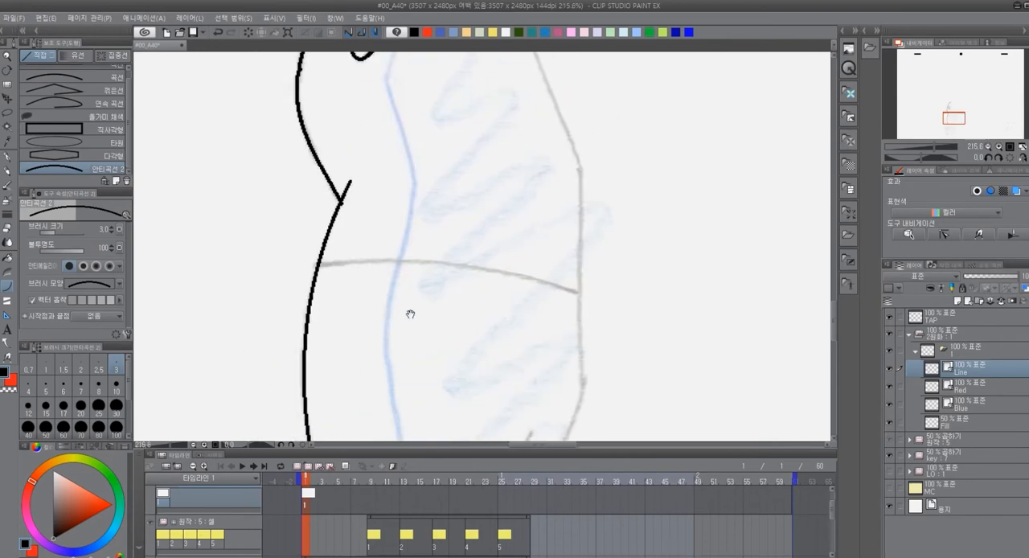
{"action": "scroll", "coordinate": [437, 297], "scroll_direction": "up", "scroll_amount": 3}
{"action": "scroll", "coordinate": [349, 407], "scroll_direction": "down", "scroll_amount": 3}
{"action": "scroll", "coordinate": [383, 356], "scroll_direction": "up", "scroll_amount": 1}
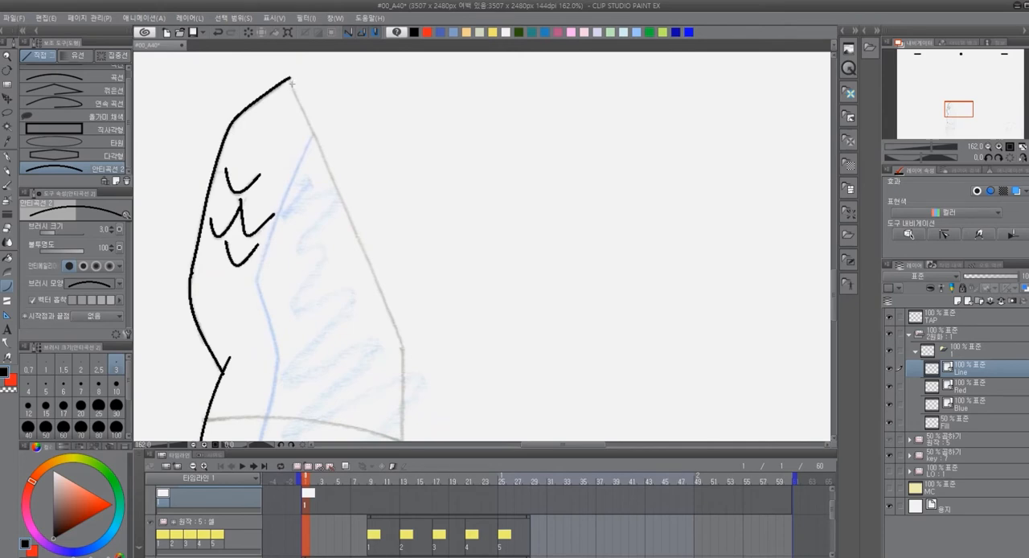
{"action": "left_click_drag", "start_coordinate": [291, 79], "coordinate": [402, 344]}
{"action": "left_click", "coordinate": [379, 288]}
{"action": "left_click_drag", "start_coordinate": [448, 407], "coordinate": [480, 185]}
{"action": "left_click_drag", "start_coordinate": [435, 120], "coordinate": [435, 289]}
{"action": "mouse_move", "coordinate": [429, 328]}
{"action": "left_mouse_down"}
{"action": "mouse_move", "coordinate": [531, 349]}
{"action": "mouse_move", "coordinate": [549, 365]}
{"action": "left_mouse_up"}
Trace the upward-arched line across the body and the right edge that slants inward below the vertical section
{"action": "left_click_drag", "start_coordinate": [351, 208], "coordinate": [546, 227]}
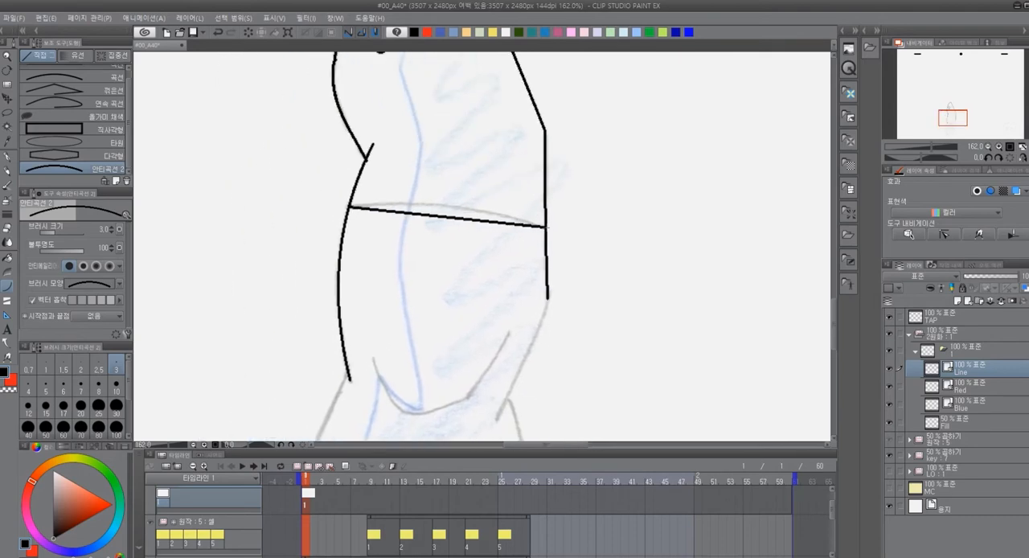
{"action": "left_click", "coordinate": [454, 197]}
{"action": "left_click_drag", "start_coordinate": [554, 365], "coordinate": [542, 275]}
{"action": "left_click_drag", "start_coordinate": [535, 211], "coordinate": [485, 328]}
{"action": "left_click", "coordinate": [527, 246]}
{"action": "left_click", "coordinate": [528, 246]}
Trace the U-shaped fold above the hips with three joined curves
{"action": "mouse_move", "coordinate": [456, 342]}
{"action": "left_mouse_down"}
{"action": "mouse_move", "coordinate": [486, 306]}
{"action": "mouse_move", "coordinate": [471, 306]}
{"action": "left_mouse_up"}
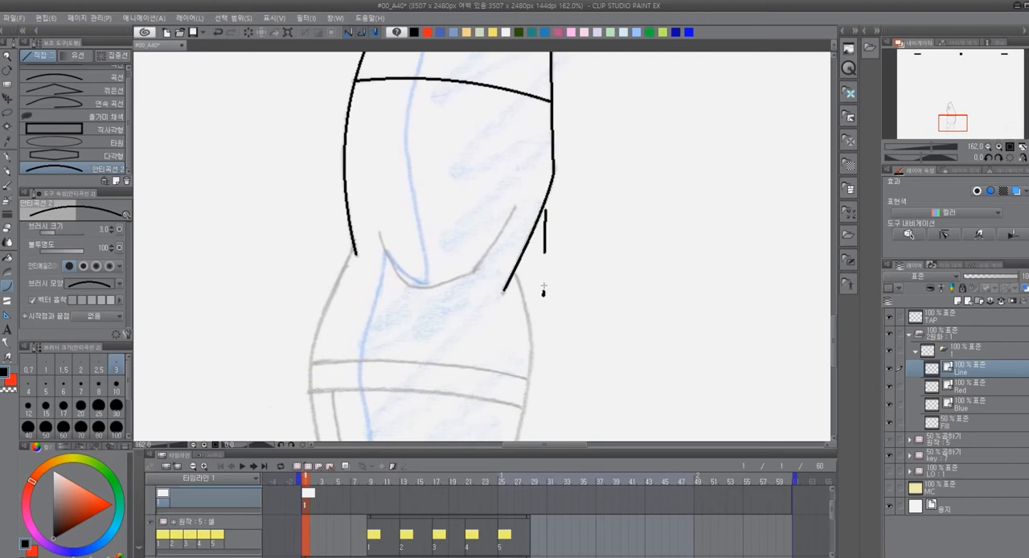
{"action": "scroll", "coordinate": [544, 290], "scroll_direction": "up", "scroll_amount": 3}
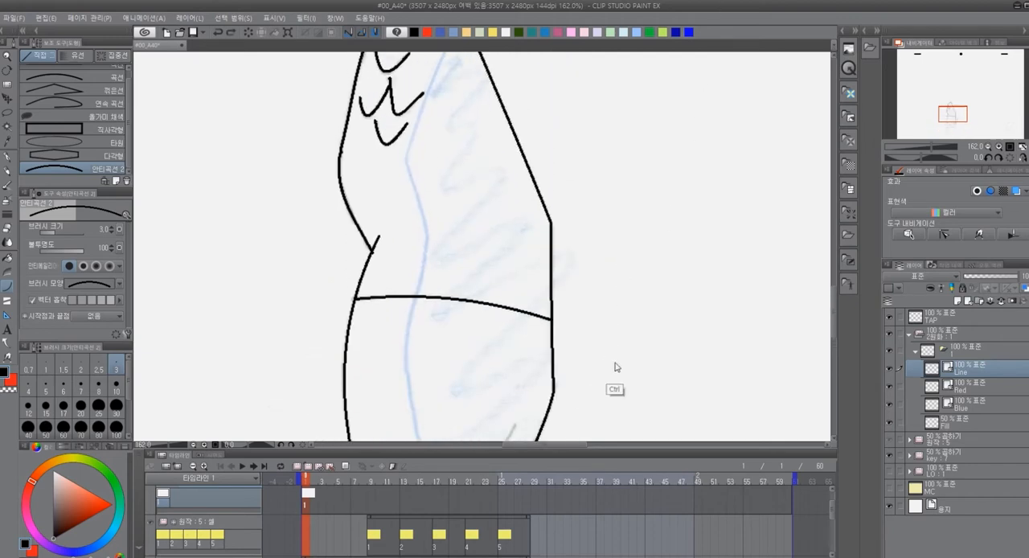
{"action": "left_click_drag", "start_coordinate": [615, 365], "coordinate": [611, 172]}
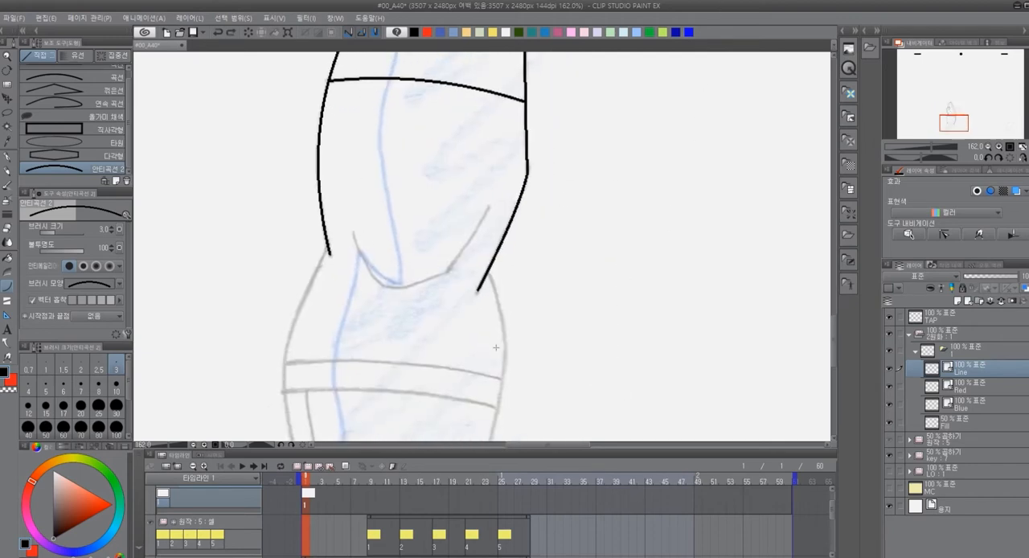
{"action": "scroll", "coordinate": [492, 349], "scroll_direction": "up", "scroll_amount": 1}
{"action": "scroll", "coordinate": [497, 348], "scroll_direction": "up", "scroll_amount": 2}
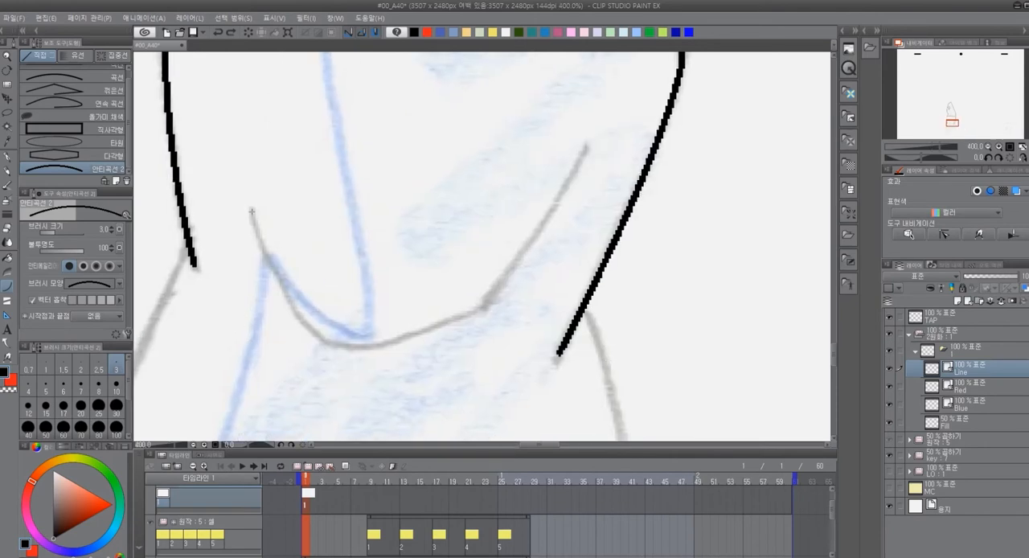
{"action": "mouse_move", "coordinate": [249, 207]}
{"action": "left_mouse_down"}
{"action": "mouse_move", "coordinate": [370, 341]}
{"action": "mouse_move", "coordinate": [331, 343]}
{"action": "left_mouse_up"}
{"action": "left_click", "coordinate": [272, 289]}
{"action": "left_click_drag", "start_coordinate": [482, 308], "coordinate": [332, 344]}
{"action": "left_click_drag", "start_coordinate": [485, 307], "coordinate": [586, 147]}
{"action": "left_click", "coordinate": [546, 236]}
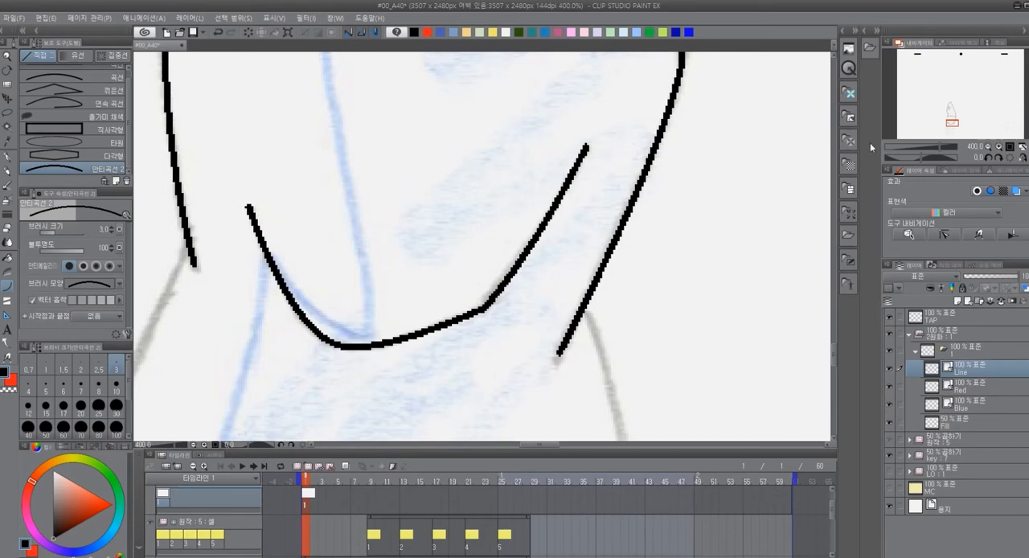
Trace the left hip outline with curves, starting at the end of the upper left edge
{"action": "scroll", "coordinate": [518, 293], "scroll_direction": "down", "scroll_amount": 3}
{"action": "left_click_drag", "start_coordinate": [542, 358], "coordinate": [565, 172]}
{"action": "scroll", "coordinate": [566, 172], "scroll_direction": "down", "scroll_amount": 1}
{"action": "scroll", "coordinate": [554, 193], "scroll_direction": "up", "scroll_amount": 1}
{"action": "scroll", "coordinate": [540, 214], "scroll_direction": "down", "scroll_amount": 1}
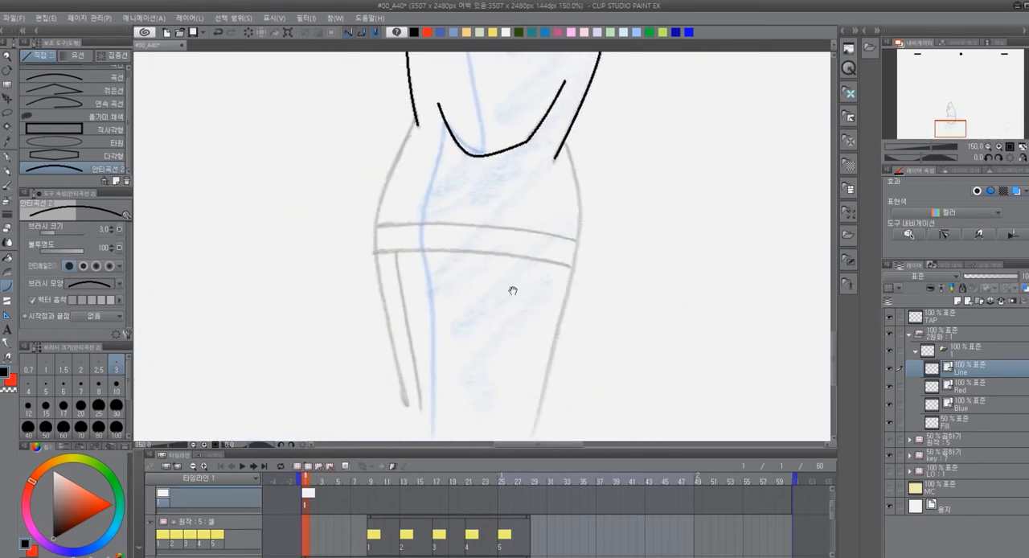
{"action": "left_click_drag", "start_coordinate": [513, 290], "coordinate": [495, 263]}
{"action": "left_click_drag", "start_coordinate": [399, 91], "coordinate": [400, 436]}
{"action": "left_click", "coordinate": [354, 181]}
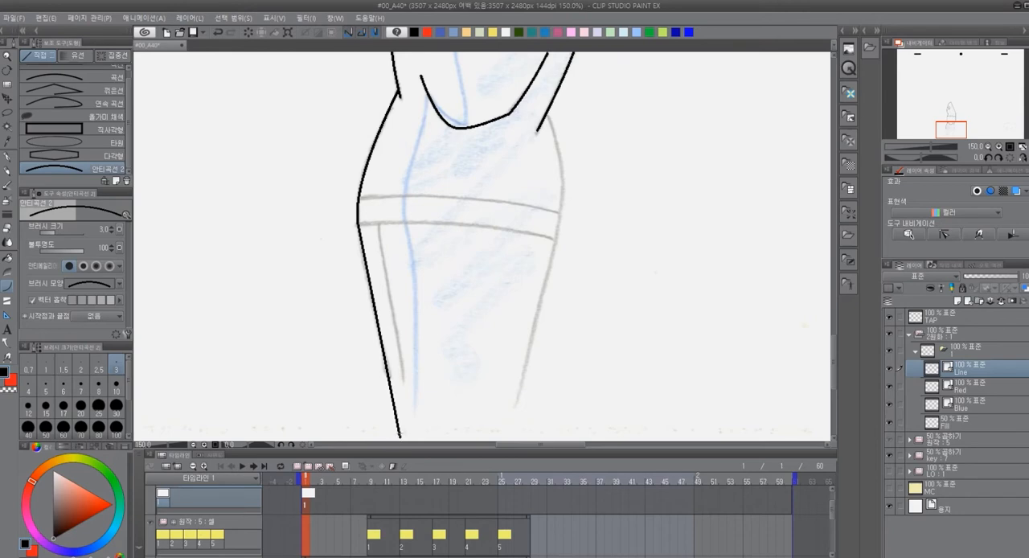
Redraw the left edge below the hip down to the canvas edge, and trace the matching right edge from the hip
{"action": "left_click", "coordinate": [375, 339]}
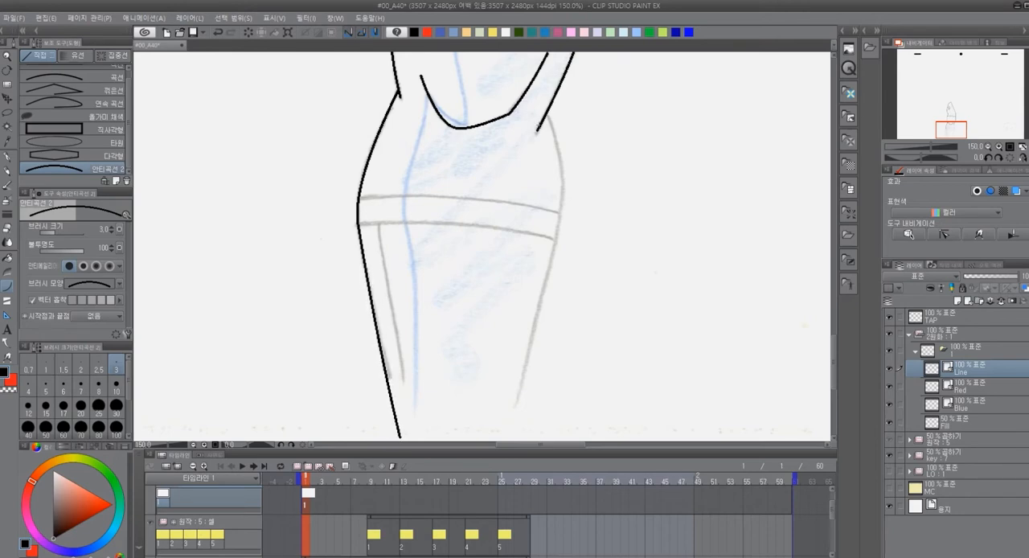
{"action": "key", "text": "ctrl+z"}
{"action": "left_click_drag", "start_coordinate": [394, 396], "coordinate": [357, 224]}
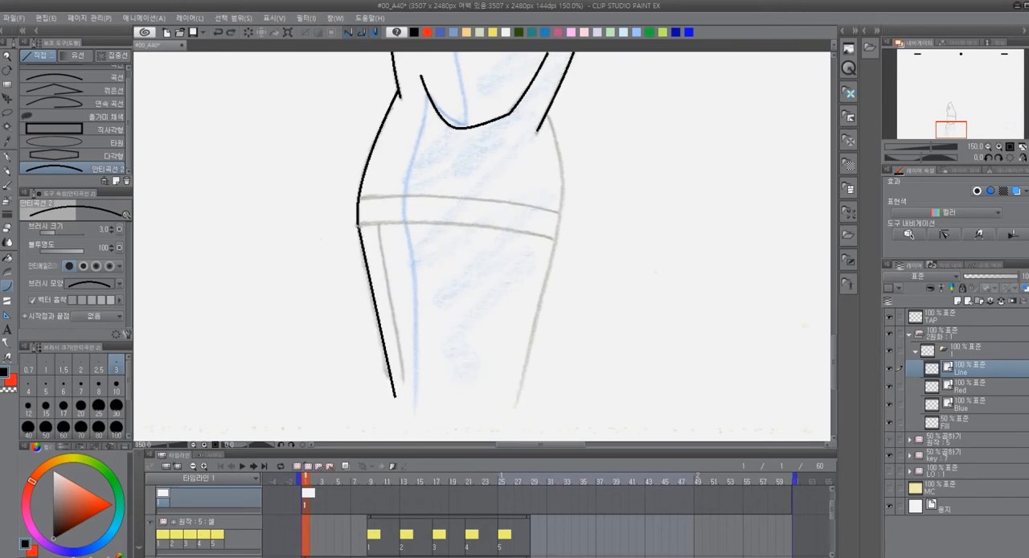
{"action": "left_click", "coordinate": [362, 277]}
{"action": "left_click_drag", "start_coordinate": [395, 399], "coordinate": [406, 417]}
{"action": "left_click_drag", "start_coordinate": [549, 72], "coordinate": [560, 176]}
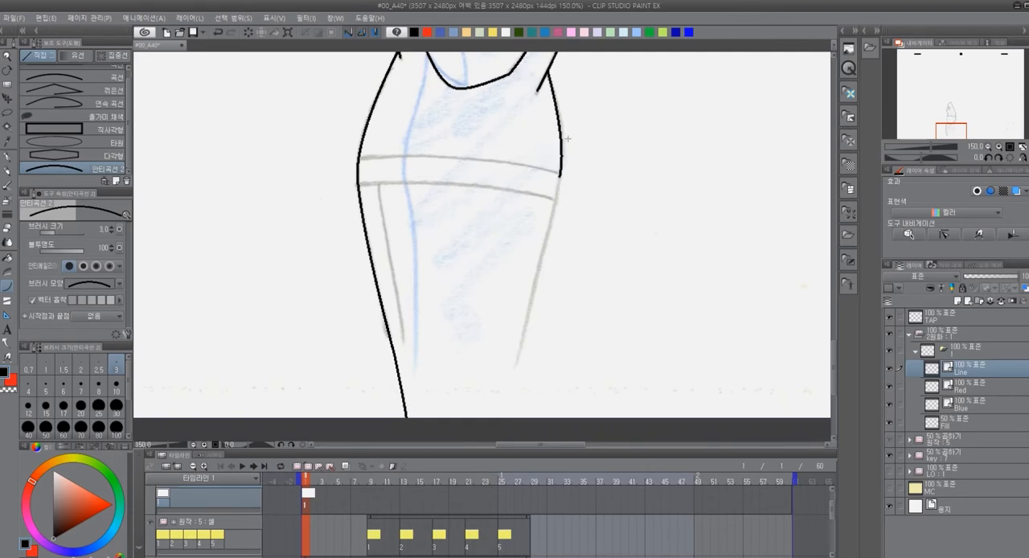
{"action": "left_click_drag", "start_coordinate": [561, 176], "coordinate": [518, 363]}
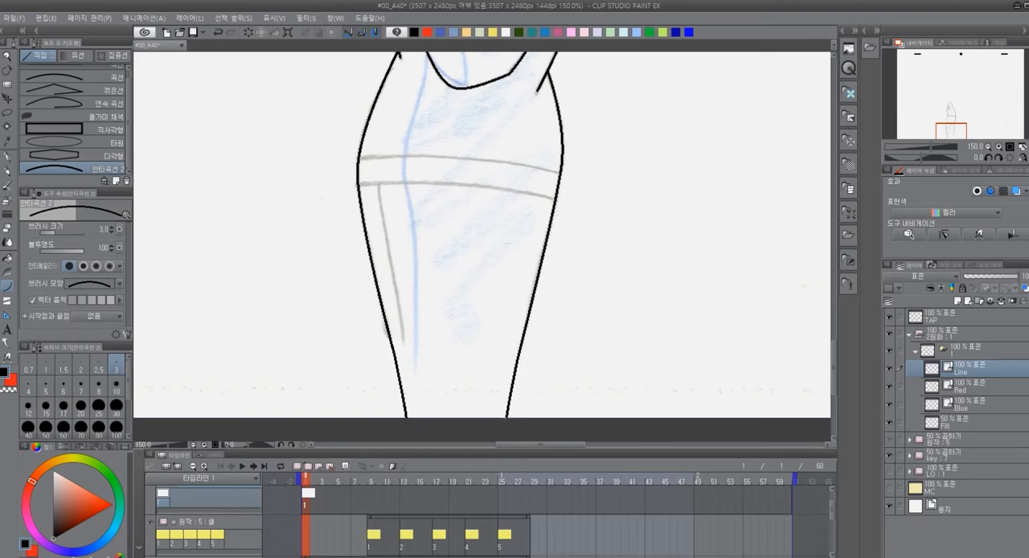
Trace the two parallel arched band lines across the hips, joining them to both side edges
{"action": "left_click_drag", "start_coordinate": [426, 214], "coordinate": [442, 289]}
{"action": "left_click_drag", "start_coordinate": [375, 234], "coordinate": [576, 252]}
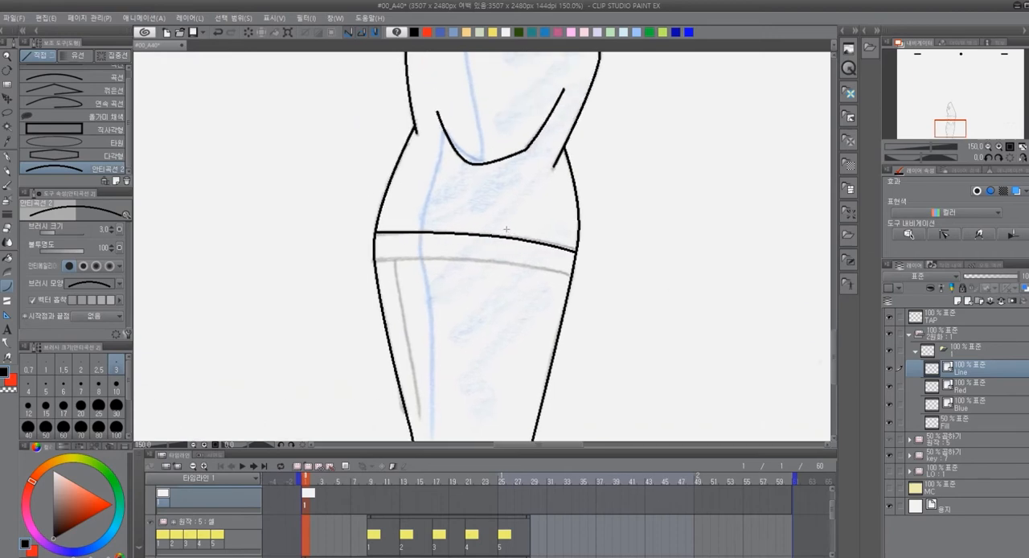
{"action": "key", "text": "ctrl+z"}
{"action": "left_click_drag", "start_coordinate": [375, 234], "coordinate": [576, 252]}
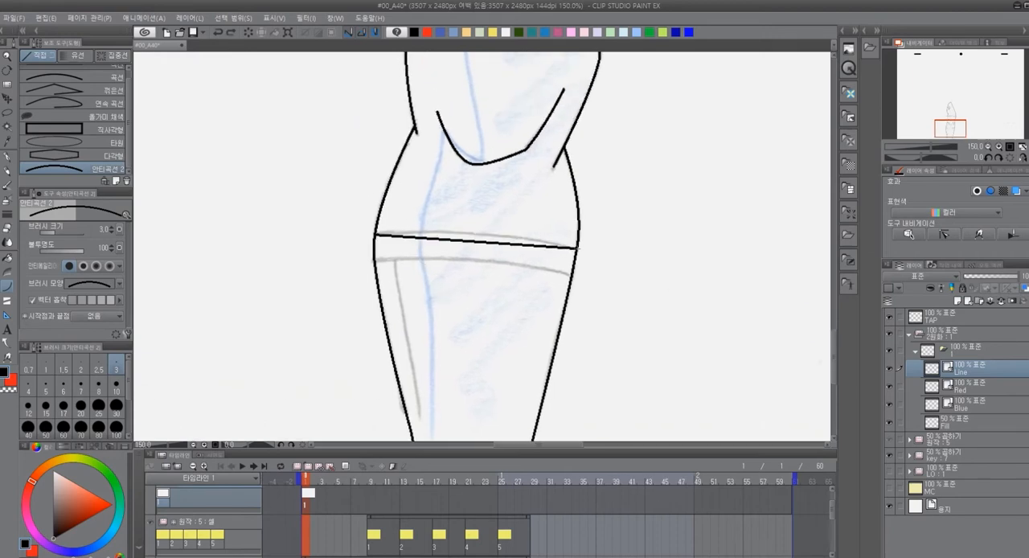
{"action": "left_click", "coordinate": [464, 232]}
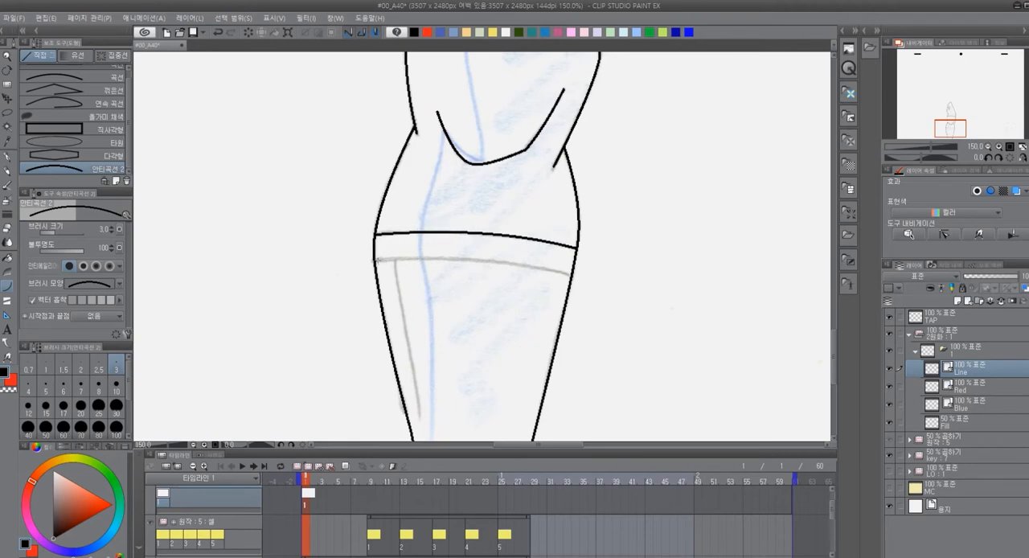
{"action": "left_click_drag", "start_coordinate": [374, 259], "coordinate": [572, 274]}
{"action": "left_click", "coordinate": [475, 251]}
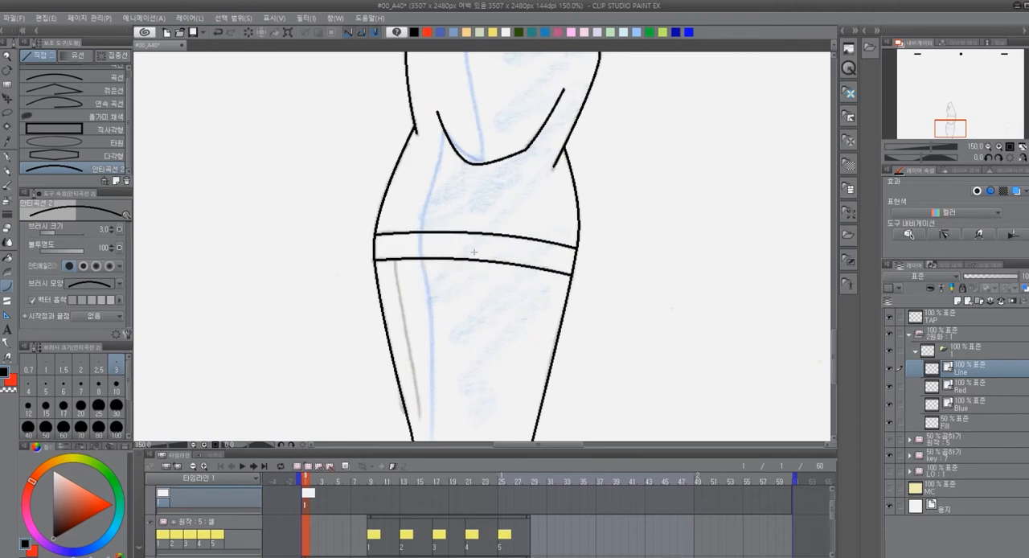
Trace the inner line beside the lower left edge, from the lower band line down to the canvas edge
{"action": "left_click_drag", "start_coordinate": [492, 345], "coordinate": [423, 230]}
{"action": "left_click_drag", "start_coordinate": [332, 143], "coordinate": [373, 376]}
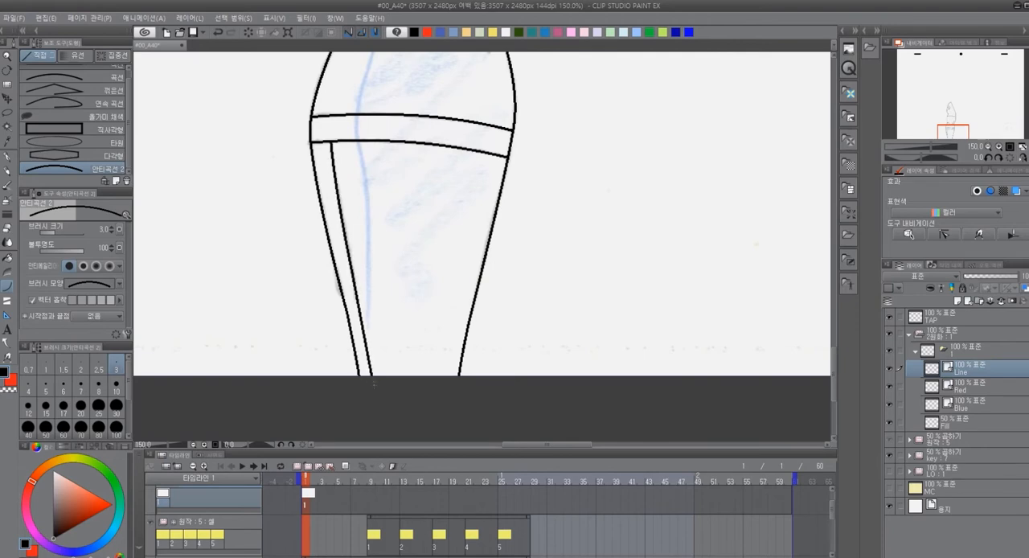
{"action": "left_click", "coordinate": [368, 345]}
Prepare the 안티G펜 pen with pure blue as the drawing colour on the Blue layer
{"action": "left_click_drag", "start_coordinate": [541, 157], "coordinate": [565, 447]}
{"action": "mouse_move", "coordinate": [606, 290]}
{"action": "left_mouse_down"}
{"action": "mouse_move", "coordinate": [592, 342]}
{"action": "mouse_move", "coordinate": [574, 372]}
{"action": "mouse_move", "coordinate": [574, 329]}
{"action": "mouse_move", "coordinate": [539, 397]}
{"action": "mouse_move", "coordinate": [565, 327]}
{"action": "mouse_move", "coordinate": [602, 311]}
{"action": "mouse_move", "coordinate": [623, 216]}
{"action": "mouse_move", "coordinate": [644, 201]}
{"action": "mouse_move", "coordinate": [614, 145]}
{"action": "mouse_move", "coordinate": [611, 85]}
{"action": "mouse_move", "coordinate": [590, 372]}
{"action": "mouse_move", "coordinate": [612, 376]}
{"action": "mouse_move", "coordinate": [616, 366]}
{"action": "mouse_move", "coordinate": [614, 379]}
{"action": "left_mouse_up"}
{"action": "left_click", "coordinate": [990, 399]}
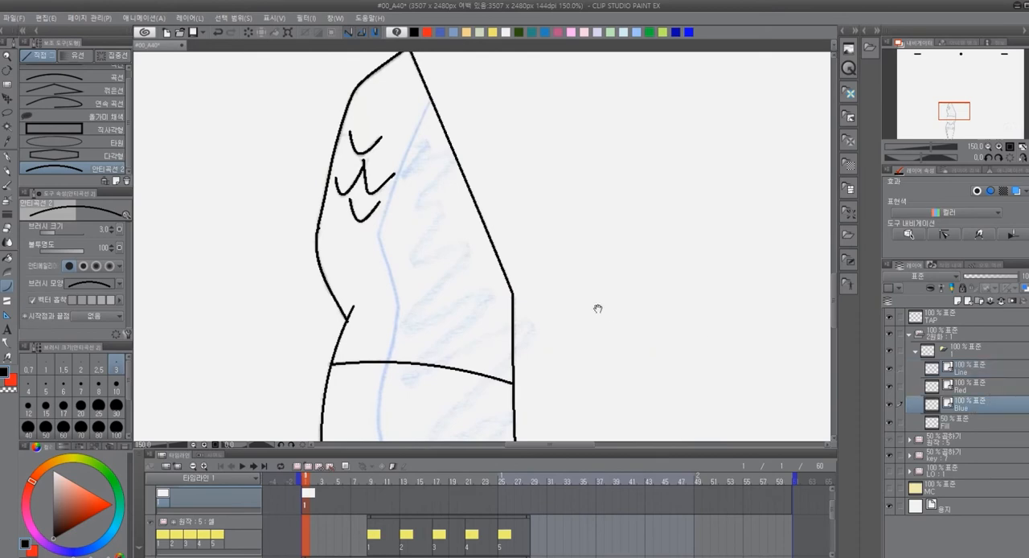
{"action": "left_click_drag", "start_coordinate": [579, 295], "coordinate": [501, 284]}
{"action": "key", "text": "p"}
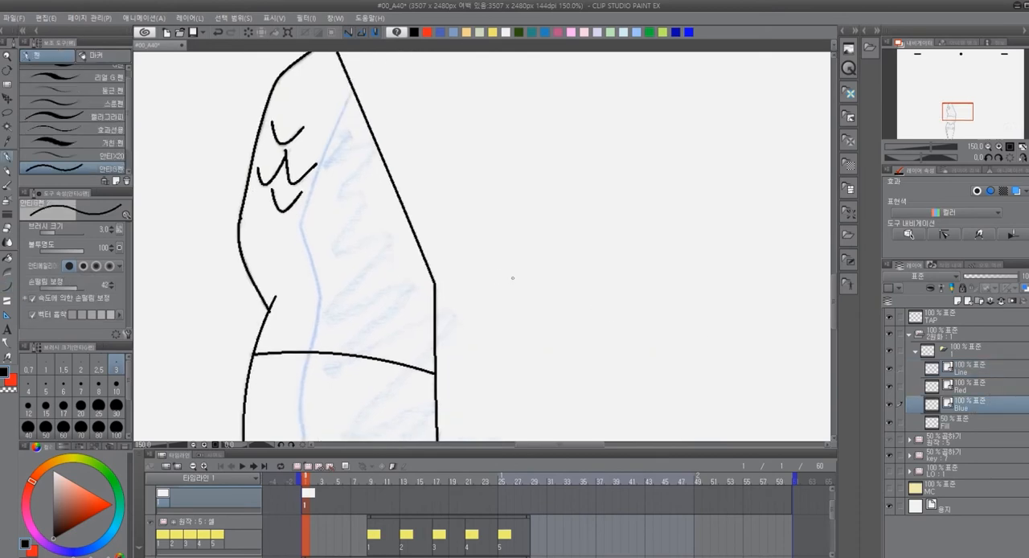
{"action": "left_click_drag", "start_coordinate": [495, 216], "coordinate": [506, 258]}
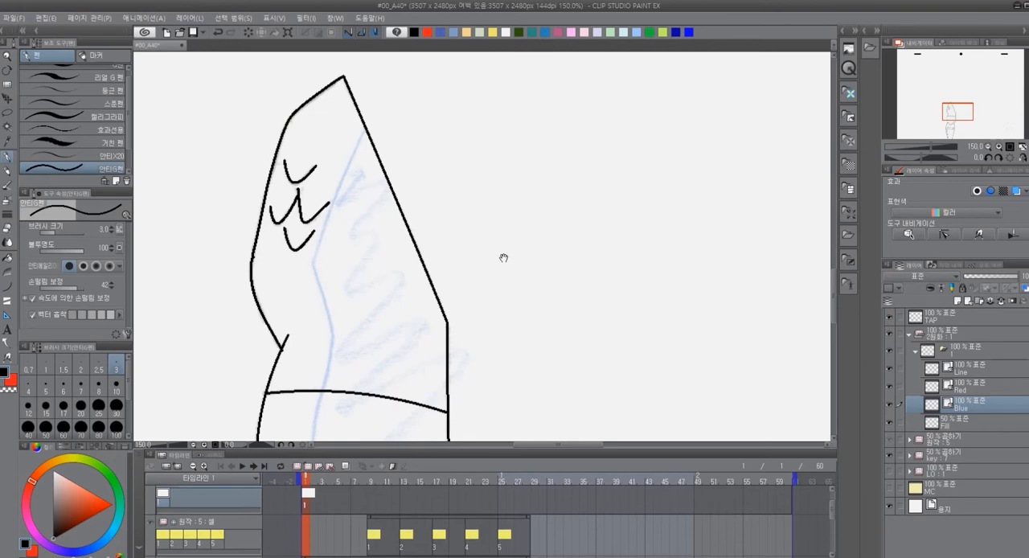
{"action": "left_click_drag", "start_coordinate": [366, 116], "coordinate": [319, 246]}
{"action": "key", "text": "ctrl+z"}
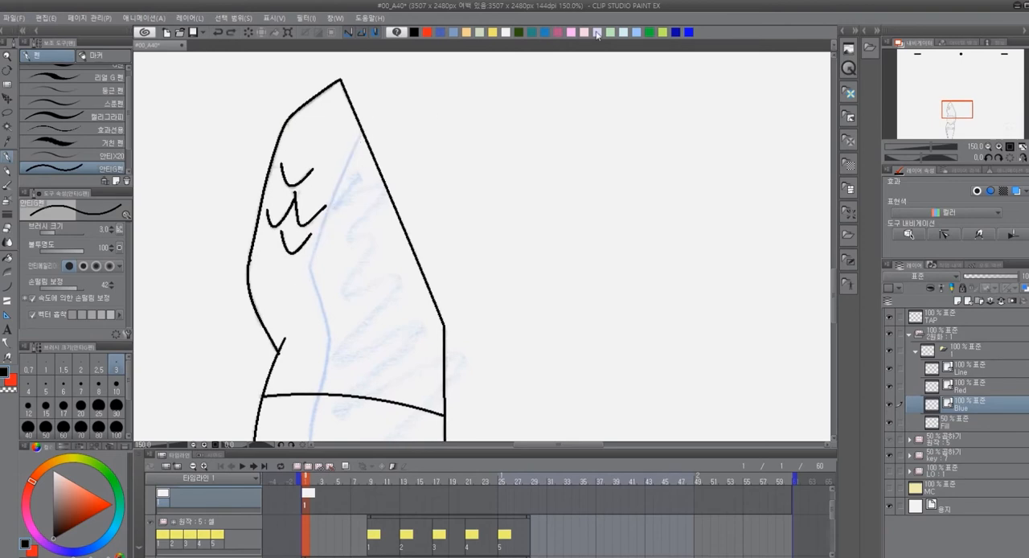
{"action": "left_click", "coordinate": [689, 32]}
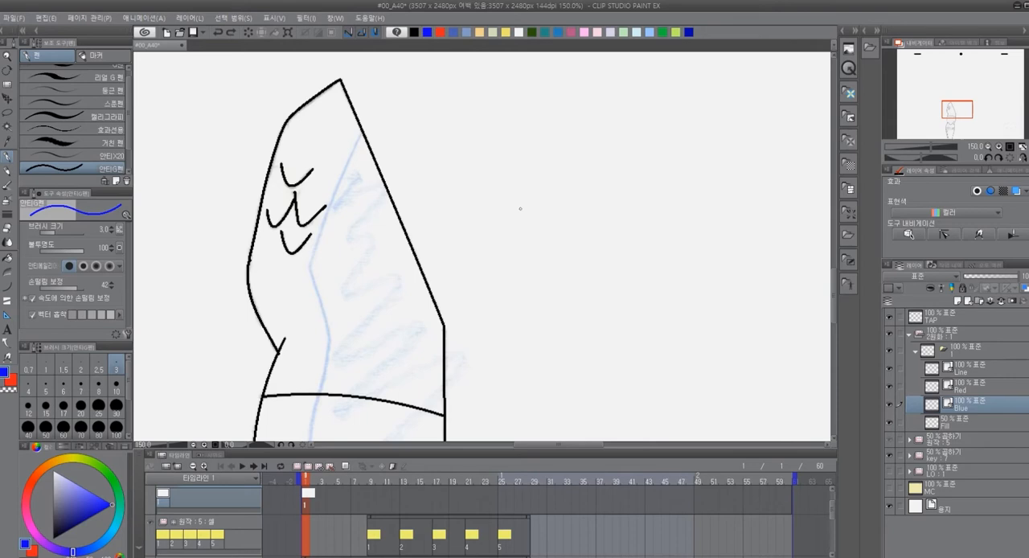
Trace the light-blue shadow boundary in blue from the slanted right edge down to the hook at the U-shaped fold
{"action": "mouse_move", "coordinate": [429, 195]}
{"action": "left_mouse_down"}
{"action": "mouse_move", "coordinate": [420, 148]}
{"action": "mouse_move", "coordinate": [404, 149]}
{"action": "left_mouse_up"}
{"action": "mouse_move", "coordinate": [361, 64]}
{"action": "left_mouse_down"}
{"action": "mouse_move", "coordinate": [301, 225]}
{"action": "mouse_move", "coordinate": [319, 295]}
{"action": "mouse_move", "coordinate": [296, 411]}
{"action": "left_mouse_up"}
{"action": "left_click_drag", "start_coordinate": [429, 354], "coordinate": [413, 144]}
{"action": "mouse_move", "coordinate": [275, 159]}
{"action": "left_mouse_down"}
{"action": "mouse_move", "coordinate": [294, 319]}
{"action": "mouse_move", "coordinate": [279, 317]}
{"action": "mouse_move", "coordinate": [233, 256]}
{"action": "left_mouse_up"}
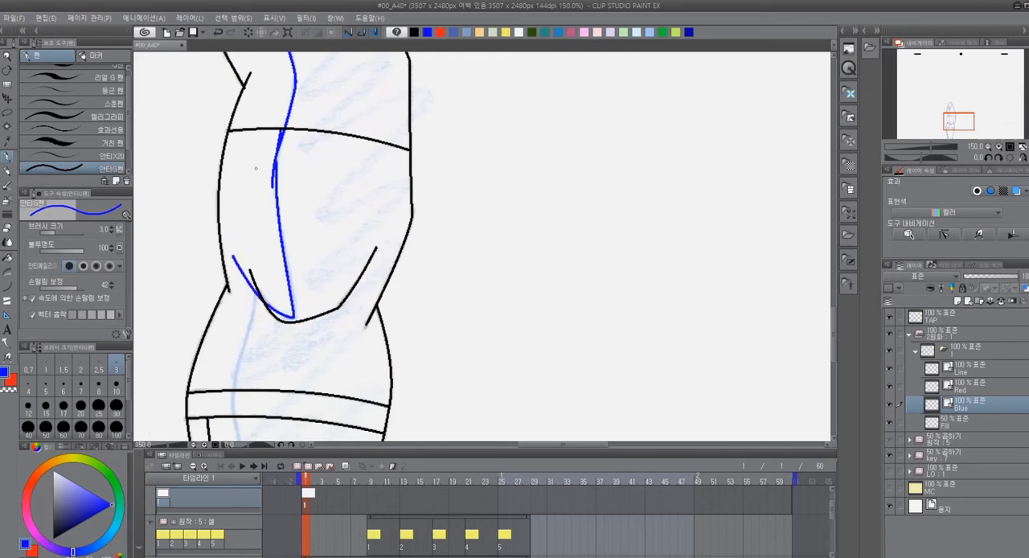
Continue the blue shadow boundary from the U-shaped fold across the hip band to the canvas's lower edge
{"action": "mouse_move", "coordinate": [304, 364]}
{"action": "left_mouse_down"}
{"action": "mouse_move", "coordinate": [341, 251]}
{"action": "mouse_move", "coordinate": [336, 162]}
{"action": "left_mouse_up"}
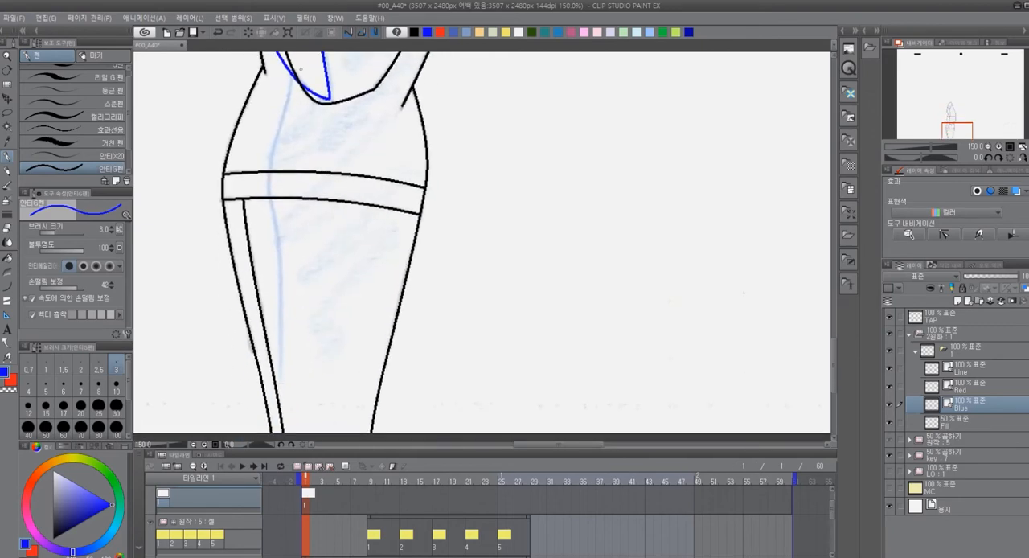
{"action": "mouse_move", "coordinate": [297, 60]}
{"action": "left_mouse_down"}
{"action": "mouse_move", "coordinate": [277, 136]}
{"action": "mouse_move", "coordinate": [282, 387]}
{"action": "left_mouse_up"}
{"action": "left_click_drag", "start_coordinate": [358, 314], "coordinate": [341, 200]}
{"action": "left_click_drag", "start_coordinate": [273, 271], "coordinate": [275, 313]}
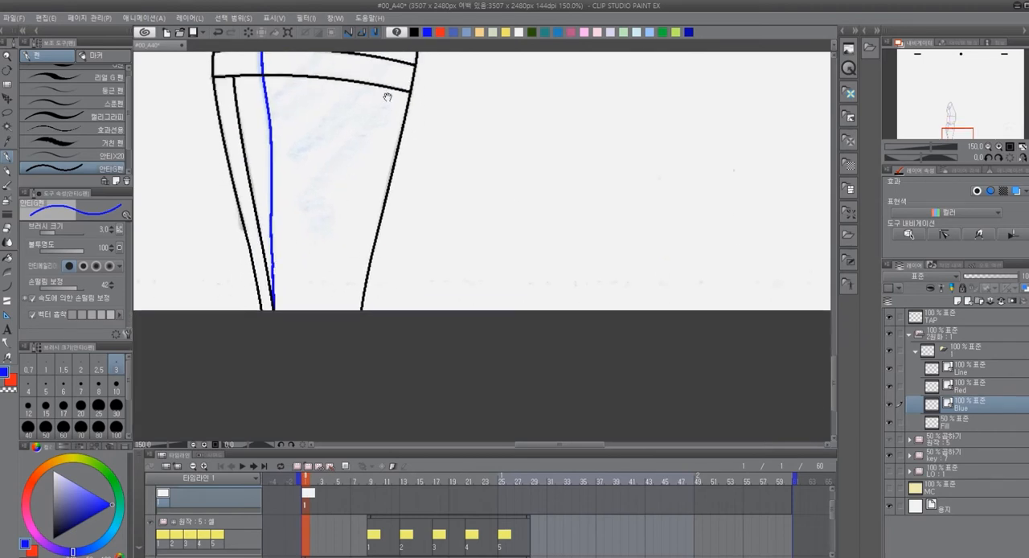
Trim the overshooting ends of the blue lines at the fold, the mid-body joint and the top with the vector eraser (벡터용)
{"action": "mouse_move", "coordinate": [387, 97]}
{"action": "left_mouse_down"}
{"action": "mouse_move", "coordinate": [431, 265]}
{"action": "mouse_move", "coordinate": [443, 473]}
{"action": "left_mouse_up"}
{"action": "left_click_drag", "start_coordinate": [441, 319], "coordinate": [454, 291]}
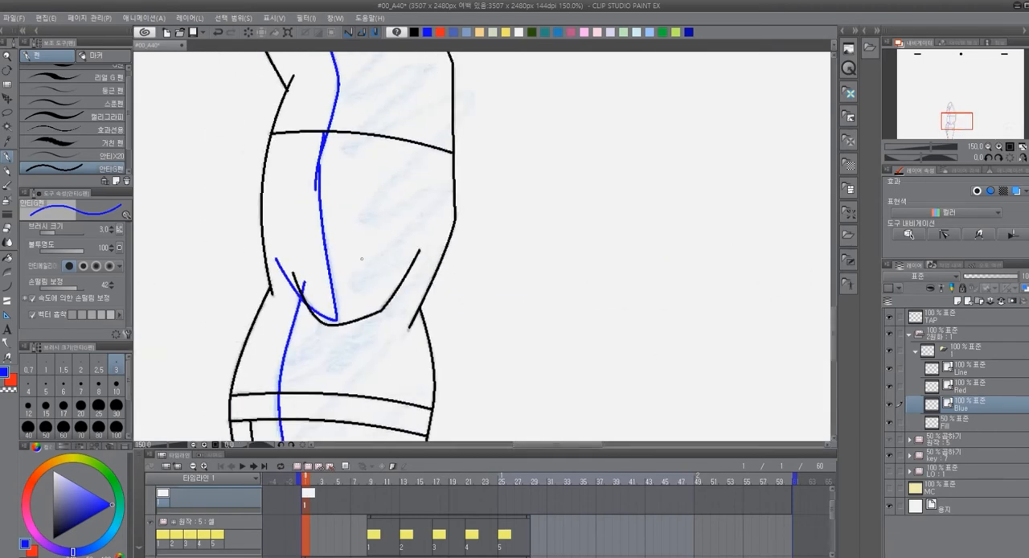
{"action": "key", "text": "e"}
{"action": "left_click", "coordinate": [306, 287]}
{"action": "left_click_drag", "start_coordinate": [332, 177], "coordinate": [317, 282]}
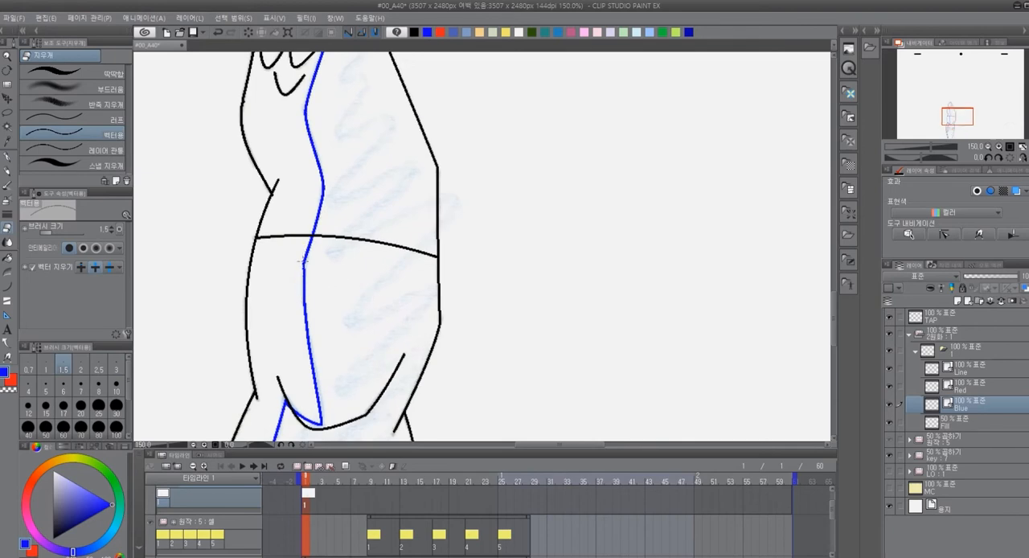
{"action": "left_click_drag", "start_coordinate": [406, 154], "coordinate": [416, 335]}
{"action": "left_click_drag", "start_coordinate": [372, 138], "coordinate": [382, 160]}
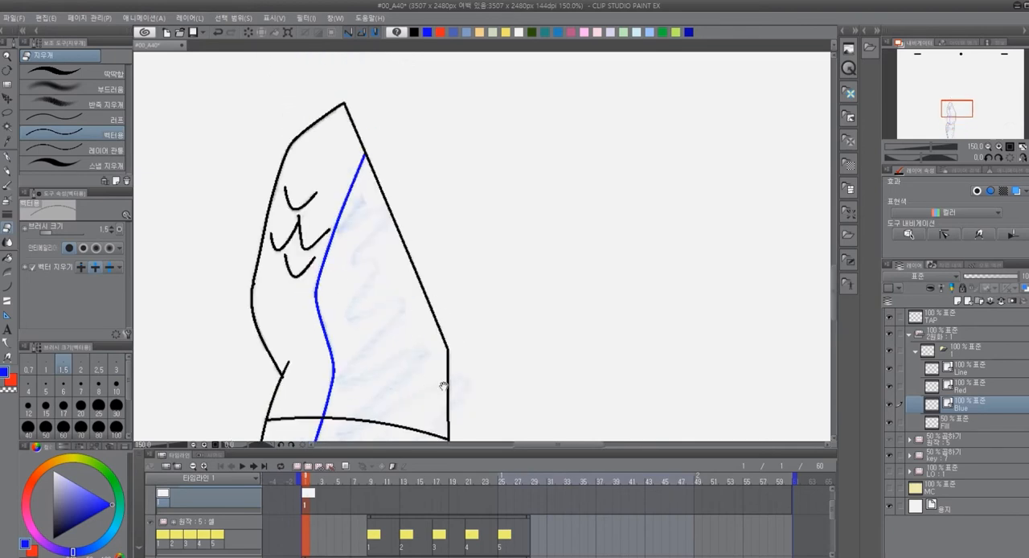
{"action": "left_click_drag", "start_coordinate": [451, 379], "coordinate": [450, 90]}
Smooth the kink in the blue line just below the mid-body cross line with the 벡터선 잡기 tool
{"action": "left_click_drag", "start_coordinate": [368, 170], "coordinate": [374, 265]}
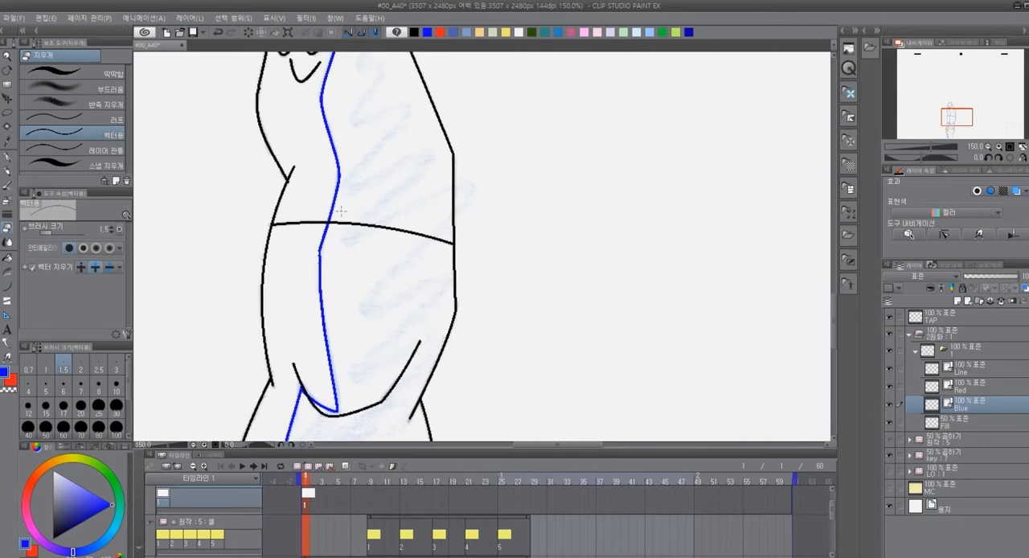
{"action": "scroll", "coordinate": [344, 254], "scroll_direction": "up", "scroll_amount": 6}
{"action": "left_click_drag", "start_coordinate": [294, 236], "coordinate": [345, 273]}
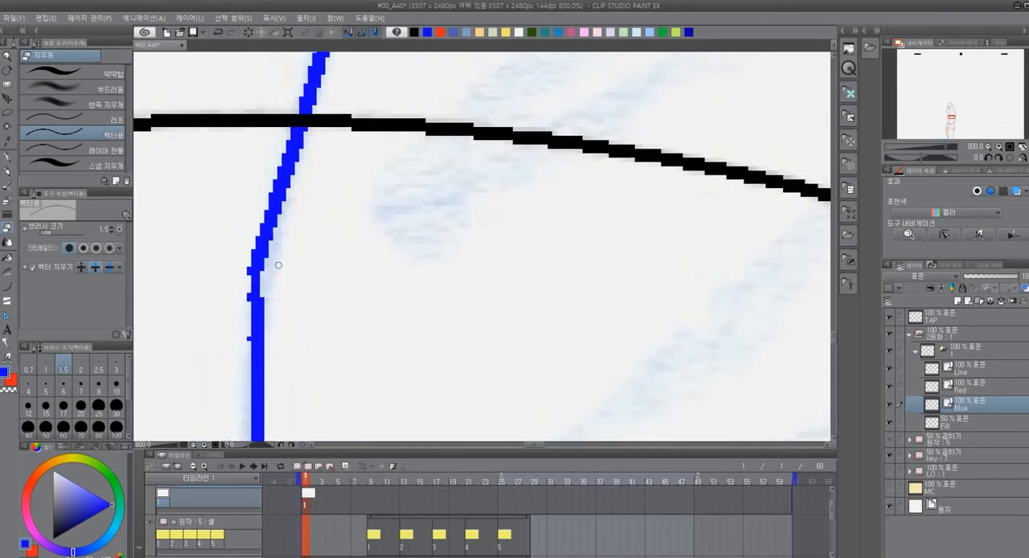
{"action": "key", "text": "y"}
{"action": "left_click_drag", "start_coordinate": [258, 269], "coordinate": [260, 298]}
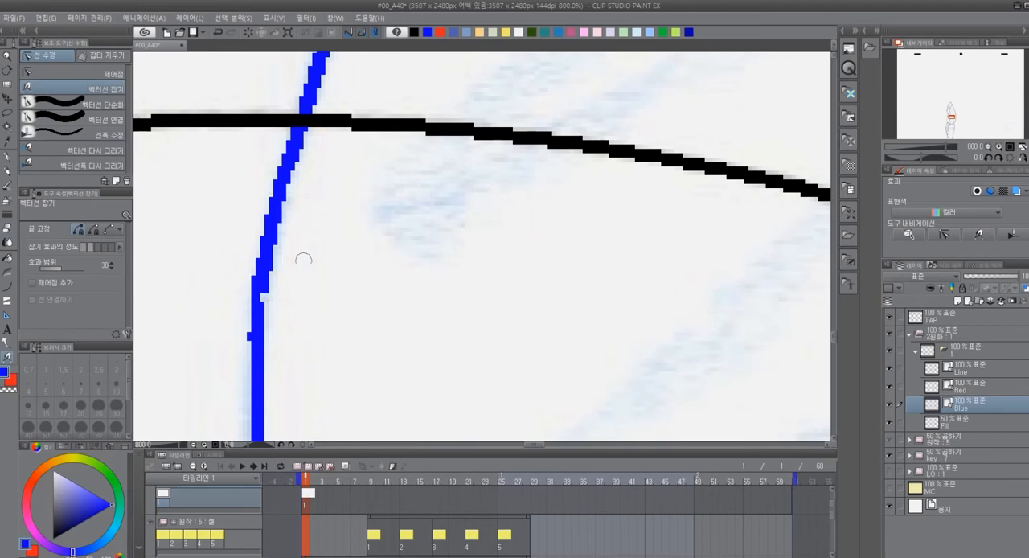
{"action": "scroll", "coordinate": [386, 266], "scroll_direction": "down", "scroll_amount": 5}
{"action": "scroll", "coordinate": [444, 268], "scroll_direction": "down", "scroll_amount": 7}
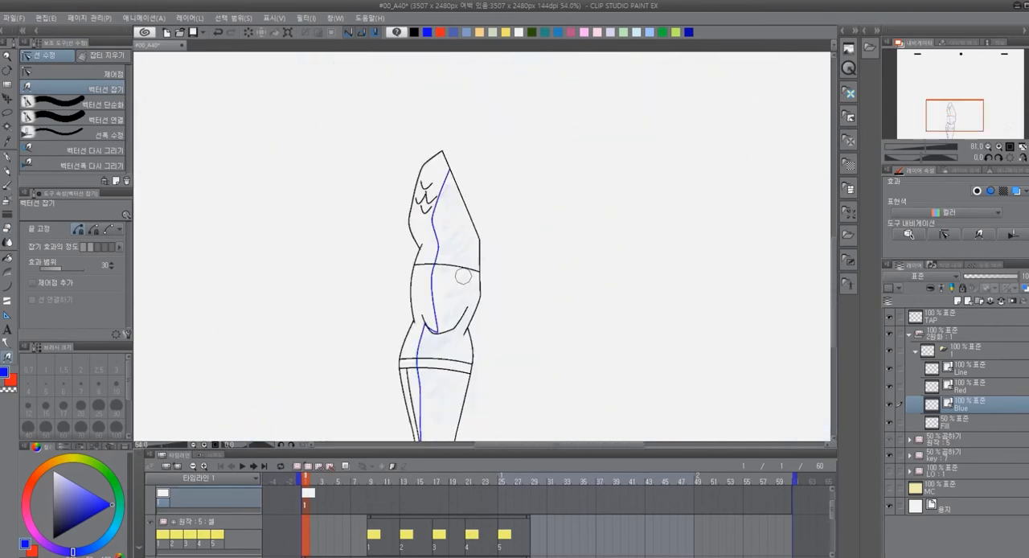
{"action": "scroll", "coordinate": [498, 288], "scroll_direction": "up", "scroll_amount": 4}
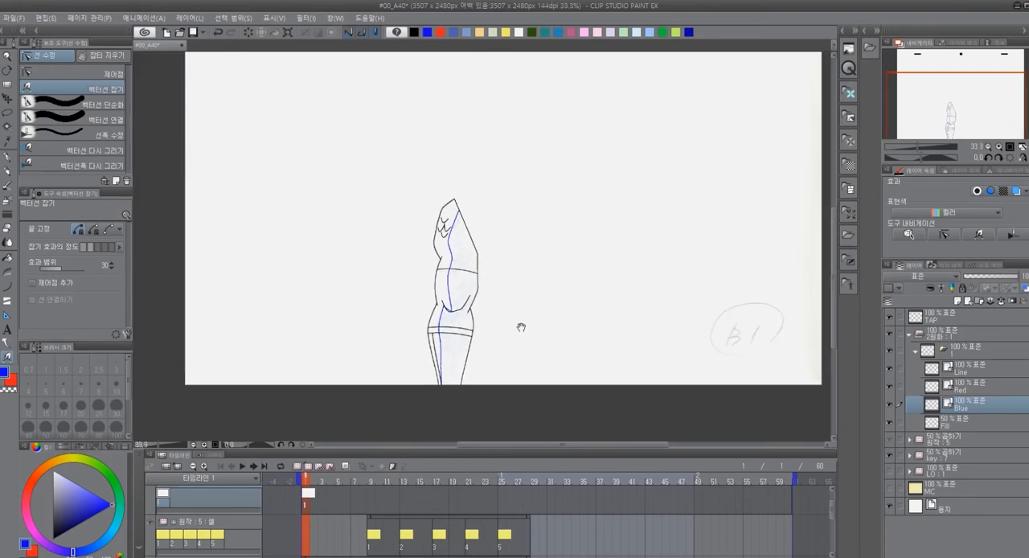
Write the circled label B1 in black over its sketch on the Line layer with the 안티G펜 pen
{"action": "scroll", "coordinate": [479, 278], "scroll_direction": "down", "scroll_amount": 1}
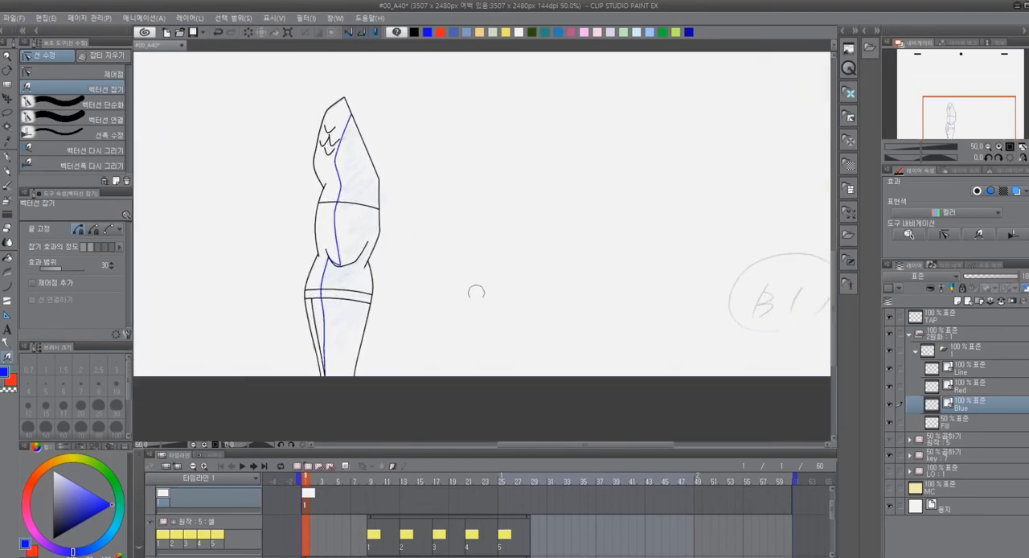
{"action": "scroll", "coordinate": [490, 305], "scroll_direction": "down", "scroll_amount": 3}
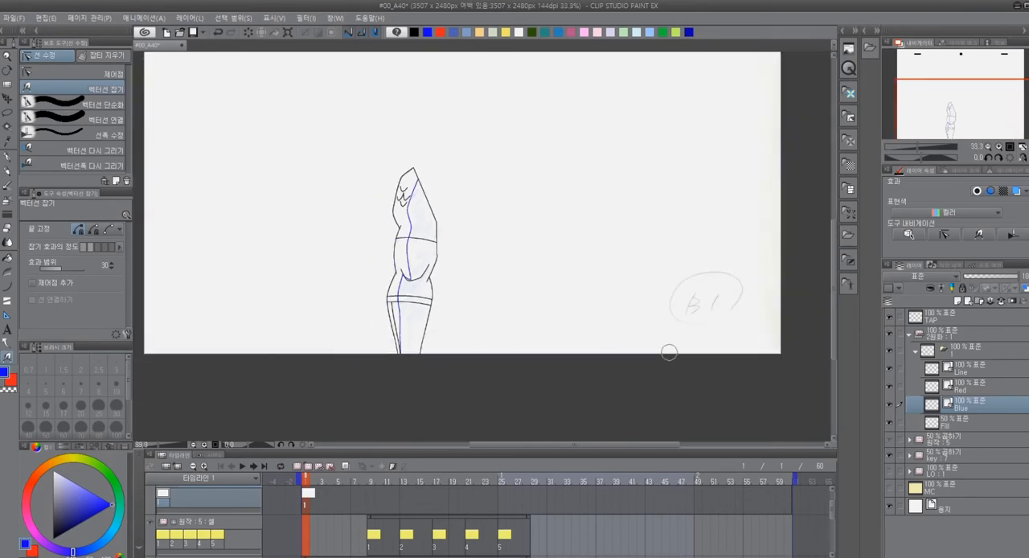
{"action": "left_click", "coordinate": [968, 368]}
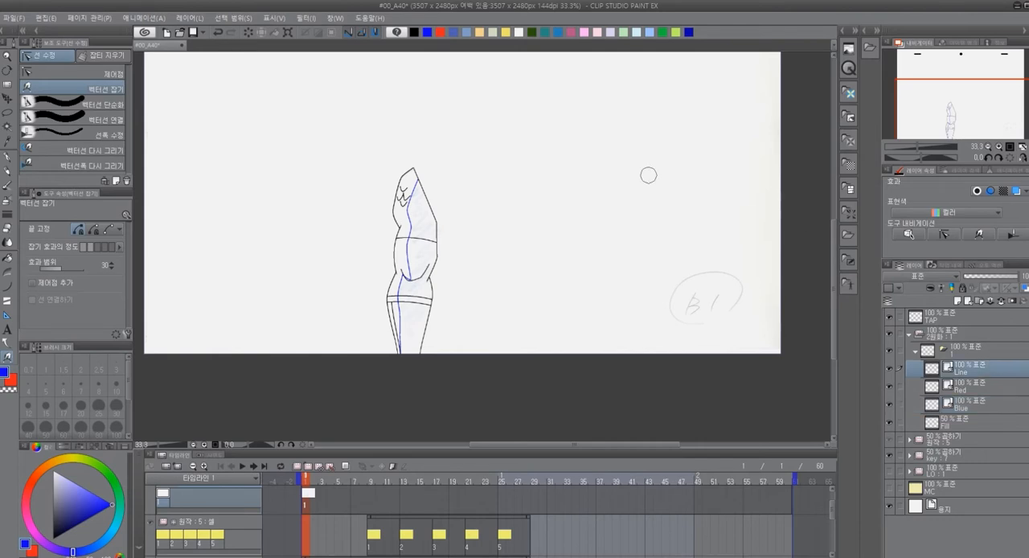
{"action": "left_click", "coordinate": [416, 33]}
{"action": "left_click_drag", "start_coordinate": [554, 262], "coordinate": [521, 275]}
{"action": "left_click", "coordinate": [893, 369]}
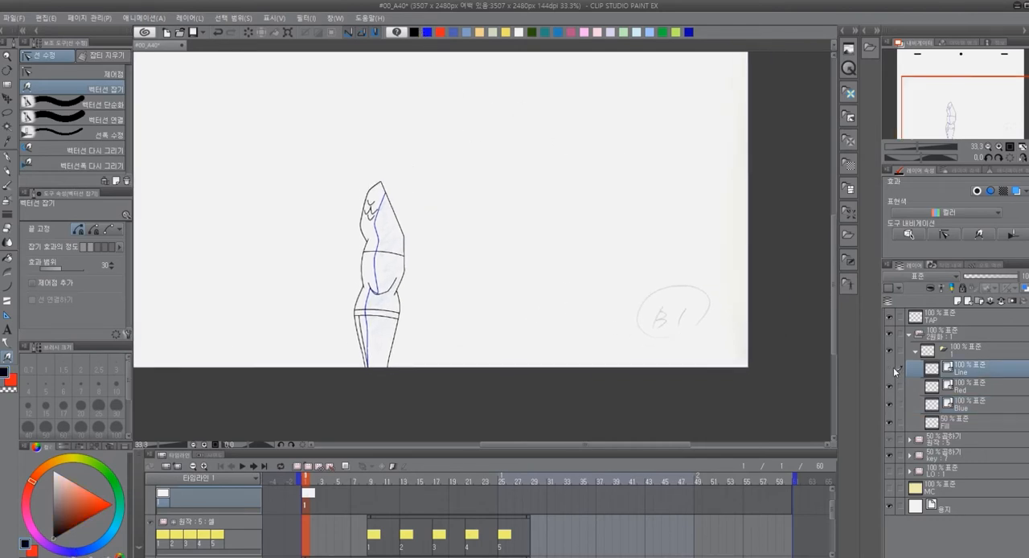
{"action": "left_click", "coordinate": [892, 370]}
{"action": "left_click_drag", "start_coordinate": [730, 386], "coordinate": [749, 447]}
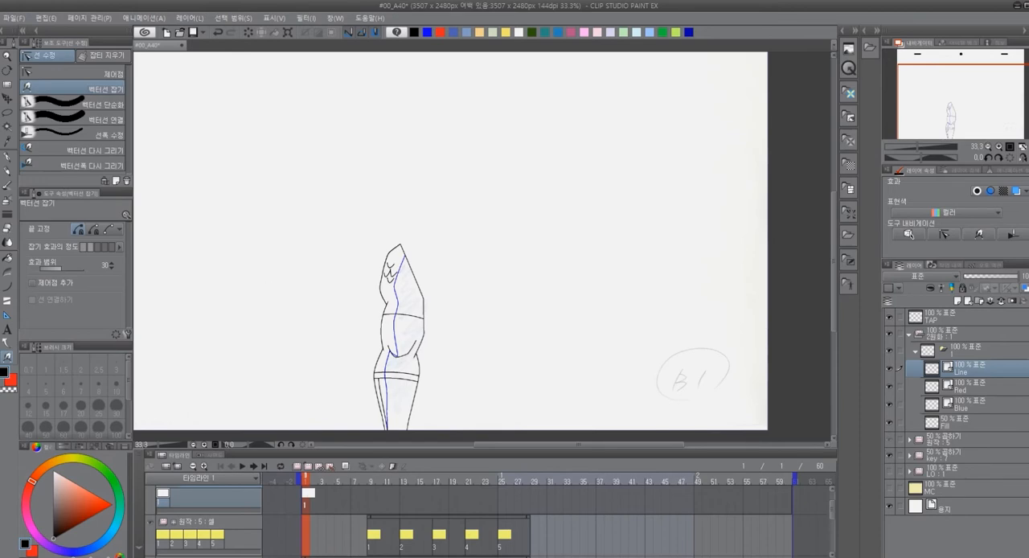
{"action": "left_click_drag", "start_coordinate": [738, 423], "coordinate": [719, 370]}
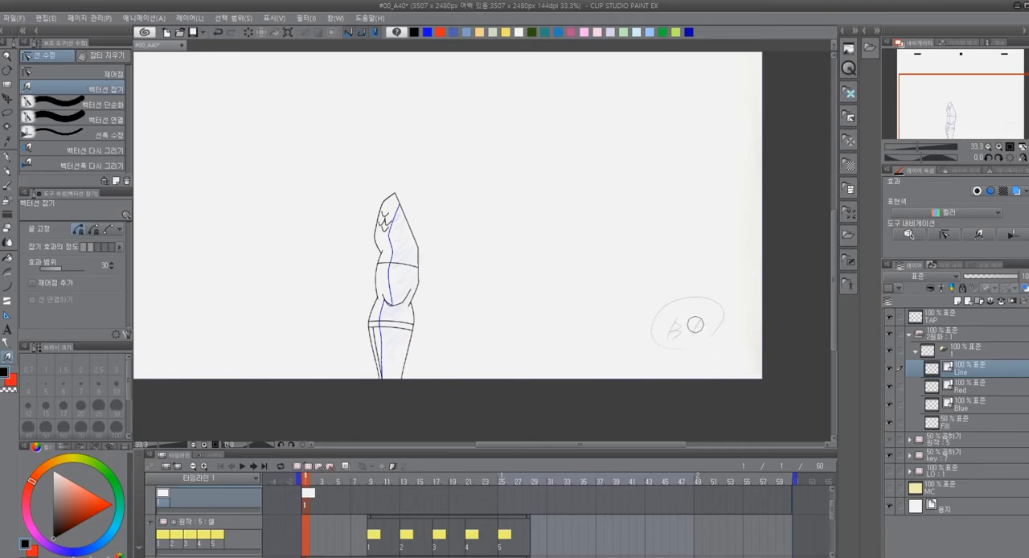
{"action": "key", "text": "p"}
{"action": "left_click_drag", "start_coordinate": [682, 310], "coordinate": [681, 337]}
{"action": "key", "text": "ctrl+z"}
{"action": "mouse_move", "coordinate": [682, 312]}
{"action": "left_mouse_down"}
{"action": "mouse_move", "coordinate": [692, 329]}
{"action": "mouse_move", "coordinate": [672, 314]}
{"action": "mouse_move", "coordinate": [701, 336]}
{"action": "left_mouse_up"}
{"action": "key", "text": "ctrl+z"}
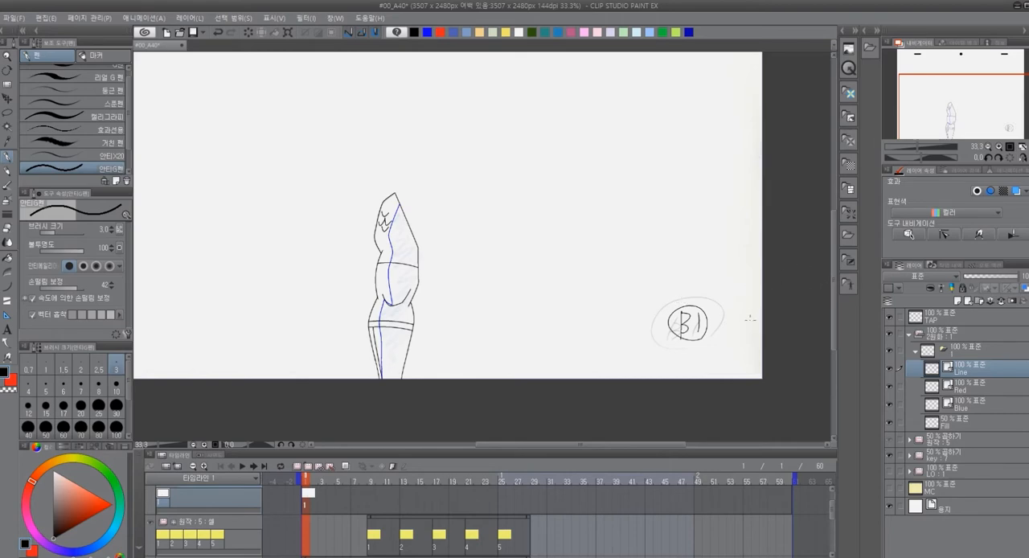
Fill the figure's shaded areas right of the blue boundary in light blue on the Fill layer, using the 다른 레이어 참조 fill
{"action": "left_click", "coordinate": [946, 423]}
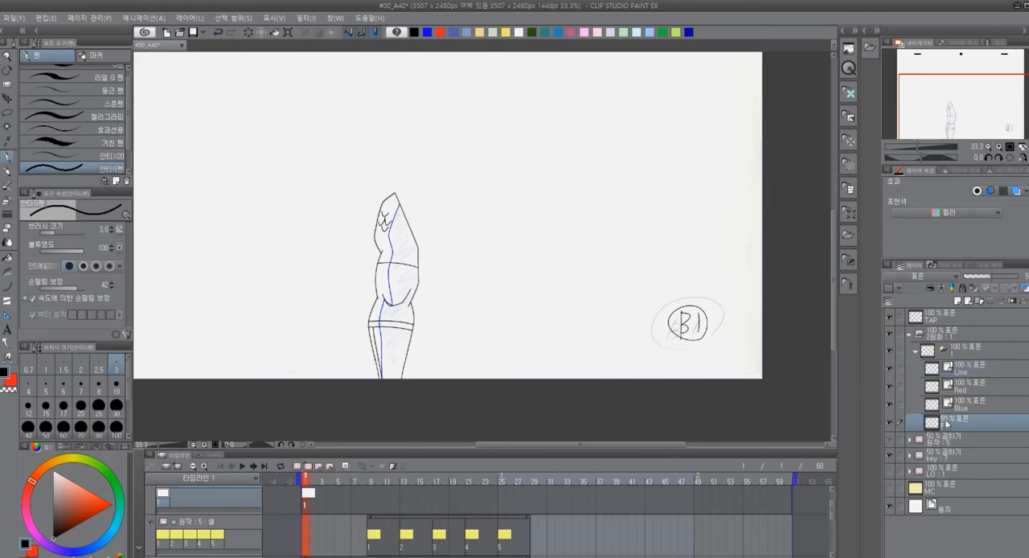
{"action": "scroll", "coordinate": [360, 359], "scroll_direction": "up", "scroll_amount": 1}
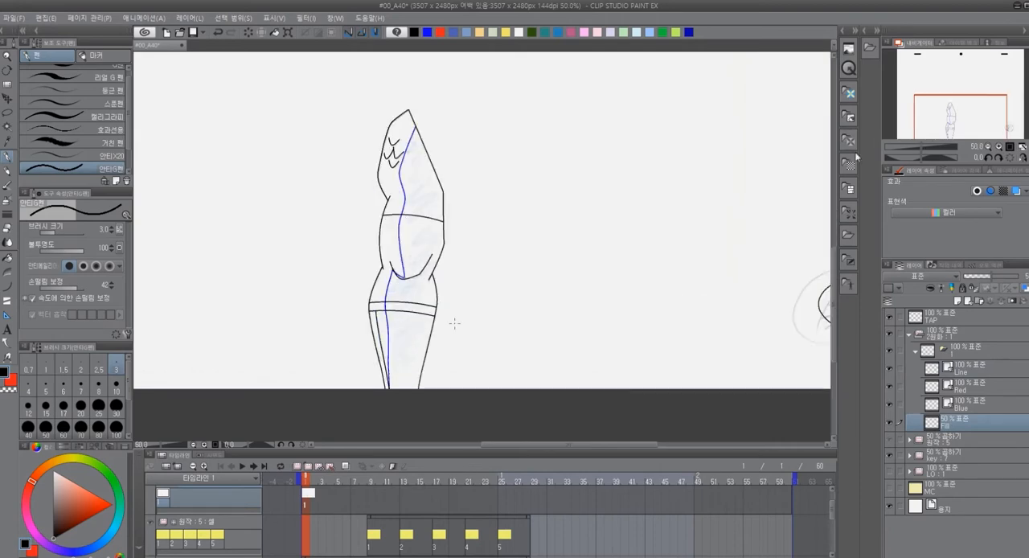
{"action": "left_click", "coordinate": [651, 33]}
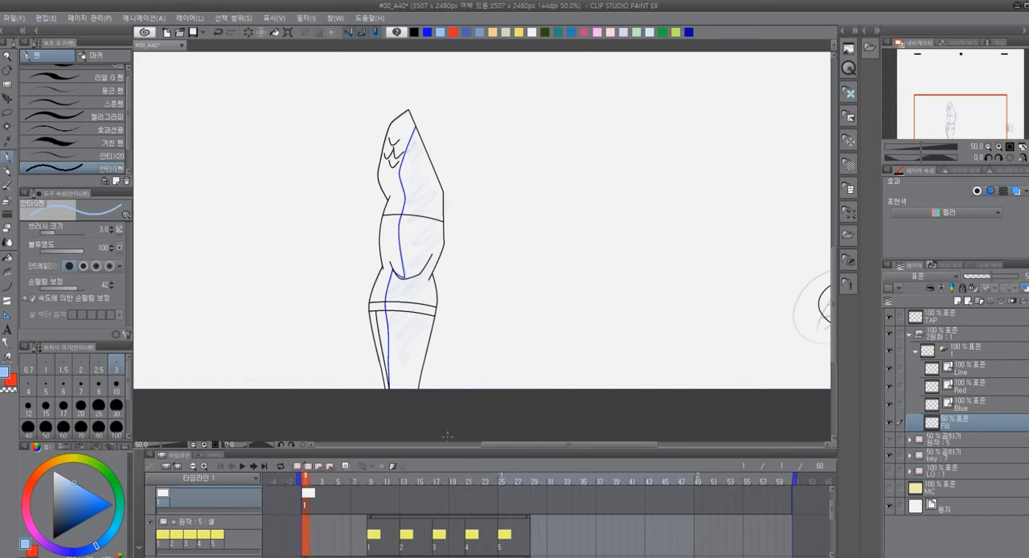
{"action": "key", "text": "g"}
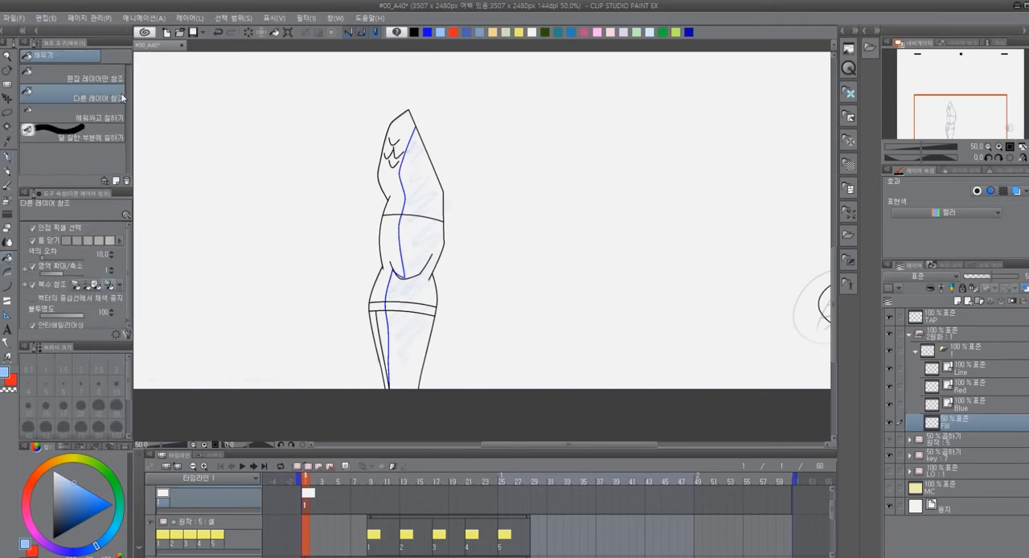
{"action": "left_click", "coordinate": [427, 196]}
{"action": "left_click", "coordinate": [422, 294]}
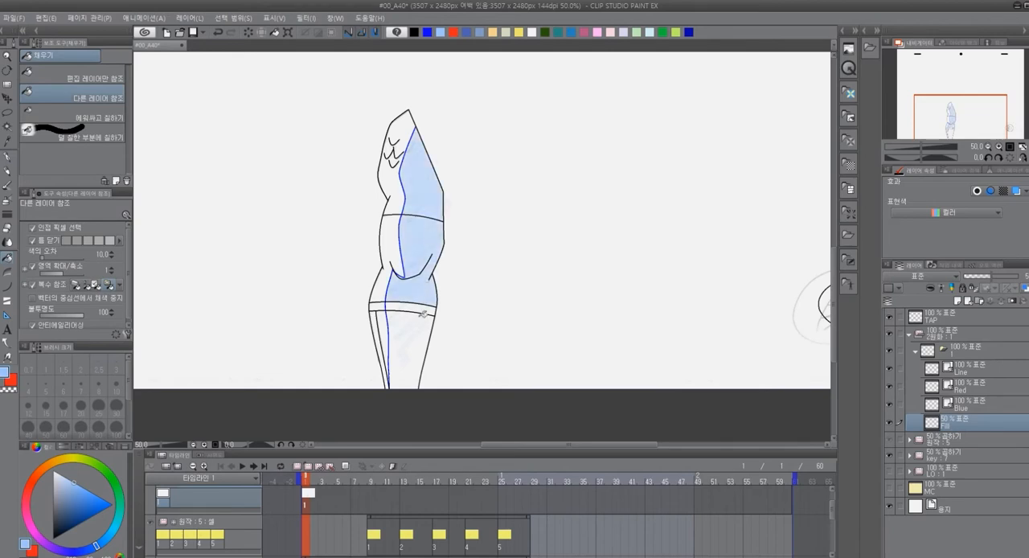
{"action": "left_click", "coordinate": [431, 347]}
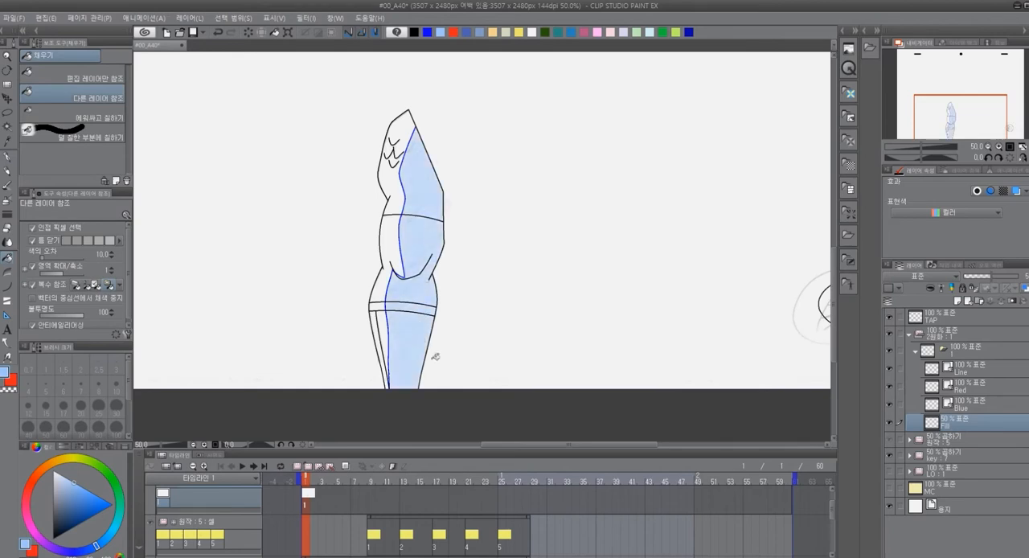
Check the inked and filled drawing with the key sketch folder temporarily hidden
{"action": "scroll", "coordinate": [459, 182], "scroll_direction": "down", "scroll_amount": 2}
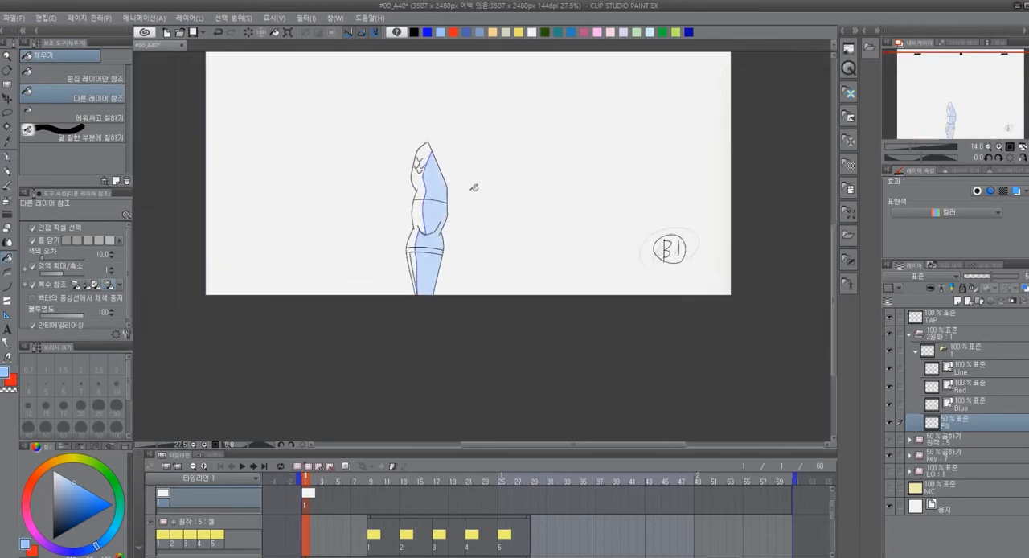
{"action": "scroll", "coordinate": [473, 188], "scroll_direction": "up", "scroll_amount": 1}
{"action": "left_click", "coordinate": [890, 456]}
{"action": "scroll", "coordinate": [475, 204], "scroll_direction": "down", "scroll_amount": 2}
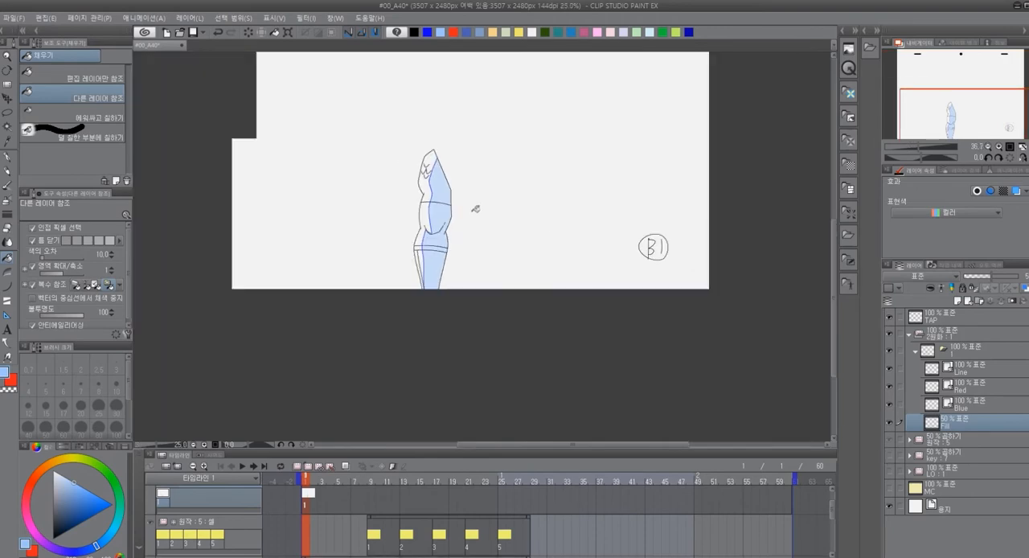
{"action": "scroll", "coordinate": [462, 172], "scroll_direction": "up", "scroll_amount": 5}
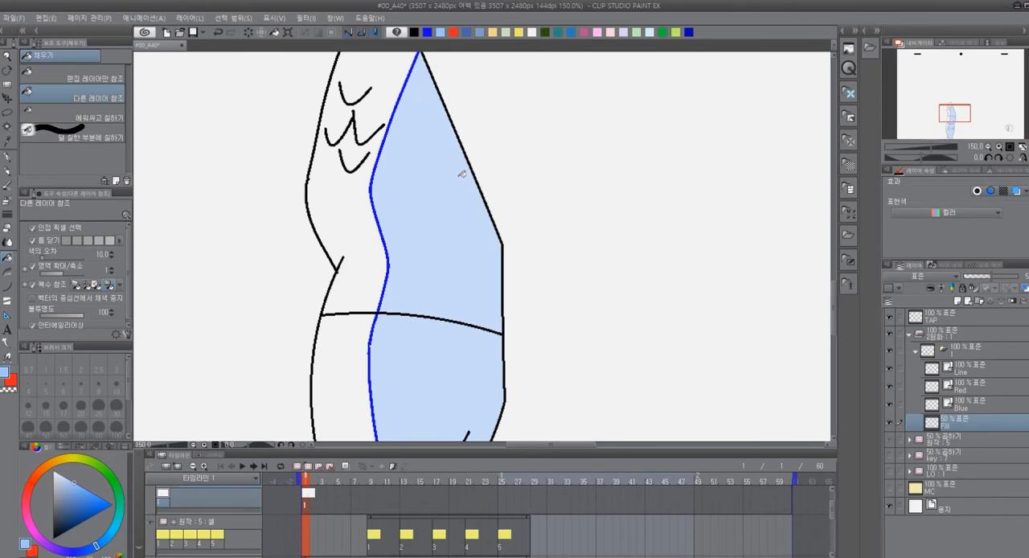
{"action": "scroll", "coordinate": [463, 173], "scroll_direction": "down", "scroll_amount": 4}
{"action": "scroll", "coordinate": [483, 214], "scroll_direction": "up", "scroll_amount": 1}
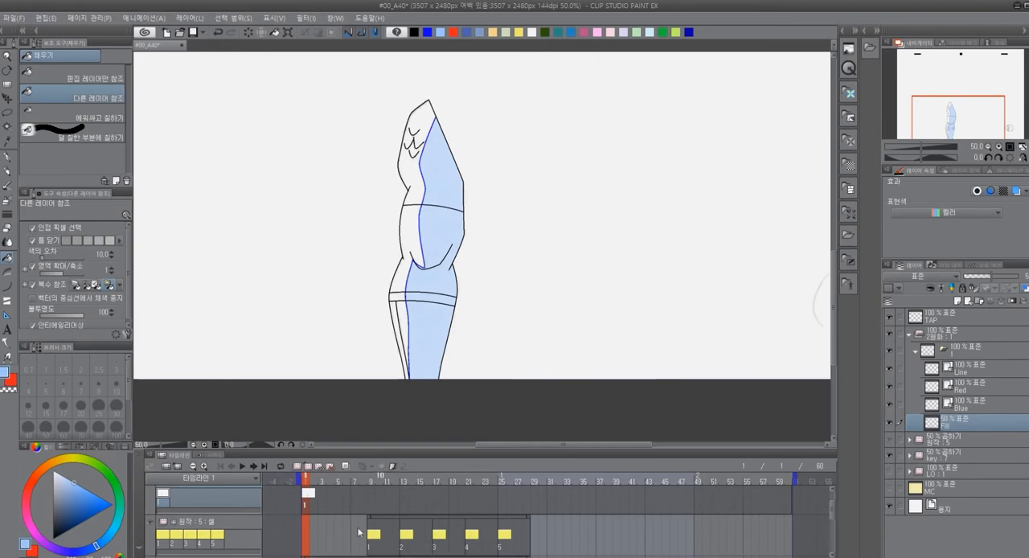
Create a new animation cel at frame 4 in the 2원화 folder, based on cel folder 1
{"action": "left_click", "coordinate": [329, 503]}
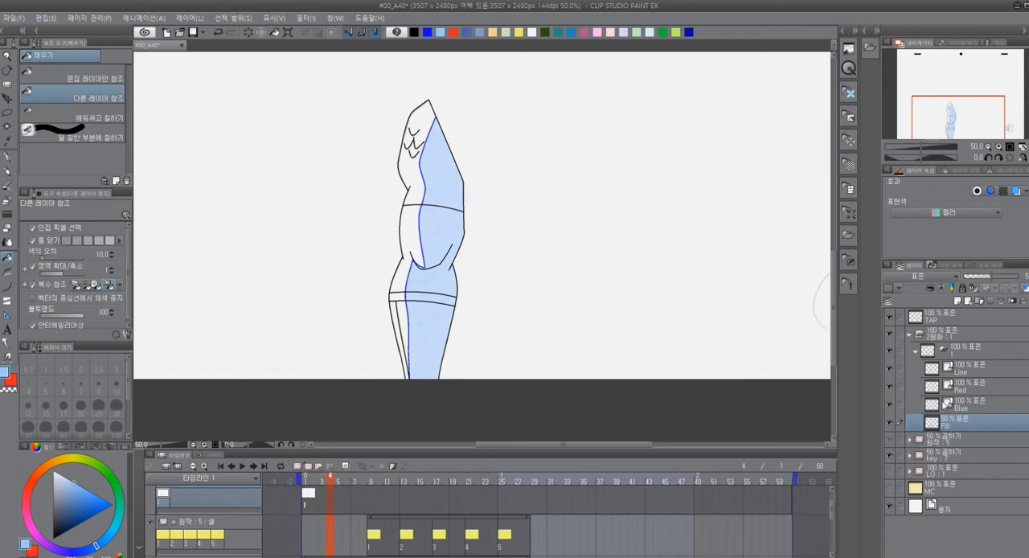
{"action": "left_click", "coordinate": [916, 353]}
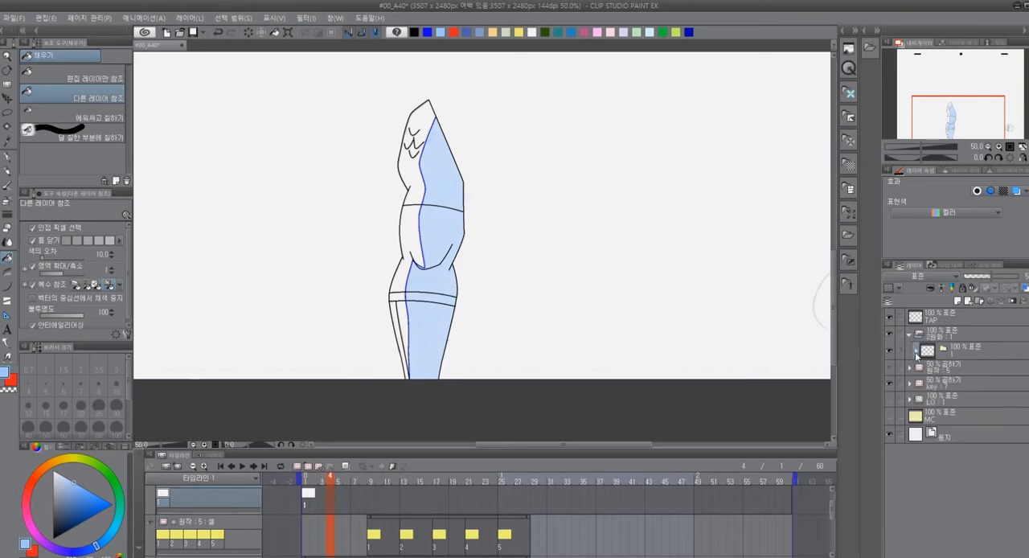
{"action": "left_click", "coordinate": [916, 352]}
{"action": "left_click", "coordinate": [961, 356]}
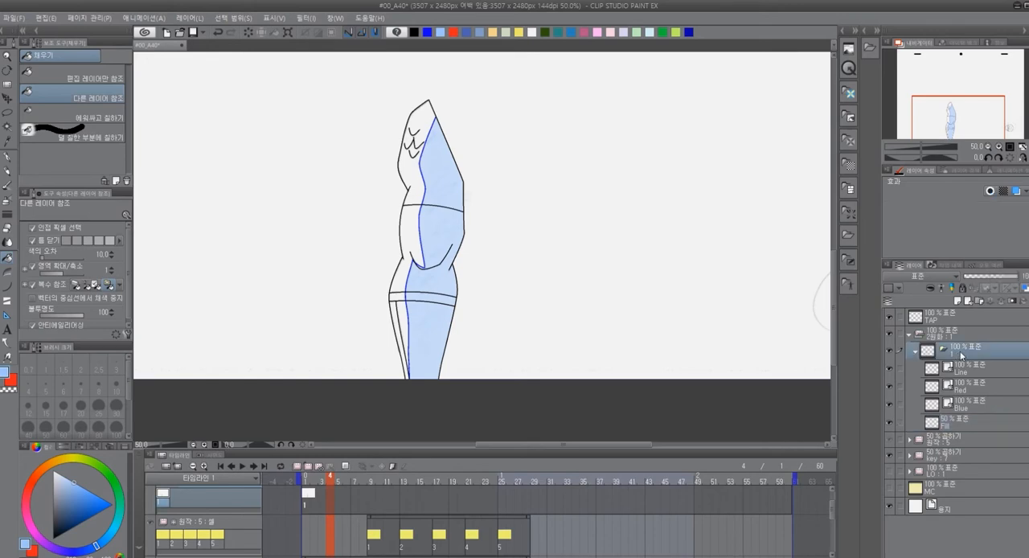
{"action": "left_click", "coordinate": [310, 467]}
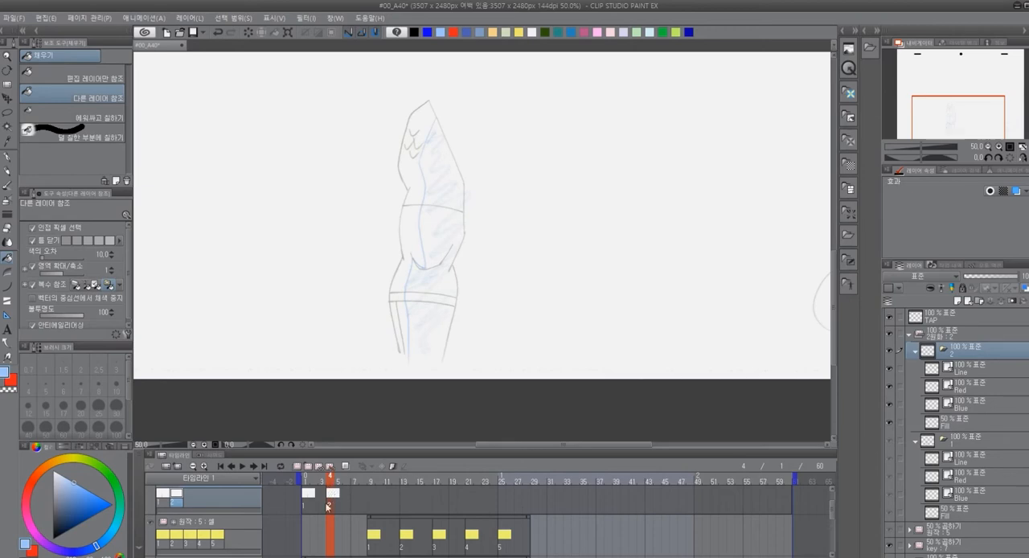
Move cel 2 to frame 5 on the 2원화 track of the timeline
{"action": "scroll", "coordinate": [319, 528], "scroll_direction": "down", "scroll_amount": 3}
{"action": "scroll", "coordinate": [319, 528], "scroll_direction": "up", "scroll_amount": 2}
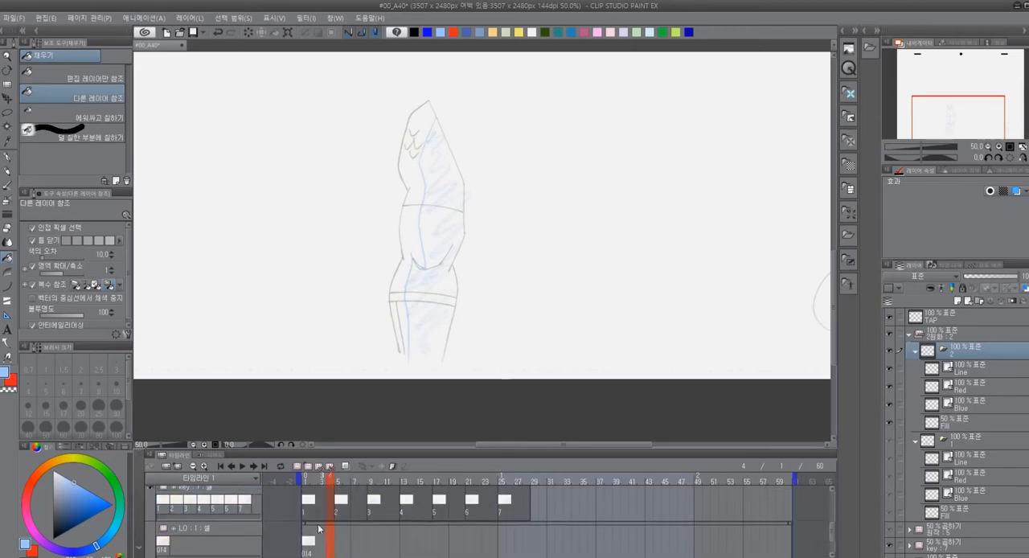
{"action": "scroll", "coordinate": [329, 528], "scroll_direction": "up", "scroll_amount": 2}
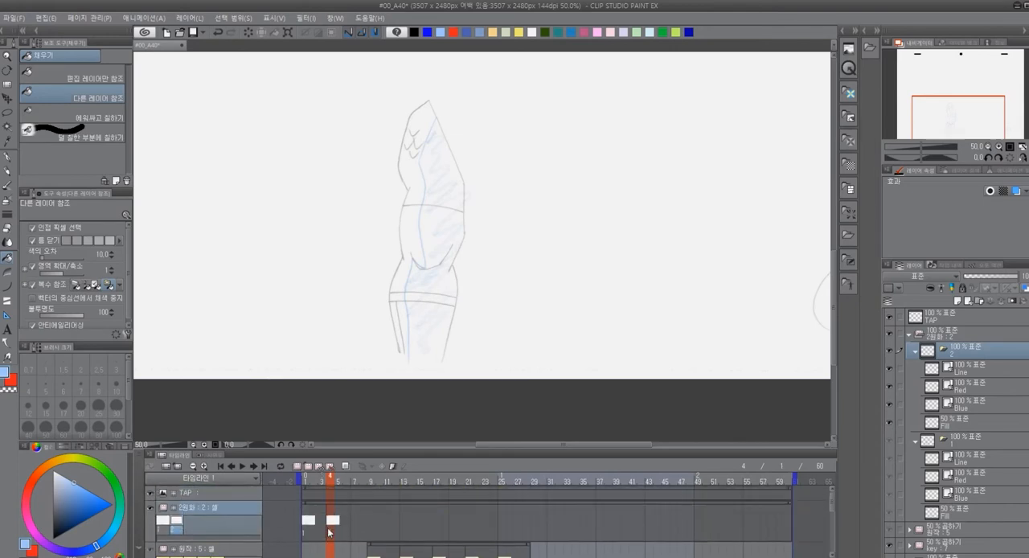
{"action": "left_click_drag", "start_coordinate": [334, 523], "coordinate": [340, 523]}
{"action": "left_click", "coordinate": [341, 522]}
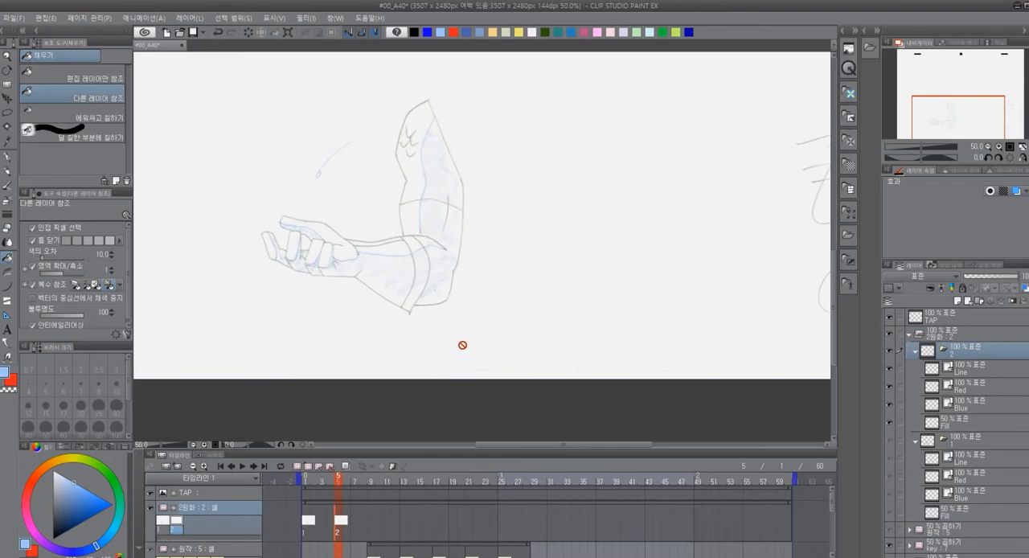
Examine the bent-arm sketch at frame 5 and compare it with the preceding frame by scrubbing the timeline
{"action": "scroll", "coordinate": [465, 325], "scroll_direction": "down", "scroll_amount": 2}
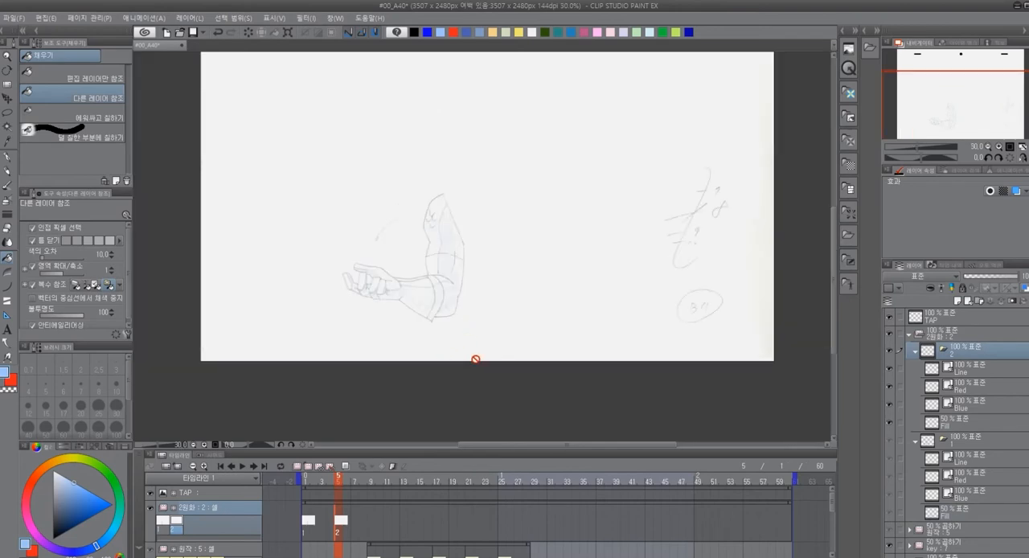
{"action": "scroll", "coordinate": [452, 336], "scroll_direction": "down", "scroll_amount": 2}
{"action": "scroll", "coordinate": [452, 335], "scroll_direction": "up", "scroll_amount": 3}
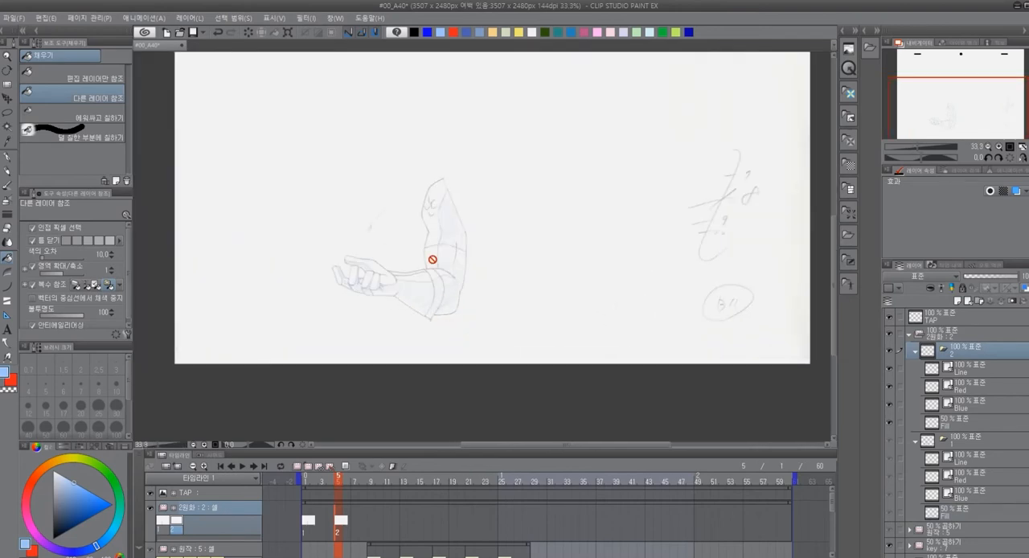
{"action": "scroll", "coordinate": [428, 259], "scroll_direction": "up", "scroll_amount": 2}
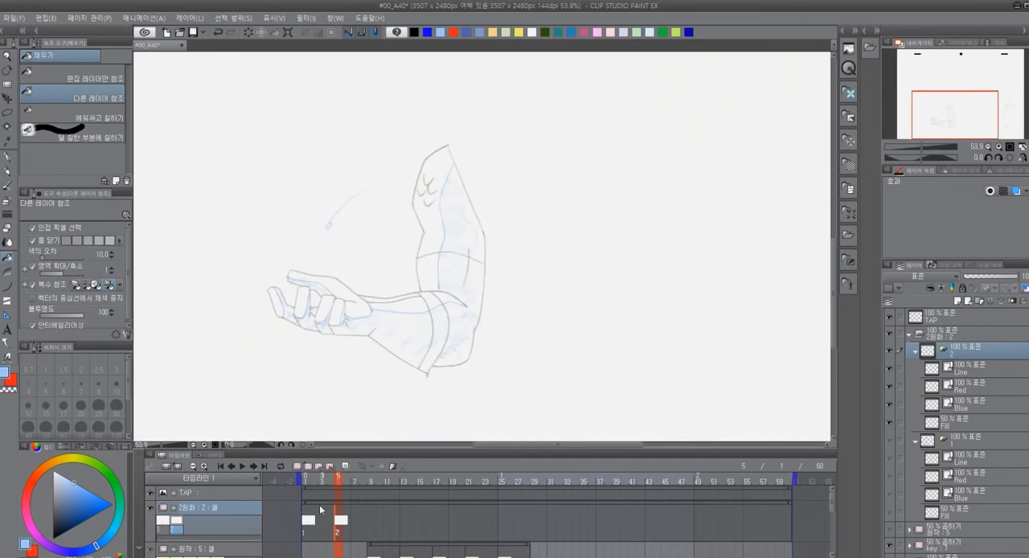
{"action": "left_click", "coordinate": [332, 483]}
{"action": "left_click_drag", "start_coordinate": [333, 482], "coordinate": [330, 484]}
{"action": "left_click", "coordinate": [338, 482]}
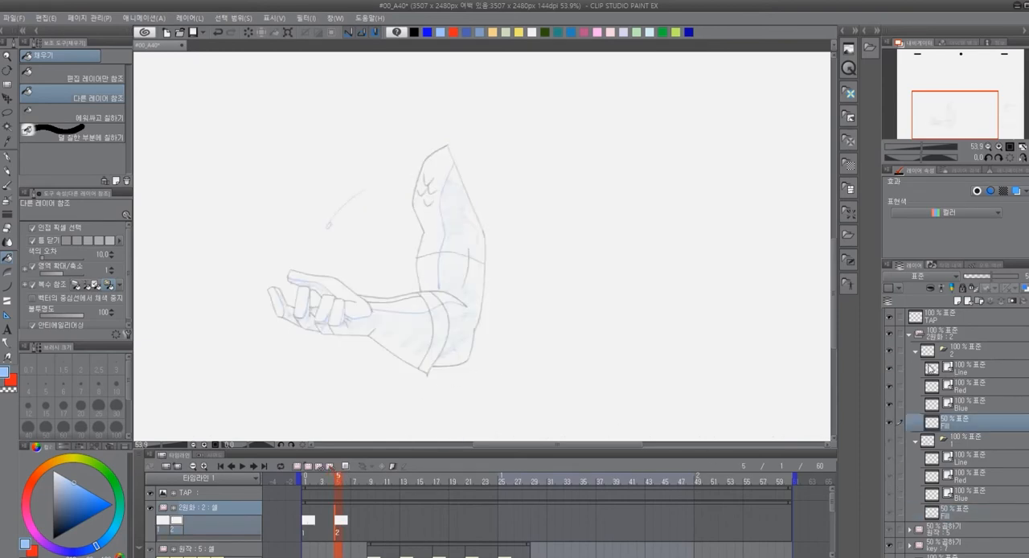
Trace the upper arm's slanted right edge in black on cel 2's Line layer with the 안티곡선 2 curve tool
{"action": "left_click", "coordinate": [957, 370]}
{"action": "scroll", "coordinate": [462, 214], "scroll_direction": "up", "scroll_amount": 5}
{"action": "scroll", "coordinate": [467, 162], "scroll_direction": "up", "scroll_amount": 1}
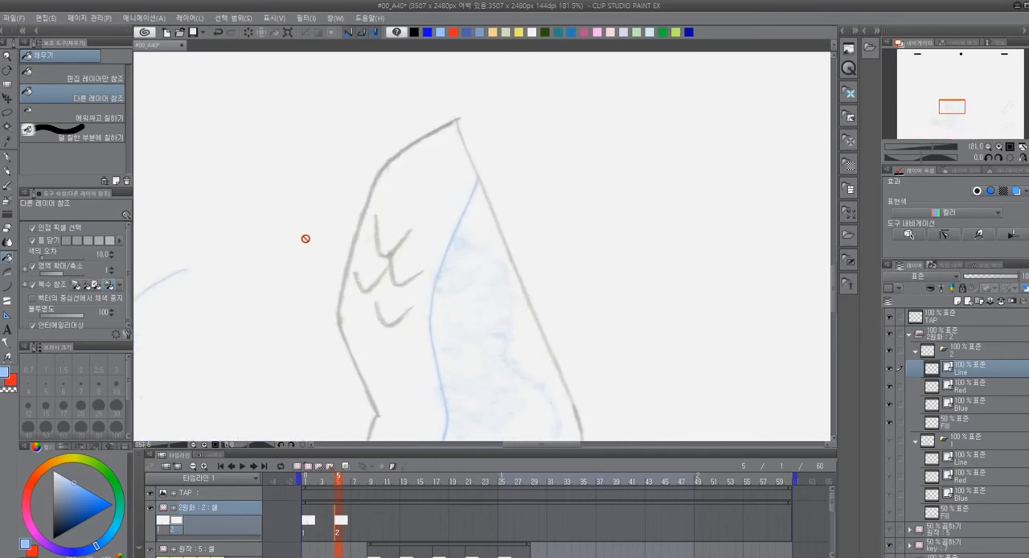
{"action": "key", "text": "p"}
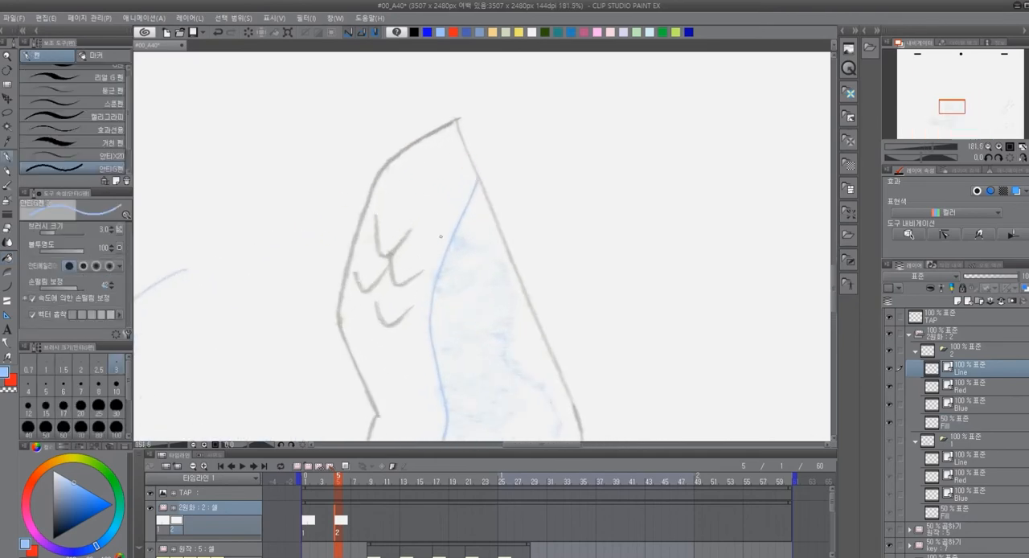
{"action": "left_click", "coordinate": [416, 31]}
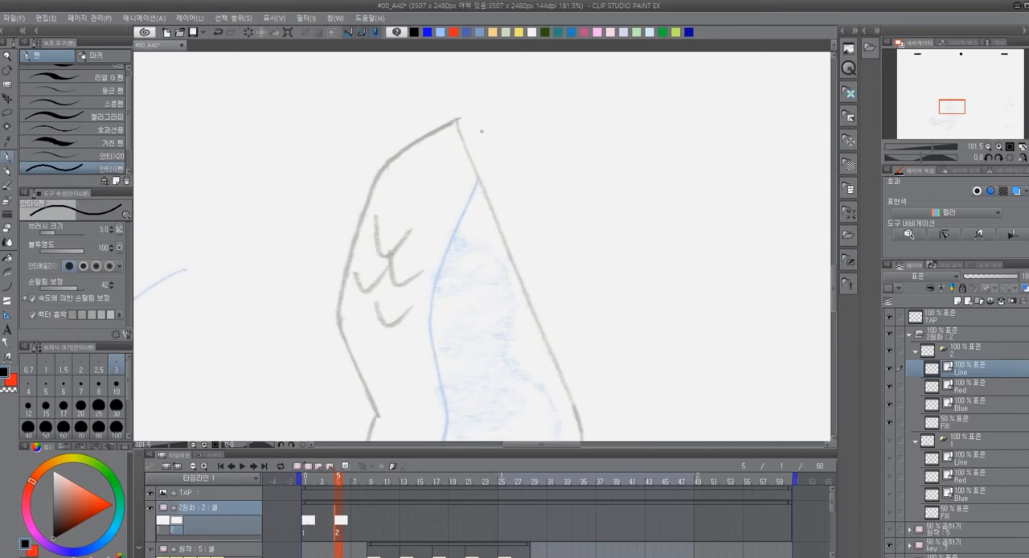
{"action": "key", "text": "u"}
{"action": "left_click_drag", "start_coordinate": [456, 119], "coordinate": [578, 419]}
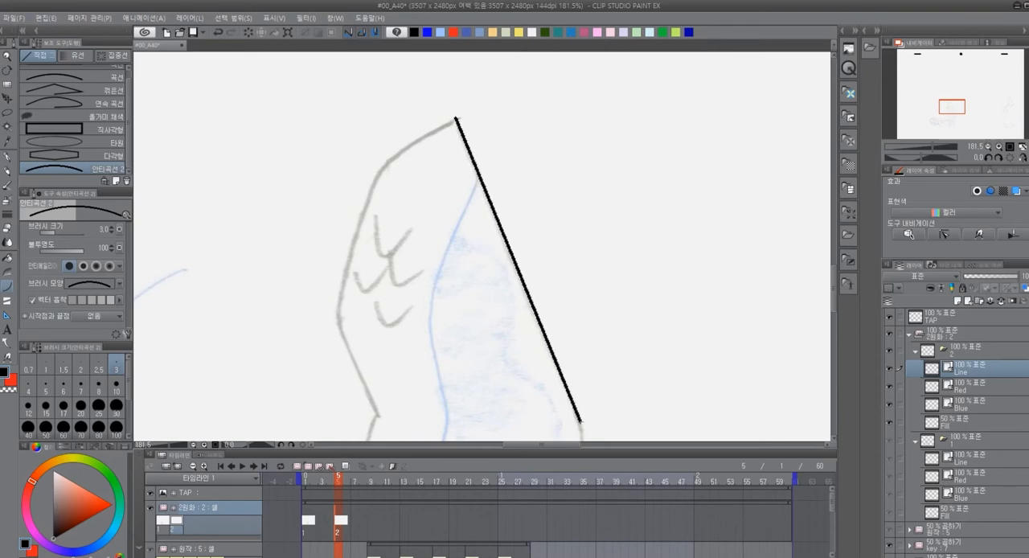
Trace the upper arm's left outline in black curves from the pointed tip down to the first inward notch
{"action": "left_click_drag", "start_coordinate": [455, 119], "coordinate": [373, 186]}
{"action": "left_click", "coordinate": [377, 165]}
{"action": "scroll", "coordinate": [376, 165], "scroll_direction": "down", "scroll_amount": 3}
{"action": "mouse_move", "coordinate": [366, 85]}
{"action": "left_mouse_down"}
{"action": "mouse_move", "coordinate": [331, 215]}
{"action": "mouse_move", "coordinate": [372, 313]}
{"action": "left_mouse_up"}
{"action": "left_click", "coordinate": [334, 166]}
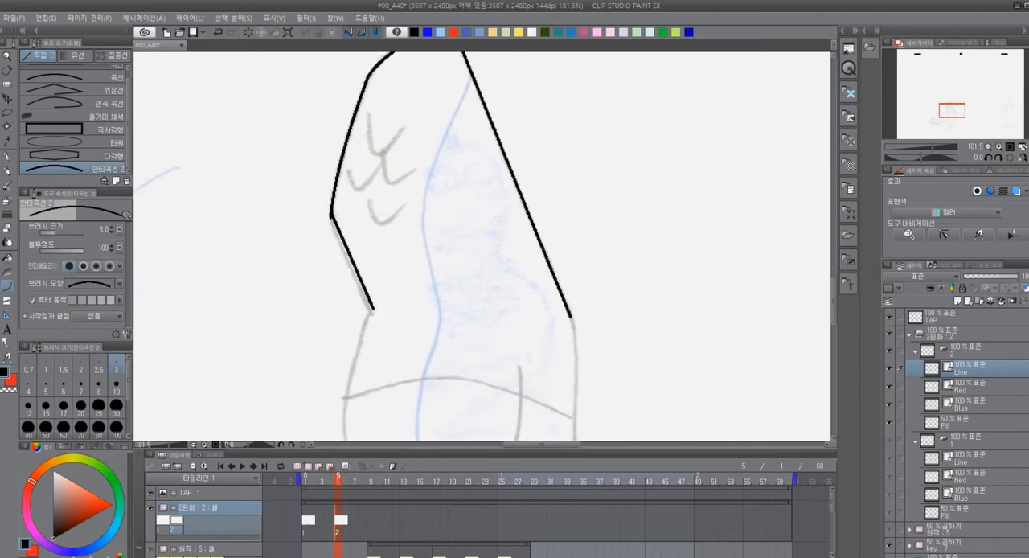
{"action": "left_click", "coordinate": [343, 253]}
Trace the small V-shaped fold marks inside the upper arm in black with the 안티G펜 pen
{"action": "left_click_drag", "start_coordinate": [437, 239], "coordinate": [397, 298]}
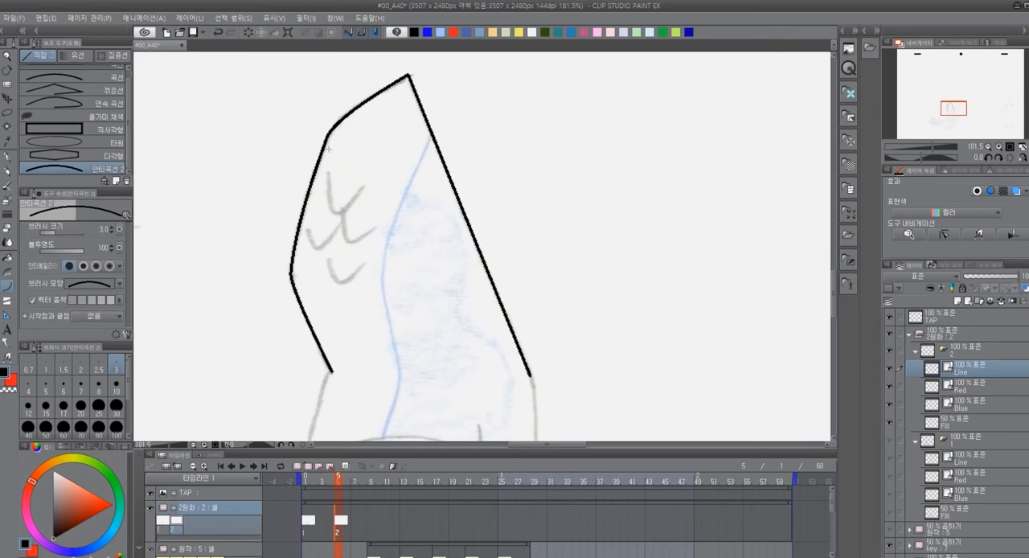
{"action": "key", "text": "p"}
{"action": "mouse_move", "coordinate": [329, 171]}
{"action": "left_mouse_down"}
{"action": "mouse_move", "coordinate": [344, 211]}
{"action": "mouse_move", "coordinate": [368, 185]}
{"action": "mouse_move", "coordinate": [346, 242]}
{"action": "mouse_move", "coordinate": [378, 228]}
{"action": "mouse_move", "coordinate": [326, 244]}
{"action": "mouse_move", "coordinate": [341, 217]}
{"action": "left_mouse_up"}
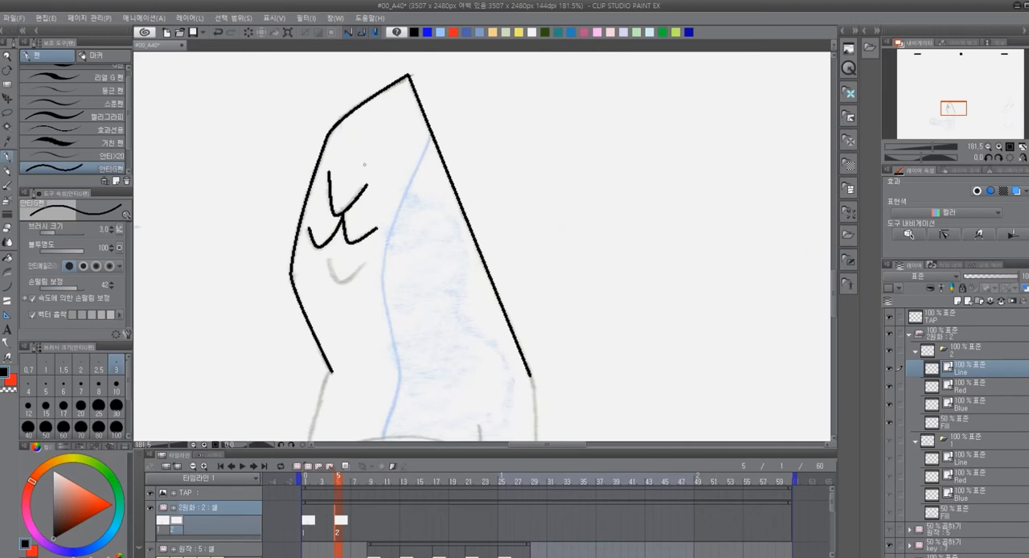
{"action": "left_click_drag", "start_coordinate": [342, 283], "coordinate": [367, 262]}
Trace both sides of the arm below the notches with 안티곡선 2, down to the forearm and the cross line's outer end
{"action": "mouse_move", "coordinate": [634, 371]}
{"action": "left_mouse_down"}
{"action": "mouse_move", "coordinate": [609, 138]}
{"action": "mouse_move", "coordinate": [605, 147]}
{"action": "left_mouse_up"}
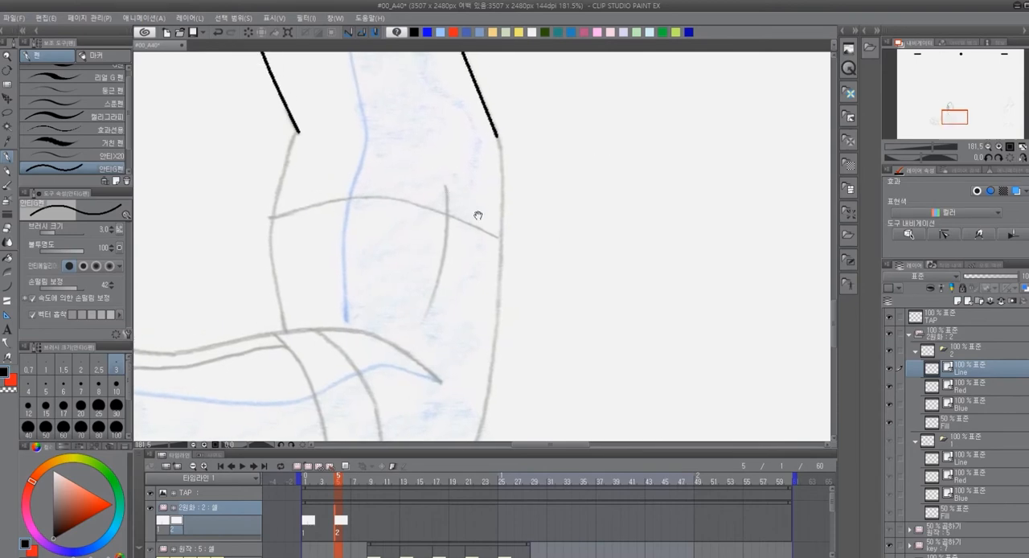
{"action": "left_click_drag", "start_coordinate": [467, 206], "coordinate": [542, 239]}
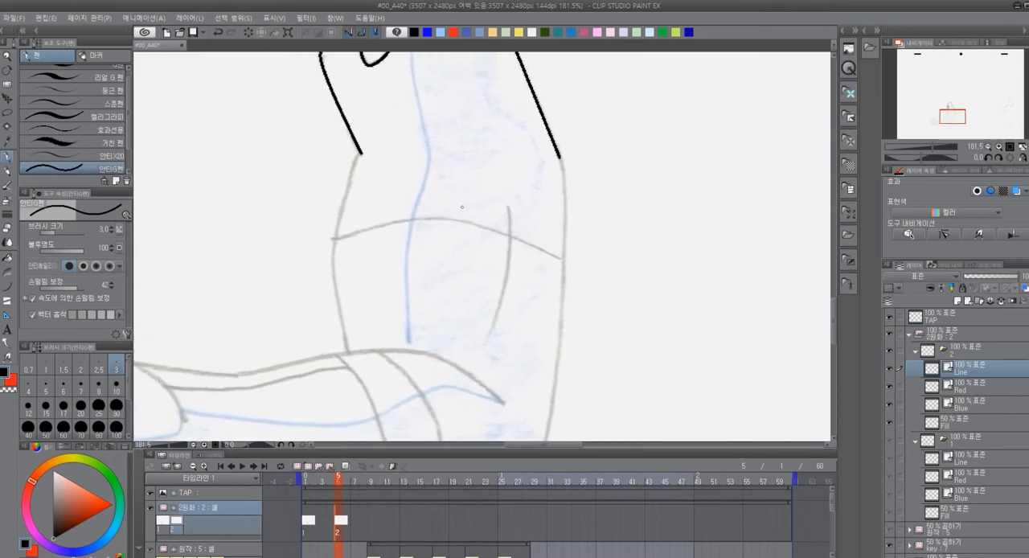
{"action": "key", "text": "u"}
{"action": "mouse_move", "coordinate": [361, 153]}
{"action": "left_mouse_down"}
{"action": "mouse_move", "coordinate": [337, 287]}
{"action": "mouse_move", "coordinate": [335, 279]}
{"action": "mouse_move", "coordinate": [347, 350]}
{"action": "left_mouse_up"}
{"action": "left_click_drag", "start_coordinate": [561, 157], "coordinate": [564, 259]}
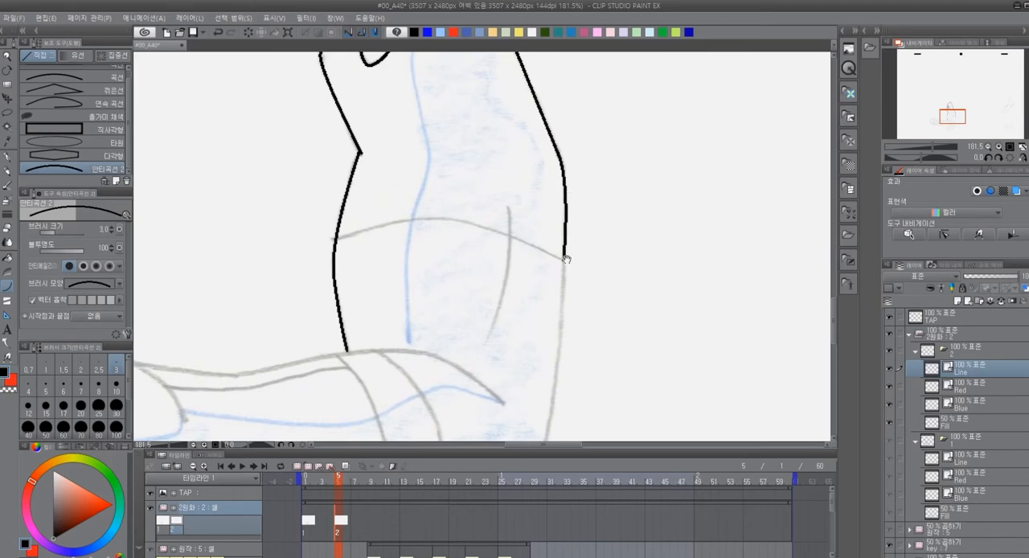
Trace the arm's outer edge down around the elbow and along its underside to the cuff
{"action": "left_click_drag", "start_coordinate": [586, 368], "coordinate": [568, 211]}
{"action": "left_click_drag", "start_coordinate": [547, 103], "coordinate": [579, 332]}
{"action": "left_click", "coordinate": [540, 289]}
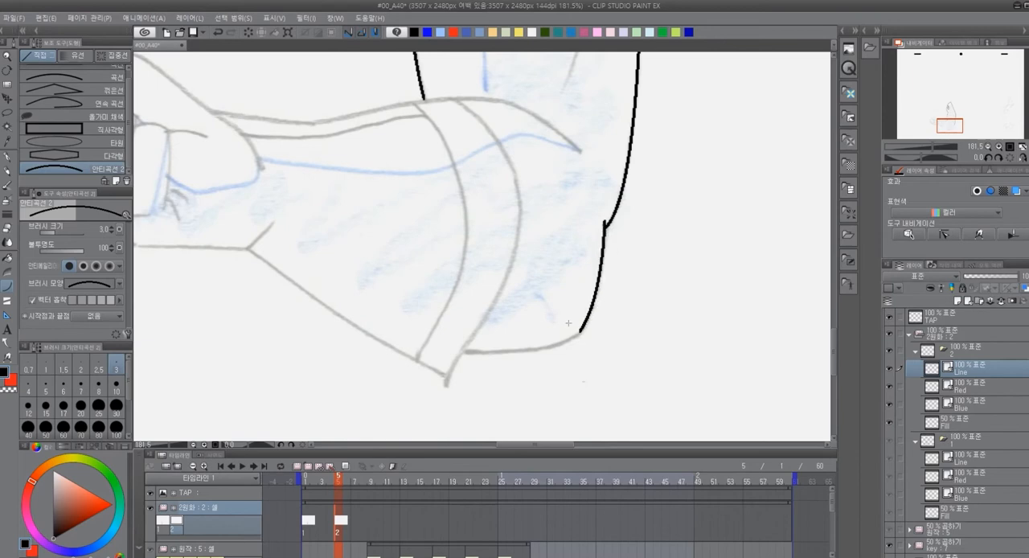
{"action": "left_click_drag", "start_coordinate": [463, 350], "coordinate": [579, 331]}
{"action": "left_click", "coordinate": [559, 355]}
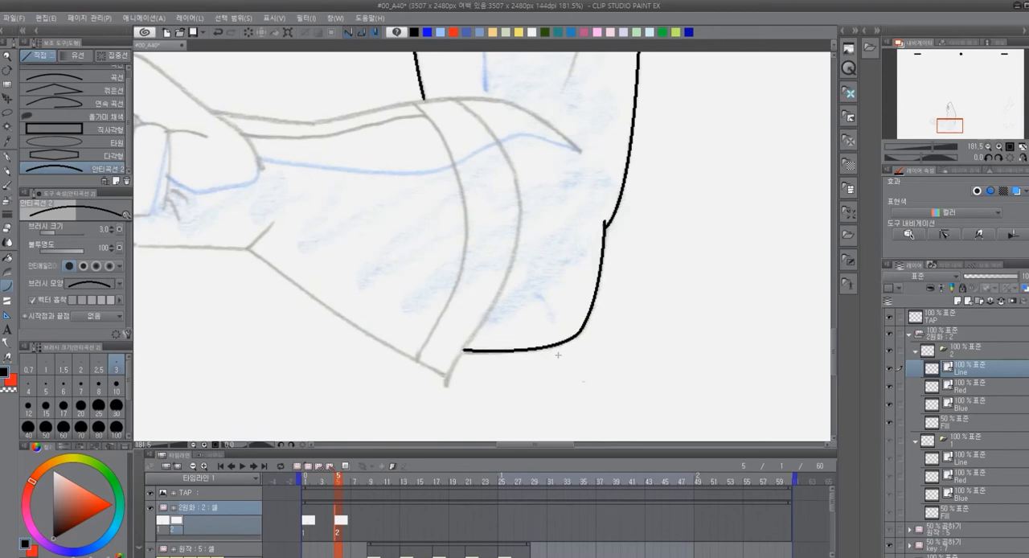
Trace the short vertical crease near the arm's outer edge as a black curve
{"action": "left_click_drag", "start_coordinate": [646, 158], "coordinate": [583, 333]}
{"action": "left_click_drag", "start_coordinate": [525, 155], "coordinate": [503, 286]}
{"action": "left_click", "coordinate": [527, 220]}
Trace the curved cross line over the arm above the elbow, from the inner outline to the outer outline
{"action": "left_click_drag", "start_coordinate": [349, 185], "coordinate": [527, 184]}
{"action": "left_click", "coordinate": [447, 149]}
{"action": "left_click_drag", "start_coordinate": [447, 148], "coordinate": [489, 167]}
{"action": "left_click", "coordinate": [527, 184]}
{"action": "key", "text": "ctrl+z"}
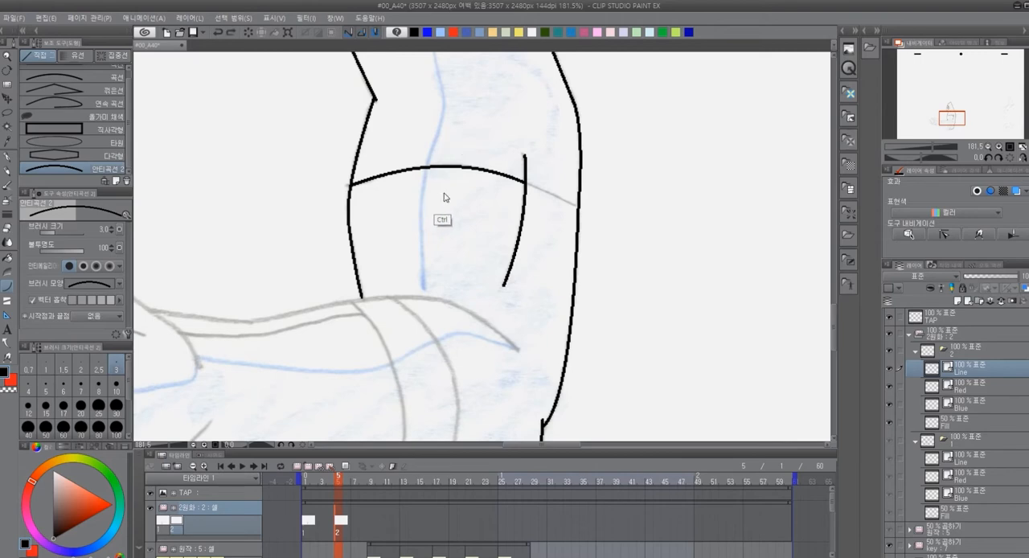
{"action": "key", "text": "ctrl+z"}
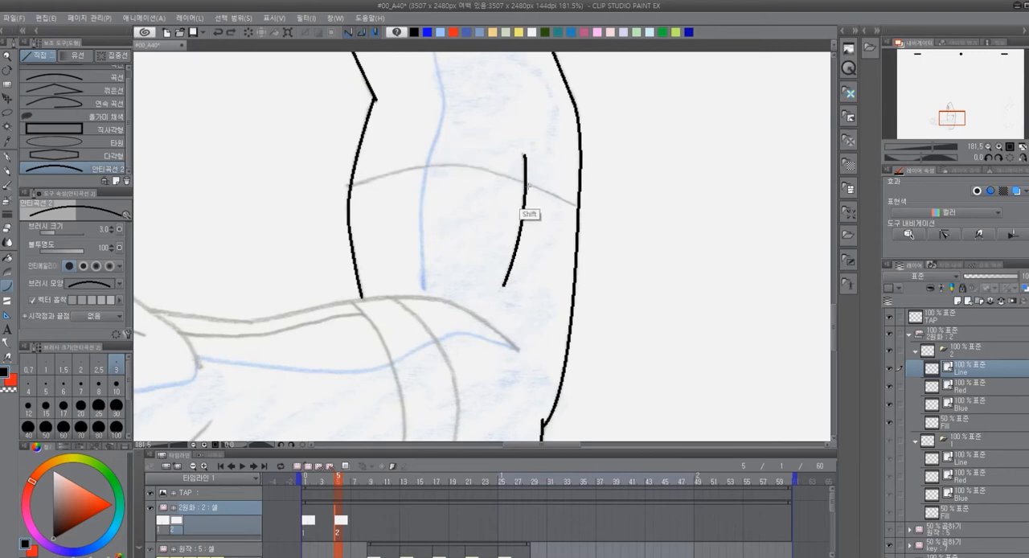
{"action": "key", "text": "ctrl+y"}
{"action": "left_click_drag", "start_coordinate": [527, 185], "coordinate": [579, 209]}
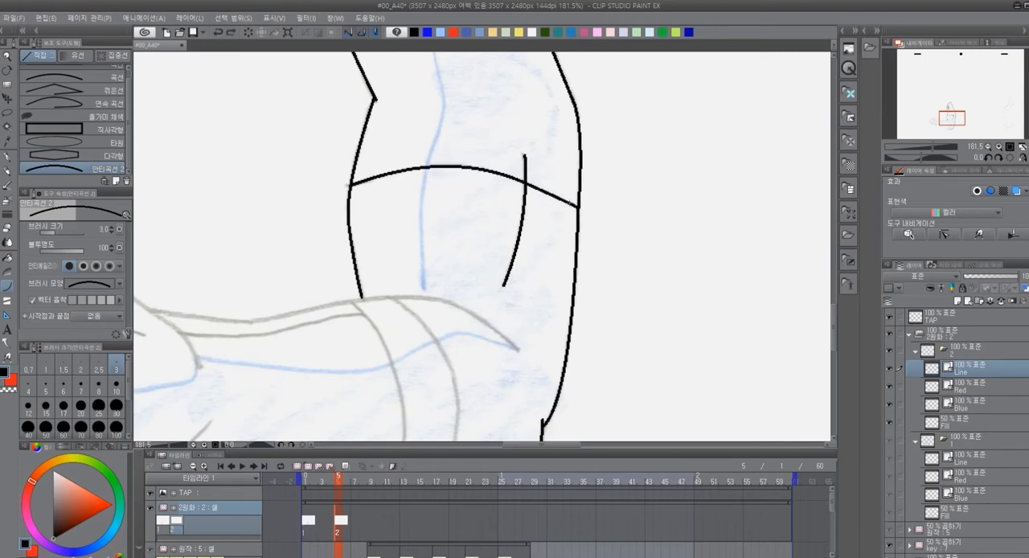
{"action": "left_click_drag", "start_coordinate": [425, 340], "coordinate": [612, 255]}
{"action": "left_click_drag", "start_coordinate": [707, 263], "coordinate": [549, 211]}
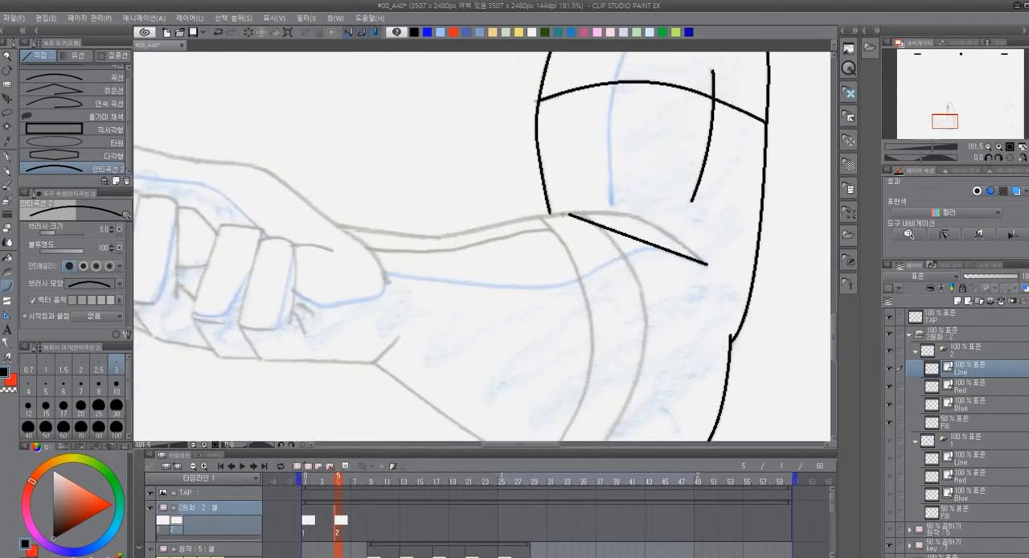
{"action": "left_click", "coordinate": [660, 205]}
{"action": "key", "text": "ctrl+z"}
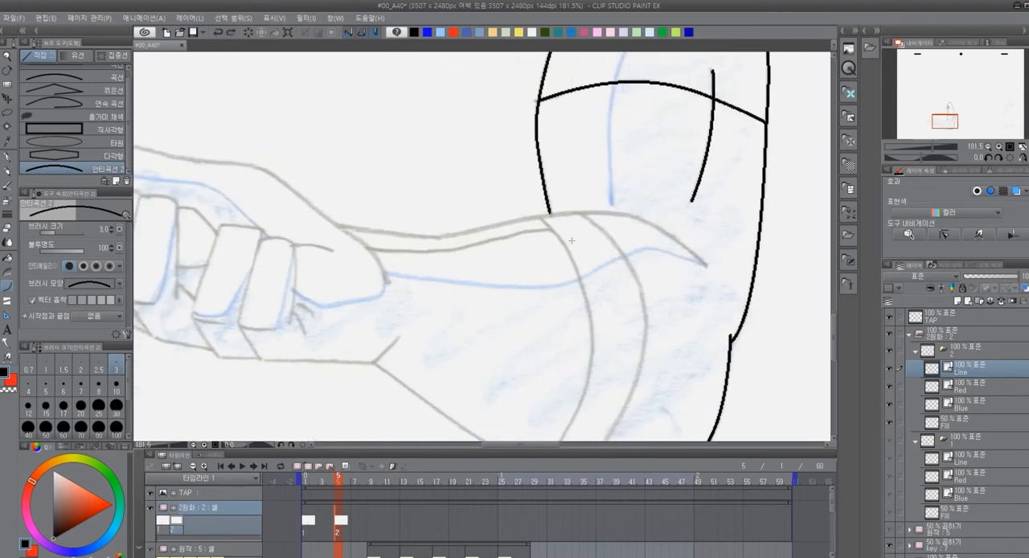
{"action": "left_click_drag", "start_coordinate": [704, 259], "coordinate": [615, 212]}
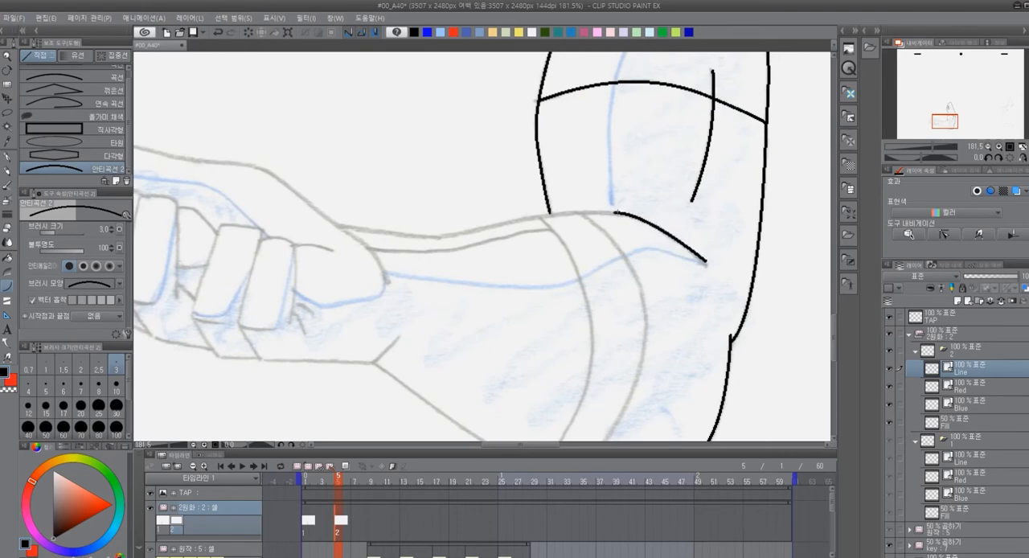
{"action": "key", "text": "ctrl+z"}
Trace the forearm's upper edge in joined black curves from the elbow crease's tip to the wrist
{"action": "left_click_drag", "start_coordinate": [708, 263], "coordinate": [618, 213]}
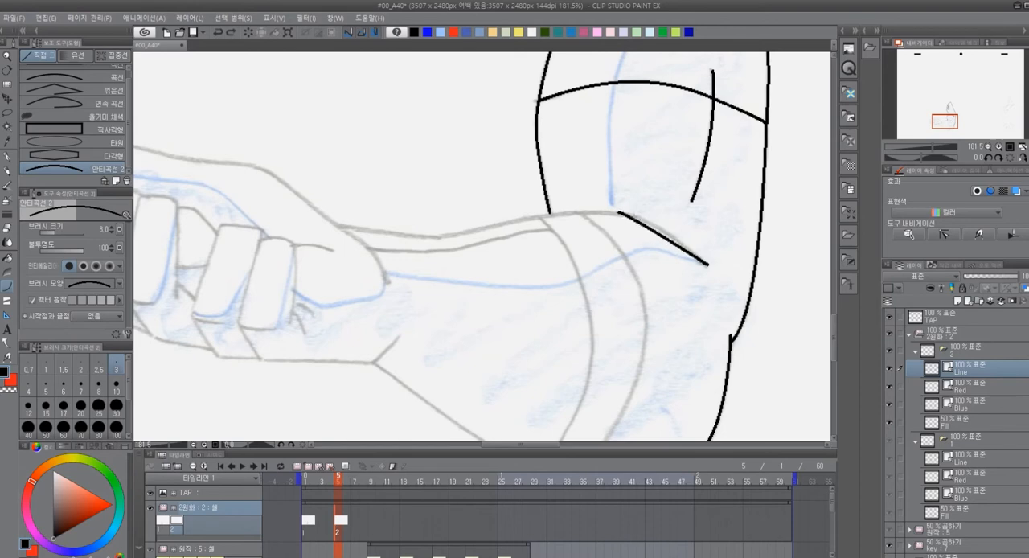
{"action": "left_click", "coordinate": [650, 218]}
{"action": "left_click_drag", "start_coordinate": [620, 211], "coordinate": [484, 228]}
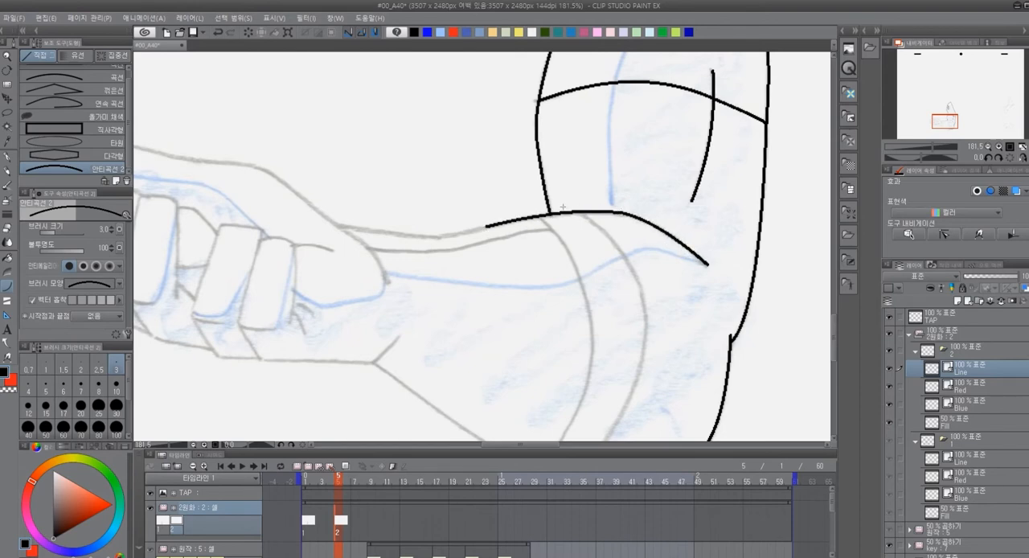
{"action": "left_click_drag", "start_coordinate": [485, 227], "coordinate": [336, 226]}
{"action": "left_click", "coordinate": [416, 235]}
Trace the forearm's lower edge in black from the wrist corner to the cuff's lowest tip
{"action": "key", "text": "space"}
{"action": "left_click_drag", "start_coordinate": [616, 345], "coordinate": [525, 235]}
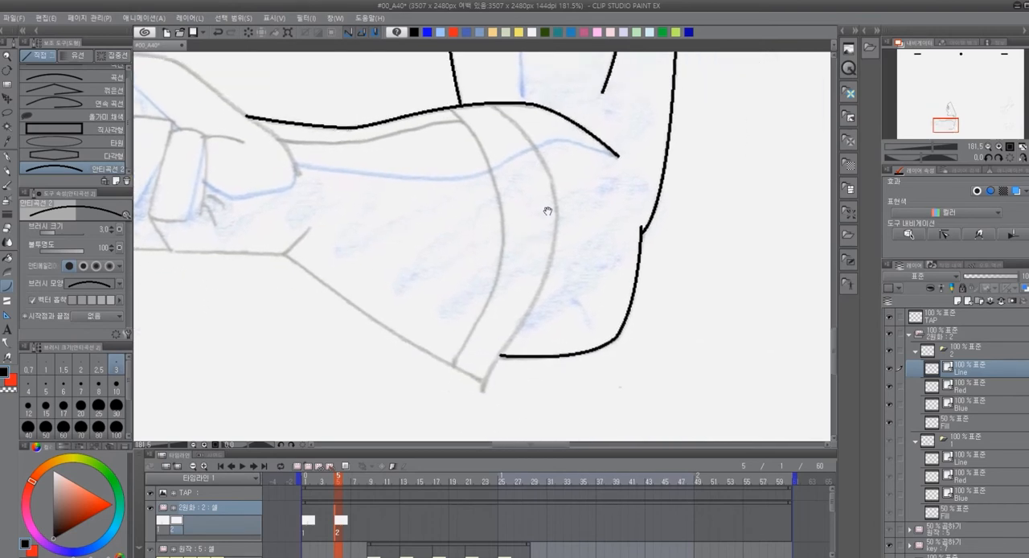
{"action": "left_click_drag", "start_coordinate": [283, 256], "coordinate": [486, 383]}
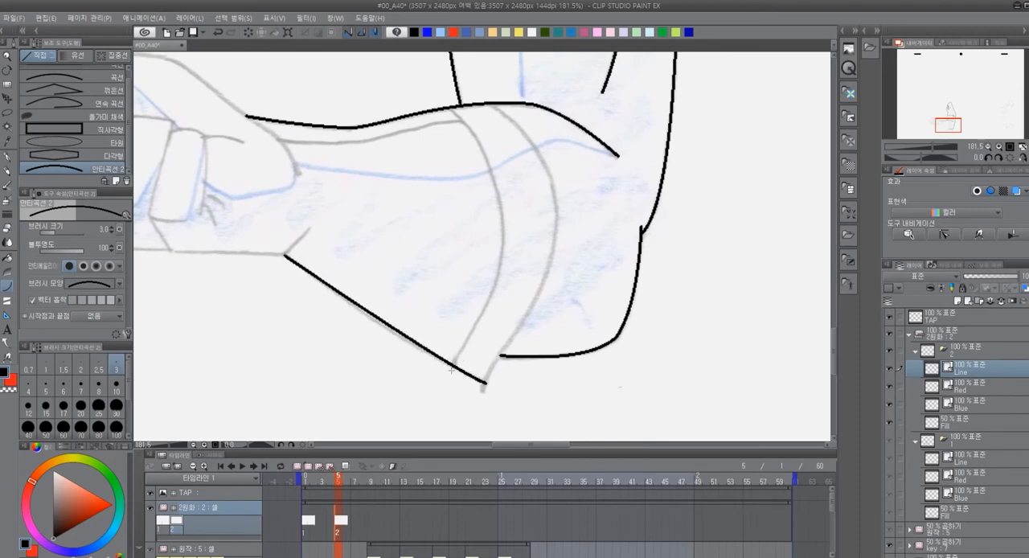
{"action": "left_click_drag", "start_coordinate": [455, 106], "coordinate": [503, 243]}
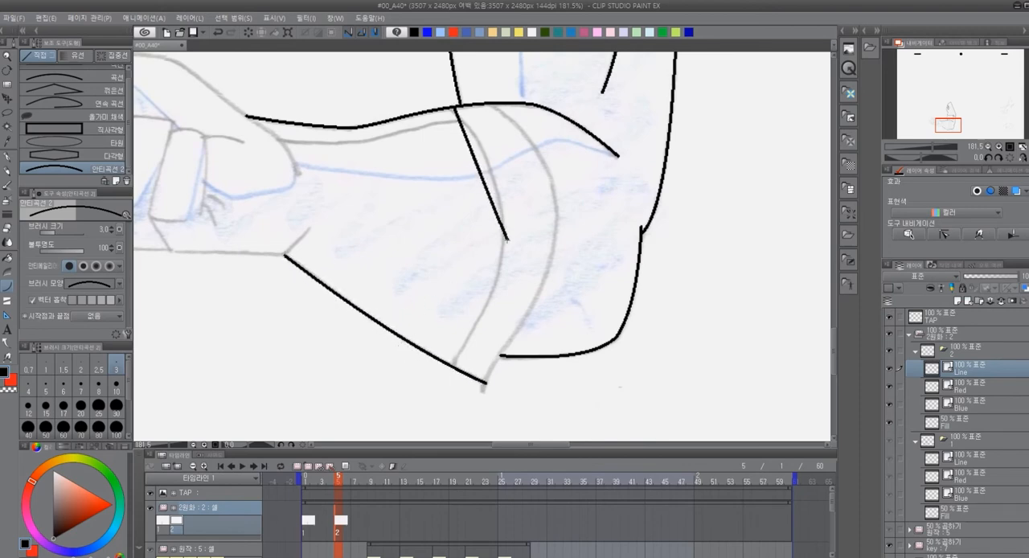
{"action": "left_click", "coordinate": [508, 185]}
{"action": "key", "text": "ctrl+z"}
Trace the two curved edges of the sleeve cuff from the forearm's upper edge down to its lower edge
{"action": "left_click_drag", "start_coordinate": [448, 108], "coordinate": [504, 231]}
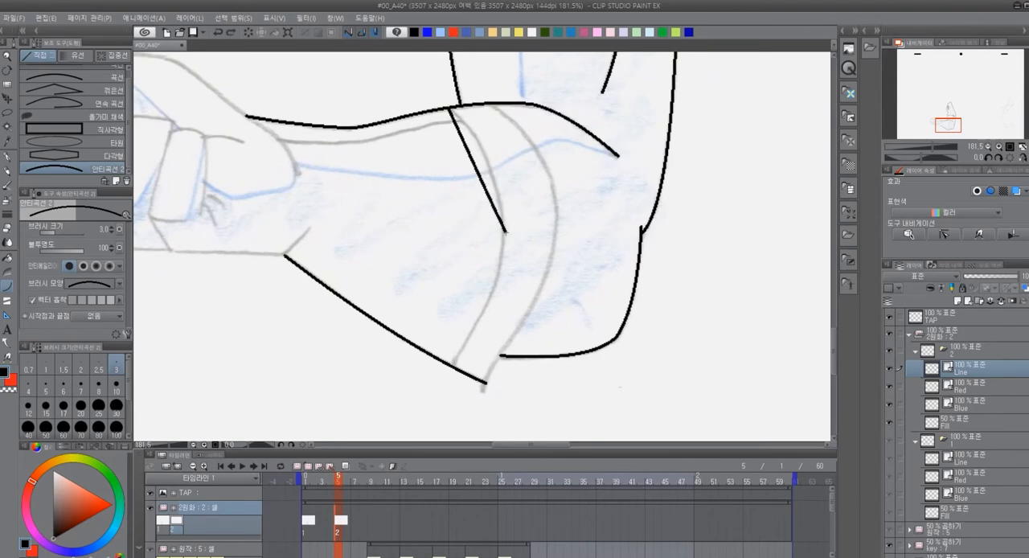
{"action": "left_click", "coordinate": [503, 152]}
{"action": "mouse_move", "coordinate": [503, 231]}
{"action": "left_mouse_down"}
{"action": "mouse_move", "coordinate": [455, 363]}
{"action": "mouse_move", "coordinate": [463, 347]}
{"action": "left_mouse_up"}
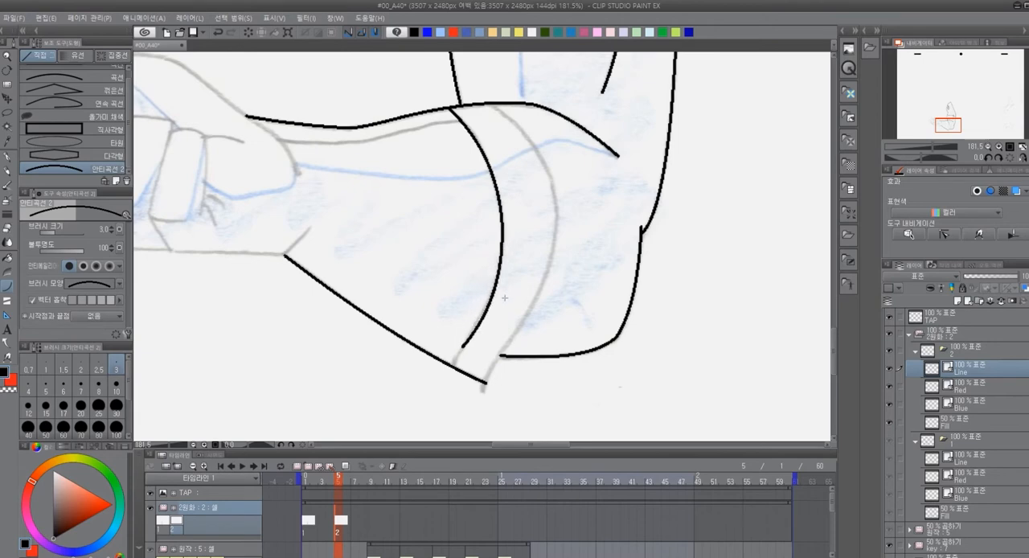
{"action": "left_click_drag", "start_coordinate": [463, 348], "coordinate": [456, 368]}
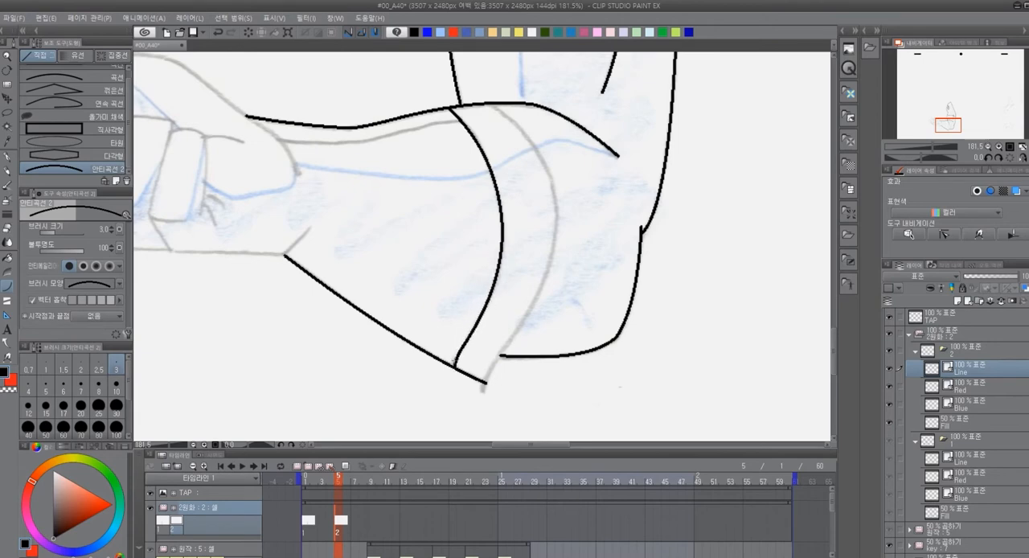
{"action": "left_click_drag", "start_coordinate": [492, 104], "coordinate": [556, 241]}
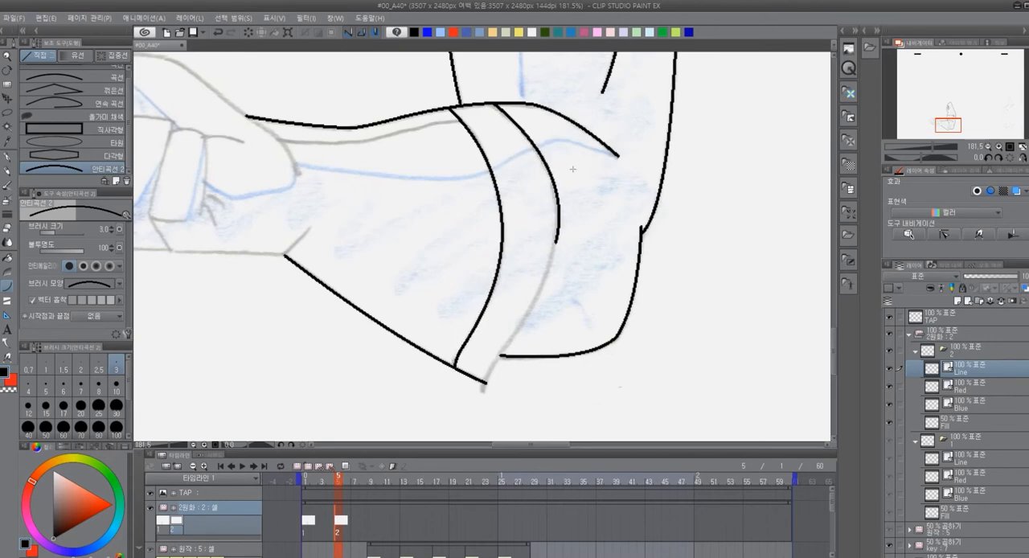
{"action": "left_click_drag", "start_coordinate": [557, 241], "coordinate": [485, 383]}
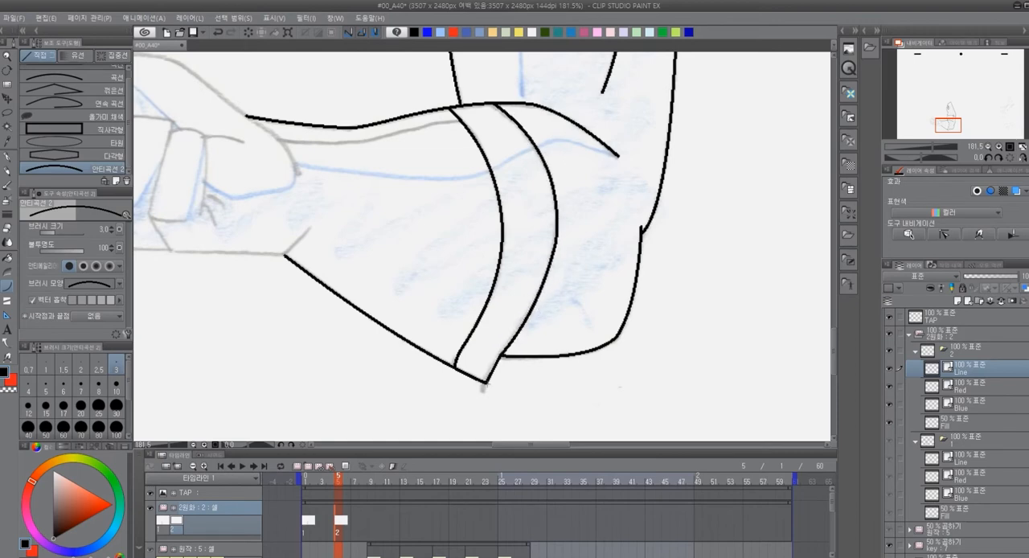
Trace the wrist crease, the palm's lower edge and the outline of the finger nearest the wrist in black
{"action": "left_click_drag", "start_coordinate": [433, 268], "coordinate": [556, 315]}
{"action": "mouse_move", "coordinate": [429, 295]}
{"action": "left_mouse_down"}
{"action": "mouse_move", "coordinate": [568, 294]}
{"action": "mouse_move", "coordinate": [434, 297]}
{"action": "mouse_move", "coordinate": [411, 263]}
{"action": "mouse_move", "coordinate": [437, 177]}
{"action": "mouse_move", "coordinate": [470, 191]}
{"action": "mouse_move", "coordinate": [461, 173]}
{"action": "mouse_move", "coordinate": [465, 258]}
{"action": "mouse_move", "coordinate": [479, 273]}
{"action": "left_mouse_up"}
{"action": "left_click", "coordinate": [421, 283]}
{"action": "left_click", "coordinate": [425, 215]}
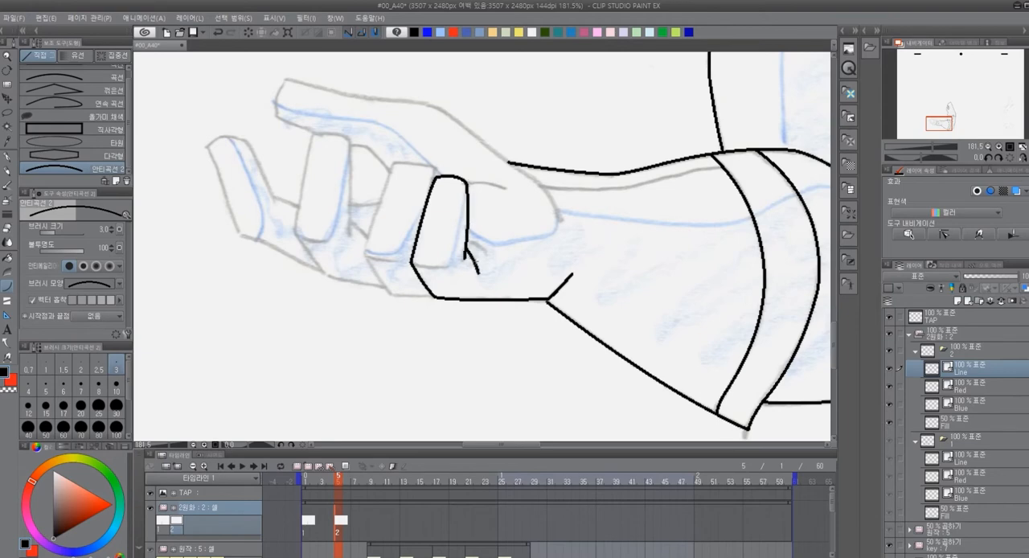
Add the crease lines beside the finger nearest the wrist and the fold line across its base
{"action": "left_click_drag", "start_coordinate": [469, 239], "coordinate": [488, 252]}
{"action": "key", "text": "ctrl+z"}
{"action": "left_click", "coordinate": [480, 240]}
{"action": "left_click_drag", "start_coordinate": [413, 263], "coordinate": [449, 265]}
{"action": "left_click", "coordinate": [435, 271]}
{"action": "left_click_drag", "start_coordinate": [468, 184], "coordinate": [509, 189]}
{"action": "left_click", "coordinate": [489, 183]}
Trace the outline of the second finger from the wrist, including its base fold and knuckle edge
{"action": "left_click_drag", "start_coordinate": [435, 173], "coordinate": [394, 164]}
{"action": "left_click", "coordinate": [434, 167]}
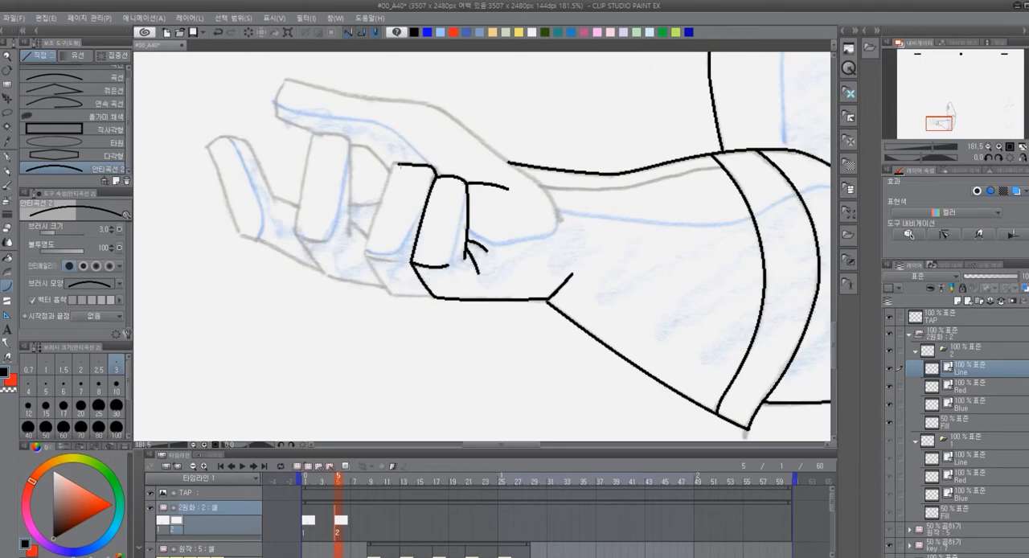
{"action": "left_click_drag", "start_coordinate": [391, 167], "coordinate": [367, 244]}
{"action": "mouse_move", "coordinate": [369, 243]}
{"action": "left_mouse_down"}
{"action": "mouse_move", "coordinate": [393, 295]}
{"action": "mouse_move", "coordinate": [417, 296]}
{"action": "left_mouse_up"}
{"action": "left_click_drag", "start_coordinate": [367, 256], "coordinate": [397, 261]}
Trace the third finger from the wrist with its base fold and knuckle edge, and the short line joining it to the second finger
{"action": "mouse_move", "coordinate": [351, 234]}
{"action": "left_mouse_down"}
{"action": "mouse_move", "coordinate": [348, 139]}
{"action": "mouse_move", "coordinate": [313, 136]}
{"action": "mouse_move", "coordinate": [296, 235]}
{"action": "mouse_move", "coordinate": [329, 241]}
{"action": "mouse_move", "coordinate": [313, 258]}
{"action": "mouse_move", "coordinate": [330, 276]}
{"action": "mouse_move", "coordinate": [390, 292]}
{"action": "left_mouse_up"}
{"action": "left_click", "coordinate": [314, 241]}
{"action": "left_click", "coordinate": [311, 259]}
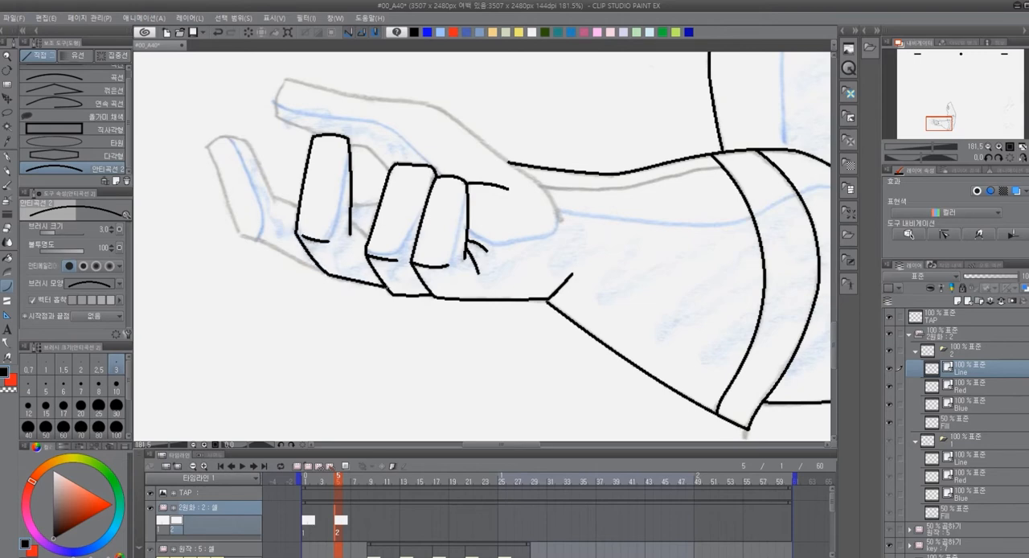
{"action": "left_click_drag", "start_coordinate": [352, 221], "coordinate": [370, 239]}
{"action": "left_click", "coordinate": [362, 230]}
Complete the outermost finger's outline, its link to the third finger and the hand's lower edge beneath it
{"action": "mouse_move", "coordinate": [274, 199]}
{"action": "left_mouse_down"}
{"action": "mouse_move", "coordinate": [250, 150]}
{"action": "mouse_move", "coordinate": [207, 146]}
{"action": "mouse_move", "coordinate": [240, 234]}
{"action": "mouse_move", "coordinate": [276, 247]}
{"action": "left_mouse_up"}
{"action": "left_click", "coordinate": [261, 238]}
{"action": "left_click_drag", "start_coordinate": [275, 196], "coordinate": [298, 205]}
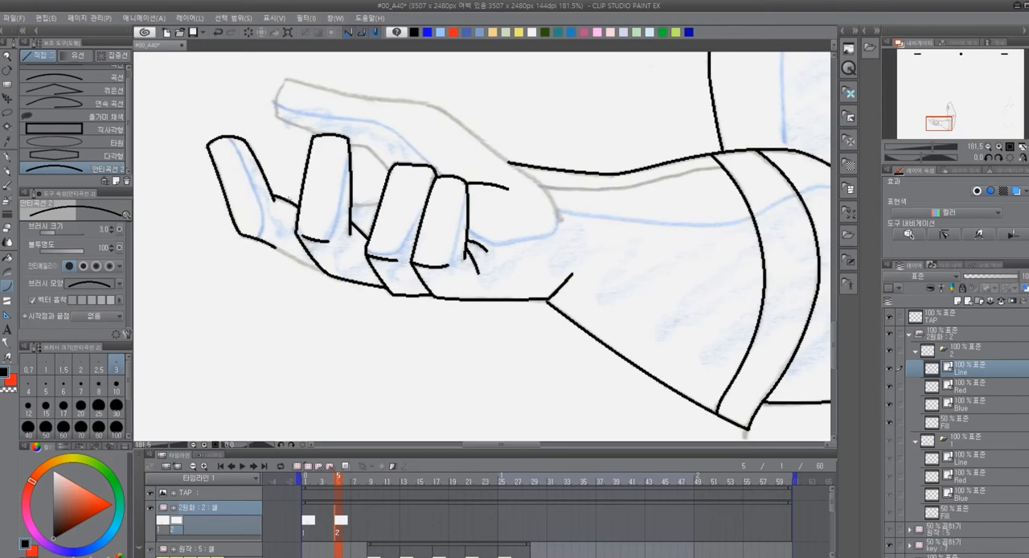
{"action": "left_click_drag", "start_coordinate": [276, 247], "coordinate": [323, 271]}
Trace the short palm lines visible in the gap between the second and third fingers
{"action": "left_click_drag", "start_coordinate": [352, 205], "coordinate": [380, 202]}
{"action": "left_click_drag", "start_coordinate": [349, 145], "coordinate": [369, 148]}
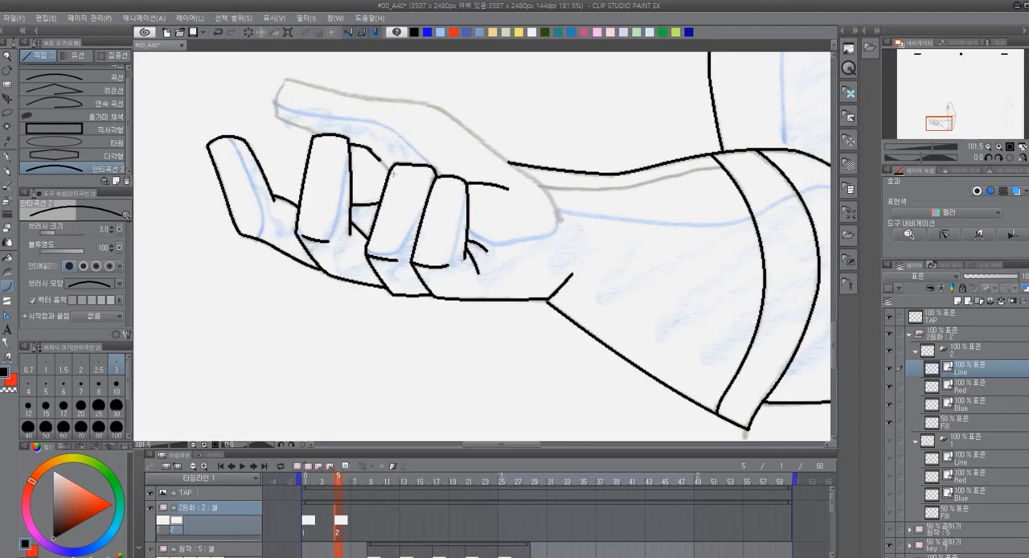
{"action": "key", "text": "ctrl+z"}
{"action": "left_click_drag", "start_coordinate": [388, 170], "coordinate": [372, 149]}
Trace the thumb's underside, rounded tip and top edge in black curves
{"action": "mouse_move", "coordinate": [319, 131]}
{"action": "left_mouse_down"}
{"action": "mouse_move", "coordinate": [276, 114]}
{"action": "mouse_move", "coordinate": [286, 79]}
{"action": "left_mouse_up"}
{"action": "left_click", "coordinate": [272, 92]}
{"action": "key", "text": "ctrl+z"}
{"action": "mouse_move", "coordinate": [276, 115]}
{"action": "left_mouse_down"}
{"action": "mouse_move", "coordinate": [286, 78]}
{"action": "mouse_move", "coordinate": [445, 111]}
{"action": "left_mouse_up"}
{"action": "left_click", "coordinate": [272, 93]}
{"action": "left_click", "coordinate": [373, 99]}
{"action": "left_click", "coordinate": [417, 102]}
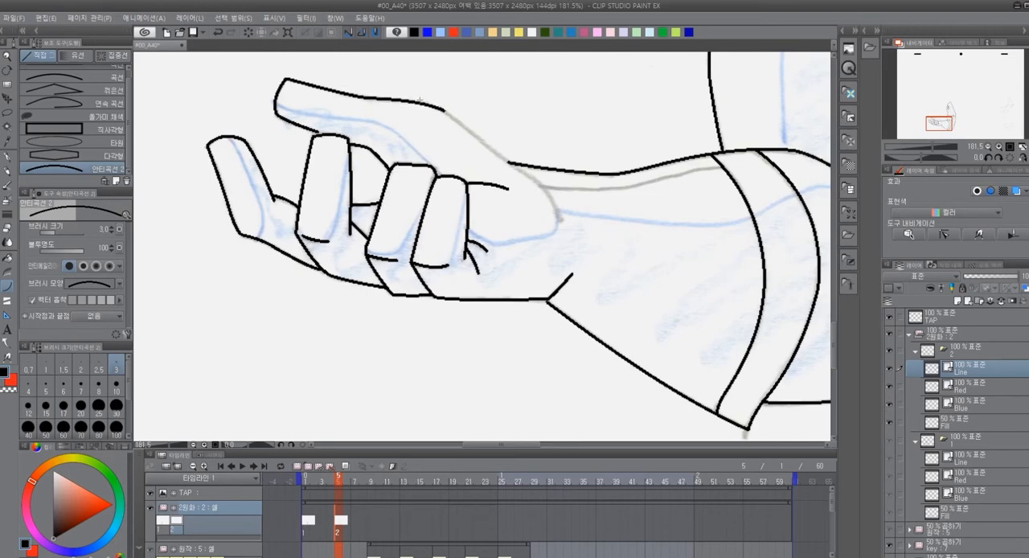
Continue the thumb's upper contour past the wrist to the end of the thumb base
{"action": "left_click_drag", "start_coordinate": [445, 111], "coordinate": [513, 164]}
{"action": "left_click", "coordinate": [495, 151]}
{"action": "left_click_drag", "start_coordinate": [556, 200], "coordinate": [562, 220]}
{"action": "left_click", "coordinate": [549, 184]}
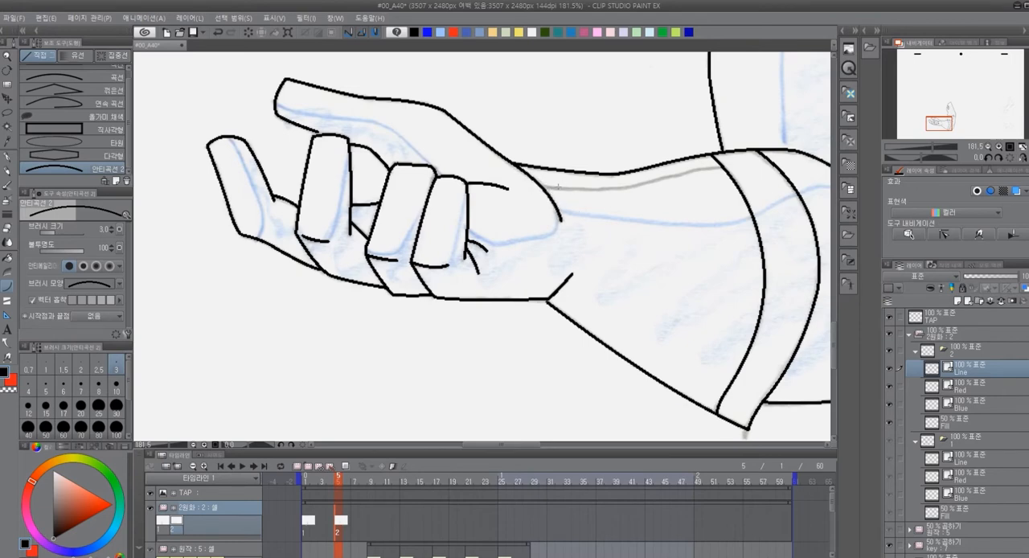
Trace the inner line along the forearm's upper edge from the thumb base to the cuff
{"action": "left_click_drag", "start_coordinate": [545, 184], "coordinate": [628, 188]}
{"action": "key", "text": "ctrl+z"}
{"action": "mouse_move", "coordinate": [543, 187]}
{"action": "left_mouse_down"}
{"action": "mouse_move", "coordinate": [629, 188]}
{"action": "mouse_move", "coordinate": [726, 169]}
{"action": "left_mouse_up"}
{"action": "left_click", "coordinate": [594, 191]}
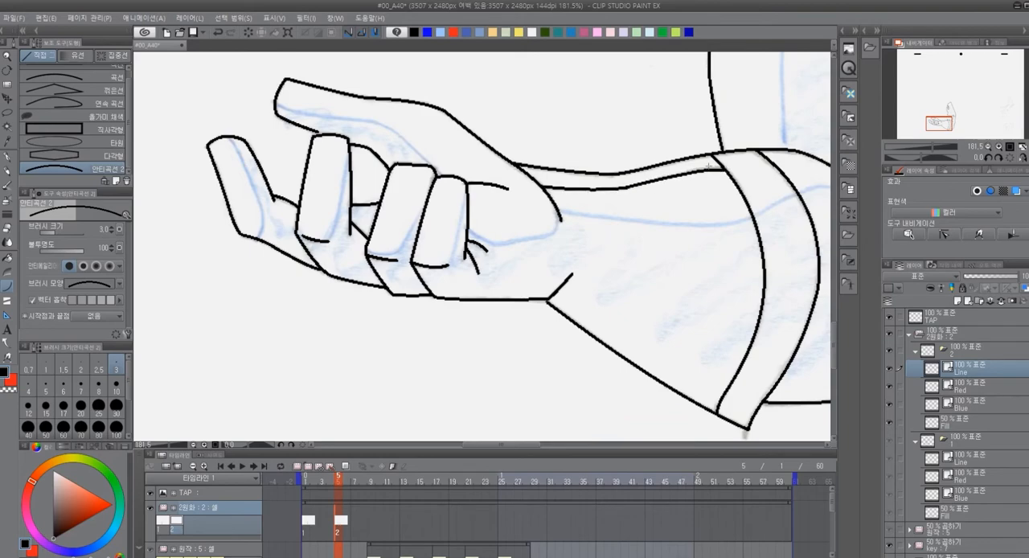
{"action": "left_click", "coordinate": [688, 169]}
Extend the thumb's underside with a short black stroke to meet the top of the third finger
{"action": "scroll", "coordinate": [582, 155], "scroll_direction": "down", "scroll_amount": 2}
{"action": "scroll", "coordinate": [450, 133], "scroll_direction": "up", "scroll_amount": 2}
{"action": "scroll", "coordinate": [424, 175], "scroll_direction": "up", "scroll_amount": 3}
{"action": "left_click_drag", "start_coordinate": [382, 139], "coordinate": [398, 144]}
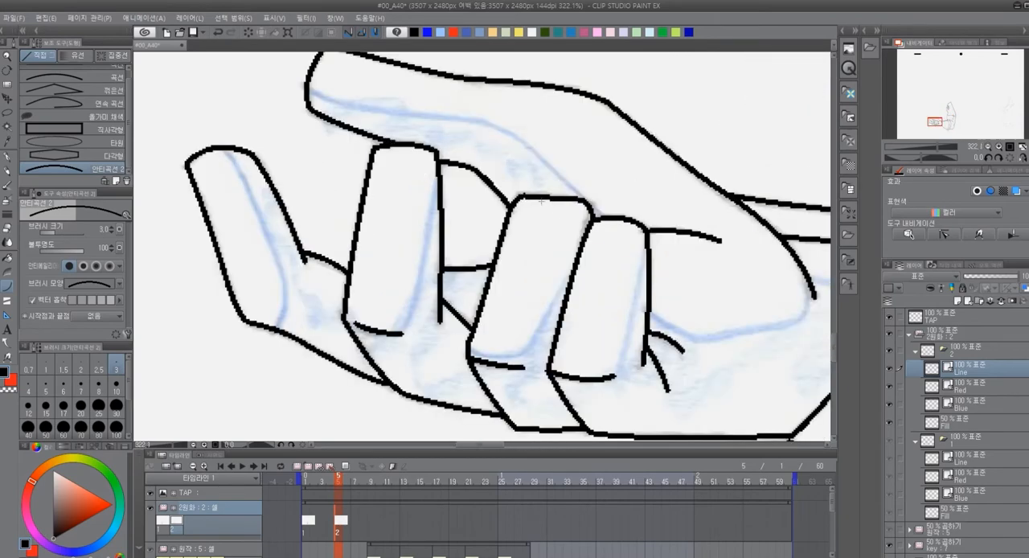
Trace the upper arm's inner shadow boundary in a blue curve on cel 2's Blue layer, from the shoulder down to the forearm
{"action": "scroll", "coordinate": [486, 154], "scroll_direction": "down", "scroll_amount": 8}
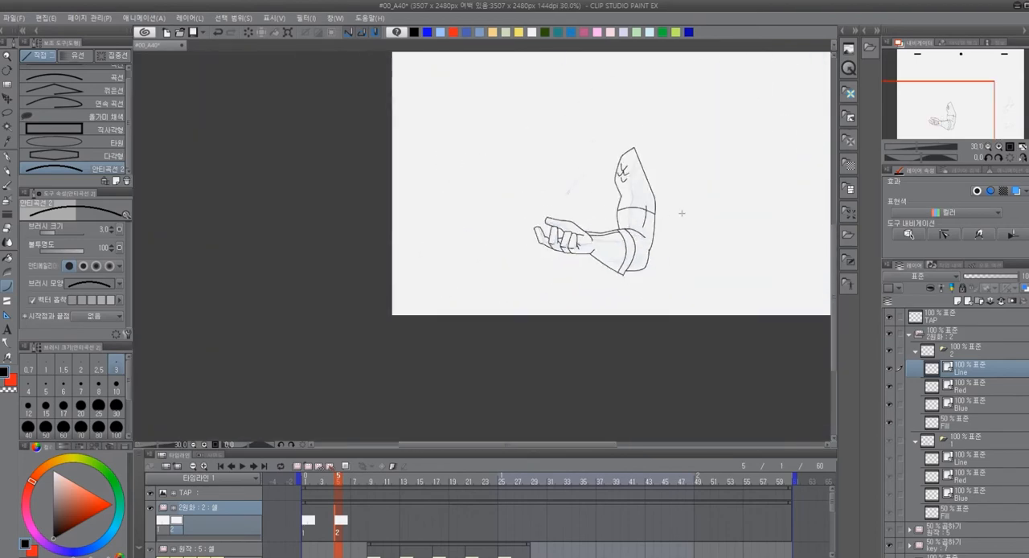
{"action": "scroll", "coordinate": [703, 212], "scroll_direction": "up", "scroll_amount": 6}
{"action": "scroll", "coordinate": [487, 254], "scroll_direction": "up", "scroll_amount": 3}
{"action": "left_click_drag", "start_coordinate": [426, 193], "coordinate": [502, 274]}
{"action": "left_click", "coordinate": [989, 402]}
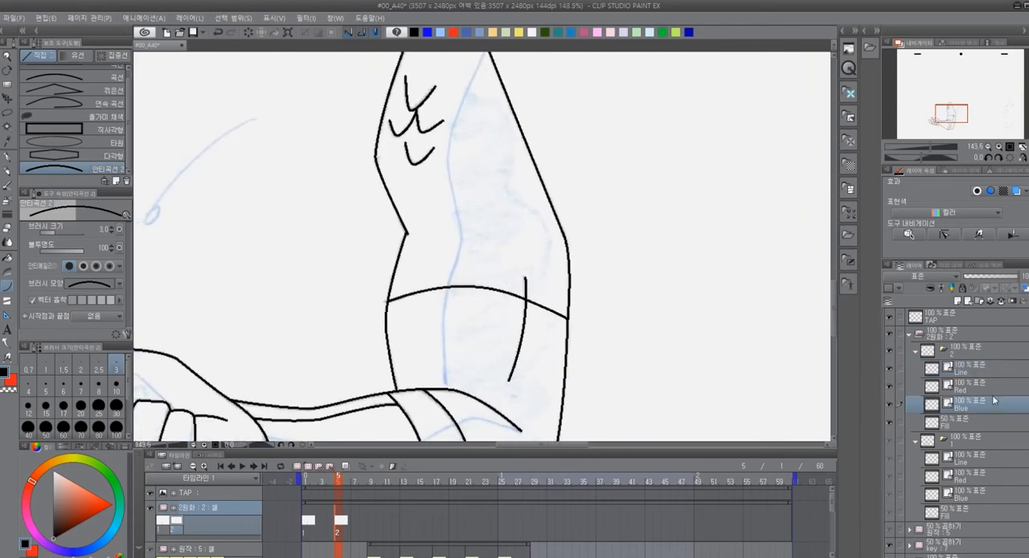
{"action": "left_click", "coordinate": [428, 32]}
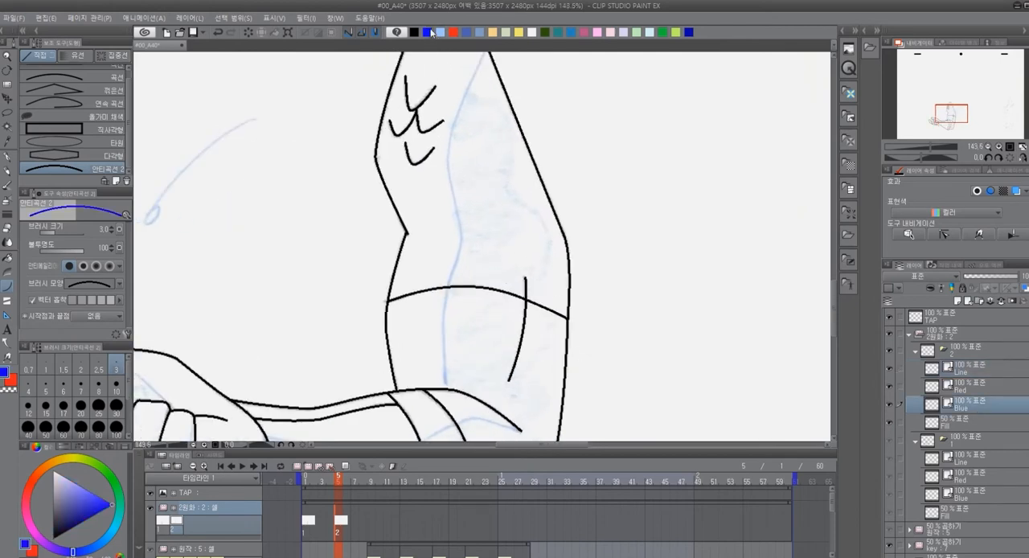
{"action": "left_click_drag", "start_coordinate": [508, 101], "coordinate": [505, 137]}
{"action": "mouse_move", "coordinate": [486, 83]}
{"action": "left_mouse_down"}
{"action": "mouse_move", "coordinate": [446, 200]}
{"action": "mouse_move", "coordinate": [459, 264]}
{"action": "mouse_move", "coordinate": [443, 421]}
{"action": "left_mouse_up"}
{"action": "left_click", "coordinate": [447, 173]}
{"action": "left_click", "coordinate": [461, 276]}
{"action": "left_click", "coordinate": [436, 344]}
Trace the forearm's shadow boundary in blue from the elbow crease across the cuff to the thumb base
{"action": "left_click_drag", "start_coordinate": [436, 345], "coordinate": [448, 163]}
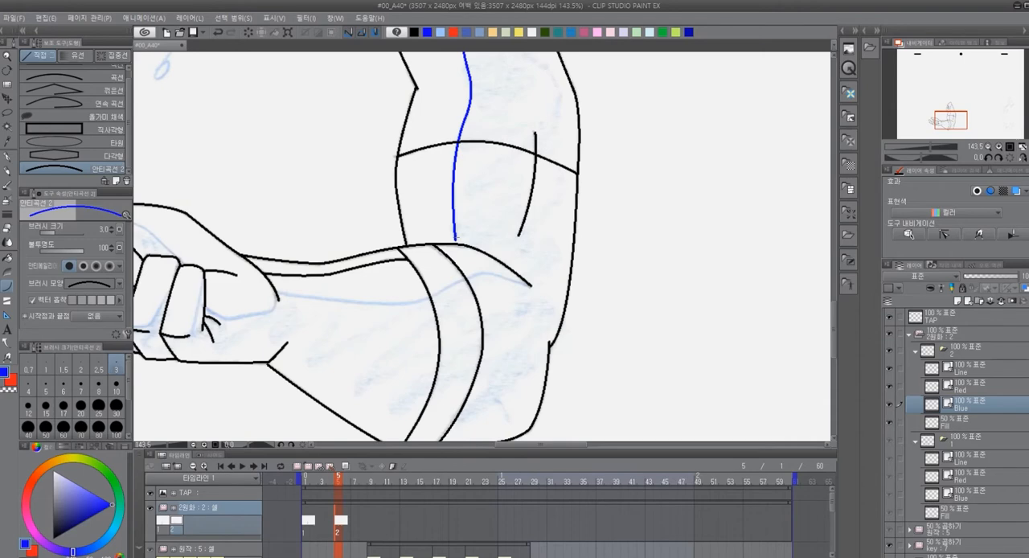
{"action": "left_click_drag", "start_coordinate": [479, 350], "coordinate": [615, 298]}
{"action": "left_click_drag", "start_coordinate": [667, 231], "coordinate": [611, 218]}
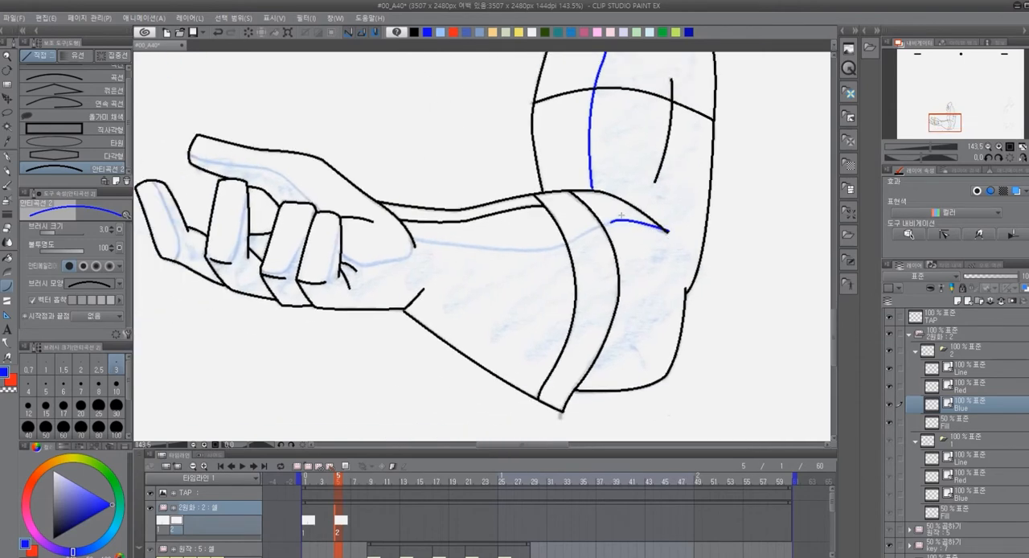
{"action": "mouse_move", "coordinate": [611, 222]}
{"action": "left_mouse_down"}
{"action": "mouse_move", "coordinate": [566, 244]}
{"action": "mouse_move", "coordinate": [515, 251]}
{"action": "mouse_move", "coordinate": [414, 238]}
{"action": "left_mouse_up"}
{"action": "left_click", "coordinate": [596, 226]}
{"action": "left_click", "coordinate": [551, 252]}
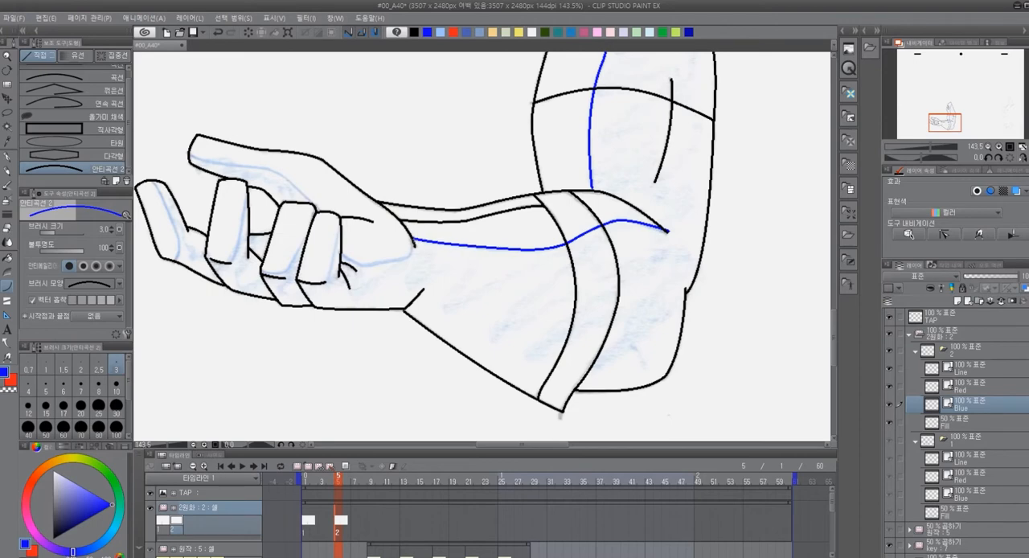
Continue the blue shadow boundary around the thumb base to the edge of the nearest curled finger
{"action": "mouse_move", "coordinate": [413, 239]}
{"action": "left_mouse_down"}
{"action": "mouse_move", "coordinate": [399, 260]}
{"action": "mouse_move", "coordinate": [370, 266]}
{"action": "left_mouse_up"}
{"action": "left_click", "coordinate": [404, 259]}
{"action": "left_click_drag", "start_coordinate": [344, 256], "coordinate": [372, 266]}
Trace the blue shadow boundaries on the three curled fingers, redoing the middle one's curve
{"action": "left_click_drag", "start_coordinate": [339, 222], "coordinate": [329, 279]}
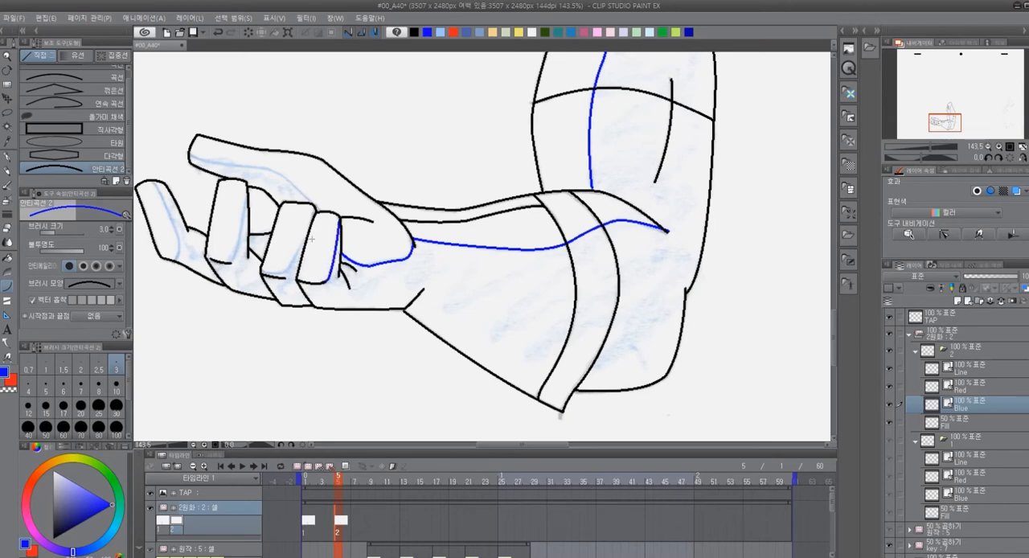
{"action": "left_click_drag", "start_coordinate": [309, 234], "coordinate": [263, 273]}
{"action": "key", "text": "ctrl+z"}
{"action": "key", "text": "ctrl+z"}
{"action": "mouse_move", "coordinate": [262, 272]}
{"action": "left_mouse_down"}
{"action": "mouse_move", "coordinate": [287, 271]}
{"action": "mouse_move", "coordinate": [306, 238]}
{"action": "left_mouse_up"}
{"action": "left_click", "coordinate": [279, 275]}
{"action": "left_click_drag", "start_coordinate": [247, 190], "coordinate": [232, 263]}
{"action": "left_click", "coordinate": [242, 254]}
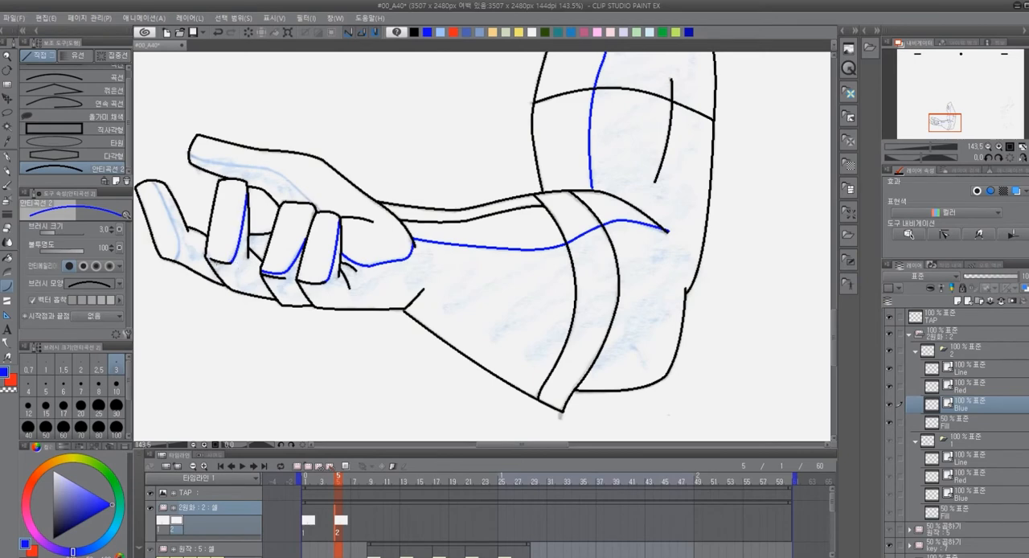
Trace the blue shadow boundaries along the extended outermost finger and along the thumb from its tip to the curled fingers
{"action": "left_click_drag", "start_coordinate": [207, 257], "coordinate": [297, 331]}
{"action": "key", "text": "ctrl+z"}
{"action": "left_click_drag", "start_coordinate": [291, 294], "coordinate": [304, 300]}
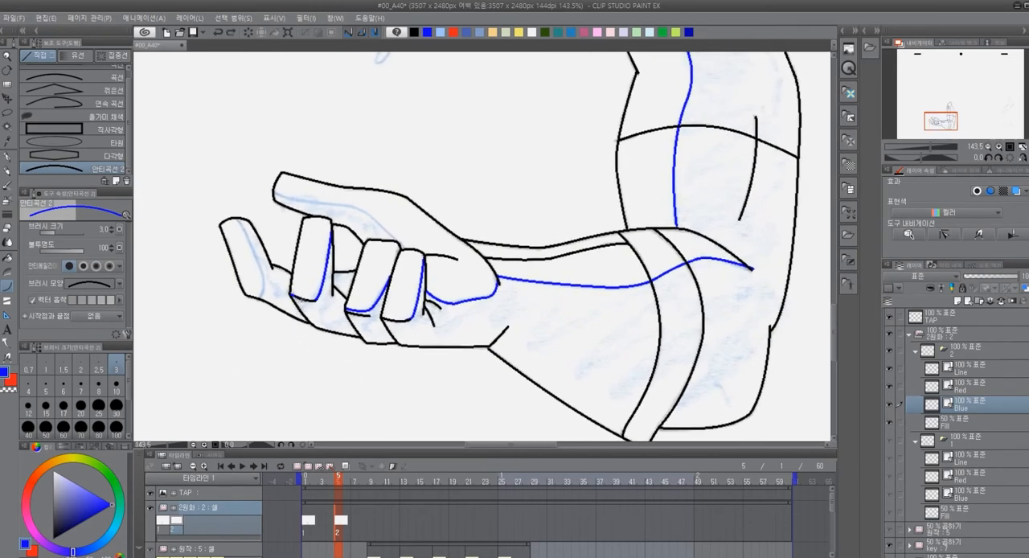
{"action": "left_click", "coordinate": [299, 299]}
{"action": "left_click_drag", "start_coordinate": [235, 220], "coordinate": [262, 298]}
{"action": "left_click", "coordinate": [268, 288]}
{"action": "mouse_move", "coordinate": [274, 189]}
{"action": "left_mouse_down"}
{"action": "mouse_move", "coordinate": [374, 218]}
{"action": "mouse_move", "coordinate": [407, 248]}
{"action": "left_mouse_up"}
{"action": "left_click", "coordinate": [394, 231]}
Draw the curved motion arrow above the hand in black on the Line layer with the non-antialiased G-pen
{"action": "mouse_move", "coordinate": [753, 338]}
{"action": "left_mouse_down"}
{"action": "mouse_move", "coordinate": [728, 363]}
{"action": "mouse_move", "coordinate": [721, 391]}
{"action": "mouse_move", "coordinate": [799, 362]}
{"action": "left_mouse_up"}
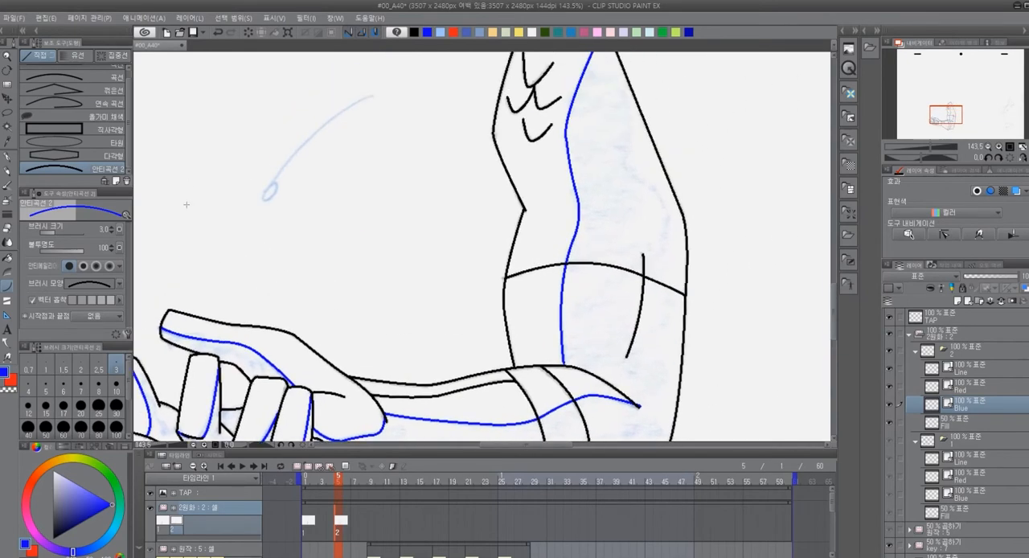
{"action": "scroll", "coordinate": [489, 178], "scroll_direction": "down", "scroll_amount": 5}
{"action": "left_click_drag", "start_coordinate": [633, 211], "coordinate": [563, 251]}
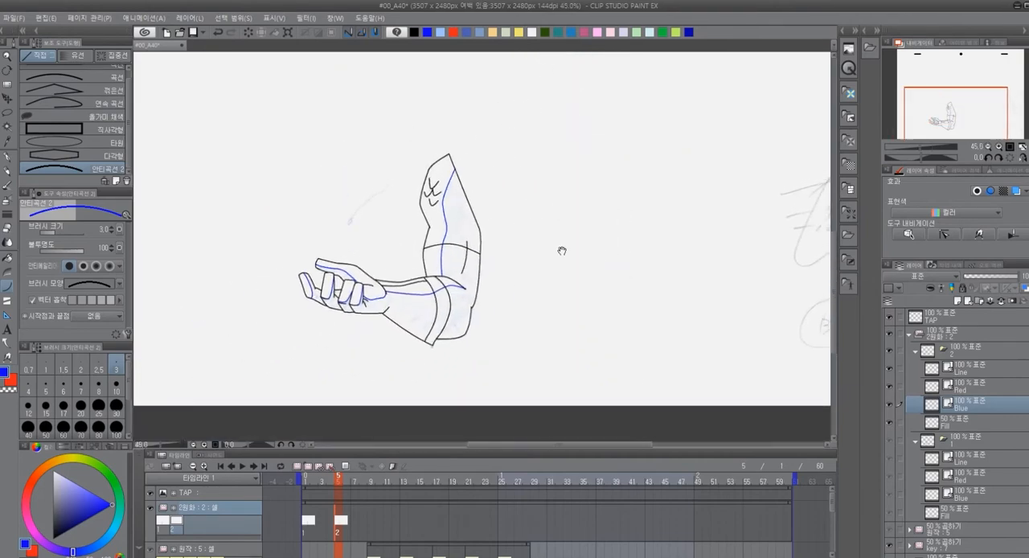
{"action": "mouse_move", "coordinate": [628, 318]}
{"action": "left_mouse_down"}
{"action": "mouse_move", "coordinate": [622, 361]}
{"action": "mouse_move", "coordinate": [542, 361]}
{"action": "left_mouse_up"}
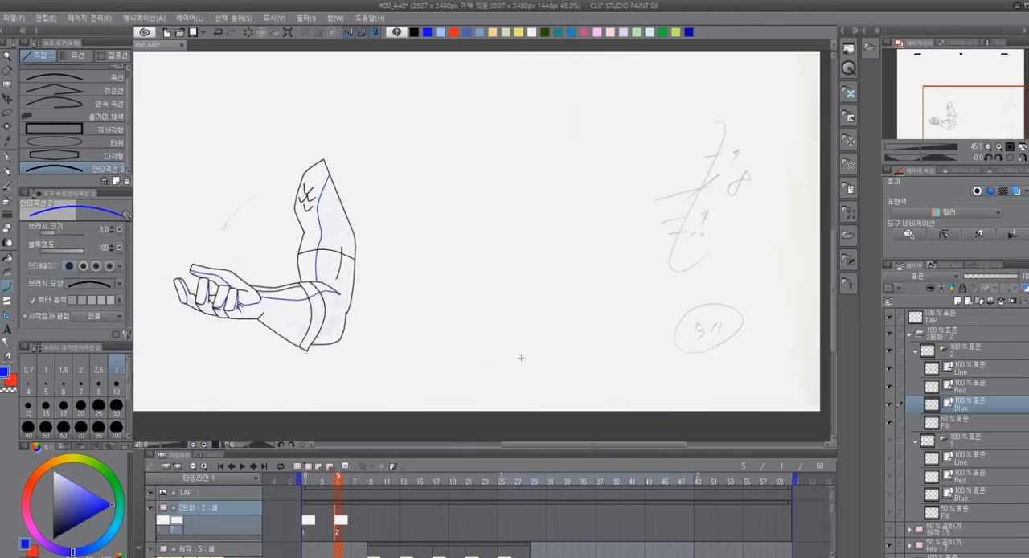
{"action": "left_click", "coordinate": [980, 372]}
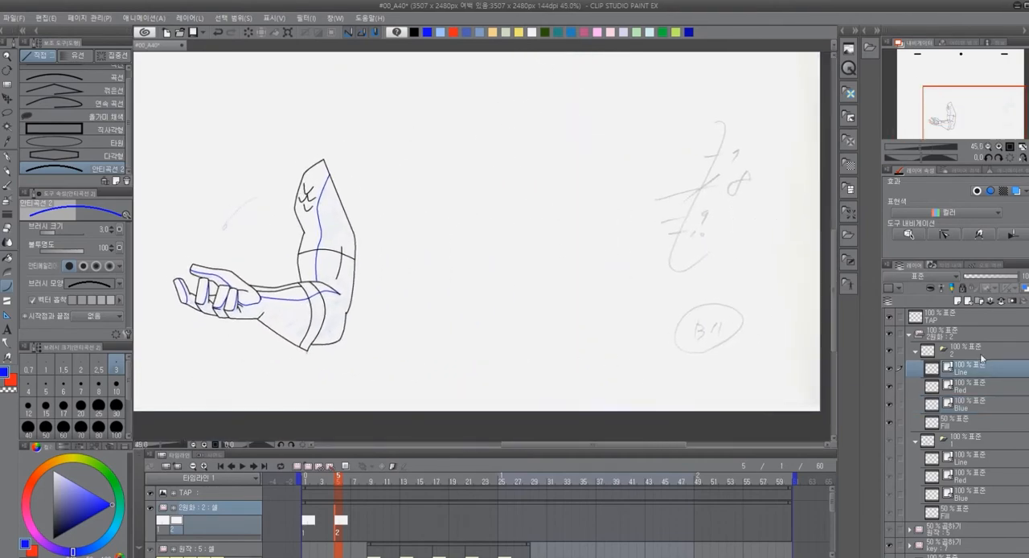
{"action": "left_click", "coordinate": [415, 32]}
{"action": "left_click_drag", "start_coordinate": [255, 198], "coordinate": [217, 235]}
{"action": "key", "text": "ctrl+z"}
{"action": "key", "text": "p"}
{"action": "left_click_drag", "start_coordinate": [249, 200], "coordinate": [223, 228]}
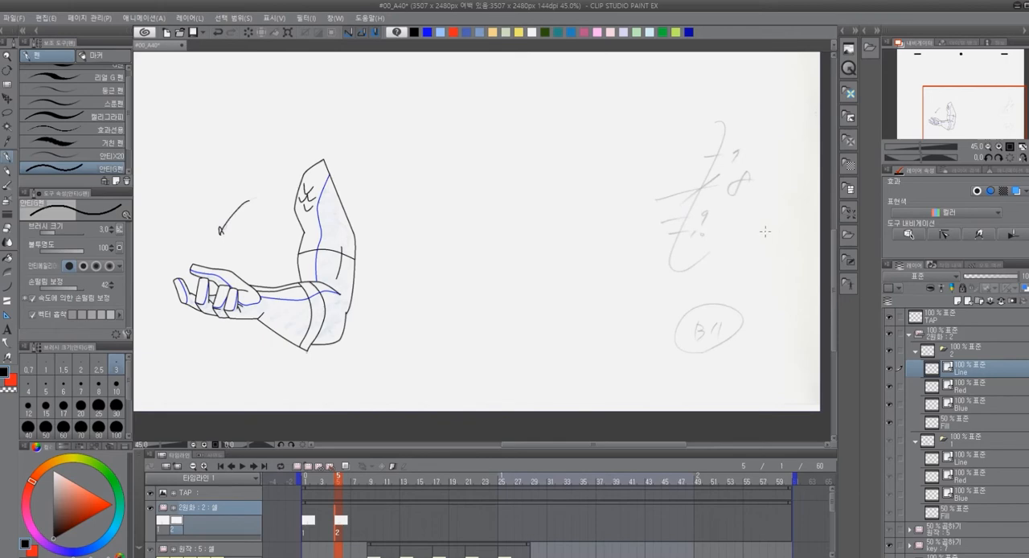
Draw a vertical timing chart in black at the sheet's right edge, with tick marks numbered 7, 8, 9 and 10
{"action": "mouse_move", "coordinate": [751, 233]}
{"action": "left_mouse_down"}
{"action": "mouse_move", "coordinate": [765, 242]}
{"action": "mouse_move", "coordinate": [749, 356]}
{"action": "mouse_move", "coordinate": [765, 354]}
{"action": "left_mouse_up"}
{"action": "left_click_drag", "start_coordinate": [726, 300], "coordinate": [785, 308]}
{"action": "left_click_drag", "start_coordinate": [749, 264], "coordinate": [787, 269]}
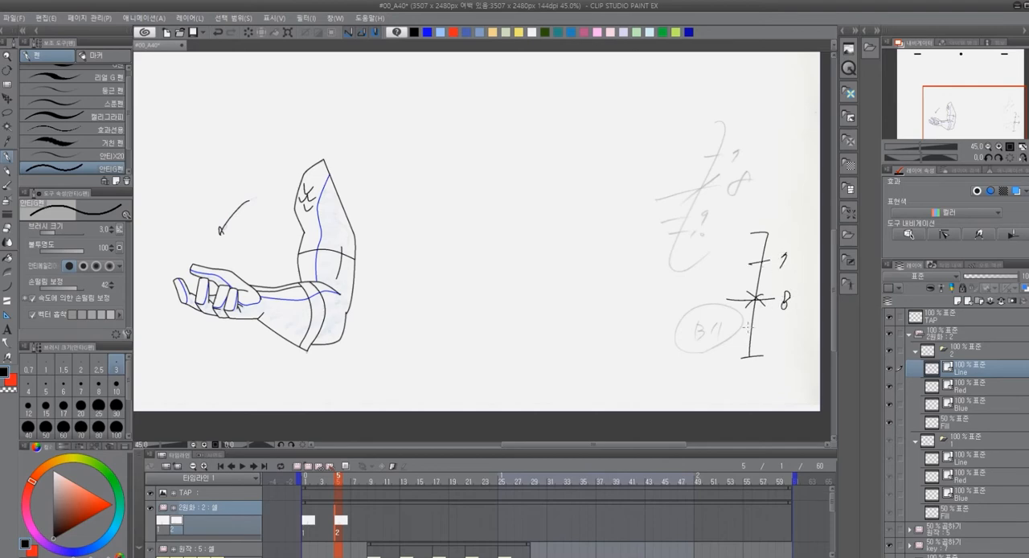
{"action": "left_click_drag", "start_coordinate": [743, 329], "coordinate": [764, 328]}
{"action": "left_click_drag", "start_coordinate": [780, 322], "coordinate": [771, 336]}
{"action": "left_click_drag", "start_coordinate": [748, 342], "coordinate": [770, 342]}
{"action": "mouse_move", "coordinate": [779, 336]}
{"action": "left_mouse_down"}
{"action": "mouse_move", "coordinate": [775, 348]}
{"action": "mouse_move", "coordinate": [788, 338]}
{"action": "left_mouse_up"}
Label the timing chart's top end B6 and its bottom end with a circled B11
{"action": "mouse_move", "coordinate": [740, 371]}
{"action": "left_mouse_down"}
{"action": "mouse_move", "coordinate": [739, 387]}
{"action": "mouse_move", "coordinate": [747, 368]}
{"action": "mouse_move", "coordinate": [766, 386]}
{"action": "mouse_move", "coordinate": [753, 393]}
{"action": "left_mouse_up"}
{"action": "left_click_drag", "start_coordinate": [760, 214], "coordinate": [762, 227]}
{"action": "mouse_move", "coordinate": [782, 207]}
{"action": "left_mouse_down"}
{"action": "mouse_move", "coordinate": [773, 225]}
{"action": "mouse_move", "coordinate": [786, 217]}
{"action": "left_mouse_up"}
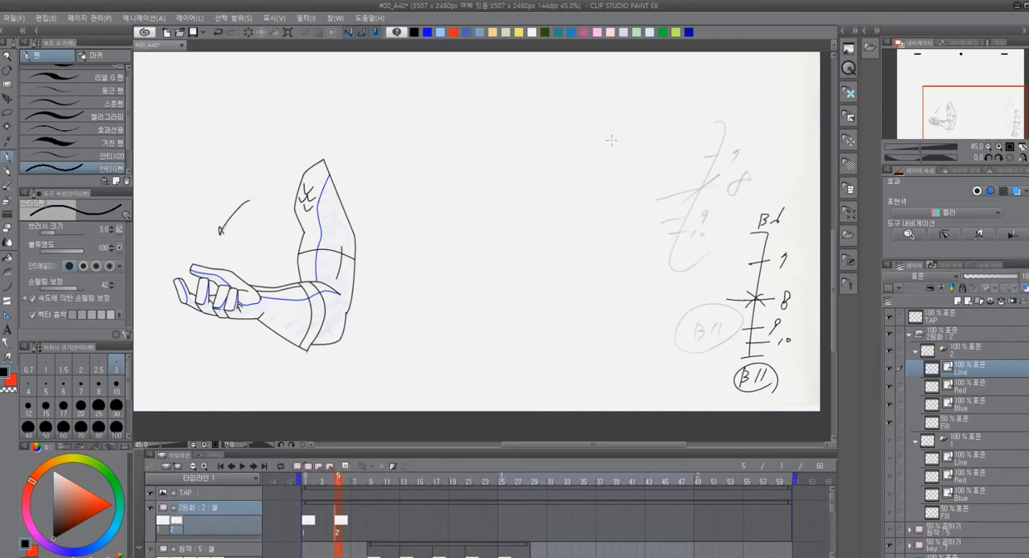
Add a new animation cel at frame 9 of the 2원화 track
{"action": "scroll", "coordinate": [434, 325], "scroll_direction": "down", "scroll_amount": 2}
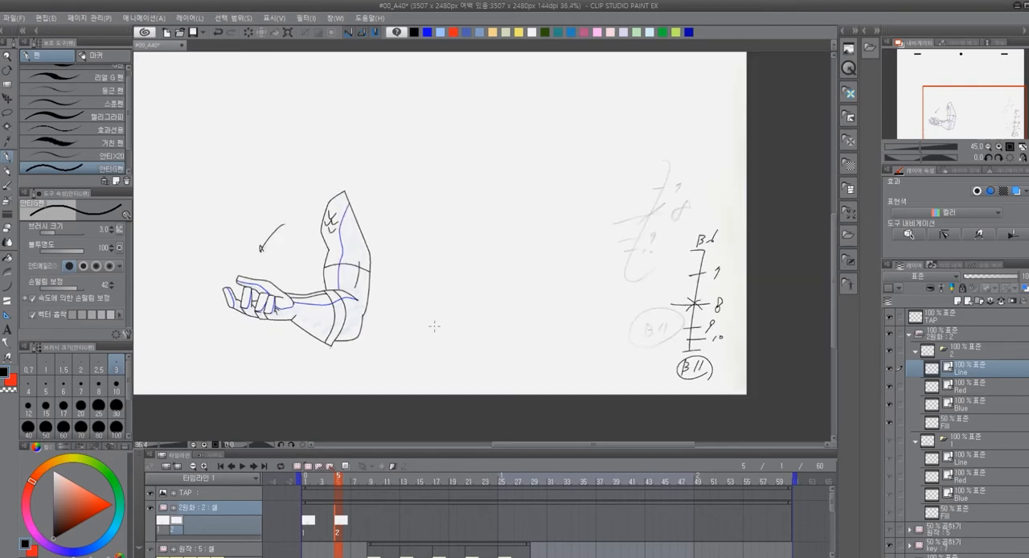
{"action": "left_click", "coordinate": [373, 526]}
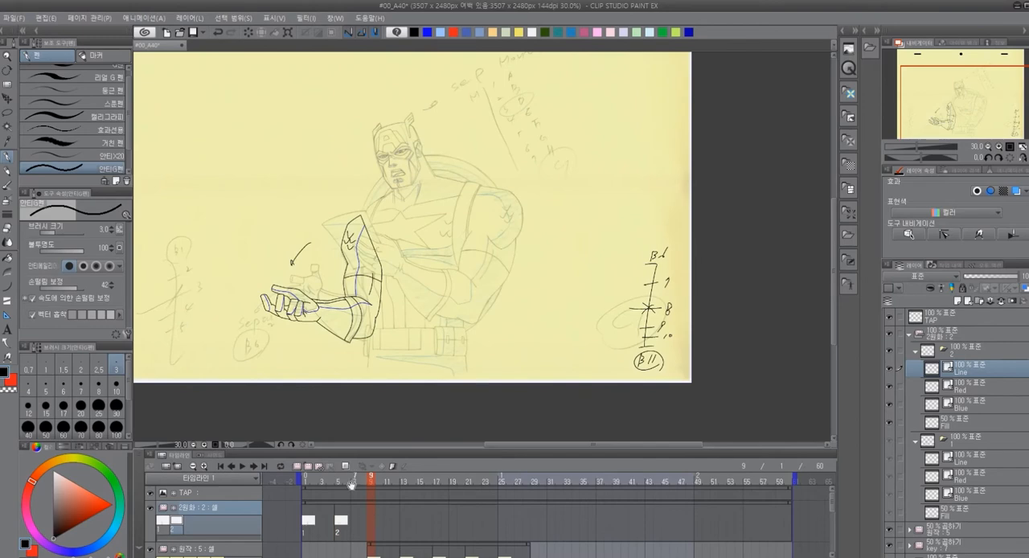
{"action": "left_click", "coordinate": [308, 467]}
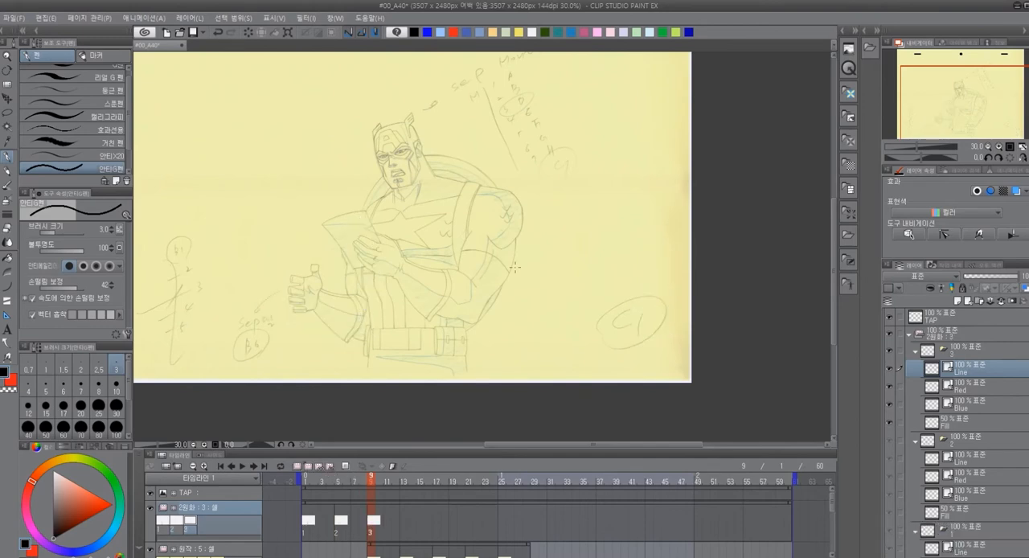
Enlarge the timeline, compare the sketches by toggling the key track's visibility, and leave that track hidden
{"action": "scroll", "coordinate": [601, 281], "scroll_direction": "down", "scroll_amount": 2}
{"action": "scroll", "coordinate": [636, 300], "scroll_direction": "down", "scroll_amount": 1}
{"action": "scroll", "coordinate": [554, 242], "scroll_direction": "up", "scroll_amount": 2}
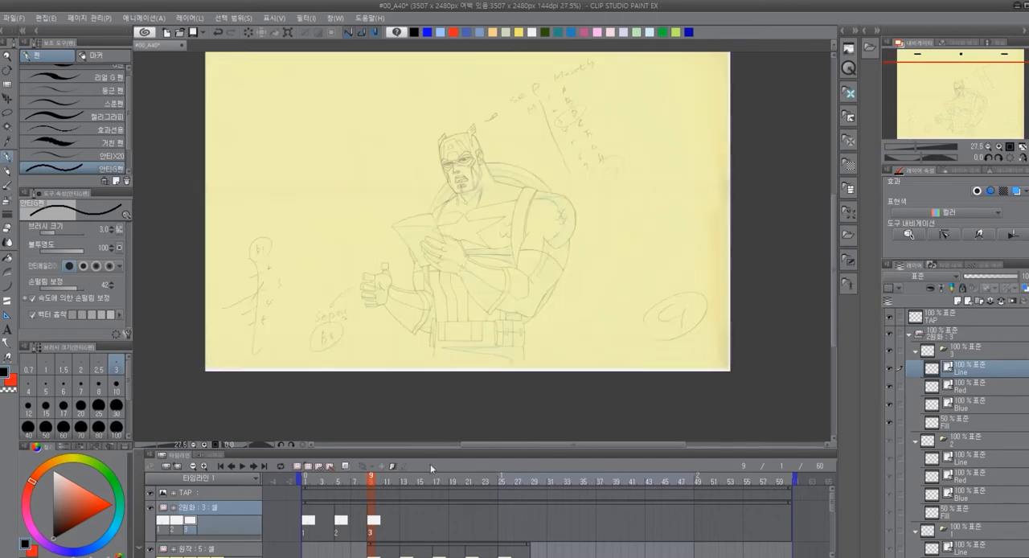
{"action": "left_click_drag", "start_coordinate": [436, 456], "coordinate": [452, 386]}
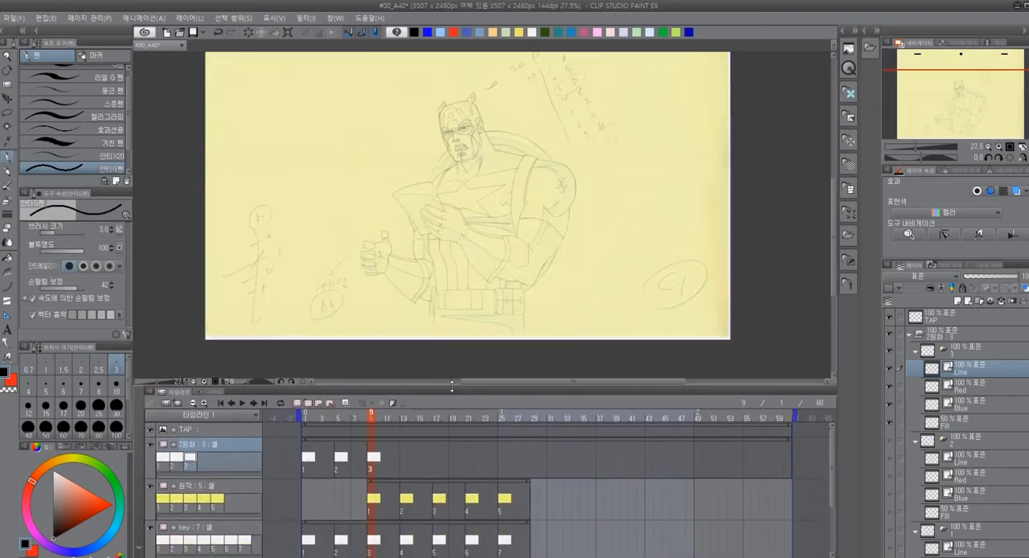
{"action": "left_click", "coordinate": [151, 529]}
{"action": "left_click", "coordinate": [151, 530]}
{"action": "left_click", "coordinate": [152, 529]}
{"action": "left_click", "coordinate": [152, 529]}
{"action": "left_click", "coordinate": [152, 529]}
{"action": "left_click", "coordinate": [152, 529]}
{"action": "left_click", "coordinate": [152, 529]}
{"action": "left_click", "coordinate": [152, 529]}
{"action": "left_click", "coordinate": [152, 529]}
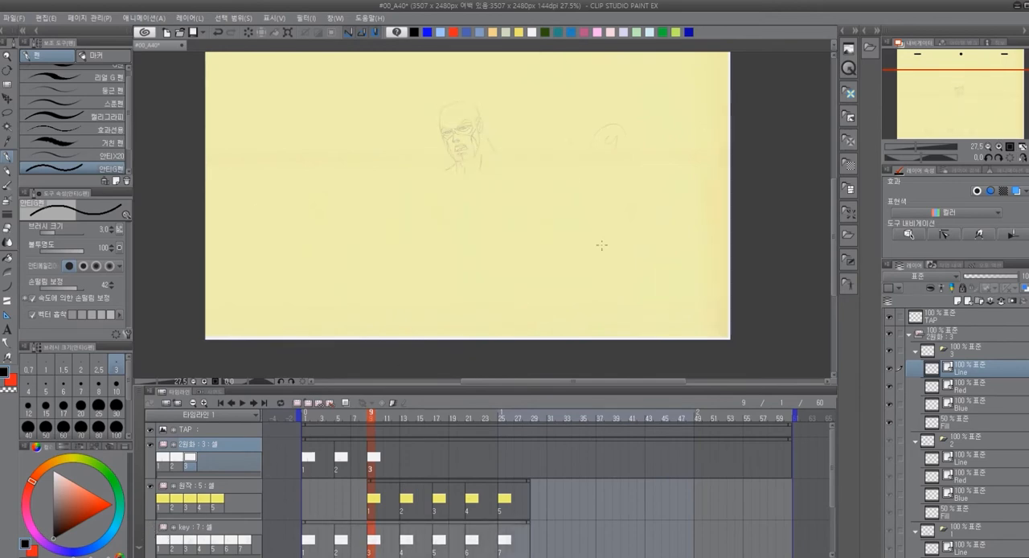
Examine the 원작 head sketch up close and reduce the timeline's height to give the canvas more room
{"action": "scroll", "coordinate": [457, 145], "scroll_direction": "up", "scroll_amount": 8}
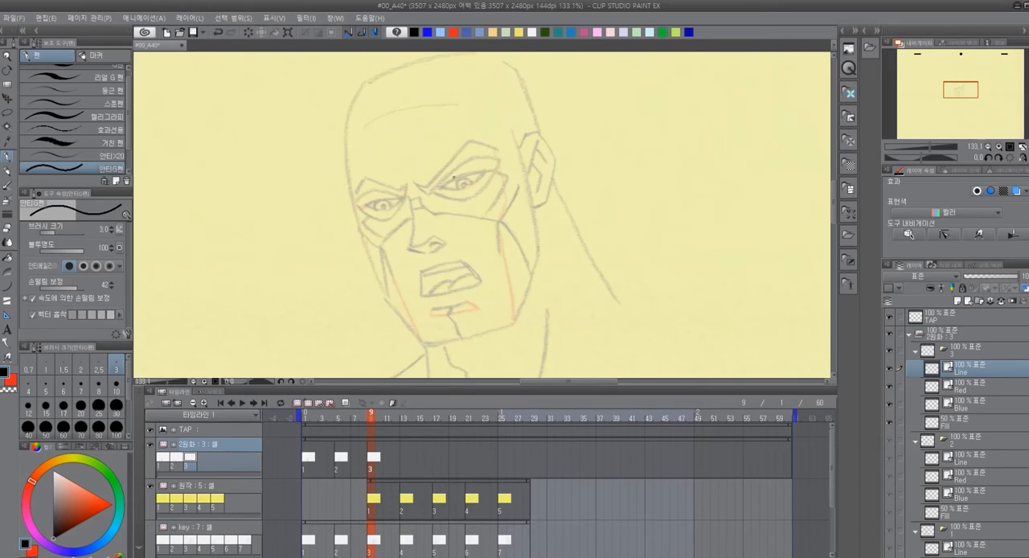
{"action": "scroll", "coordinate": [454, 177], "scroll_direction": "up", "scroll_amount": 2}
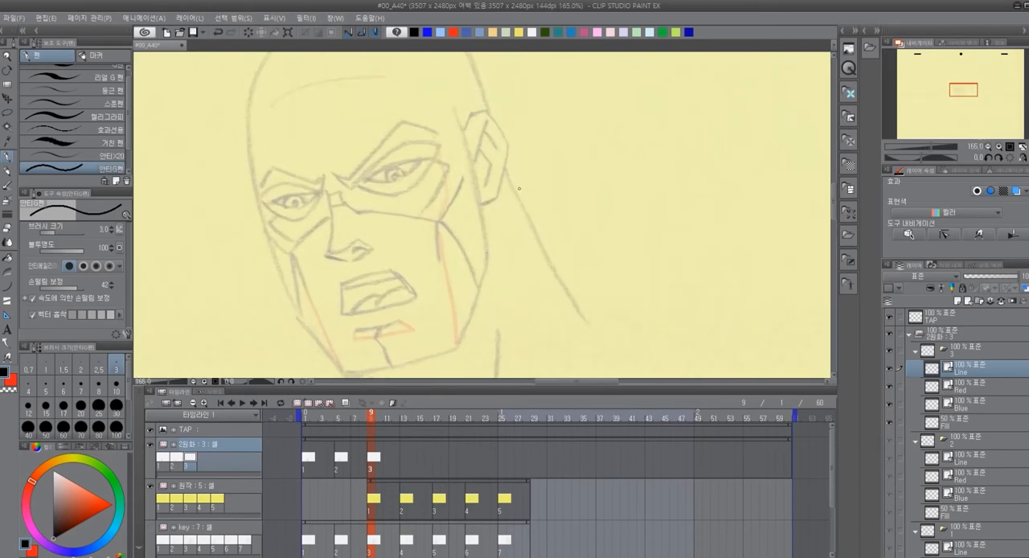
{"action": "scroll", "coordinate": [518, 189], "scroll_direction": "down", "scroll_amount": 3}
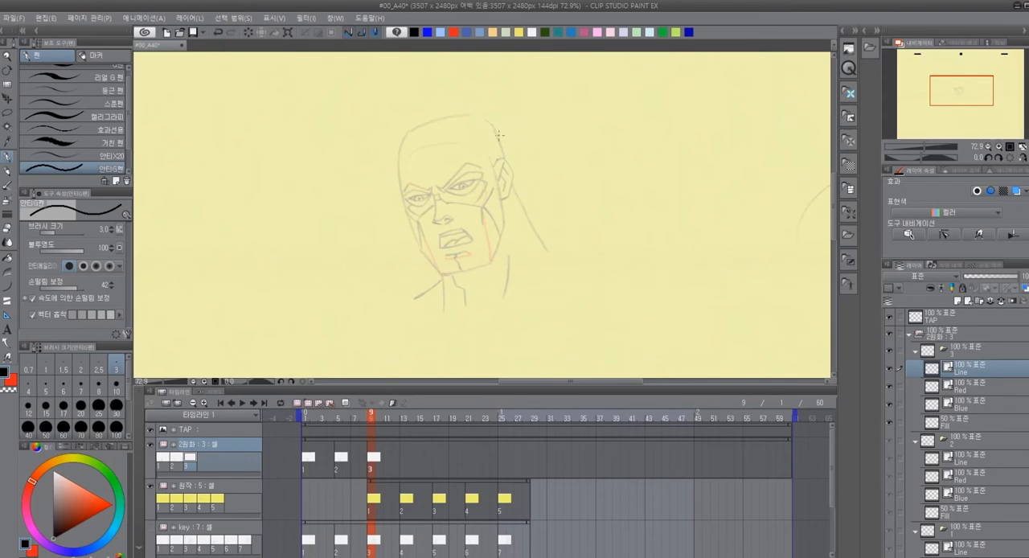
{"action": "scroll", "coordinate": [485, 145], "scroll_direction": "up", "scroll_amount": 2}
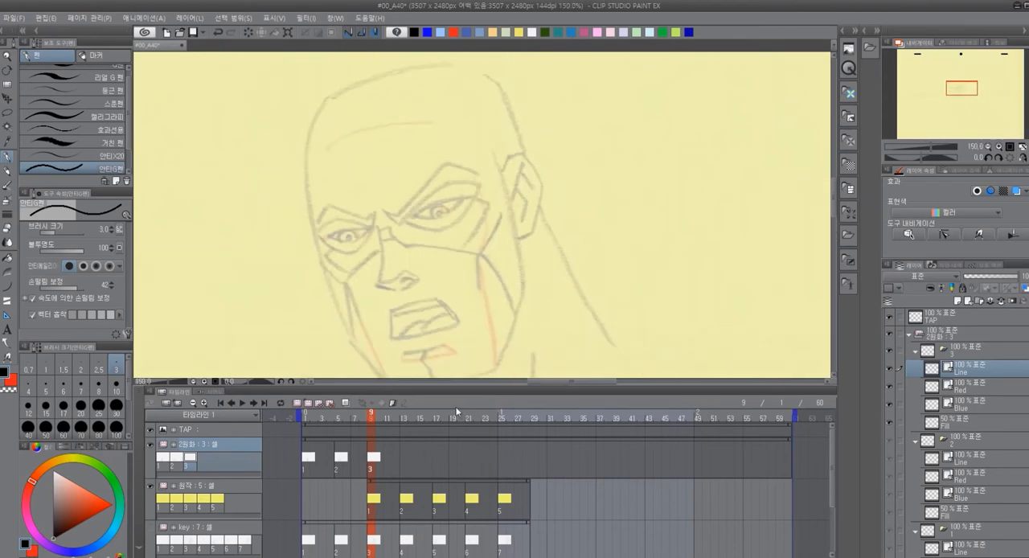
{"action": "left_click_drag", "start_coordinate": [468, 387], "coordinate": [468, 447]}
{"action": "scroll", "coordinate": [515, 316], "scroll_direction": "down", "scroll_amount": 1}
{"action": "scroll", "coordinate": [513, 314], "scroll_direction": "up", "scroll_amount": 2}
{"action": "left_click_drag", "start_coordinate": [493, 269], "coordinate": [504, 329]}
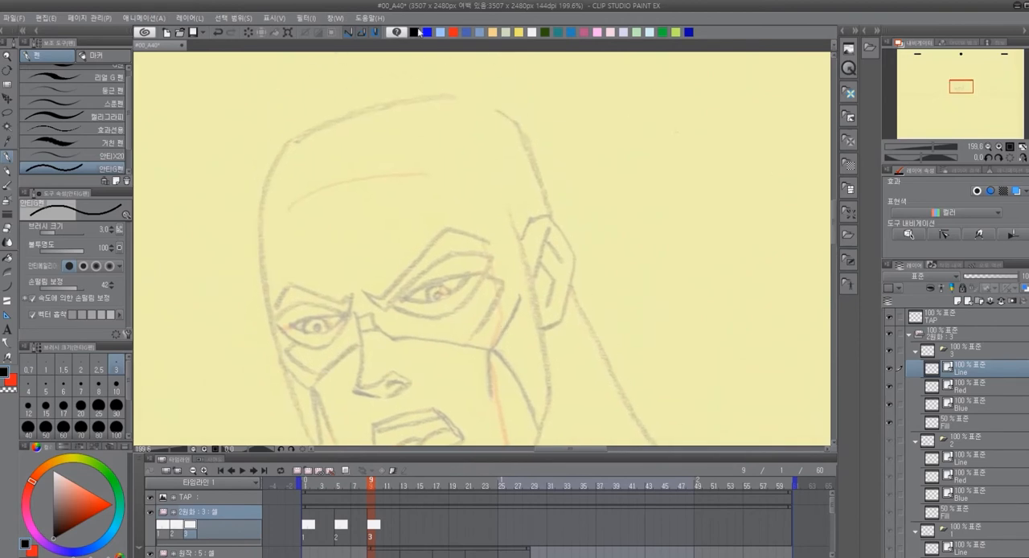
{"action": "left_click_drag", "start_coordinate": [584, 215], "coordinate": [576, 246]}
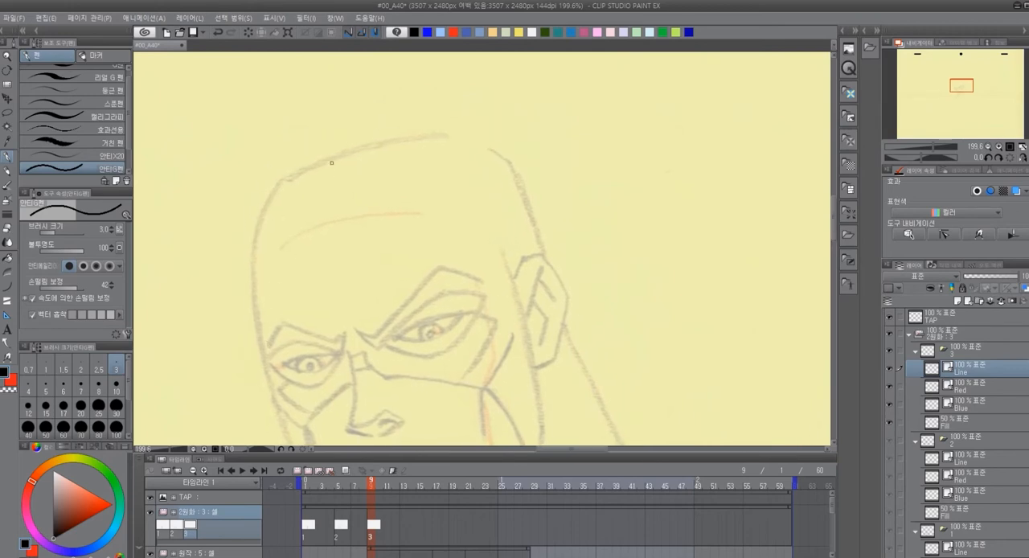
Trace the head's outline in black curves from the left temple over the crown down to the top of the ear
{"action": "key", "text": "u"}
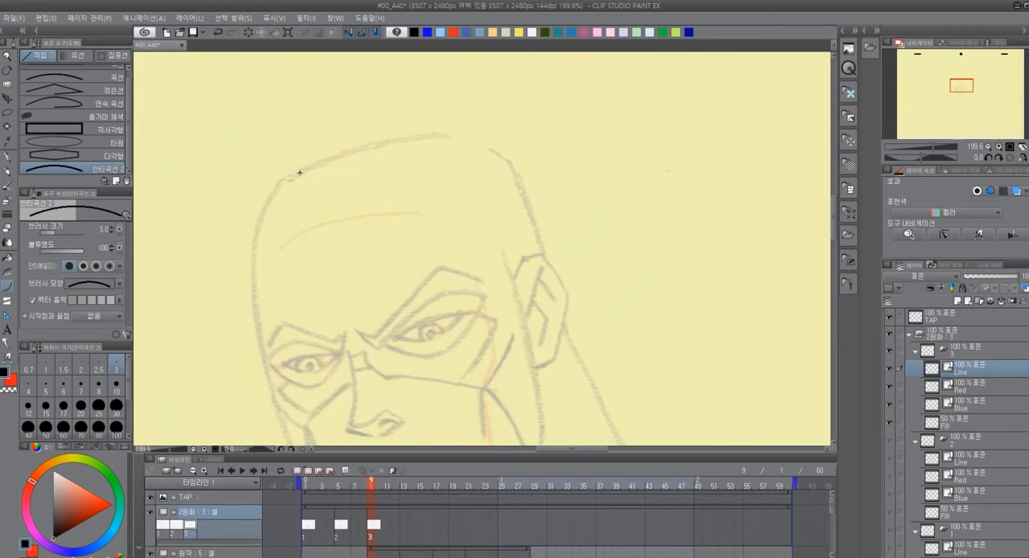
{"action": "left_click_drag", "start_coordinate": [300, 172], "coordinate": [252, 259]}
{"action": "left_click", "coordinate": [267, 205]}
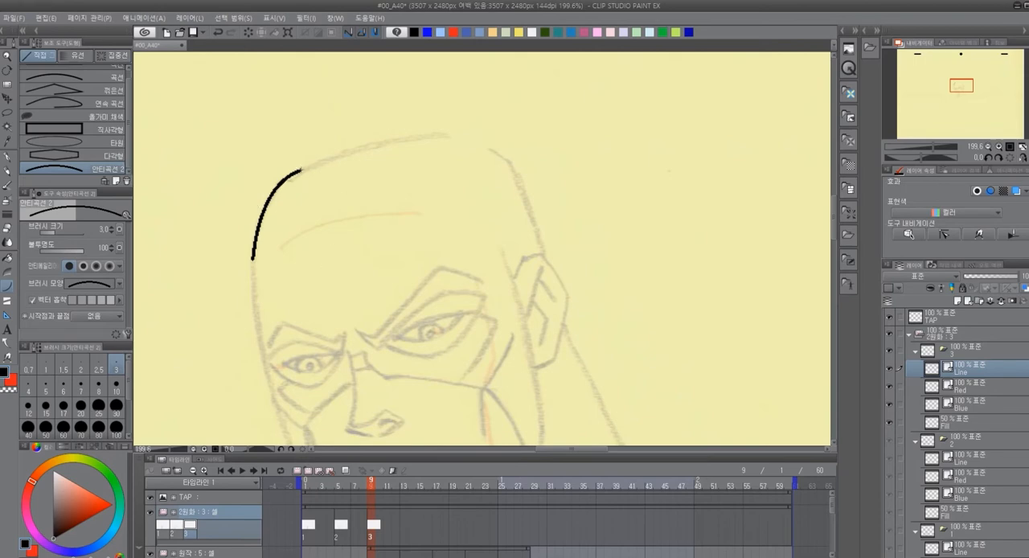
{"action": "left_click_drag", "start_coordinate": [300, 169], "coordinate": [451, 137]}
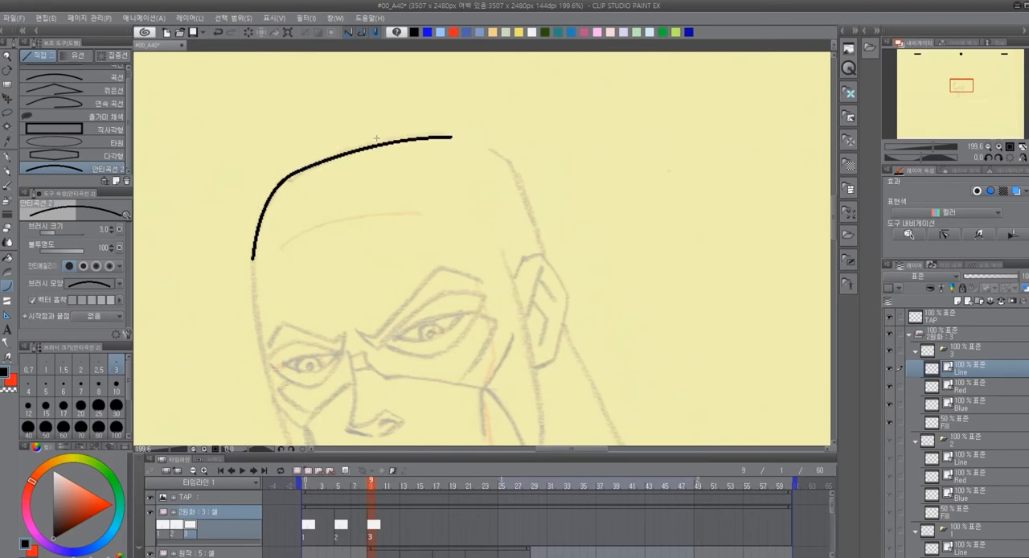
{"action": "left_click_drag", "start_coordinate": [452, 137], "coordinate": [516, 172]}
{"action": "left_click_drag", "start_coordinate": [515, 172], "coordinate": [545, 255]}
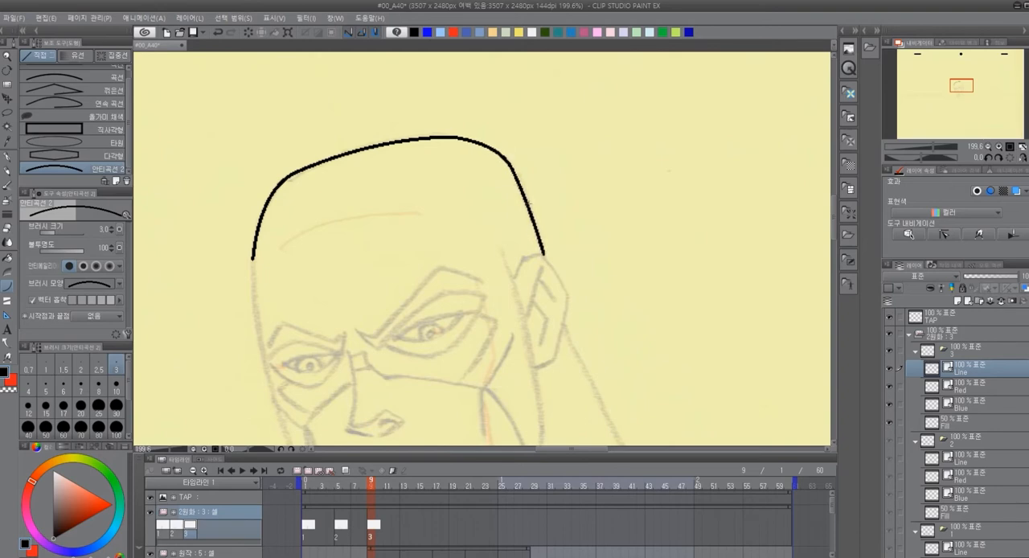
Collapse the layer folders of cels 2 and 1 and show the key folder's drawing again
{"action": "left_click_drag", "start_coordinate": [546, 293], "coordinate": [539, 178]}
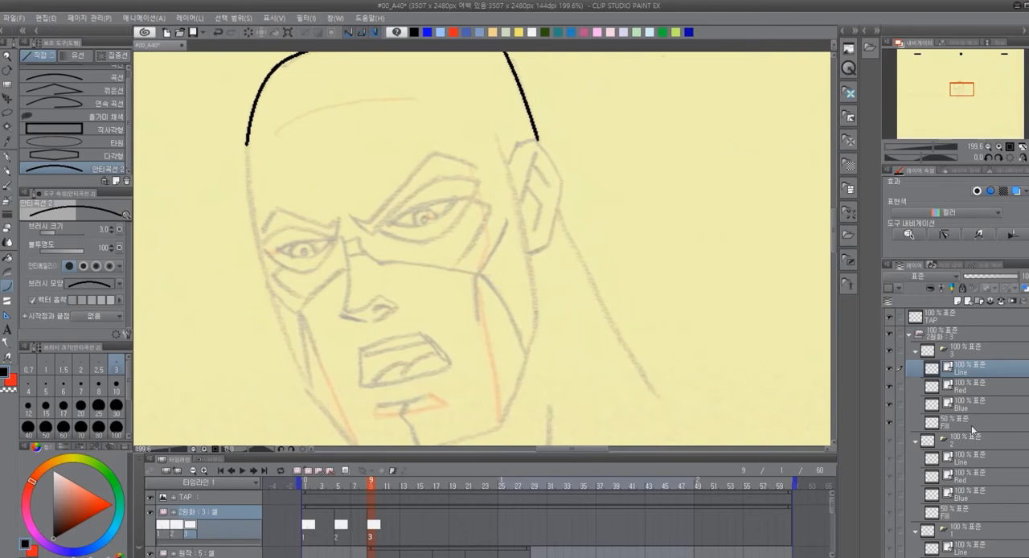
{"action": "left_click", "coordinate": [916, 441]}
{"action": "left_click", "coordinate": [916, 460]}
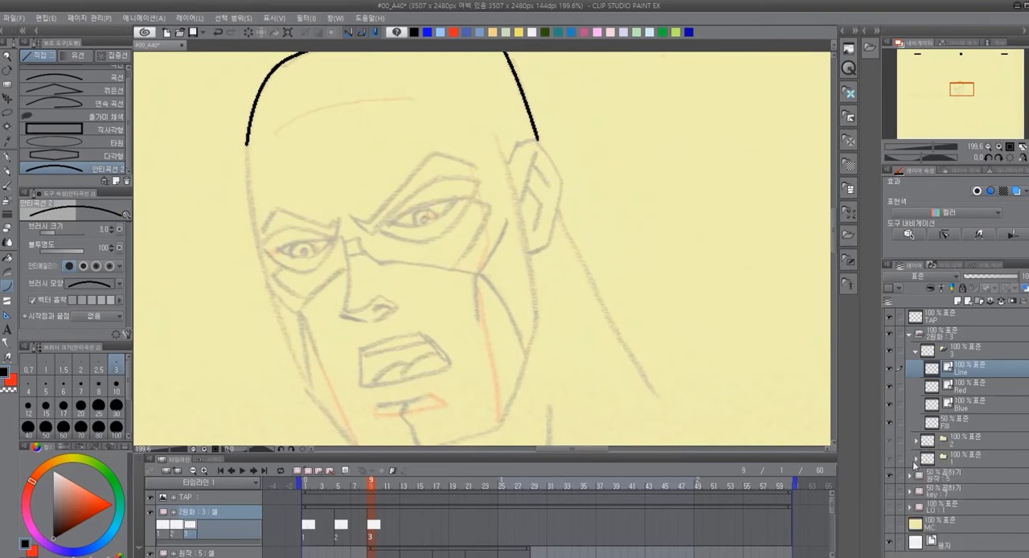
{"action": "left_click", "coordinate": [891, 491]}
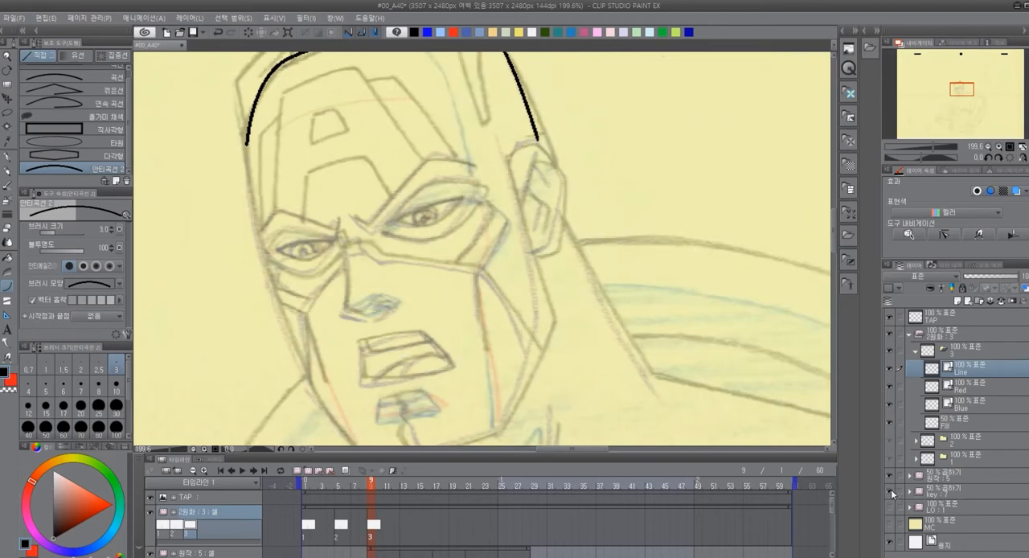
Compare the head sketches by toggling the key folder's visibility, and leave that folder hidden
{"action": "left_click", "coordinate": [892, 490]}
{"action": "left_click", "coordinate": [893, 491]}
{"action": "left_click", "coordinate": [891, 490]}
{"action": "left_click", "coordinate": [892, 491]}
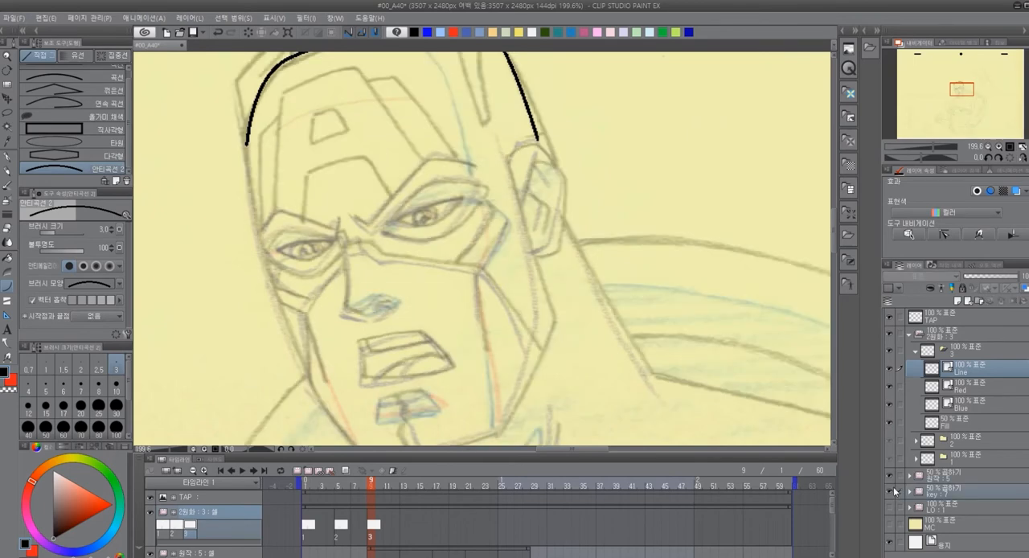
{"action": "left_click", "coordinate": [891, 491]}
{"action": "left_click", "coordinate": [890, 490]}
{"action": "left_click", "coordinate": [891, 491]}
Trace the face outline in black curves from the left temple down the jaw, across the chin and up the right cheek to the ear
{"action": "left_click_drag", "start_coordinate": [247, 145], "coordinate": [306, 384]}
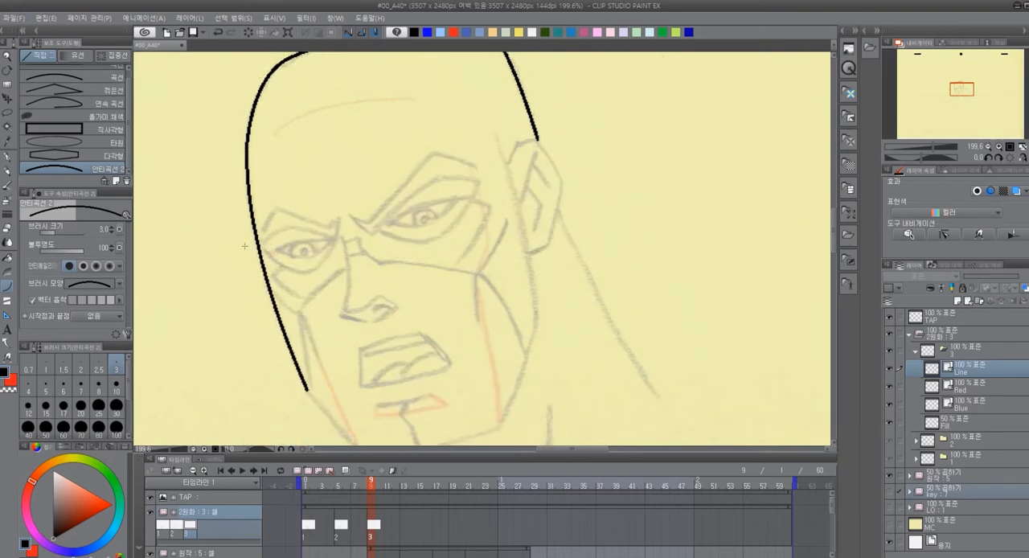
{"action": "left_click_drag", "start_coordinate": [604, 238], "coordinate": [539, 209]}
{"action": "mouse_move", "coordinate": [433, 108]}
{"action": "left_mouse_down"}
{"action": "mouse_move", "coordinate": [473, 290]}
{"action": "mouse_move", "coordinate": [545, 197]}
{"action": "mouse_move", "coordinate": [505, 317]}
{"action": "left_mouse_up"}
{"action": "left_click", "coordinate": [470, 193]}
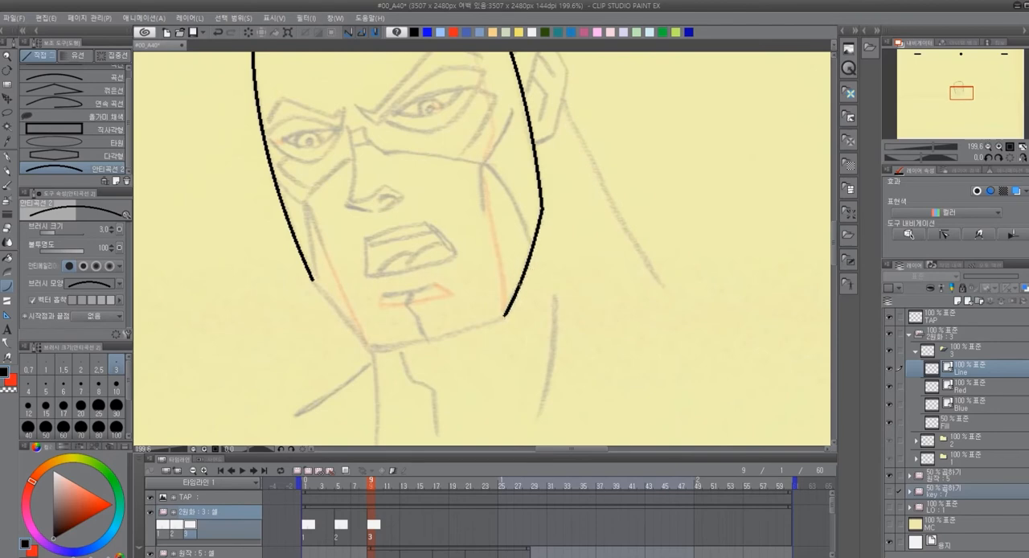
{"action": "mouse_move", "coordinate": [504, 316]}
{"action": "left_mouse_down"}
{"action": "mouse_move", "coordinate": [373, 349]}
{"action": "mouse_move", "coordinate": [313, 280]}
{"action": "mouse_move", "coordinate": [352, 335]}
{"action": "left_mouse_up"}
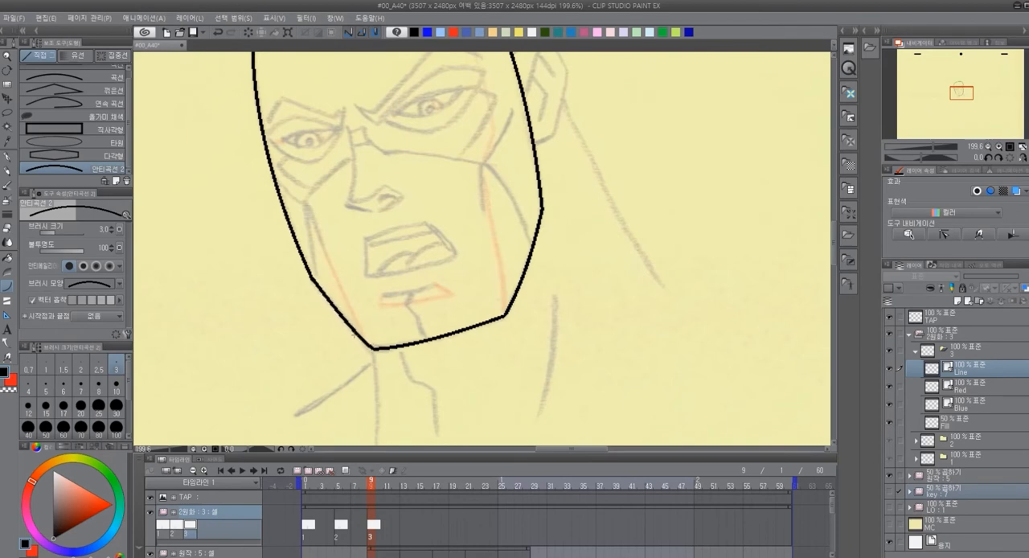
Trace the ear's outer contour and its inner fold lines in black curves
{"action": "left_click_drag", "start_coordinate": [573, 234], "coordinate": [550, 367]}
{"action": "mouse_move", "coordinate": [516, 182]}
{"action": "left_mouse_down"}
{"action": "mouse_move", "coordinate": [439, 208]}
{"action": "mouse_move", "coordinate": [427, 188]}
{"action": "mouse_move", "coordinate": [450, 189]}
{"action": "mouse_move", "coordinate": [471, 232]}
{"action": "mouse_move", "coordinate": [454, 294]}
{"action": "mouse_move", "coordinate": [436, 300]}
{"action": "left_mouse_up"}
{"action": "left_click", "coordinate": [424, 198]}
{"action": "left_click", "coordinate": [446, 184]}
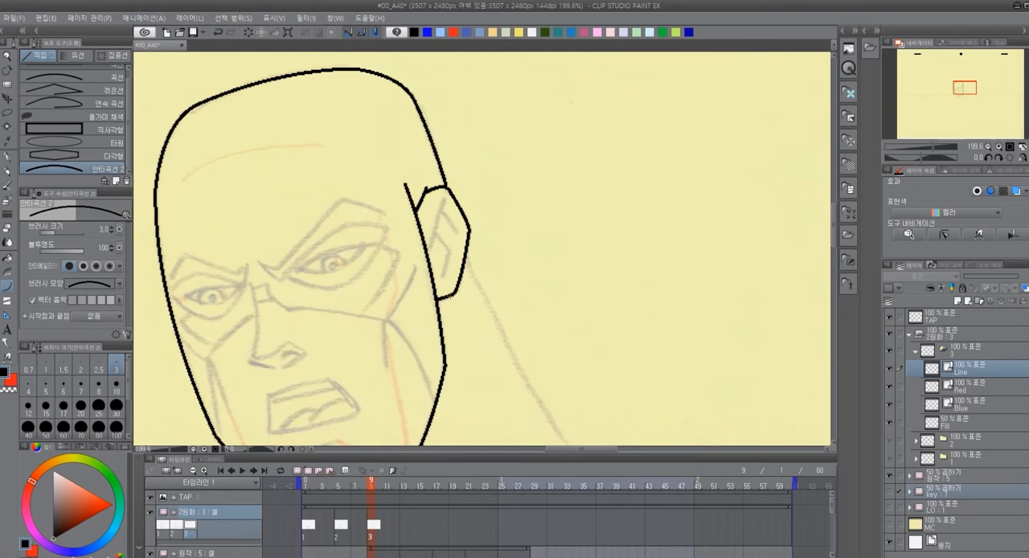
{"action": "left_click_drag", "start_coordinate": [445, 199], "coordinate": [428, 260]}
{"action": "left_click", "coordinate": [433, 226]}
{"action": "mouse_move", "coordinate": [444, 212]}
{"action": "left_mouse_down"}
{"action": "mouse_move", "coordinate": [458, 231]}
{"action": "mouse_move", "coordinate": [445, 277]}
{"action": "left_mouse_up"}
{"action": "left_click", "coordinate": [448, 246]}
{"action": "left_click", "coordinate": [448, 266]}
Examine the eye area up close against the key folder's sketch by toggling that folder's visibility
{"action": "left_click_drag", "start_coordinate": [503, 322], "coordinate": [584, 301]}
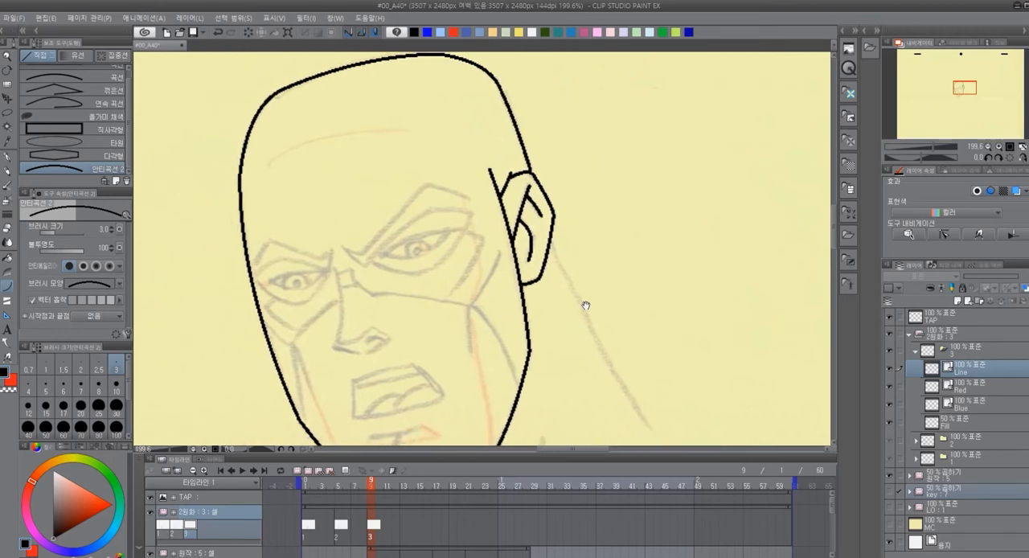
{"action": "scroll", "coordinate": [417, 228], "scroll_direction": "up", "scroll_amount": 2}
{"action": "left_click_drag", "start_coordinate": [395, 284], "coordinate": [505, 293]}
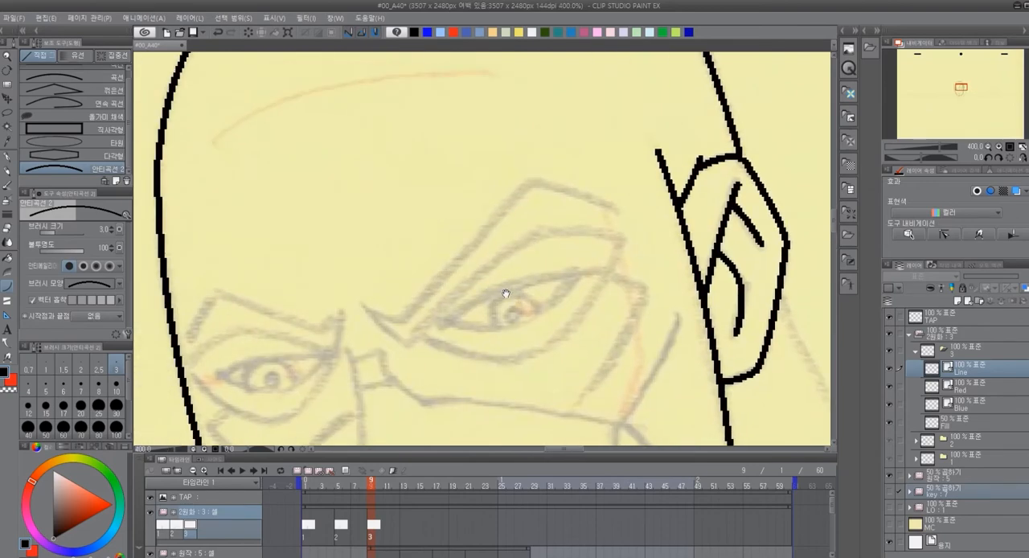
{"action": "left_click_drag", "start_coordinate": [531, 357], "coordinate": [502, 307]}
{"action": "left_click", "coordinate": [890, 493]}
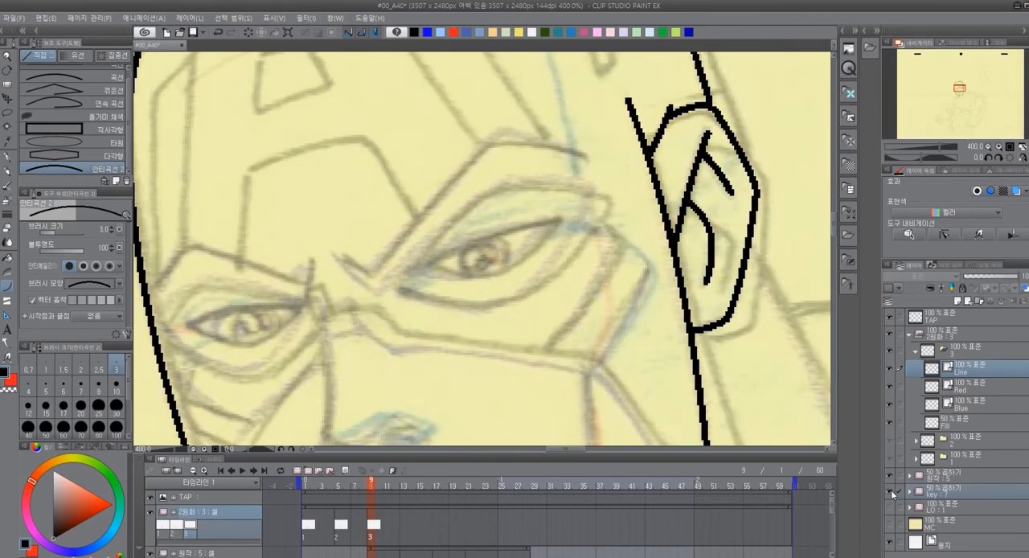
{"action": "left_click", "coordinate": [890, 491]}
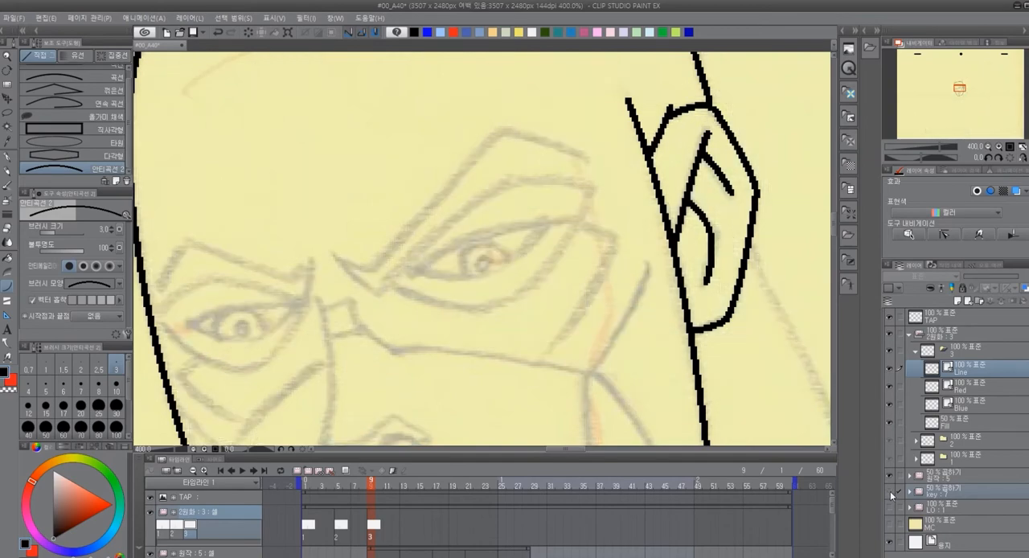
{"action": "left_click", "coordinate": [890, 492]}
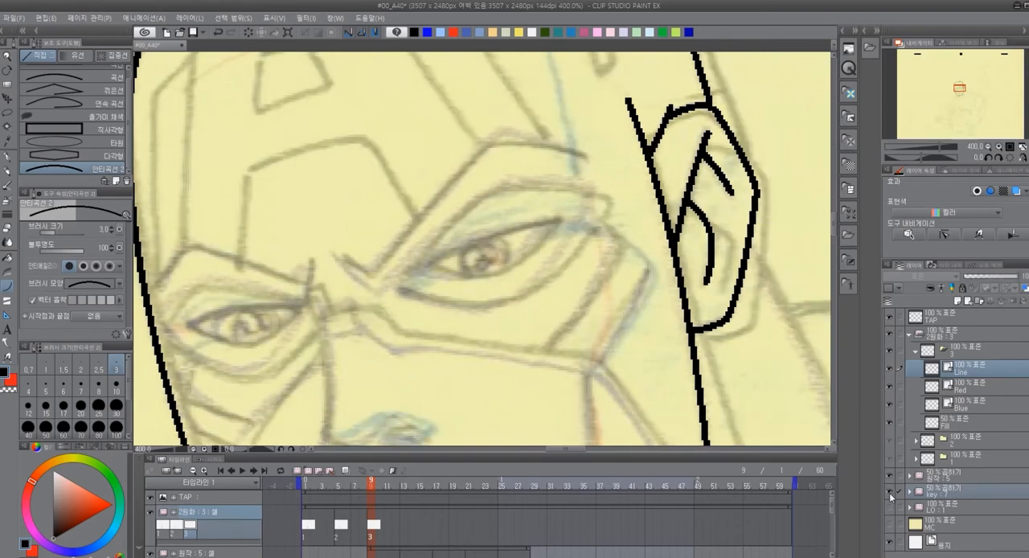
{"action": "left_click", "coordinate": [890, 492]}
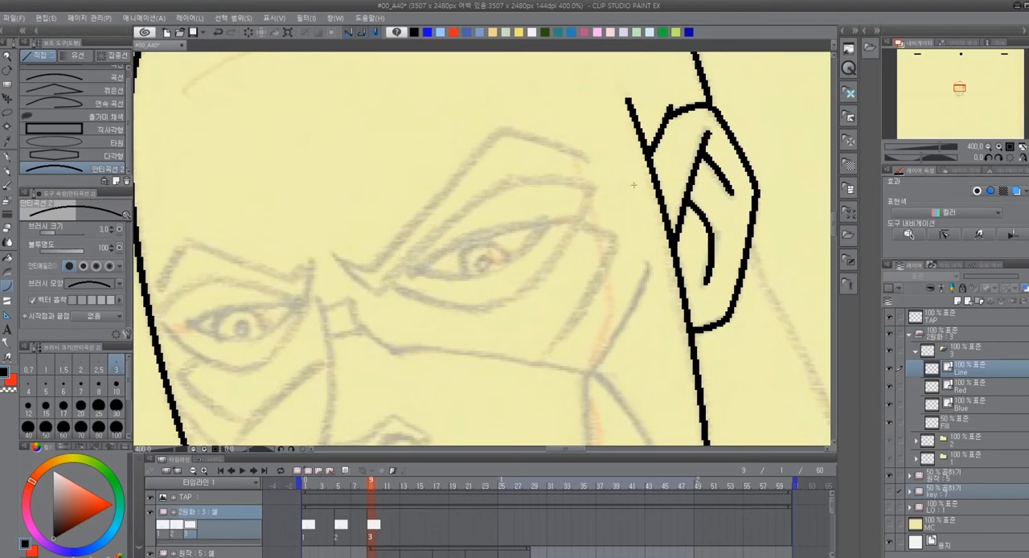
Trace the upper and lower edges of the eyebrow nearer the ear, joined in a sharp hook at the nose side
{"action": "mouse_move", "coordinate": [586, 161]}
{"action": "left_mouse_down"}
{"action": "mouse_move", "coordinate": [483, 126]}
{"action": "mouse_move", "coordinate": [499, 132]}
{"action": "mouse_move", "coordinate": [357, 279]}
{"action": "mouse_move", "coordinate": [376, 290]}
{"action": "mouse_move", "coordinate": [412, 263]}
{"action": "mouse_move", "coordinate": [387, 291]}
{"action": "left_mouse_up"}
{"action": "left_click", "coordinate": [354, 269]}
{"action": "left_click", "coordinate": [349, 282]}
{"action": "key", "text": "ctrl+z"}
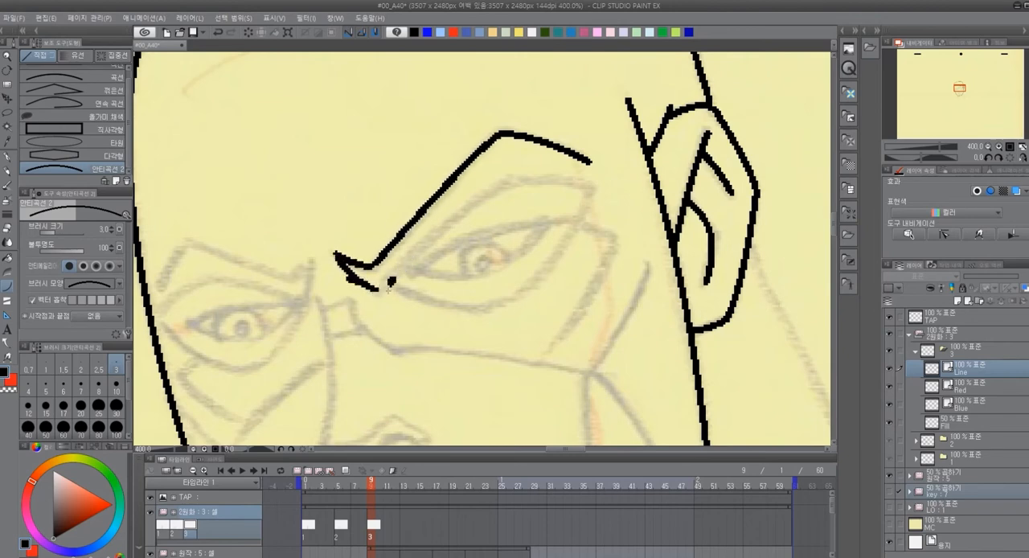
{"action": "key", "text": "ctrl+z"}
{"action": "key", "text": "ctrl+z"}
{"action": "mouse_move", "coordinate": [378, 288]}
{"action": "left_mouse_down"}
{"action": "mouse_move", "coordinate": [522, 178]}
{"action": "mouse_move", "coordinate": [595, 189]}
{"action": "left_mouse_up"}
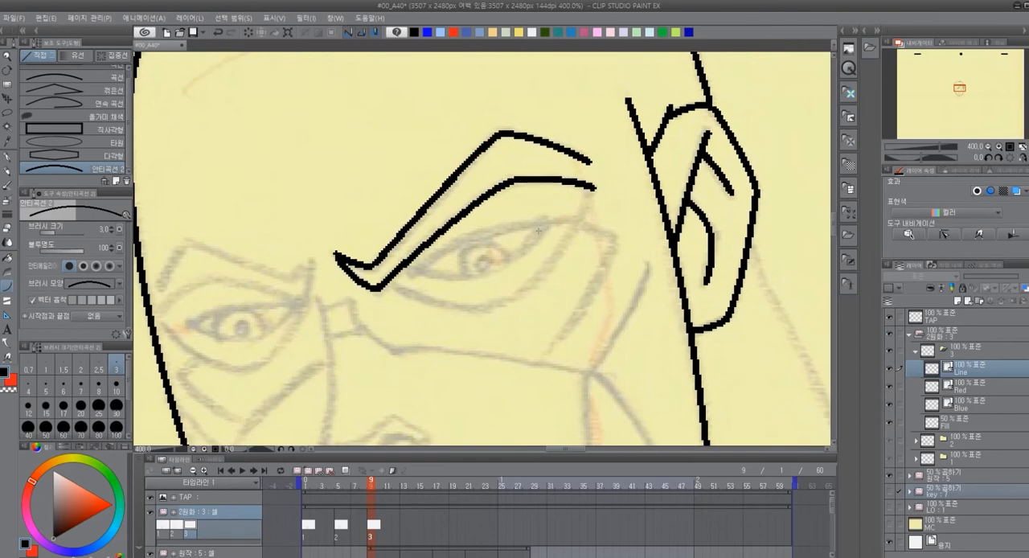
Trace the upper and lower lids of the eye nearer the ear and the socket curve beneath it
{"action": "left_click_drag", "start_coordinate": [525, 278], "coordinate": [455, 231]}
{"action": "left_click_drag", "start_coordinate": [346, 226], "coordinate": [502, 173]}
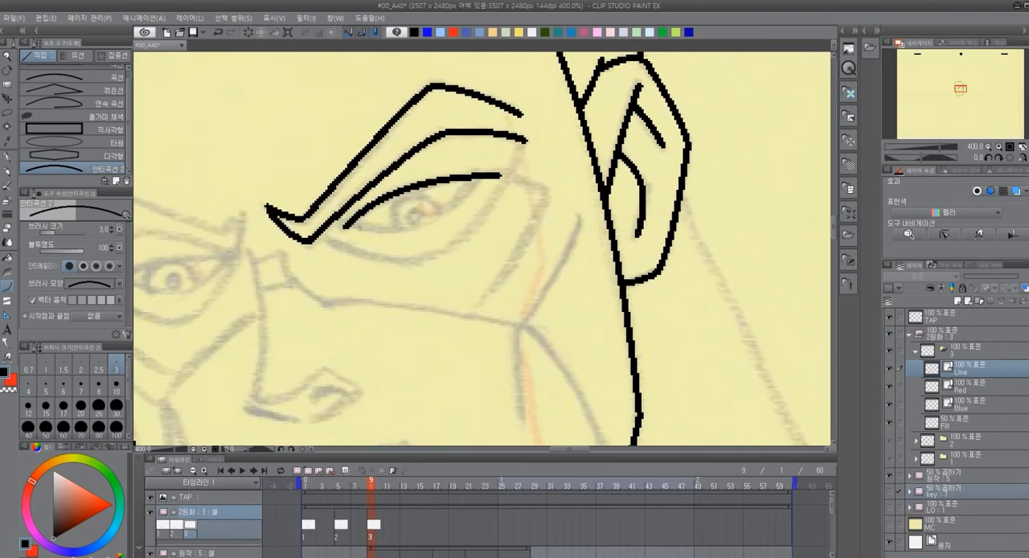
{"action": "mouse_move", "coordinate": [354, 226]}
{"action": "left_mouse_down"}
{"action": "mouse_move", "coordinate": [402, 230]}
{"action": "mouse_move", "coordinate": [483, 179]}
{"action": "left_mouse_up"}
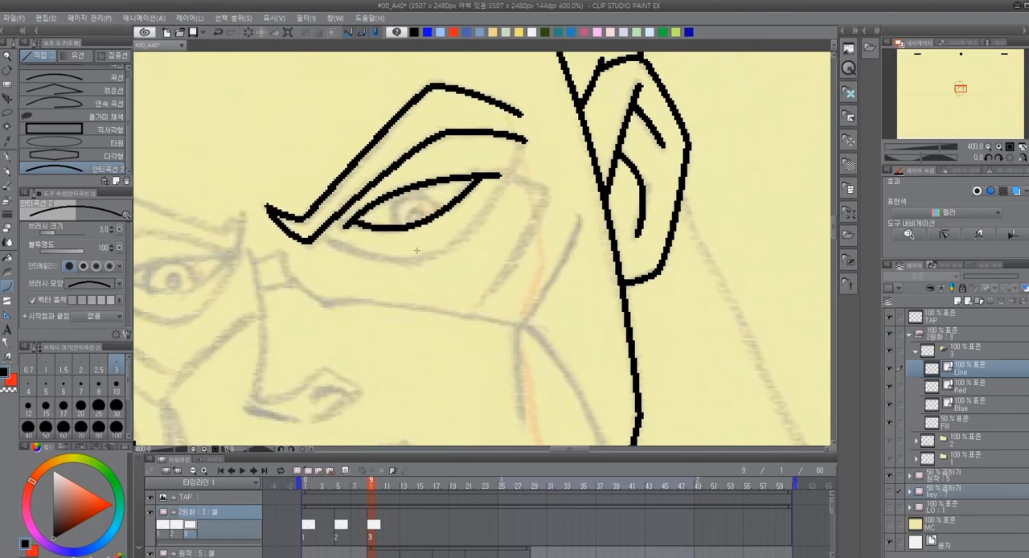
{"action": "key", "text": "ctrl+z"}
{"action": "mouse_move", "coordinate": [351, 226]}
{"action": "left_mouse_down"}
{"action": "mouse_move", "coordinate": [425, 227]}
{"action": "mouse_move", "coordinate": [483, 177]}
{"action": "left_mouse_up"}
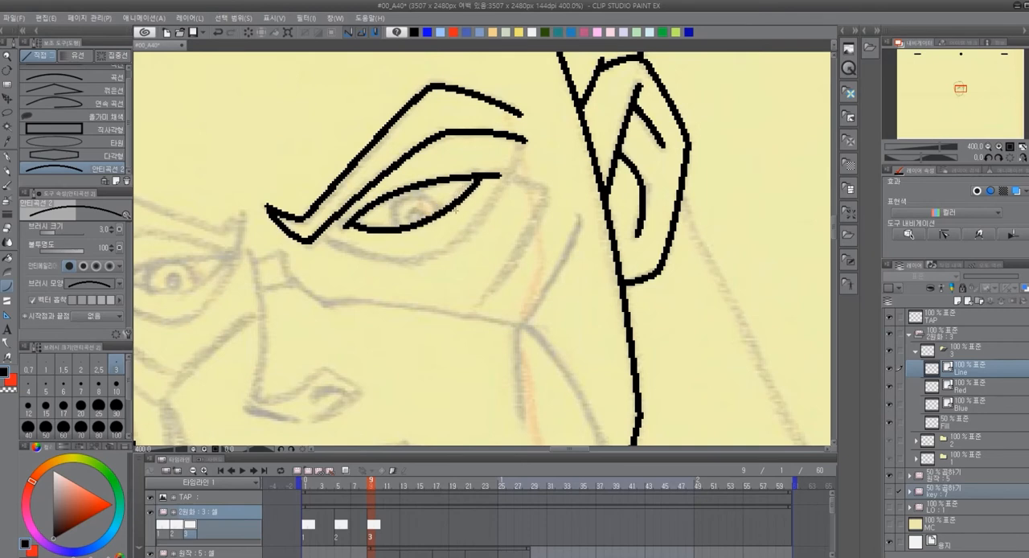
{"action": "mouse_move", "coordinate": [320, 233]}
{"action": "left_mouse_down"}
{"action": "mouse_move", "coordinate": [435, 259]}
{"action": "mouse_move", "coordinate": [515, 170]}
{"action": "left_mouse_up"}
{"action": "key", "text": "ctrl+z"}
{"action": "left_click_drag", "start_coordinate": [429, 259], "coordinate": [514, 172]}
Close the outer corner of that eye's socket and trace the angular cheek lines between the eye and the ear
{"action": "mouse_move", "coordinate": [524, 324]}
{"action": "left_mouse_down"}
{"action": "mouse_move", "coordinate": [742, 354]}
{"action": "mouse_move", "coordinate": [542, 340]}
{"action": "left_mouse_up"}
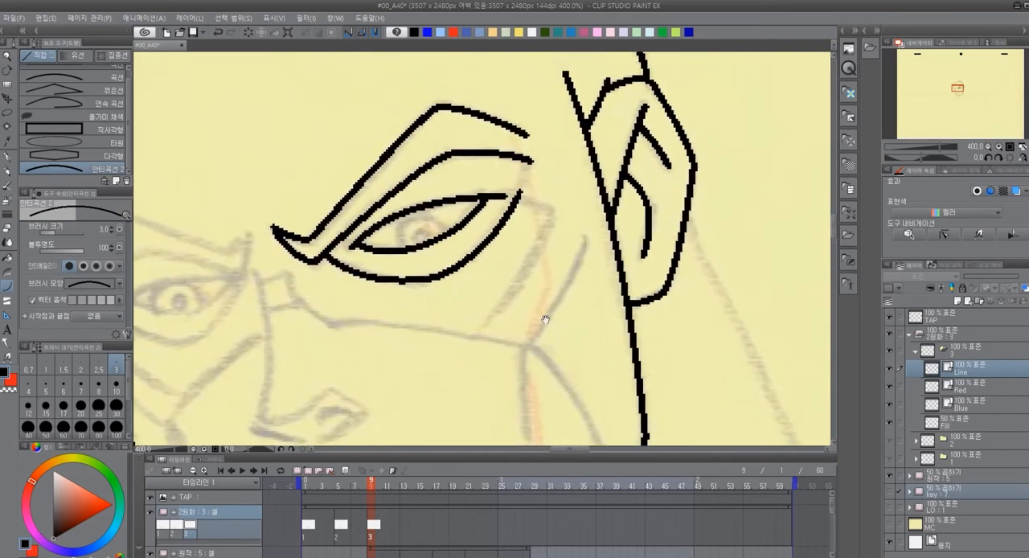
{"action": "left_click_drag", "start_coordinate": [569, 244], "coordinate": [794, 177]}
{"action": "left_click_drag", "start_coordinate": [760, 218], "coordinate": [553, 244]}
{"action": "mouse_move", "coordinate": [537, 161]}
{"action": "left_mouse_down"}
{"action": "mouse_move", "coordinate": [570, 175]}
{"action": "mouse_move", "coordinate": [497, 296]}
{"action": "left_mouse_up"}
{"action": "left_click", "coordinate": [559, 164]}
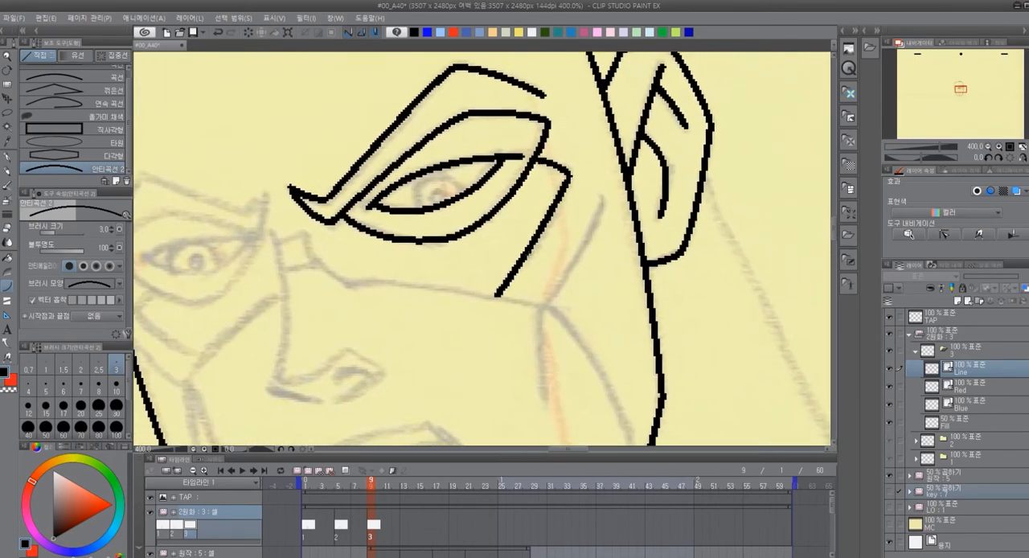
{"action": "mouse_move", "coordinate": [605, 193]}
{"action": "left_mouse_down"}
{"action": "mouse_move", "coordinate": [546, 303]}
{"action": "mouse_move", "coordinate": [534, 235]}
{"action": "mouse_move", "coordinate": [534, 328]}
{"action": "left_mouse_up"}
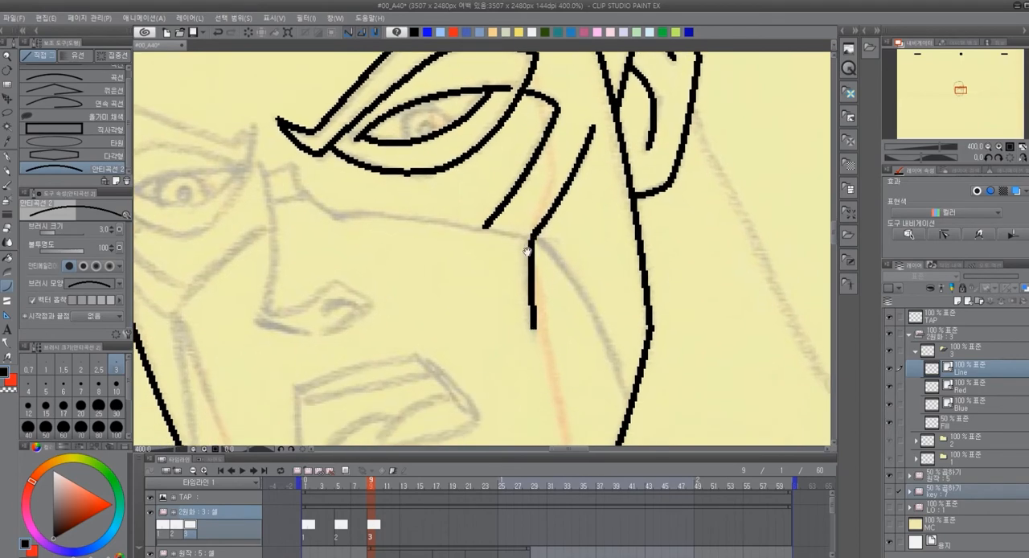
Trace the other eyebrow on the far side of the face and the closed socket contour around its eye
{"action": "left_click_drag", "start_coordinate": [434, 227], "coordinate": [528, 266]}
{"action": "left_click_drag", "start_coordinate": [400, 255], "coordinate": [459, 276]}
{"action": "mouse_move", "coordinate": [267, 231]}
{"action": "left_mouse_down"}
{"action": "mouse_move", "coordinate": [298, 185]}
{"action": "mouse_move", "coordinate": [399, 221]}
{"action": "mouse_move", "coordinate": [424, 202]}
{"action": "mouse_move", "coordinate": [409, 264]}
{"action": "mouse_move", "coordinate": [355, 312]}
{"action": "left_mouse_up"}
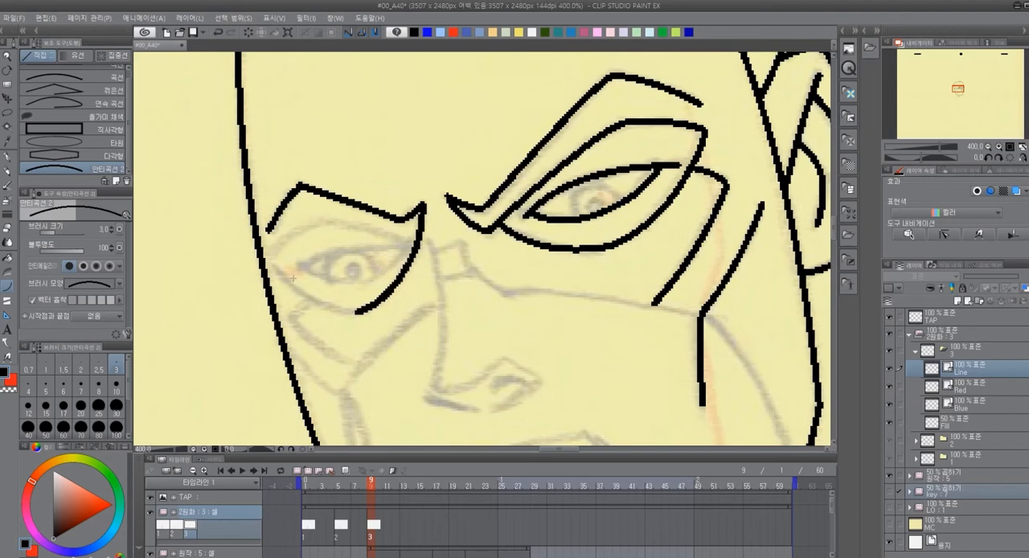
{"action": "left_click_drag", "start_coordinate": [270, 262], "coordinate": [354, 312]}
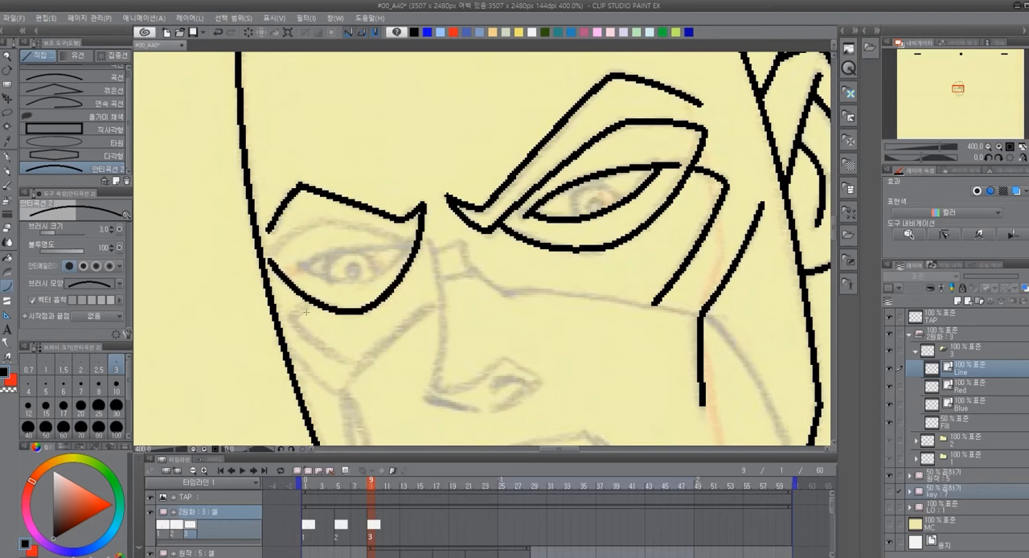
{"action": "mouse_move", "coordinate": [270, 259]}
{"action": "left_mouse_down"}
{"action": "mouse_move", "coordinate": [334, 222]}
{"action": "mouse_move", "coordinate": [417, 244]}
{"action": "left_mouse_up"}
{"action": "left_click", "coordinate": [287, 221]}
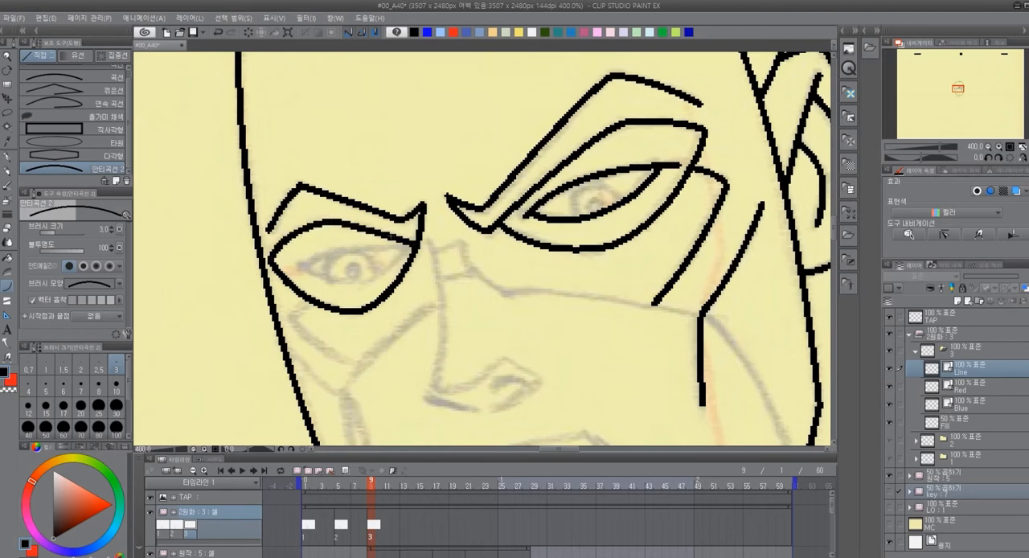
Trace the upper and lower lids inside the socket of the far-side eye
{"action": "left_click_drag", "start_coordinate": [300, 267], "coordinate": [415, 245]}
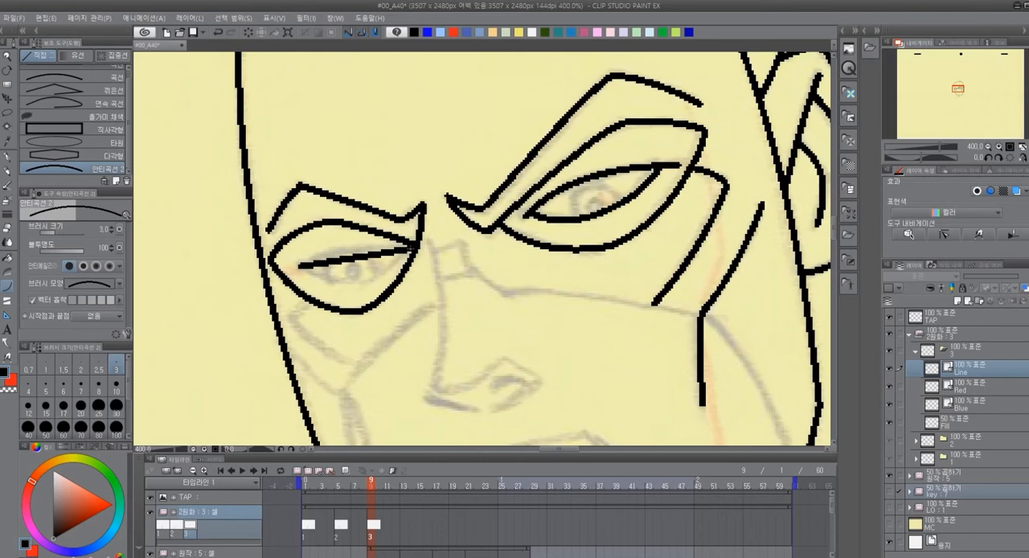
{"action": "left_click", "coordinate": [338, 245]}
{"action": "mouse_move", "coordinate": [304, 264]}
{"action": "left_mouse_down"}
{"action": "mouse_move", "coordinate": [359, 282]}
{"action": "mouse_move", "coordinate": [411, 248]}
{"action": "left_mouse_up"}
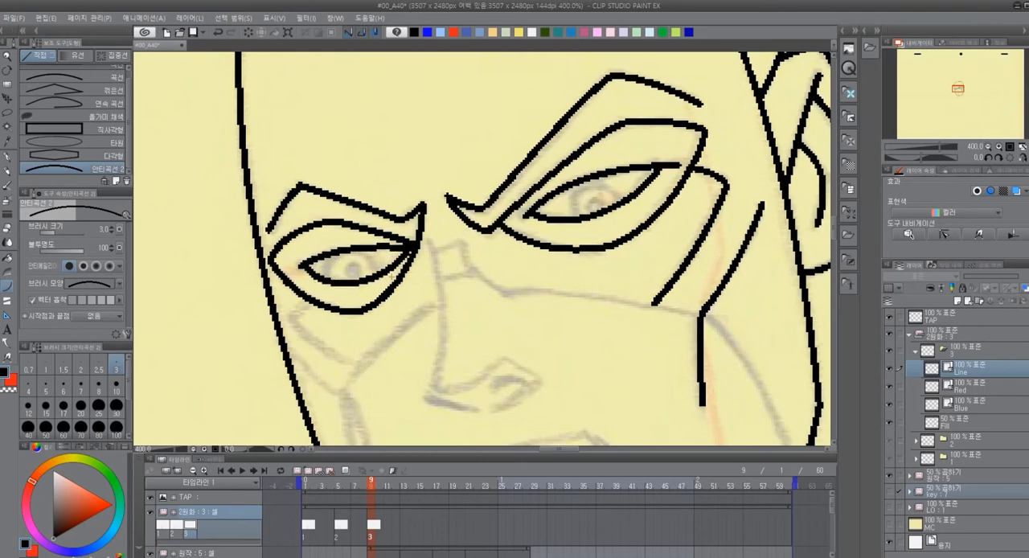
Draw the iris and pupil of both eyes freehand in black with the Pen tool
{"action": "left_click_drag", "start_coordinate": [667, 280], "coordinate": [588, 306]}
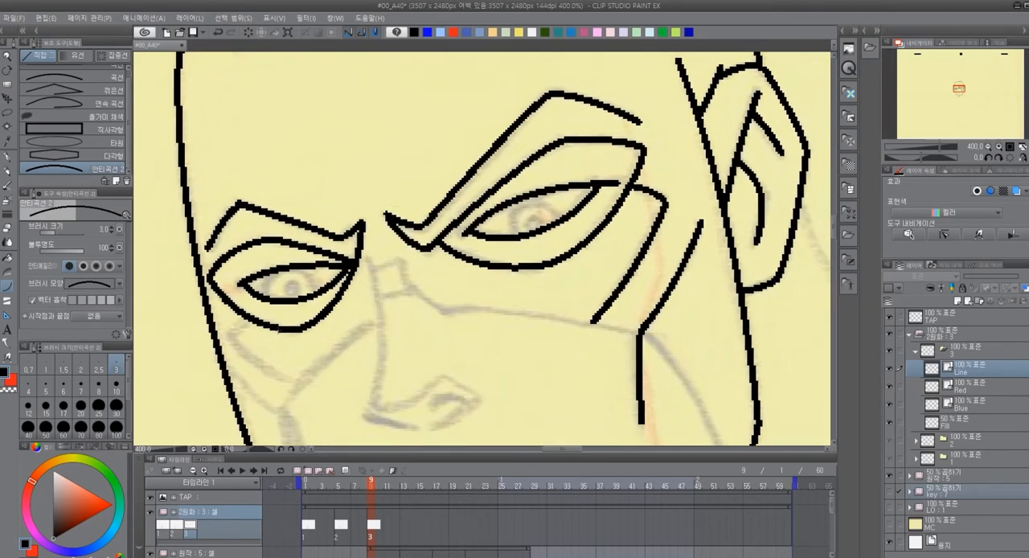
{"action": "scroll", "coordinate": [361, 339], "scroll_direction": "up", "scroll_amount": 2}
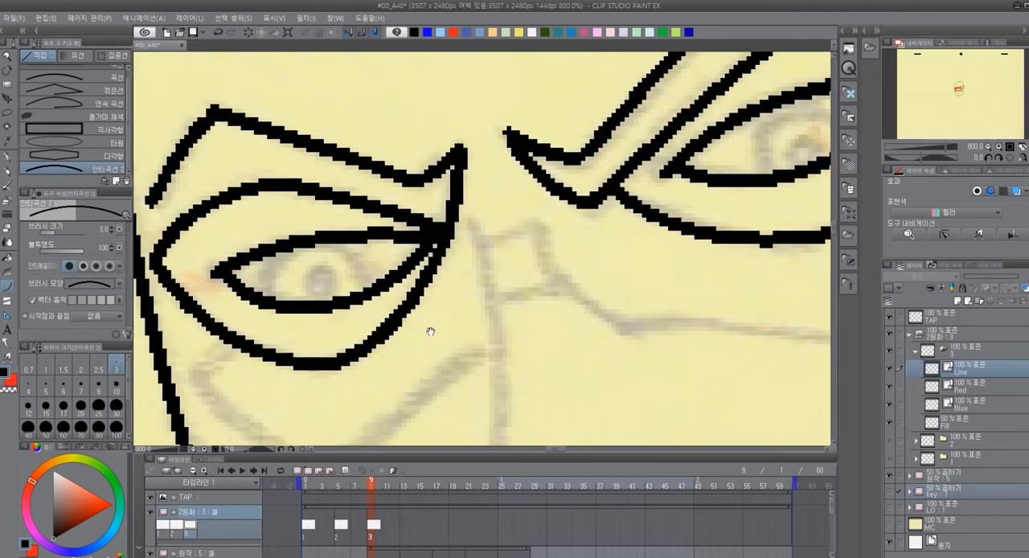
{"action": "key", "text": "p"}
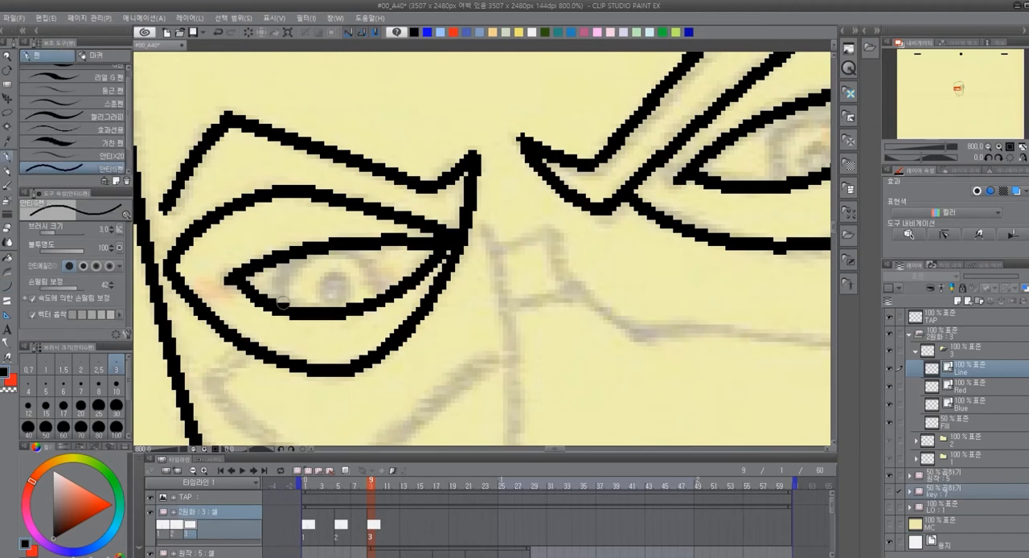
{"action": "mouse_move", "coordinate": [279, 306]}
{"action": "left_mouse_down"}
{"action": "mouse_move", "coordinate": [321, 252]}
{"action": "mouse_move", "coordinate": [381, 298]}
{"action": "left_mouse_up"}
{"action": "mouse_move", "coordinate": [484, 334]}
{"action": "left_mouse_down"}
{"action": "mouse_move", "coordinate": [476, 361]}
{"action": "mouse_move", "coordinate": [415, 354]}
{"action": "left_mouse_up"}
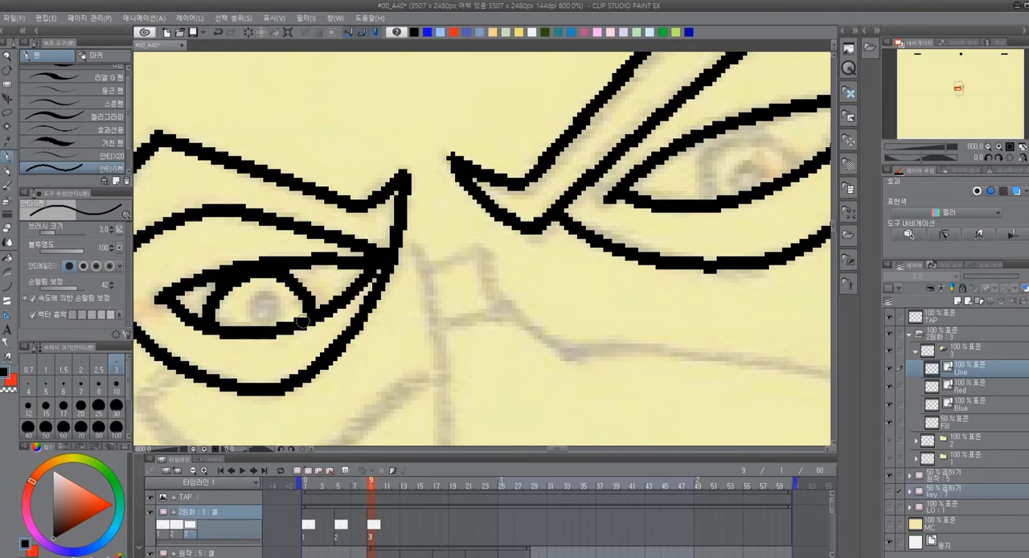
{"action": "key", "text": "ctrl+z"}
{"action": "mouse_move", "coordinate": [209, 322]}
{"action": "left_mouse_down"}
{"action": "mouse_move", "coordinate": [295, 279]}
{"action": "mouse_move", "coordinate": [318, 323]}
{"action": "left_mouse_up"}
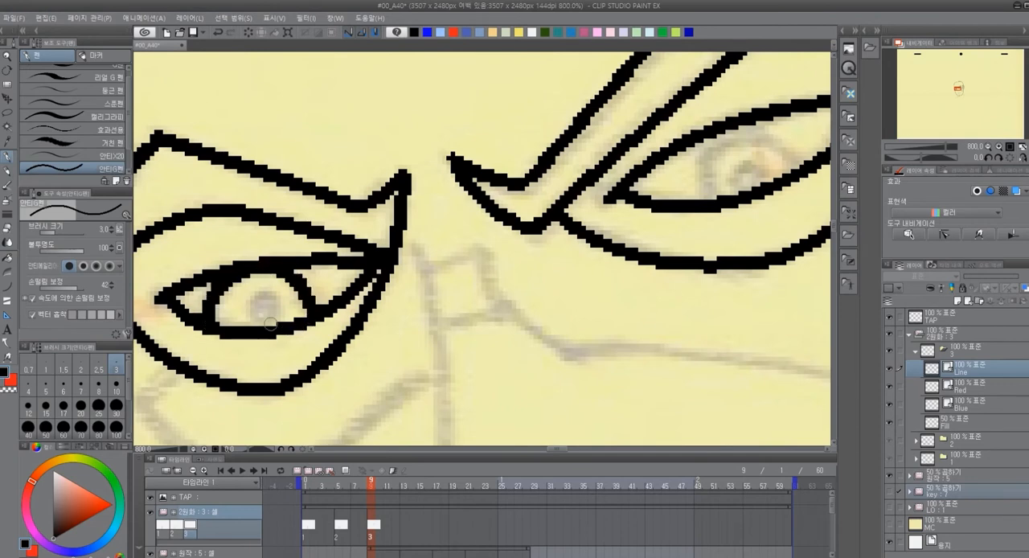
{"action": "mouse_move", "coordinate": [244, 326]}
{"action": "left_mouse_down"}
{"action": "mouse_move", "coordinate": [264, 301]}
{"action": "mouse_move", "coordinate": [275, 323]}
{"action": "mouse_move", "coordinate": [280, 309]}
{"action": "mouse_move", "coordinate": [278, 327]}
{"action": "left_mouse_up"}
{"action": "key", "text": "ctrl+z"}
{"action": "left_click_drag", "start_coordinate": [704, 239], "coordinate": [501, 320]}
{"action": "mouse_move", "coordinate": [501, 281]}
{"action": "left_mouse_down"}
{"action": "mouse_move", "coordinate": [502, 239]}
{"action": "mouse_move", "coordinate": [582, 230]}
{"action": "mouse_move", "coordinate": [592, 255]}
{"action": "mouse_move", "coordinate": [549, 277]}
{"action": "left_mouse_up"}
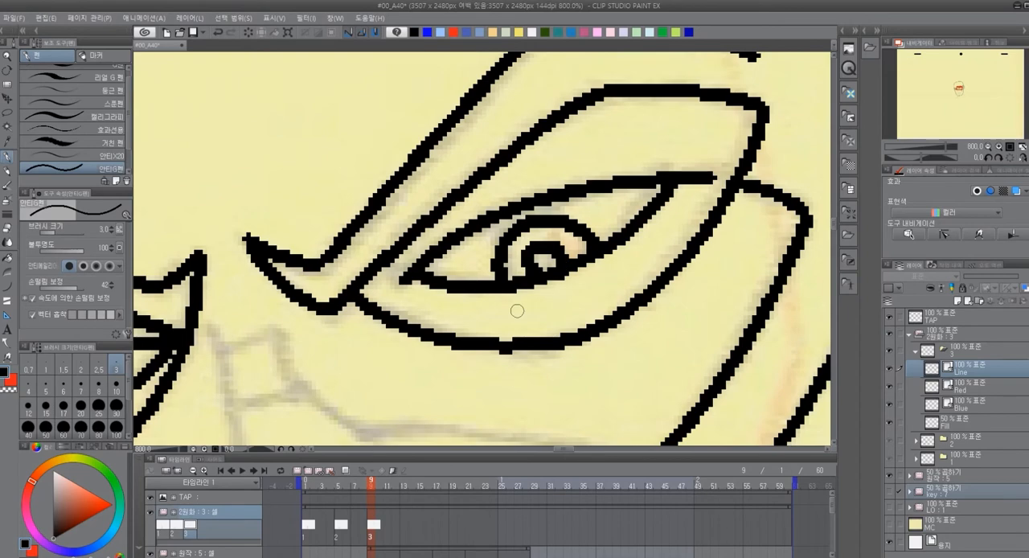
Trace the nose bridge down to the tip and the short line of its base with the curve tool
{"action": "scroll", "coordinate": [517, 311], "scroll_direction": "down", "scroll_amount": 10}
{"action": "scroll", "coordinate": [579, 338], "scroll_direction": "up", "scroll_amount": 6}
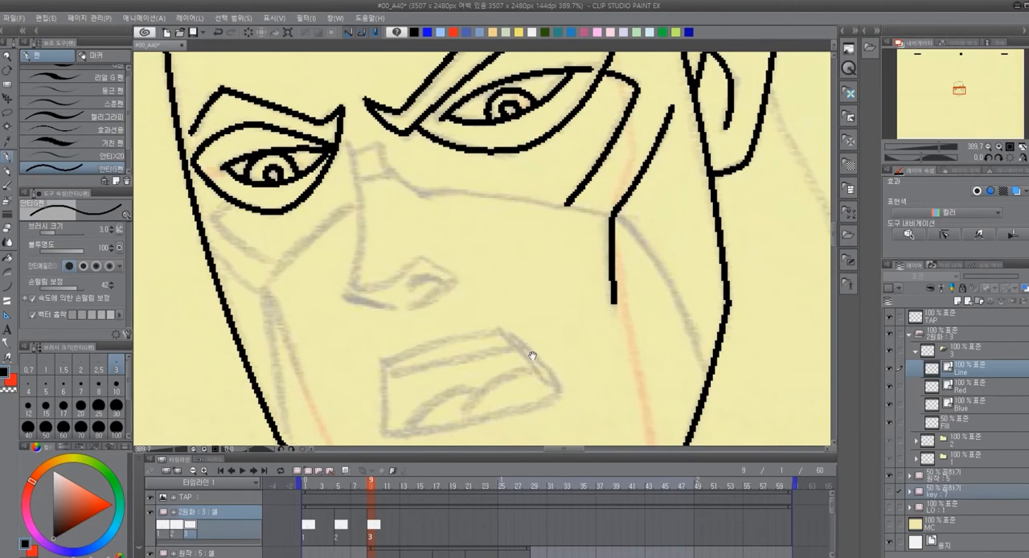
{"action": "key", "text": "u"}
{"action": "mouse_move", "coordinate": [347, 138]}
{"action": "left_mouse_down"}
{"action": "mouse_move", "coordinate": [349, 292]}
{"action": "mouse_move", "coordinate": [400, 307]}
{"action": "left_mouse_up"}
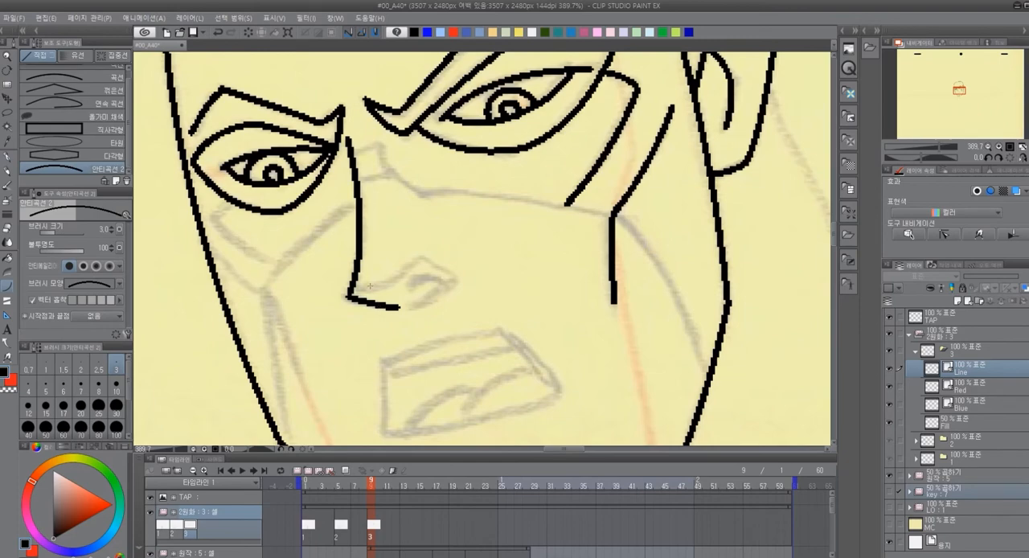
{"action": "left_click_drag", "start_coordinate": [478, 338], "coordinate": [426, 369]}
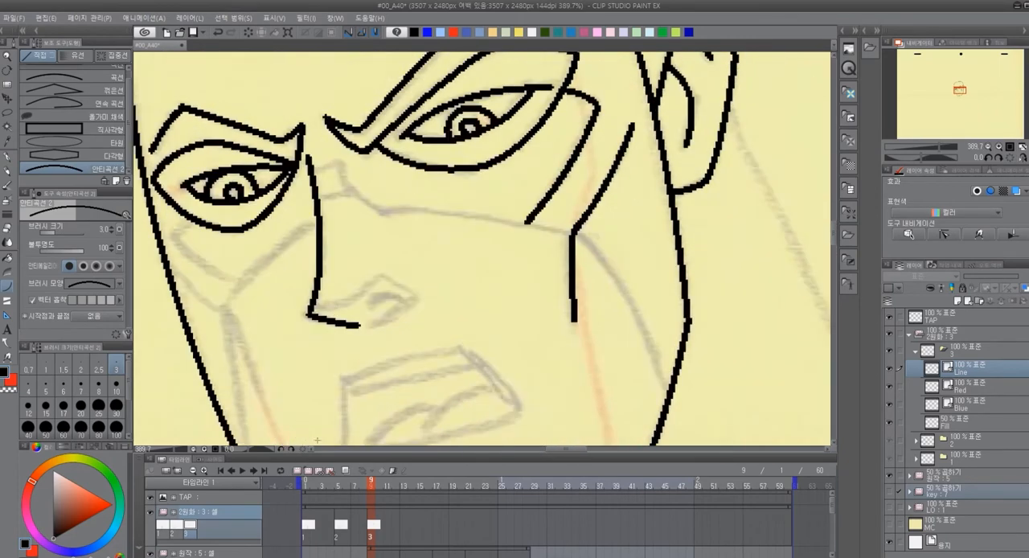
{"action": "scroll", "coordinate": [442, 283], "scroll_direction": "down", "scroll_amount": 9}
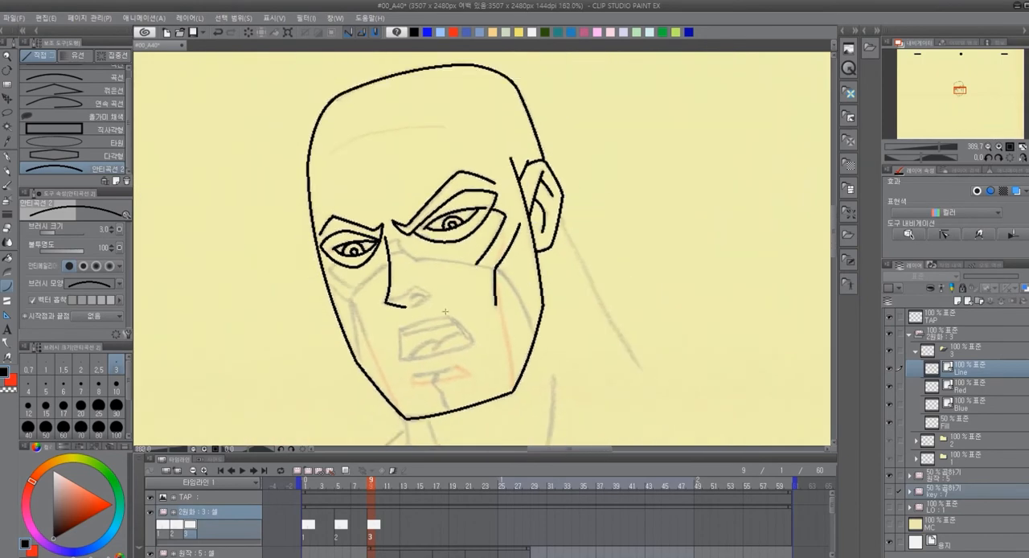
{"action": "scroll", "coordinate": [446, 348], "scroll_direction": "up", "scroll_amount": 2}
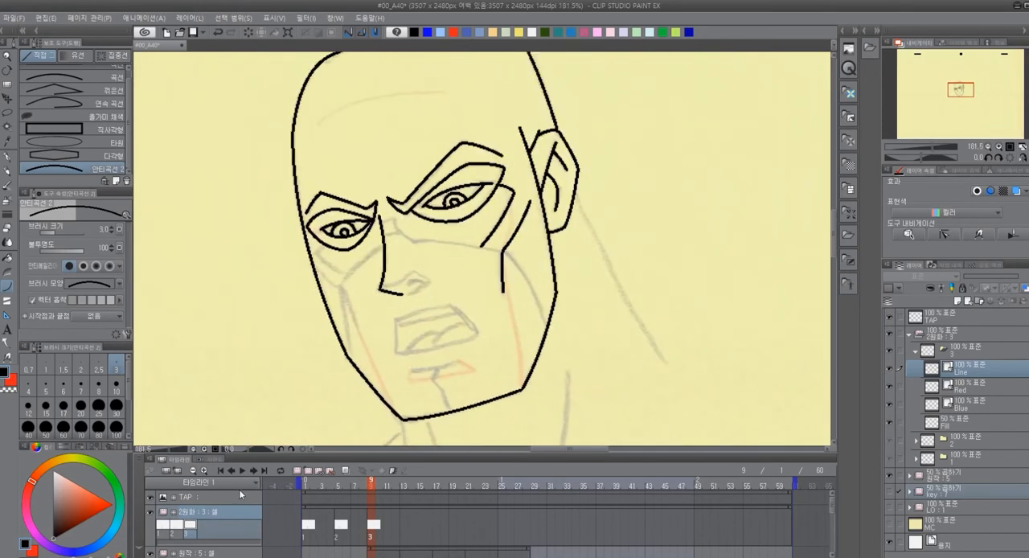
Switch the key folder's visibility on and off to compare the traced head with the key drawing, leaving the folder shown
{"action": "left_click", "coordinate": [888, 492]}
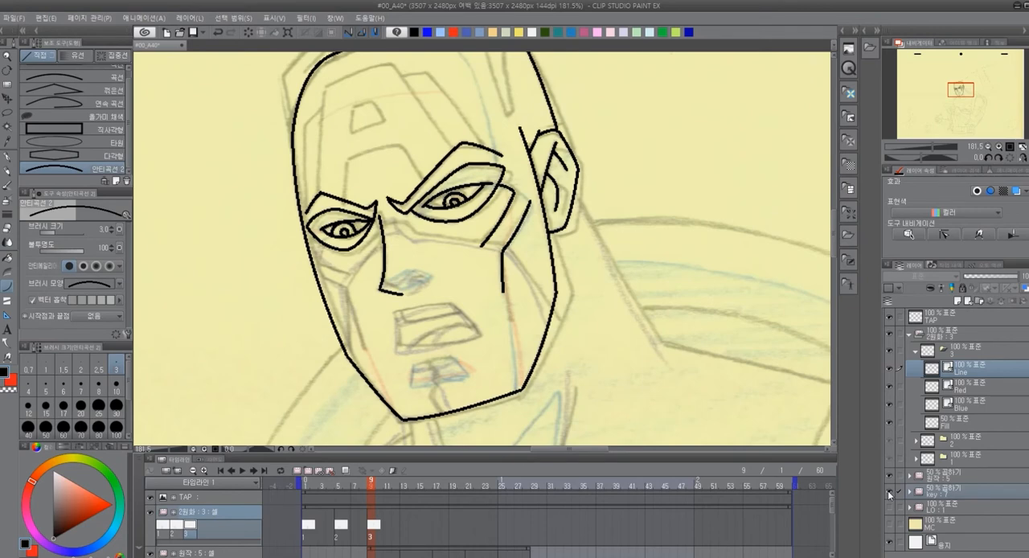
{"action": "left_click", "coordinate": [888, 491]}
{"action": "left_click", "coordinate": [887, 491]}
{"action": "left_click", "coordinate": [888, 491]}
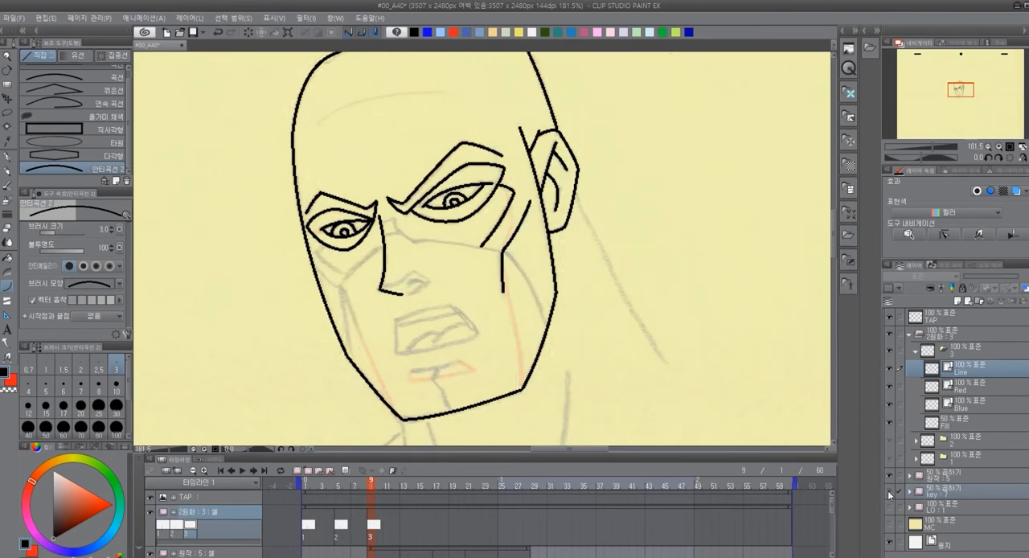
{"action": "left_click", "coordinate": [887, 490]}
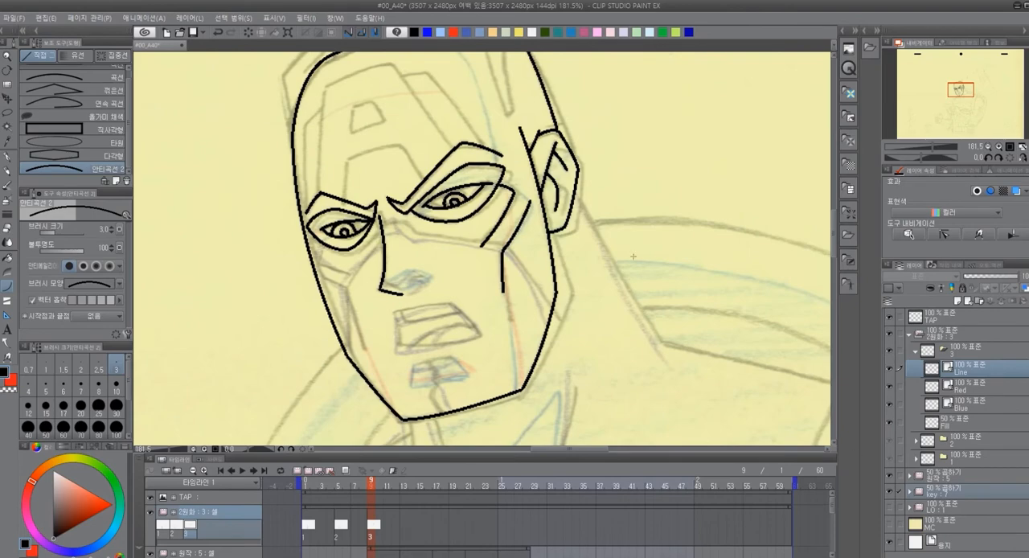
{"action": "scroll", "coordinate": [623, 250], "scroll_direction": "down", "scroll_amount": 1}
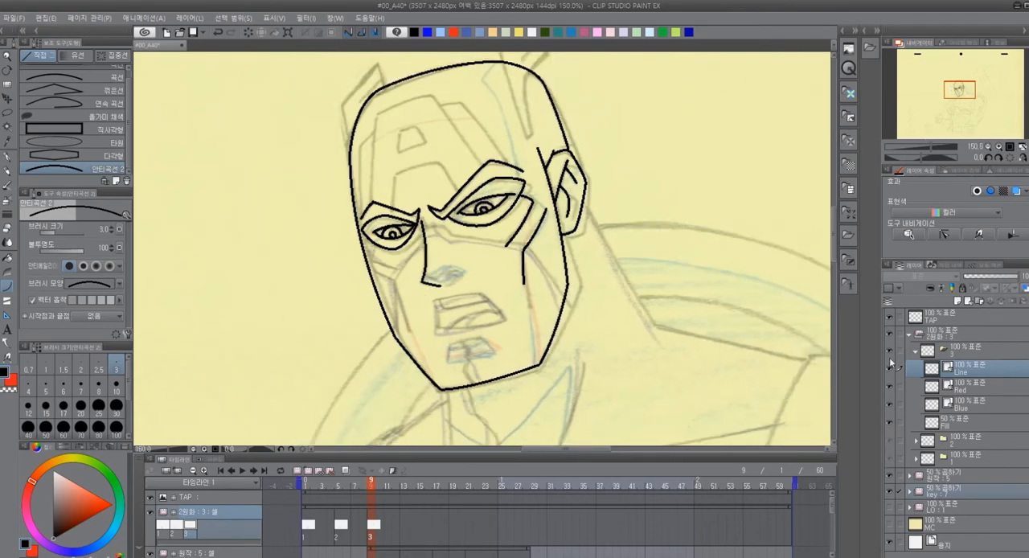
Hide the 원작 folder to check the traced head against the full-figure key drawing, and finish with key hidden and 원작 shown
{"action": "left_click", "coordinate": [888, 476]}
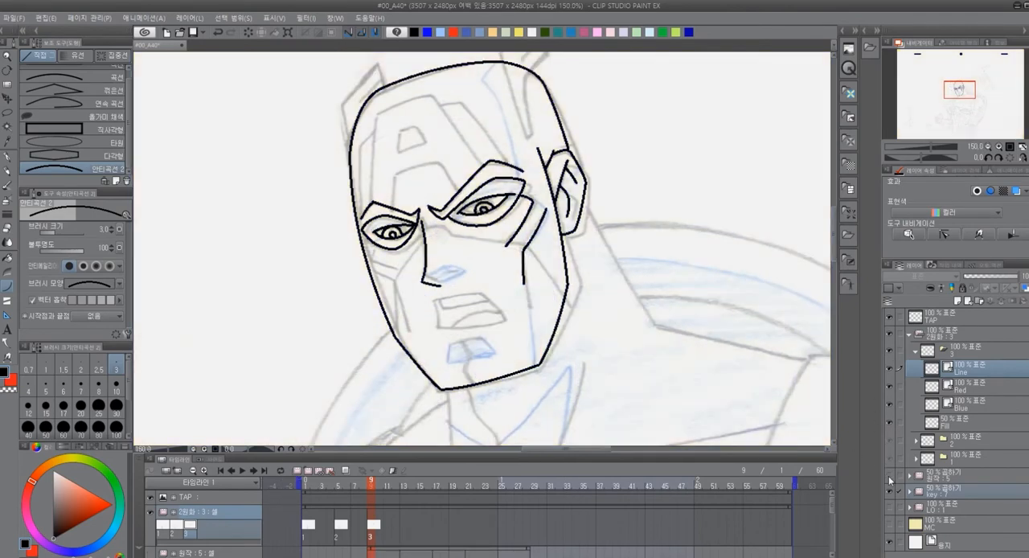
{"action": "scroll", "coordinate": [570, 250], "scroll_direction": "down", "scroll_amount": 4}
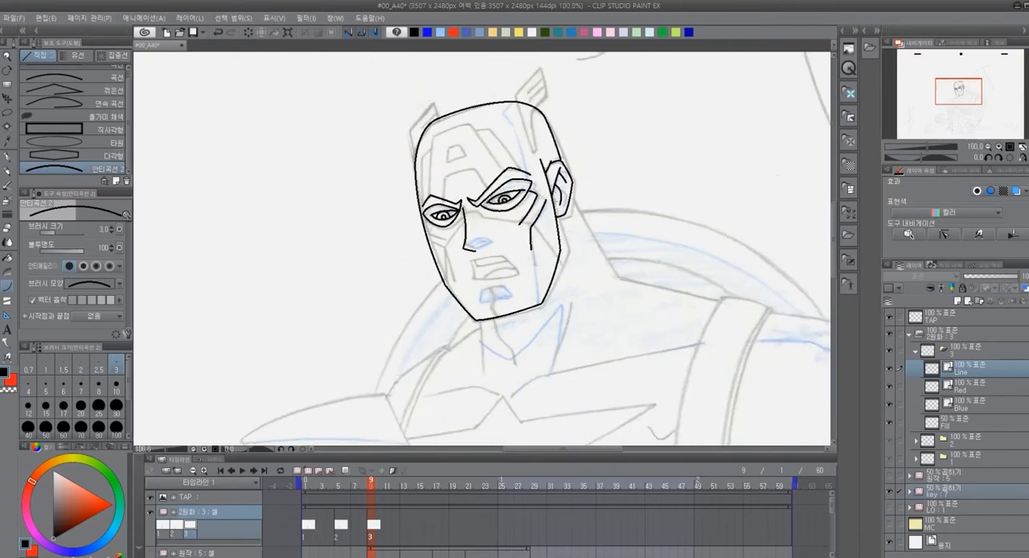
{"action": "scroll", "coordinate": [570, 250], "scroll_direction": "down", "scroll_amount": 2}
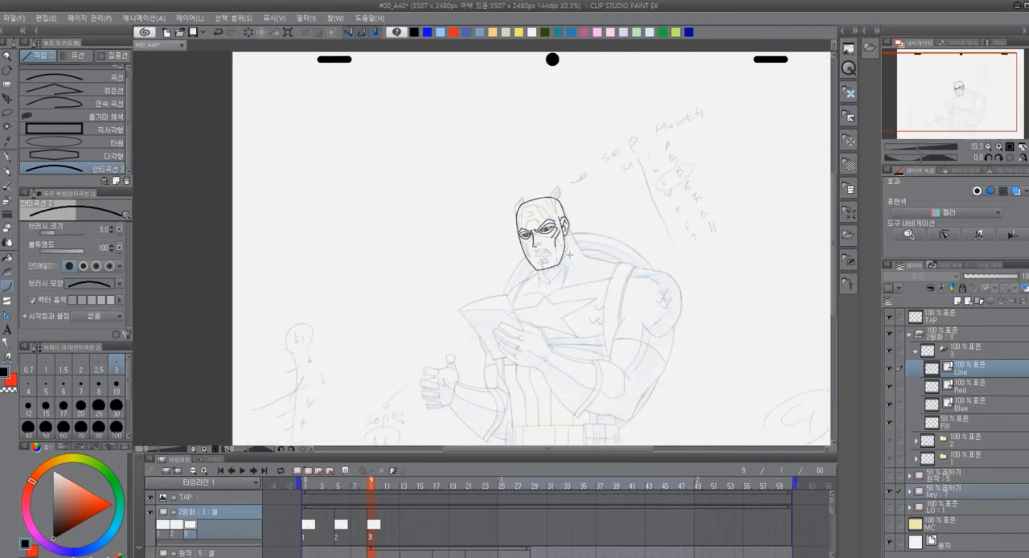
{"action": "scroll", "coordinate": [573, 248], "scroll_direction": "up", "scroll_amount": 2}
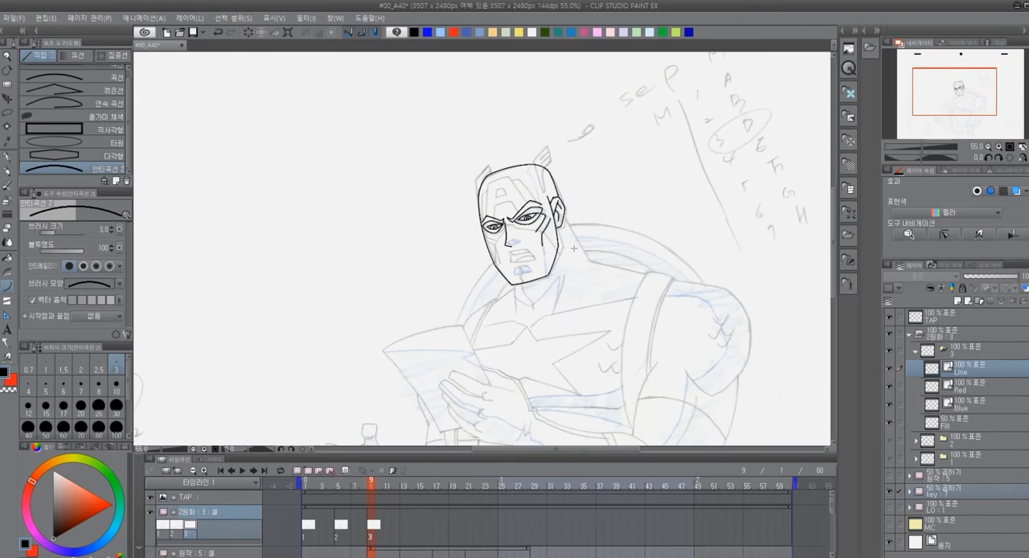
{"action": "left_click", "coordinate": [888, 489]}
{"action": "left_click", "coordinate": [887, 474]}
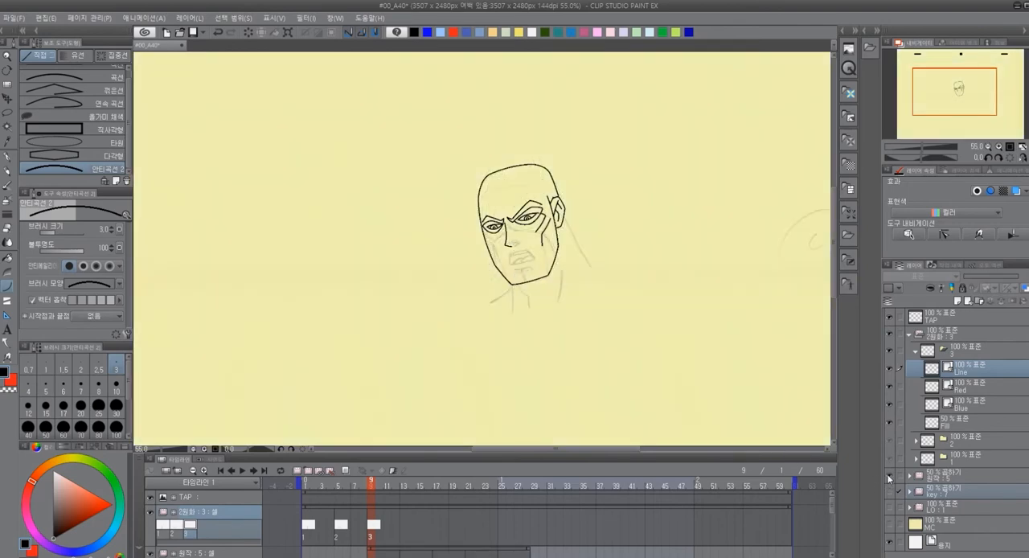
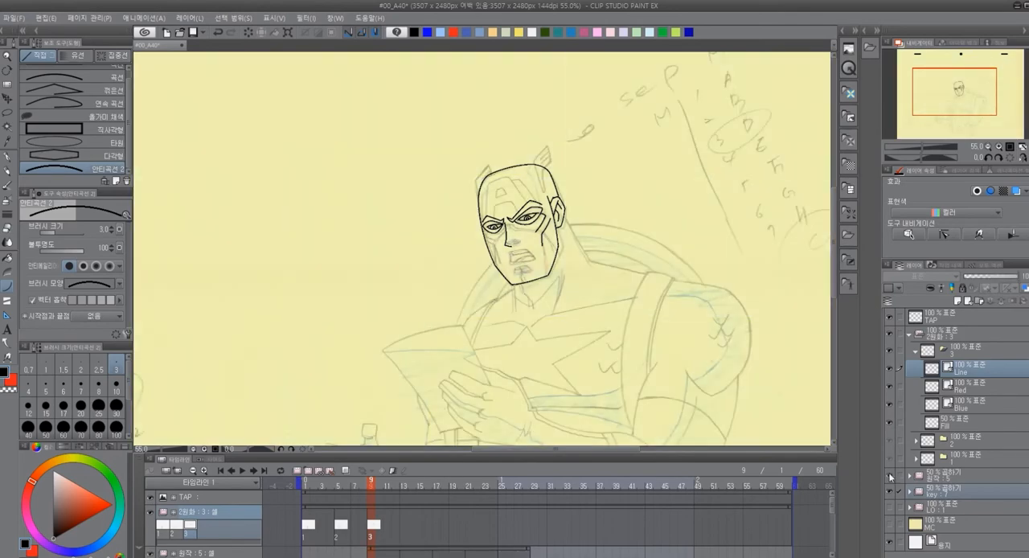
Hide the key folder so that only the 원작 drawing remains as the tracing guide for the face
{"action": "scroll", "coordinate": [562, 127], "scroll_direction": "up", "scroll_amount": 1}
{"action": "scroll", "coordinate": [534, 217], "scroll_direction": "up", "scroll_amount": 3}
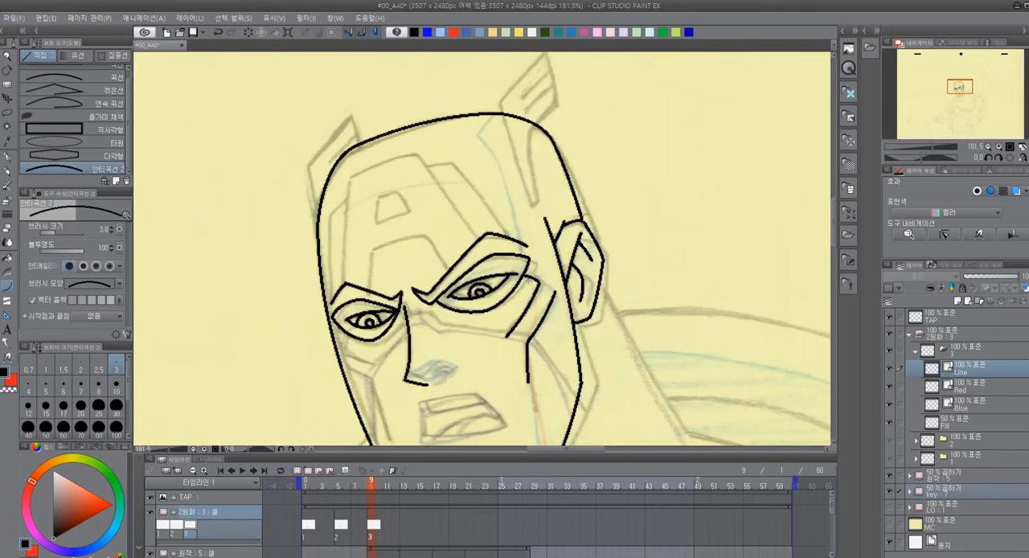
{"action": "scroll", "coordinate": [542, 347], "scroll_direction": "down", "scroll_amount": 2}
{"action": "scroll", "coordinate": [541, 347], "scroll_direction": "up", "scroll_amount": 2}
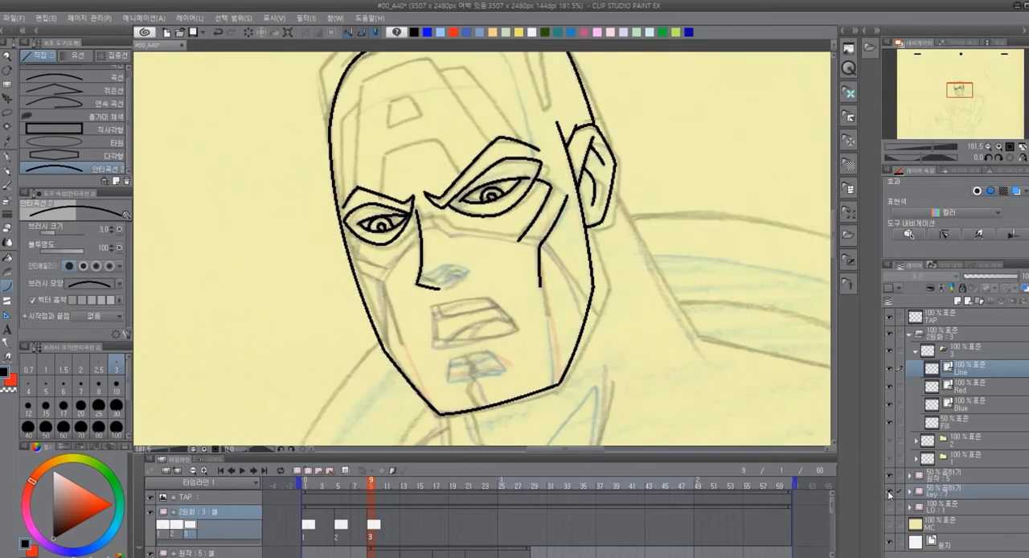
{"action": "left_click", "coordinate": [889, 492]}
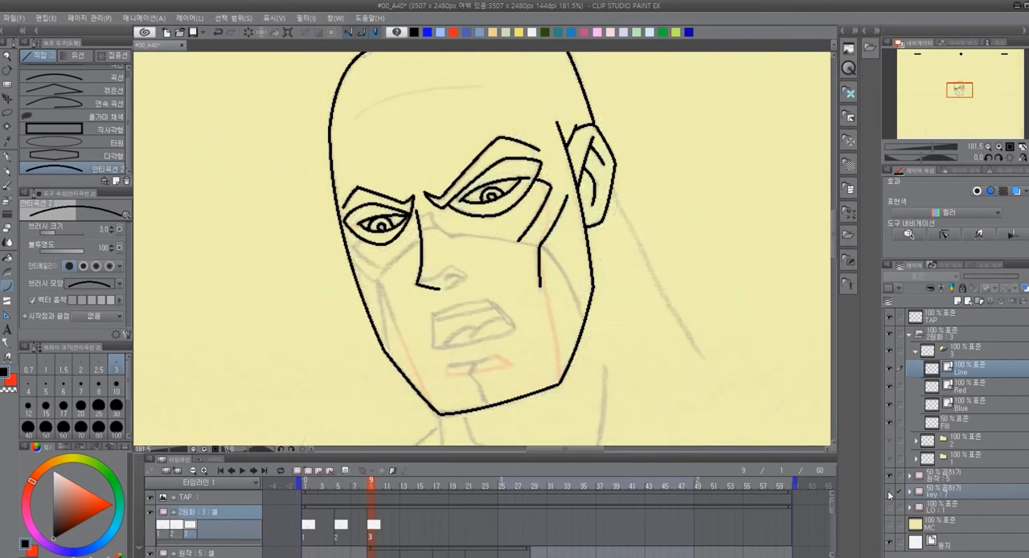
{"action": "scroll", "coordinate": [513, 325], "scroll_direction": "up", "scroll_amount": 2}
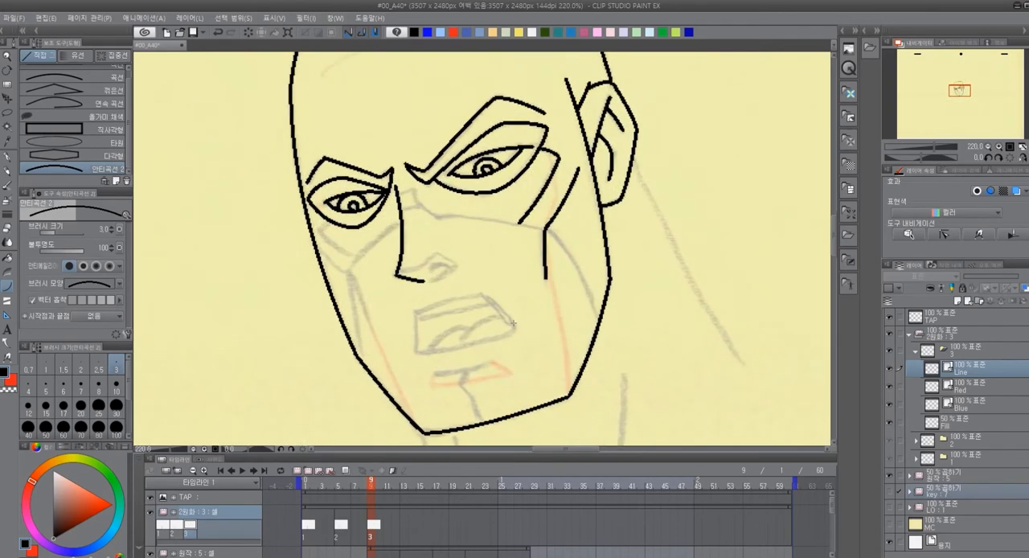
{"action": "scroll", "coordinate": [513, 323], "scroll_direction": "down", "scroll_amount": 2}
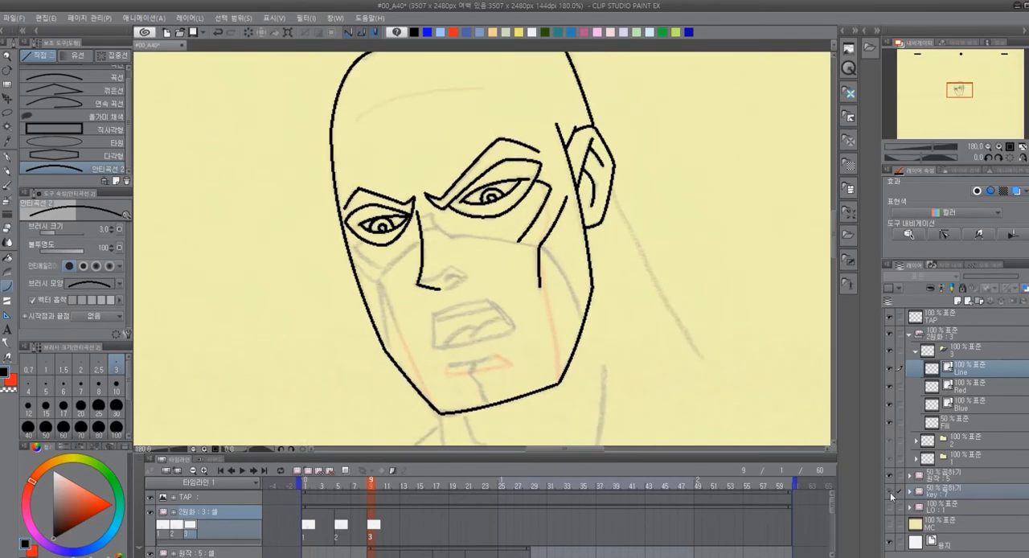
{"action": "left_click", "coordinate": [891, 492]}
{"action": "scroll", "coordinate": [495, 288], "scroll_direction": "up", "scroll_amount": 5}
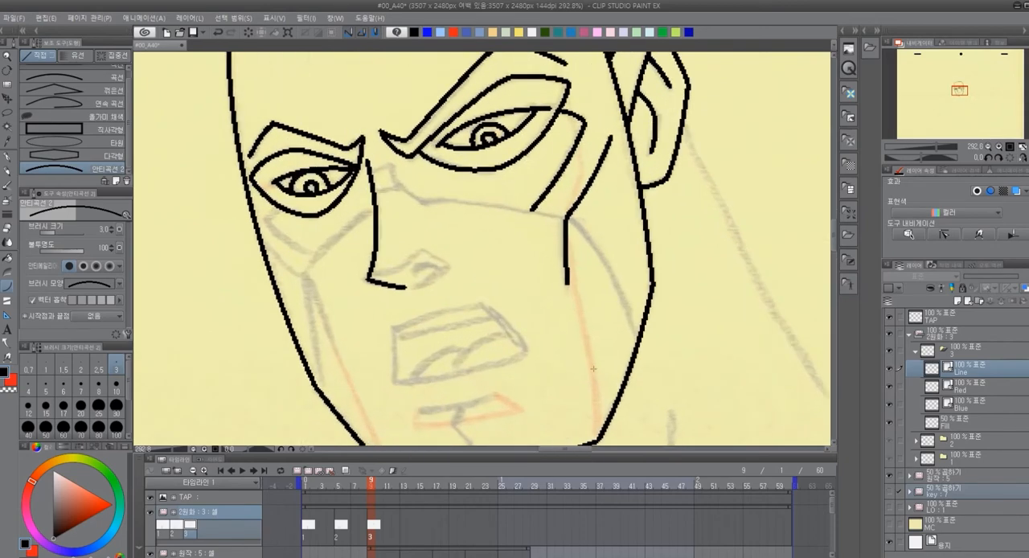
Trace the mask's lower edge in black from the nose bridge across both cheeks to the face outline
{"action": "mouse_move", "coordinate": [377, 195]}
{"action": "left_mouse_down"}
{"action": "mouse_move", "coordinate": [401, 186]}
{"action": "mouse_move", "coordinate": [425, 201]}
{"action": "mouse_move", "coordinate": [572, 218]}
{"action": "mouse_move", "coordinate": [639, 342]}
{"action": "left_mouse_up"}
{"action": "left_click", "coordinate": [393, 188]}
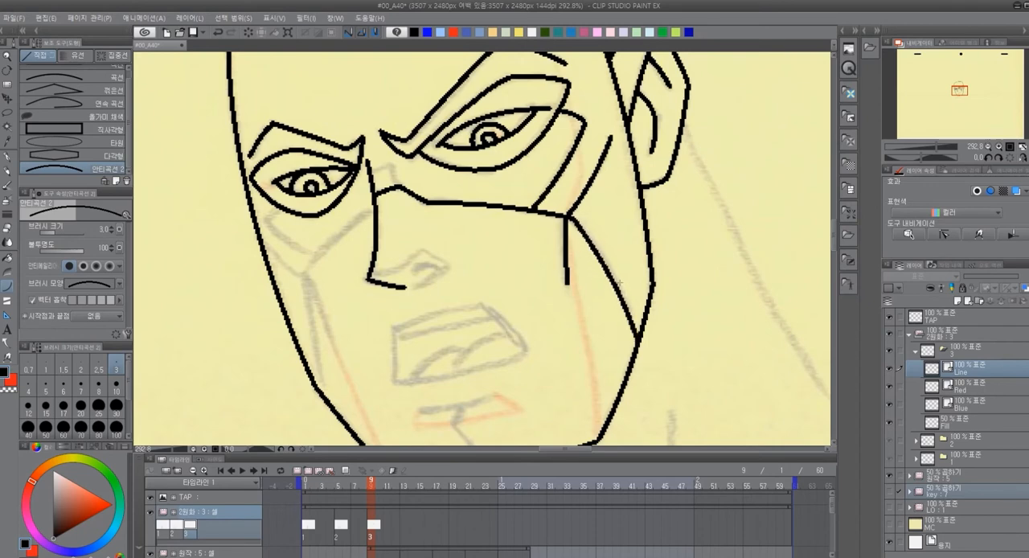
{"action": "left_click_drag", "start_coordinate": [372, 207], "coordinate": [304, 273]}
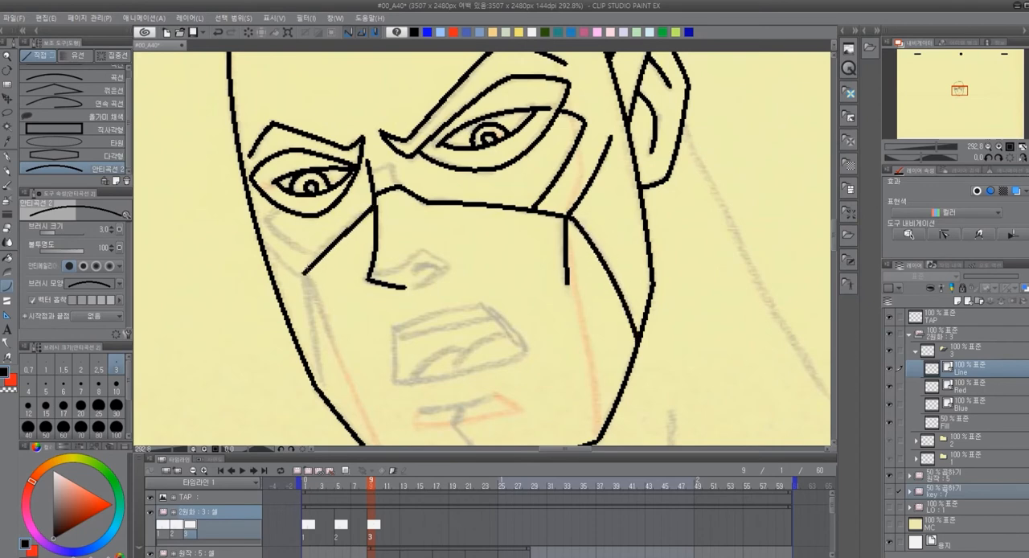
{"action": "left_click_drag", "start_coordinate": [263, 245], "coordinate": [304, 274]}
{"action": "left_click", "coordinate": [289, 268]}
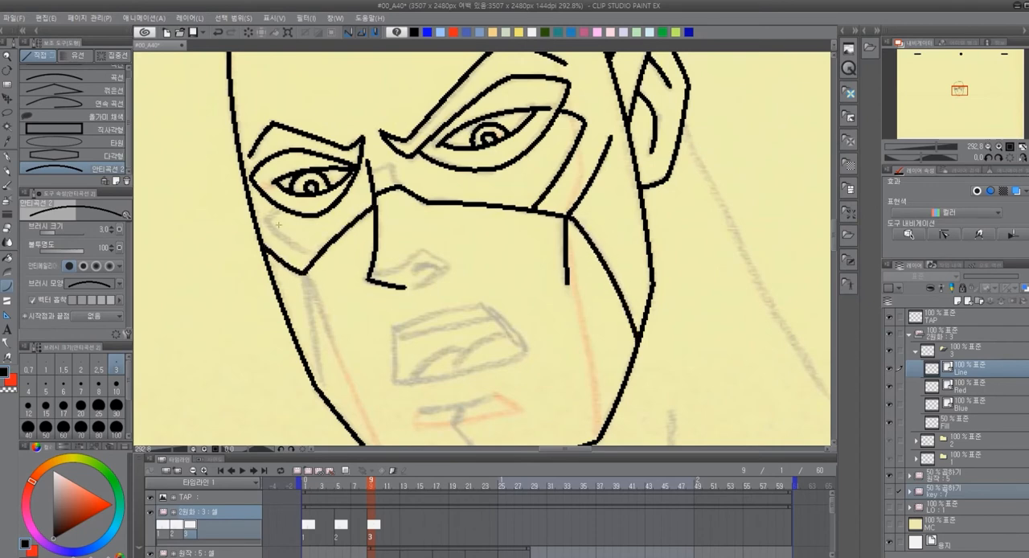
Trace the angular crease under the smaller eye in black, redoing the first attempt
{"action": "mouse_move", "coordinate": [277, 209]}
{"action": "left_mouse_down"}
{"action": "mouse_move", "coordinate": [269, 224]}
{"action": "mouse_move", "coordinate": [310, 252]}
{"action": "left_mouse_up"}
{"action": "left_click", "coordinate": [269, 218]}
{"action": "key", "text": "ctrl+z"}
{"action": "left_click_drag", "start_coordinate": [318, 254], "coordinate": [269, 222]}
{"action": "left_click", "coordinate": [285, 241]}
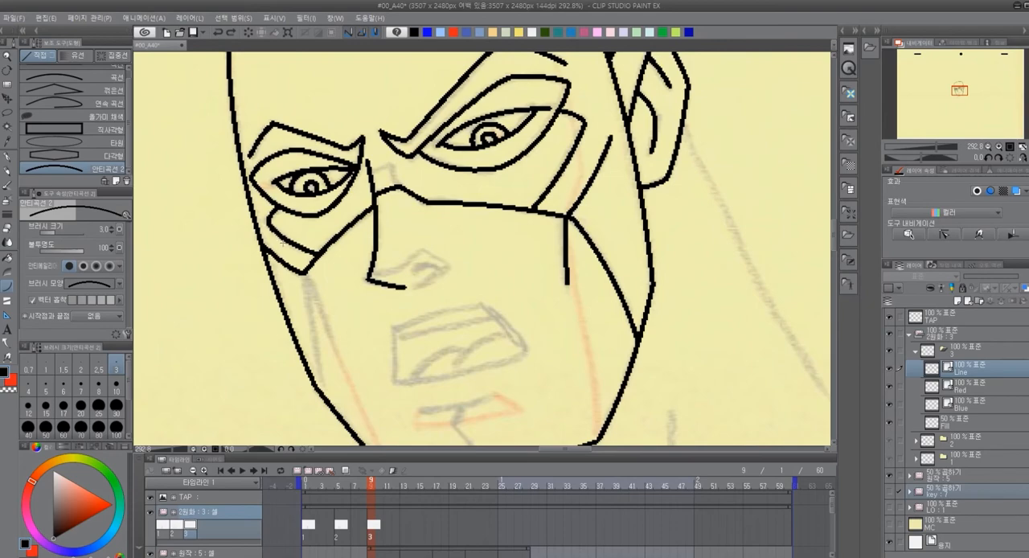
Trace the small box-shaped fold on the nose bridge between the eyes
{"action": "mouse_move", "coordinate": [372, 171]}
{"action": "left_mouse_down"}
{"action": "mouse_move", "coordinate": [394, 164]}
{"action": "mouse_move", "coordinate": [397, 188]}
{"action": "left_mouse_up"}
{"action": "left_click", "coordinate": [385, 167]}
{"action": "left_click", "coordinate": [396, 177]}
{"action": "left_click_drag", "start_coordinate": [534, 327], "coordinate": [512, 255]}
{"action": "key", "text": "ctrl+z"}
{"action": "left_click_drag", "start_coordinate": [372, 93], "coordinate": [377, 114]}
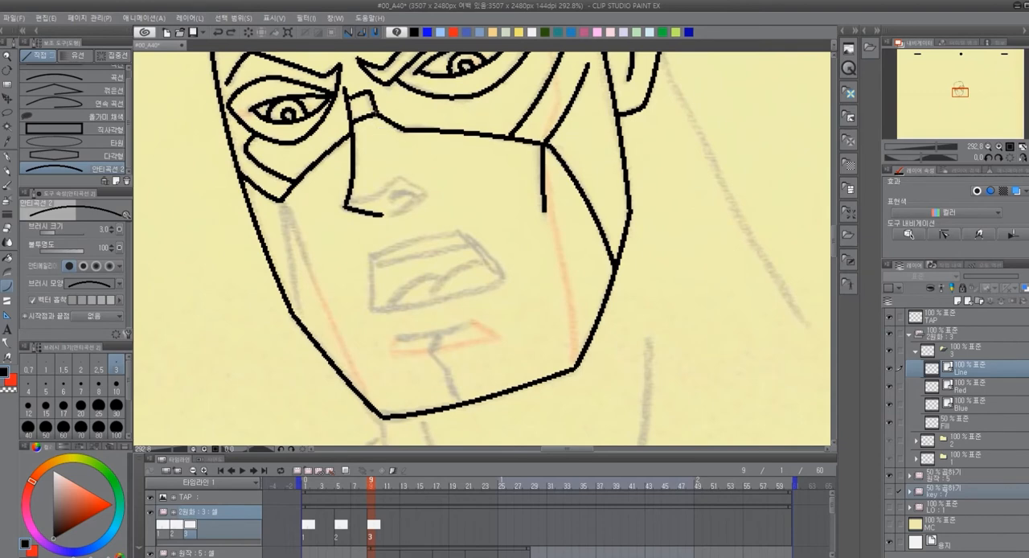
{"action": "left_click", "coordinate": [375, 104]}
Trace the nostril curve and the closed outline of the open mouth with the curve tool
{"action": "left_click_drag", "start_coordinate": [388, 199], "coordinate": [417, 198]}
{"action": "left_click", "coordinate": [404, 191]}
{"action": "left_click_drag", "start_coordinate": [373, 256], "coordinate": [463, 234]}
{"action": "left_click", "coordinate": [415, 237]}
{"action": "left_click_drag", "start_coordinate": [374, 256], "coordinate": [373, 308]}
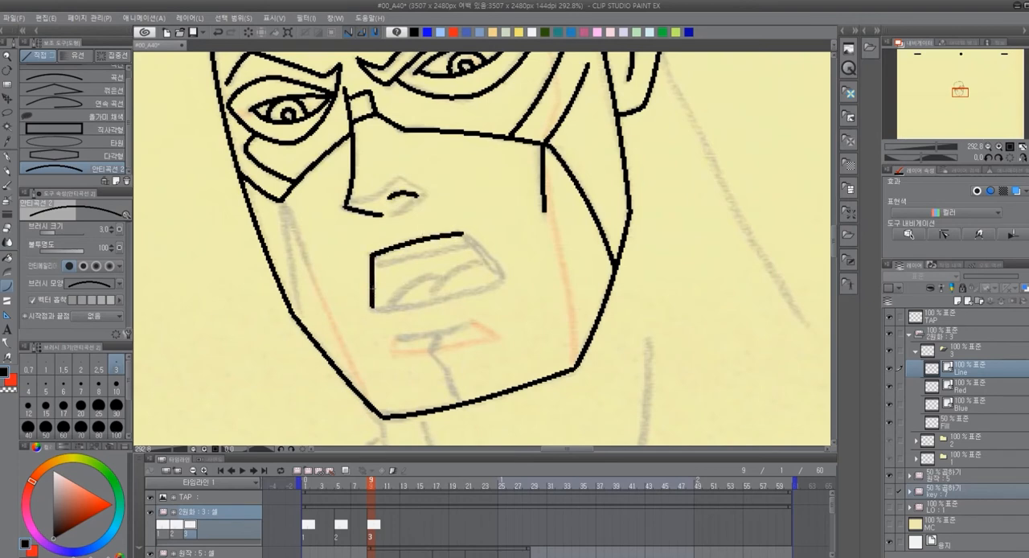
{"action": "mouse_move", "coordinate": [463, 234]}
{"action": "left_mouse_down"}
{"action": "mouse_move", "coordinate": [502, 281]}
{"action": "mouse_move", "coordinate": [500, 272]}
{"action": "mouse_move", "coordinate": [493, 287]}
{"action": "left_mouse_up"}
{"action": "left_click", "coordinate": [485, 253]}
{"action": "left_click", "coordinate": [505, 278]}
{"action": "left_click_drag", "start_coordinate": [373, 308], "coordinate": [437, 299]}
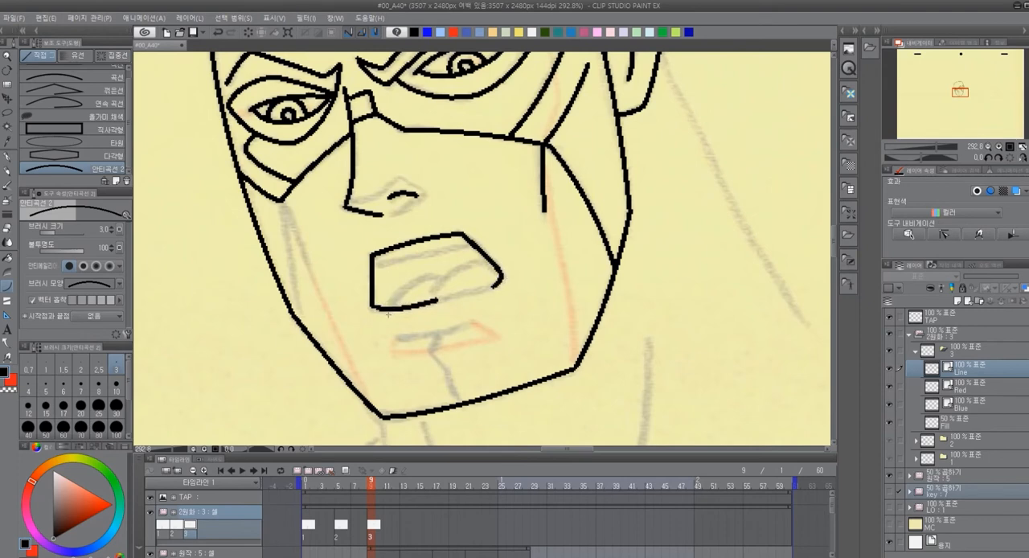
{"action": "left_click", "coordinate": [384, 314]}
{"action": "left_click_drag", "start_coordinate": [437, 300], "coordinate": [494, 286]}
{"action": "left_click", "coordinate": [471, 295]}
Trace the two tongue curves and the upper teeth line inside the mouth
{"action": "left_click_drag", "start_coordinate": [432, 291], "coordinate": [493, 281]}
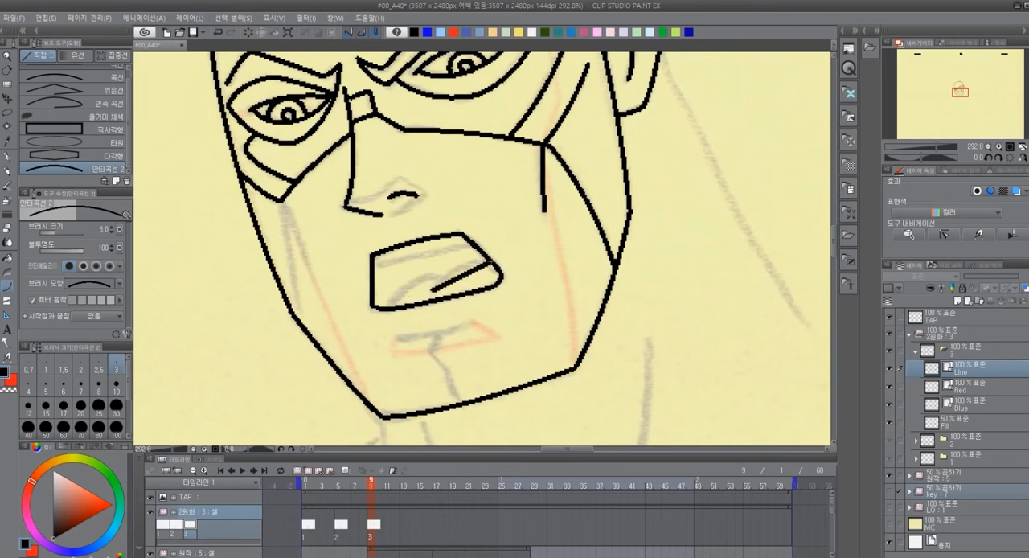
{"action": "left_click", "coordinate": [456, 262]}
{"action": "left_click_drag", "start_coordinate": [392, 305], "coordinate": [440, 279]}
{"action": "left_click", "coordinate": [411, 271]}
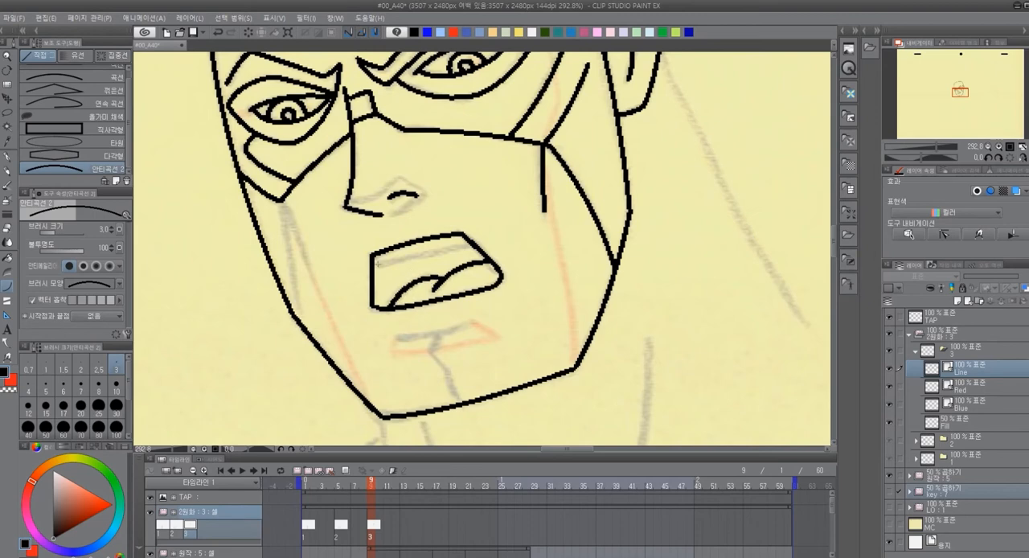
{"action": "left_click_drag", "start_coordinate": [373, 264], "coordinate": [471, 246]}
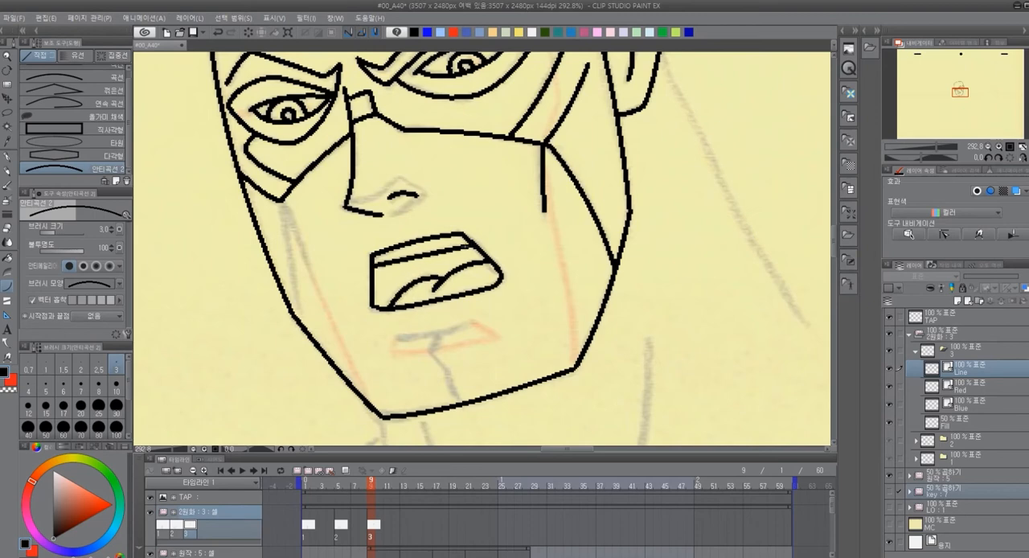
Trace the two cheek lines running down from the mask's corner on the far side of the face
{"action": "left_click_drag", "start_coordinate": [279, 197], "coordinate": [304, 326]}
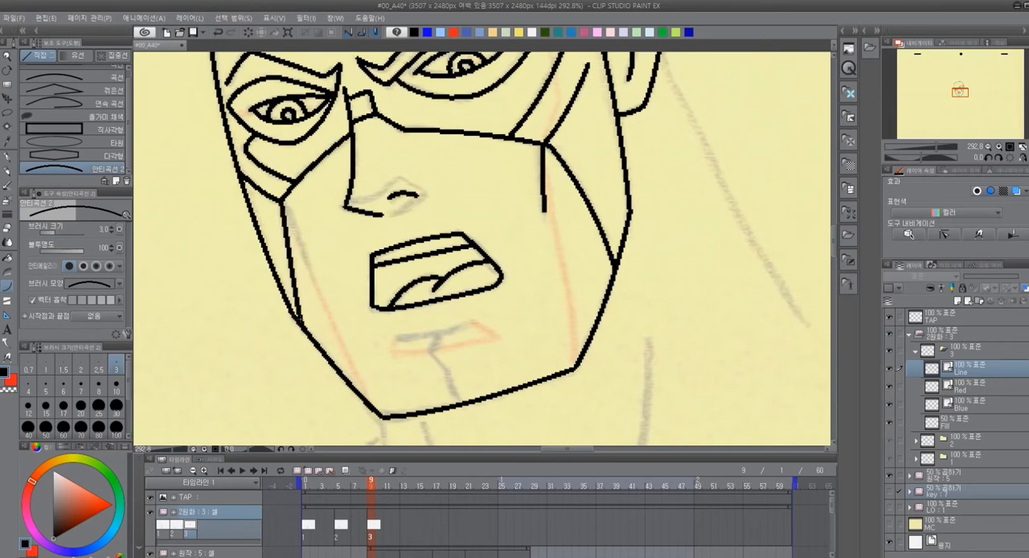
{"action": "left_click_drag", "start_coordinate": [282, 200], "coordinate": [312, 268]}
{"action": "left_click", "coordinate": [300, 235]}
Trace the line below the lower lip and the bent chin cleft down to the jaw
{"action": "left_click_drag", "start_coordinate": [635, 371], "coordinate": [595, 283]}
{"action": "mouse_move", "coordinate": [357, 250]}
{"action": "left_mouse_down"}
{"action": "mouse_move", "coordinate": [429, 237]}
{"action": "mouse_move", "coordinate": [393, 265]}
{"action": "mouse_move", "coordinate": [419, 311]}
{"action": "left_mouse_up"}
{"action": "left_click", "coordinate": [402, 247]}
{"action": "left_click", "coordinate": [393, 257]}
{"action": "left_click", "coordinate": [403, 277]}
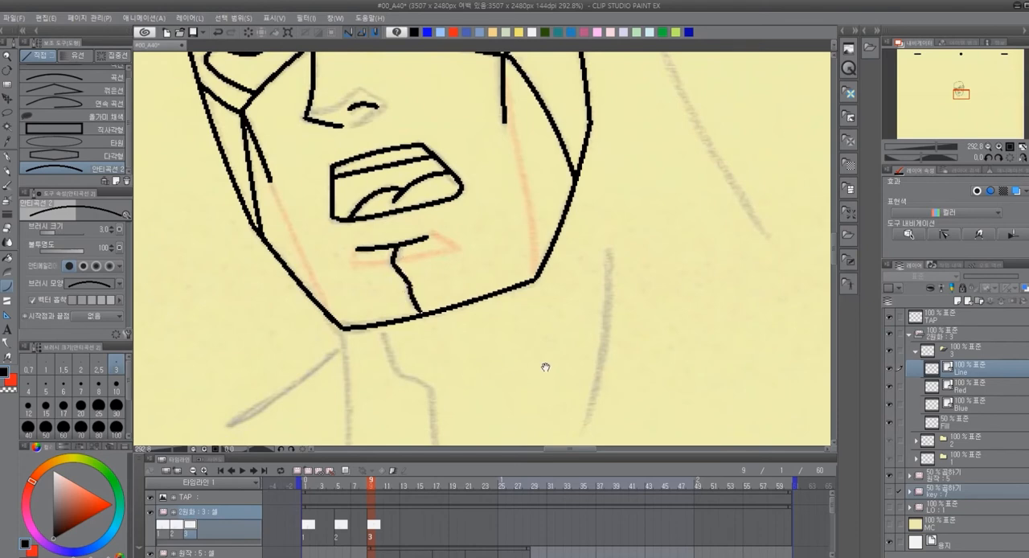
Trace the throat and neck lines, the shoulder line beside the chin, and the back of the neck below the ear
{"action": "left_click_drag", "start_coordinate": [616, 355], "coordinate": [548, 194]}
{"action": "mouse_move", "coordinate": [315, 170]}
{"action": "left_mouse_down"}
{"action": "mouse_move", "coordinate": [337, 213]}
{"action": "mouse_move", "coordinate": [364, 230]}
{"action": "mouse_move", "coordinate": [369, 288]}
{"action": "left_mouse_up"}
{"action": "left_click_drag", "start_coordinate": [538, 84], "coordinate": [516, 263]}
{"action": "left_click_drag", "start_coordinate": [274, 168], "coordinate": [277, 316]}
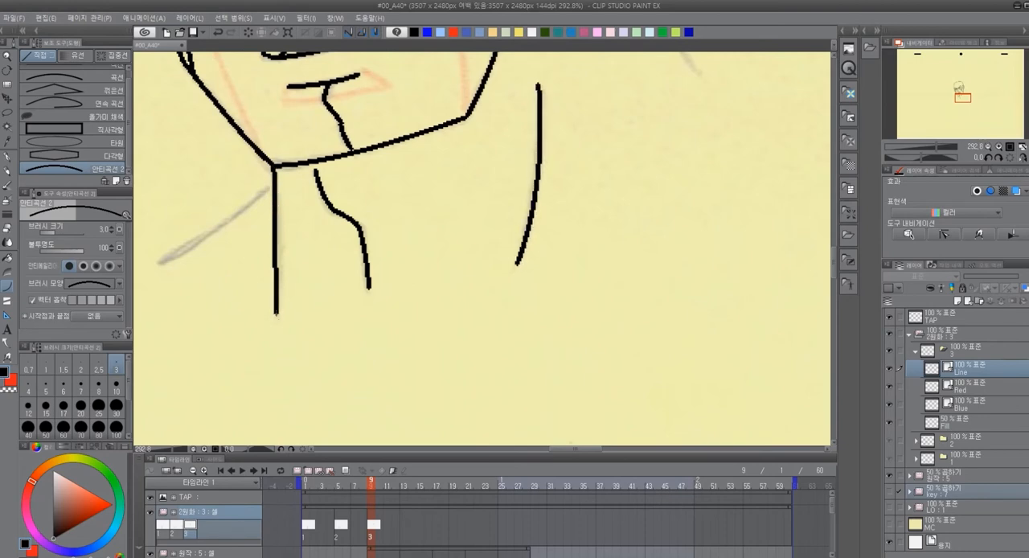
{"action": "mouse_move", "coordinate": [157, 260]}
{"action": "left_mouse_down"}
{"action": "mouse_move", "coordinate": [228, 216]}
{"action": "mouse_move", "coordinate": [273, 169]}
{"action": "left_mouse_up"}
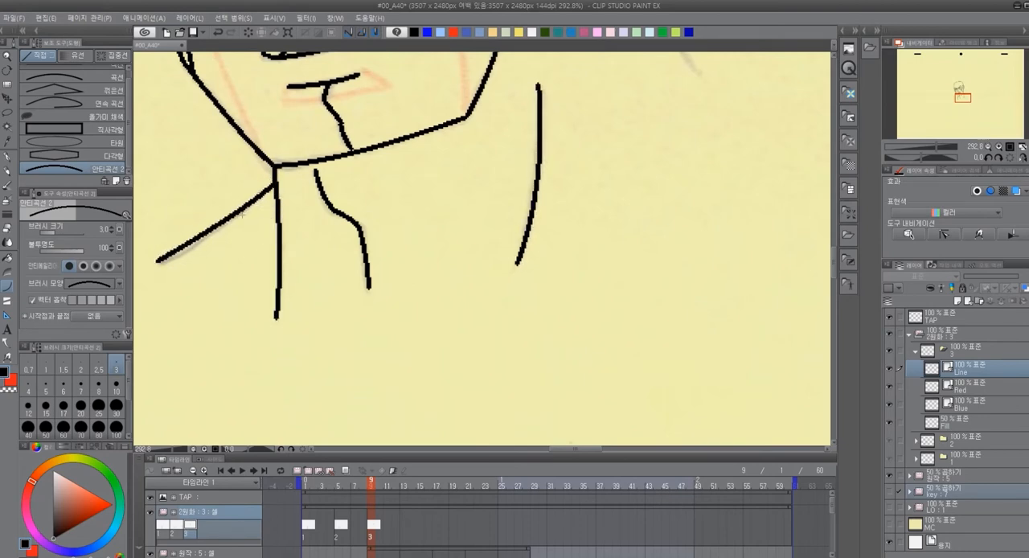
{"action": "mouse_move", "coordinate": [578, 150]}
{"action": "left_mouse_down"}
{"action": "mouse_move", "coordinate": [370, 400]}
{"action": "mouse_move", "coordinate": [363, 426]}
{"action": "left_mouse_up"}
{"action": "left_click_drag", "start_coordinate": [310, 100], "coordinate": [454, 371]}
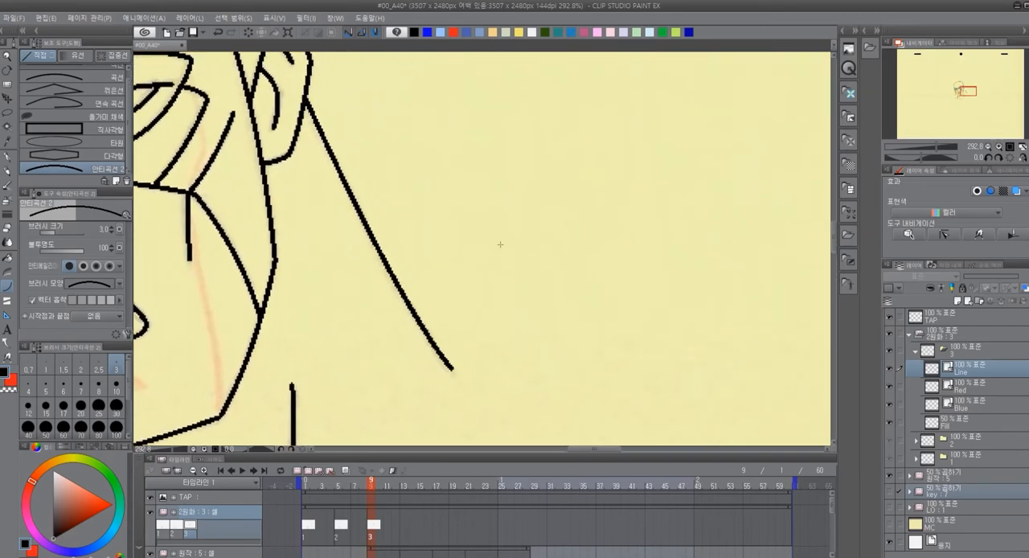
{"action": "scroll", "coordinate": [571, 285], "scroll_direction": "down", "scroll_amount": 4}
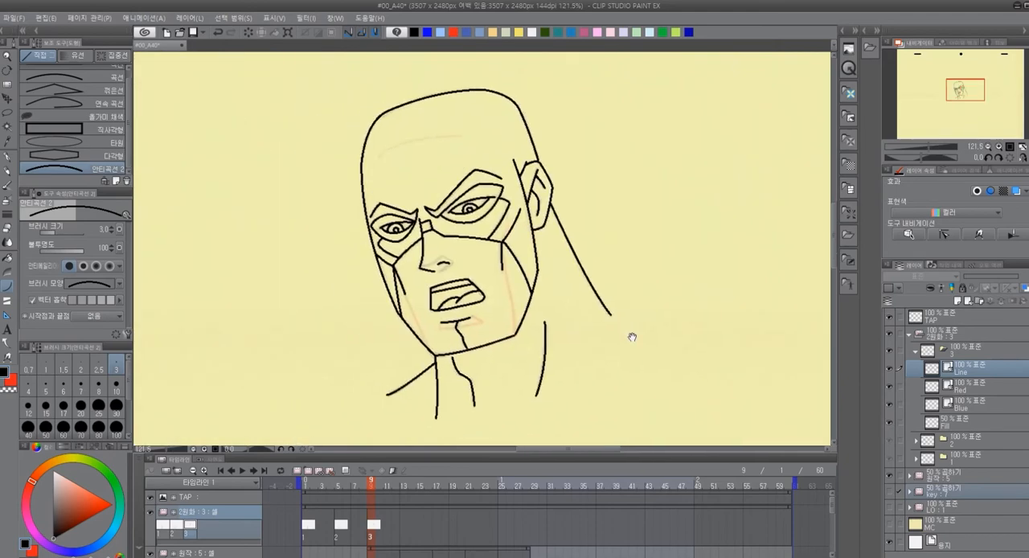
Draw the forehead guide curve in red on cel 3's Red layer with the curve tool
{"action": "scroll", "coordinate": [456, 171], "scroll_direction": "up", "scroll_amount": 2}
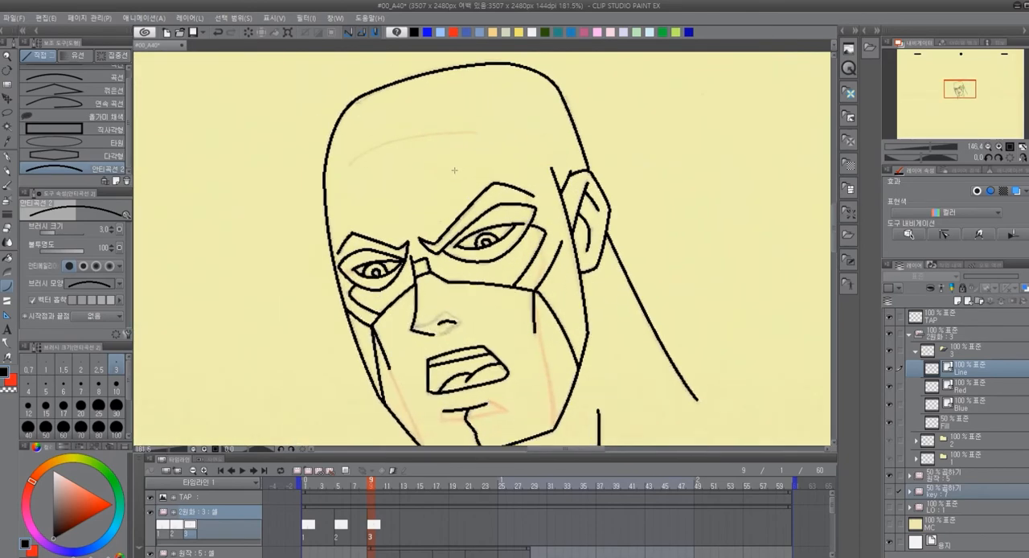
{"action": "scroll", "coordinate": [456, 172], "scroll_direction": "up", "scroll_amount": 2}
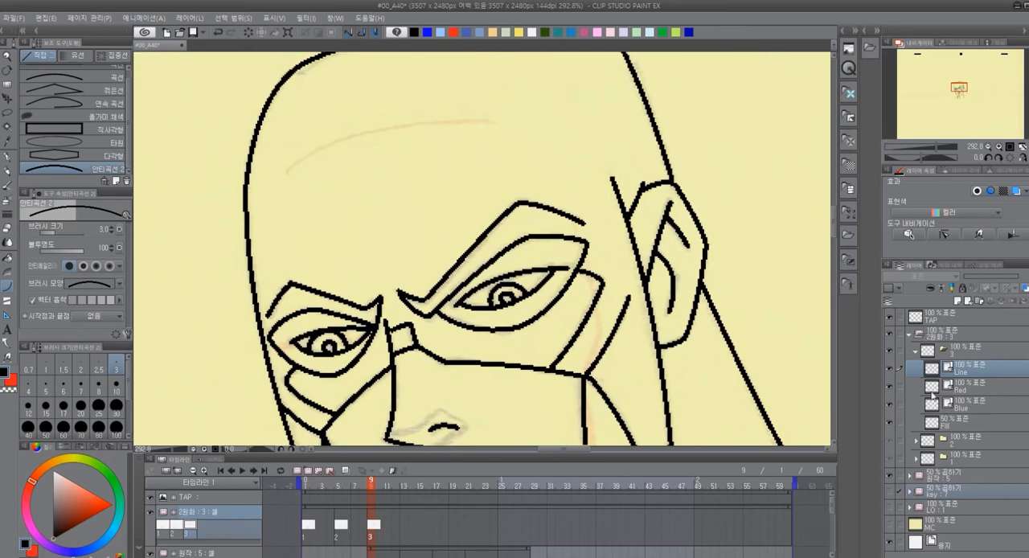
{"action": "left_click", "coordinate": [975, 389]}
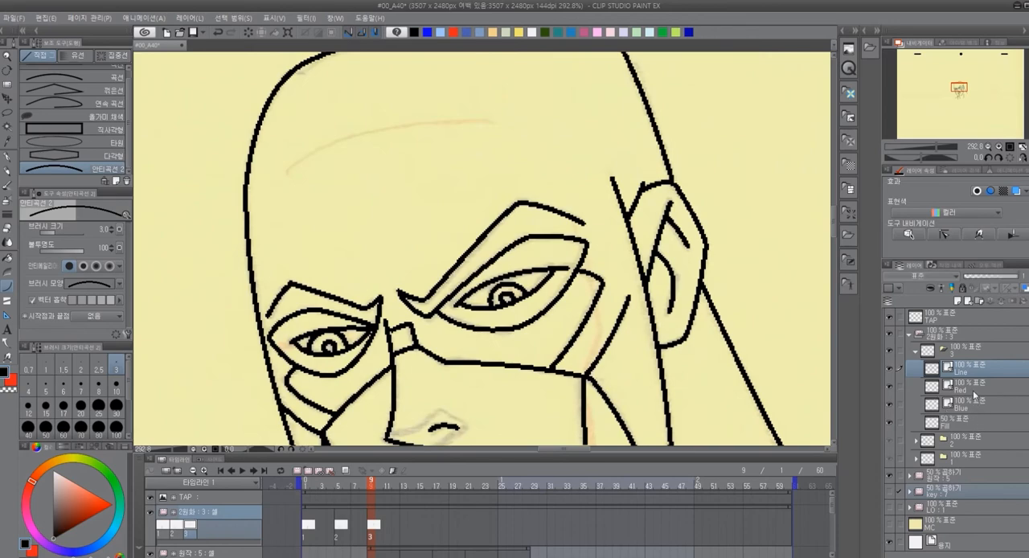
{"action": "scroll", "coordinate": [386, 168], "scroll_direction": "up", "scroll_amount": 1}
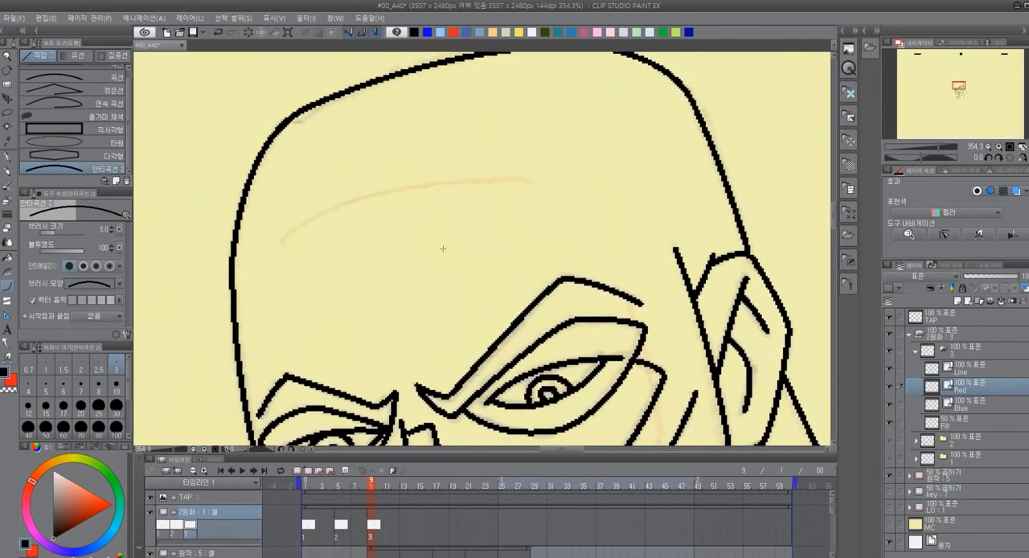
{"action": "right_click", "coordinate": [454, 31]}
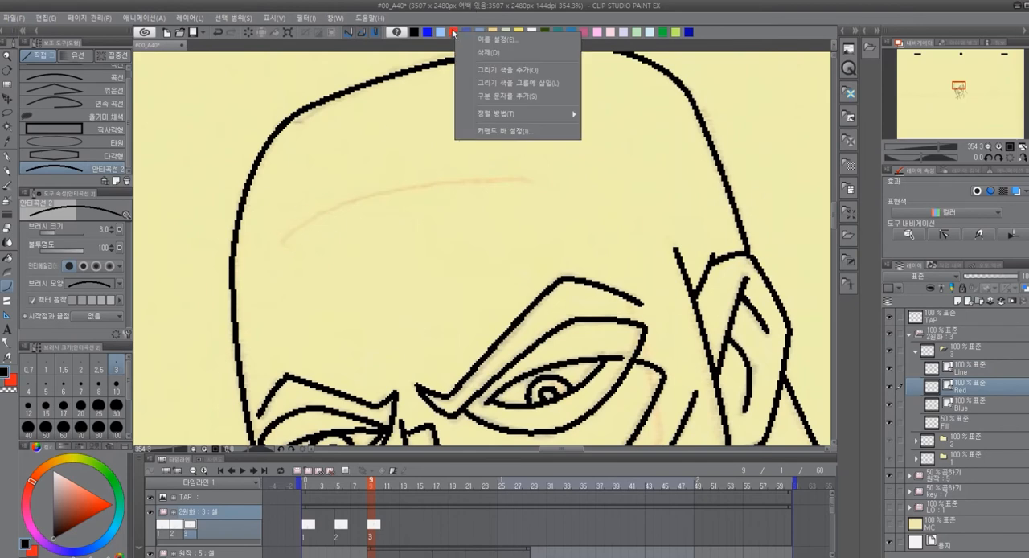
{"action": "left_click", "coordinate": [452, 31]}
{"action": "left_click", "coordinate": [456, 30]}
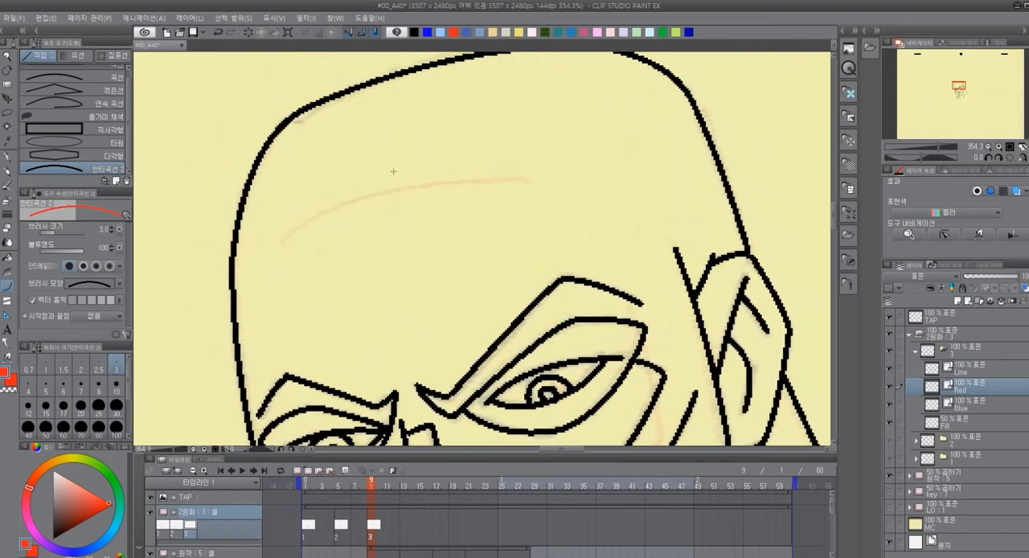
{"action": "key", "text": "u"}
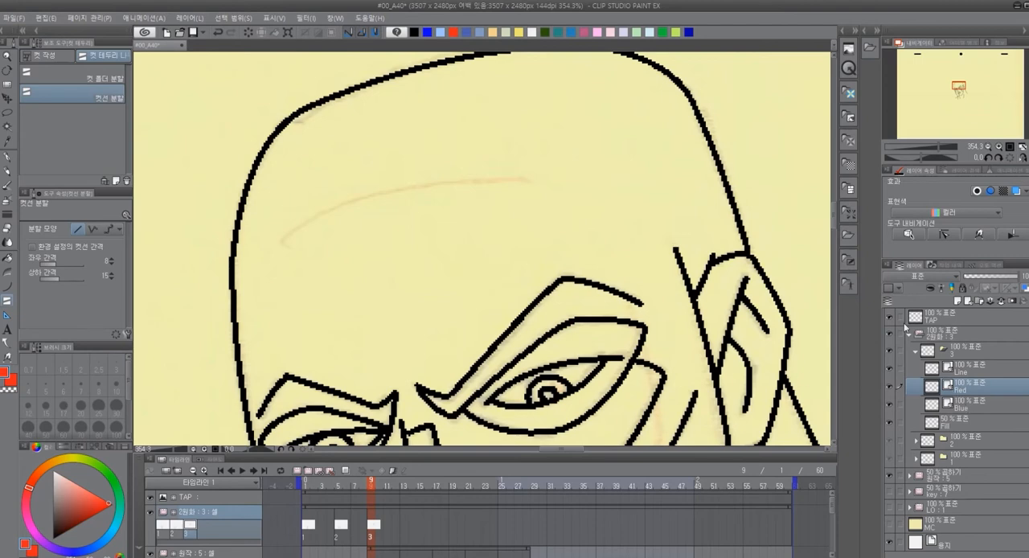
{"action": "key", "text": "p"}
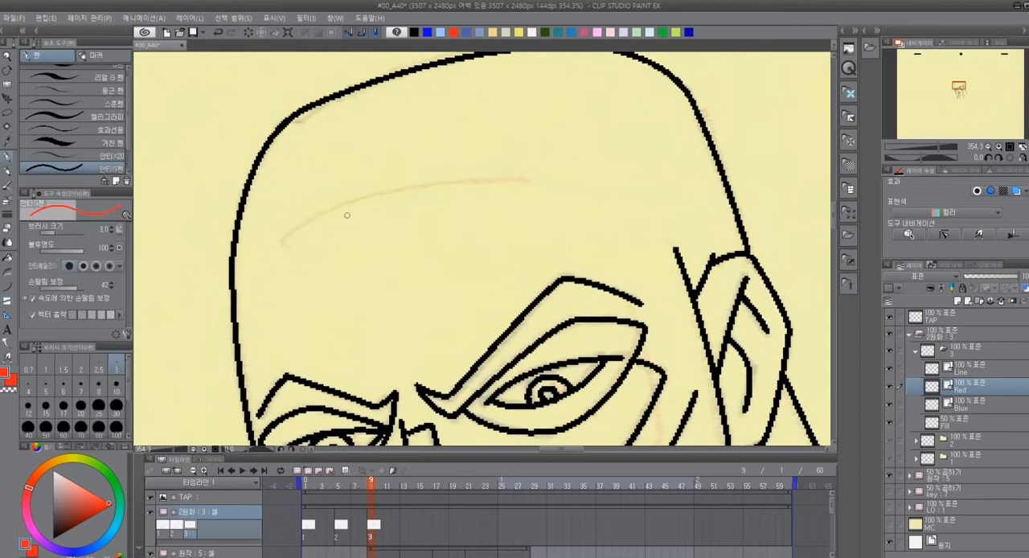
{"action": "key", "text": "u"}
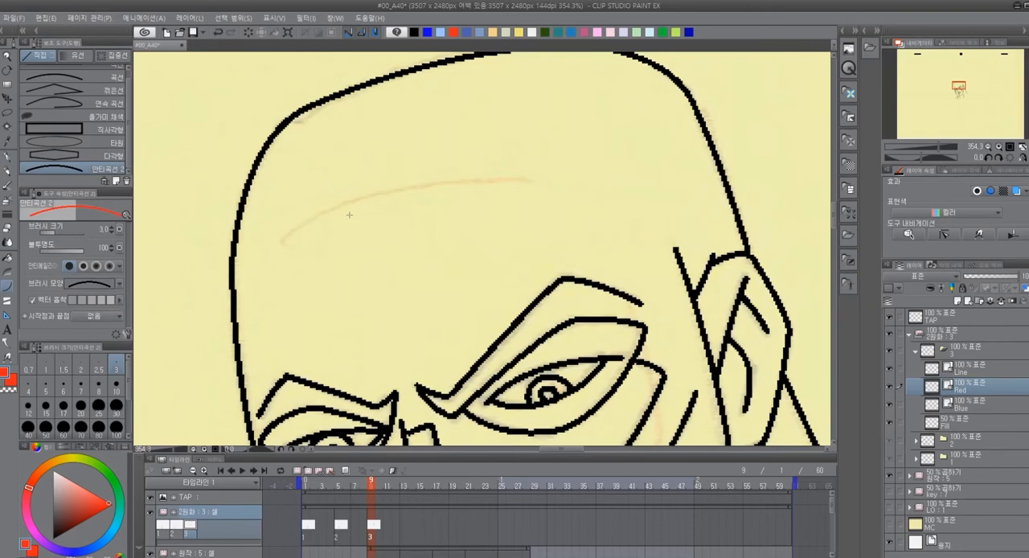
{"action": "left_click_drag", "start_coordinate": [285, 242], "coordinate": [527, 181]}
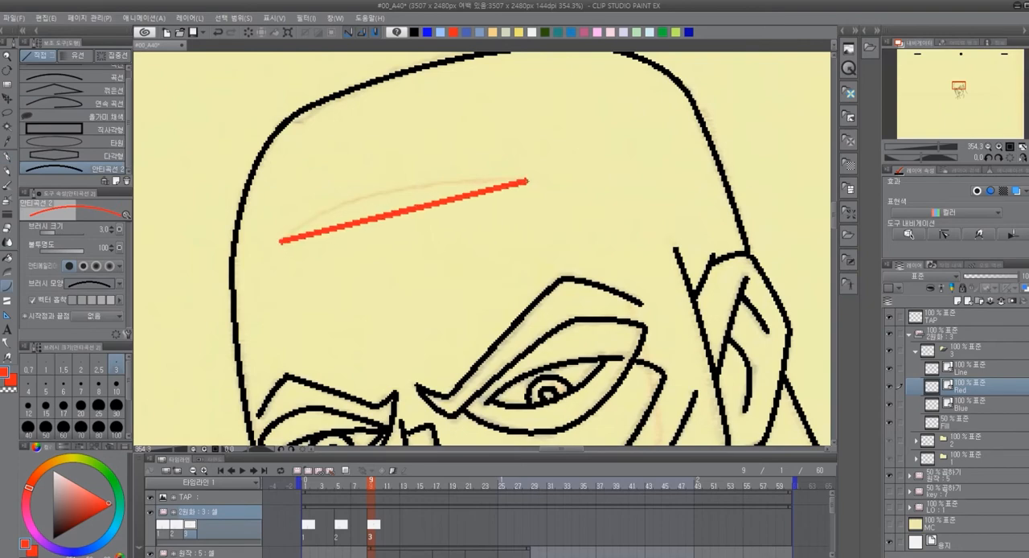
{"action": "left_click", "coordinate": [365, 172]}
Trace the shadow shape around the nostril in blue on cel 3's Blue layer
{"action": "left_click_drag", "start_coordinate": [685, 389], "coordinate": [519, 113]}
{"action": "left_click_drag", "start_coordinate": [485, 294], "coordinate": [535, 261]}
{"action": "left_click", "coordinate": [427, 32]}
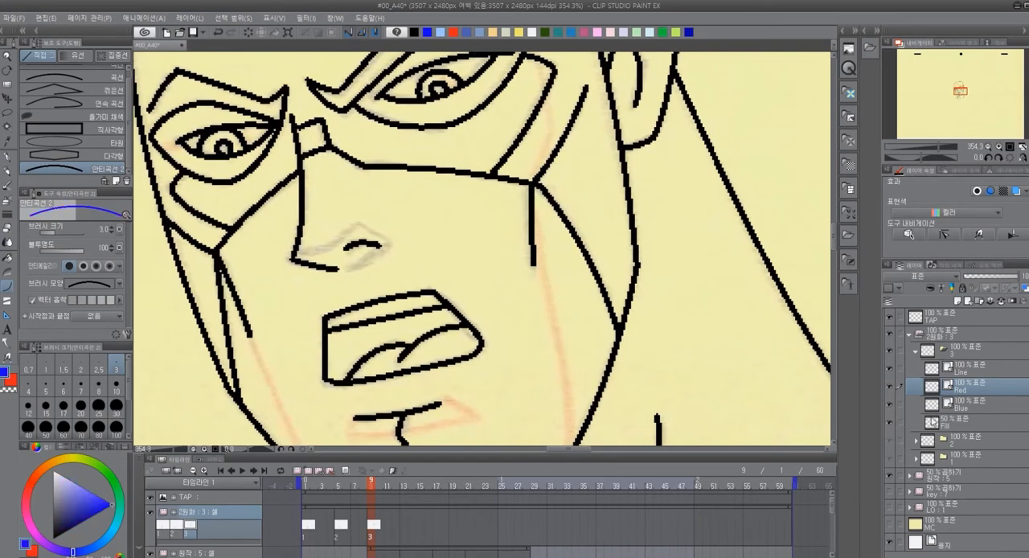
{"action": "left_click", "coordinate": [961, 411]}
{"action": "mouse_move", "coordinate": [295, 256]}
{"action": "left_mouse_down"}
{"action": "mouse_move", "coordinate": [360, 225]}
{"action": "mouse_move", "coordinate": [386, 240]}
{"action": "mouse_move", "coordinate": [341, 272]}
{"action": "left_mouse_up"}
{"action": "left_click", "coordinate": [328, 255]}
{"action": "left_click", "coordinate": [382, 232]}
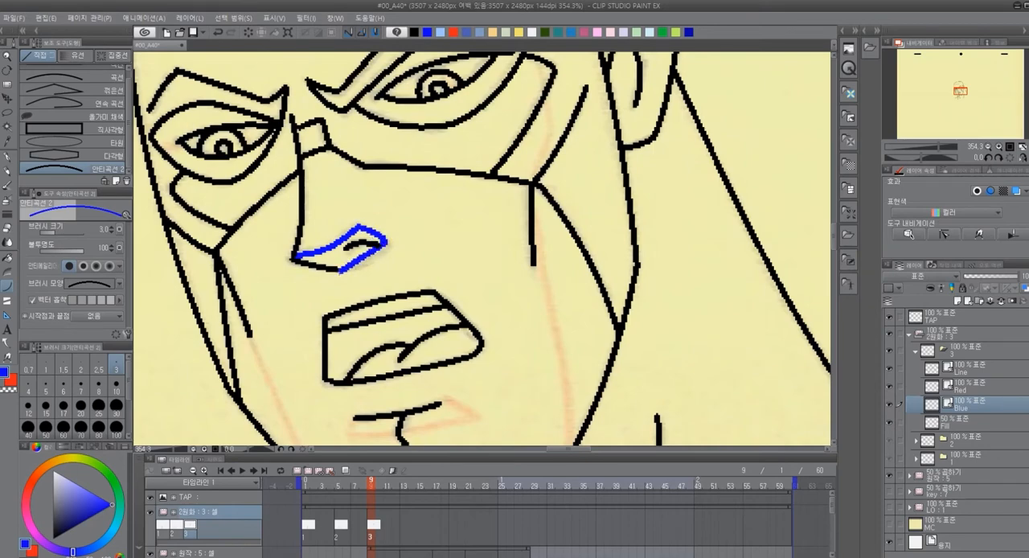
{"action": "left_click", "coordinate": [375, 267]}
{"action": "left_click_drag", "start_coordinate": [561, 352], "coordinate": [455, 378]}
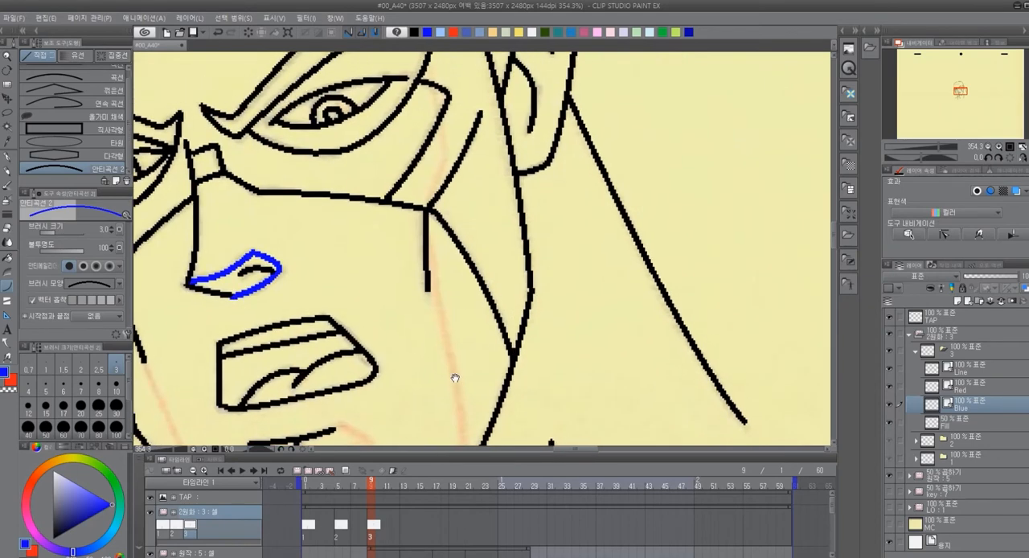
Draw the blue shadow boundary beside the larger eye, from the brow corner down to the mask's lower edge
{"action": "left_click_drag", "start_coordinate": [454, 143], "coordinate": [432, 211]}
{"action": "left_click_drag", "start_coordinate": [399, 116], "coordinate": [423, 243]}
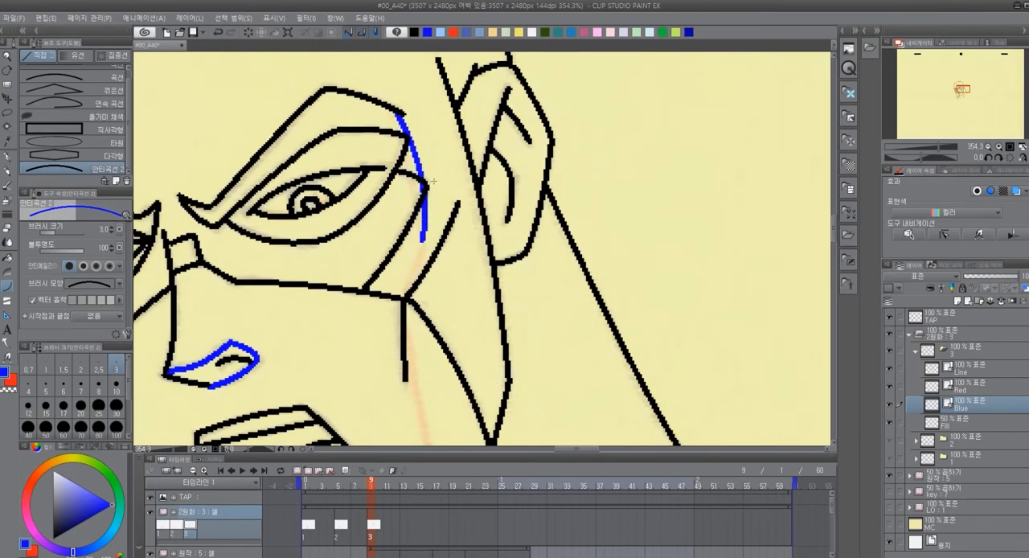
{"action": "left_click_drag", "start_coordinate": [424, 242], "coordinate": [407, 298]}
{"action": "left_click", "coordinate": [417, 269]}
{"action": "left_click_drag", "start_coordinate": [435, 352], "coordinate": [446, 139]}
Continue the blue shadow boundary from the mask's lower edge down the cheek to the jaw corner
{"action": "mouse_move", "coordinate": [417, 83]}
{"action": "left_mouse_down"}
{"action": "mouse_move", "coordinate": [451, 352]}
{"action": "mouse_move", "coordinate": [503, 345]}
{"action": "left_mouse_up"}
{"action": "left_click", "coordinate": [461, 323]}
{"action": "key", "text": "ctrl+z"}
{"action": "mouse_move", "coordinate": [464, 108]}
{"action": "left_mouse_down"}
{"action": "mouse_move", "coordinate": [497, 379]}
{"action": "mouse_move", "coordinate": [534, 294]}
{"action": "left_mouse_up"}
{"action": "left_click", "coordinate": [474, 190]}
{"action": "left_click", "coordinate": [497, 329]}
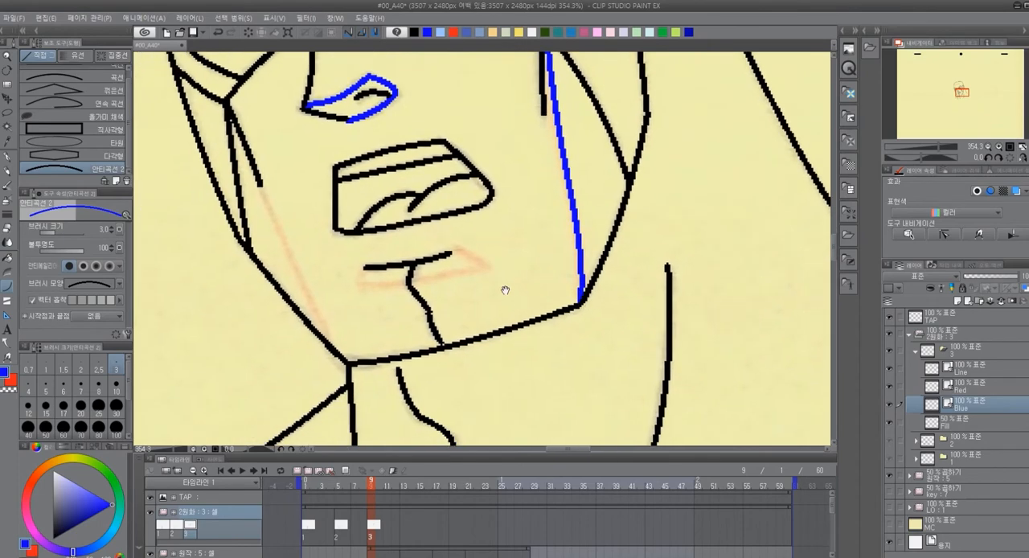
Trace the blue shadow shape below the lower lip and the shadow line along the opposite cheek down to the chin
{"action": "left_click_drag", "start_coordinate": [363, 276], "coordinate": [483, 265]}
{"action": "left_click", "coordinate": [427, 278]}
{"action": "left_click", "coordinate": [473, 256]}
{"action": "left_click_drag", "start_coordinate": [494, 212], "coordinate": [518, 192]}
{"action": "left_click_drag", "start_coordinate": [281, 165], "coordinate": [363, 332]}
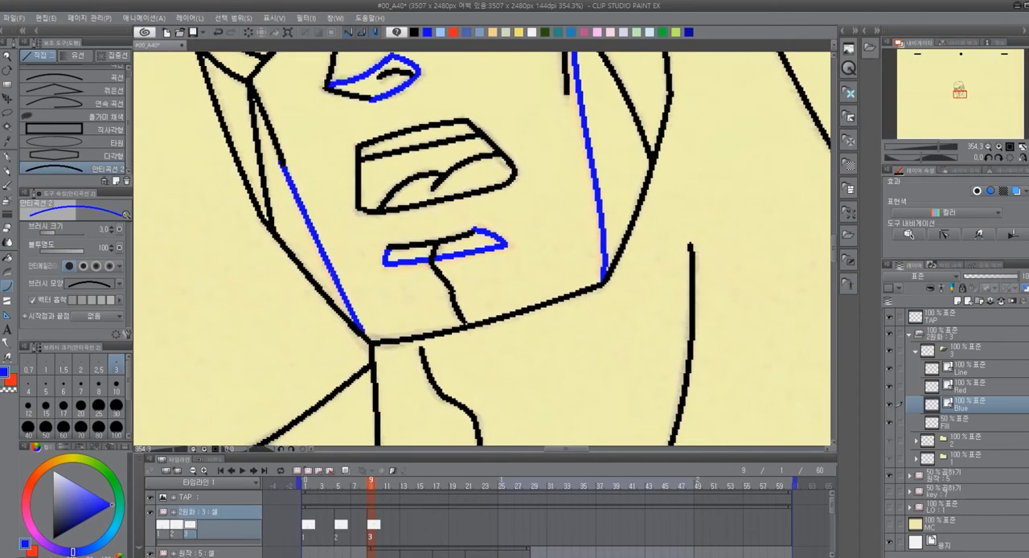
{"action": "left_click", "coordinate": [334, 290]}
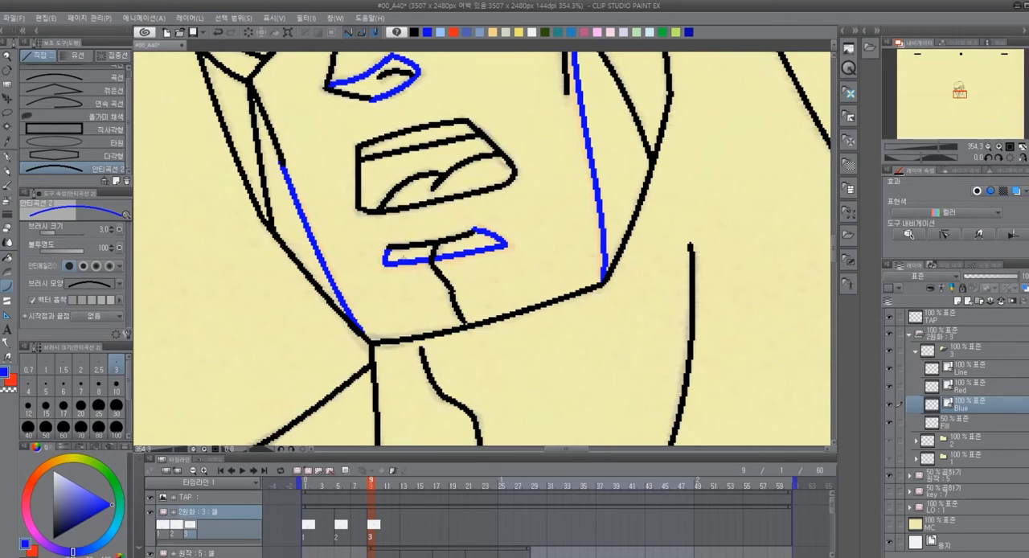
Handwrite a circled "C1" label above the head in black on cel 3's Line layer with the pen
{"action": "scroll", "coordinate": [534, 241], "scroll_direction": "down", "scroll_amount": 8}
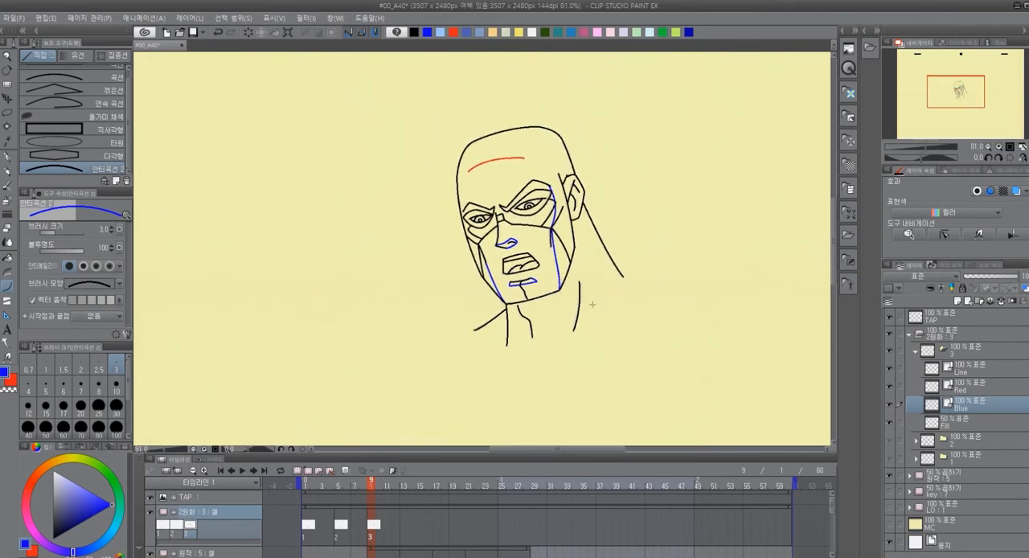
{"action": "scroll", "coordinate": [688, 304], "scroll_direction": "down", "scroll_amount": 3}
{"action": "mouse_move", "coordinate": [713, 324]}
{"action": "left_mouse_down"}
{"action": "mouse_move", "coordinate": [430, 283]}
{"action": "mouse_move", "coordinate": [522, 296]}
{"action": "left_mouse_up"}
{"action": "scroll", "coordinate": [433, 275], "scroll_direction": "up", "scroll_amount": 3}
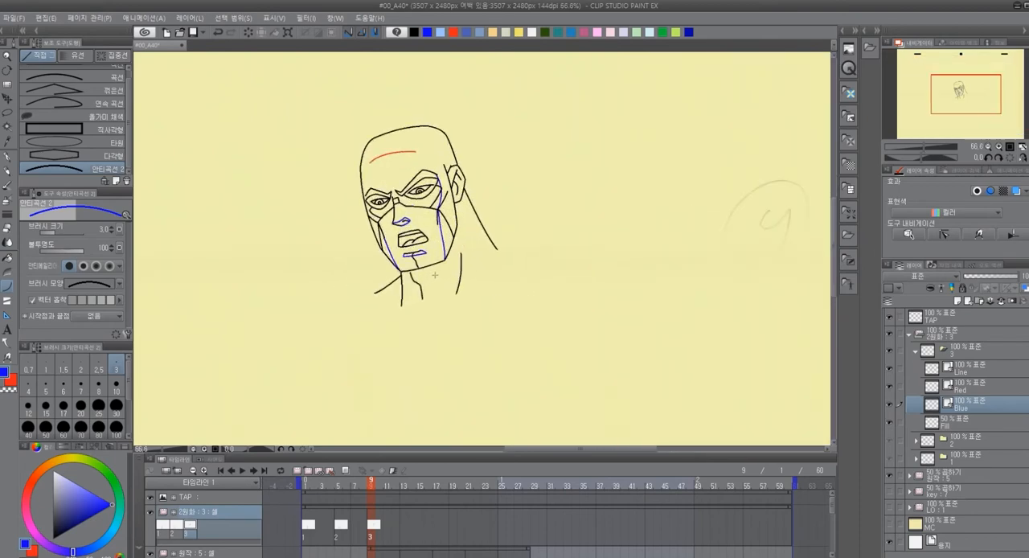
{"action": "scroll", "coordinate": [458, 275], "scroll_direction": "down", "scroll_amount": 3}
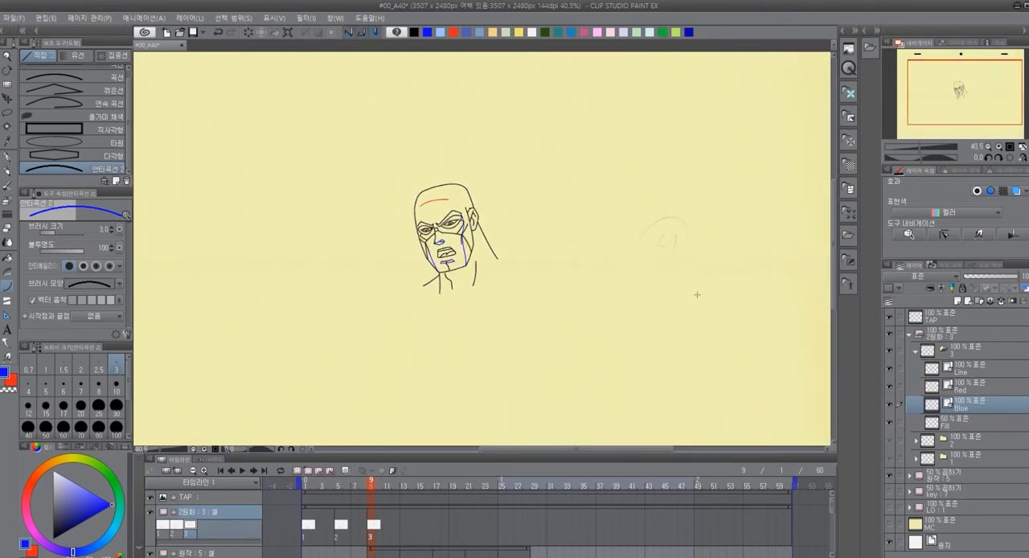
{"action": "scroll", "coordinate": [692, 293], "scroll_direction": "up", "scroll_amount": 1}
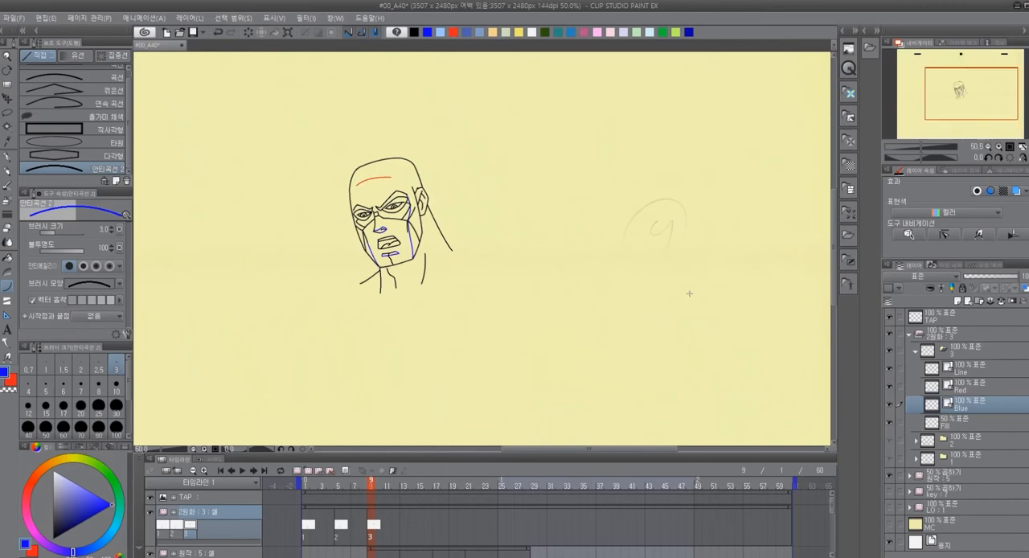
{"action": "scroll", "coordinate": [684, 293], "scroll_direction": "down", "scroll_amount": 2}
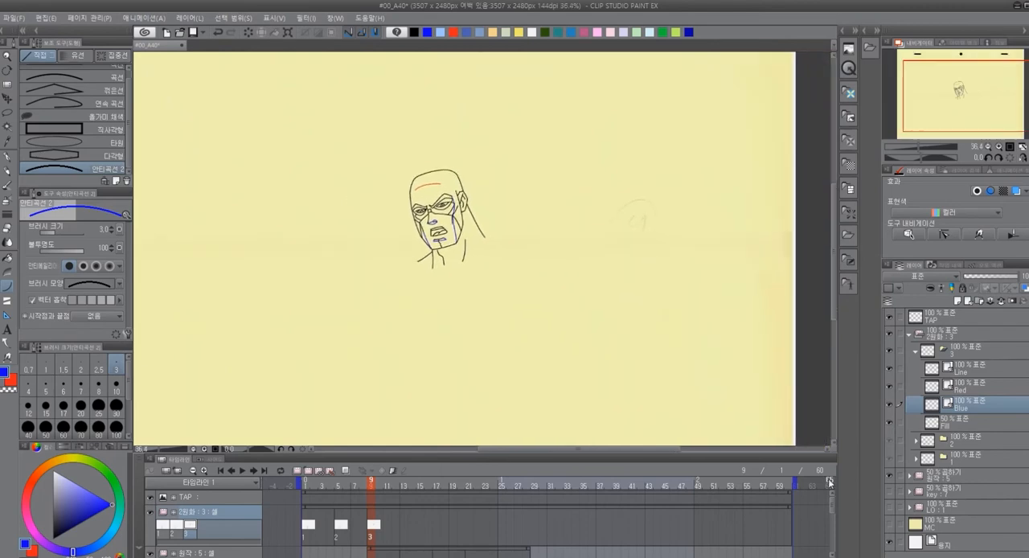
{"action": "left_click", "coordinate": [976, 370]}
{"action": "left_click", "coordinate": [416, 33]}
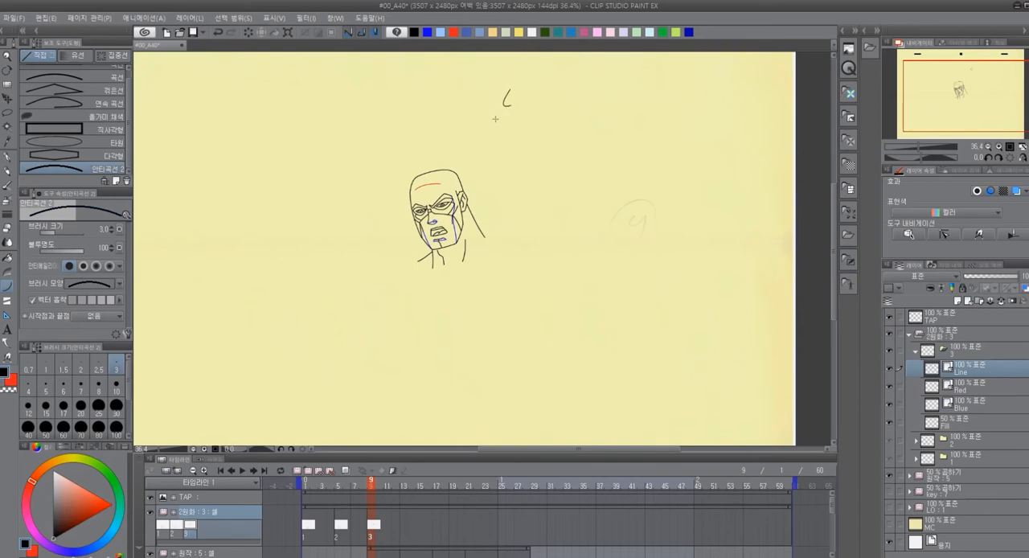
{"action": "key", "text": "p"}
{"action": "mouse_move", "coordinate": [529, 101]}
{"action": "left_mouse_down"}
{"action": "mouse_move", "coordinate": [508, 122]}
{"action": "mouse_move", "coordinate": [534, 113]}
{"action": "left_mouse_up"}
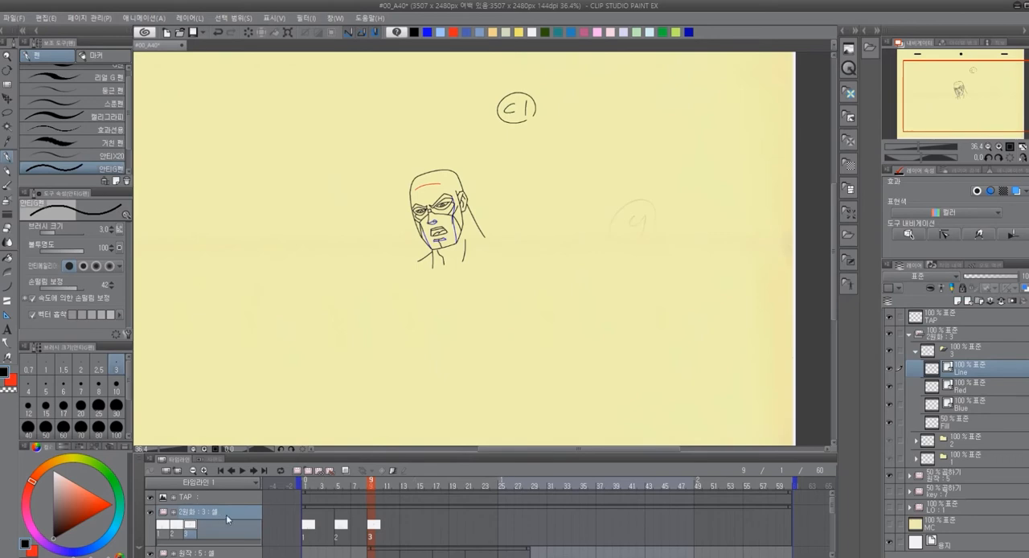
Hide the 원작 reference folder and show the key folder's full-figure sketch as the tracing guide for the head
{"action": "left_click", "coordinate": [890, 476]}
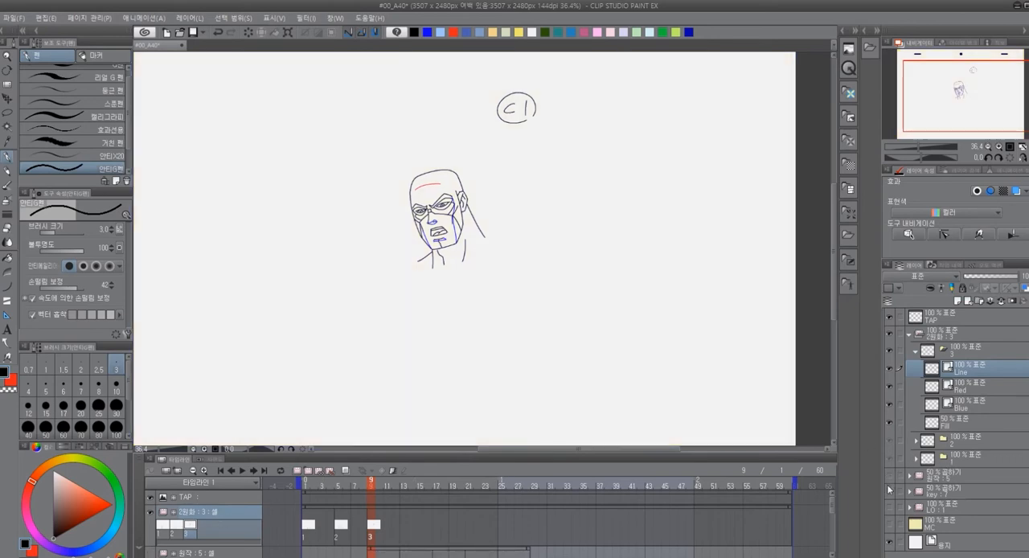
{"action": "left_click", "coordinate": [889, 491]}
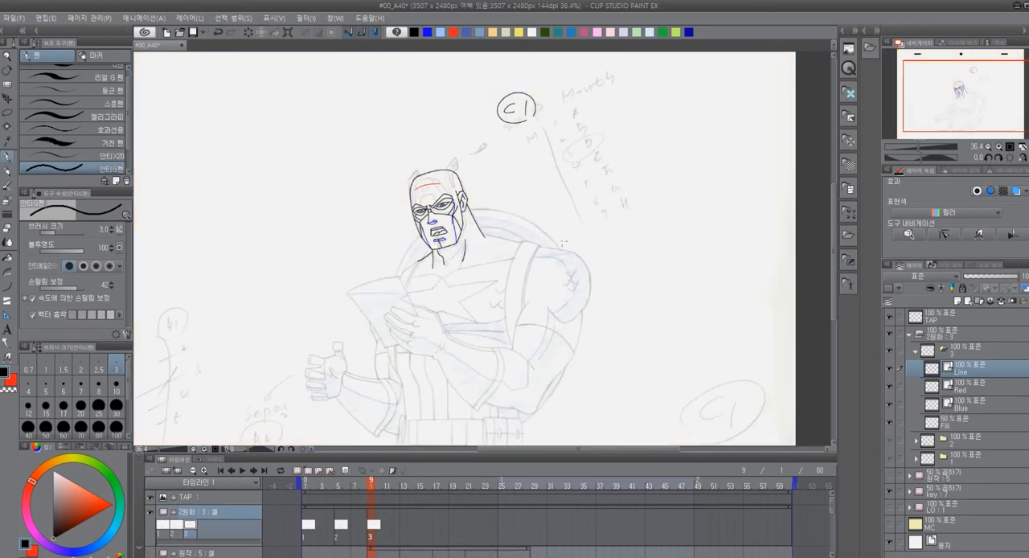
{"action": "scroll", "coordinate": [508, 241], "scroll_direction": "down", "scroll_amount": 3}
{"action": "scroll", "coordinate": [508, 245], "scroll_direction": "up", "scroll_amount": 8}
{"action": "scroll", "coordinate": [509, 247], "scroll_direction": "up", "scroll_amount": 6}
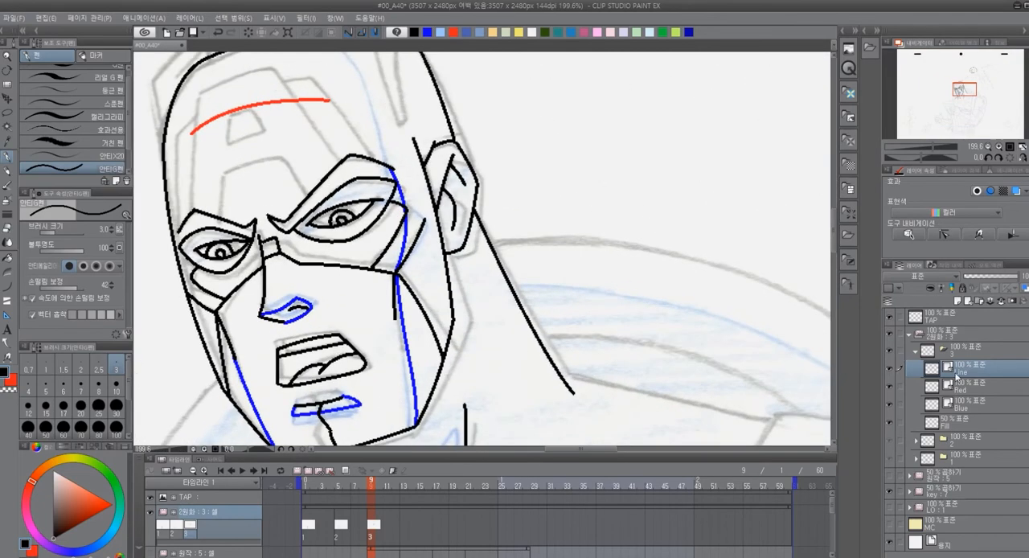
{"action": "scroll", "coordinate": [535, 310], "scroll_direction": "down", "scroll_amount": 5}
{"action": "scroll", "coordinate": [466, 294], "scroll_direction": "up", "scroll_amount": 4}
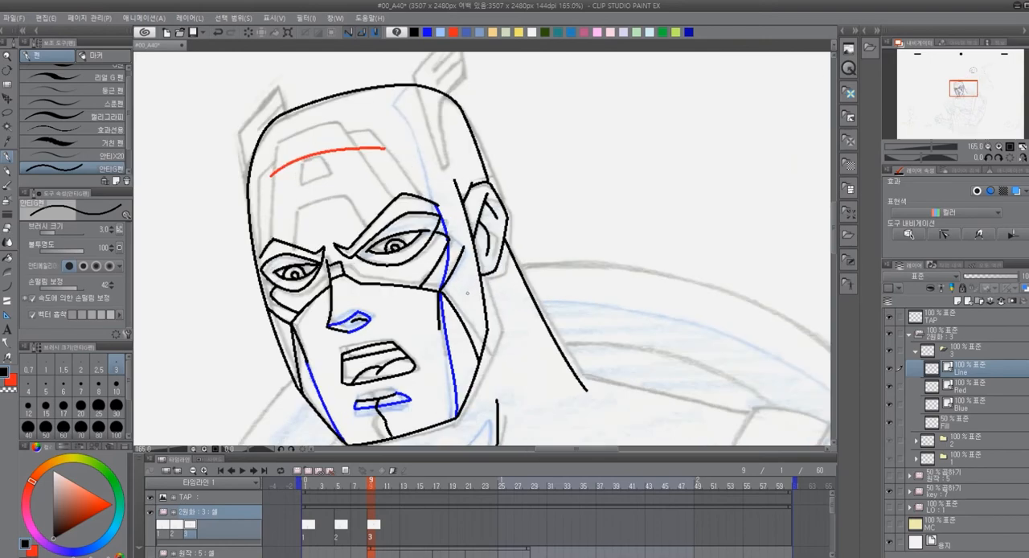
{"action": "scroll", "coordinate": [509, 328], "scroll_direction": "up", "scroll_amount": 3}
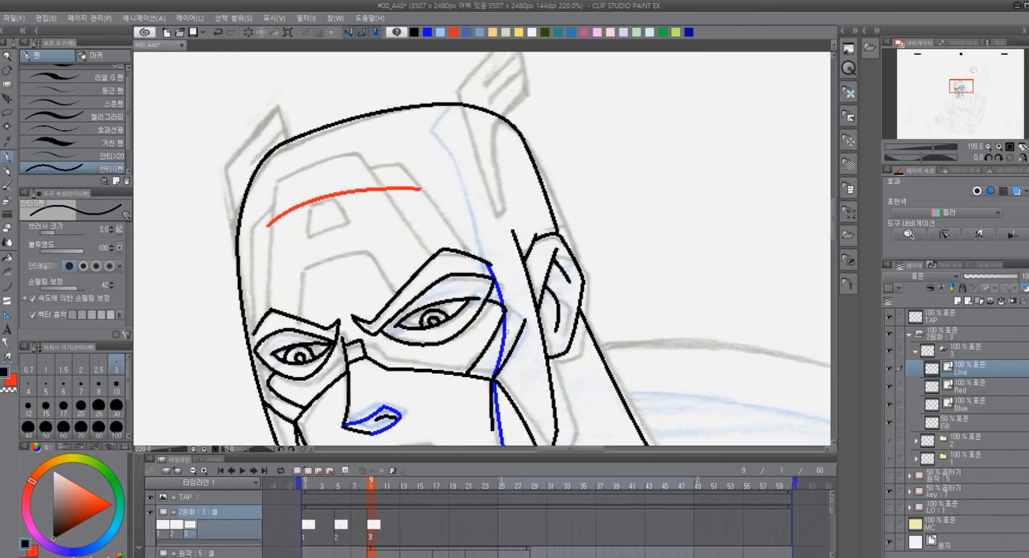
{"action": "left_click_drag", "start_coordinate": [508, 328], "coordinate": [524, 343]}
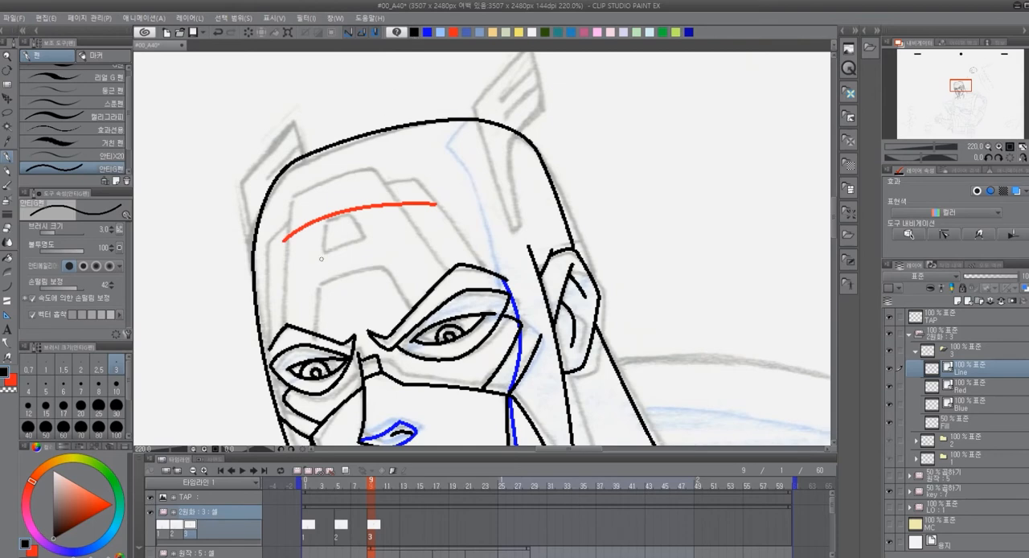
Trace the forehead "A" emblem's outer outline and its raised edge toward the ear in black with the curve tool
{"action": "key", "text": "u"}
{"action": "left_click_drag", "start_coordinate": [293, 202], "coordinate": [288, 325]}
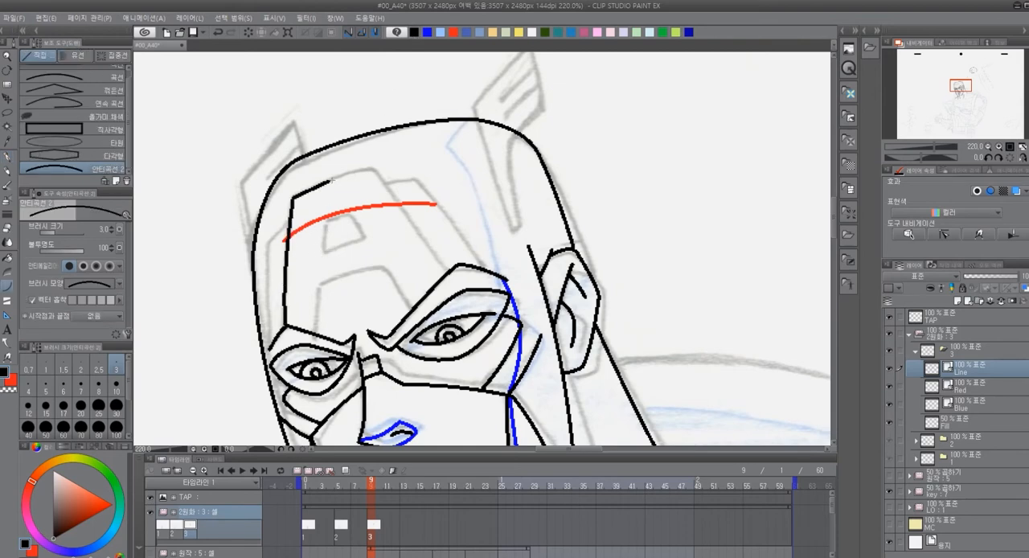
{"action": "left_click", "coordinate": [375, 172]}
{"action": "left_click_drag", "start_coordinate": [387, 185], "coordinate": [447, 272]}
{"action": "left_click", "coordinate": [412, 224]}
{"action": "left_click_drag", "start_coordinate": [386, 185], "coordinate": [477, 258]}
Trace the "A" emblem's raised edge on the side away from the ear, curving down to the smaller eye's brow
{"action": "left_click_drag", "start_coordinate": [289, 226], "coordinate": [271, 339]}
{"action": "left_click", "coordinate": [276, 234]}
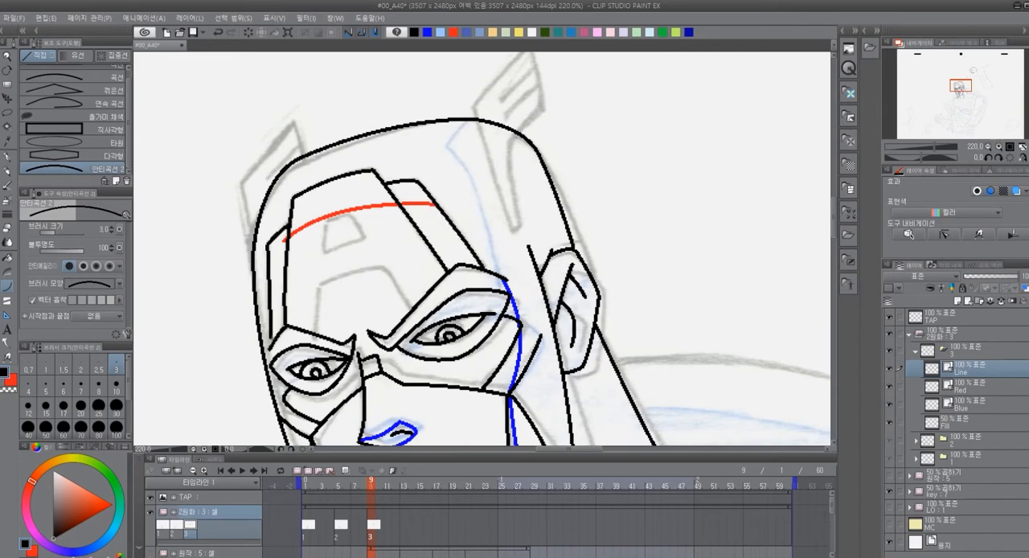
{"action": "key", "text": "ctrl+z"}
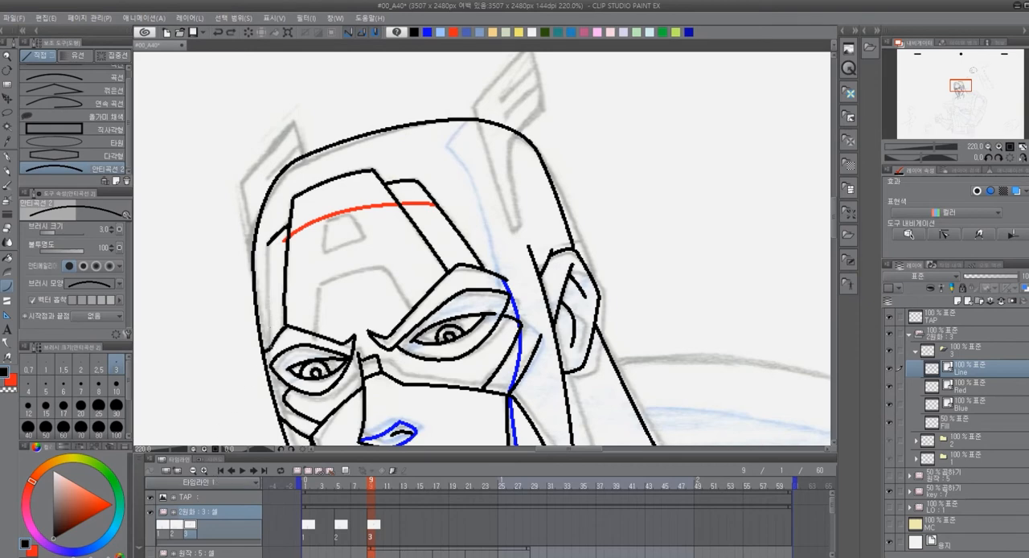
{"action": "left_click_drag", "start_coordinate": [270, 240], "coordinate": [265, 357]}
{"action": "left_click", "coordinate": [267, 304]}
{"action": "left_click", "coordinate": [268, 302]}
{"action": "key", "text": "ctrl+z"}
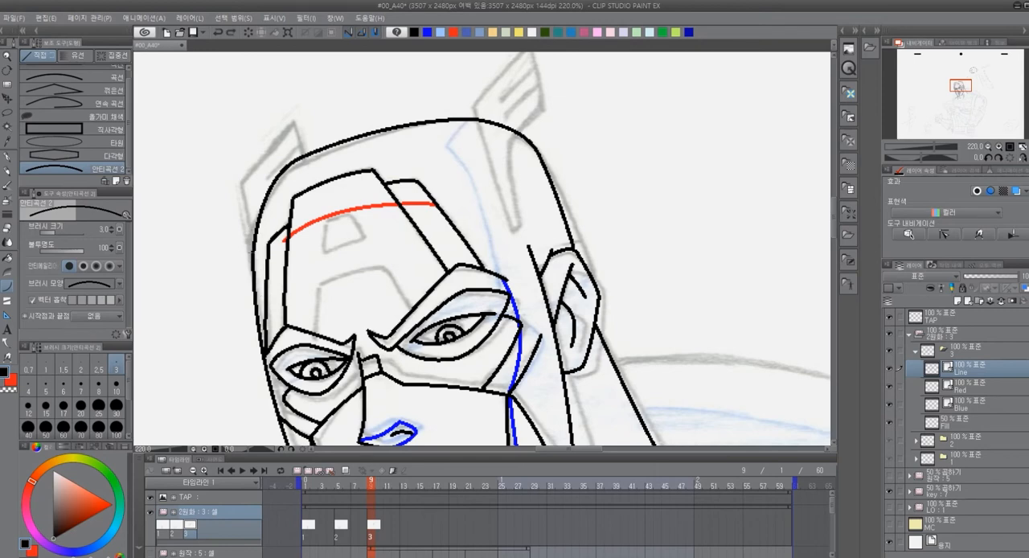
Trace the small helmet wing on the far side of the head, including its inner feather line
{"action": "left_click", "coordinate": [245, 184]}
{"action": "left_click", "coordinate": [248, 219]}
{"action": "mouse_move", "coordinate": [242, 185]}
{"action": "left_mouse_down"}
{"action": "mouse_move", "coordinate": [294, 123]}
{"action": "mouse_move", "coordinate": [303, 153]}
{"action": "left_mouse_up"}
{"action": "left_click", "coordinate": [266, 158]}
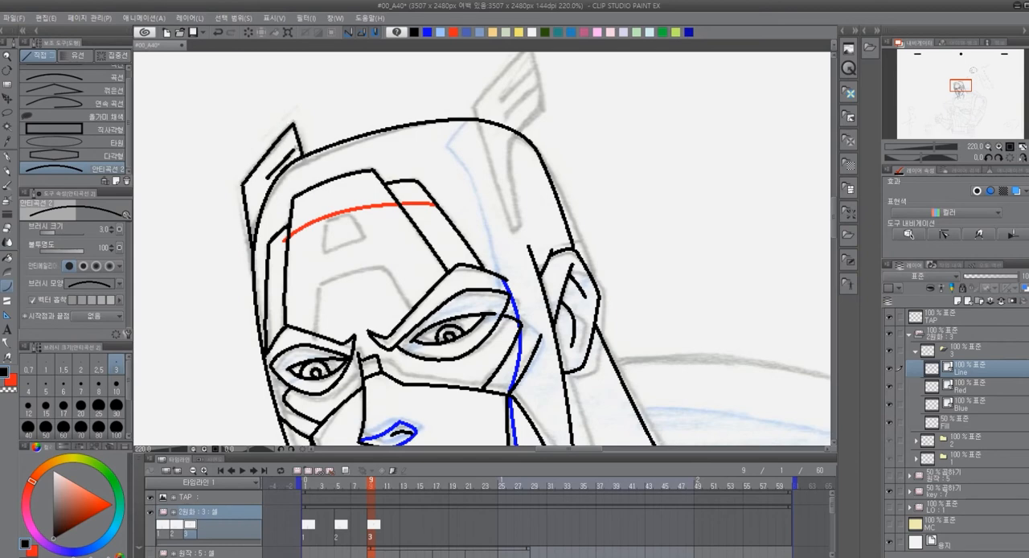
Trace the outline of the larger helmet wing above the ear, including its long tapered point down the temple
{"action": "left_click_drag", "start_coordinate": [663, 231], "coordinate": [570, 295]}
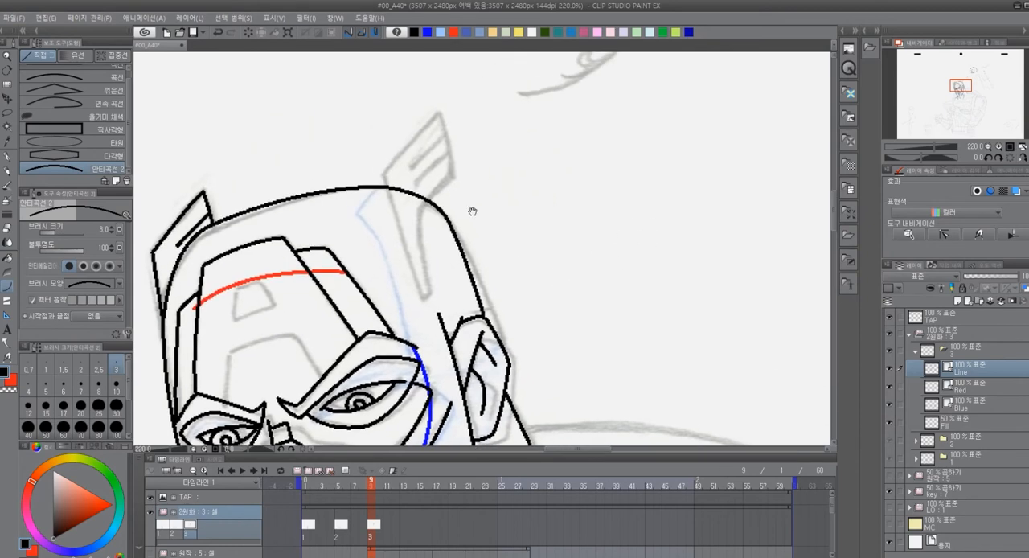
{"action": "mouse_move", "coordinate": [384, 173]}
{"action": "left_mouse_down"}
{"action": "mouse_move", "coordinate": [441, 111]}
{"action": "mouse_move", "coordinate": [451, 179]}
{"action": "mouse_move", "coordinate": [428, 200]}
{"action": "left_mouse_up"}
{"action": "left_click", "coordinate": [440, 112]}
{"action": "left_click", "coordinate": [452, 161]}
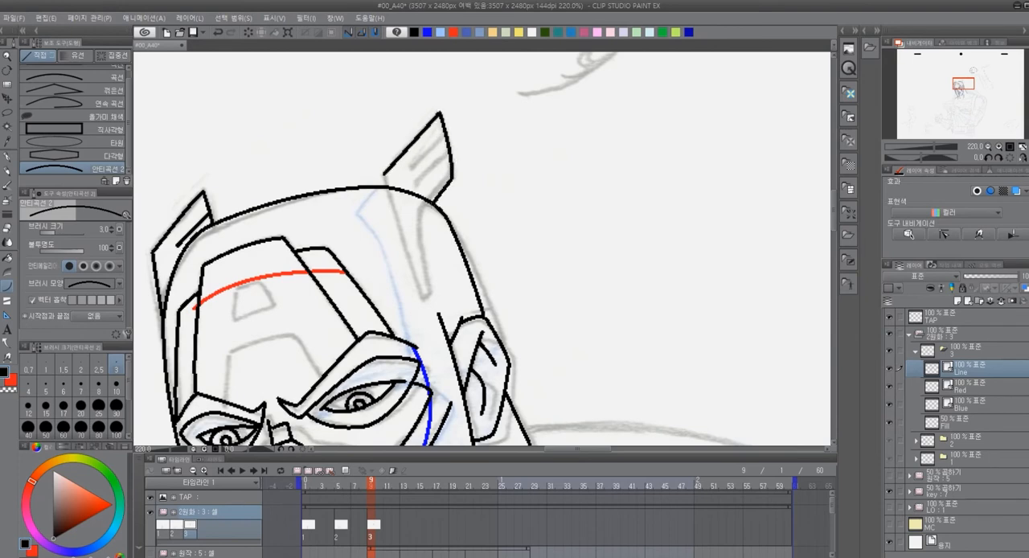
{"action": "left_click", "coordinate": [439, 189]}
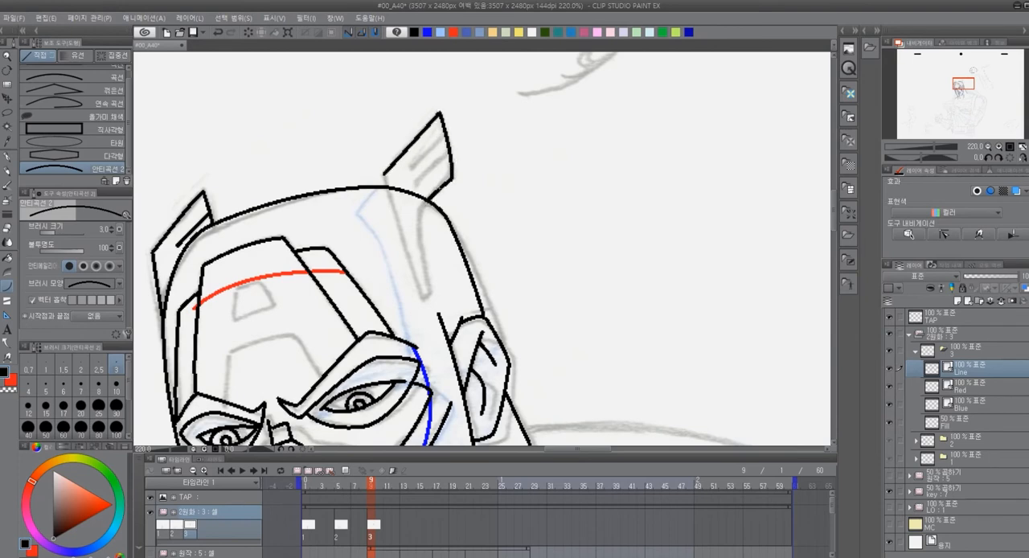
{"action": "key", "text": "ctrl+z"}
{"action": "left_click_drag", "start_coordinate": [452, 179], "coordinate": [431, 296]}
{"action": "left_click", "coordinate": [419, 217]}
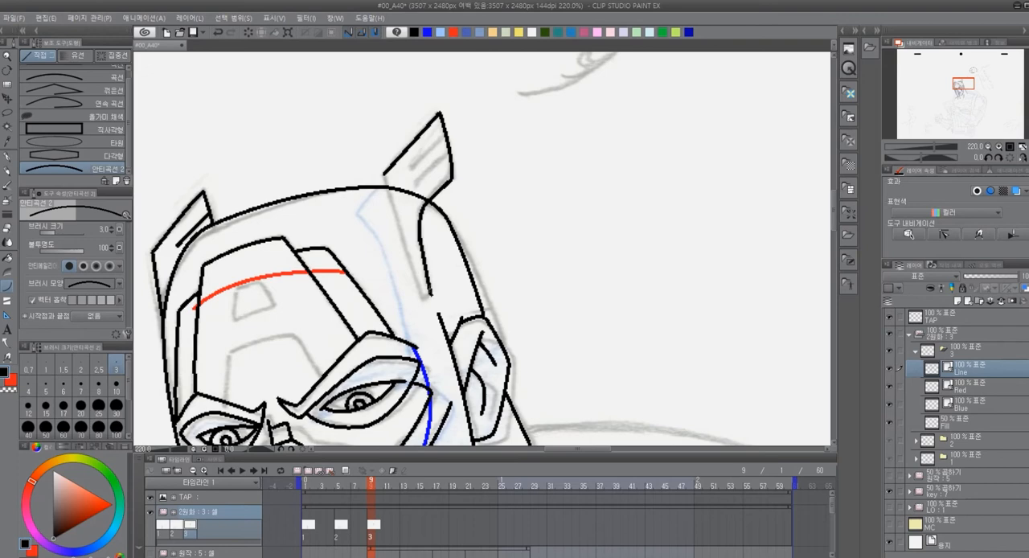
{"action": "left_click_drag", "start_coordinate": [389, 177], "coordinate": [416, 296]}
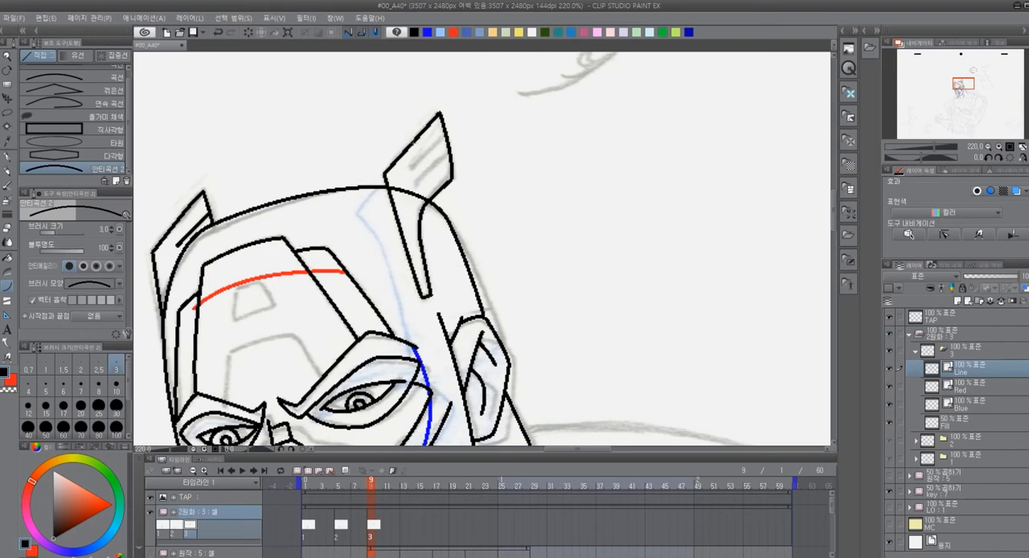
Add the feather lines inside the larger helmet wing and trim overlapping line work with the vector eraser
{"action": "left_click_drag", "start_coordinate": [408, 168], "coordinate": [445, 134]}
{"action": "key", "text": "ctrl+z"}
{"action": "left_click_drag", "start_coordinate": [411, 168], "coordinate": [446, 134]}
{"action": "left_click_drag", "start_coordinate": [418, 184], "coordinate": [447, 154]}
{"action": "left_click_drag", "start_coordinate": [569, 320], "coordinate": [551, 254]}
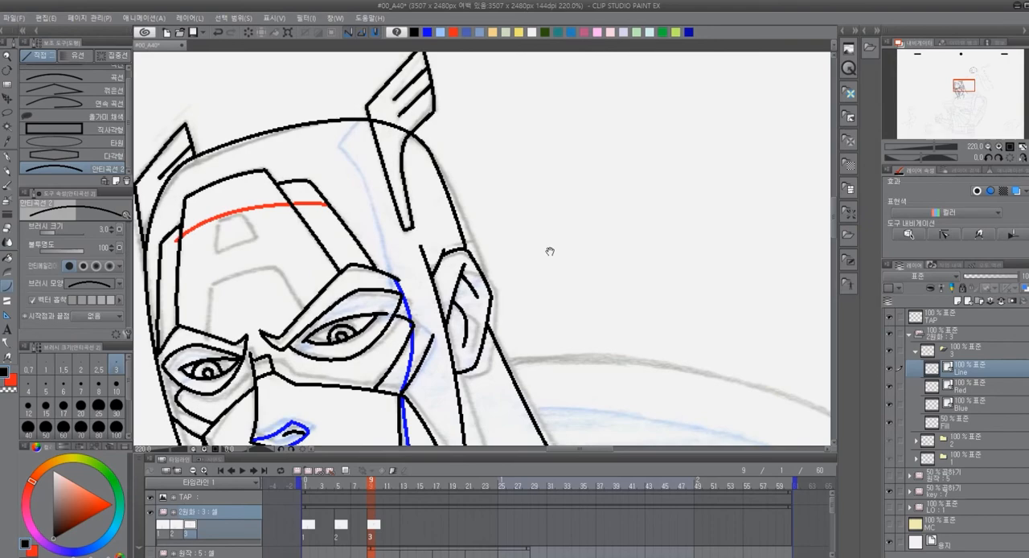
{"action": "key", "text": "e"}
{"action": "mouse_move", "coordinate": [616, 333]}
{"action": "left_mouse_down"}
{"action": "mouse_move", "coordinate": [573, 184]}
{"action": "mouse_move", "coordinate": [584, 168]}
{"action": "mouse_move", "coordinate": [696, 298]}
{"action": "left_mouse_up"}
{"action": "left_click_drag", "start_coordinate": [384, 204], "coordinate": [391, 210]}
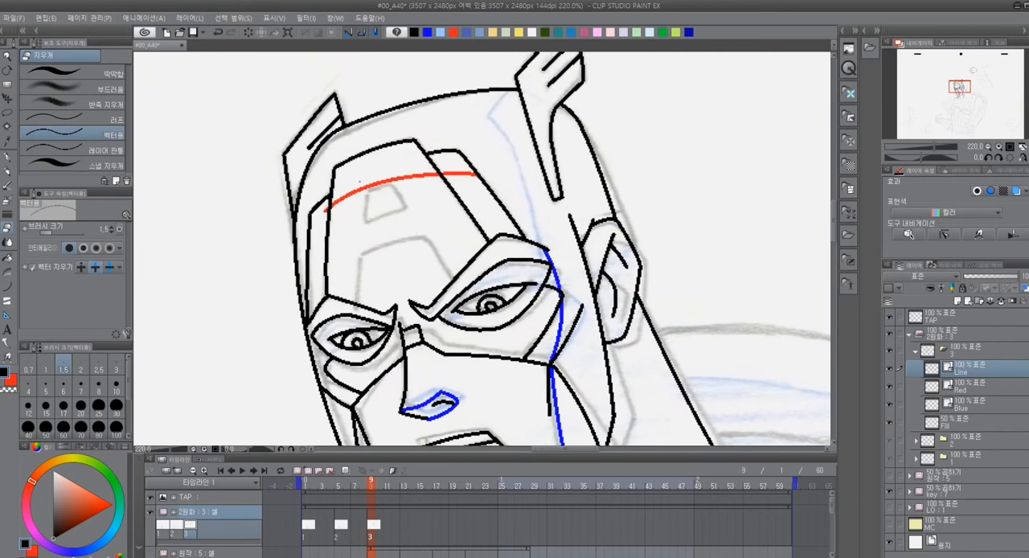
Trace the small trapezoid hole and the lower opening between the legs of the forehead "A" with the curve tool
{"action": "key", "text": "u"}
{"action": "mouse_move", "coordinate": [368, 222]}
{"action": "left_mouse_down"}
{"action": "mouse_move", "coordinate": [404, 208]}
{"action": "mouse_move", "coordinate": [398, 185]}
{"action": "mouse_move", "coordinate": [404, 208]}
{"action": "mouse_move", "coordinate": [367, 220]}
{"action": "left_mouse_up"}
{"action": "left_click_drag", "start_coordinate": [359, 303], "coordinate": [363, 256]}
{"action": "key", "text": "ctrl+z"}
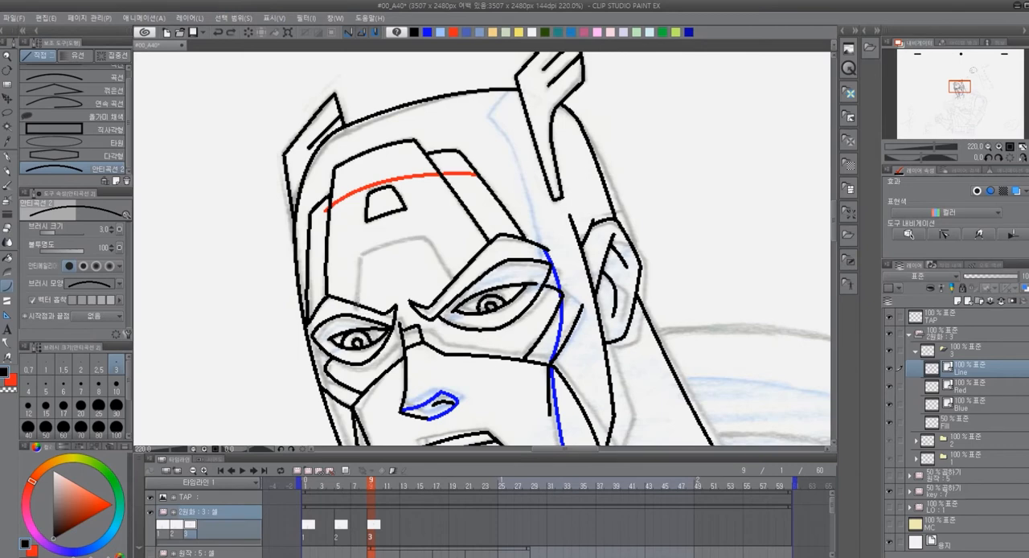
{"action": "mouse_move", "coordinate": [359, 302]}
{"action": "left_mouse_down"}
{"action": "mouse_move", "coordinate": [365, 254]}
{"action": "mouse_move", "coordinate": [415, 242]}
{"action": "left_mouse_up"}
{"action": "key", "text": "ctrl+z"}
{"action": "mouse_move", "coordinate": [433, 250]}
{"action": "left_mouse_down"}
{"action": "mouse_move", "coordinate": [423, 258]}
{"action": "mouse_move", "coordinate": [427, 239]}
{"action": "mouse_move", "coordinate": [453, 279]}
{"action": "left_mouse_up"}
{"action": "key", "text": "ctrl+z"}
{"action": "key", "text": "ctrl+z"}
{"action": "left_click", "coordinate": [404, 236]}
{"action": "left_click", "coordinate": [445, 261]}
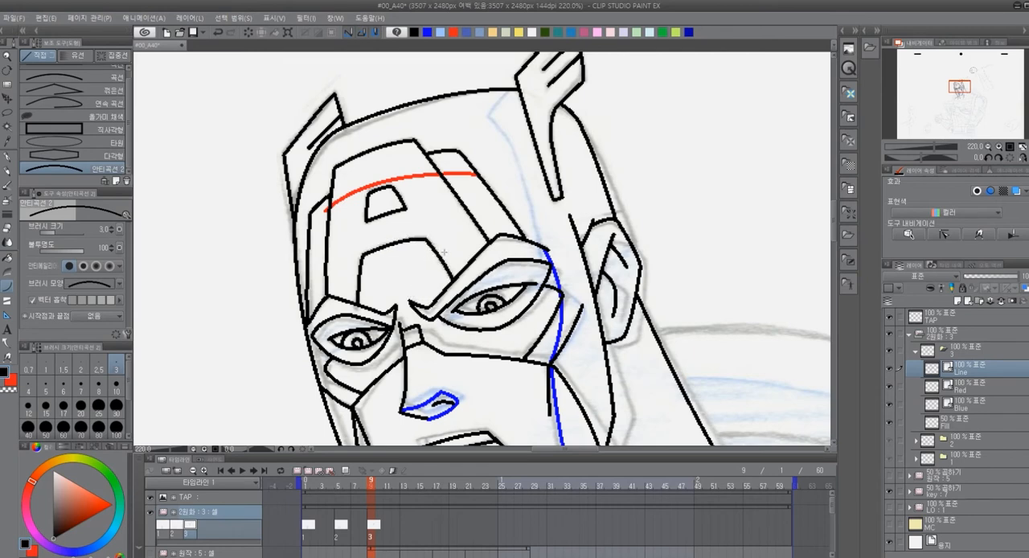
Trace the shield rim on the far side of the face, curving from the jaw down to the shoulder
{"action": "left_click_drag", "start_coordinate": [740, 404], "coordinate": [593, 195]}
{"action": "mouse_move", "coordinate": [459, 333]}
{"action": "left_mouse_down"}
{"action": "mouse_move", "coordinate": [777, 262]}
{"action": "mouse_move", "coordinate": [767, 259]}
{"action": "left_mouse_up"}
{"action": "left_click_drag", "start_coordinate": [532, 111], "coordinate": [386, 360]}
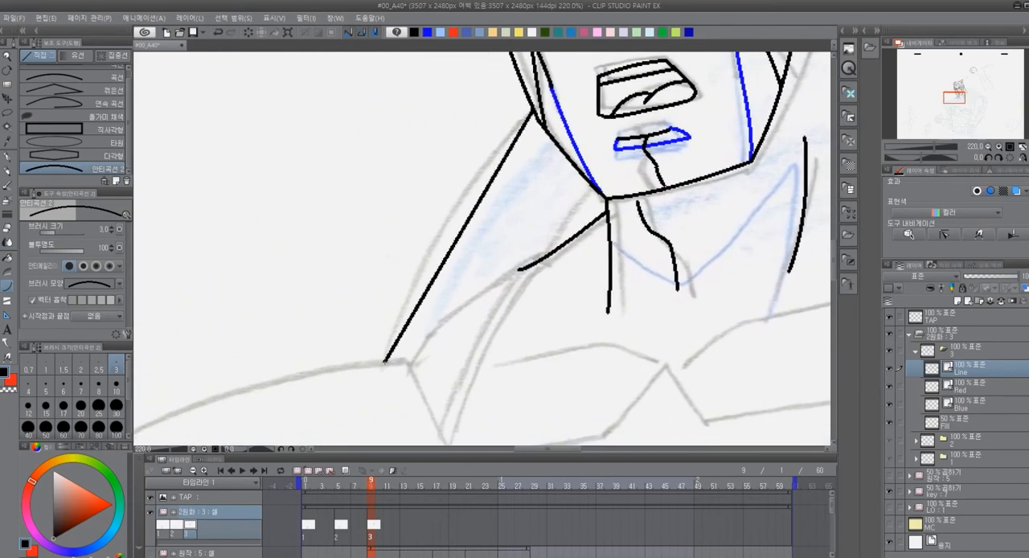
{"action": "left_click", "coordinate": [440, 203]}
Trace the shield's large outer arc from the back of the neck over and down behind the near shoulder
{"action": "left_click_drag", "start_coordinate": [762, 219], "coordinate": [284, 387]}
{"action": "left_click_drag", "start_coordinate": [459, 307], "coordinate": [386, 324]}
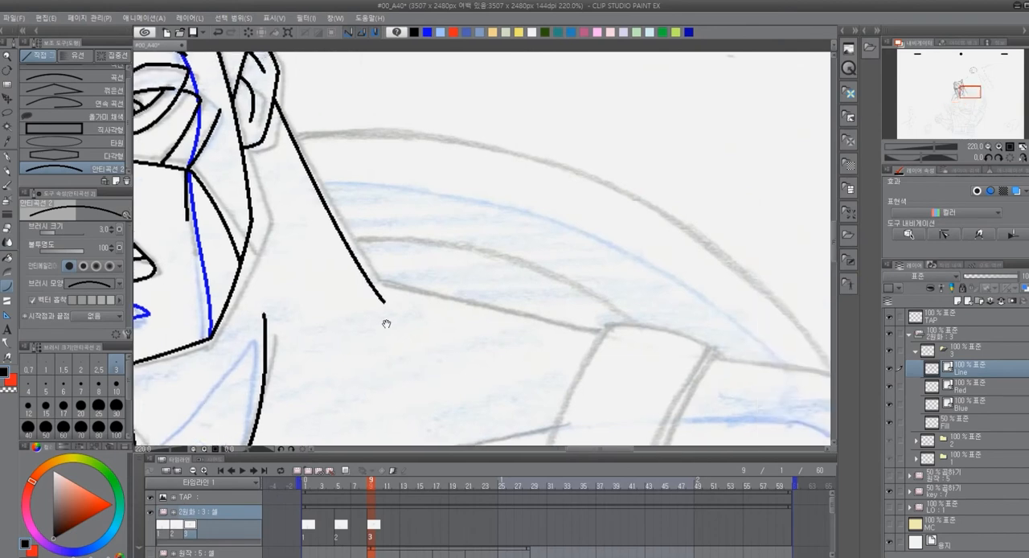
{"action": "left_click_drag", "start_coordinate": [294, 136], "coordinate": [616, 186]}
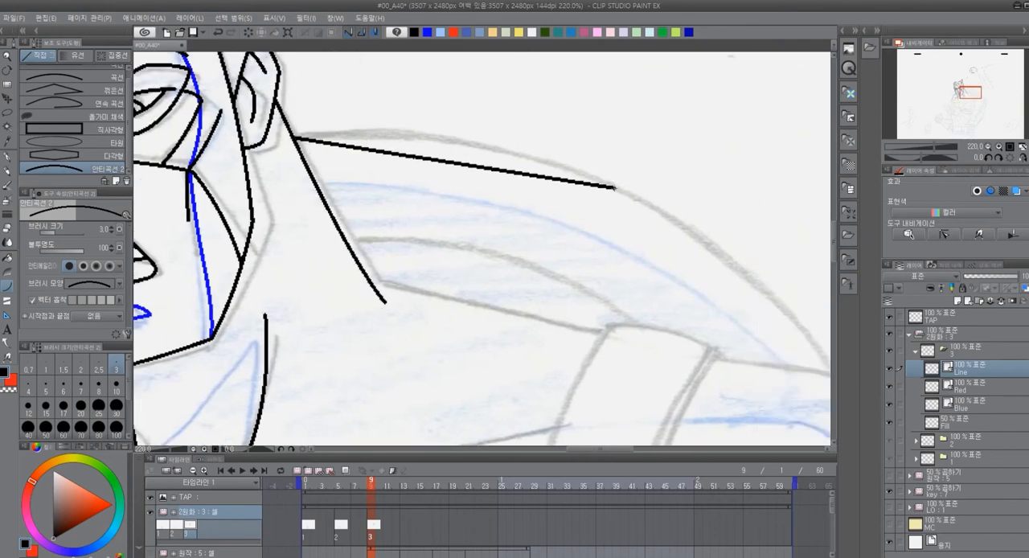
{"action": "left_click_drag", "start_coordinate": [644, 234], "coordinate": [577, 185]}
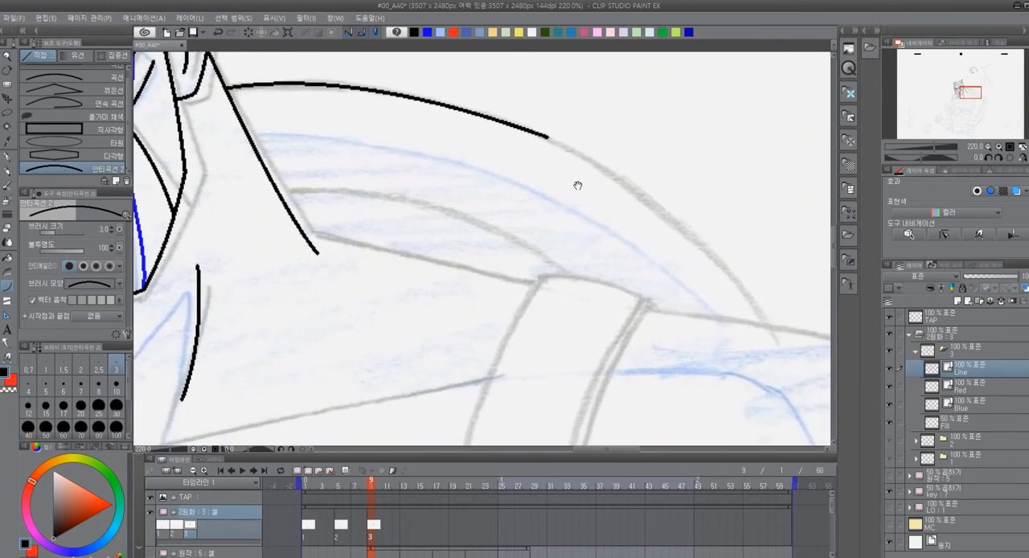
{"action": "left_click_drag", "start_coordinate": [549, 138], "coordinate": [765, 320]}
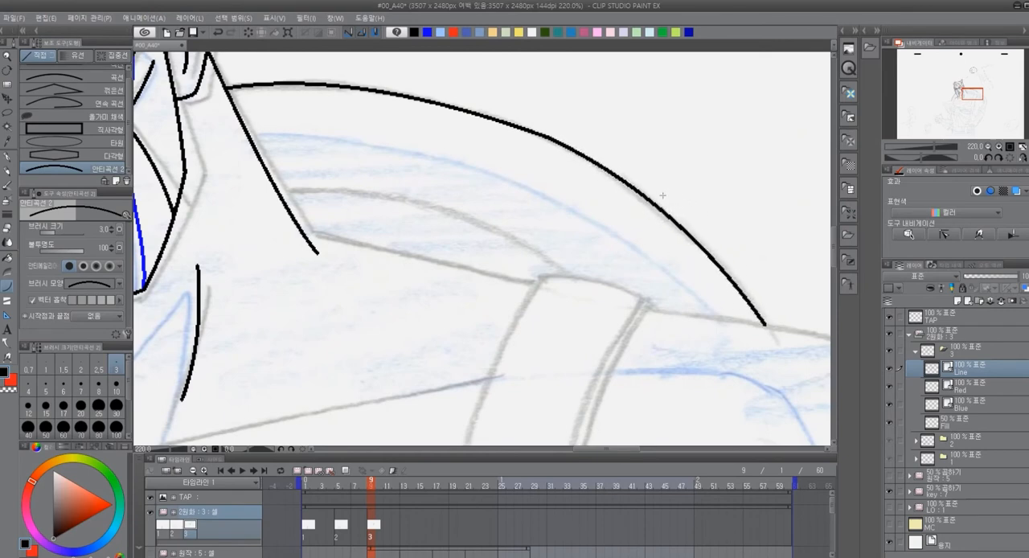
Try to smooth the kink in the shield's large outer arc by pinching the vector line onto the sketch
{"action": "left_click_drag", "start_coordinate": [432, 310], "coordinate": [411, 329]}
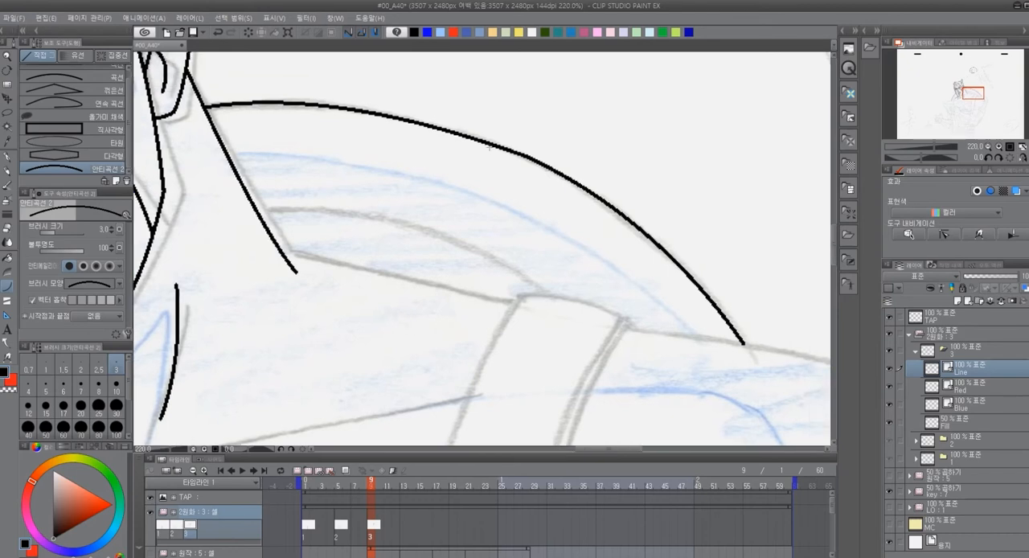
{"action": "key", "text": "y"}
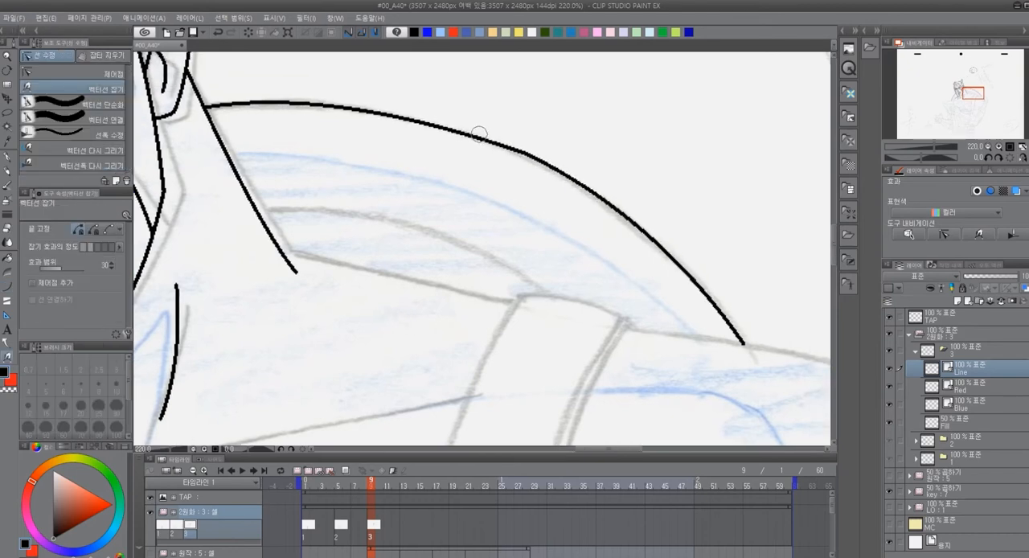
{"action": "left_click_drag", "start_coordinate": [467, 131], "coordinate": [473, 131]}
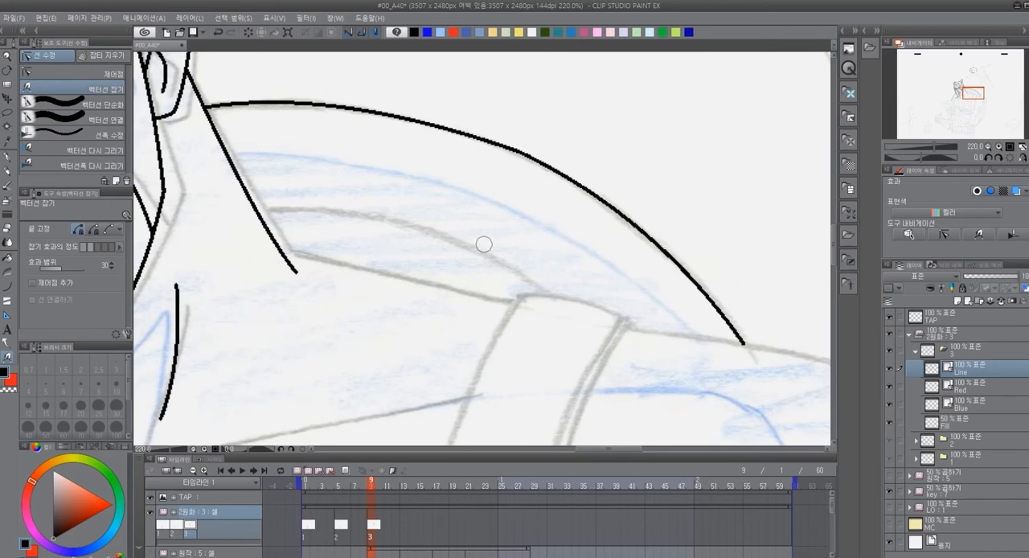
{"action": "left_click_drag", "start_coordinate": [430, 124], "coordinate": [434, 125]}
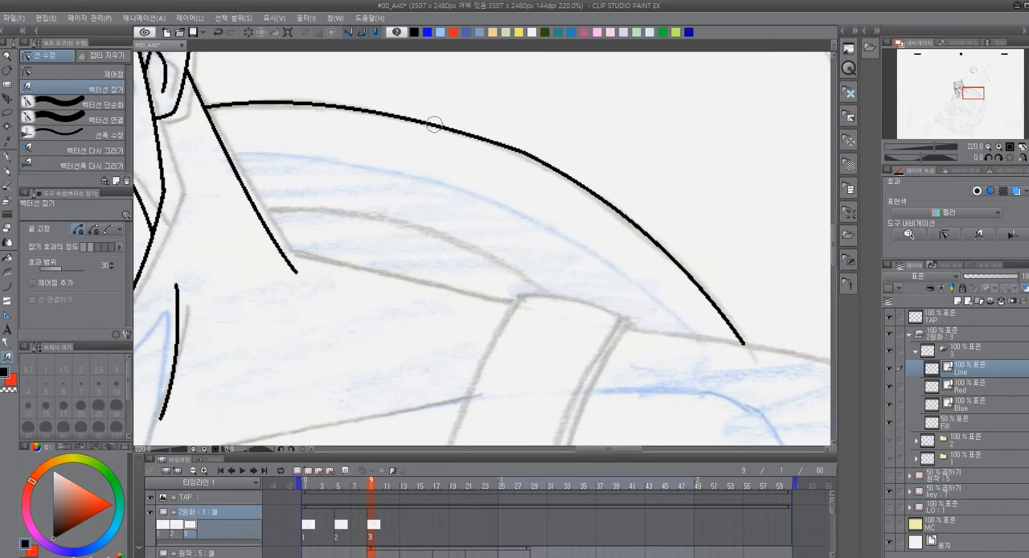
{"action": "left_click_drag", "start_coordinate": [529, 151], "coordinate": [505, 144]}
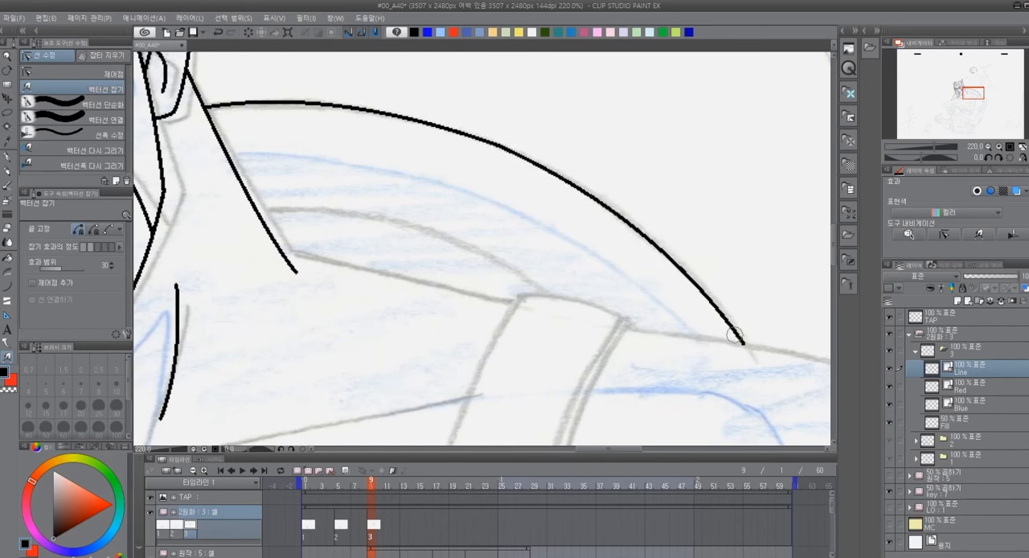
Replace the shield's large outer arc with one continuous curve from the top of the shoulder up to the neck
{"action": "key", "text": "e"}
{"action": "left_click_drag", "start_coordinate": [699, 363], "coordinate": [600, 366]}
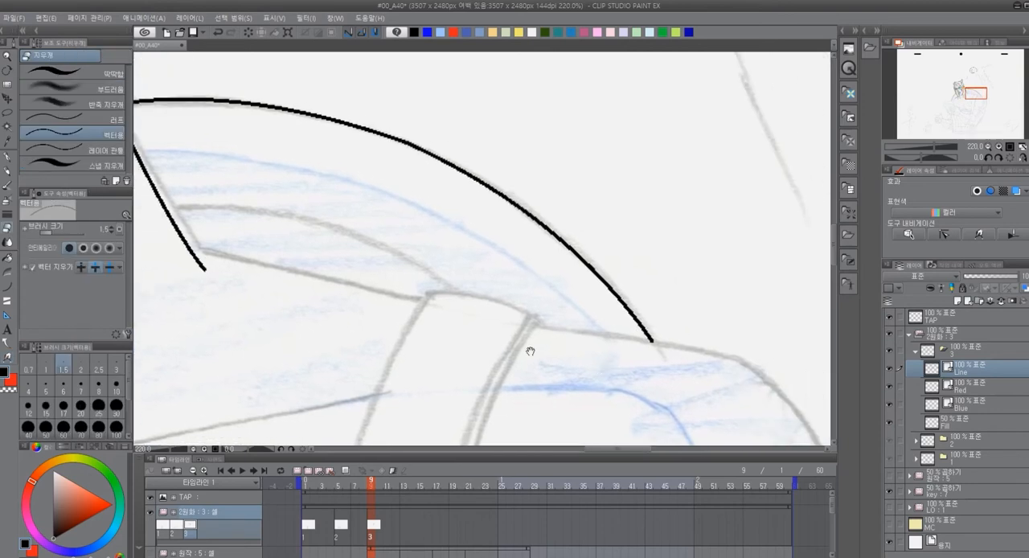
{"action": "left_click_drag", "start_coordinate": [628, 313], "coordinate": [585, 349]}
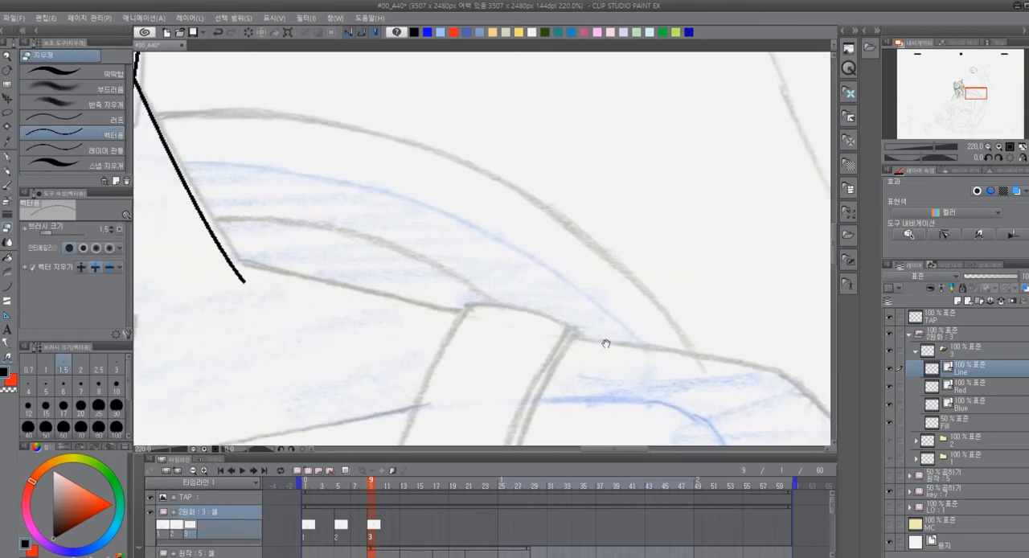
{"action": "key", "text": "u"}
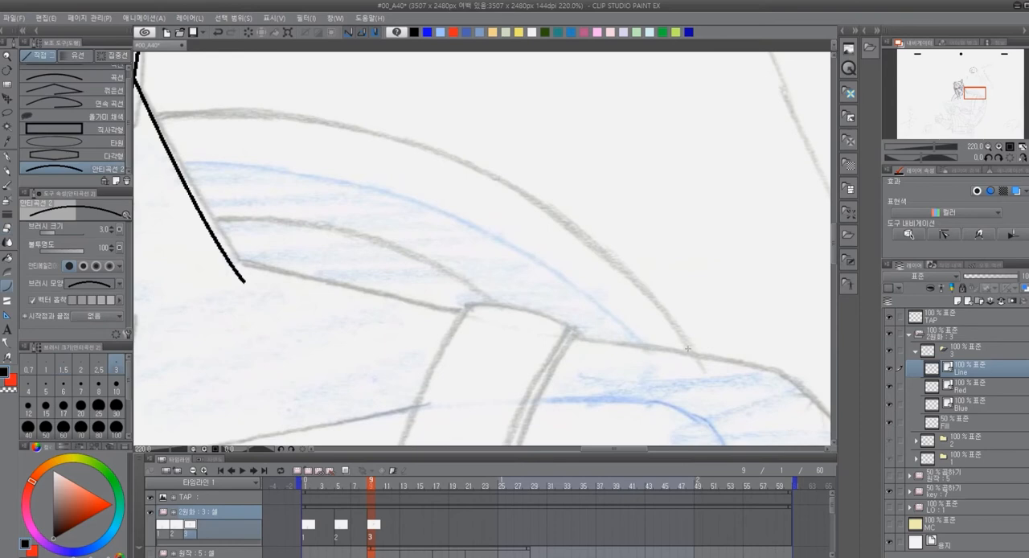
{"action": "left_click_drag", "start_coordinate": [691, 351], "coordinate": [153, 117]}
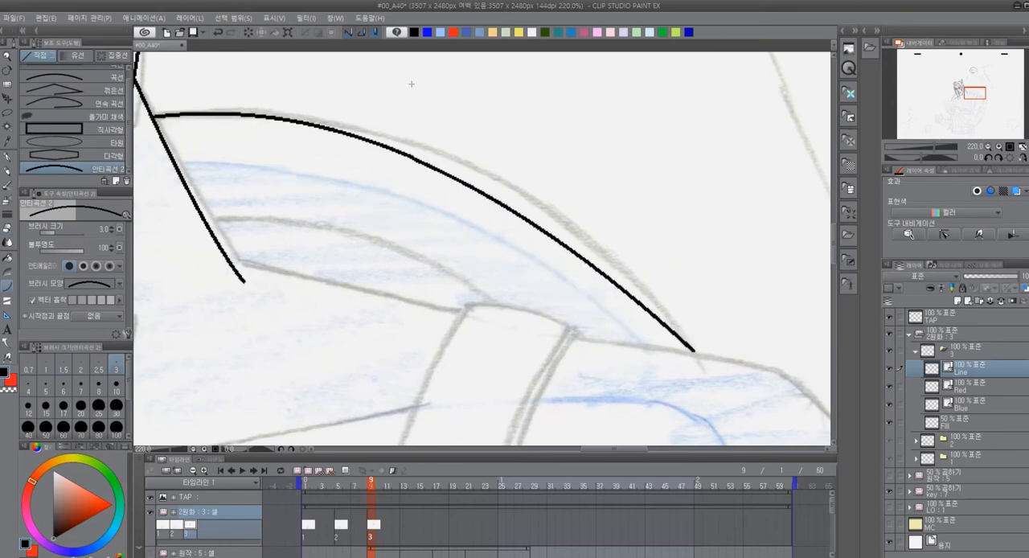
{"action": "left_click", "coordinate": [493, 89]}
Trace the shield's inner rim arc behind the neck and the shoulder slope from the neck to the strap with the curve tool
{"action": "left_click_drag", "start_coordinate": [513, 323], "coordinate": [248, 212]}
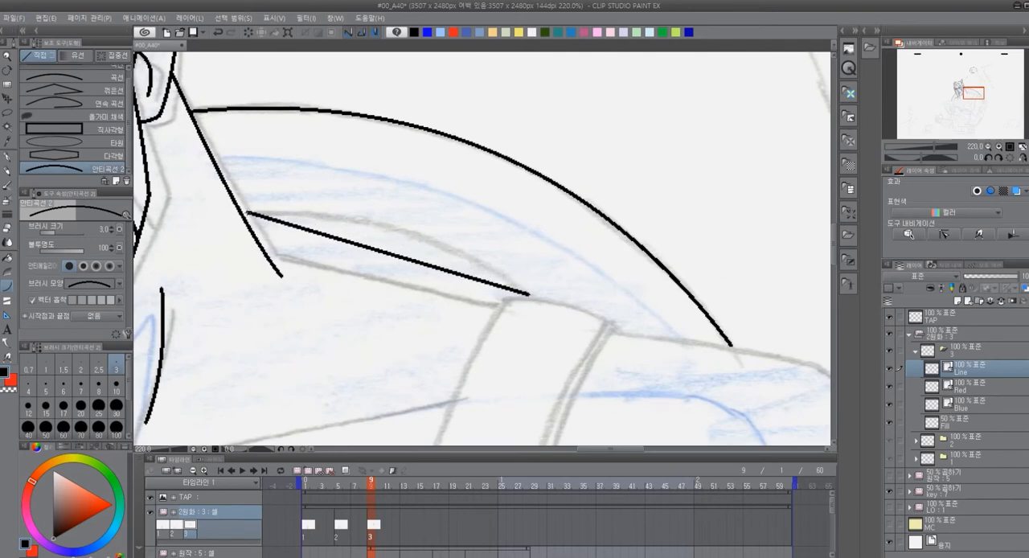
{"action": "left_click", "coordinate": [418, 209]}
{"action": "left_click_drag", "start_coordinate": [335, 286], "coordinate": [418, 241]}
{"action": "left_click_drag", "start_coordinate": [347, 203], "coordinate": [585, 260]}
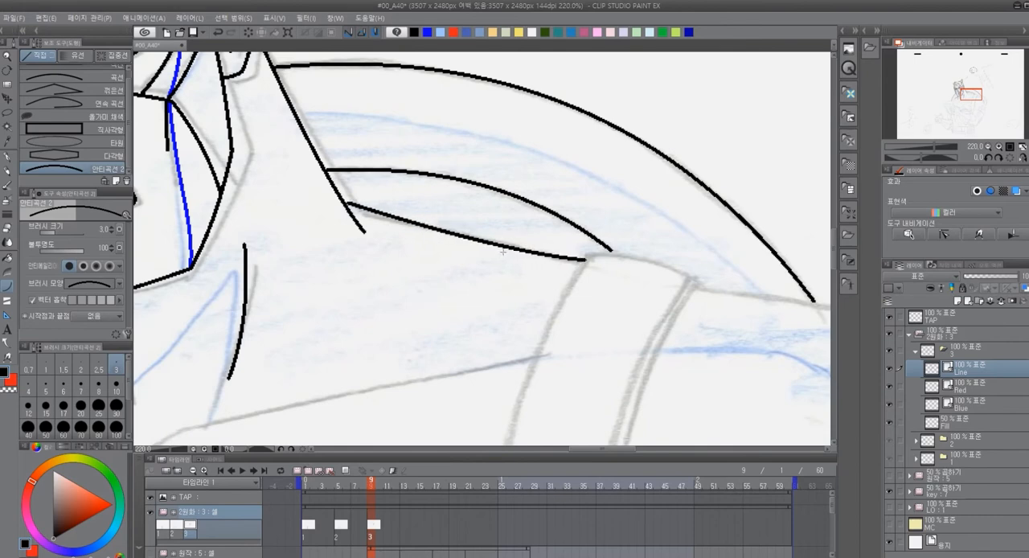
{"action": "left_click_drag", "start_coordinate": [591, 376], "coordinate": [536, 321]}
{"action": "key", "text": "ctrl+z"}
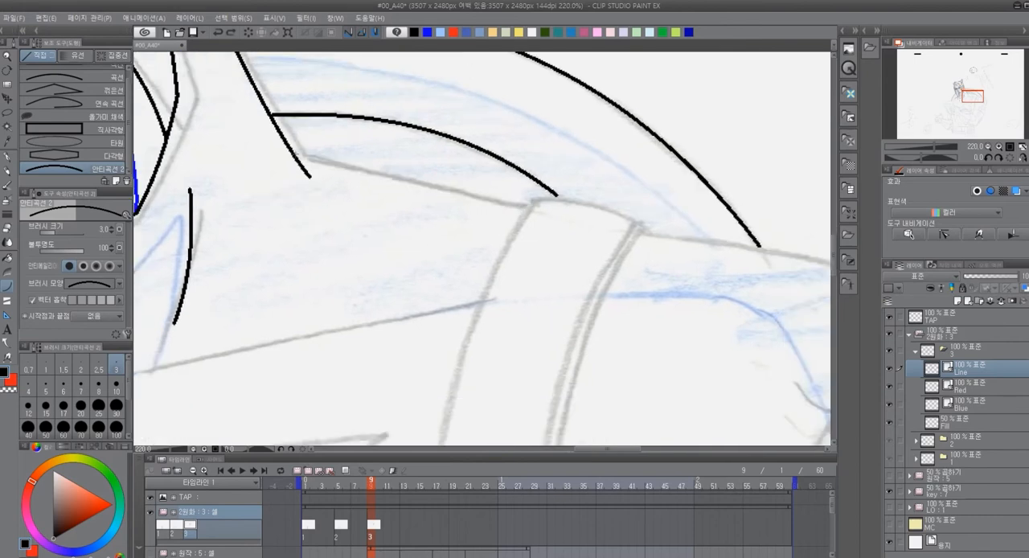
{"action": "left_click_drag", "start_coordinate": [295, 154], "coordinate": [532, 207]}
{"action": "left_click", "coordinate": [416, 185]}
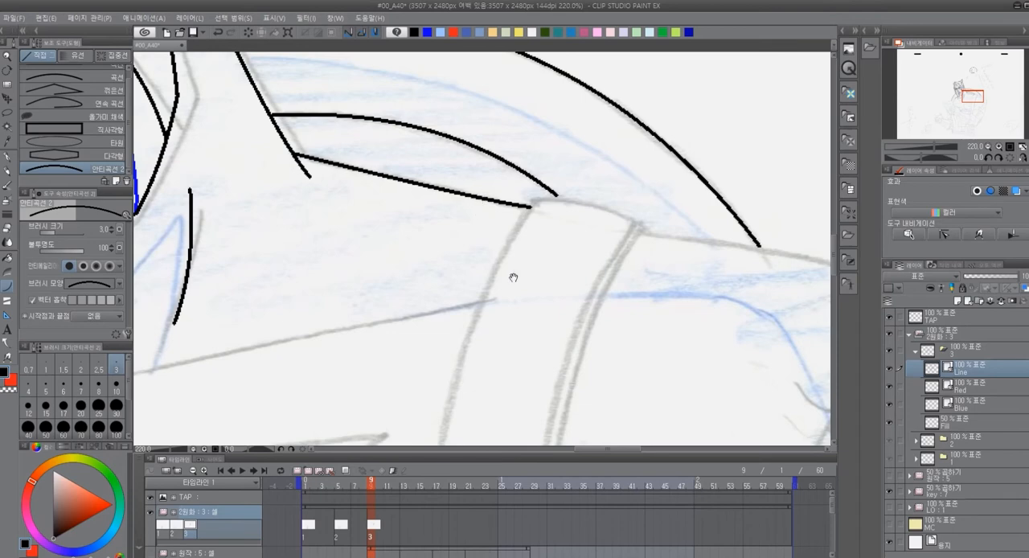
Trace the short curved edge where the strap crosses over the shoulder
{"action": "left_click_drag", "start_coordinate": [517, 265], "coordinate": [421, 288]}
{"action": "left_click_drag", "start_coordinate": [437, 222], "coordinate": [553, 258]}
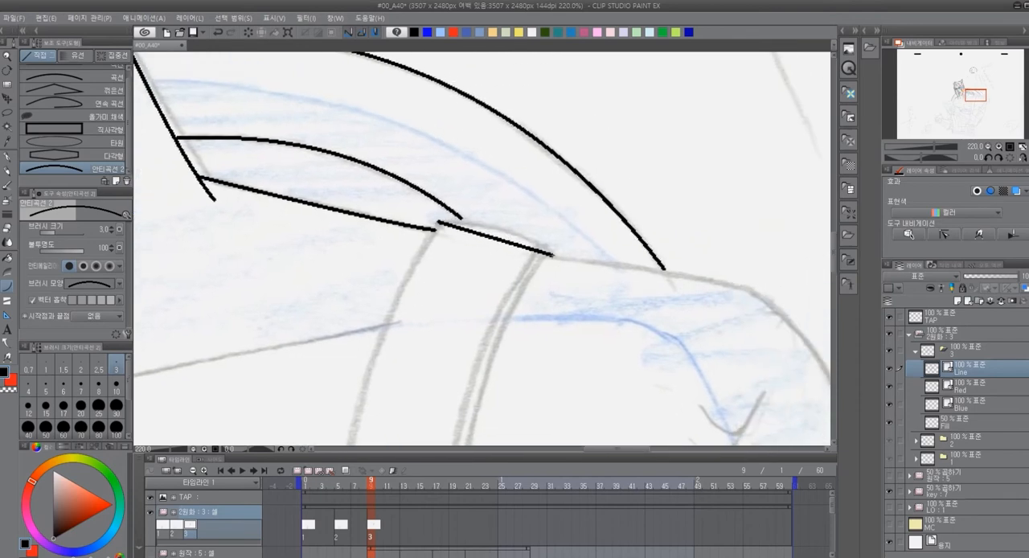
{"action": "left_click", "coordinate": [522, 226]}
{"action": "left_click_drag", "start_coordinate": [332, 378], "coordinate": [387, 274]}
{"action": "scroll", "coordinate": [487, 239], "scroll_direction": "down", "scroll_amount": 2}
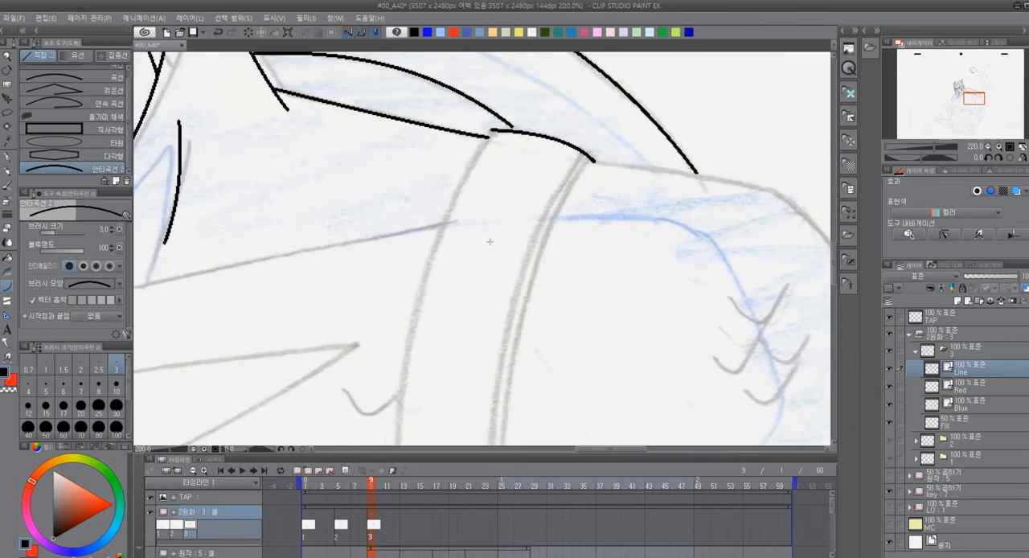
{"action": "scroll", "coordinate": [492, 236], "scroll_direction": "down", "scroll_amount": 2}
{"action": "mouse_move", "coordinate": [488, 292]}
{"action": "left_mouse_down"}
{"action": "mouse_move", "coordinate": [549, 264]}
{"action": "mouse_move", "coordinate": [495, 223]}
{"action": "left_mouse_up"}
{"action": "left_click_drag", "start_coordinate": [505, 114], "coordinate": [478, 400]}
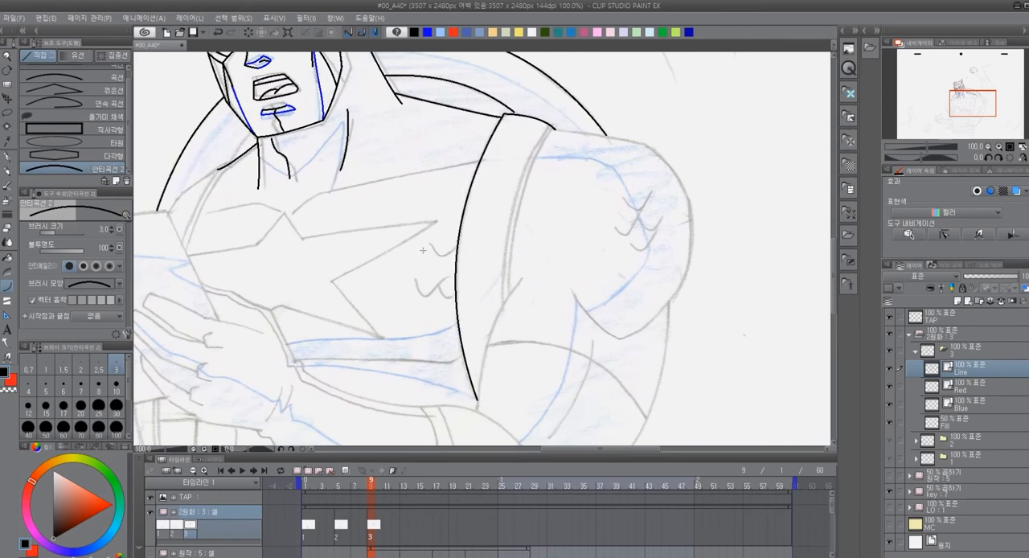
{"action": "left_click", "coordinate": [425, 247]}
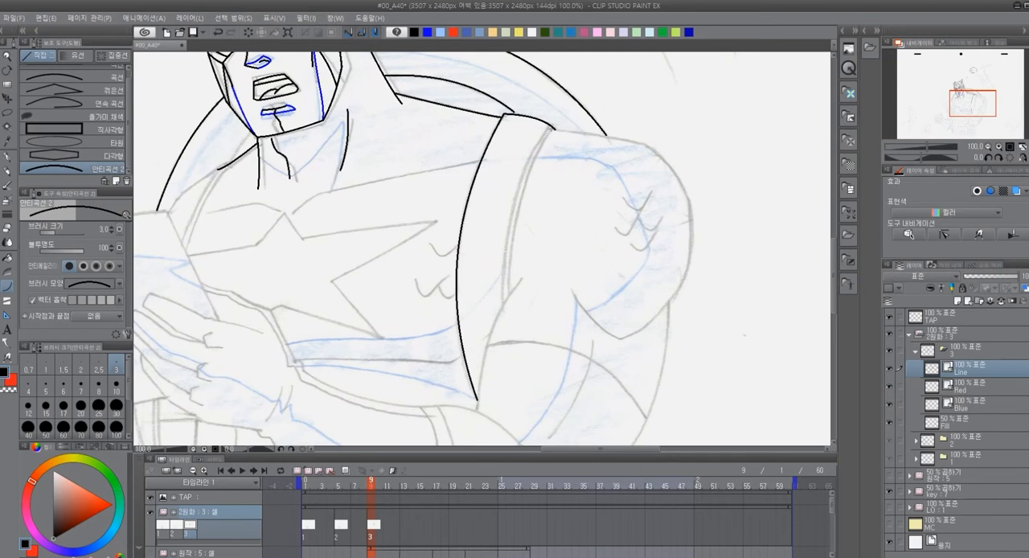
{"action": "key", "text": "ctrl+z"}
Trace the strap's chest-side edge from the shoulder down to its lower tip using two joined curves
{"action": "left_click_drag", "start_coordinate": [496, 139], "coordinate": [459, 245]}
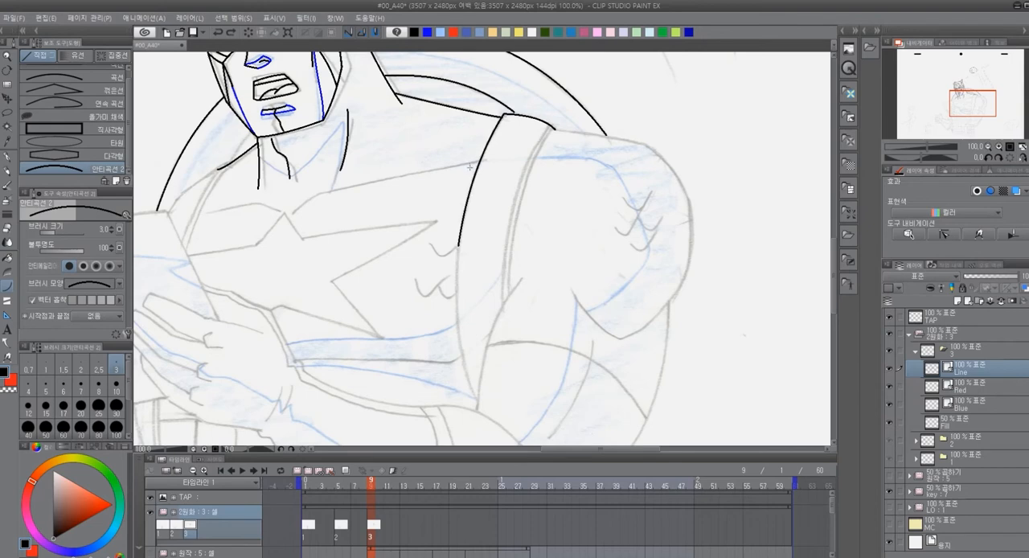
{"action": "left_click", "coordinate": [471, 165]}
{"action": "left_click_drag", "start_coordinate": [459, 245], "coordinate": [478, 401]}
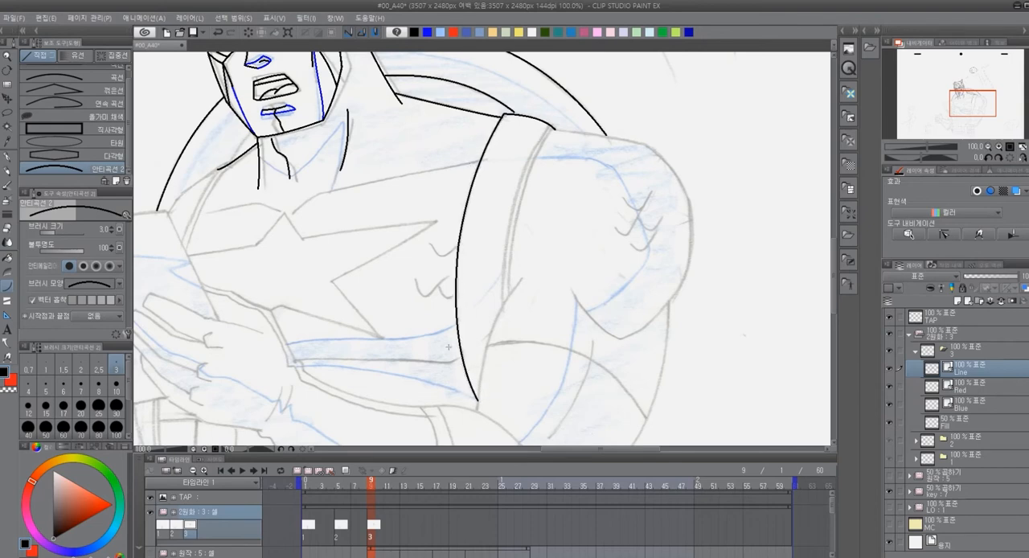
{"action": "left_click", "coordinate": [452, 318]}
Trace the strap's arm-side border as two closely spaced parallel curves running from the shoulder to the armpit
{"action": "left_click_drag", "start_coordinate": [551, 126], "coordinate": [503, 306]}
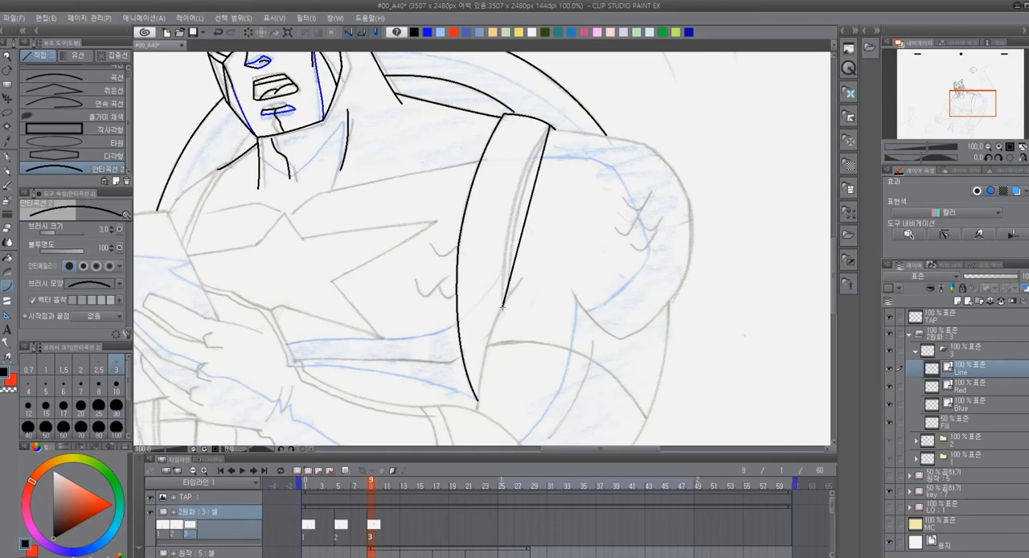
{"action": "left_click", "coordinate": [505, 184]}
{"action": "left_click_drag", "start_coordinate": [554, 127], "coordinate": [505, 299]}
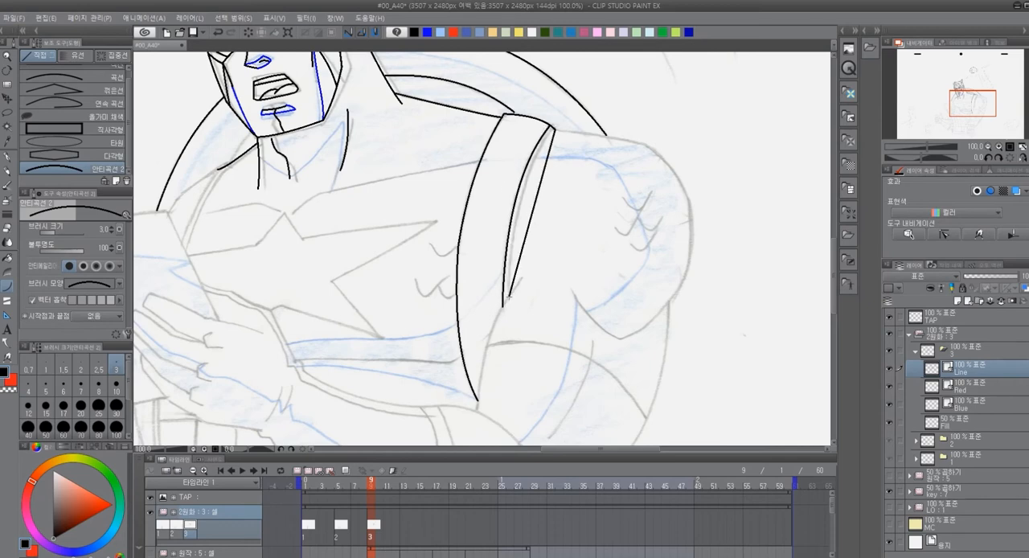
{"action": "left_click", "coordinate": [517, 170]}
Trace the shoulder muscle outline from the strap around the outside and back up from its lower point with joined curves
{"action": "left_click_drag", "start_coordinate": [603, 239], "coordinate": [450, 271]}
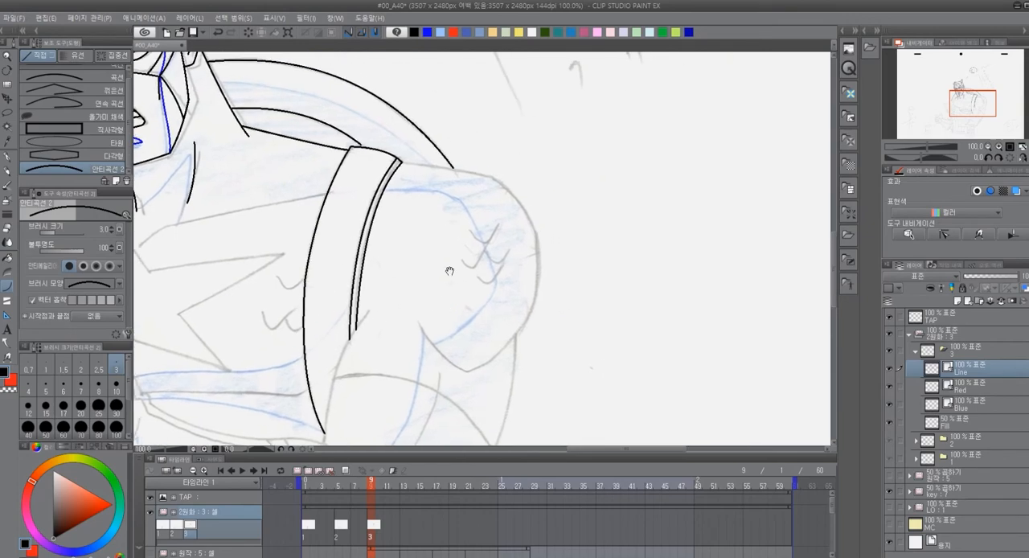
{"action": "left_click_drag", "start_coordinate": [401, 162], "coordinate": [483, 174]}
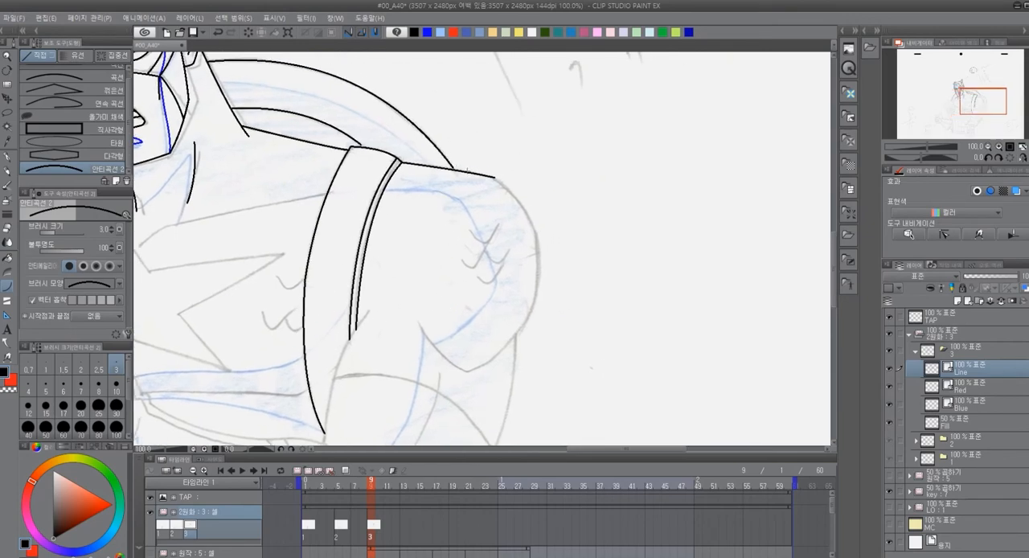
{"action": "mouse_move", "coordinate": [493, 179]}
{"action": "left_mouse_down"}
{"action": "mouse_move", "coordinate": [424, 135]}
{"action": "mouse_move", "coordinate": [462, 190]}
{"action": "left_mouse_up"}
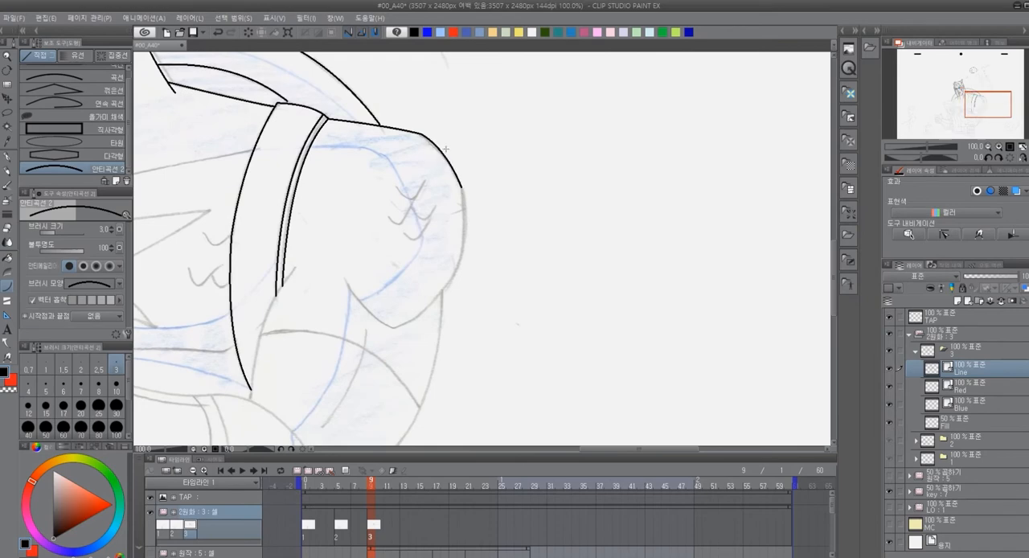
{"action": "left_click_drag", "start_coordinate": [463, 188], "coordinate": [462, 261]}
{"action": "mouse_move", "coordinate": [470, 219]}
{"action": "left_mouse_down"}
{"action": "mouse_move", "coordinate": [561, 230]}
{"action": "mouse_move", "coordinate": [512, 286]}
{"action": "left_mouse_up"}
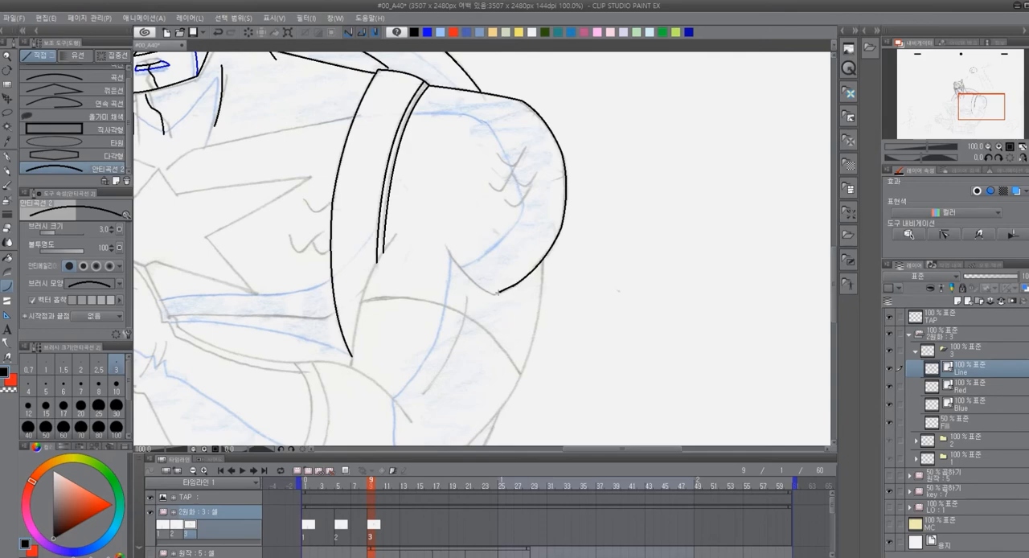
{"action": "left_click_drag", "start_coordinate": [447, 247], "coordinate": [495, 295]}
{"action": "left_click", "coordinate": [466, 282]}
Draw the four small hooked marks on the shoulder muscle with the pen
{"action": "mouse_move", "coordinate": [455, 223]}
{"action": "left_mouse_down"}
{"action": "mouse_move", "coordinate": [446, 213]}
{"action": "mouse_move", "coordinate": [526, 236]}
{"action": "left_mouse_up"}
{"action": "scroll", "coordinate": [529, 217], "scroll_direction": "up", "scroll_amount": 4}
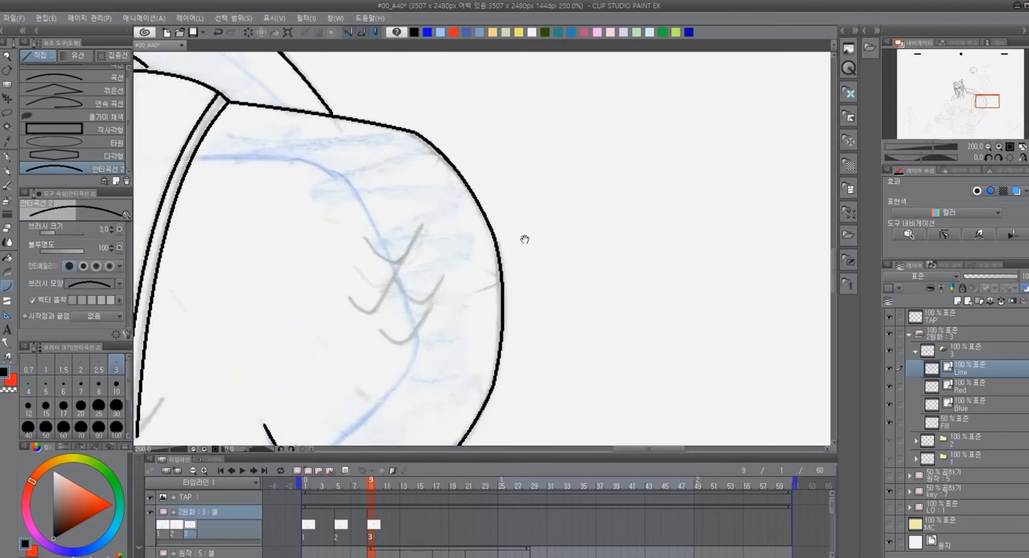
{"action": "key", "text": "p"}
{"action": "mouse_move", "coordinate": [368, 239]}
{"action": "left_mouse_down"}
{"action": "mouse_move", "coordinate": [401, 263]}
{"action": "mouse_move", "coordinate": [430, 223]}
{"action": "left_mouse_up"}
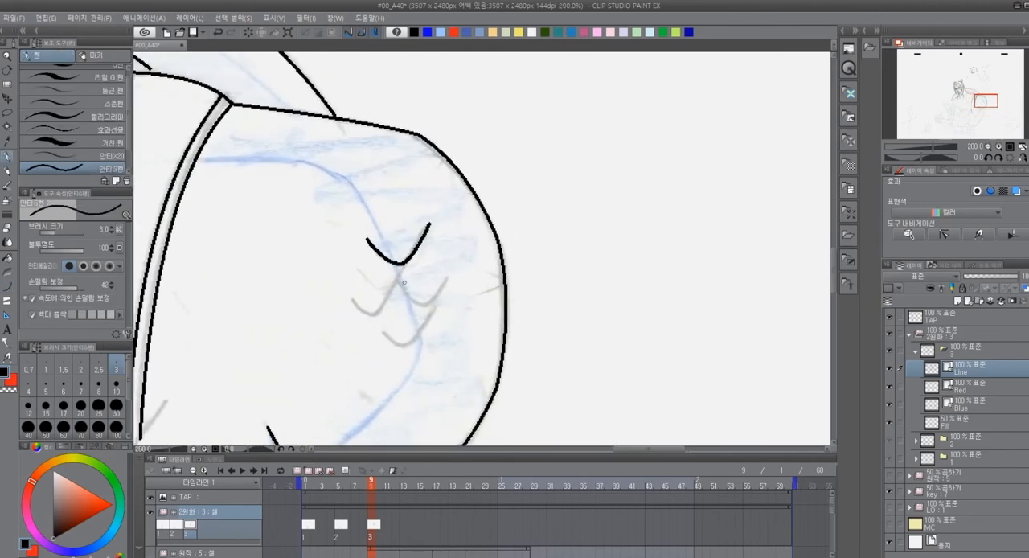
{"action": "left_click_drag", "start_coordinate": [390, 295], "coordinate": [406, 261]}
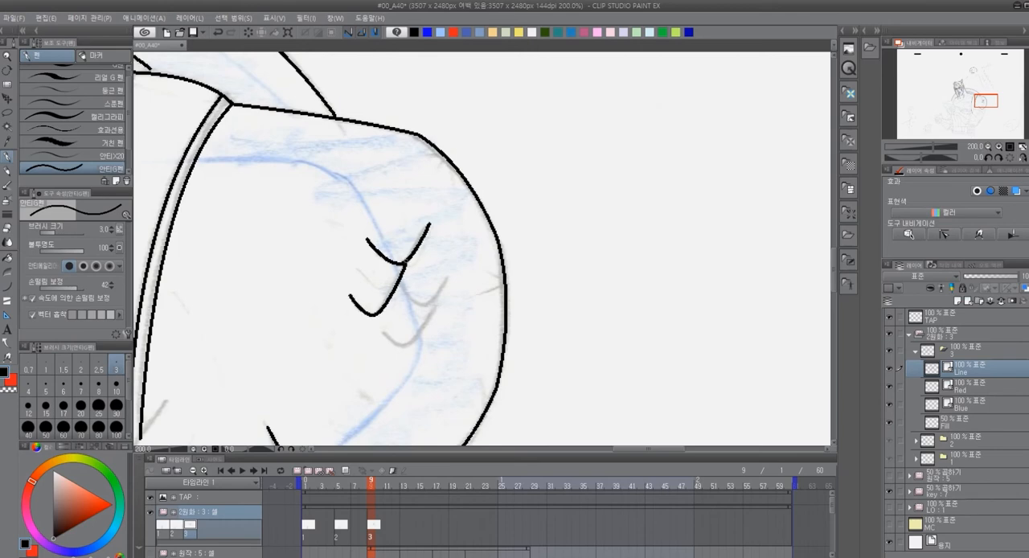
{"action": "left_click_drag", "start_coordinate": [421, 304], "coordinate": [448, 277]}
{"action": "left_click_drag", "start_coordinate": [406, 345], "coordinate": [429, 317]}
Trace the armpit line from beside the strap's double border down past the strap's lower tip with the curve tool
{"action": "left_click_drag", "start_coordinate": [541, 400], "coordinate": [715, 198]}
{"action": "mouse_move", "coordinate": [552, 361]}
{"action": "left_mouse_down"}
{"action": "mouse_move", "coordinate": [582, 308]}
{"action": "mouse_move", "coordinate": [658, 244]}
{"action": "left_mouse_up"}
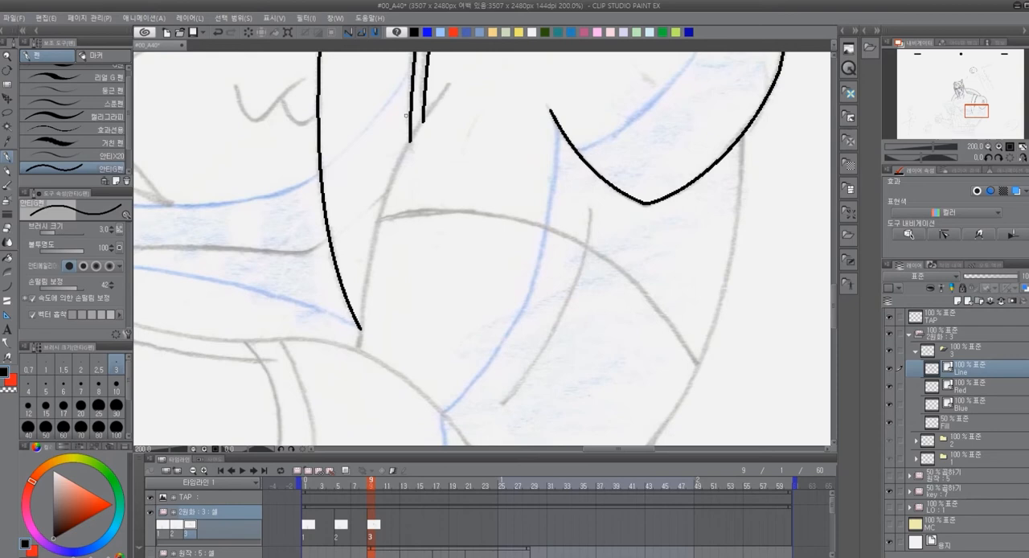
{"action": "key", "text": "u"}
{"action": "left_click_drag", "start_coordinate": [451, 79], "coordinate": [361, 328]}
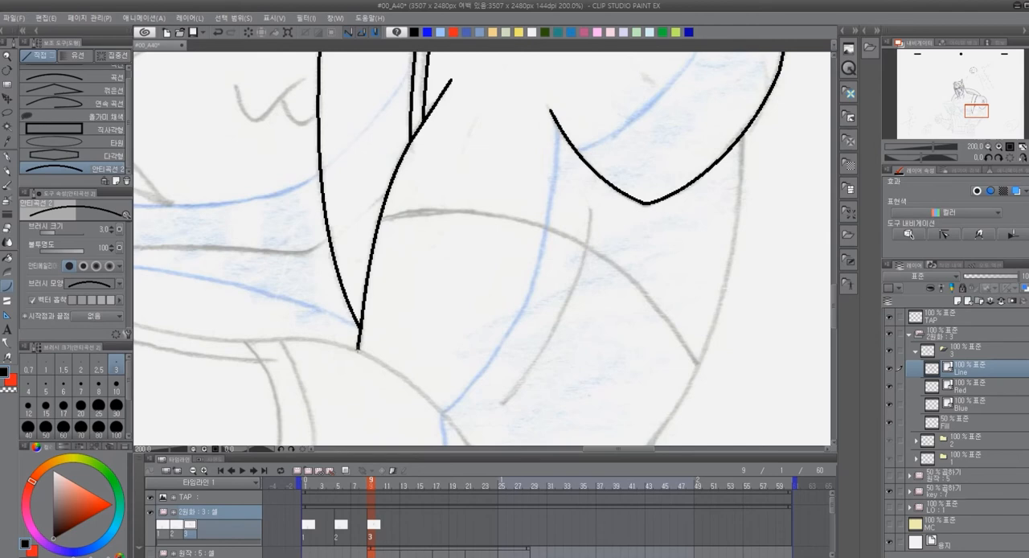
Trace the muscle line inside the upper arm and the long arc crossing it from the armpit line to the outer arm
{"action": "left_click_drag", "start_coordinate": [599, 290], "coordinate": [506, 218]}
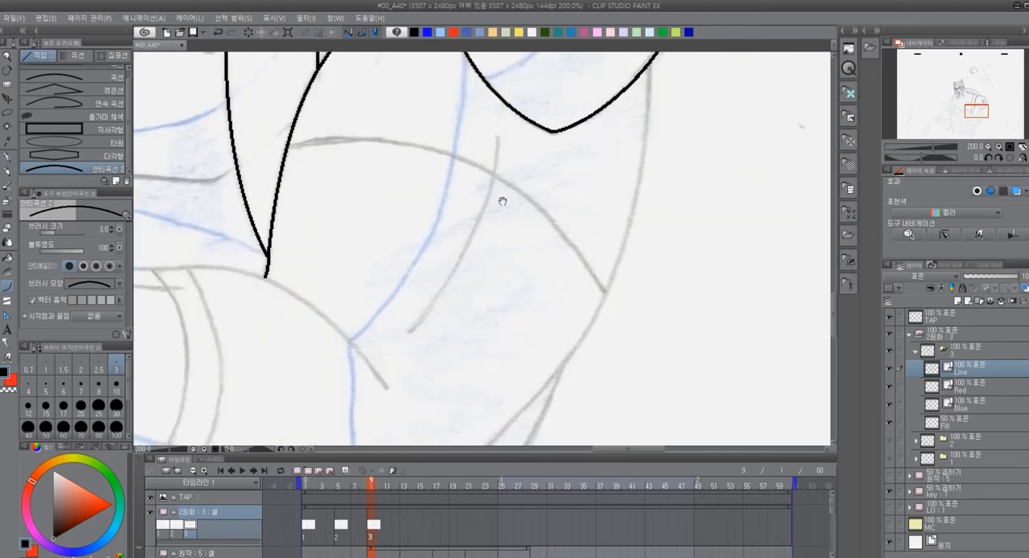
{"action": "left_click_drag", "start_coordinate": [499, 131], "coordinate": [412, 331]}
{"action": "left_click", "coordinate": [479, 256]}
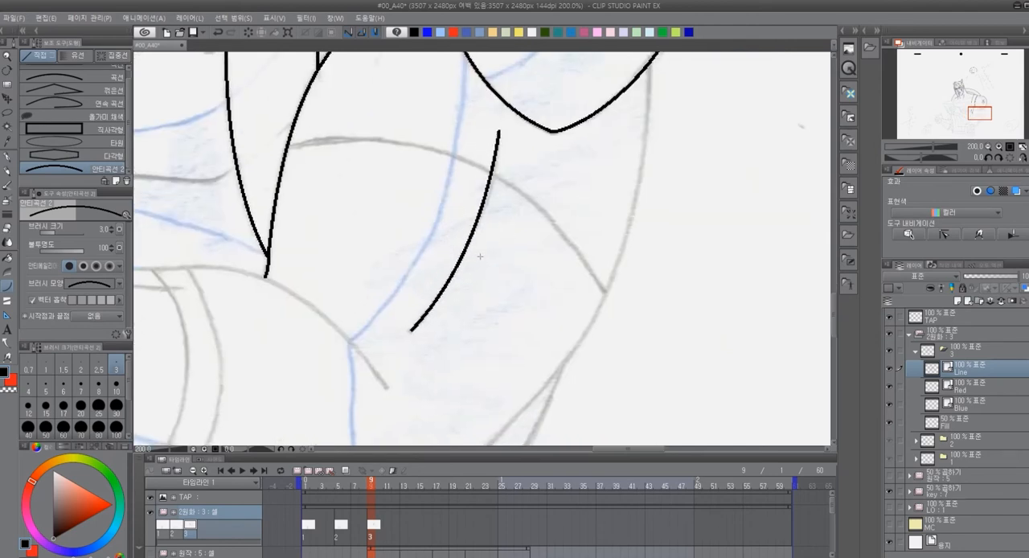
{"action": "left_click_drag", "start_coordinate": [289, 144], "coordinate": [607, 291]}
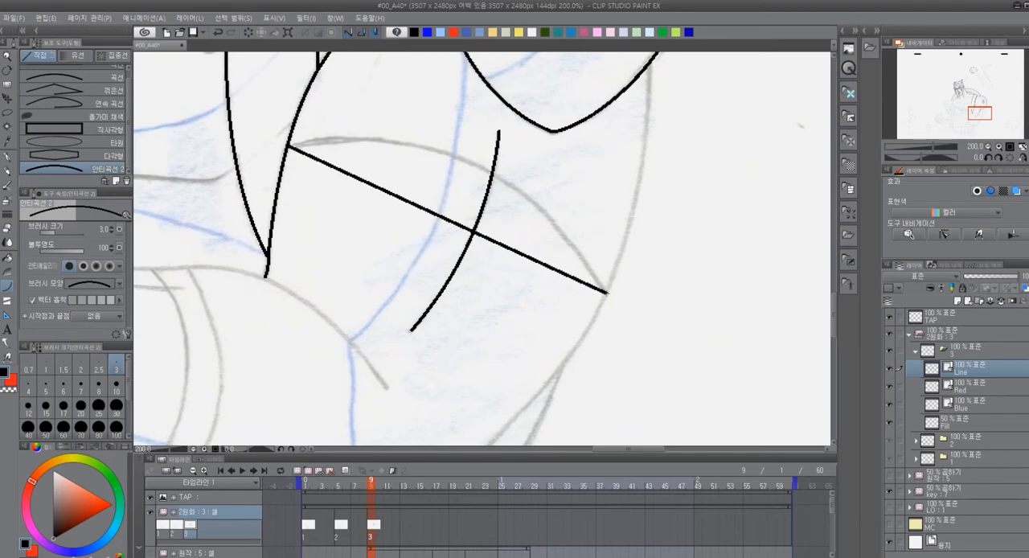
{"action": "left_click", "coordinate": [503, 111]}
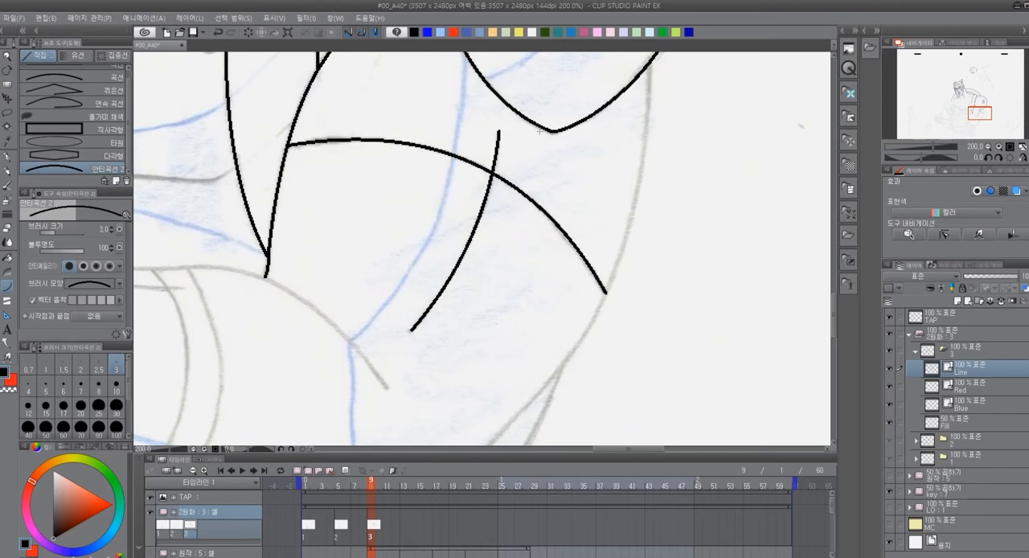
Trace the outer arm contour below the shoulder muscle and the curve running from the strap's lower tip into the arm
{"action": "left_click_drag", "start_coordinate": [646, 243], "coordinate": [577, 228]}
{"action": "left_click_drag", "start_coordinate": [594, 113], "coordinate": [591, 143]}
{"action": "left_click_drag", "start_coordinate": [578, 73], "coordinate": [532, 306]}
{"action": "left_click", "coordinate": [574, 200]}
{"action": "left_click_drag", "start_coordinate": [524, 369], "coordinate": [640, 189]}
{"action": "left_click_drag", "start_coordinate": [648, 126], "coordinate": [555, 252]}
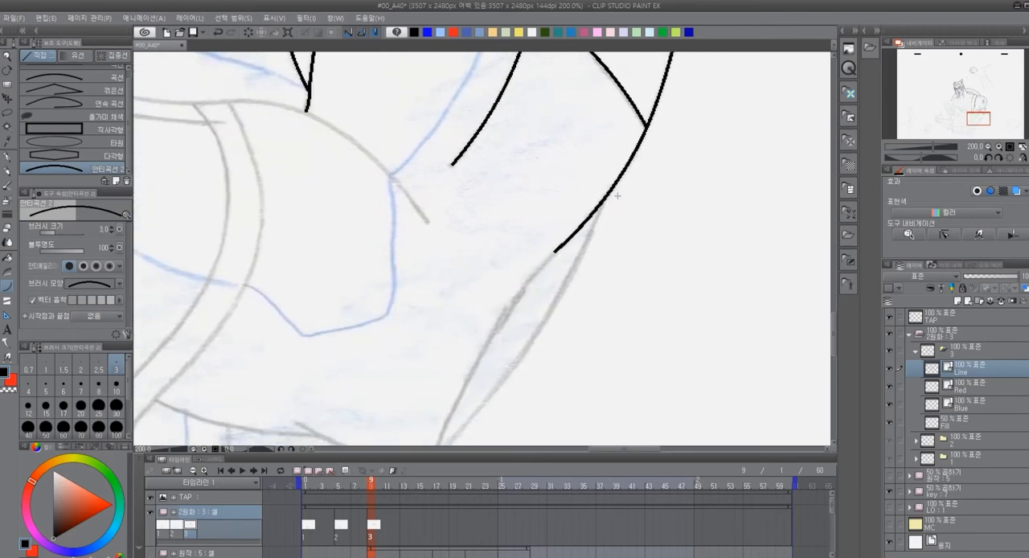
{"action": "left_click_drag", "start_coordinate": [427, 226], "coordinate": [554, 278]}
{"action": "left_click_drag", "start_coordinate": [409, 155], "coordinate": [556, 272]}
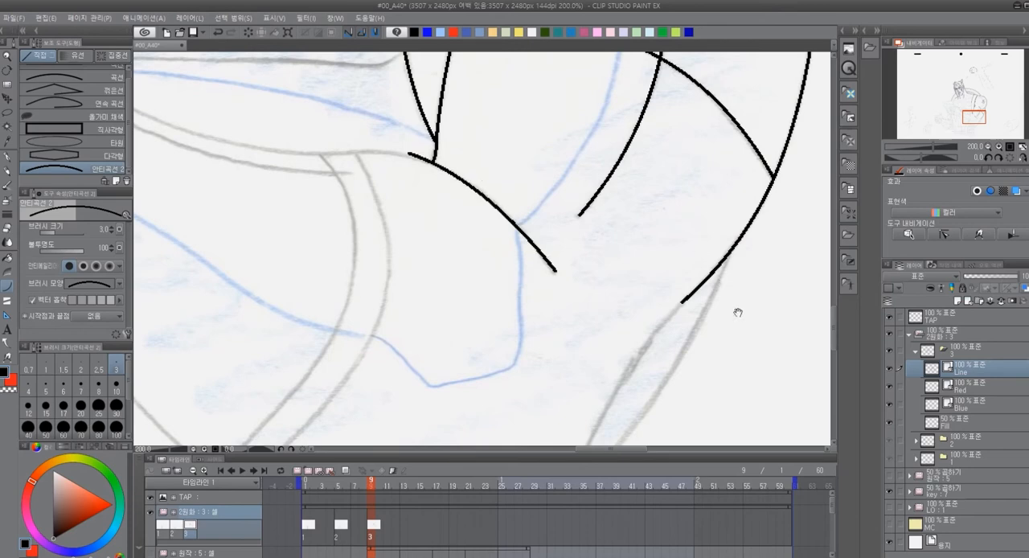
Trace the outer arm contour down to the elbow, around its corner and back along the start of the lower edge
{"action": "left_click_drag", "start_coordinate": [738, 312], "coordinate": [665, 159]}
{"action": "left_click_drag", "start_coordinate": [610, 129], "coordinate": [513, 278]}
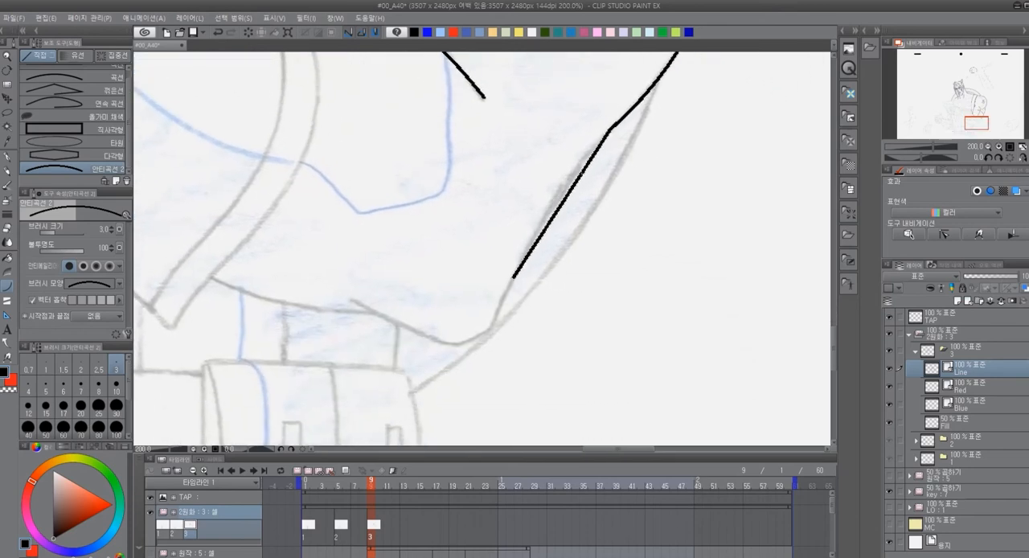
{"action": "left_click", "coordinate": [558, 185]}
{"action": "left_click_drag", "start_coordinate": [509, 302], "coordinate": [457, 345]}
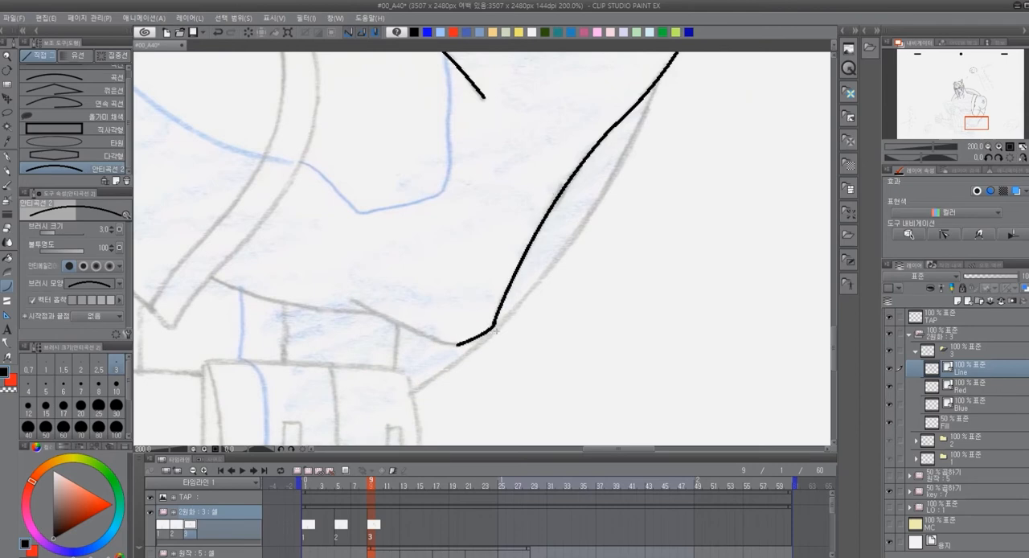
{"action": "left_click_drag", "start_coordinate": [456, 345], "coordinate": [371, 310]}
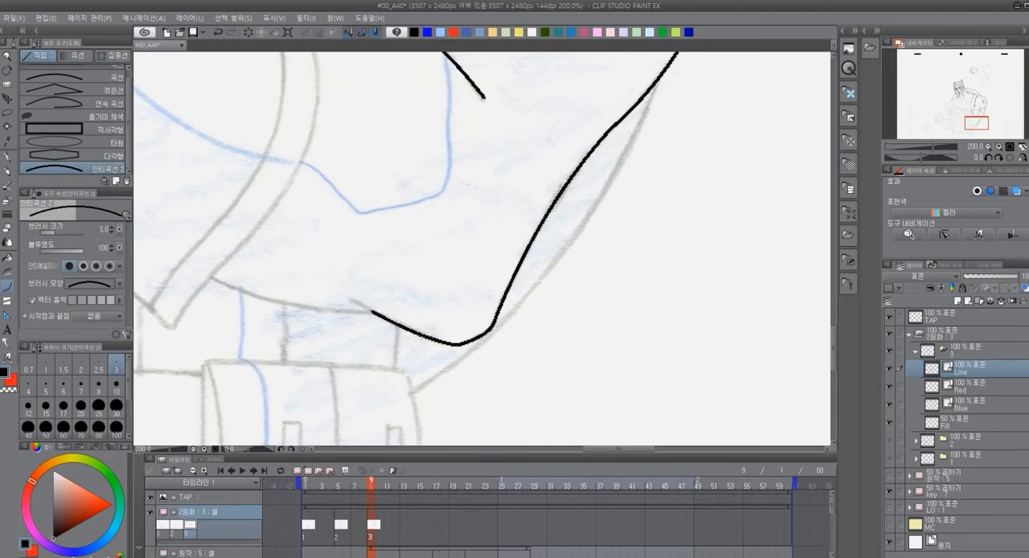
{"action": "left_click_drag", "start_coordinate": [361, 303], "coordinate": [351, 302]}
{"action": "mouse_move", "coordinate": [441, 166]}
{"action": "left_mouse_down"}
{"action": "mouse_move", "coordinate": [461, 206]}
{"action": "mouse_move", "coordinate": [427, 187]}
{"action": "left_mouse_up"}
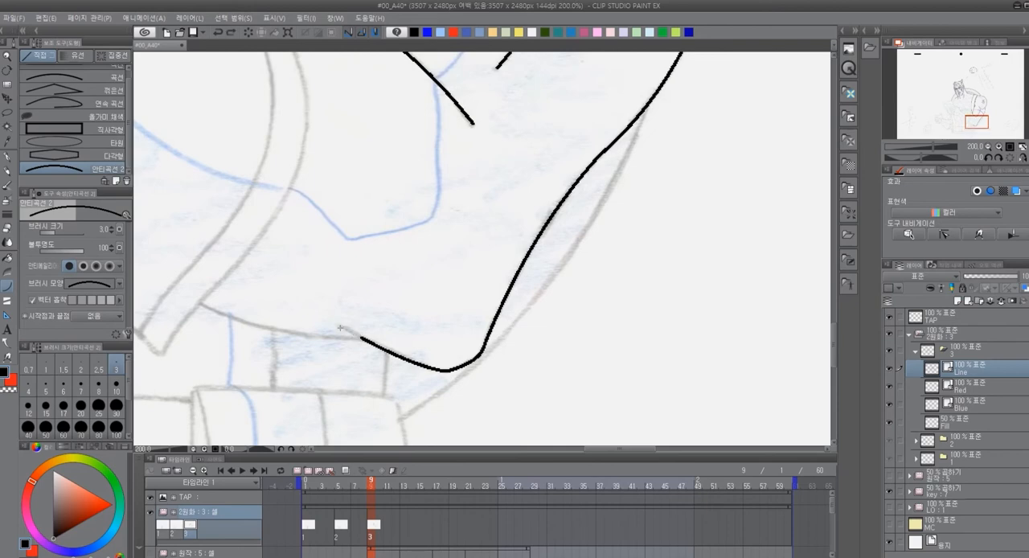
Trace the two long parallel border curves running from the strap's lower tip toward the wrist with the curve tool
{"action": "mouse_move", "coordinate": [346, 325]}
{"action": "left_mouse_down"}
{"action": "mouse_move", "coordinate": [518, 298]}
{"action": "mouse_move", "coordinate": [540, 262]}
{"action": "mouse_move", "coordinate": [666, 328]}
{"action": "left_mouse_up"}
{"action": "left_click_drag", "start_coordinate": [545, 166], "coordinate": [653, 173]}
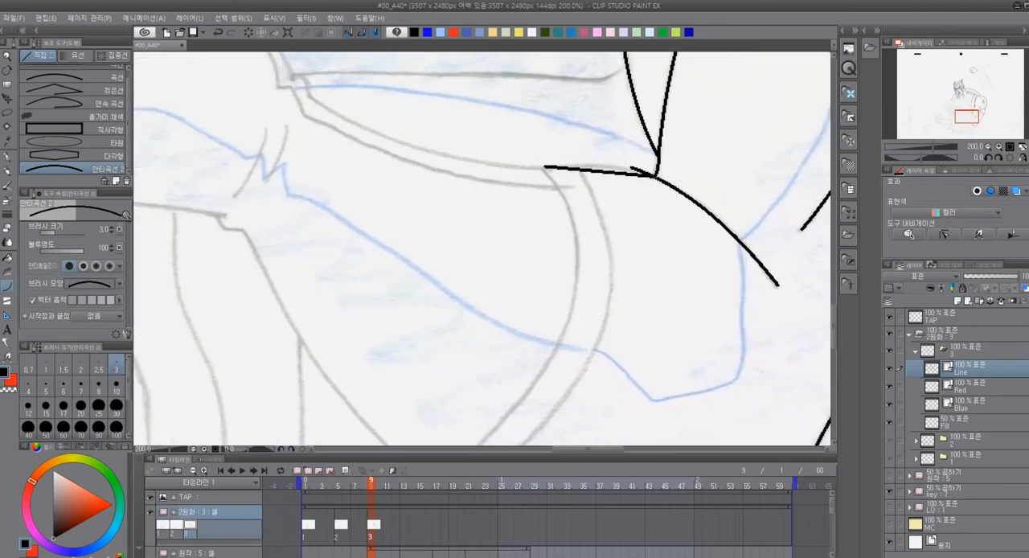
{"action": "left_click_drag", "start_coordinate": [406, 148], "coordinate": [436, 191]}
{"action": "left_click_drag", "start_coordinate": [341, 136], "coordinate": [577, 209]}
{"action": "left_click", "coordinate": [435, 207]}
{"action": "left_click_drag", "start_coordinate": [579, 321], "coordinate": [526, 197]}
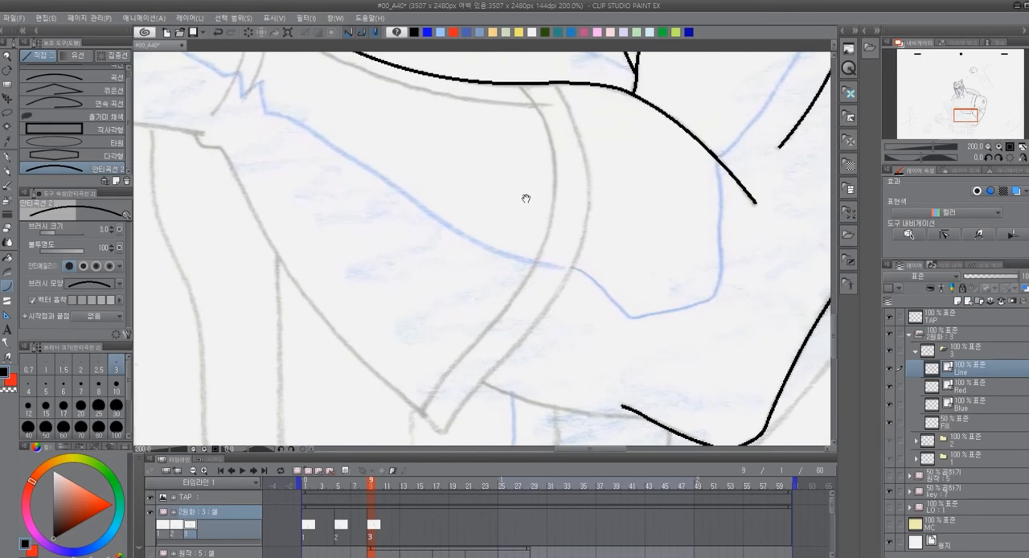
{"action": "left_click_drag", "start_coordinate": [392, 109], "coordinate": [367, 204]}
{"action": "mouse_move", "coordinate": [256, 127]}
{"action": "left_mouse_down"}
{"action": "mouse_move", "coordinate": [459, 202]}
{"action": "mouse_move", "coordinate": [510, 200]}
{"action": "left_mouse_up"}
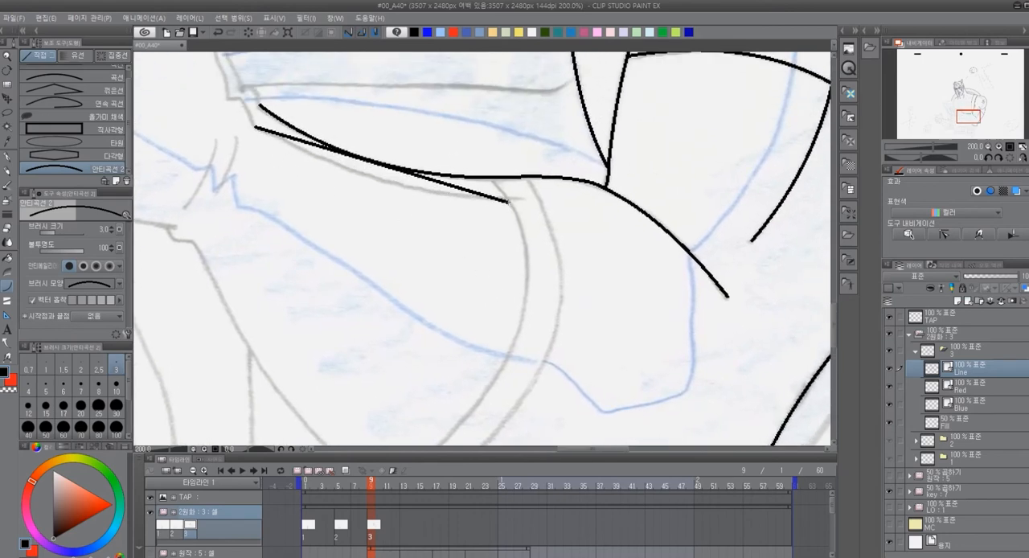
{"action": "left_click", "coordinate": [395, 201]}
Trace the long lower contour of the forearm from the wrist down to the curved band's pointed end
{"action": "scroll", "coordinate": [496, 216], "scroll_direction": "down", "scroll_amount": 5}
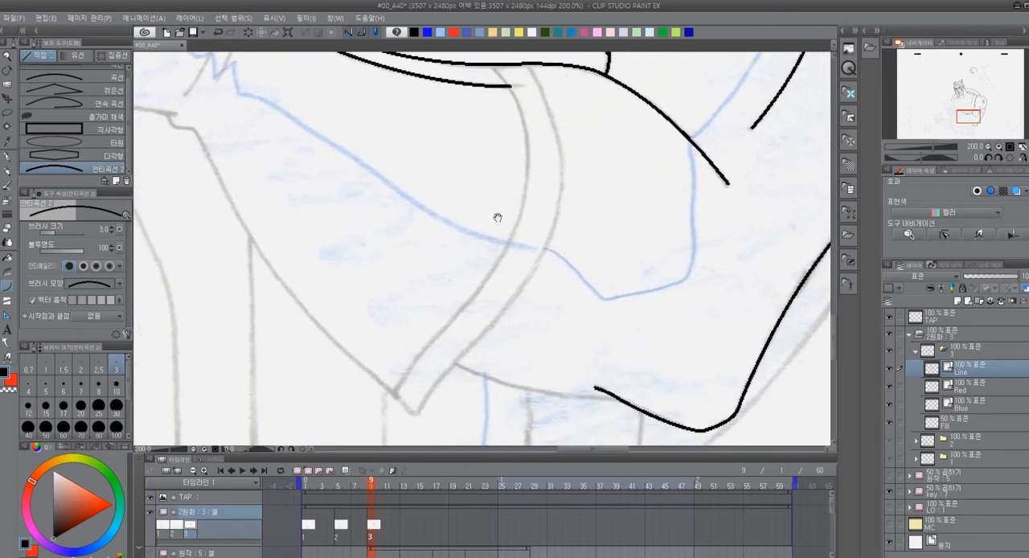
{"action": "left_click_drag", "start_coordinate": [187, 119], "coordinate": [407, 407]}
{"action": "left_click_drag", "start_coordinate": [503, 328], "coordinate": [438, 365]}
Trace both edges of the curved band across the arm down to its pointed end, and the curve joining it to the elbow contour
{"action": "left_click_drag", "start_coordinate": [427, 95], "coordinate": [449, 249]}
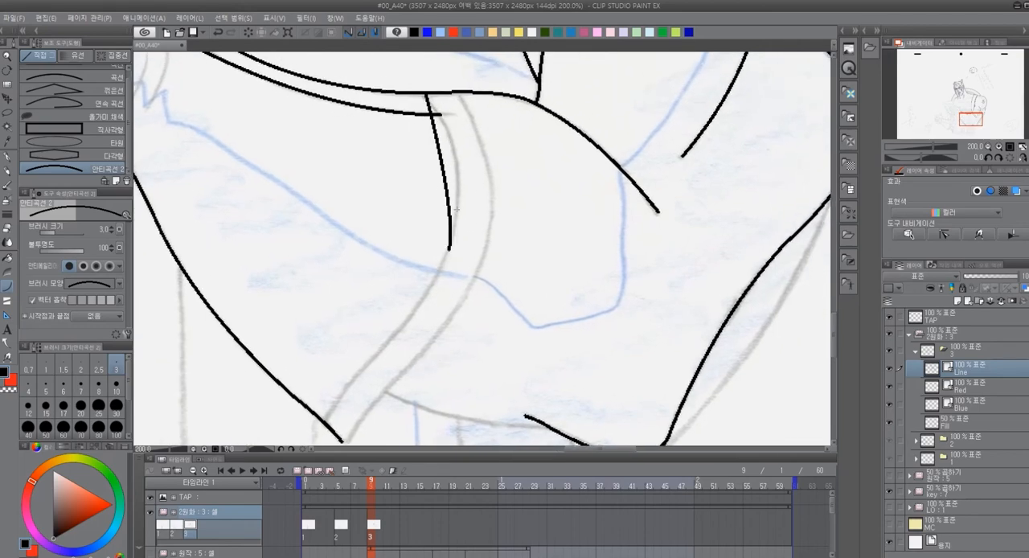
{"action": "key", "text": "ctrl+z"}
{"action": "left_click_drag", "start_coordinate": [423, 95], "coordinate": [456, 218]}
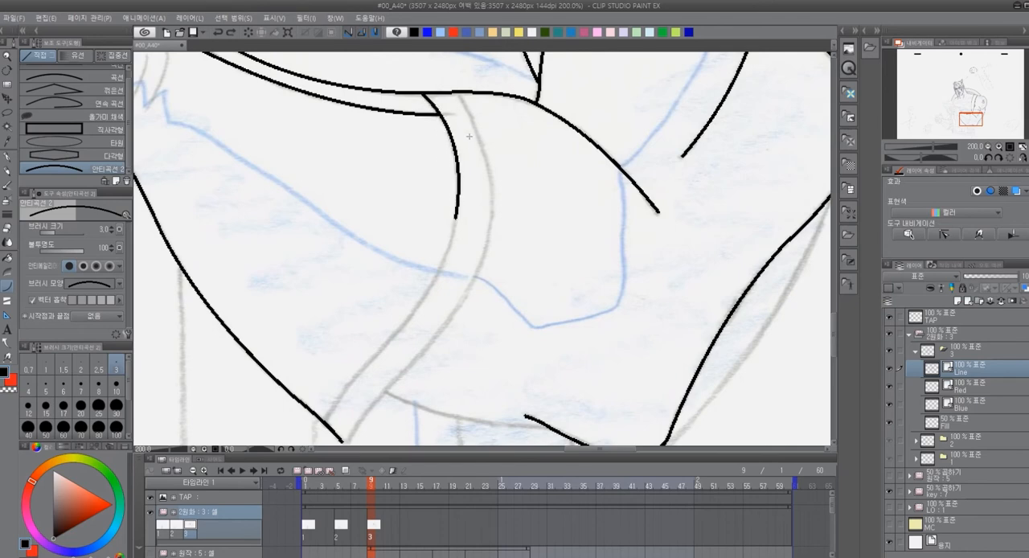
{"action": "mouse_move", "coordinate": [455, 93]}
{"action": "left_mouse_down"}
{"action": "mouse_move", "coordinate": [492, 216]}
{"action": "mouse_move", "coordinate": [534, 126]}
{"action": "mouse_move", "coordinate": [431, 292]}
{"action": "left_mouse_up"}
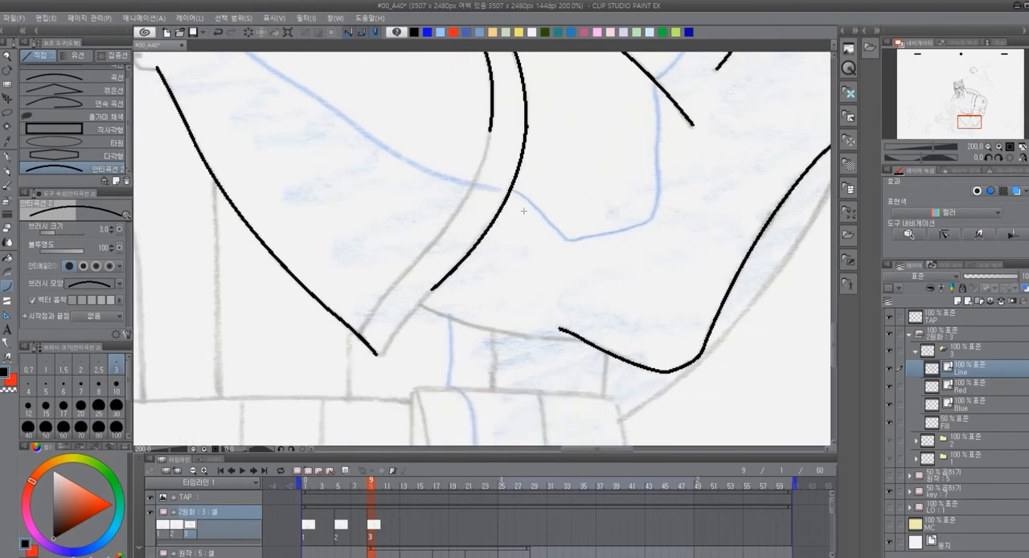
{"action": "left_click", "coordinate": [524, 210]}
{"action": "mouse_move", "coordinate": [492, 127]}
{"action": "left_mouse_down"}
{"action": "mouse_move", "coordinate": [467, 201]}
{"action": "mouse_move", "coordinate": [395, 281]}
{"action": "left_mouse_up"}
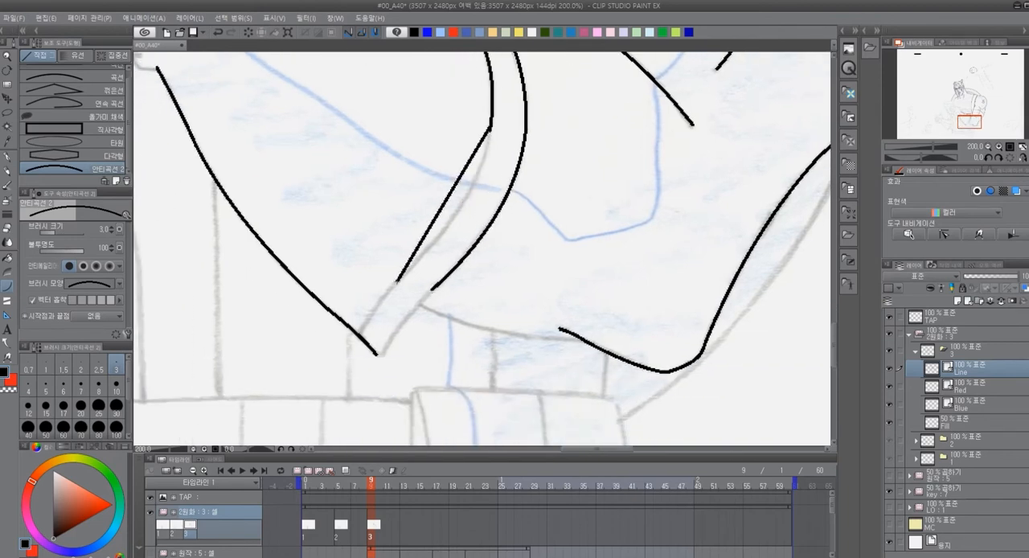
{"action": "left_click", "coordinate": [482, 200]}
{"action": "left_click_drag", "start_coordinate": [394, 282], "coordinate": [360, 335]}
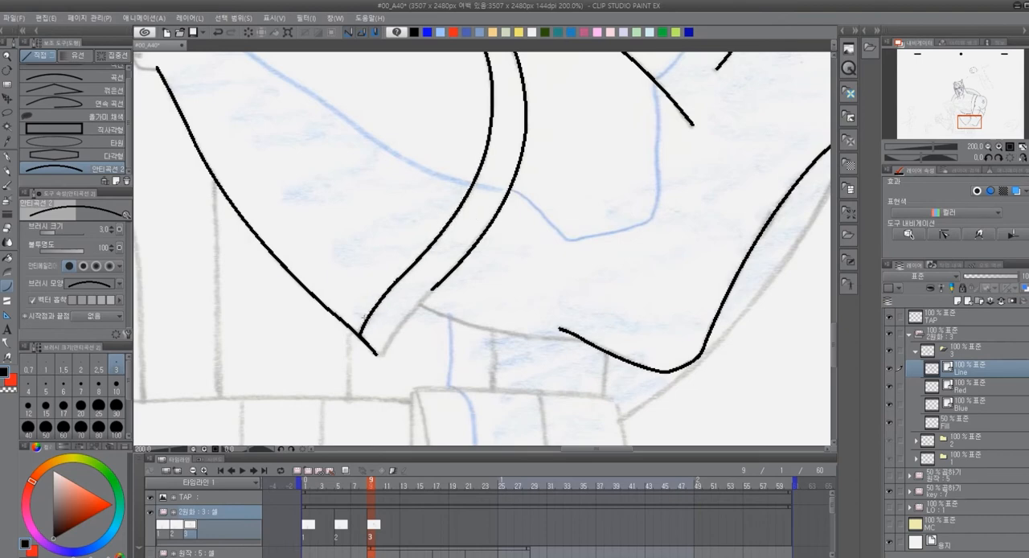
{"action": "left_click", "coordinate": [362, 318]}
{"action": "left_click_drag", "start_coordinate": [431, 292], "coordinate": [381, 358]}
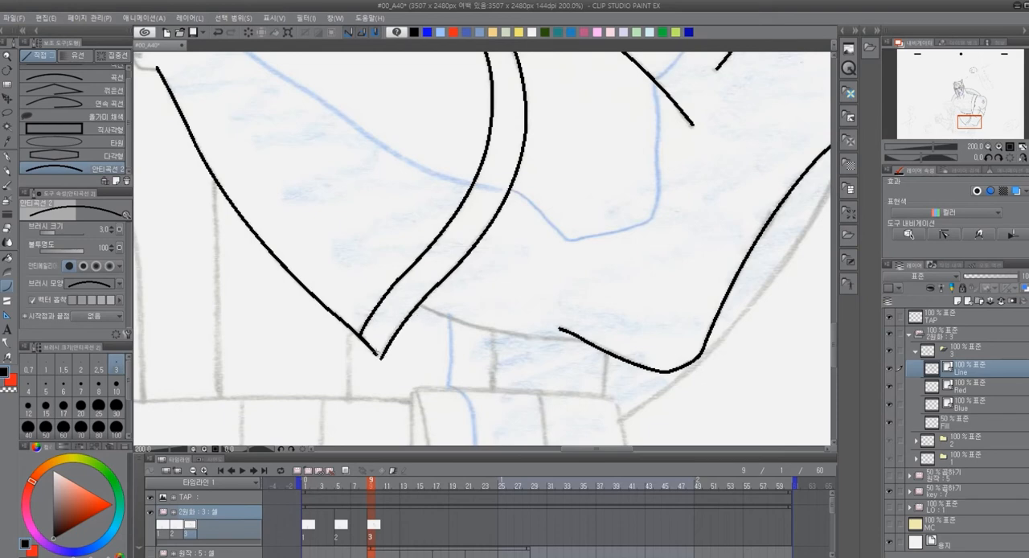
{"action": "left_click_drag", "start_coordinate": [549, 383], "coordinate": [433, 368]}
{"action": "left_click_drag", "start_coordinate": [304, 289], "coordinate": [470, 326]}
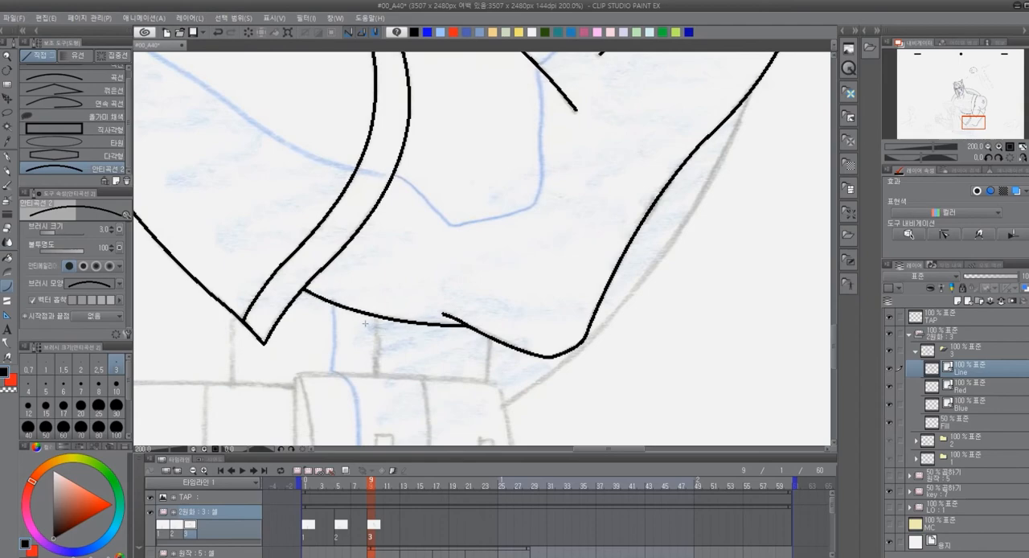
Draw the two short curved creases across the wrist
{"action": "left_click_drag", "start_coordinate": [282, 142], "coordinate": [597, 407]}
{"action": "left_click_drag", "start_coordinate": [400, 216], "coordinate": [380, 278]}
{"action": "left_click", "coordinate": [397, 246]}
{"action": "mouse_move", "coordinate": [382, 218]}
{"action": "left_mouse_down"}
{"action": "mouse_move", "coordinate": [350, 289]}
{"action": "mouse_move", "coordinate": [399, 260]}
{"action": "left_mouse_up"}
{"action": "left_click", "coordinate": [375, 255]}
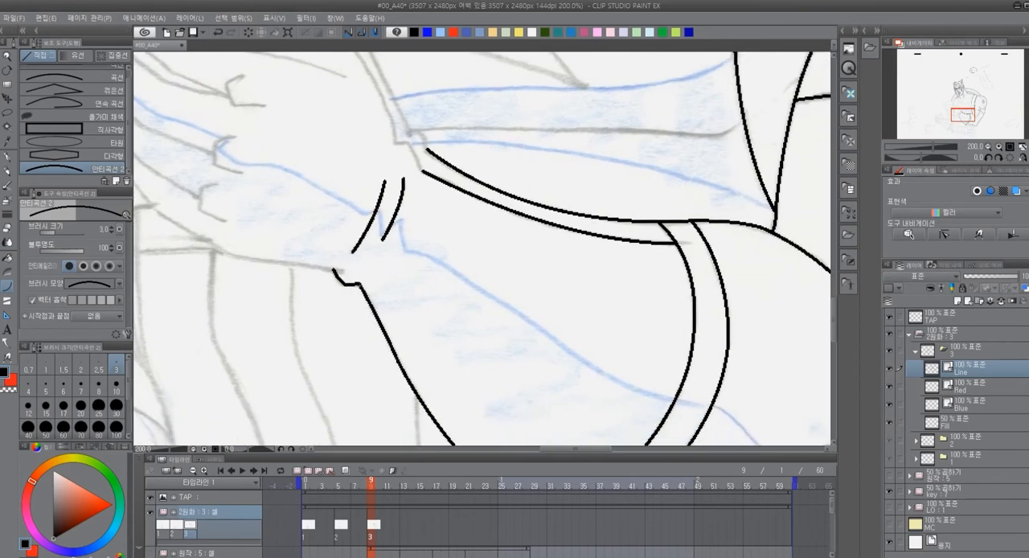
Draw the small notch below the wrist and the hooked ends of the double border with the pen
{"action": "left_click_drag", "start_coordinate": [346, 290], "coordinate": [328, 266]}
{"action": "key", "text": "p"}
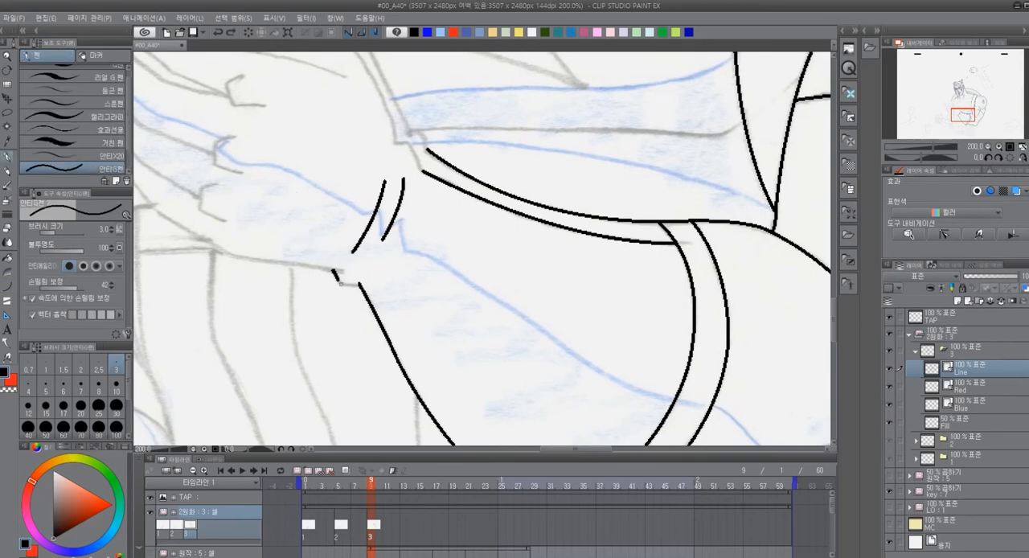
{"action": "left_click_drag", "start_coordinate": [344, 271], "coordinate": [247, 384]}
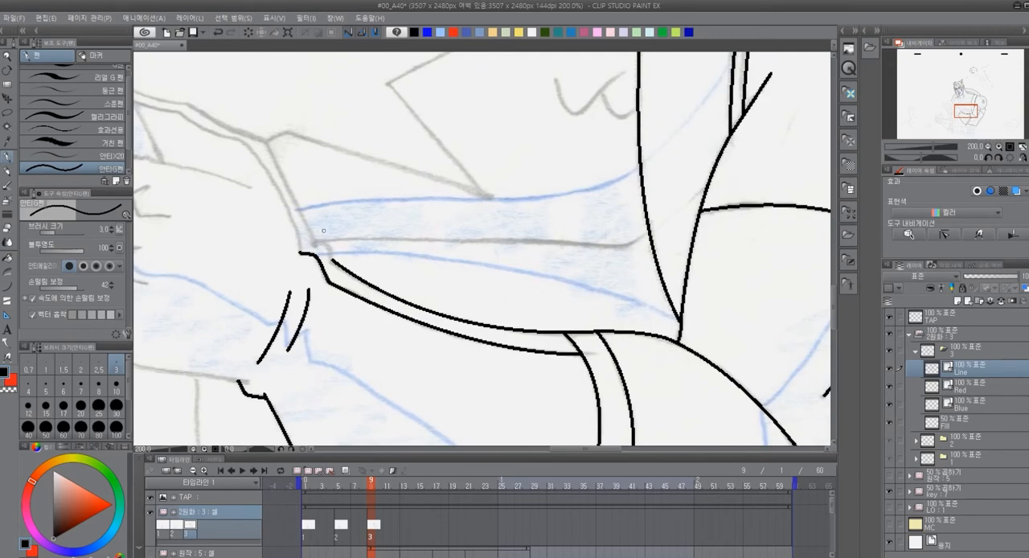
{"action": "mouse_move", "coordinate": [357, 205]}
{"action": "left_mouse_down"}
{"action": "mouse_move", "coordinate": [455, 239]}
{"action": "mouse_move", "coordinate": [517, 220]}
{"action": "mouse_move", "coordinate": [650, 212]}
{"action": "mouse_move", "coordinate": [650, 232]}
{"action": "mouse_move", "coordinate": [471, 269]}
{"action": "mouse_move", "coordinate": [515, 104]}
{"action": "mouse_move", "coordinate": [464, 397]}
{"action": "mouse_move", "coordinate": [438, 380]}
{"action": "mouse_move", "coordinate": [526, 200]}
{"action": "mouse_move", "coordinate": [595, 365]}
{"action": "left_mouse_up"}
Trace the line curving up from beside the star's upper tip and running straight to the strap's inner edge
{"action": "mouse_move", "coordinate": [677, 181]}
{"action": "left_mouse_down"}
{"action": "mouse_move", "coordinate": [602, 278]}
{"action": "mouse_move", "coordinate": [390, 248]}
{"action": "mouse_move", "coordinate": [515, 246]}
{"action": "left_mouse_up"}
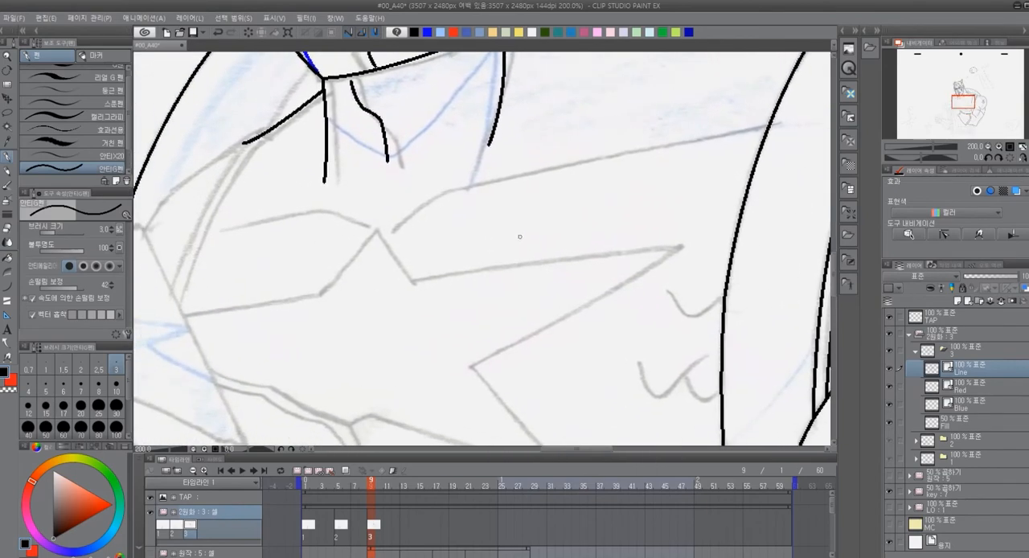
{"action": "key", "text": "u"}
{"action": "left_click_drag", "start_coordinate": [394, 232], "coordinate": [465, 188]}
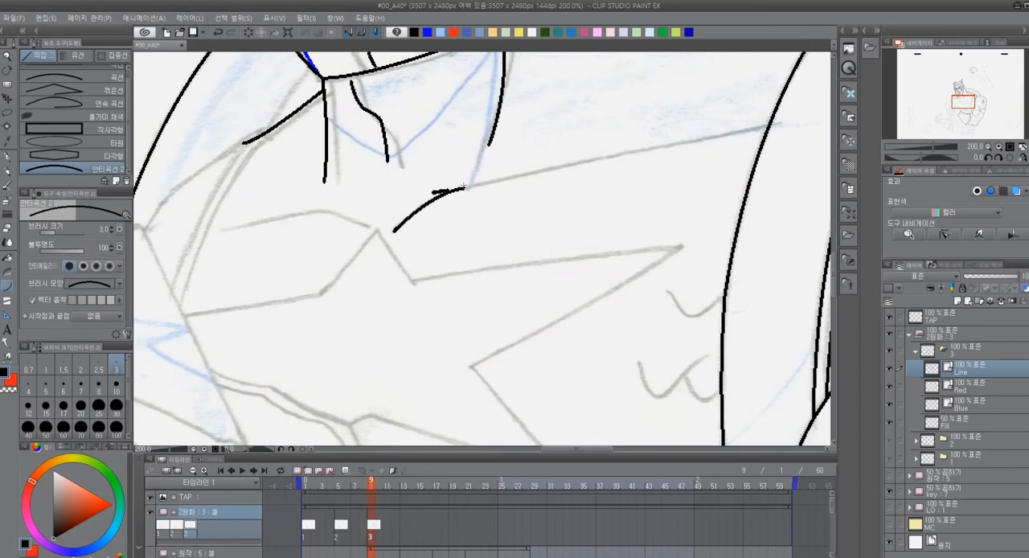
{"action": "mouse_move", "coordinate": [462, 148]}
{"action": "left_mouse_down"}
{"action": "mouse_move", "coordinate": [464, 157]}
{"action": "mouse_move", "coordinate": [772, 124]}
{"action": "left_mouse_up"}
{"action": "key", "text": "ctrl+z"}
{"action": "key", "text": "ctrl+z"}
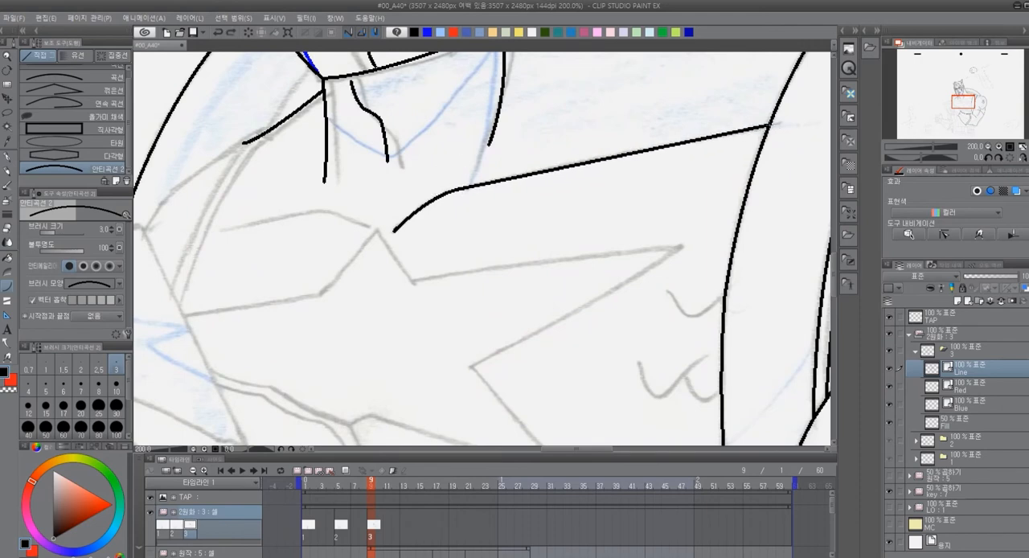
Trace the curved line beside the star's upper tip, both sides of that tip and the edge out to the right tip
{"action": "mouse_move", "coordinate": [224, 228]}
{"action": "left_mouse_down"}
{"action": "mouse_move", "coordinate": [320, 212]}
{"action": "mouse_move", "coordinate": [368, 228]}
{"action": "mouse_move", "coordinate": [320, 295]}
{"action": "mouse_move", "coordinate": [183, 315]}
{"action": "left_mouse_up"}
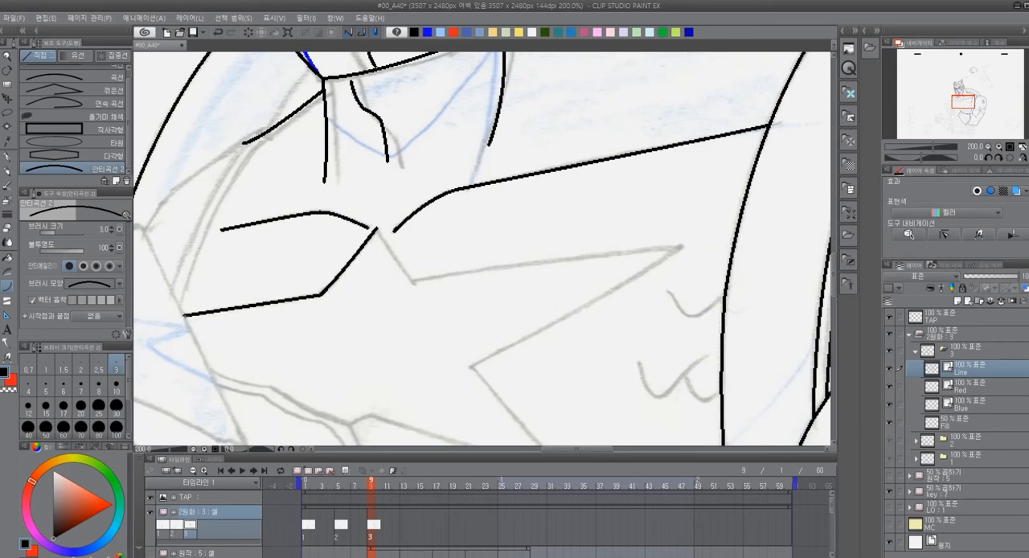
{"action": "left_click_drag", "start_coordinate": [379, 232], "coordinate": [414, 283]}
{"action": "key", "text": "ctrl+z"}
{"action": "key", "text": "ctrl+z"}
{"action": "left_click_drag", "start_coordinate": [378, 230], "coordinate": [414, 282]}
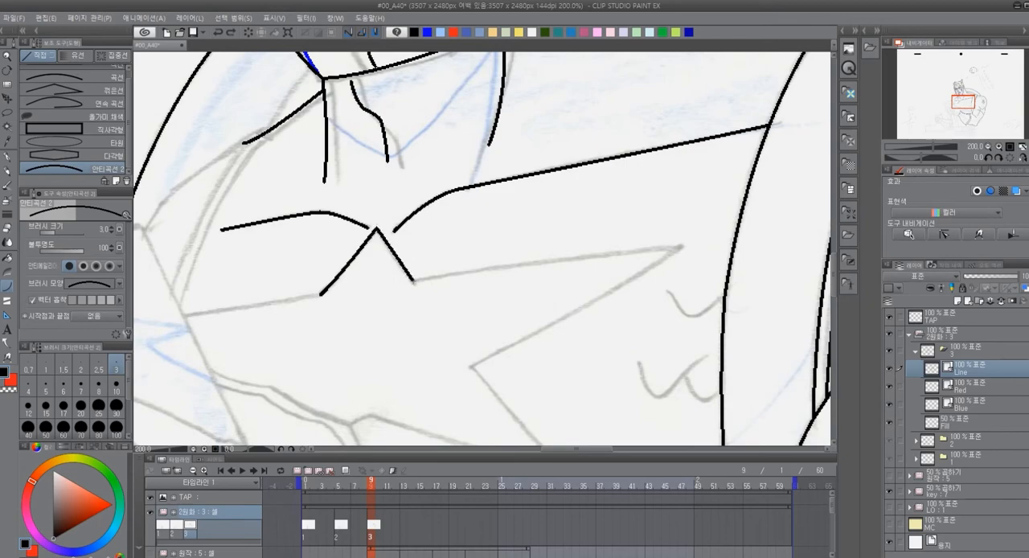
{"action": "left_click_drag", "start_coordinate": [413, 281], "coordinate": [683, 246]}
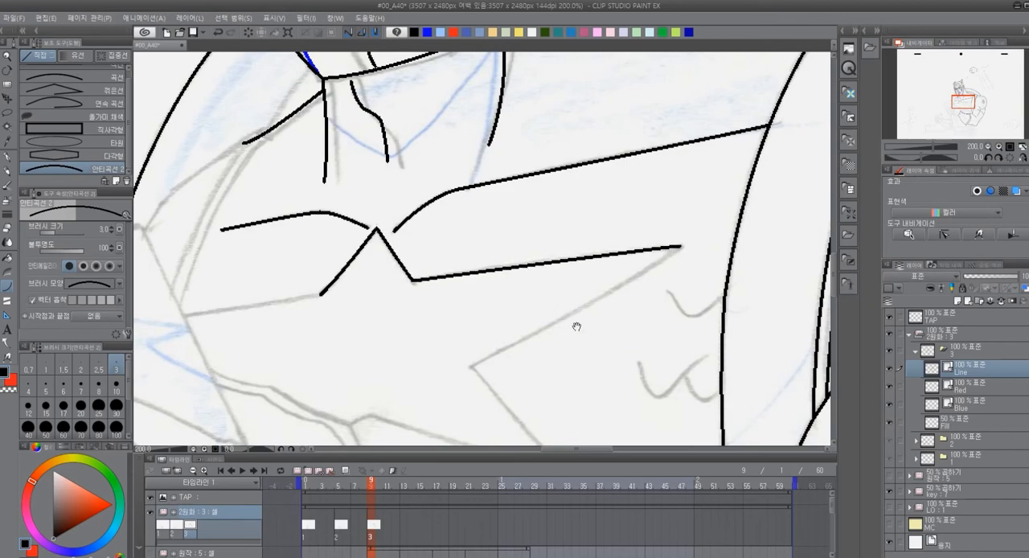
Trace the star's edges from the right tip through the inner corner to the lower tip and back toward the hand
{"action": "left_click_drag", "start_coordinate": [619, 305], "coordinate": [588, 169]}
{"action": "left_click_drag", "start_coordinate": [649, 110], "coordinate": [444, 231]}
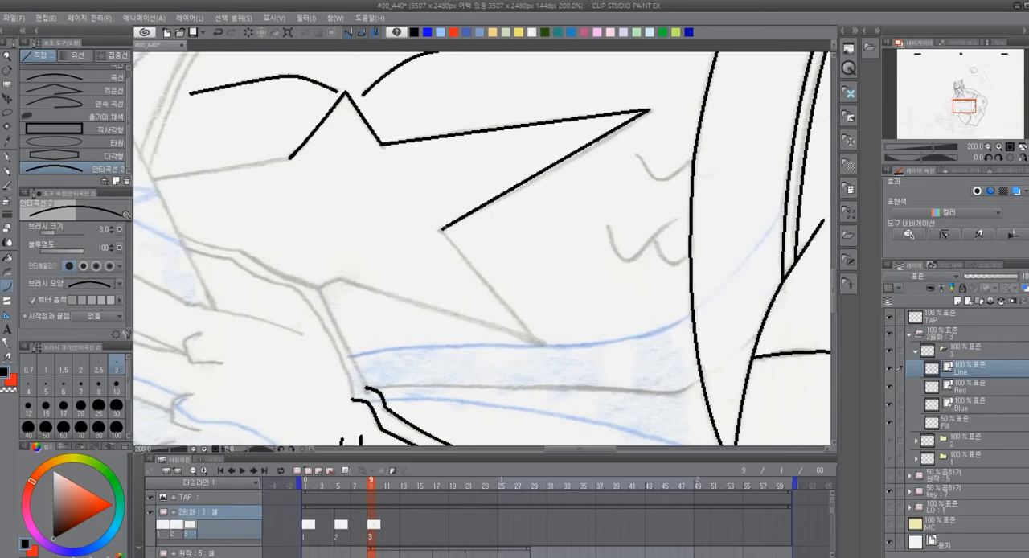
{"action": "left_click", "coordinate": [551, 177]}
{"action": "left_click_drag", "start_coordinate": [557, 173], "coordinate": [505, 204]}
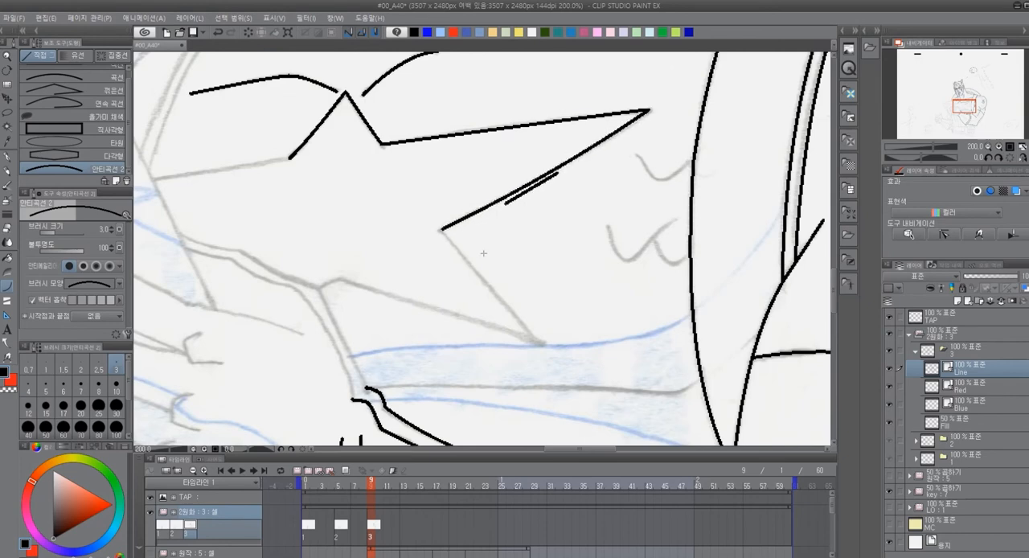
{"action": "key", "text": "ctrl+z"}
{"action": "mouse_move", "coordinate": [444, 231]}
{"action": "left_mouse_down"}
{"action": "mouse_move", "coordinate": [541, 344]}
{"action": "mouse_move", "coordinate": [336, 280]}
{"action": "left_mouse_up"}
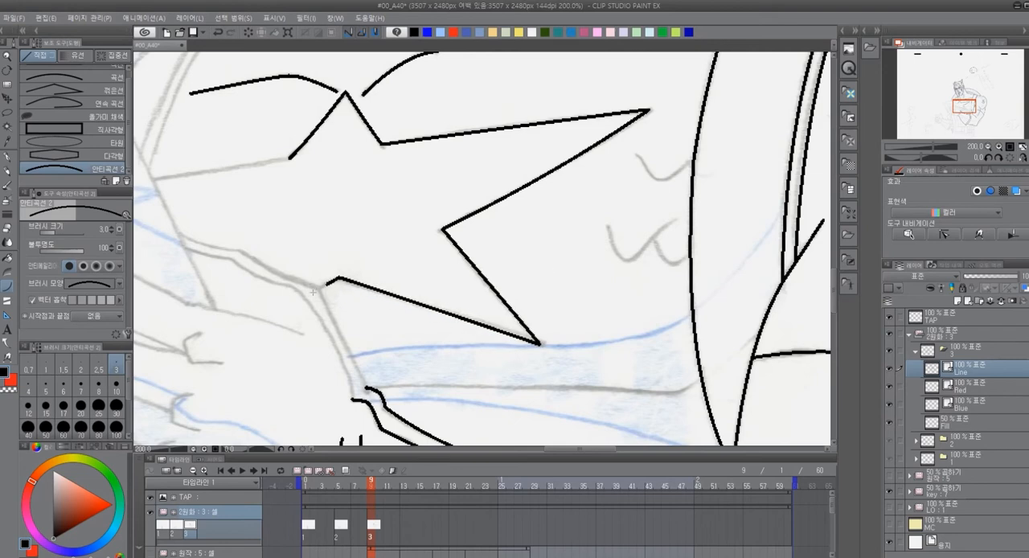
Trace the star's remaining left edge and the long straight edge running past it down to the hand
{"action": "left_click_drag", "start_coordinate": [275, 314], "coordinate": [423, 318]}
{"action": "left_click_drag", "start_coordinate": [303, 185], "coordinate": [438, 162]}
{"action": "left_click_drag", "start_coordinate": [456, 343], "coordinate": [329, 308]}
{"action": "left_click_drag", "start_coordinate": [260, 184], "coordinate": [379, 253]}
{"action": "left_click_drag", "start_coordinate": [253, 128], "coordinate": [357, 345]}
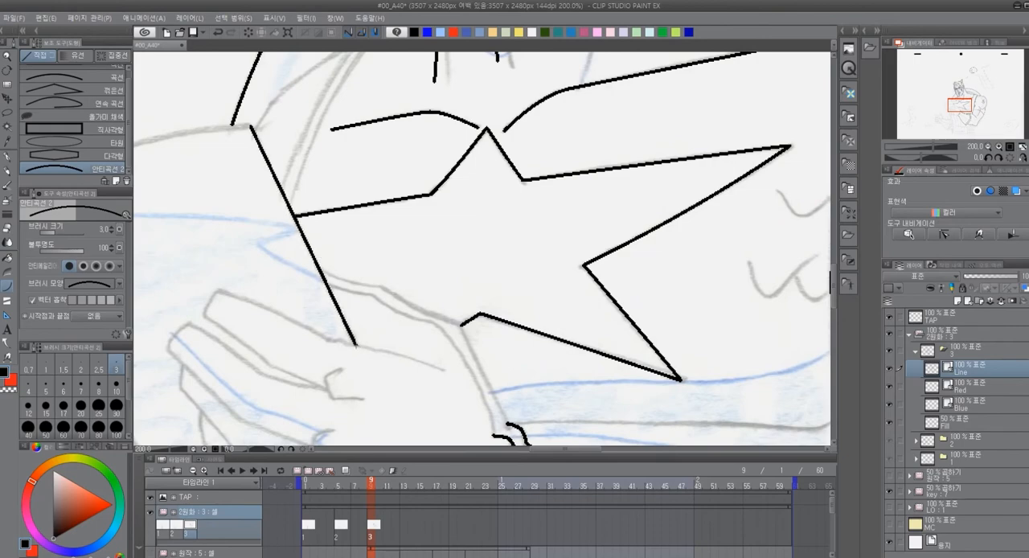
Trace the two parallel border lines from the straight edge past the star's lower corner to the hooked ends at the wrist
{"action": "mouse_move", "coordinate": [362, 273]}
{"action": "left_mouse_down"}
{"action": "mouse_move", "coordinate": [235, 260]}
{"action": "mouse_move", "coordinate": [234, 269]}
{"action": "mouse_move", "coordinate": [335, 312]}
{"action": "mouse_move", "coordinate": [352, 350]}
{"action": "mouse_move", "coordinate": [347, 298]}
{"action": "mouse_move", "coordinate": [344, 341]}
{"action": "mouse_move", "coordinate": [355, 348]}
{"action": "left_mouse_up"}
{"action": "left_click", "coordinate": [345, 328]}
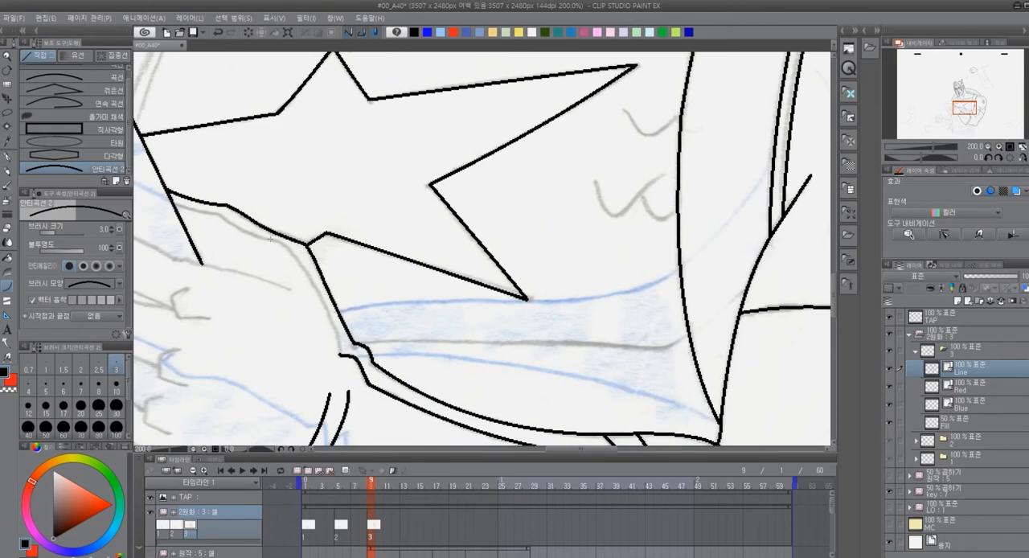
{"action": "mouse_move", "coordinate": [174, 204]}
{"action": "left_mouse_down"}
{"action": "mouse_move", "coordinate": [224, 217]}
{"action": "mouse_move", "coordinate": [301, 264]}
{"action": "left_mouse_up"}
{"action": "left_click", "coordinate": [202, 211]}
{"action": "left_click", "coordinate": [233, 224]}
{"action": "left_click", "coordinate": [256, 235]}
{"action": "left_click", "coordinate": [295, 253]}
{"action": "mouse_move", "coordinate": [300, 263]}
{"action": "left_mouse_down"}
{"action": "mouse_move", "coordinate": [341, 355]}
{"action": "mouse_move", "coordinate": [411, 333]}
{"action": "mouse_move", "coordinate": [665, 316]}
{"action": "left_mouse_up"}
{"action": "left_click", "coordinate": [337, 329]}
Trace the upper palm line, the uppermost finger's outline and the hooked crease at its base
{"action": "left_click_drag", "start_coordinate": [572, 266], "coordinate": [471, 239]}
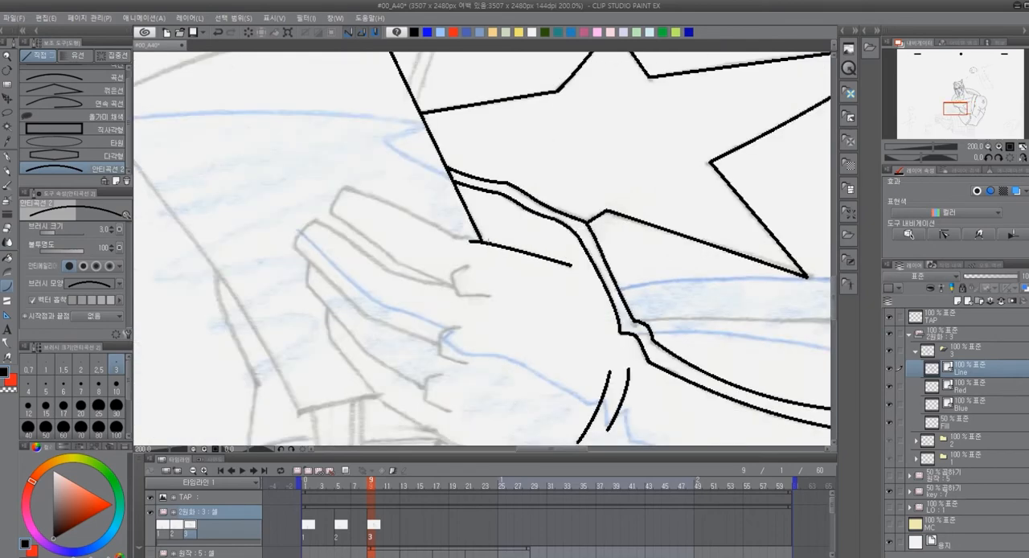
{"action": "left_click_drag", "start_coordinate": [535, 298], "coordinate": [398, 293]}
{"action": "mouse_move", "coordinate": [316, 279]}
{"action": "left_mouse_down"}
{"action": "mouse_move", "coordinate": [261, 258]}
{"action": "mouse_move", "coordinate": [196, 207]}
{"action": "mouse_move", "coordinate": [207, 180]}
{"action": "mouse_move", "coordinate": [341, 235]}
{"action": "mouse_move", "coordinate": [316, 271]}
{"action": "mouse_move", "coordinate": [321, 287]}
{"action": "left_mouse_up"}
{"action": "left_click", "coordinate": [197, 195]}
{"action": "left_click", "coordinate": [244, 191]}
{"action": "left_click", "coordinate": [317, 265]}
{"action": "left_click", "coordinate": [321, 286]}
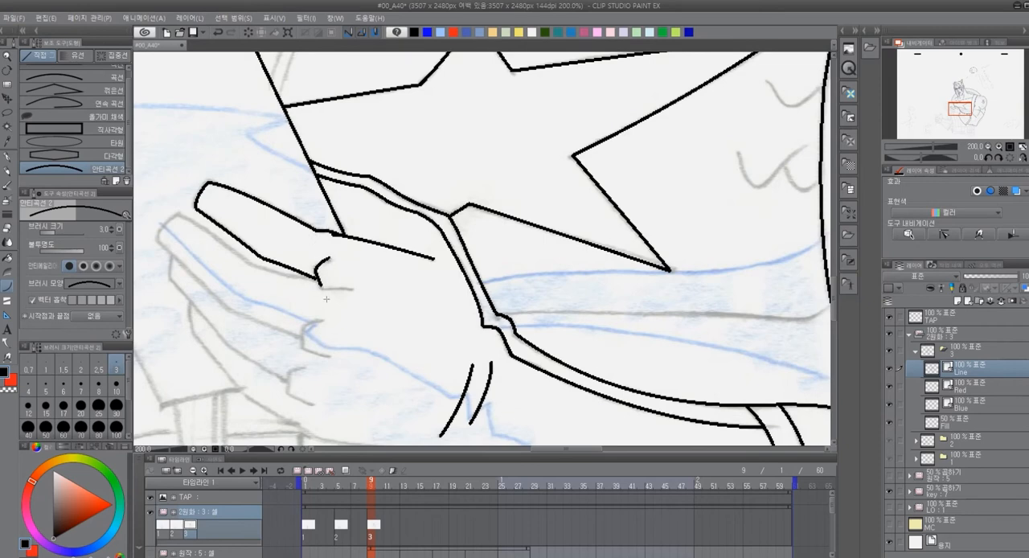
{"action": "mouse_move", "coordinate": [341, 287]}
{"action": "left_mouse_down"}
{"action": "mouse_move", "coordinate": [321, 287]}
{"action": "mouse_move", "coordinate": [352, 289]}
{"action": "left_mouse_up"}
{"action": "left_click", "coordinate": [324, 290]}
{"action": "left_click", "coordinate": [352, 288]}
Trace the second finger's outline around its tip and along both sides to the palm
{"action": "left_click_drag", "start_coordinate": [347, 354], "coordinate": [407, 276]}
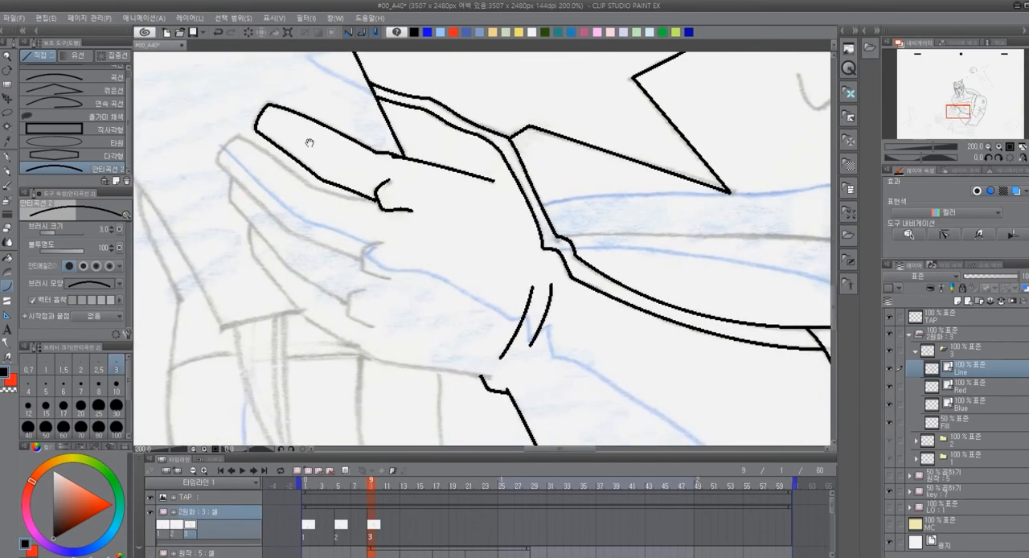
{"action": "mouse_move", "coordinate": [219, 161]}
{"action": "left_mouse_down"}
{"action": "mouse_move", "coordinate": [236, 136]}
{"action": "mouse_move", "coordinate": [306, 184]}
{"action": "mouse_move", "coordinate": [375, 200]}
{"action": "left_mouse_up"}
{"action": "left_click", "coordinate": [218, 155]}
{"action": "left_click", "coordinate": [276, 149]}
{"action": "left_click", "coordinate": [334, 196]}
{"action": "mouse_move", "coordinate": [220, 160]}
{"action": "left_mouse_down"}
{"action": "mouse_move", "coordinate": [286, 230]}
{"action": "mouse_move", "coordinate": [365, 262]}
{"action": "left_mouse_up"}
{"action": "left_click", "coordinate": [327, 246]}
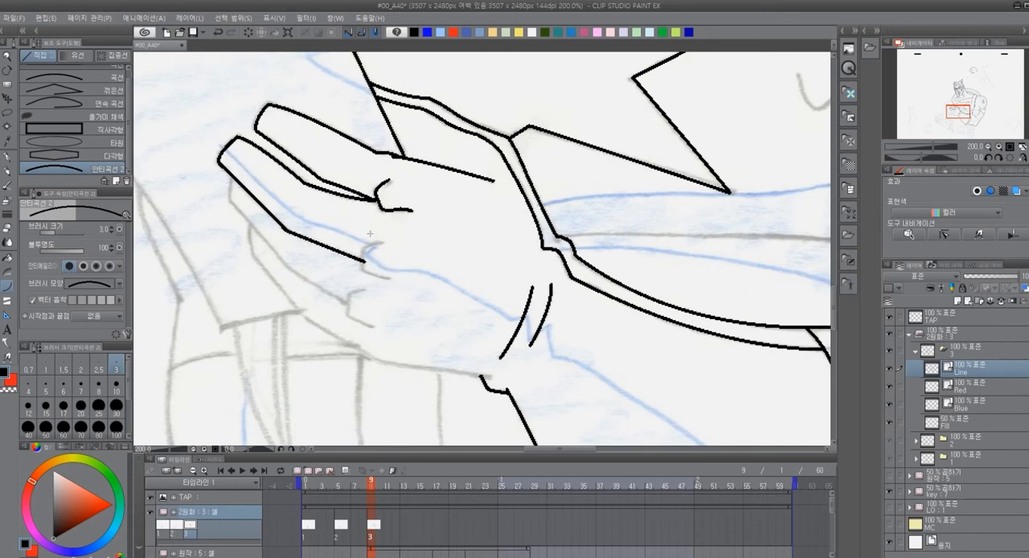
Draw the hooked creases at the bases of the second and third fingers, and trace the lower finger's outline
{"action": "left_click", "coordinate": [369, 246]}
{"action": "mouse_move", "coordinate": [365, 257]}
{"action": "left_mouse_down"}
{"action": "mouse_move", "coordinate": [362, 273]}
{"action": "mouse_move", "coordinate": [391, 278]}
{"action": "mouse_move", "coordinate": [349, 299]}
{"action": "mouse_move", "coordinate": [349, 316]}
{"action": "left_mouse_up"}
{"action": "left_click", "coordinate": [361, 275]}
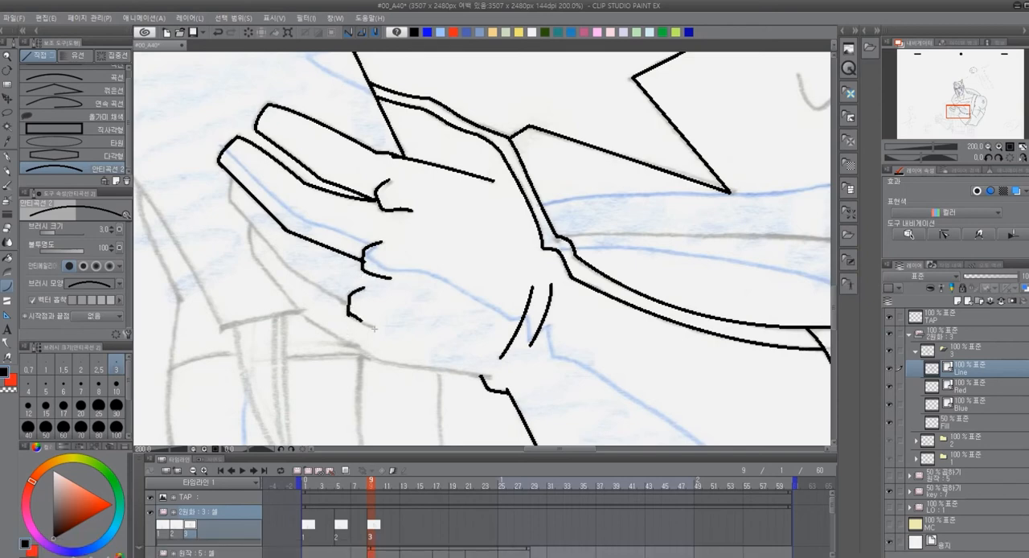
{"action": "left_click_drag", "start_coordinate": [374, 326], "coordinate": [349, 315]}
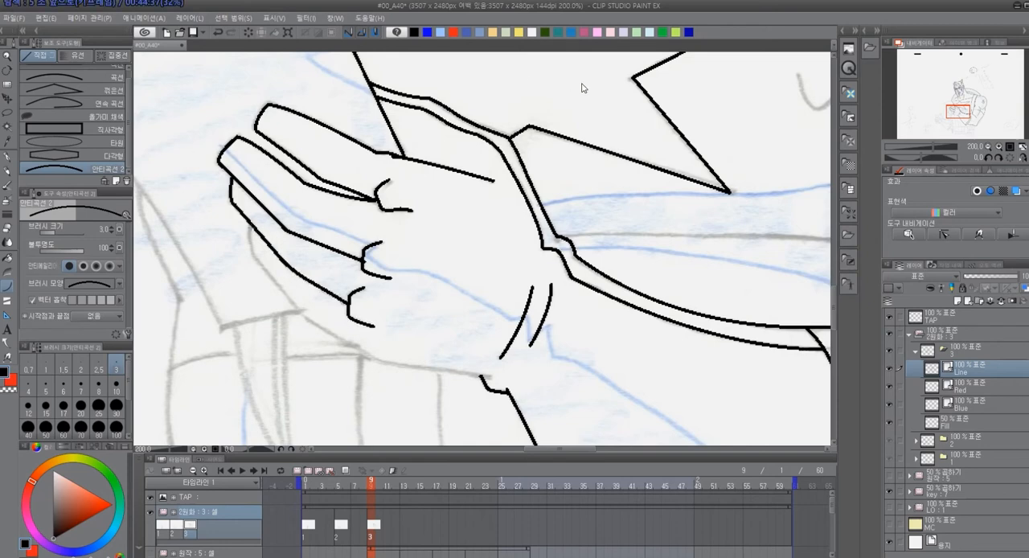
{"action": "left_click_drag", "start_coordinate": [252, 226], "coordinate": [257, 262]}
{"action": "left_click", "coordinate": [257, 263]}
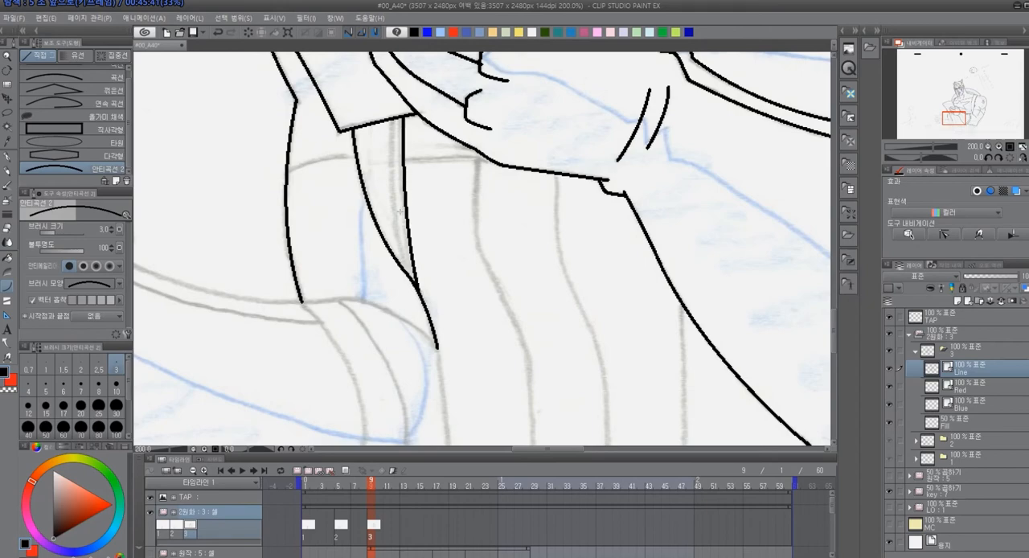
Trace the torso's vertical stripes down to the belt and the upper edges and curved double border of the open hand's sleeve
{"action": "left_click_drag", "start_coordinate": [391, 126], "coordinate": [402, 247]}
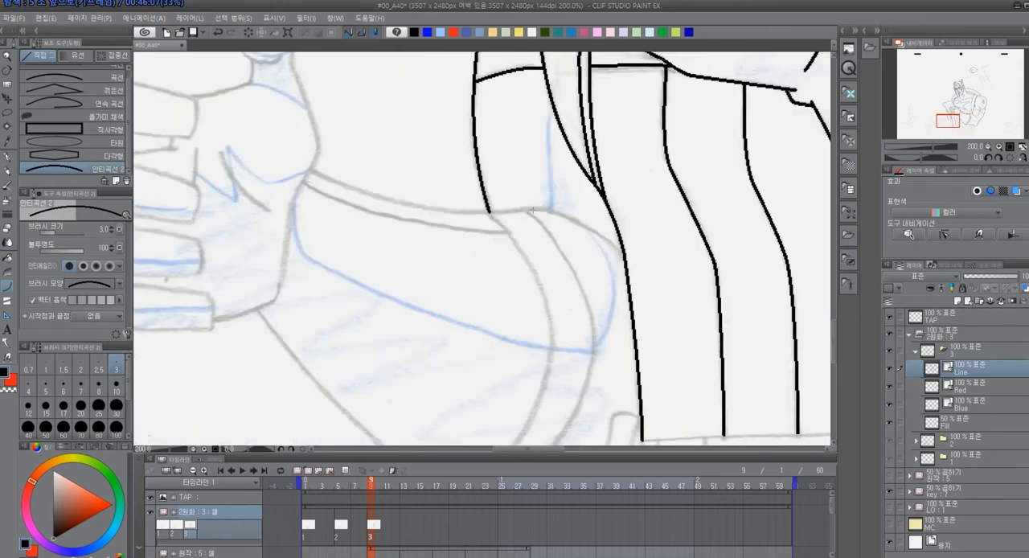
{"action": "left_click_drag", "start_coordinate": [528, 203], "coordinate": [624, 256]}
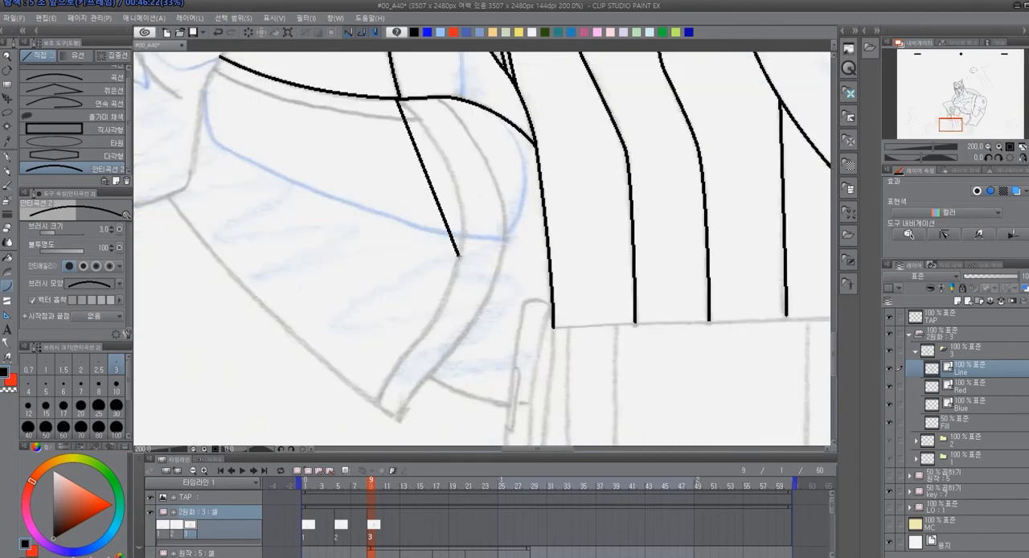
{"action": "left_click_drag", "start_coordinate": [398, 101], "coordinate": [460, 254]}
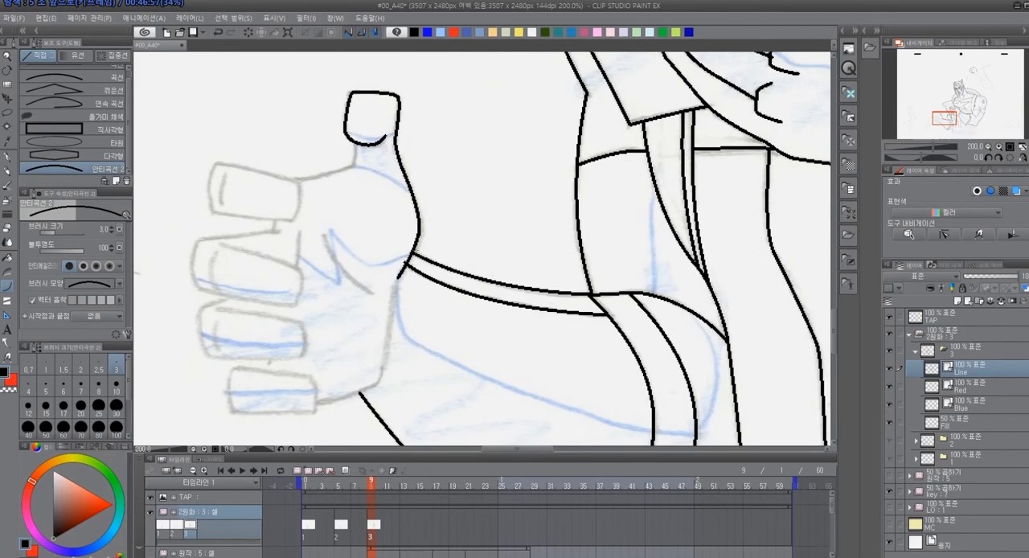
Trace the open hand's thumb, outer palm edge, four fingers with their tip creases, and the palm crease
{"action": "left_click_drag", "start_coordinate": [419, 235], "coordinate": [401, 277]}
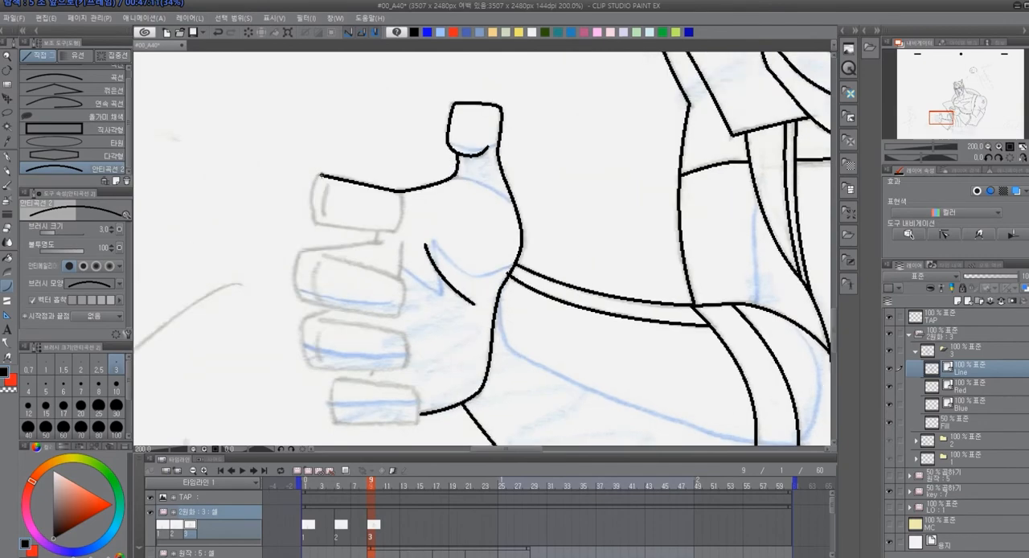
{"action": "mouse_move", "coordinate": [317, 224]}
{"action": "left_mouse_down"}
{"action": "mouse_move", "coordinate": [395, 193]}
{"action": "mouse_move", "coordinate": [299, 251]}
{"action": "mouse_move", "coordinate": [298, 267]}
{"action": "left_mouse_up"}
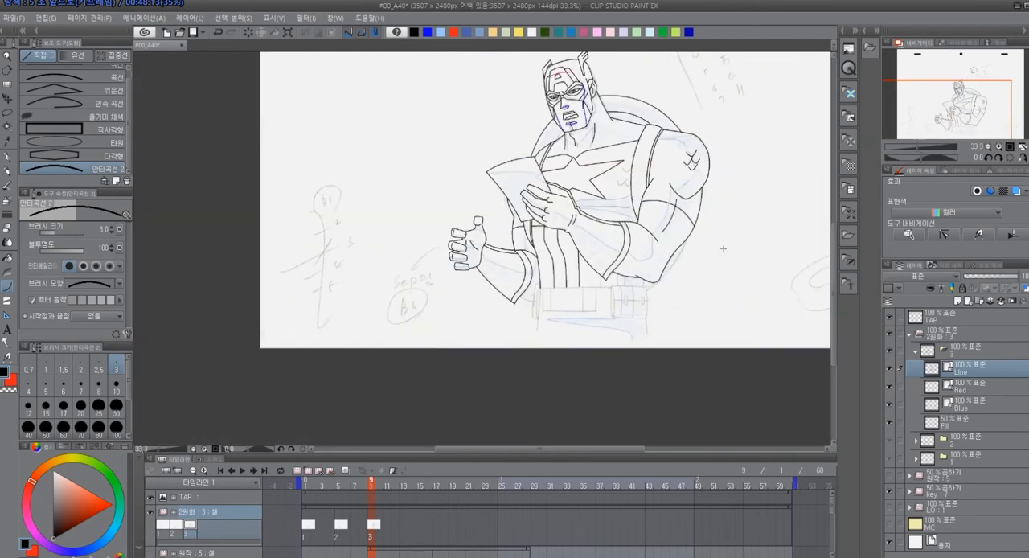
{"action": "scroll", "coordinate": [721, 249], "scroll_direction": "down", "scroll_amount": 1}
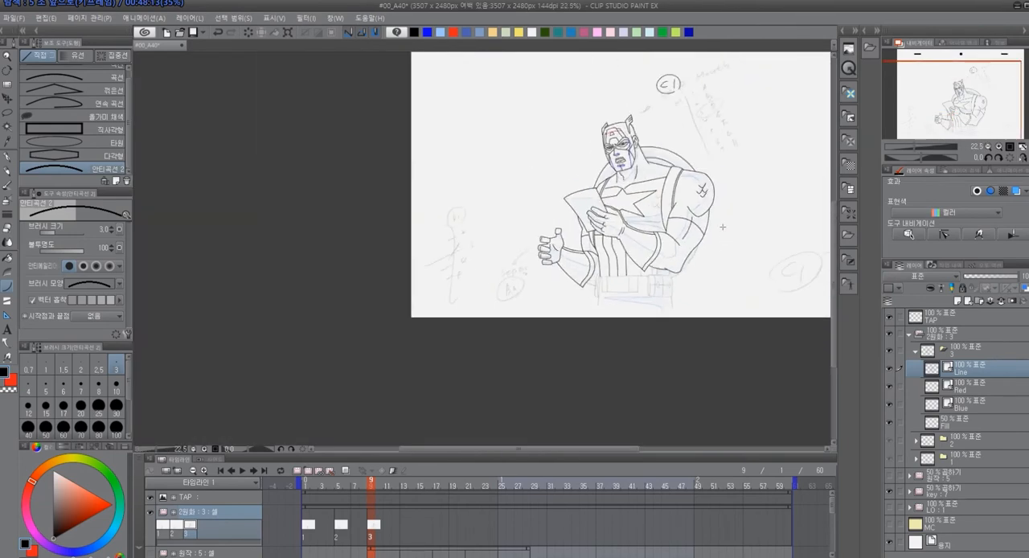
Trace the curved line beneath the chest star and the small scale marks beside the shoulder strap
{"action": "scroll", "coordinate": [688, 219], "scroll_direction": "up", "scroll_amount": 1}
{"action": "scroll", "coordinate": [644, 189], "scroll_direction": "up", "scroll_amount": 6}
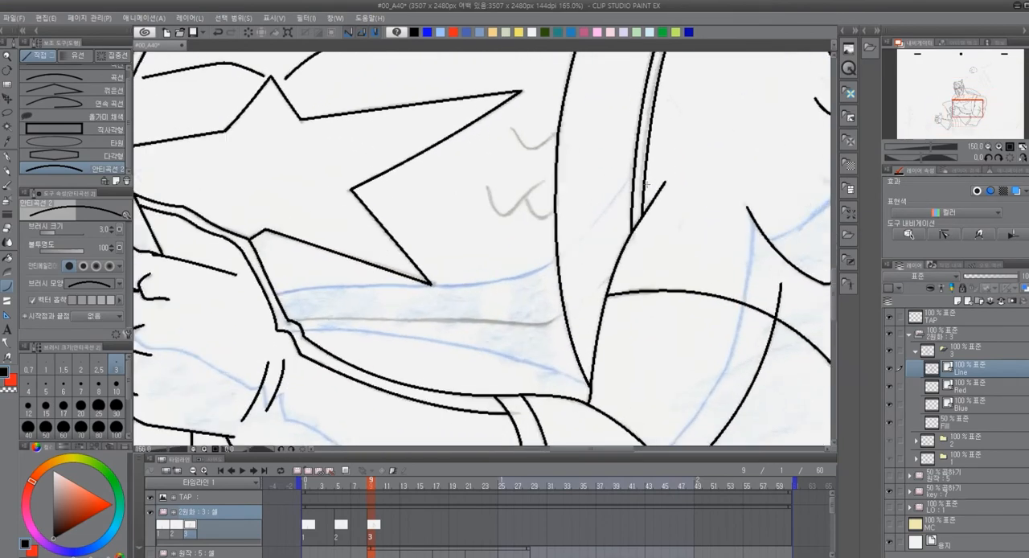
{"action": "mouse_move", "coordinate": [404, 265]}
{"action": "left_mouse_down"}
{"action": "mouse_move", "coordinate": [418, 294]}
{"action": "mouse_move", "coordinate": [459, 264]}
{"action": "mouse_move", "coordinate": [459, 301]}
{"action": "mouse_move", "coordinate": [472, 299]}
{"action": "left_mouse_up"}
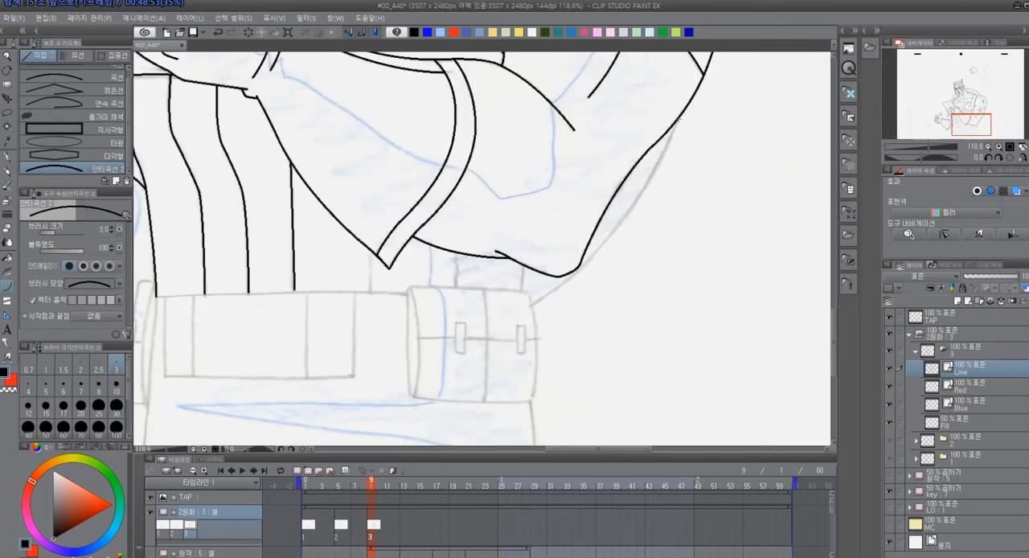
Trace the belt and its pouch, including the horizontal seam, the two small buckles and the hip line below
{"action": "left_click_drag", "start_coordinate": [681, 119], "coordinate": [530, 305]}
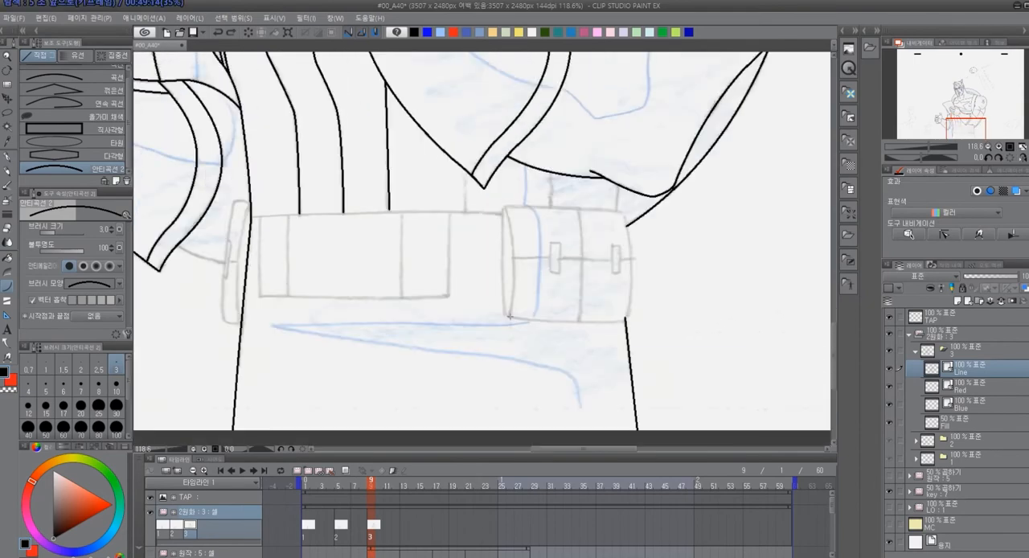
{"action": "mouse_move", "coordinate": [505, 207]}
{"action": "left_mouse_down"}
{"action": "mouse_move", "coordinate": [626, 212]}
{"action": "mouse_move", "coordinate": [627, 320]}
{"action": "left_mouse_up"}
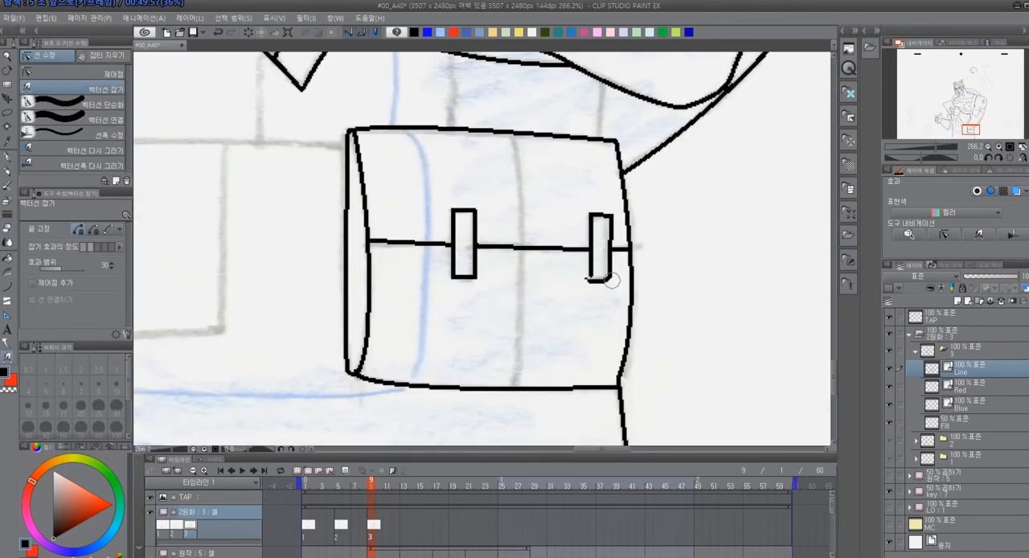
{"action": "left_click_drag", "start_coordinate": [603, 278], "coordinate": [586, 299]}
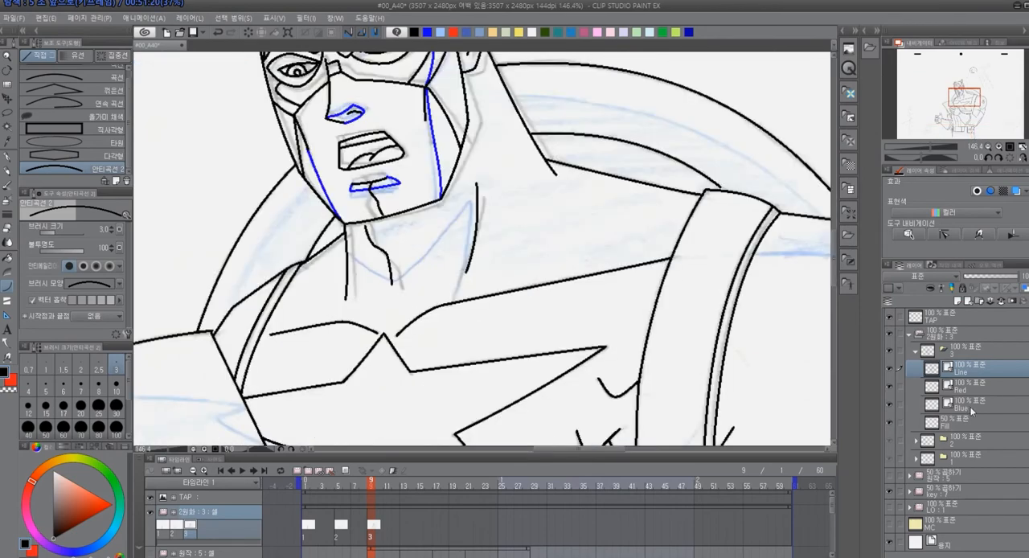
On cel 3's Blue layer, trace the curved shadow boundaries on the shield behind both shoulders
{"action": "left_click", "coordinate": [970, 407]}
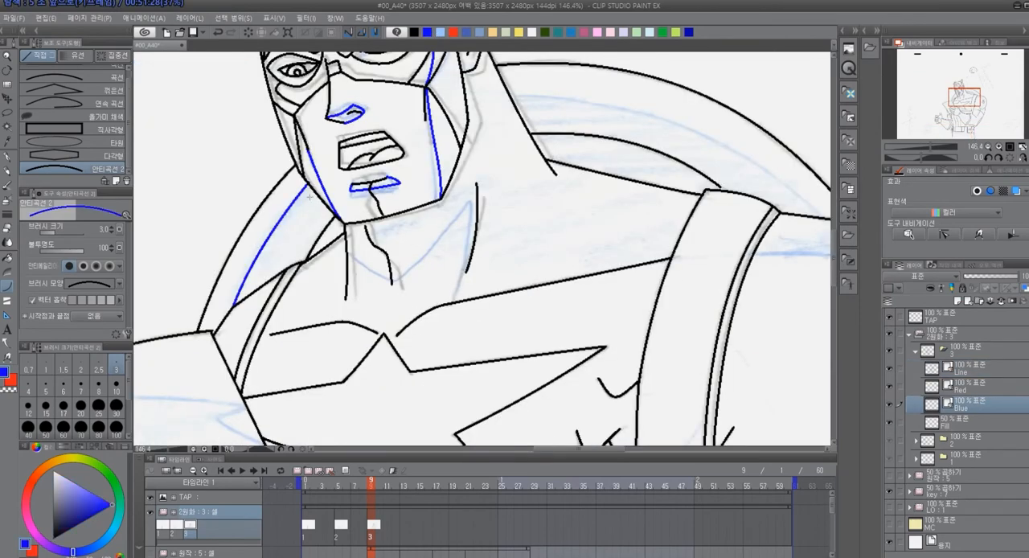
{"action": "left_click_drag", "start_coordinate": [310, 190], "coordinate": [240, 299]}
{"action": "left_click_drag", "start_coordinate": [407, 140], "coordinate": [709, 256]}
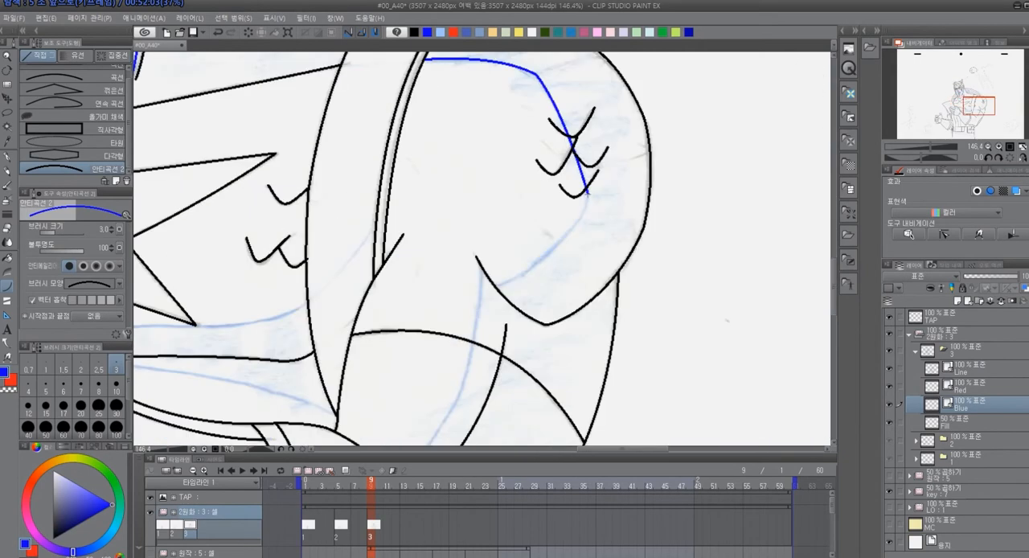
{"action": "left_click_drag", "start_coordinate": [587, 193], "coordinate": [552, 251]}
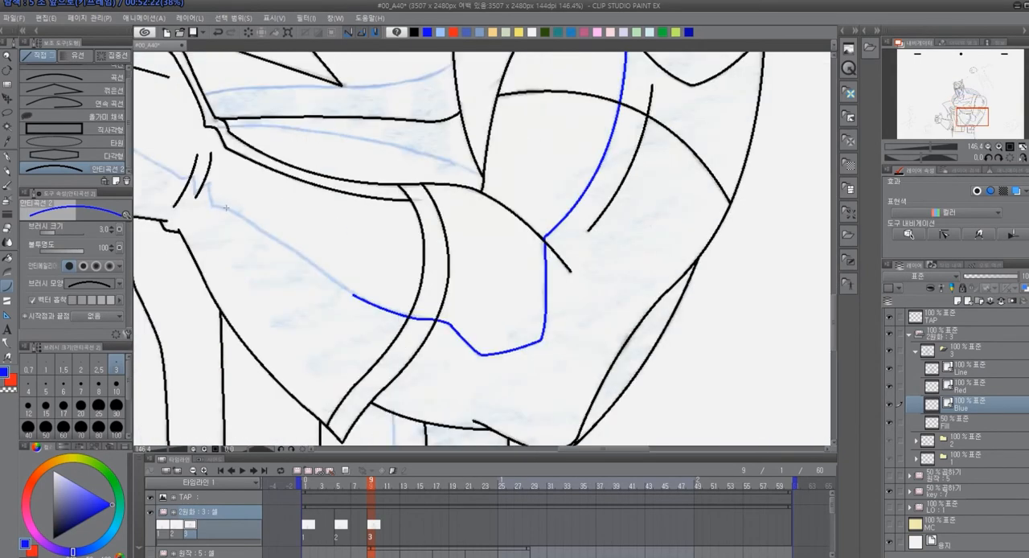
Trace the blue shadow boundaries along the raised forearm and hand, across the lower chest and below the belt
{"action": "left_click_drag", "start_coordinate": [354, 295], "coordinate": [201, 187]}
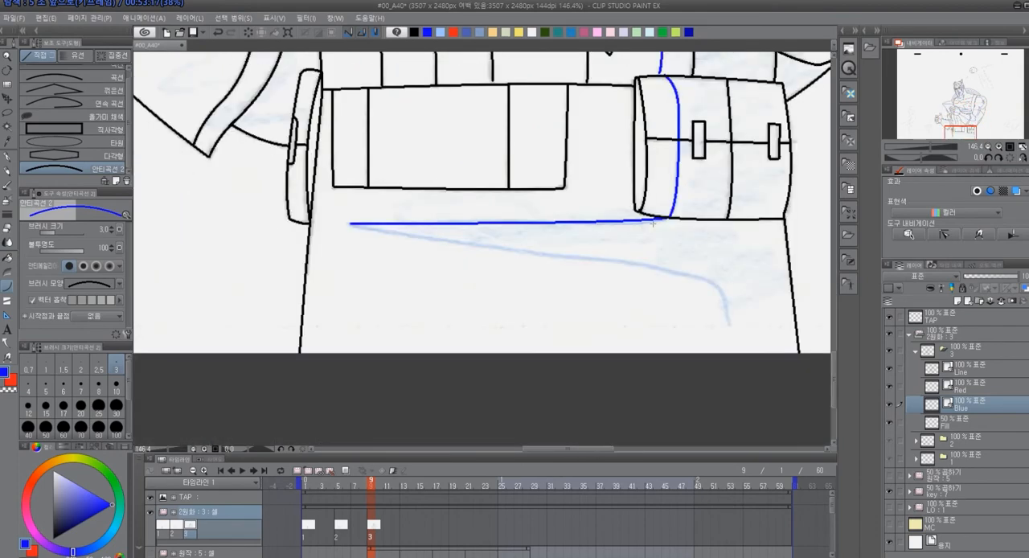
{"action": "left_click_drag", "start_coordinate": [349, 223], "coordinate": [708, 278]}
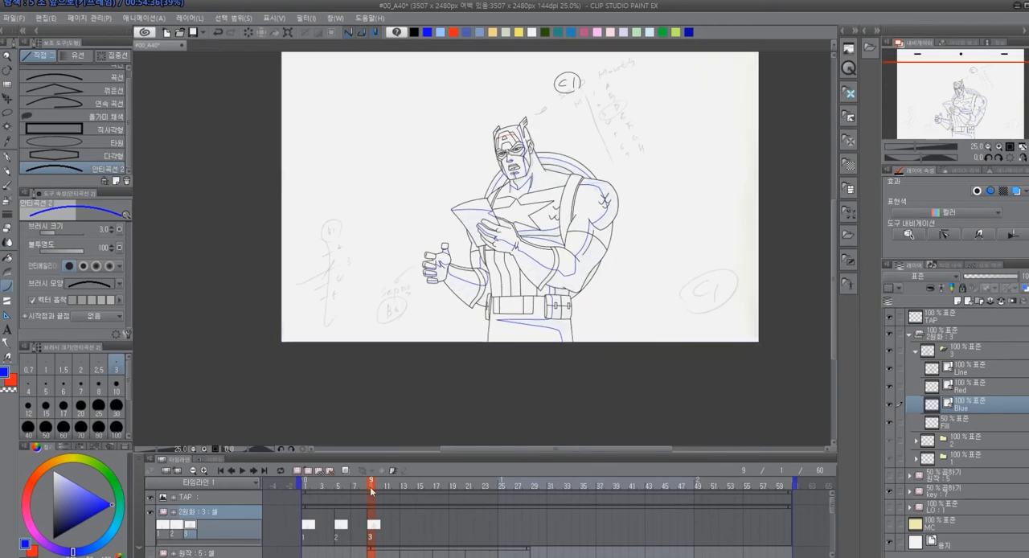
{"action": "left_click", "coordinate": [374, 500]}
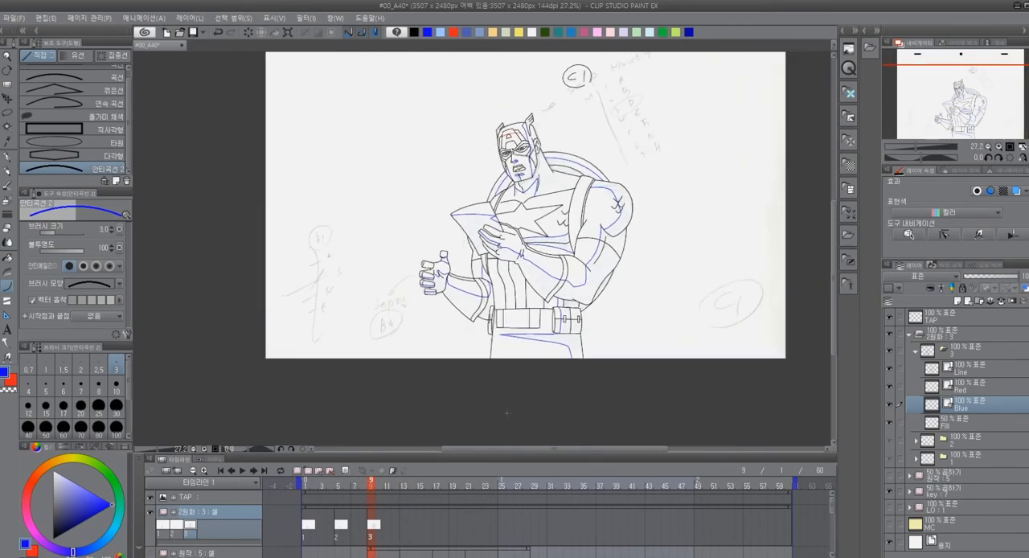
On the Line layer in black, draw a long straight line above the open hand and start the handwritten label "Sep" above it
{"action": "left_click", "coordinate": [978, 366]}
{"action": "left_click", "coordinate": [416, 33]}
{"action": "left_click_drag", "start_coordinate": [439, 135], "coordinate": [432, 231]}
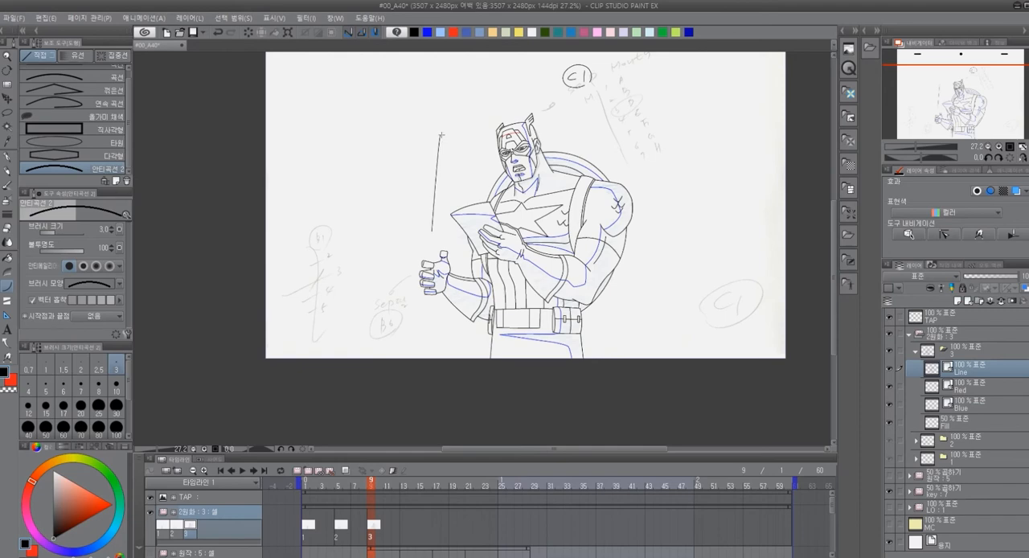
{"action": "key", "text": "p"}
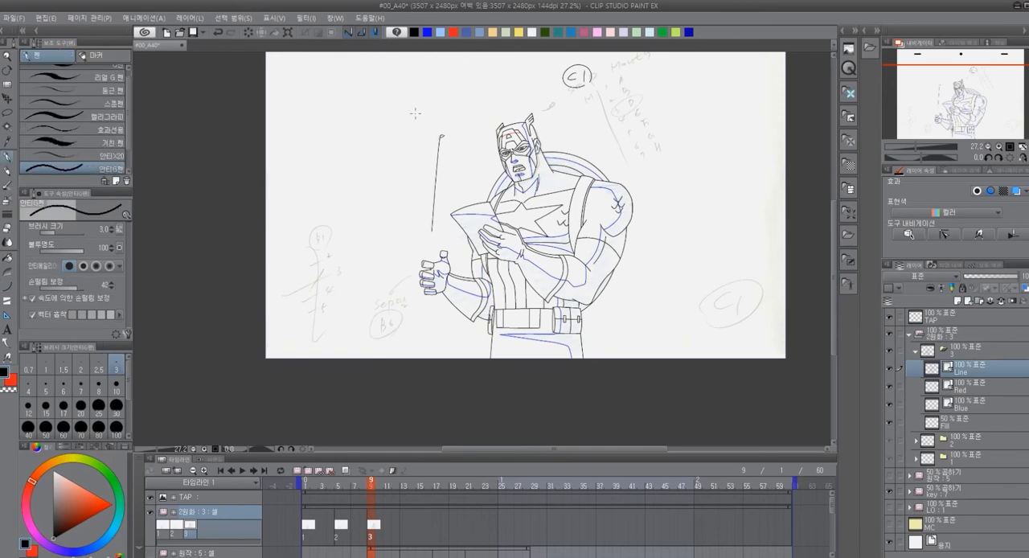
{"action": "left_click_drag", "start_coordinate": [411, 122], "coordinate": [417, 126]}
{"action": "key", "text": "ctrl+z"}
{"action": "key", "text": "ctrl+z"}
{"action": "key", "text": "p"}
{"action": "key", "text": "p"}
{"action": "mouse_move", "coordinate": [429, 120]}
{"action": "left_mouse_down"}
{"action": "mouse_move", "coordinate": [422, 133]}
{"action": "mouse_move", "coordinate": [470, 126]}
{"action": "left_mouse_up"}
{"action": "scroll", "coordinate": [434, 96], "scroll_direction": "up", "scroll_amount": 5}
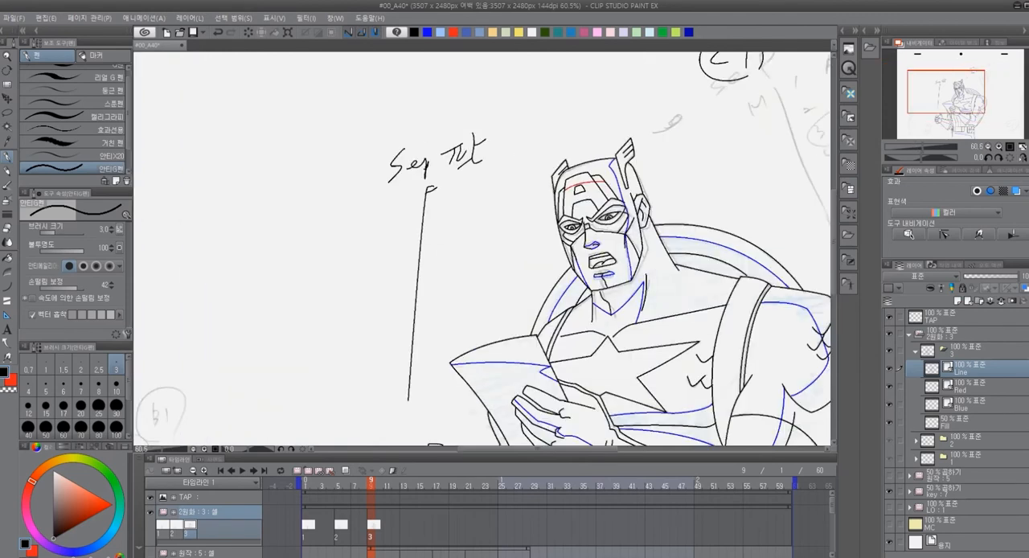
Set the pen's stabilization to 30 and rewrite the end of the label so it reads "Sep 팔"
{"action": "mouse_move", "coordinate": [72, 289]}
{"action": "left_mouse_down"}
{"action": "mouse_move", "coordinate": [63, 290]}
{"action": "mouse_move", "coordinate": [75, 291]}
{"action": "left_mouse_up"}
{"action": "left_click", "coordinate": [104, 285]}
{"action": "type", "text": "30"}
{"action": "key", "text": "Return"}
{"action": "mouse_move", "coordinate": [472, 159]}
{"action": "left_mouse_down"}
{"action": "mouse_move", "coordinate": [486, 170]}
{"action": "mouse_move", "coordinate": [473, 165]}
{"action": "left_mouse_up"}
{"action": "key", "text": "e"}
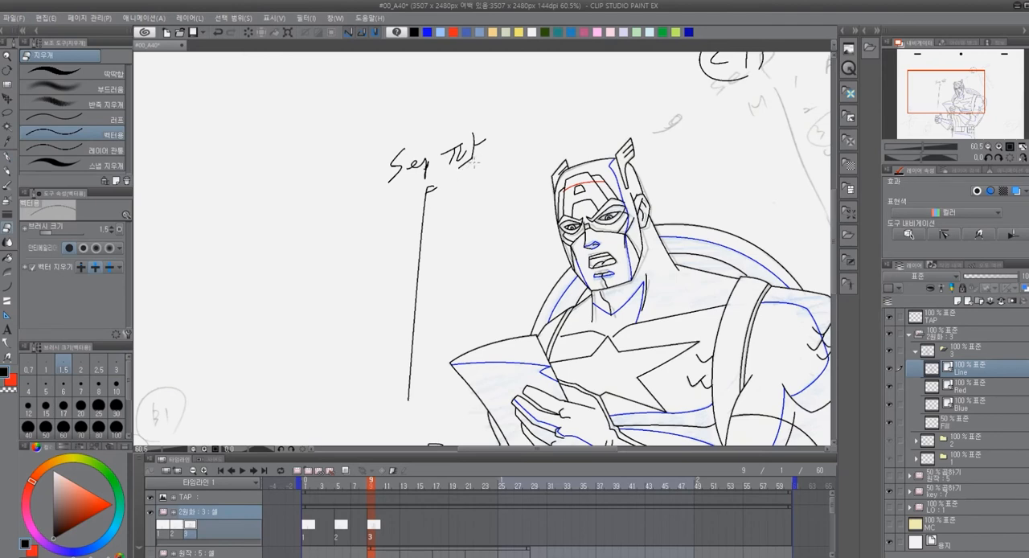
{"action": "key", "text": "p"}
{"action": "mouse_move", "coordinate": [468, 157]}
{"action": "left_mouse_down"}
{"action": "mouse_move", "coordinate": [480, 173]}
{"action": "mouse_move", "coordinate": [524, 92]}
{"action": "left_mouse_up"}
{"action": "left_click_drag", "start_coordinate": [480, 179], "coordinate": [516, 82]}
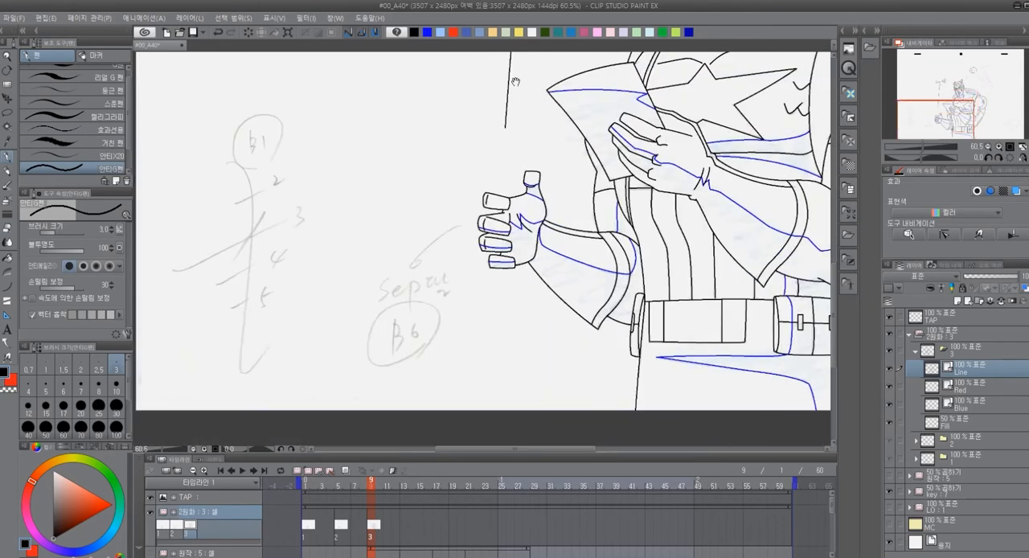
Draw a vertical spacing chart above the "Sep 팔" label, running from B1 to B5 with a long middle tick and ticks numbered 2, 3 and 4
{"action": "mouse_move", "coordinate": [516, 82]}
{"action": "left_mouse_down"}
{"action": "mouse_move", "coordinate": [478, 208]}
{"action": "mouse_move", "coordinate": [456, 369]}
{"action": "left_mouse_up"}
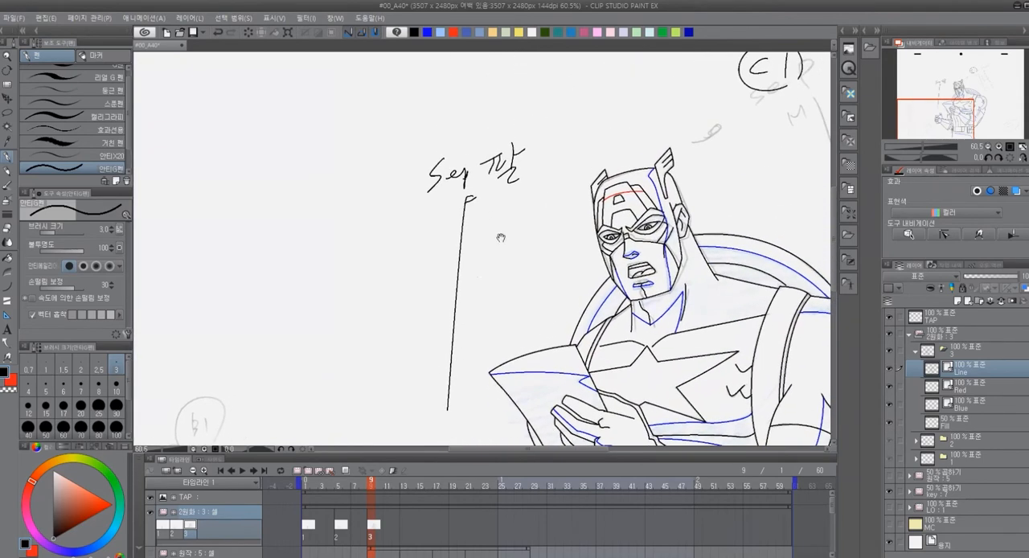
{"action": "left_click_drag", "start_coordinate": [501, 236], "coordinate": [484, 332]}
{"action": "left_click_drag", "start_coordinate": [440, 77], "coordinate": [440, 96]}
{"action": "left_click_drag", "start_coordinate": [441, 78], "coordinate": [447, 95]}
{"action": "left_click_drag", "start_coordinate": [461, 71], "coordinate": [463, 103]}
{"action": "left_click_drag", "start_coordinate": [456, 107], "coordinate": [452, 219]}
{"action": "left_click_drag", "start_coordinate": [447, 222], "coordinate": [461, 219]}
{"action": "mouse_move", "coordinate": [409, 177]}
{"action": "left_mouse_down"}
{"action": "mouse_move", "coordinate": [478, 156]}
{"action": "mouse_move", "coordinate": [467, 168]}
{"action": "left_mouse_up"}
{"action": "left_click_drag", "start_coordinate": [442, 132], "coordinate": [488, 129]}
{"action": "left_click_drag", "start_coordinate": [438, 200], "coordinate": [480, 183]}
{"action": "mouse_move", "coordinate": [451, 211]}
{"action": "left_mouse_down"}
{"action": "mouse_move", "coordinate": [484, 198]}
{"action": "mouse_move", "coordinate": [473, 227]}
{"action": "mouse_move", "coordinate": [443, 247]}
{"action": "mouse_move", "coordinate": [475, 233]}
{"action": "left_mouse_up"}
Undo the B5 label at the chart's lower end and write a circled B6 there instead
{"action": "key", "text": "ctrl+z"}
{"action": "key", "text": "ctrl+z"}
{"action": "key", "text": "ctrl+z"}
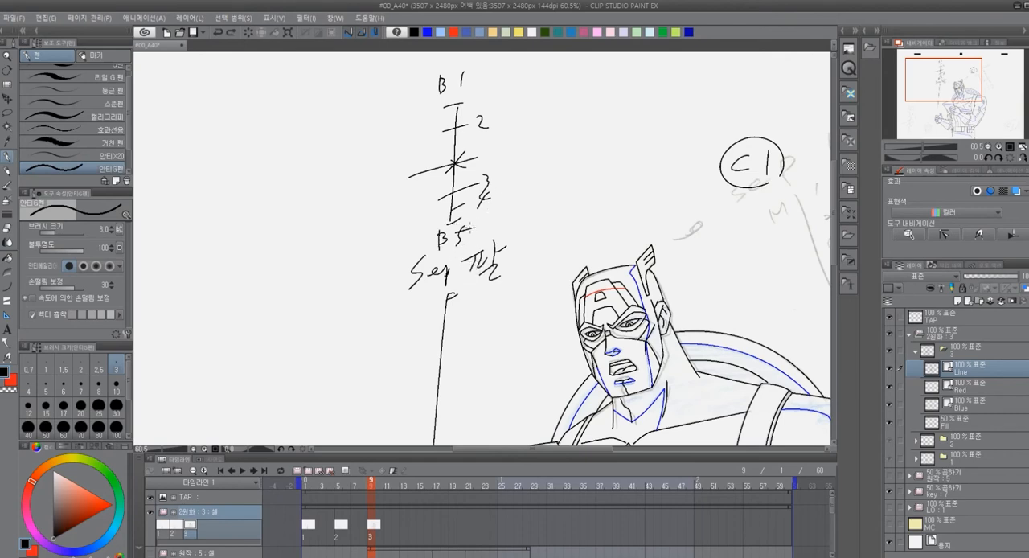
{"action": "key", "text": "ctrl+z"}
{"action": "mouse_move", "coordinate": [462, 227]}
{"action": "left_mouse_down"}
{"action": "mouse_move", "coordinate": [441, 247]}
{"action": "mouse_move", "coordinate": [471, 232]}
{"action": "left_mouse_up"}
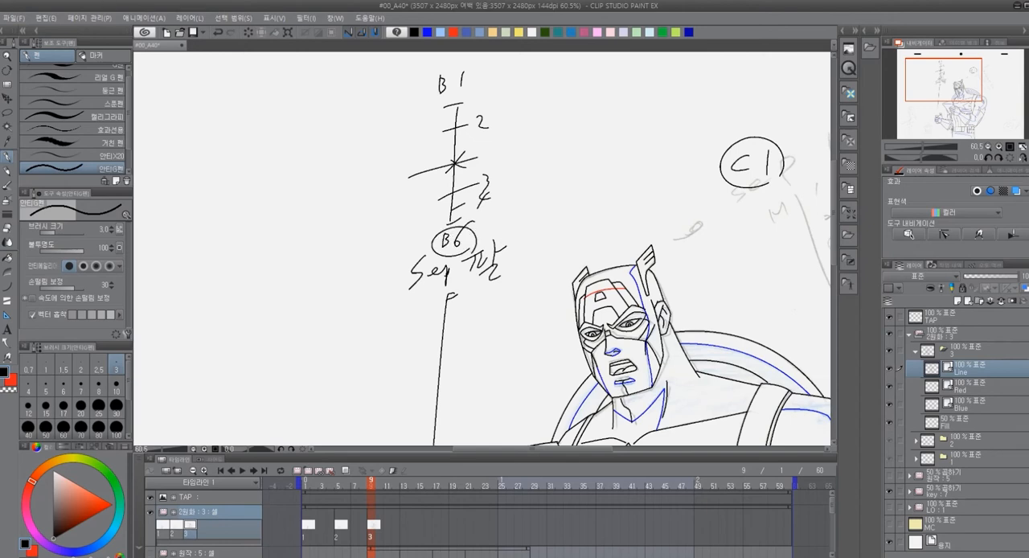
Renumber the spacing chart from the sketch so the middle tick is 3 and the two ticks below it are 4 and 5
{"action": "scroll", "coordinate": [827, 243], "scroll_direction": "down", "scroll_amount": 8}
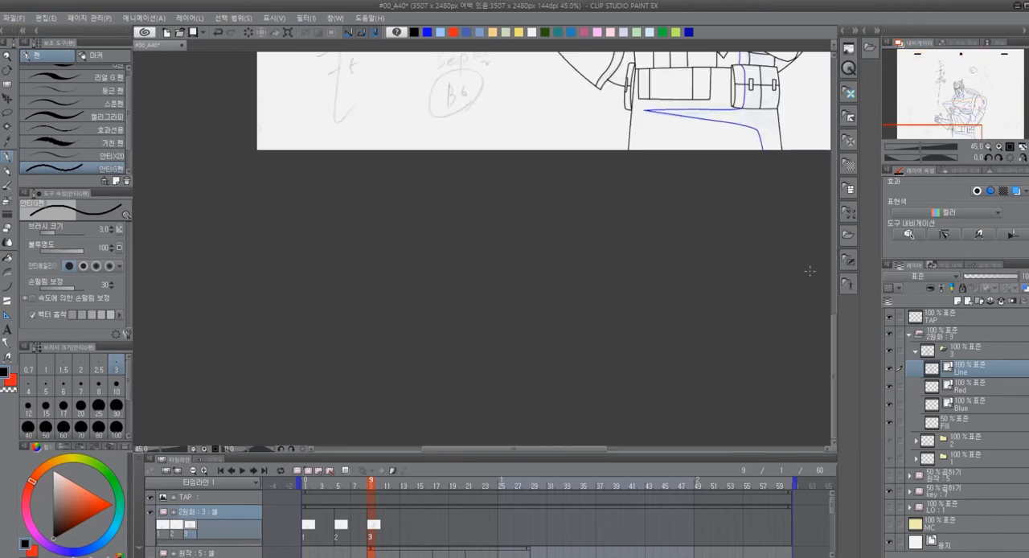
{"action": "scroll", "coordinate": [576, 244], "scroll_direction": "up", "scroll_amount": 1}
{"action": "left_click_drag", "start_coordinate": [585, 183], "coordinate": [524, 439]}
{"action": "left_click_drag", "start_coordinate": [551, 285], "coordinate": [483, 511]}
{"action": "left_click_drag", "start_coordinate": [515, 151], "coordinate": [516, 215]}
{"action": "scroll", "coordinate": [460, 186], "scroll_direction": "up", "scroll_amount": 3}
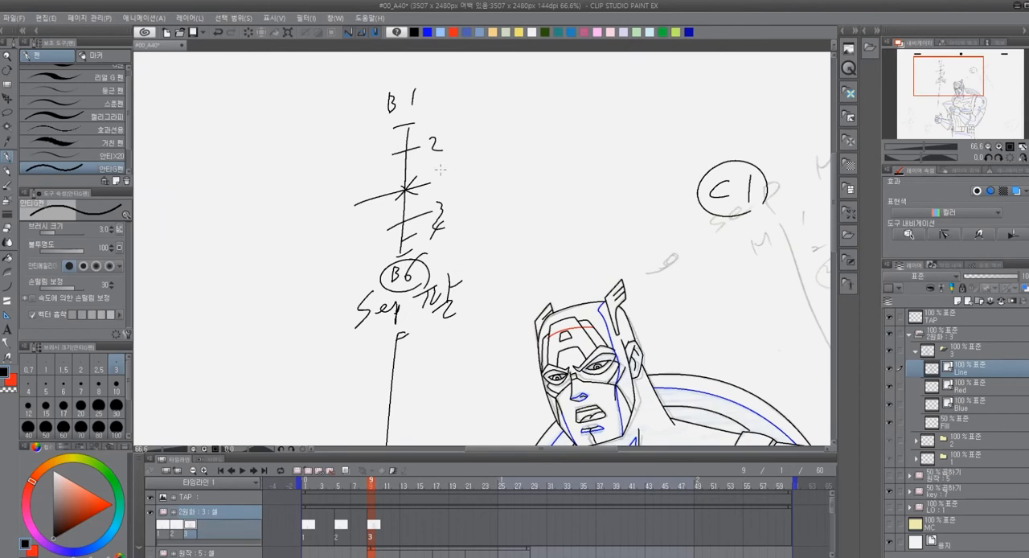
{"action": "mouse_move", "coordinate": [433, 173]}
{"action": "left_mouse_down"}
{"action": "mouse_move", "coordinate": [439, 232]}
{"action": "mouse_move", "coordinate": [449, 211]}
{"action": "mouse_move", "coordinate": [428, 241]}
{"action": "left_mouse_up"}
{"action": "key", "text": "e"}
{"action": "key", "text": "p"}
{"action": "scroll", "coordinate": [511, 219], "scroll_direction": "down", "scroll_amount": 5}
{"action": "scroll", "coordinate": [624, 286], "scroll_direction": "down", "scroll_amount": 1}
{"action": "left_click_drag", "start_coordinate": [620, 306], "coordinate": [553, 226]}
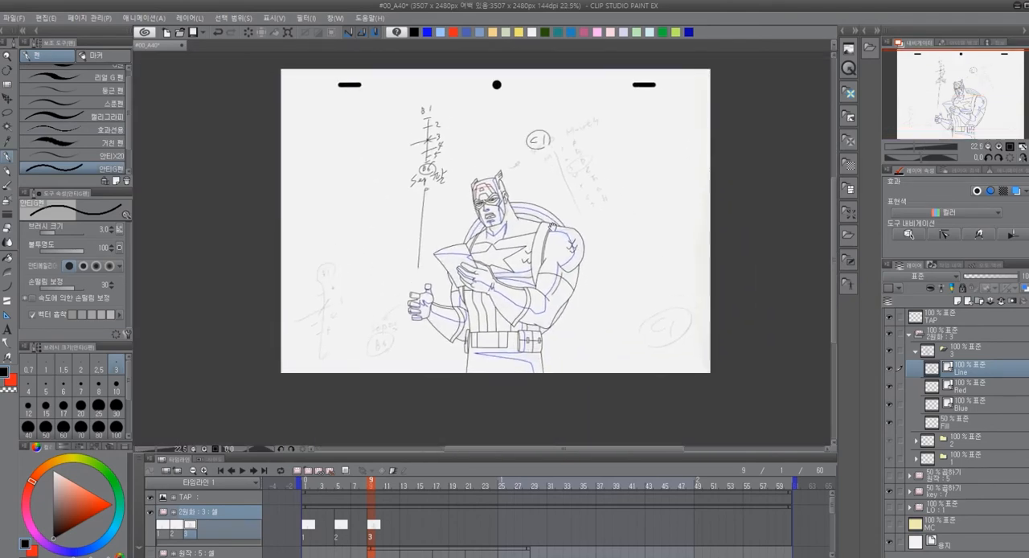
Check the cel at frame 5, return to frame 9 and handwrite "Sep Mouth" beneath the circled C1
{"action": "left_click", "coordinate": [339, 489]}
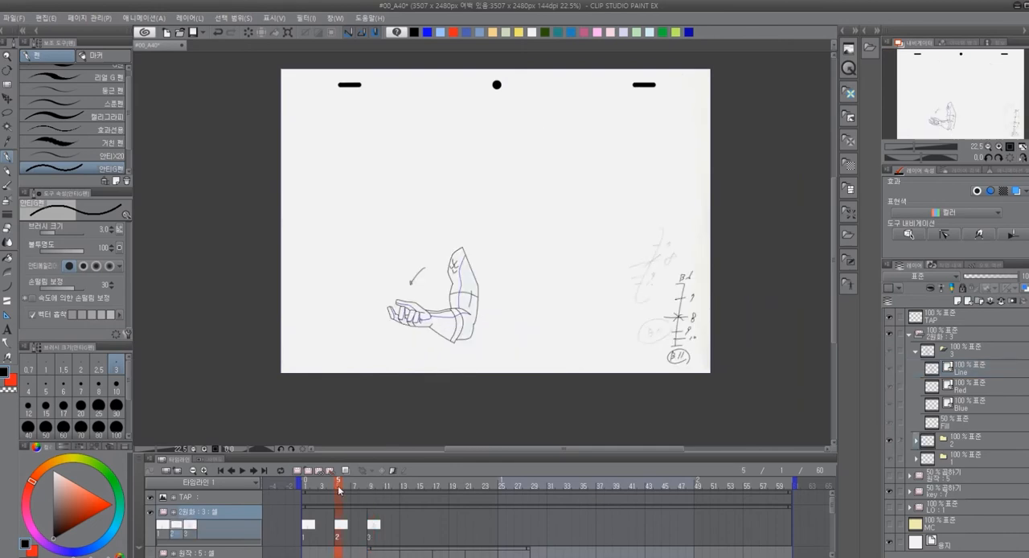
{"action": "left_click", "coordinate": [371, 488]}
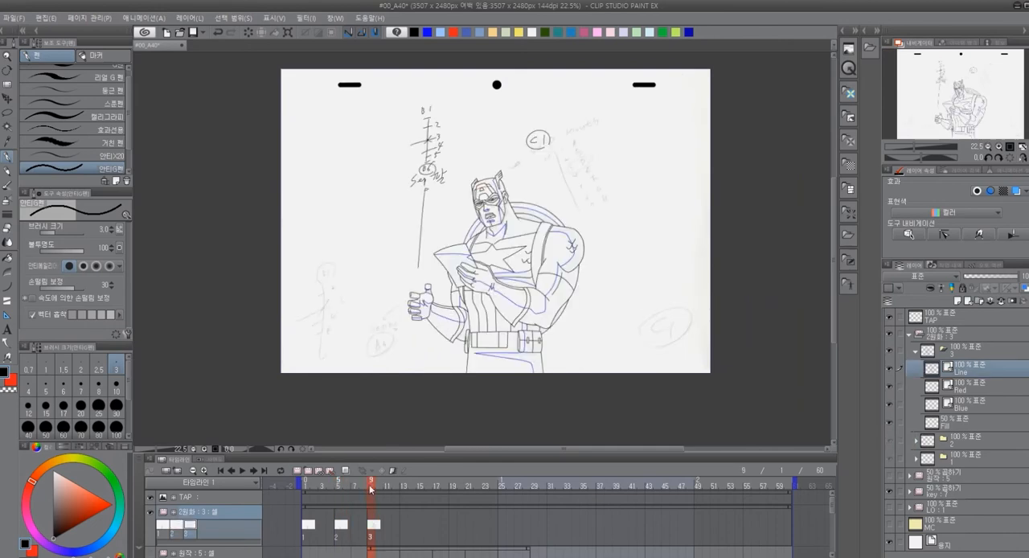
{"action": "scroll", "coordinate": [636, 283], "scroll_direction": "up", "scroll_amount": 2}
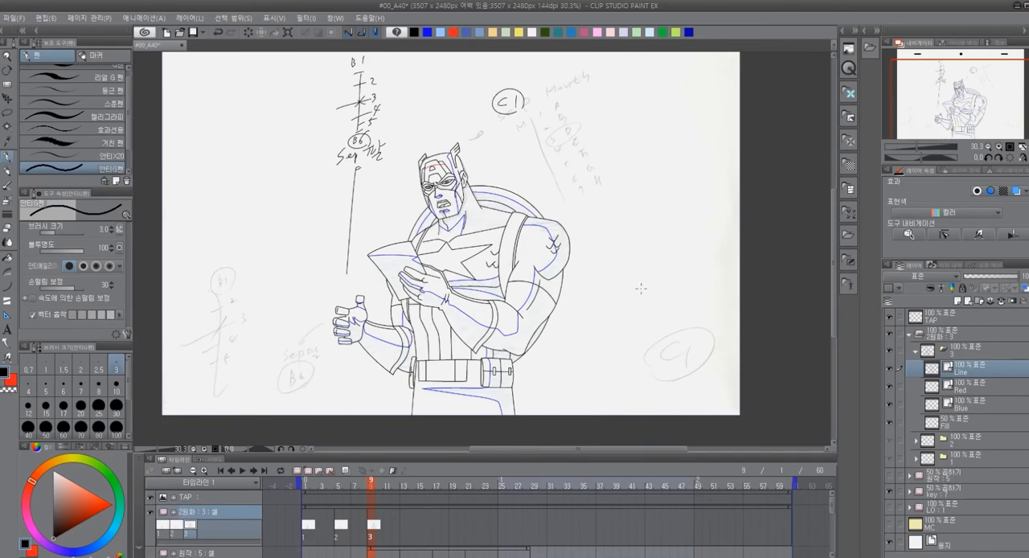
{"action": "scroll", "coordinate": [639, 296], "scroll_direction": "up", "scroll_amount": 2}
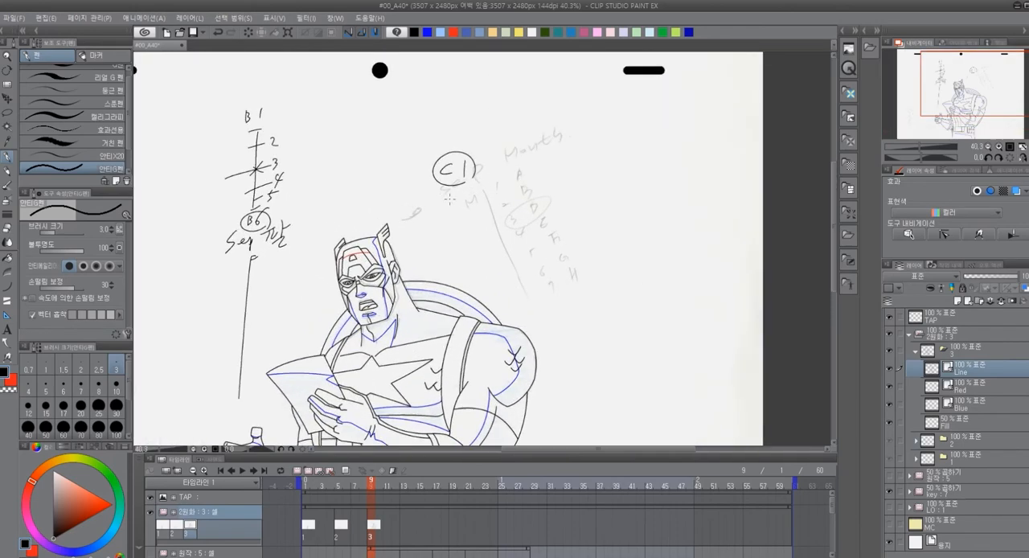
{"action": "left_click_drag", "start_coordinate": [433, 204], "coordinate": [455, 198]}
{"action": "scroll", "coordinate": [472, 188], "scroll_direction": "up", "scroll_amount": 3}
{"action": "key", "text": "ctrl+z"}
{"action": "key", "text": "ctrl+z"}
{"action": "mouse_move", "coordinate": [411, 196]}
{"action": "left_mouse_down"}
{"action": "mouse_move", "coordinate": [402, 211]}
{"action": "mouse_move", "coordinate": [425, 224]}
{"action": "mouse_move", "coordinate": [433, 211]}
{"action": "mouse_move", "coordinate": [490, 204]}
{"action": "mouse_move", "coordinate": [502, 188]}
{"action": "mouse_move", "coordinate": [497, 204]}
{"action": "mouse_move", "coordinate": [515, 202]}
{"action": "left_mouse_up"}
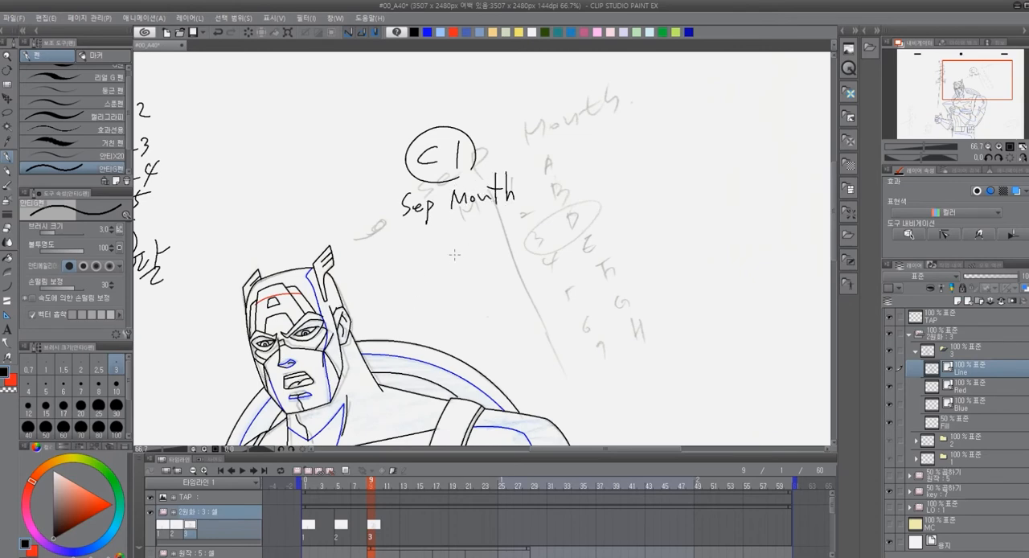
Write the mouth chart under "Sep Mouth": M with numbers 1 to 6 and 9 beside letters A, B, D, E, F, G, H, plus a line alongside
{"action": "mouse_move", "coordinate": [445, 239]}
{"action": "left_mouse_down"}
{"action": "mouse_move", "coordinate": [527, 238]}
{"action": "mouse_move", "coordinate": [528, 228]}
{"action": "mouse_move", "coordinate": [498, 252]}
{"action": "mouse_move", "coordinate": [518, 254]}
{"action": "mouse_move", "coordinate": [484, 267]}
{"action": "mouse_move", "coordinate": [519, 269]}
{"action": "mouse_move", "coordinate": [488, 295]}
{"action": "mouse_move", "coordinate": [529, 289]}
{"action": "mouse_move", "coordinate": [486, 315]}
{"action": "left_mouse_up"}
{"action": "key", "text": "ctrl+z"}
{"action": "mouse_move", "coordinate": [488, 303]}
{"action": "left_mouse_down"}
{"action": "mouse_move", "coordinate": [532, 297]}
{"action": "mouse_move", "coordinate": [524, 315]}
{"action": "left_mouse_up"}
{"action": "left_click_drag", "start_coordinate": [523, 307], "coordinate": [531, 307]}
{"action": "mouse_move", "coordinate": [491, 334]}
{"action": "left_mouse_down"}
{"action": "mouse_move", "coordinate": [531, 331]}
{"action": "mouse_move", "coordinate": [494, 356]}
{"action": "mouse_move", "coordinate": [533, 346]}
{"action": "left_mouse_up"}
{"action": "key", "text": "ctrl+z"}
{"action": "left_click_drag", "start_coordinate": [534, 337], "coordinate": [531, 355]}
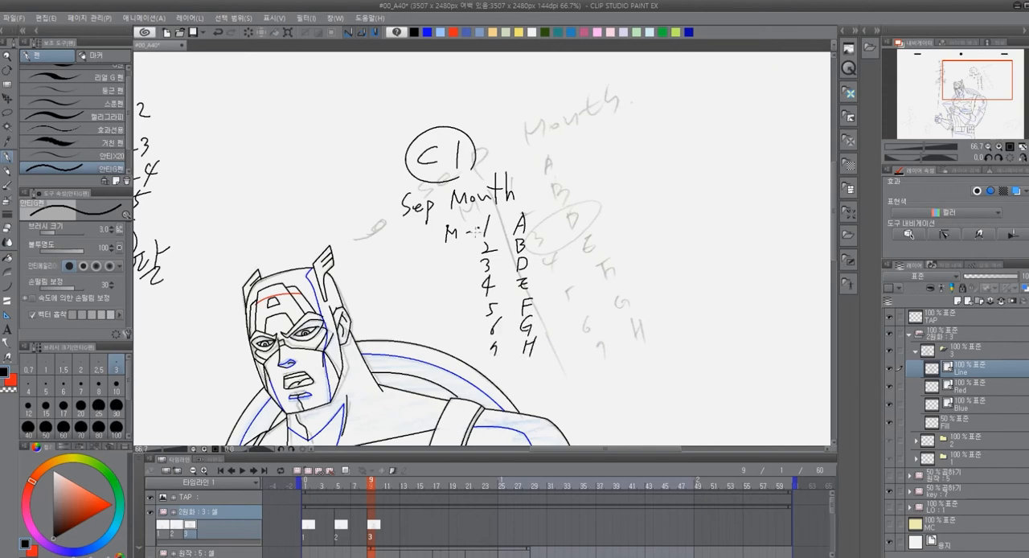
{"action": "left_click_drag", "start_coordinate": [481, 227], "coordinate": [487, 347]}
{"action": "scroll", "coordinate": [595, 218], "scroll_direction": "down", "scroll_amount": 5}
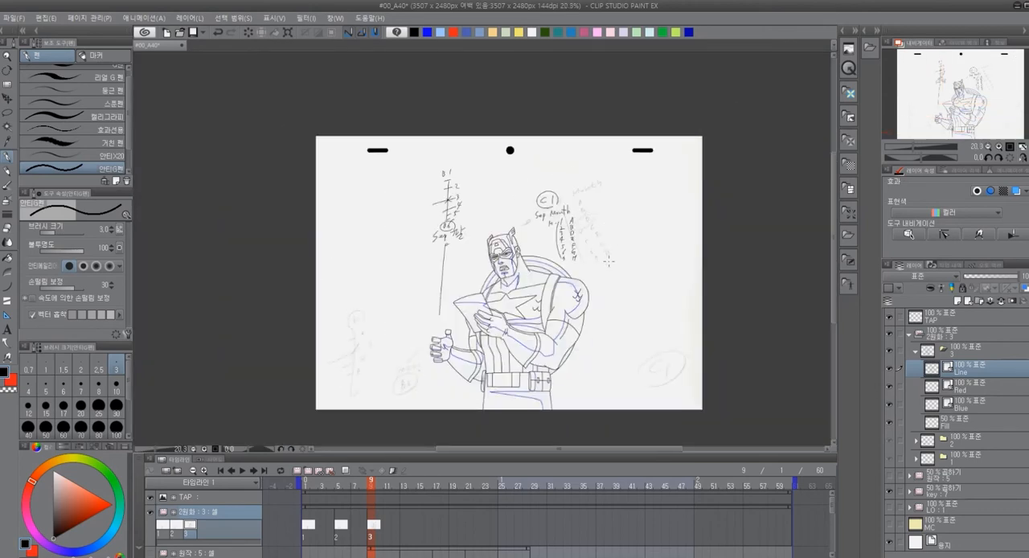
On cel 3's Fill layer, undo a trial red fill and fill the trouser and belt pouch shadows with light blue
{"action": "scroll", "coordinate": [605, 272], "scroll_direction": "up", "scroll_amount": 2}
{"action": "scroll", "coordinate": [611, 277], "scroll_direction": "down", "scroll_amount": 2}
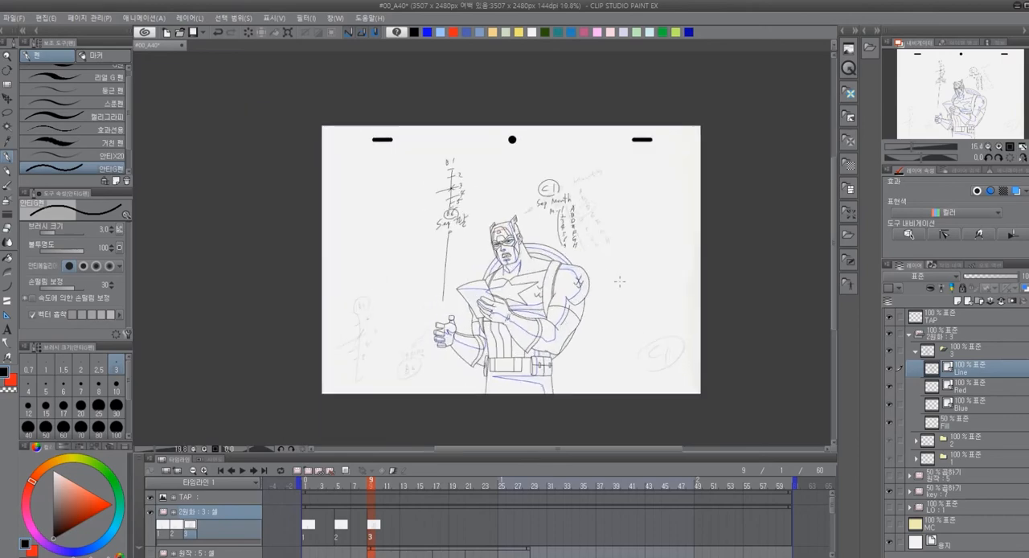
{"action": "scroll", "coordinate": [618, 281], "scroll_direction": "up", "scroll_amount": 1}
{"action": "scroll", "coordinate": [623, 273], "scroll_direction": "up", "scroll_amount": 1}
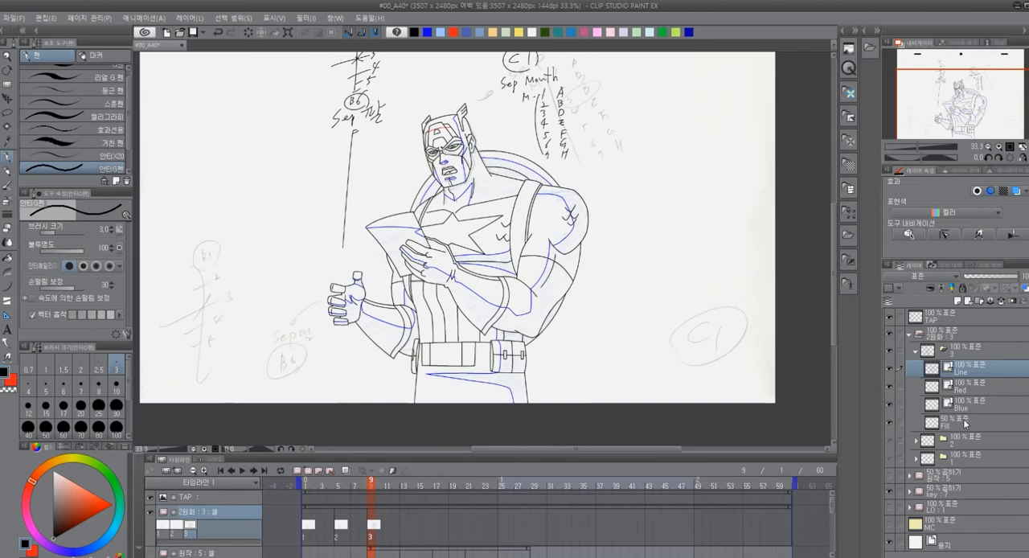
{"action": "left_click", "coordinate": [963, 417]}
{"action": "key", "text": "x"}
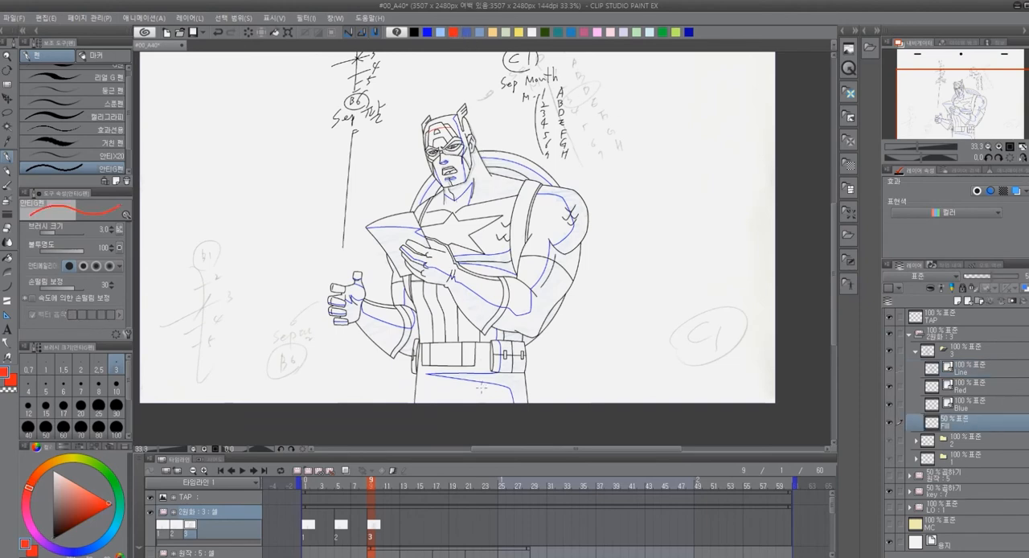
{"action": "key", "text": "g"}
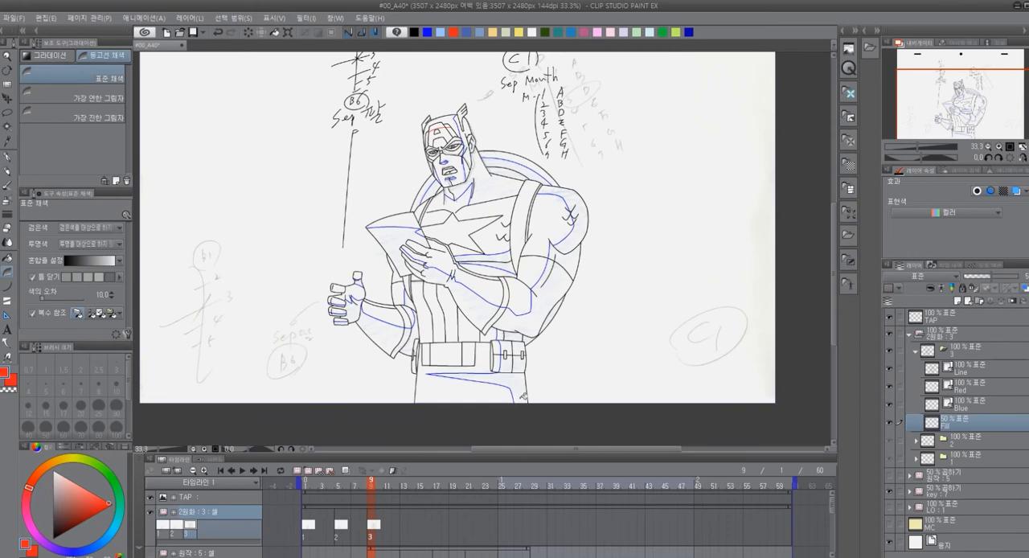
{"action": "key", "text": "g"}
{"action": "left_click", "coordinate": [521, 392]}
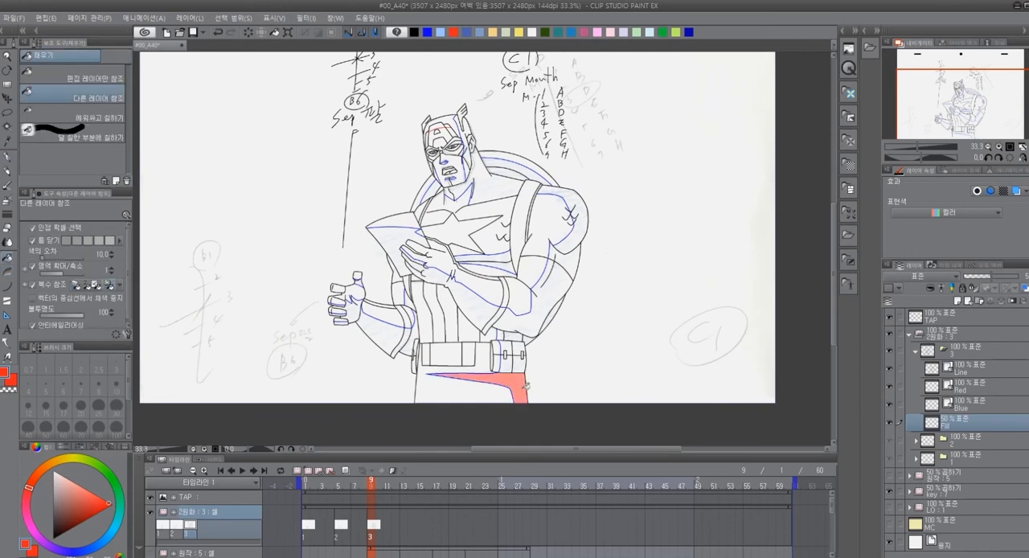
{"action": "key", "text": "ctrl+z"}
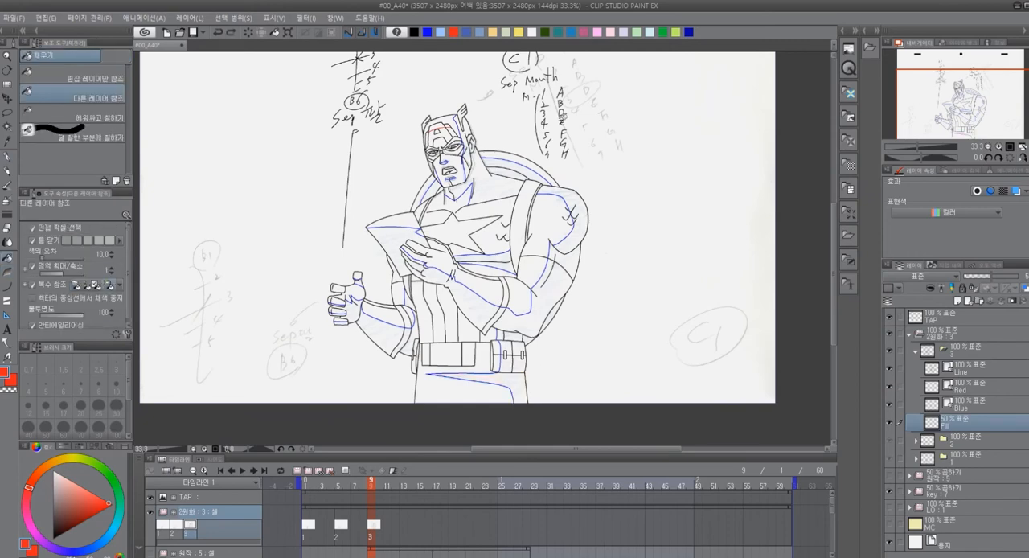
{"action": "left_click", "coordinate": [440, 33]}
{"action": "left_click", "coordinate": [519, 385]}
{"action": "left_click", "coordinate": [508, 364]}
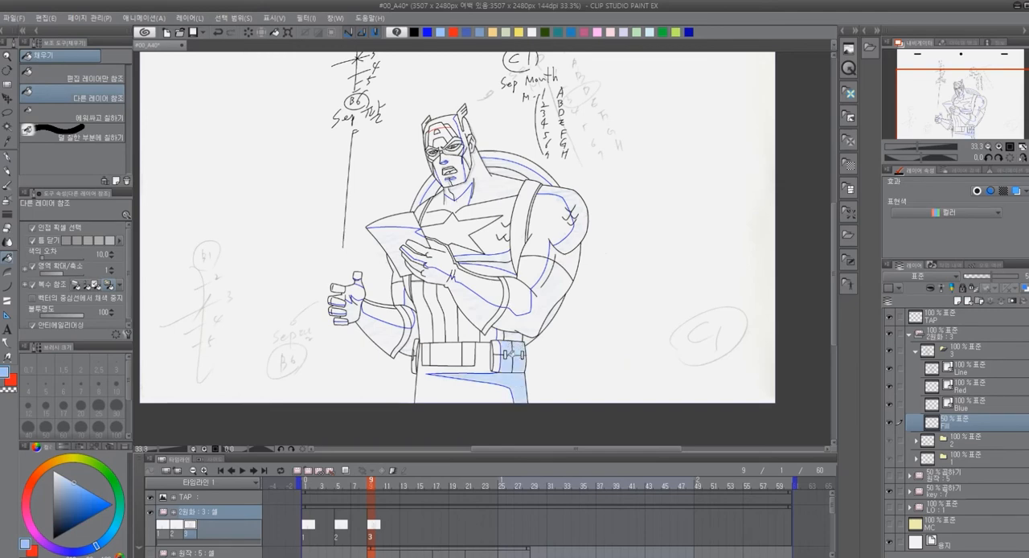
Fill the shadow areas of the waist side, raised arm, shoulder and neck with light blue
{"action": "left_click", "coordinate": [513, 335]}
{"action": "left_click", "coordinate": [547, 314]}
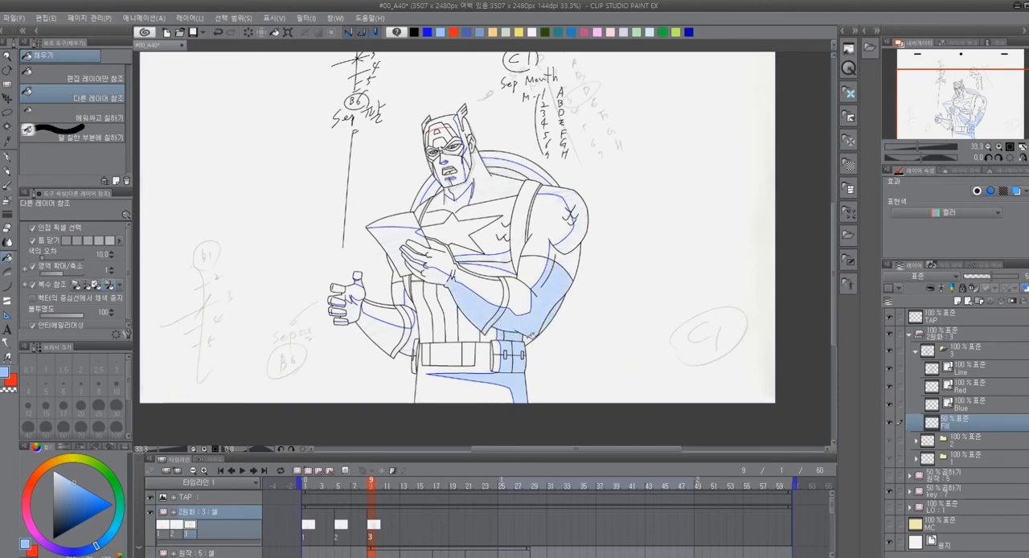
{"action": "left_click", "coordinate": [574, 219]}
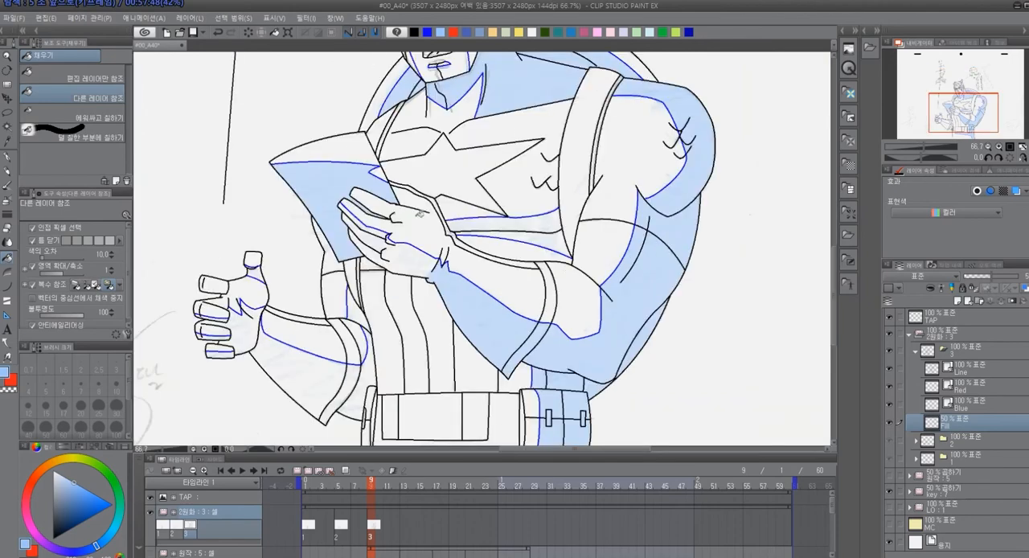
{"action": "left_click", "coordinate": [495, 224]}
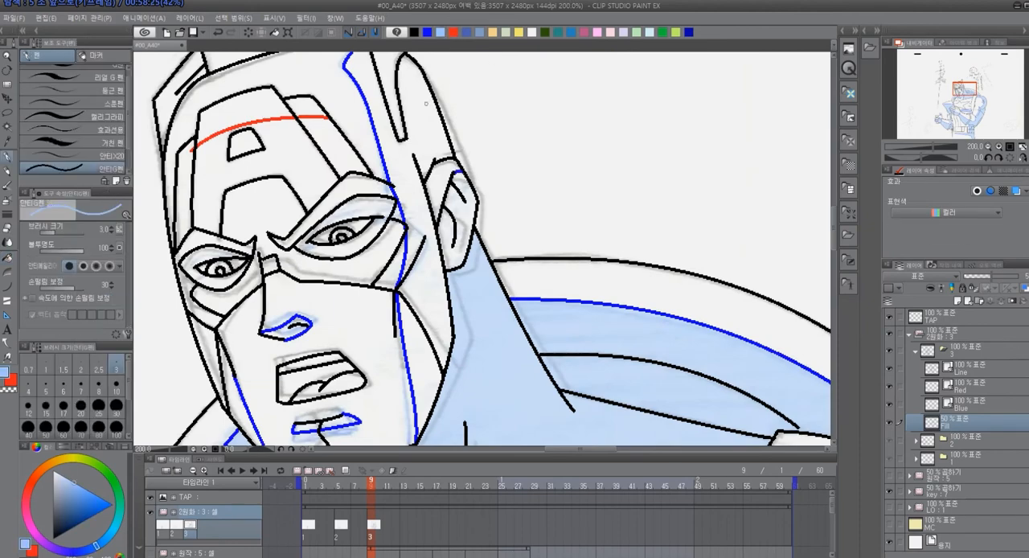
Fill the ear and the shaded side of the face and cowl with light blue using the Fill tool
{"action": "key", "text": "g"}
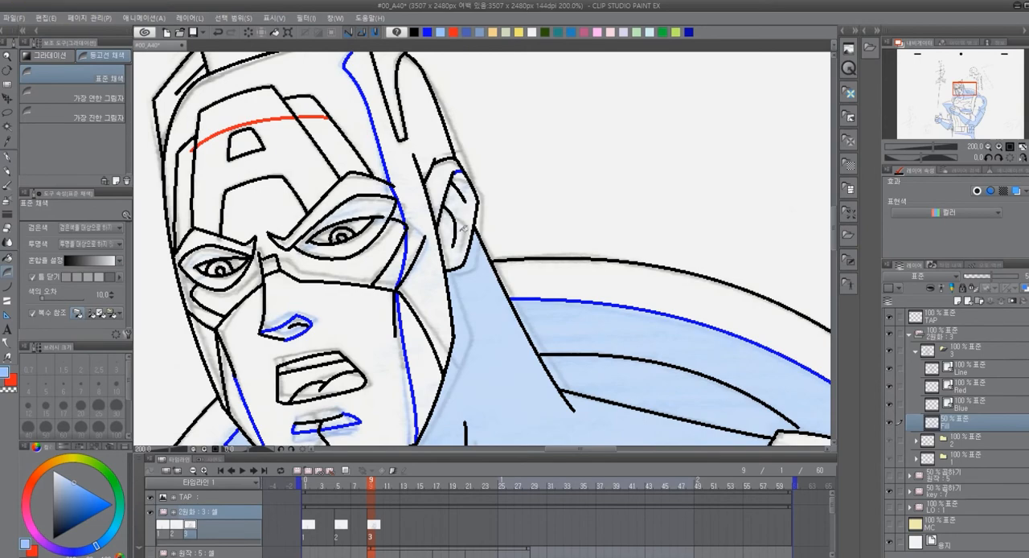
{"action": "key", "text": "g"}
{"action": "left_click_drag", "start_coordinate": [481, 379], "coordinate": [523, 379]}
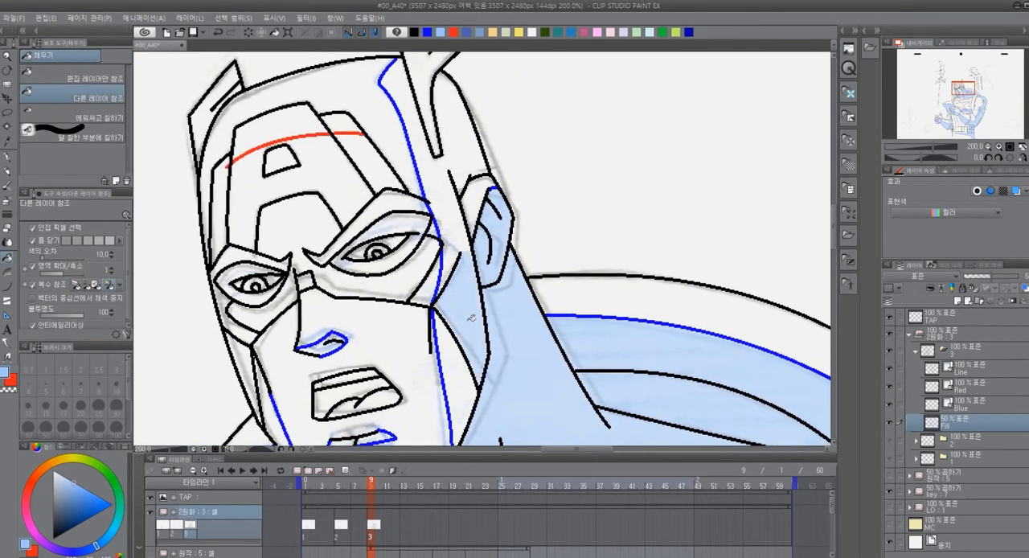
{"action": "left_click", "coordinate": [457, 219]}
{"action": "left_click", "coordinate": [425, 135]}
{"action": "left_click_drag", "start_coordinate": [494, 373], "coordinate": [532, 280]}
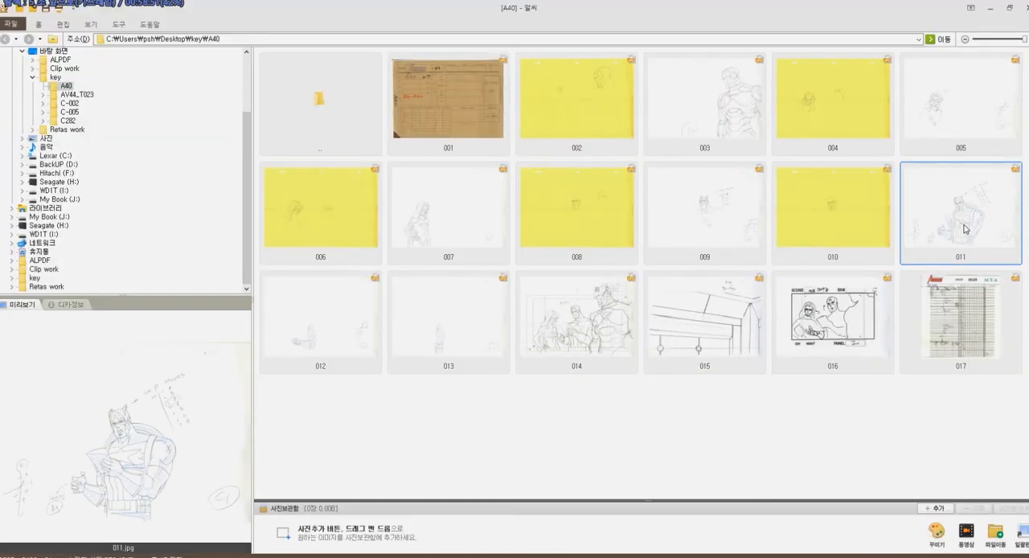
Open reference drawing 011 in the image viewer, examine the face shading up close, and return to the animation canvas
{"action": "double_click", "coordinate": [965, 229]}
{"action": "left_click_drag", "start_coordinate": [471, 207], "coordinate": [602, 361]}
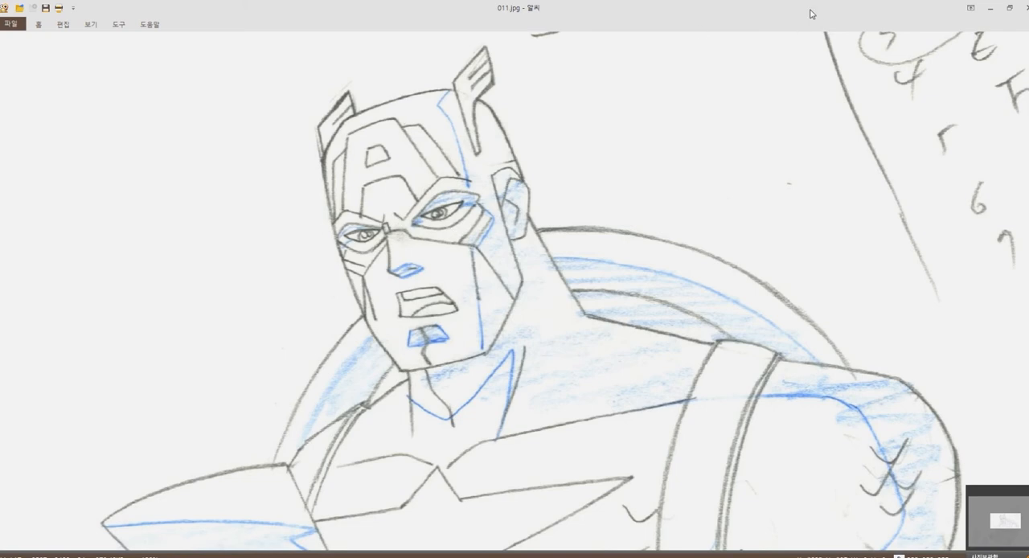
{"action": "double_click", "coordinate": [833, 17]}
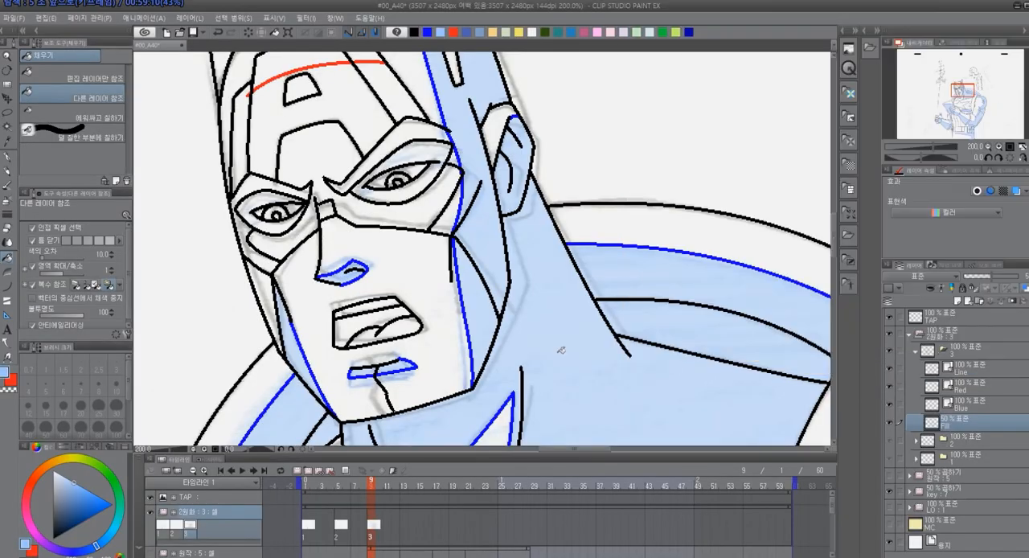
On cel 3's Blue layer, draw short blue shadow boundary lines inside both eyes and undo the last unwanted edit
{"action": "left_click", "coordinate": [890, 476]}
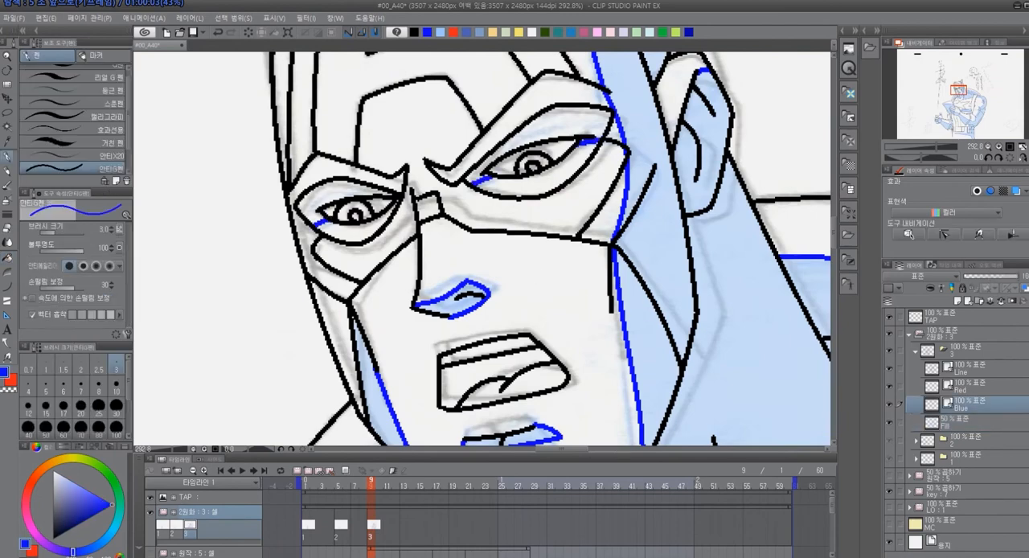
{"action": "scroll", "coordinate": [555, 335], "scroll_direction": "down", "scroll_amount": 4}
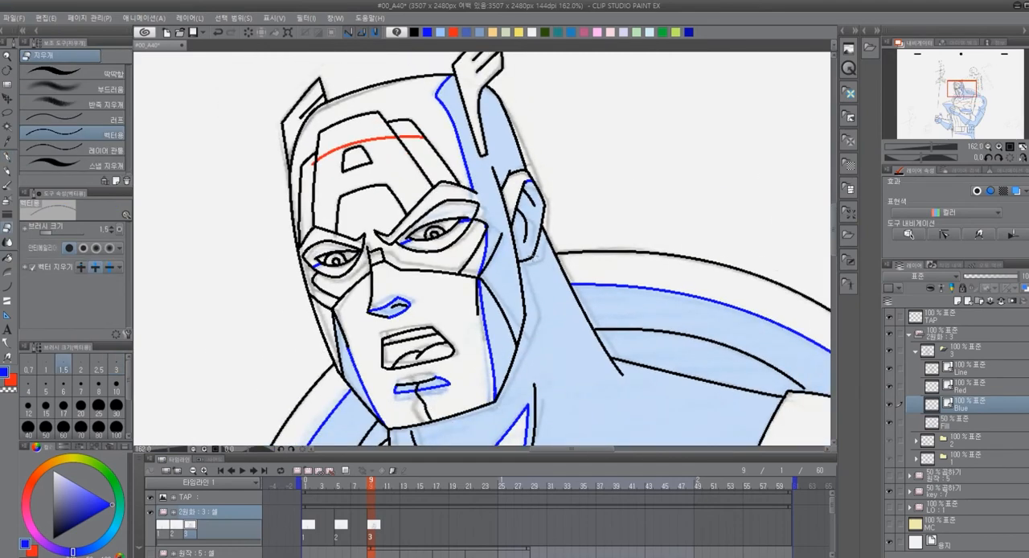
{"action": "scroll", "coordinate": [464, 204], "scroll_direction": "up", "scroll_amount": 3}
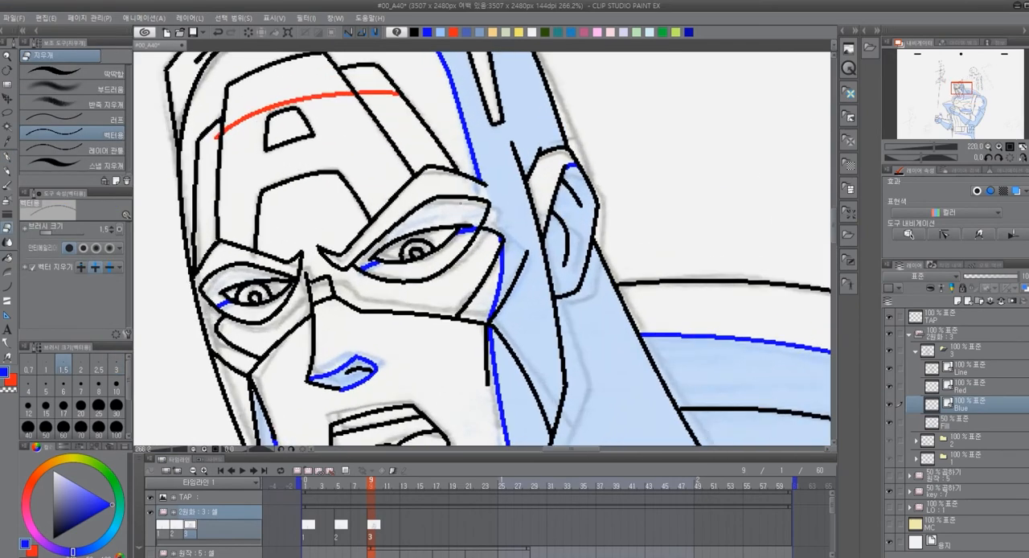
{"action": "key", "text": "ctrl+z"}
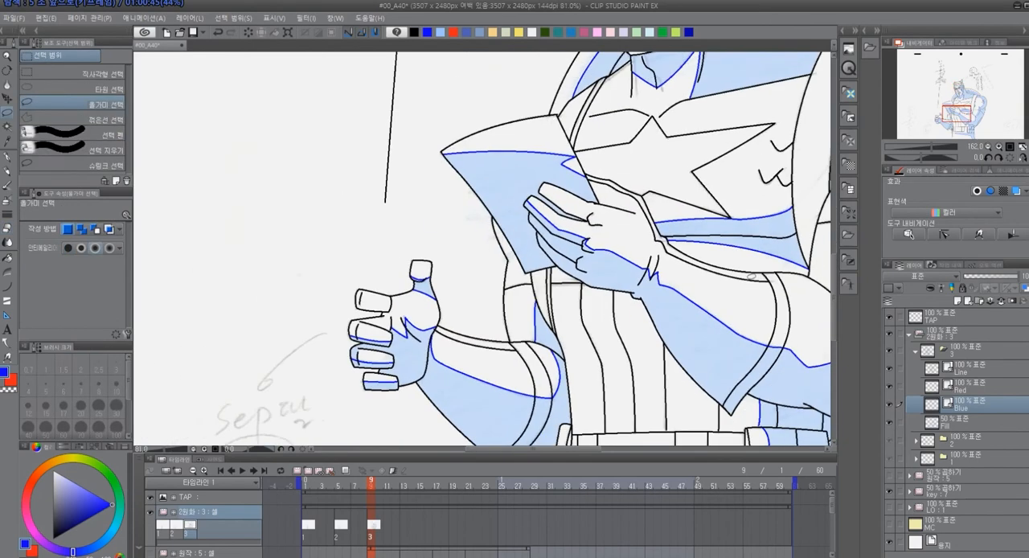
{"action": "scroll", "coordinate": [483, 241], "scroll_direction": "down", "scroll_amount": 3}
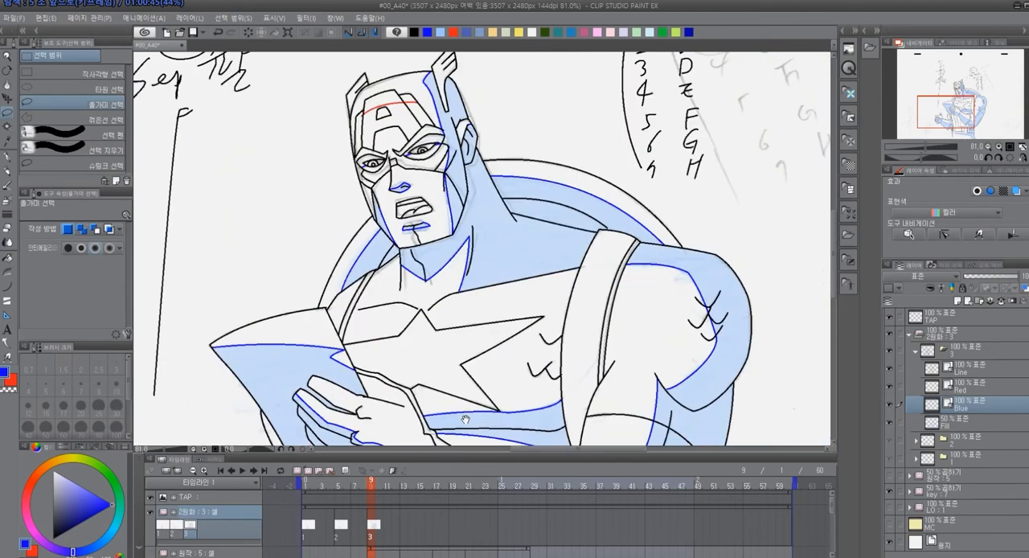
On cel 3's Fill layer, fill the shadows around the mouth and the remaining face details with light blue
{"action": "scroll", "coordinate": [419, 201], "scroll_direction": "up", "scroll_amount": 3}
{"action": "scroll", "coordinate": [386, 283], "scroll_direction": "up", "scroll_amount": 7}
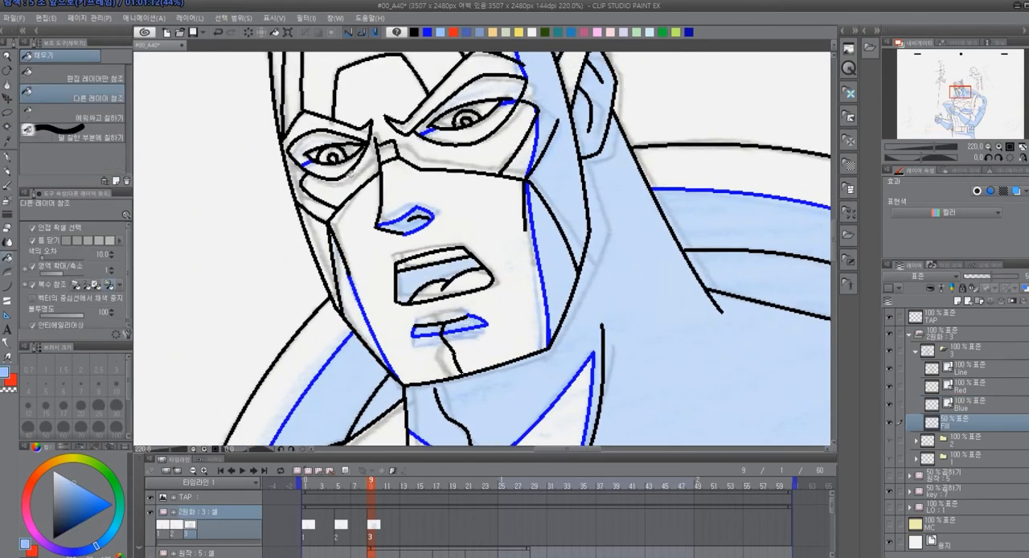
{"action": "scroll", "coordinate": [512, 187], "scroll_direction": "up", "scroll_amount": 2}
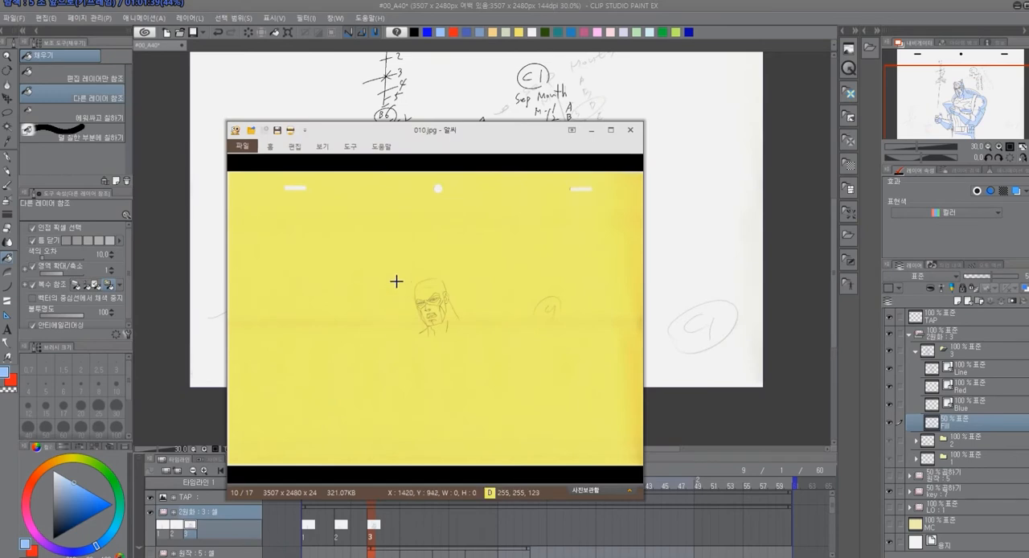
Compare the character's face and shading in reference images 010.jpg and 011.jpg
{"action": "left_click_drag", "start_coordinate": [397, 281], "coordinate": [461, 332]}
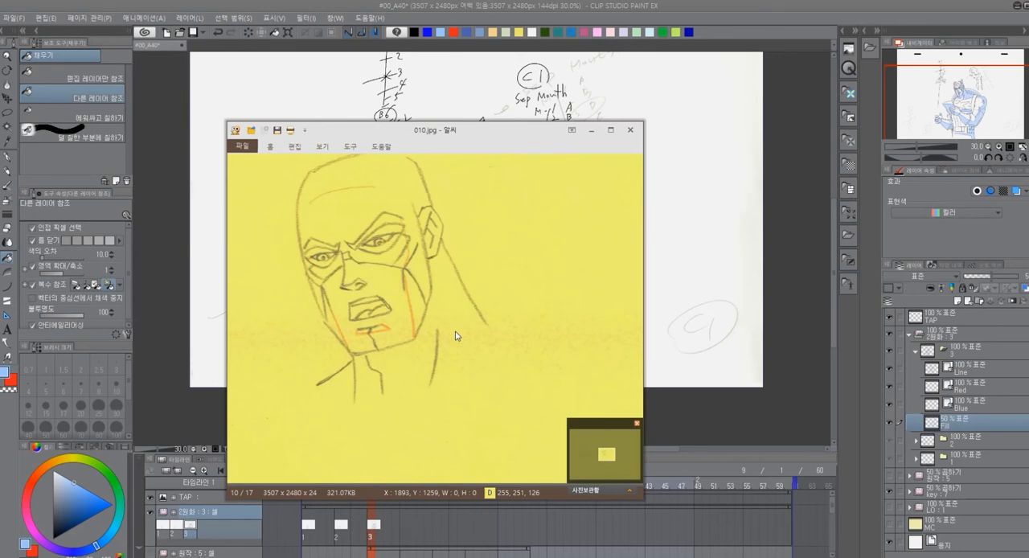
{"action": "key", "text": "Page_Down"}
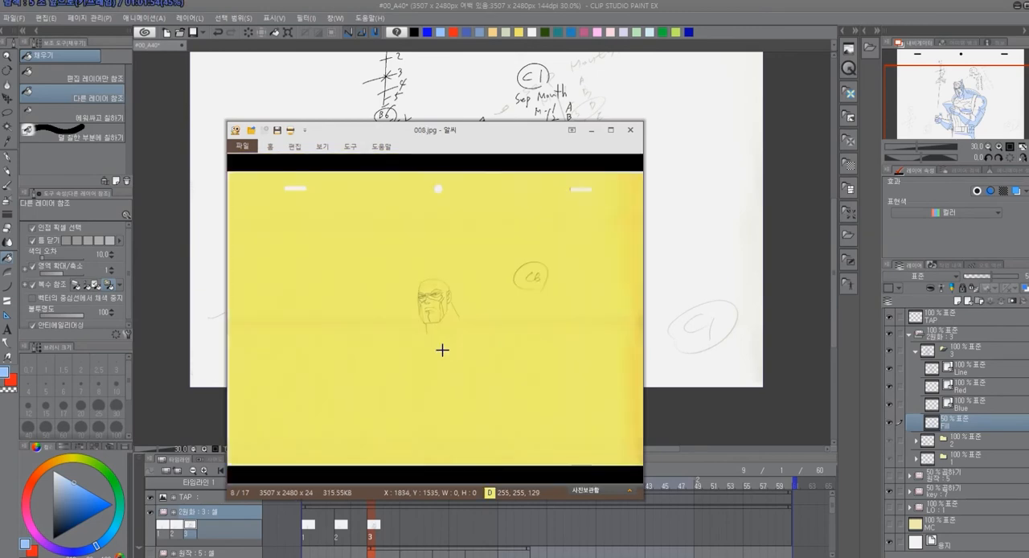
{"action": "left_click_drag", "start_coordinate": [398, 264], "coordinate": [466, 335]}
{"action": "left_click", "coordinate": [451, 315]}
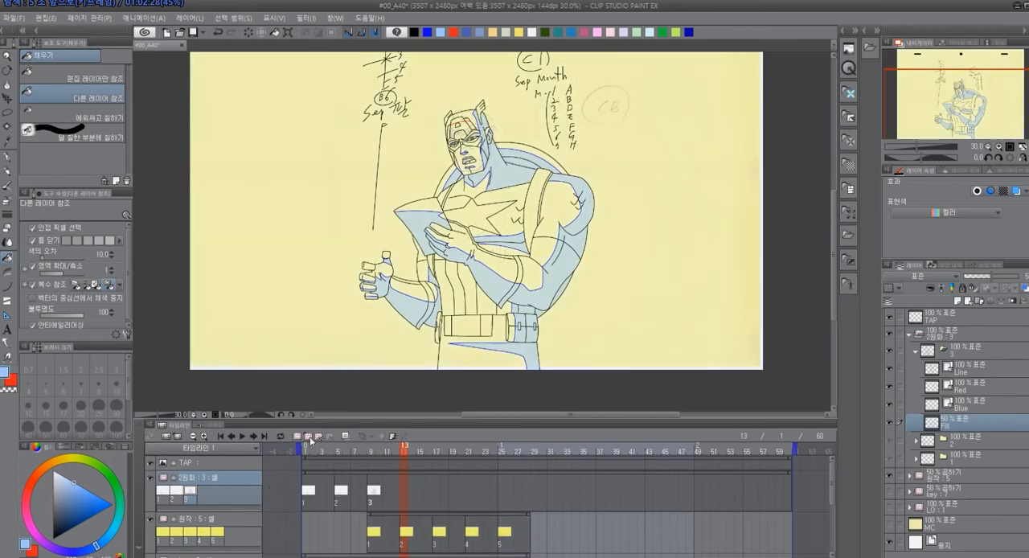
Add new cel 4 at frame 13 of the 2원화 track and enlarge the timeline area to show the key track
{"action": "left_click", "coordinate": [310, 437]}
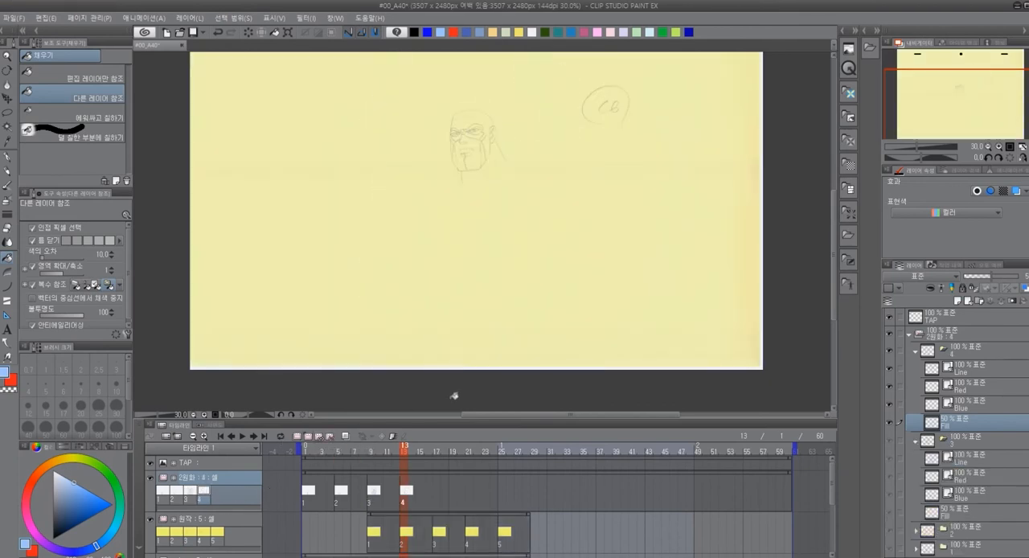
{"action": "scroll", "coordinate": [463, 362], "scroll_direction": "down", "scroll_amount": 2}
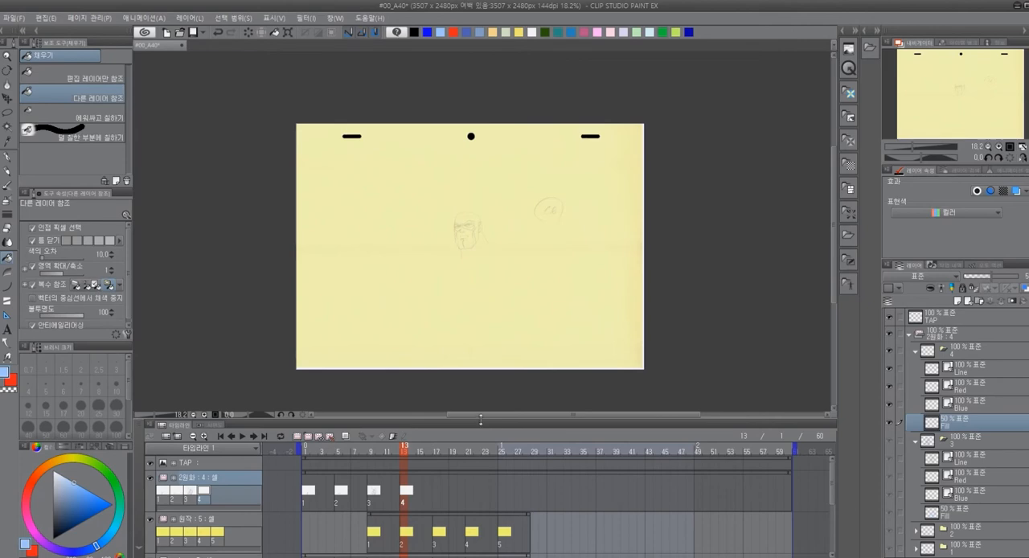
{"action": "left_click_drag", "start_coordinate": [482, 421], "coordinate": [487, 390]}
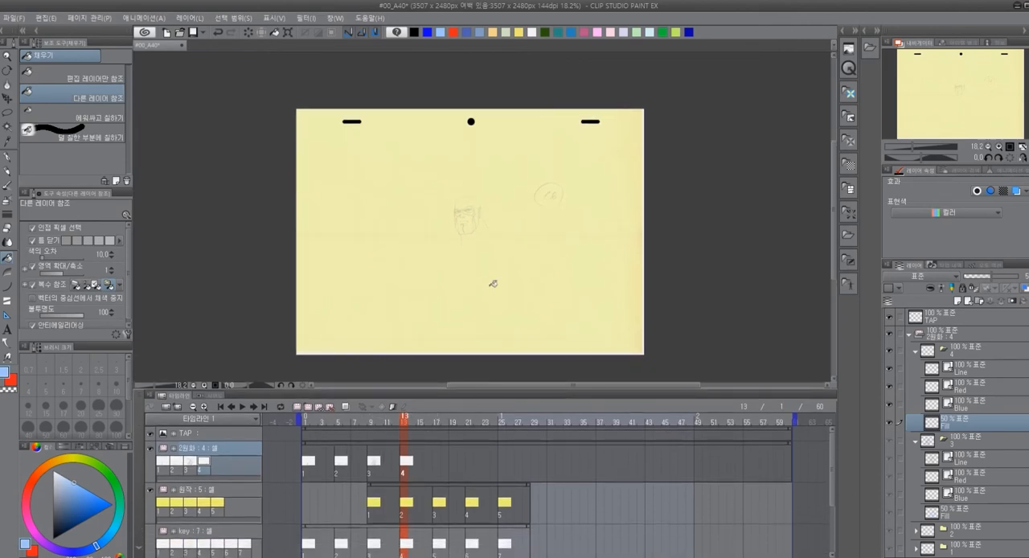
{"action": "scroll", "coordinate": [486, 254], "scroll_direction": "up", "scroll_amount": 1}
{"action": "scroll", "coordinate": [486, 254], "scroll_direction": "up", "scroll_amount": 1}
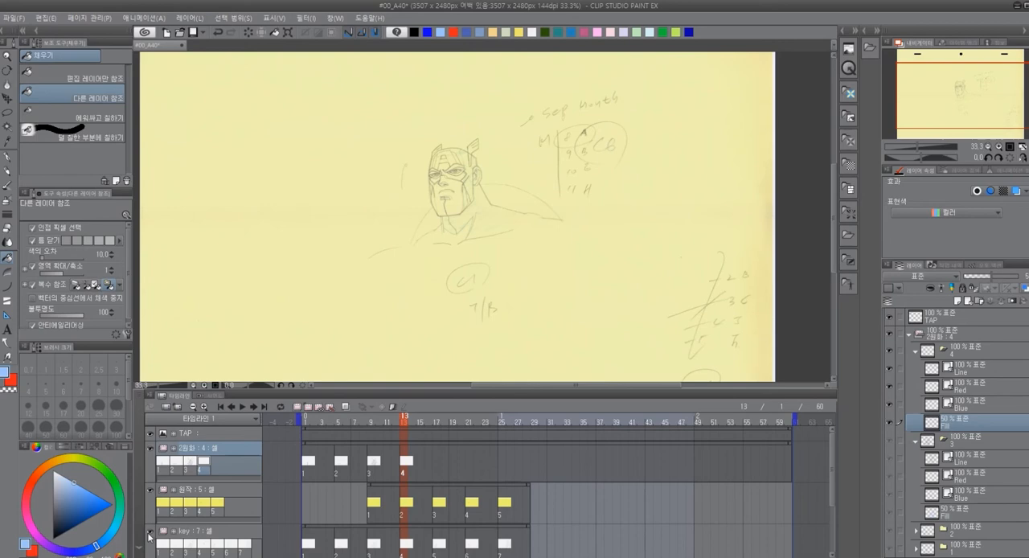
Toggle the key track's visibility repeatedly at frame 13 to compare its sketch with the yellow 원작 drawing
{"action": "left_click", "coordinate": [149, 534]}
{"action": "left_click", "coordinate": [149, 533]}
{"action": "left_click", "coordinate": [150, 534]}
{"action": "left_click", "coordinate": [150, 534]}
{"action": "left_click", "coordinate": [150, 534]}
{"action": "left_click", "coordinate": [149, 534]}
{"action": "left_click", "coordinate": [150, 534]}
{"action": "left_click", "coordinate": [149, 534]}
Flip back and forth between frames 12 and 13 to compare cel 3's pose with the next head sketch
{"action": "left_click", "coordinate": [396, 426]}
{"action": "left_click", "coordinate": [401, 427]}
{"action": "left_click", "coordinate": [397, 427]}
{"action": "left_click", "coordinate": [402, 426]}
{"action": "left_click", "coordinate": [397, 427]}
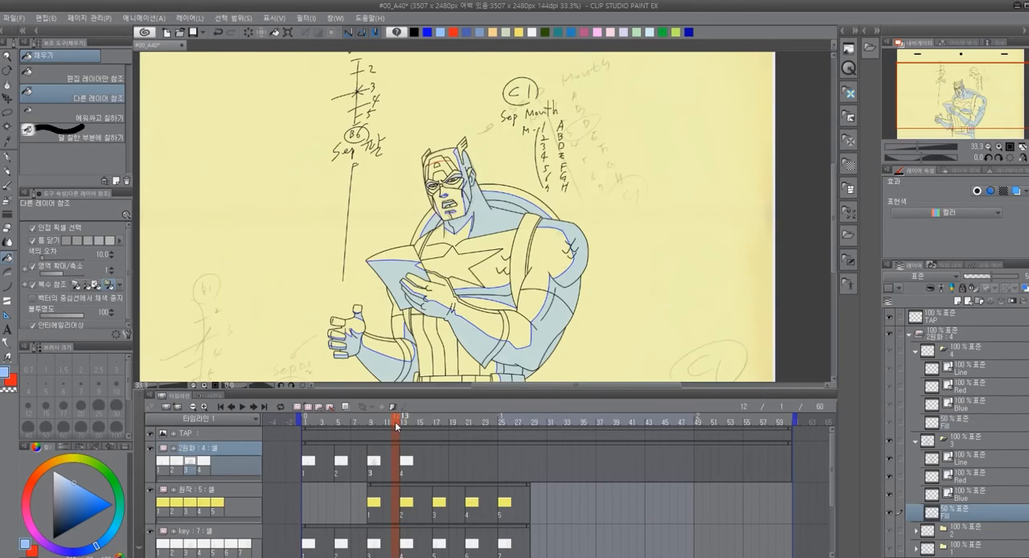
{"action": "left_click", "coordinate": [402, 426]}
{"action": "left_click", "coordinate": [397, 426]}
{"action": "left_click", "coordinate": [402, 427]}
{"action": "left_click", "coordinate": [397, 426]}
{"action": "left_click", "coordinate": [402, 426]}
{"action": "left_click", "coordinate": [397, 426]}
{"action": "left_click", "coordinate": [402, 426]}
{"action": "left_click", "coordinate": [397, 426]}
{"action": "left_click", "coordinate": [402, 426]}
{"action": "left_click", "coordinate": [398, 426]}
{"action": "left_click", "coordinate": [402, 426]}
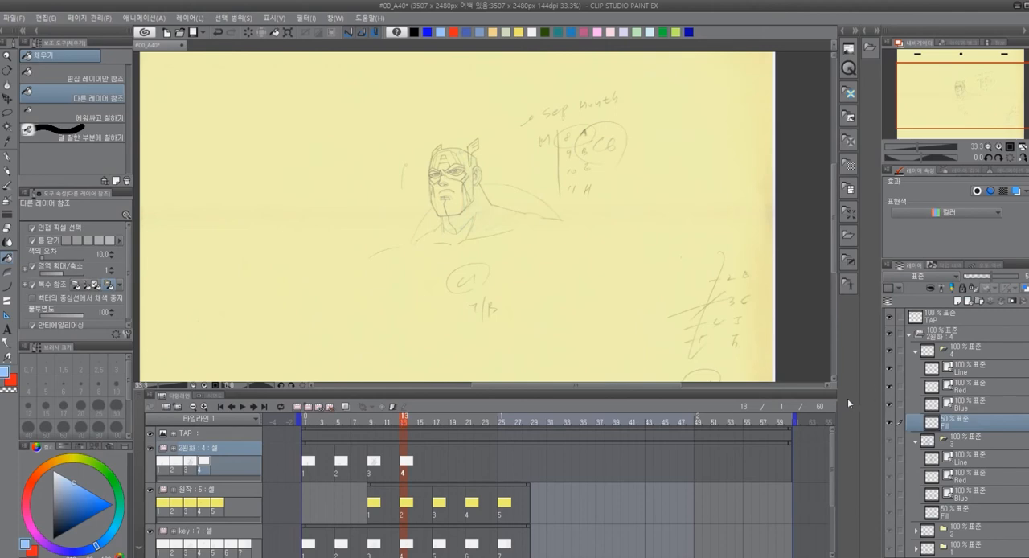
Hide the 원작 and key tracks and copy cel 3's Line, Red, Blue and Fill layers into cel 4 at frame 13
{"action": "left_click", "coordinate": [151, 489]}
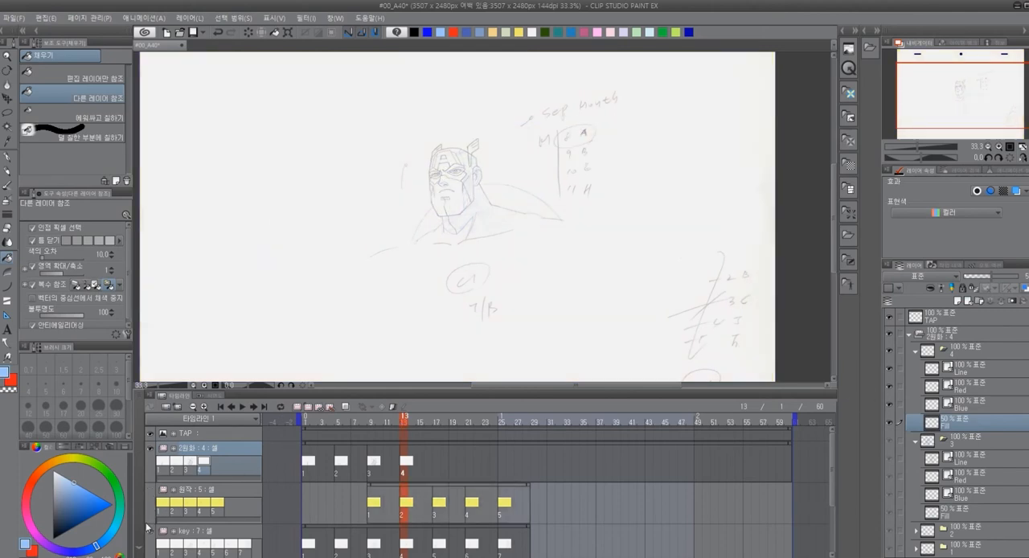
{"action": "left_click", "coordinate": [373, 462]}
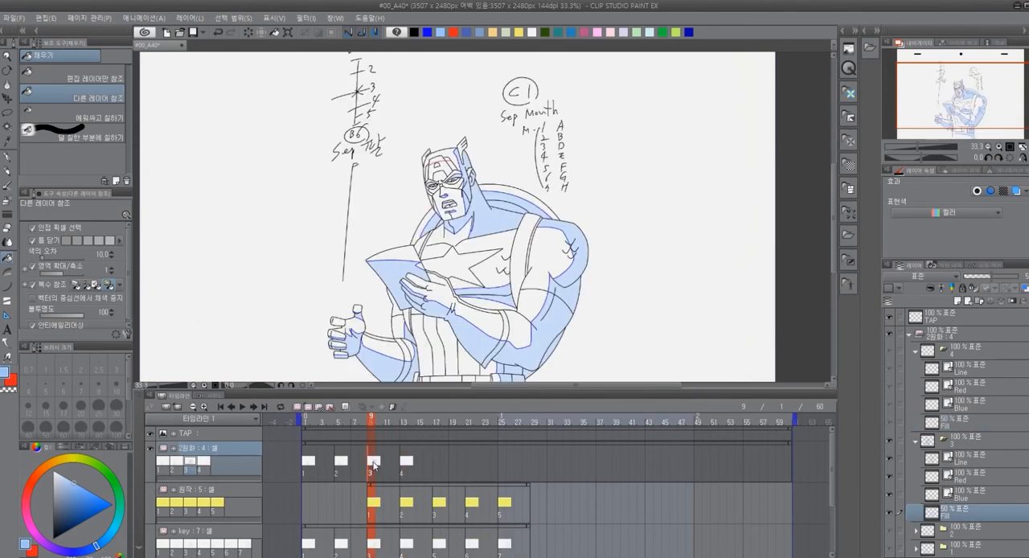
{"action": "left_click", "coordinate": [967, 466]}
{"action": "left_click", "coordinate": [964, 513], "text": "shift"}
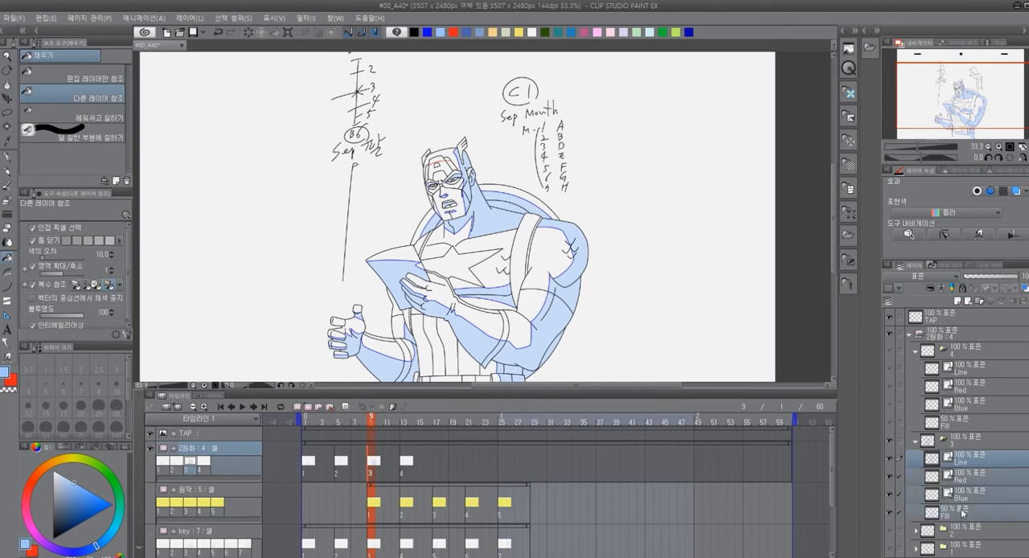
{"action": "left_click", "coordinate": [971, 372]}
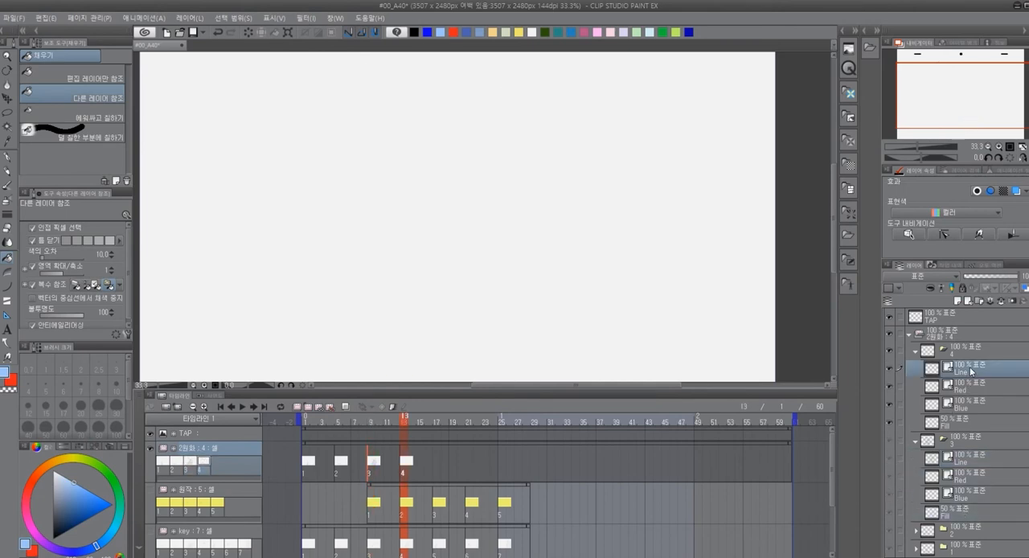
{"action": "key", "text": "ctrl+v"}
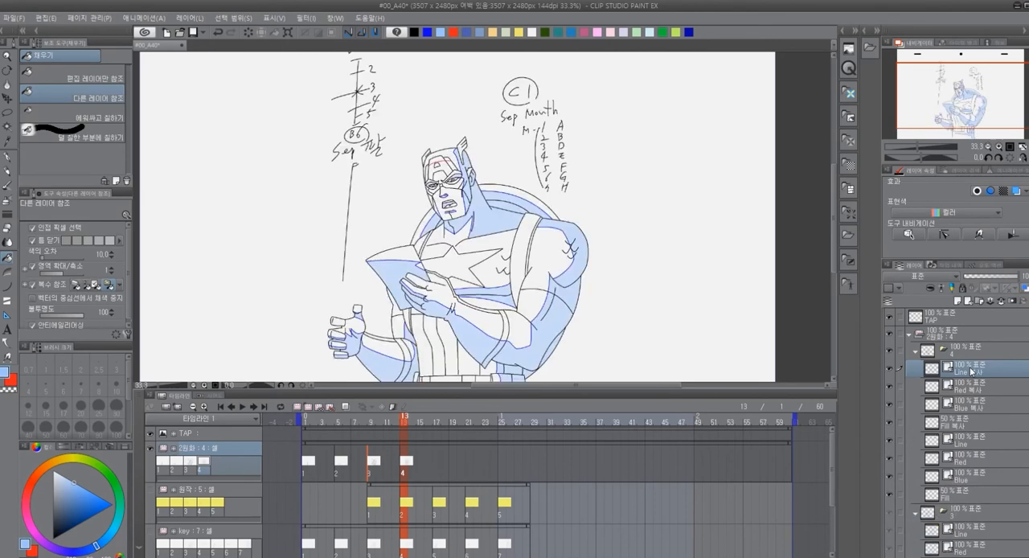
Delete the extra Line, Red, Blue and Fill layers below the 복사 copies in cel 4's folder
{"action": "left_click", "coordinate": [967, 439]}
{"action": "left_click", "coordinate": [963, 492], "text": "shift"}
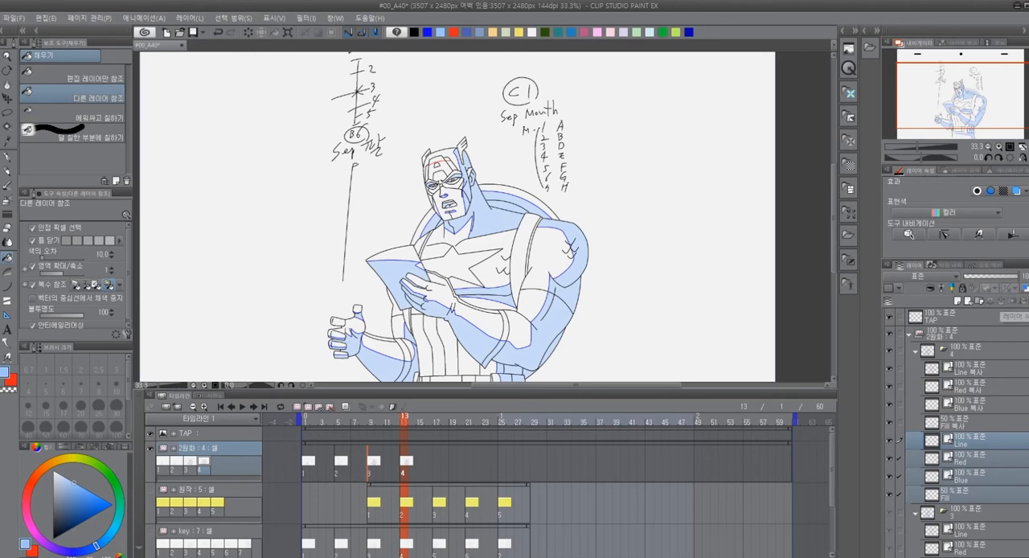
{"action": "key", "text": "Delete"}
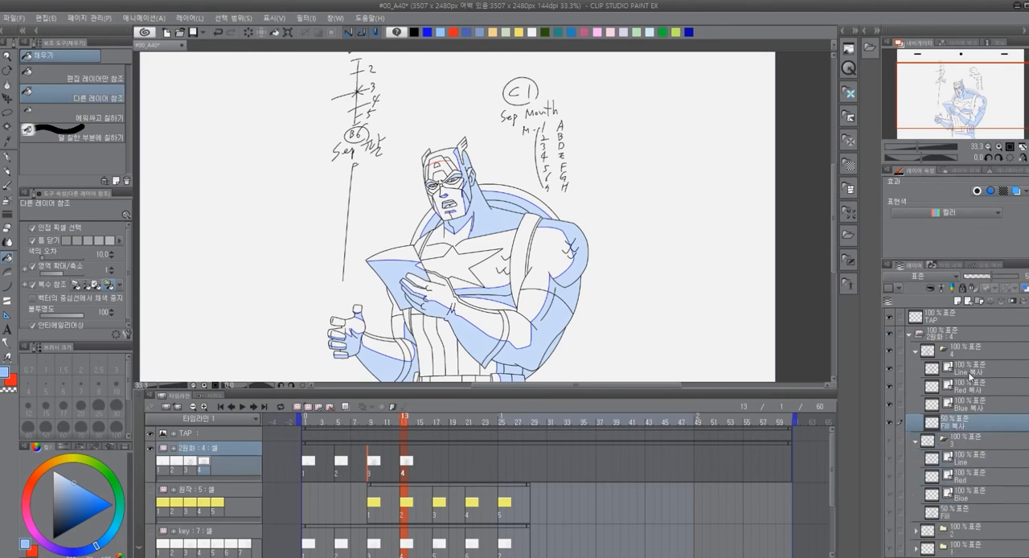
Replace the 복사 suffix with ₩ in the names of cel 4's copied Line and Red layers
{"action": "double_click", "coordinate": [970, 370]}
{"action": "left_click_drag", "start_coordinate": [971, 370], "coordinate": [1000, 371]}
{"action": "type", "text": "\\"}
{"action": "key", "text": "Return"}
{"action": "double_click", "coordinate": [970, 389]}
{"action": "left_click_drag", "start_coordinate": [970, 389], "coordinate": [992, 390]}
{"action": "type", "text": "\\"}
{"action": "key", "text": "Return"}
Remove the trailing suffixes from three of cel 4's layer names, leaving them as Blue, Red and Fill
{"action": "double_click", "coordinate": [977, 408]}
{"action": "left_click_drag", "start_coordinate": [972, 407], "coordinate": [1005, 409]}
{"action": "key", "text": "BackSpace"}
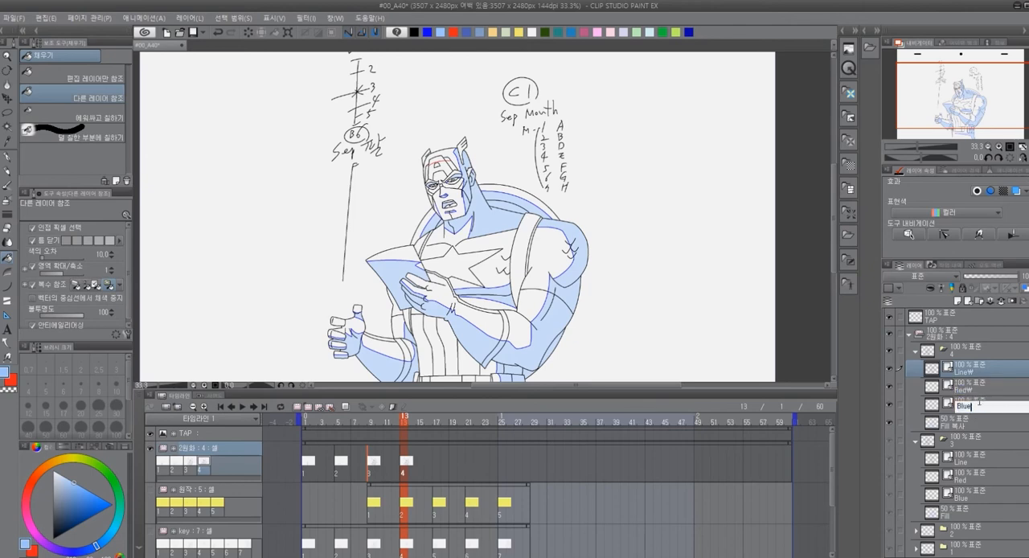
{"action": "key", "text": "Return"}
{"action": "double_click", "coordinate": [977, 390]}
{"action": "left_click_drag", "start_coordinate": [969, 390], "coordinate": [983, 389]}
{"action": "key", "text": "BackSpace"}
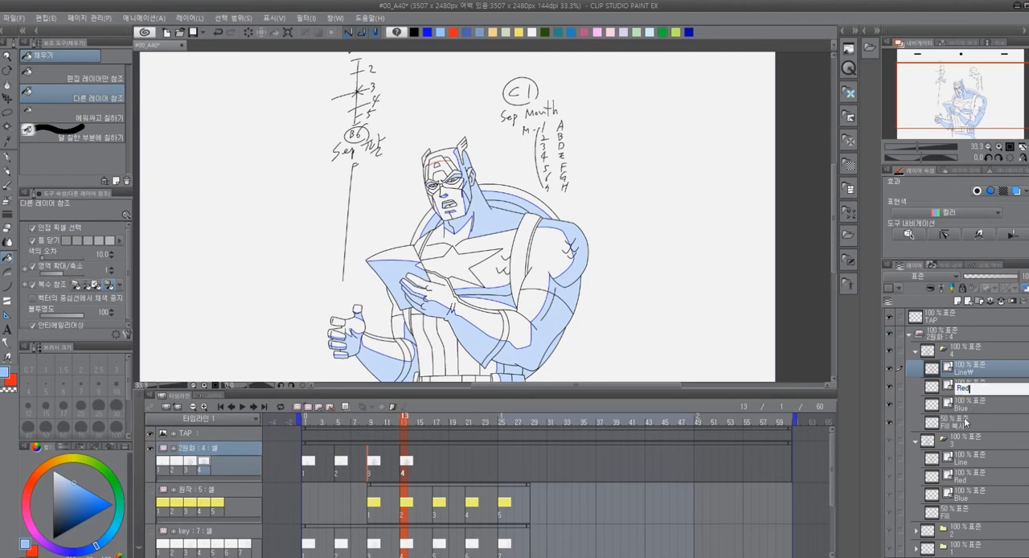
{"action": "key", "text": "Return"}
{"action": "double_click", "coordinate": [967, 424]}
{"action": "left_click_drag", "start_coordinate": [957, 424], "coordinate": [977, 427]}
{"action": "key", "text": "BackSpace"}
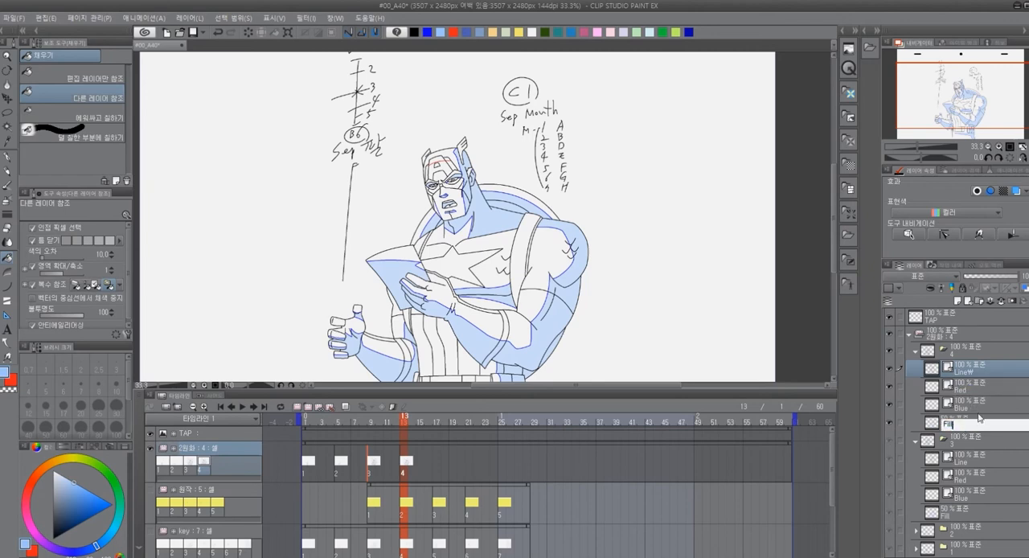
{"action": "key", "text": "Return"}
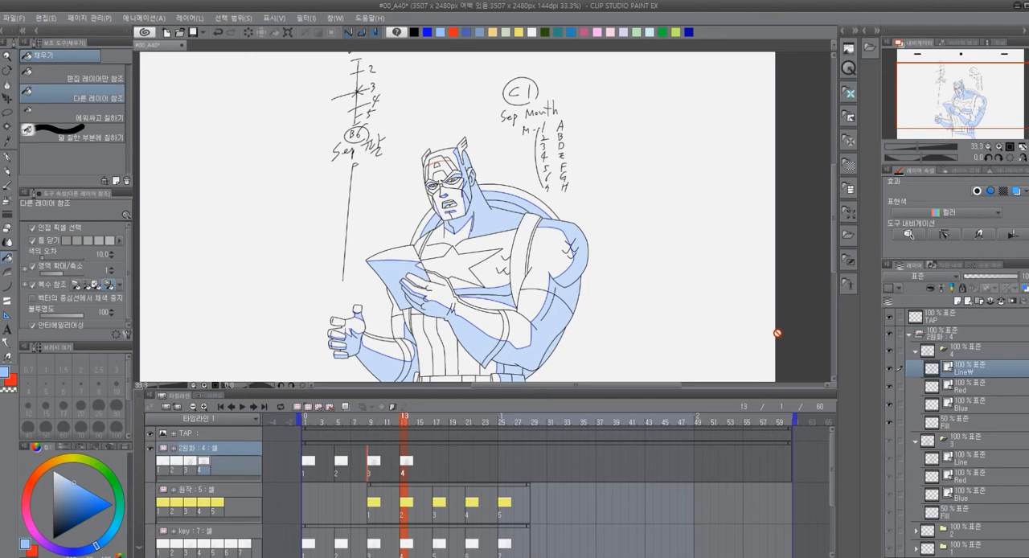
Collapse cel 4's folder and show the 원작 and key tracks beneath the drawing
{"action": "left_click", "coordinate": [916, 354]}
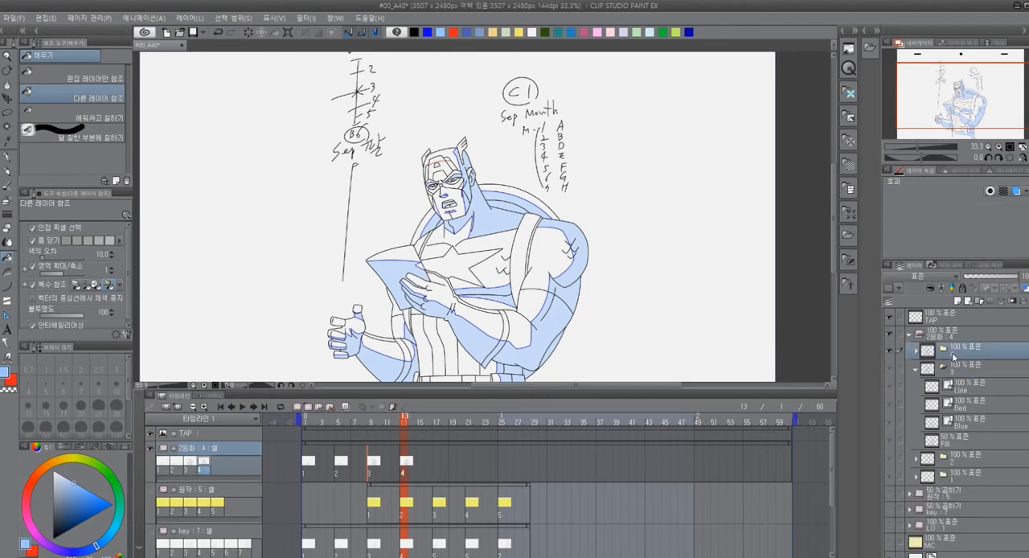
{"action": "scroll", "coordinate": [478, 232], "scroll_direction": "down", "scroll_amount": 2}
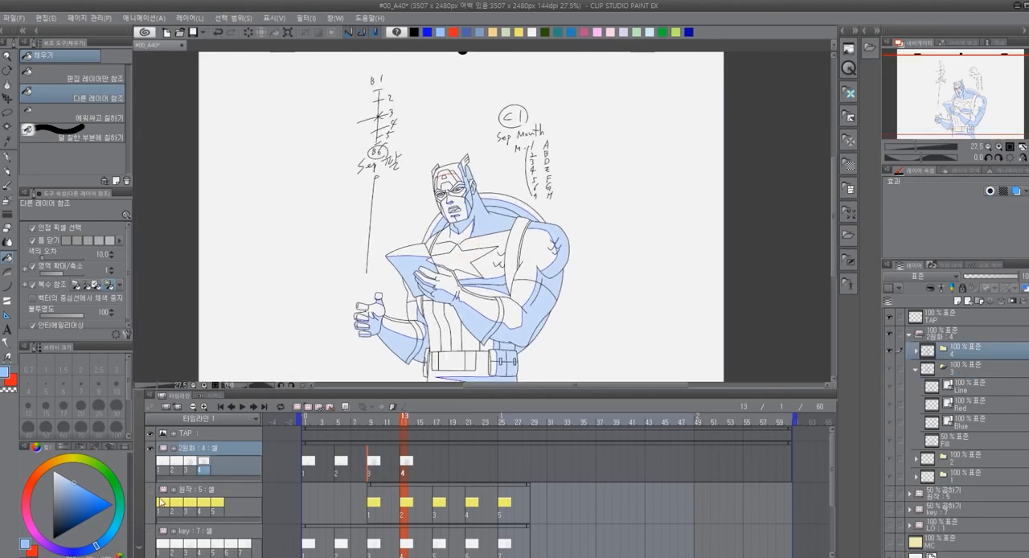
{"action": "left_click", "coordinate": [151, 491]}
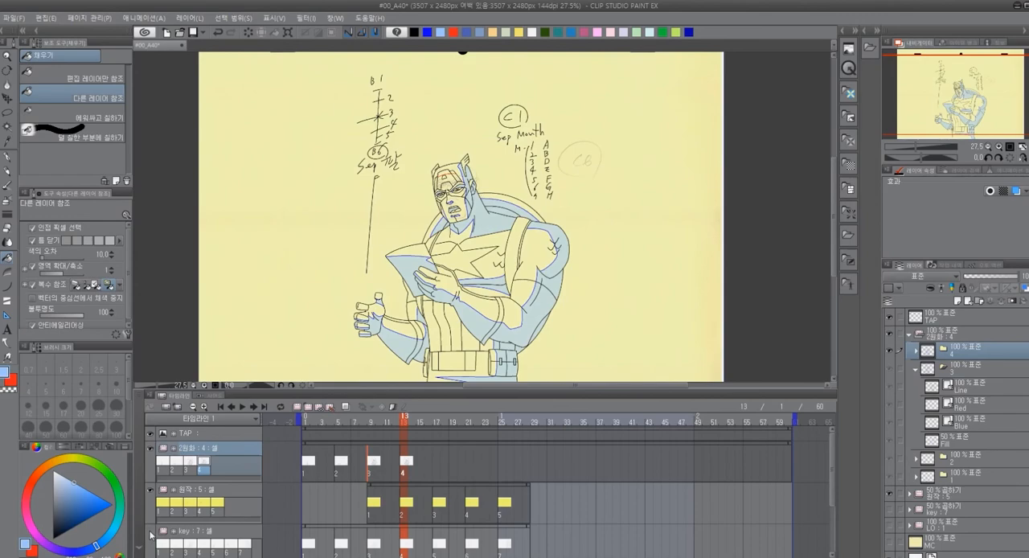
{"action": "left_click", "coordinate": [151, 533]}
Examine how cel 4's copied head and shoulders line up with the underlying 원작 and key sketches
{"action": "scroll", "coordinate": [419, 232], "scroll_direction": "up", "scroll_amount": 9}
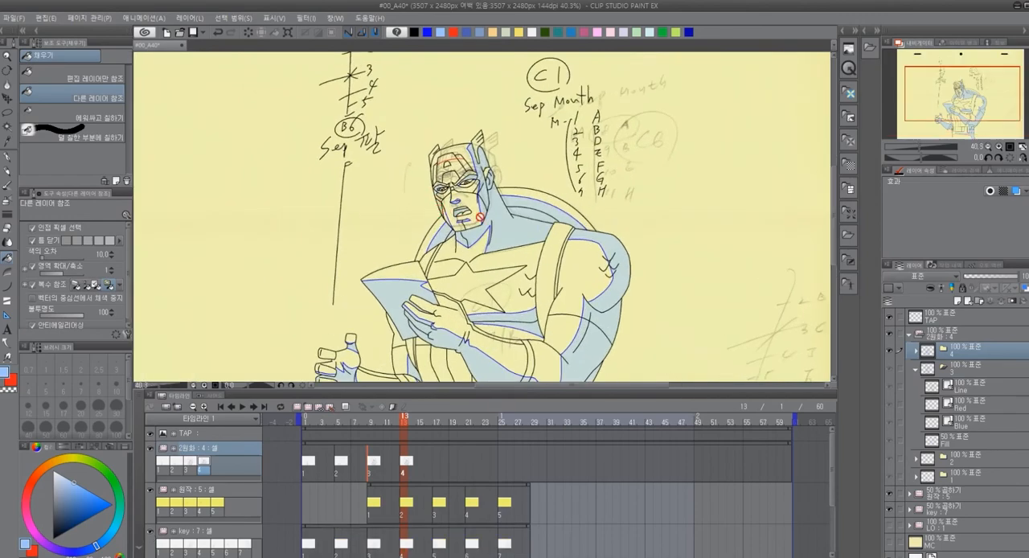
{"action": "left_click_drag", "start_coordinate": [572, 191], "coordinate": [567, 208]}
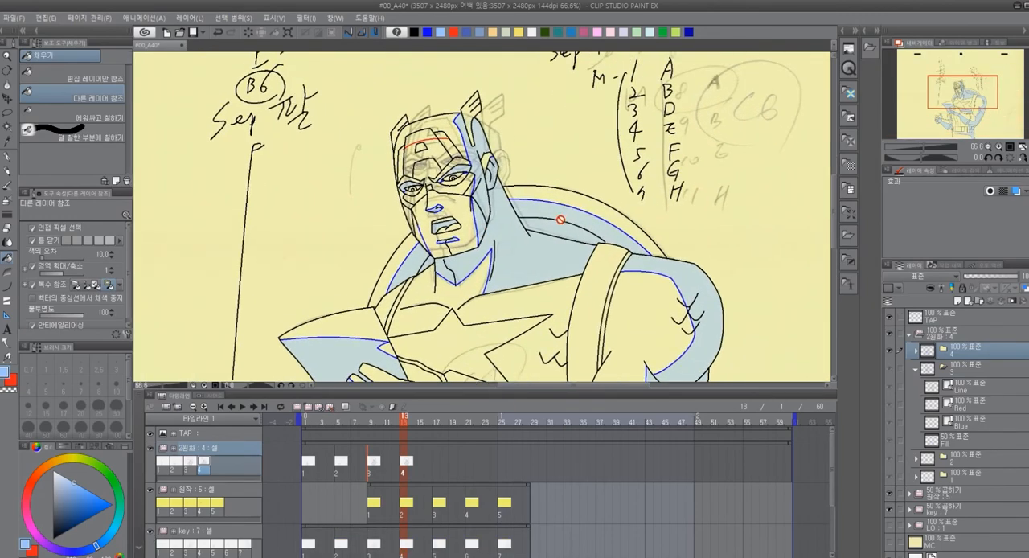
{"action": "scroll", "coordinate": [559, 251], "scroll_direction": "down", "scroll_amount": 6}
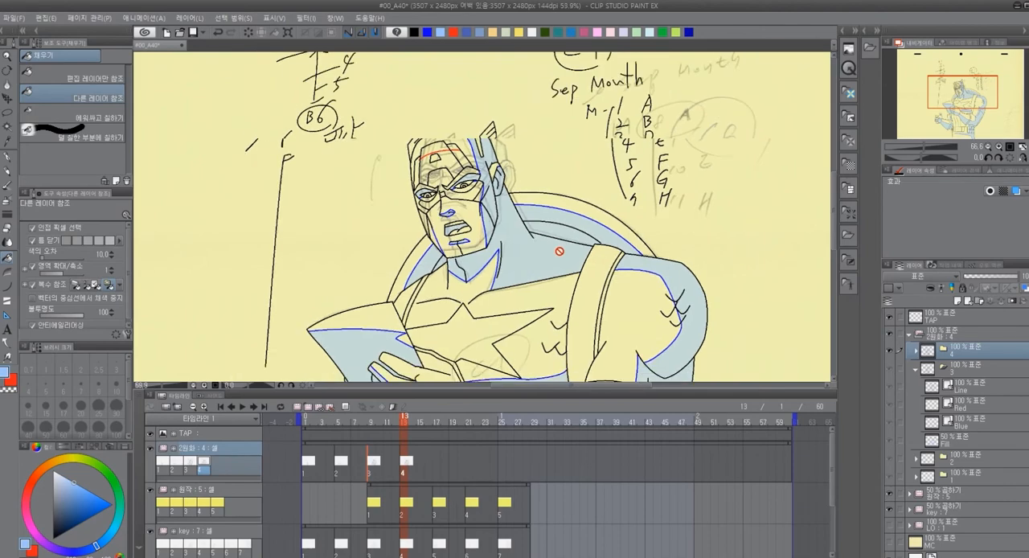
{"action": "scroll", "coordinate": [563, 252], "scroll_direction": "up", "scroll_amount": 3}
{"action": "scroll", "coordinate": [564, 252], "scroll_direction": "up", "scroll_amount": 5}
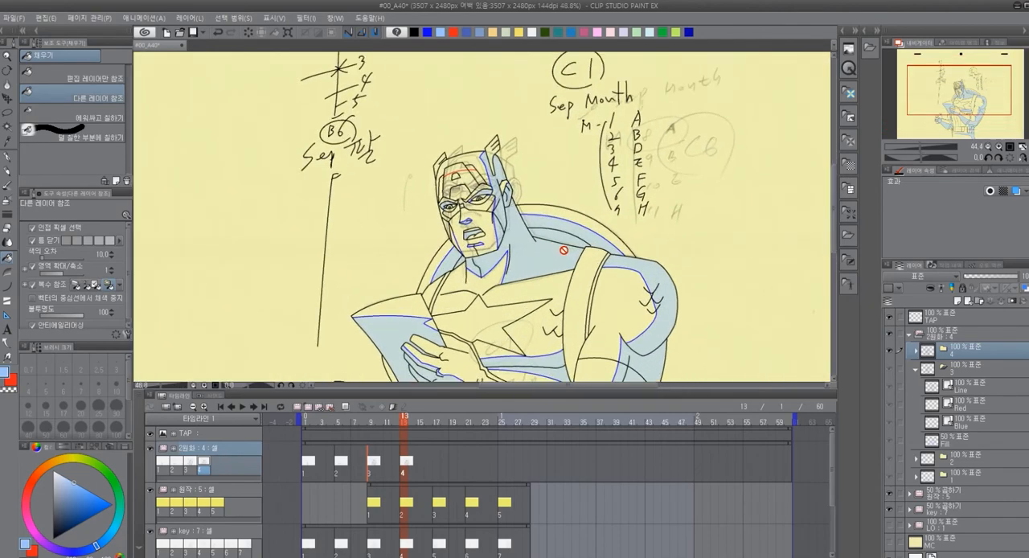
{"action": "scroll", "coordinate": [555, 248], "scroll_direction": "up", "scroll_amount": 2}
{"action": "scroll", "coordinate": [543, 244], "scroll_direction": "up", "scroll_amount": 1}
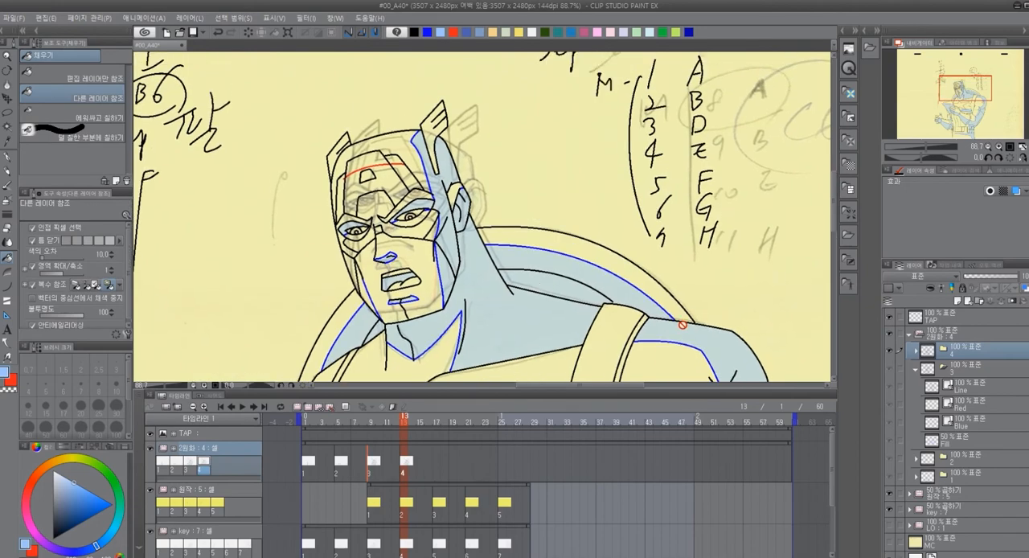
Lock the 원작 and key folders together and make cel 4's folder active
{"action": "left_click", "coordinate": [980, 492]}
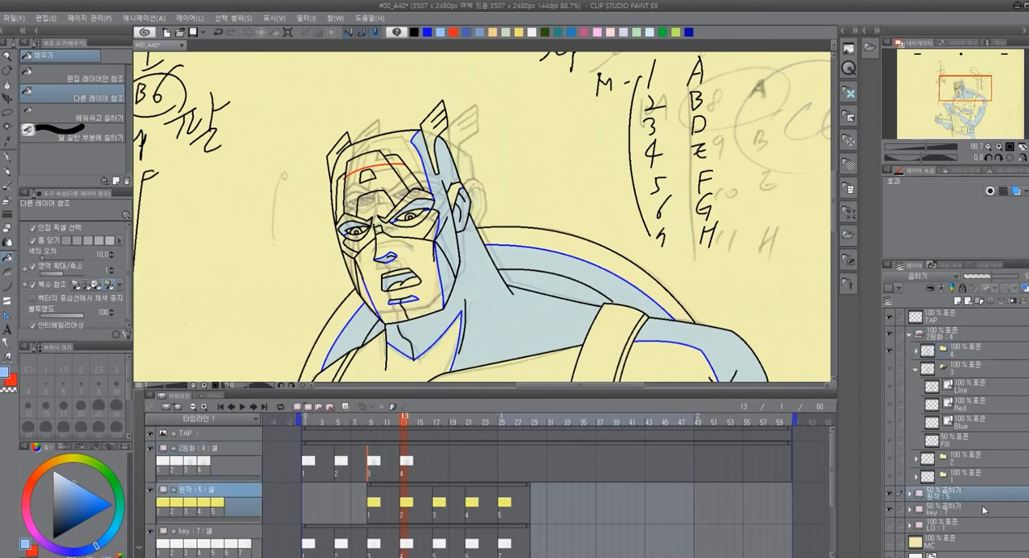
{"action": "left_click", "coordinate": [989, 509], "text": "shift"}
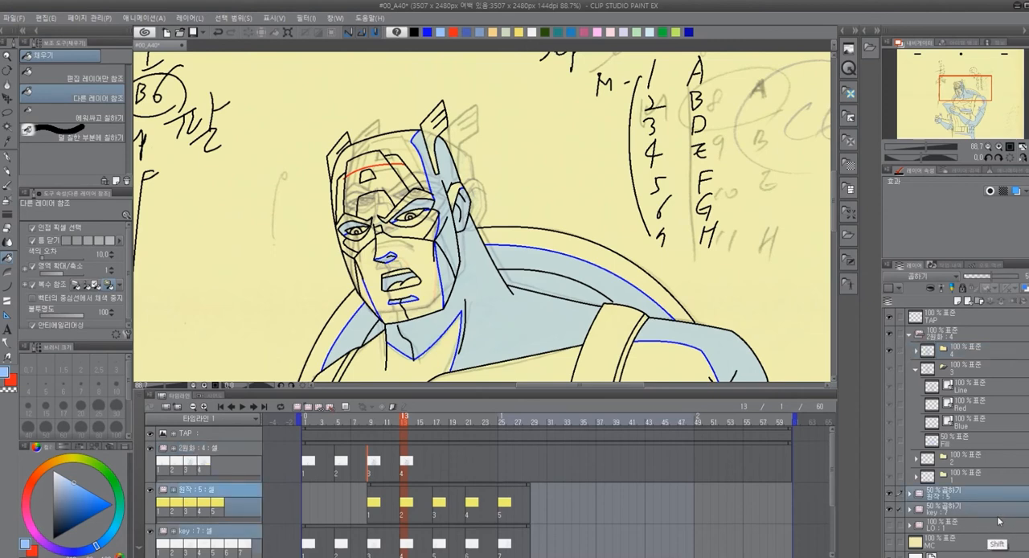
{"action": "left_click", "coordinate": [962, 287]}
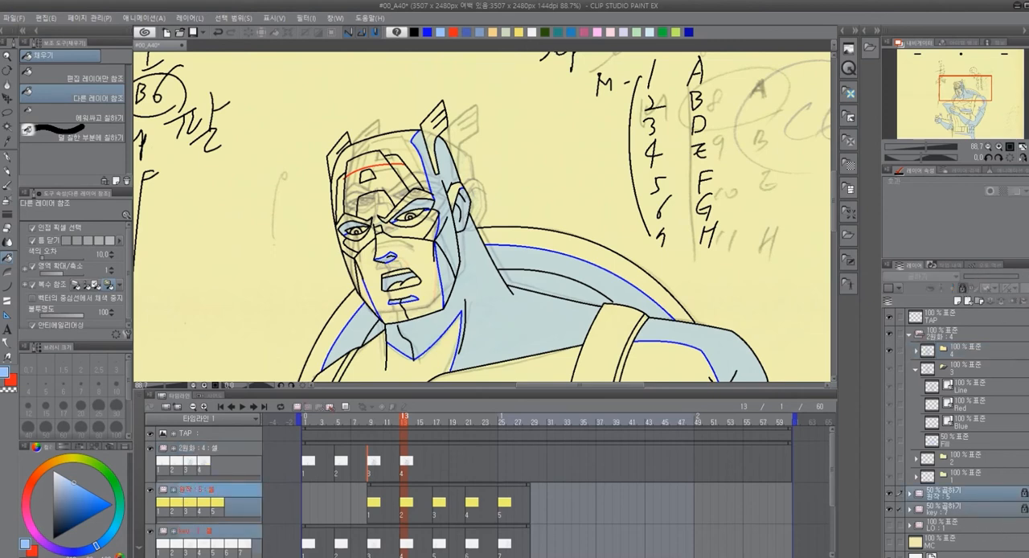
{"action": "left_click", "coordinate": [1007, 347]}
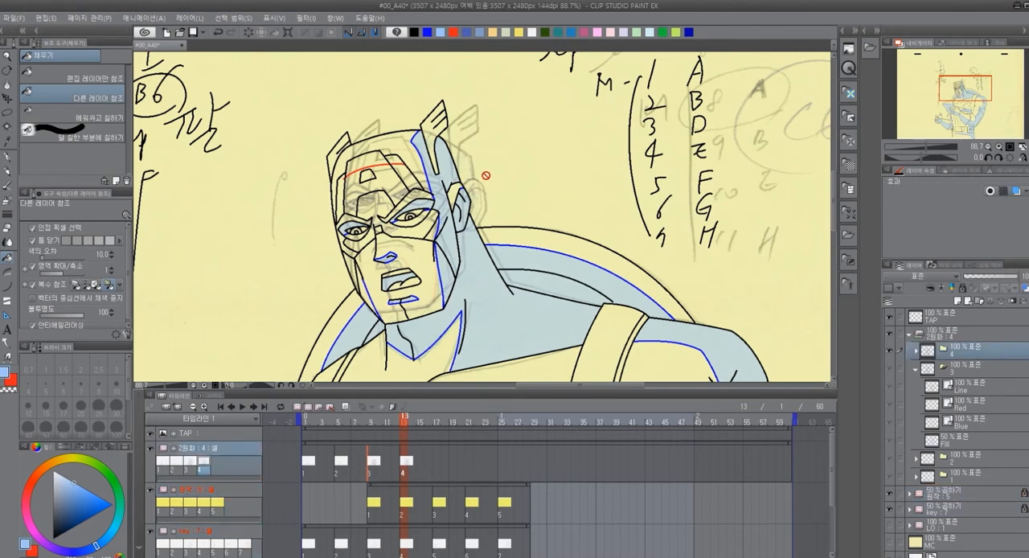
Lasso the copied head and neck in cel 4, delete them across the folder's layers and clear the selection
{"action": "key", "text": "m"}
{"action": "mouse_move", "coordinate": [488, 155]}
{"action": "left_mouse_down"}
{"action": "mouse_move", "coordinate": [316, 251]}
{"action": "mouse_move", "coordinate": [362, 314]}
{"action": "mouse_move", "coordinate": [451, 354]}
{"action": "mouse_move", "coordinate": [492, 344]}
{"action": "mouse_move", "coordinate": [519, 324]}
{"action": "mouse_move", "coordinate": [495, 148]}
{"action": "left_mouse_up"}
{"action": "key", "text": "Delete"}
{"action": "left_click_drag", "start_coordinate": [574, 196], "coordinate": [557, 103]}
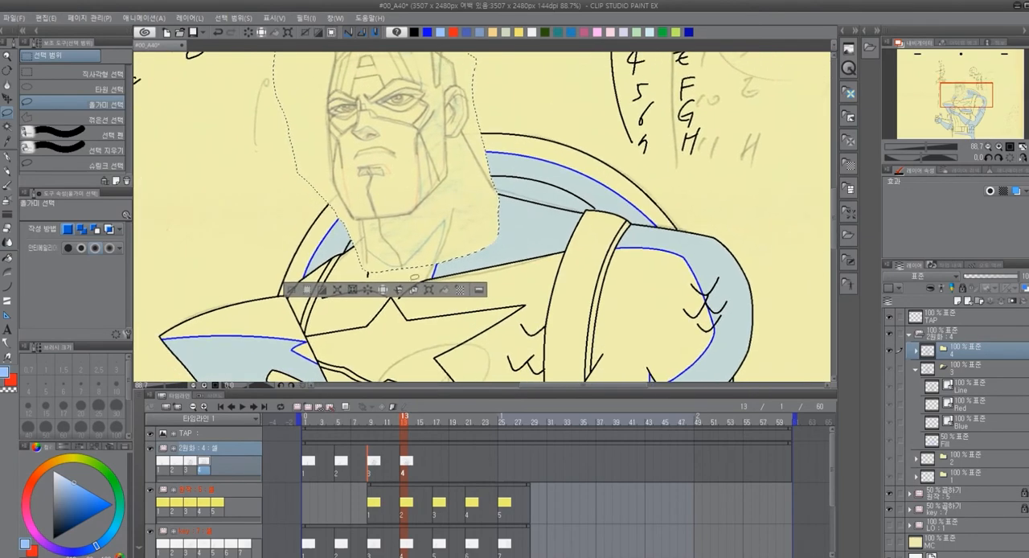
{"action": "left_click", "coordinate": [291, 290]}
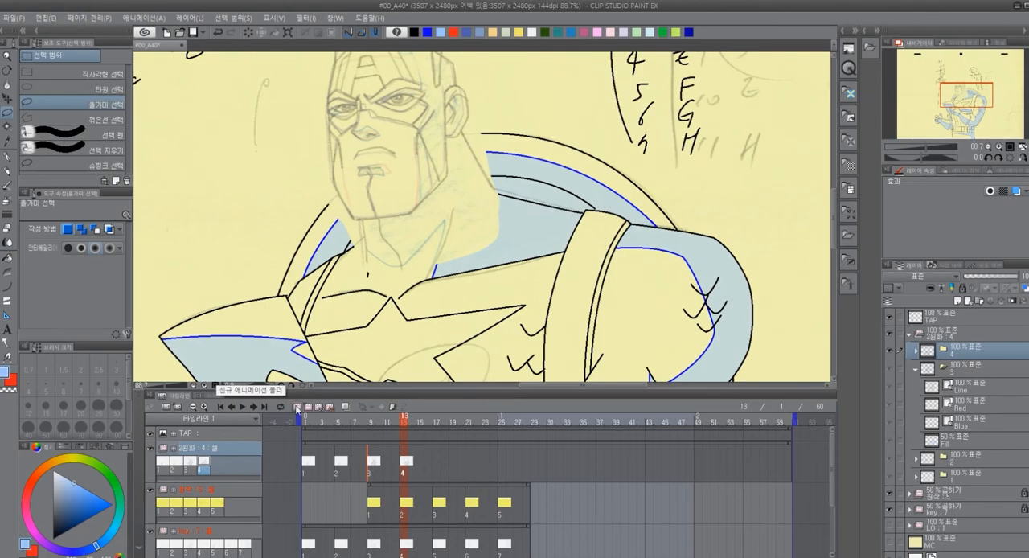
Erase the leftover blue neck stroke above the collar on cel 4's Blue layer with the vector eraser
{"action": "scroll", "coordinate": [377, 274], "scroll_direction": "up", "scroll_amount": 3}
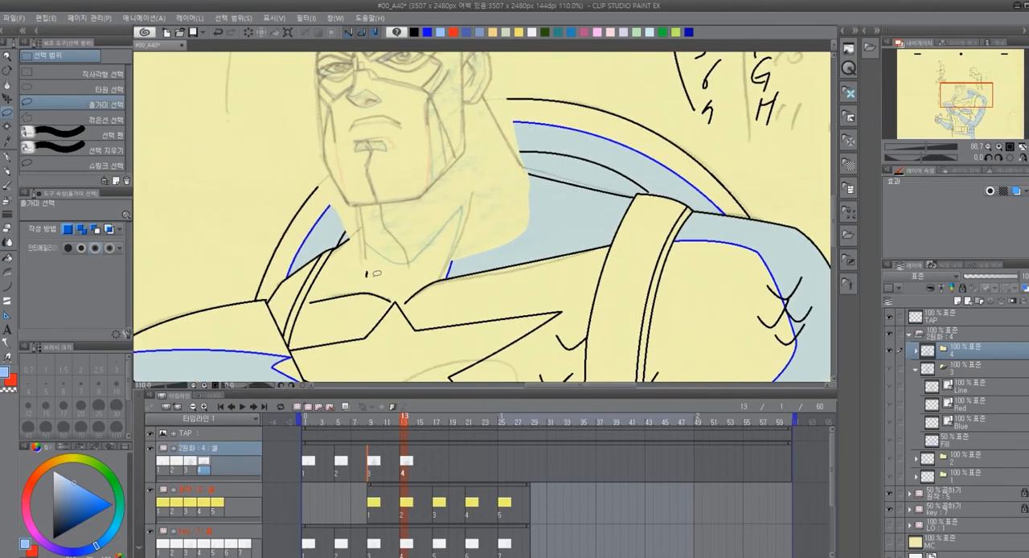
{"action": "scroll", "coordinate": [377, 273], "scroll_direction": "up", "scroll_amount": 1}
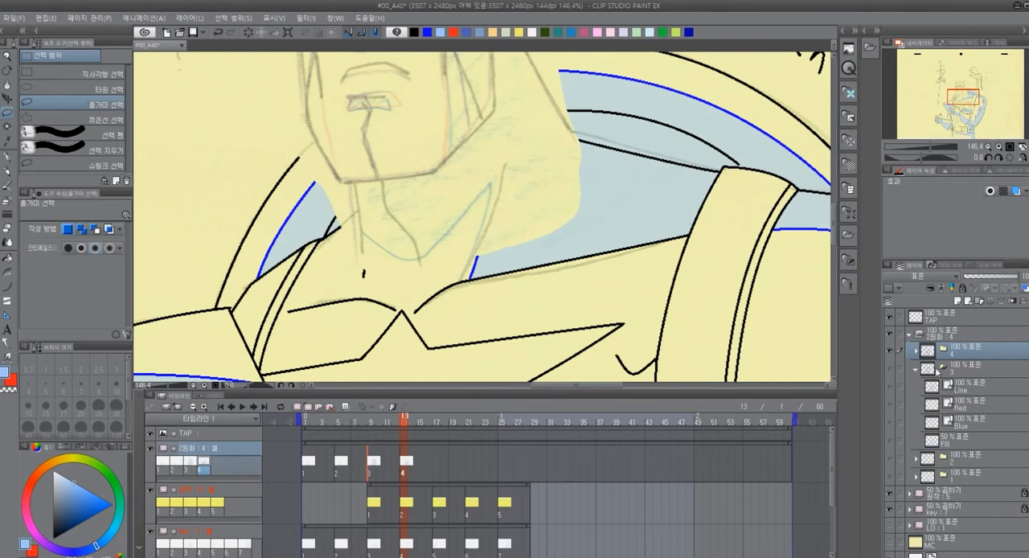
{"action": "left_click", "coordinate": [916, 352]}
{"action": "left_click", "coordinate": [975, 371]}
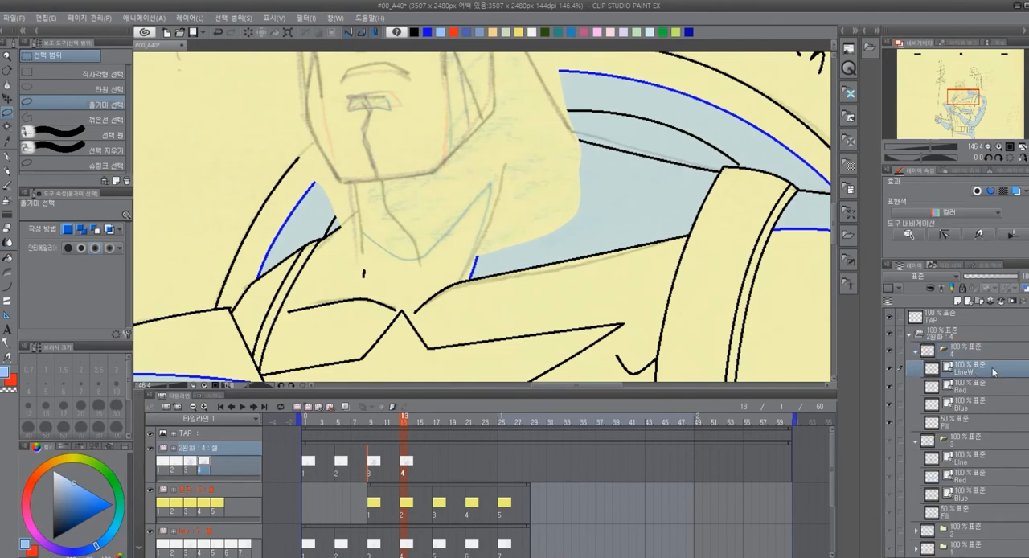
{"action": "key", "text": "e"}
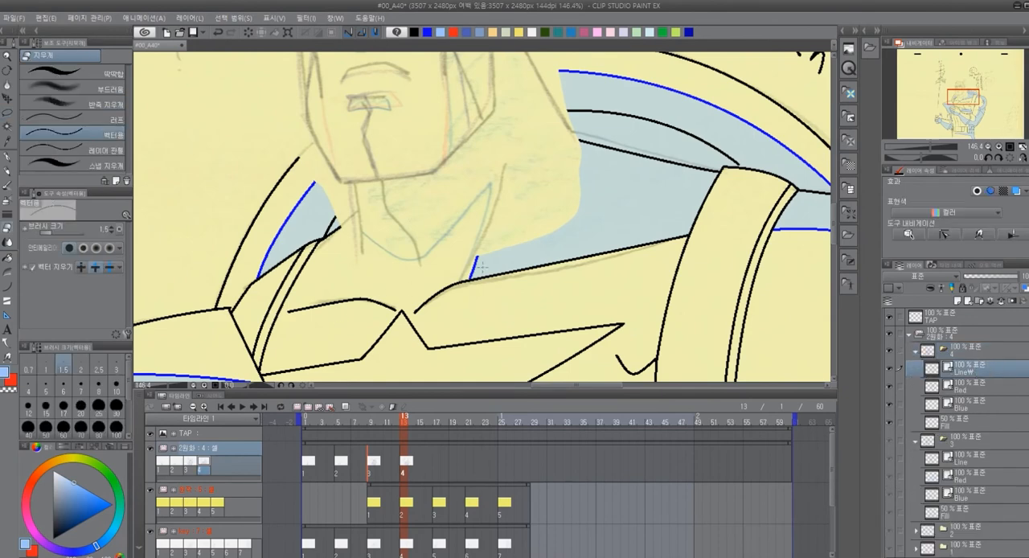
{"action": "left_click", "coordinate": [961, 387]}
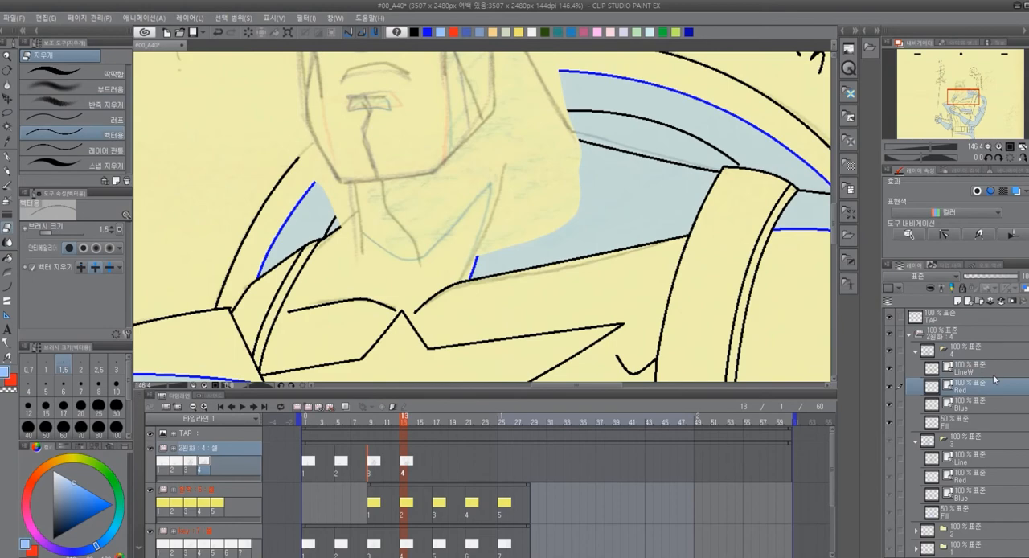
{"action": "left_click", "coordinate": [954, 406]}
{"action": "left_click", "coordinate": [474, 269]}
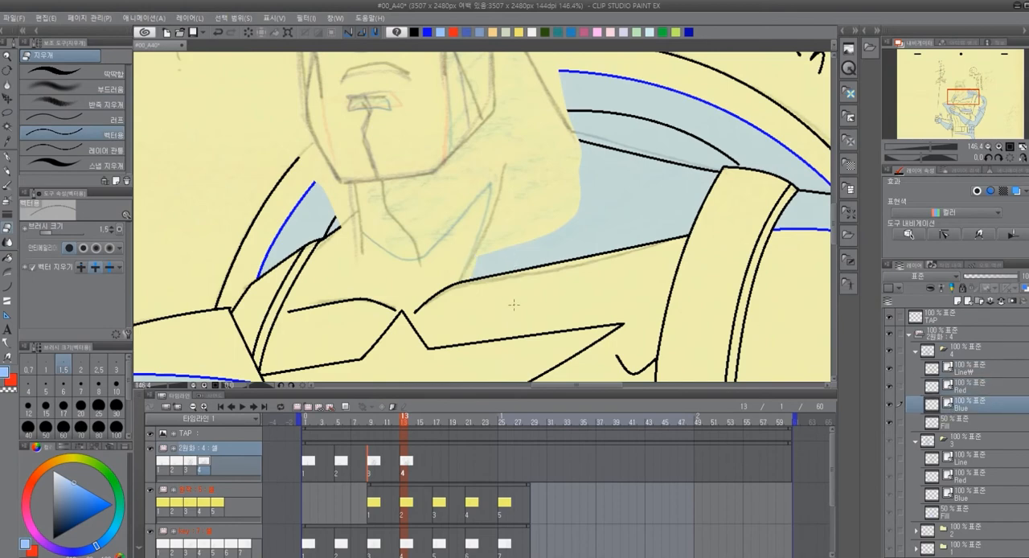
Hide the key track at frame 13, leaving the 원작 head sketch as the guide
{"action": "left_click_drag", "start_coordinate": [602, 287], "coordinate": [632, 366]}
{"action": "mouse_move", "coordinate": [624, 280]}
{"action": "left_mouse_down"}
{"action": "mouse_move", "coordinate": [590, 351]}
{"action": "mouse_move", "coordinate": [638, 209]}
{"action": "left_mouse_up"}
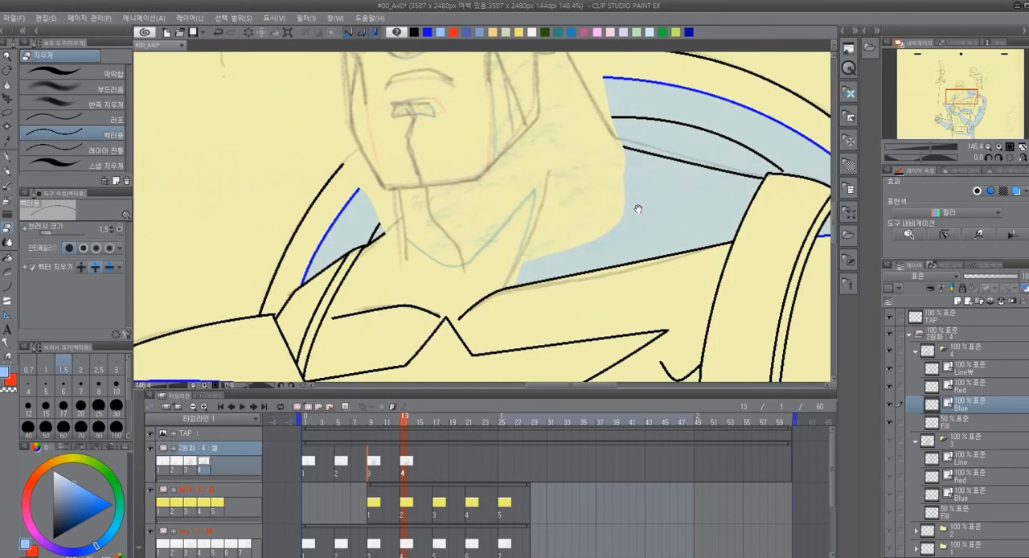
{"action": "mouse_move", "coordinate": [403, 424]}
{"action": "left_mouse_down"}
{"action": "mouse_move", "coordinate": [391, 425]}
{"action": "mouse_move", "coordinate": [402, 427]}
{"action": "left_mouse_up"}
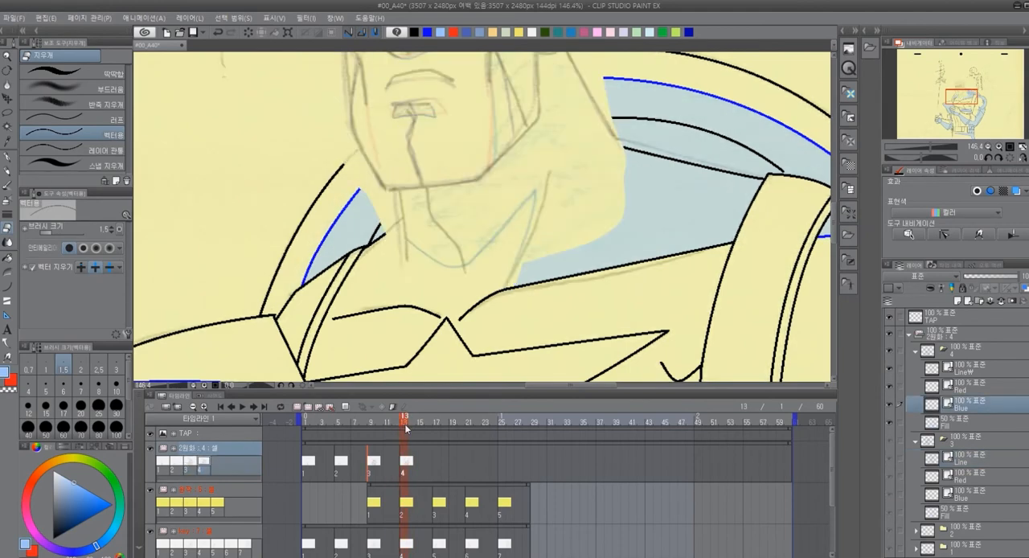
{"action": "left_click", "coordinate": [151, 533]}
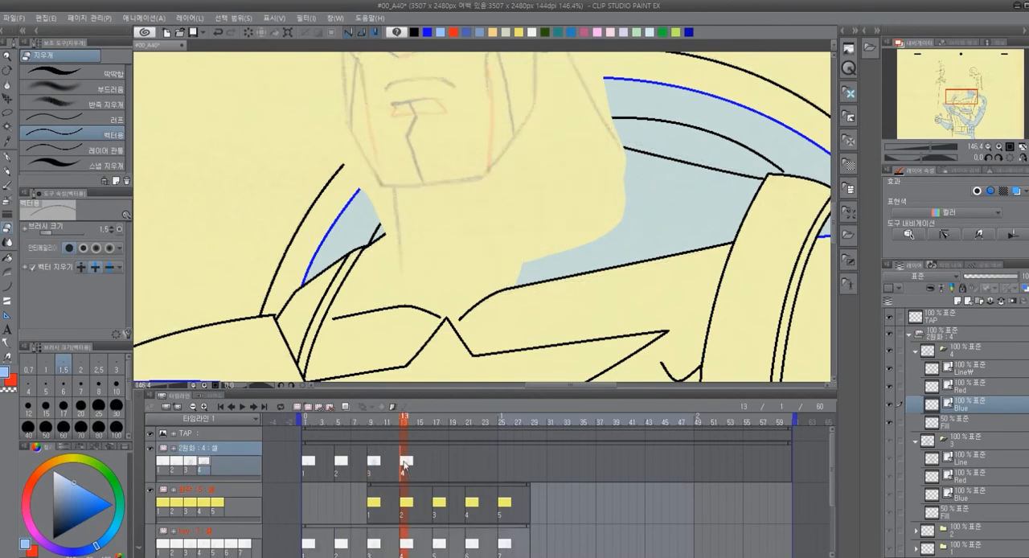
{"action": "mouse_move", "coordinate": [510, 179]}
{"action": "left_mouse_down"}
{"action": "mouse_move", "coordinate": [504, 338]}
{"action": "mouse_move", "coordinate": [500, 250]}
{"action": "left_mouse_up"}
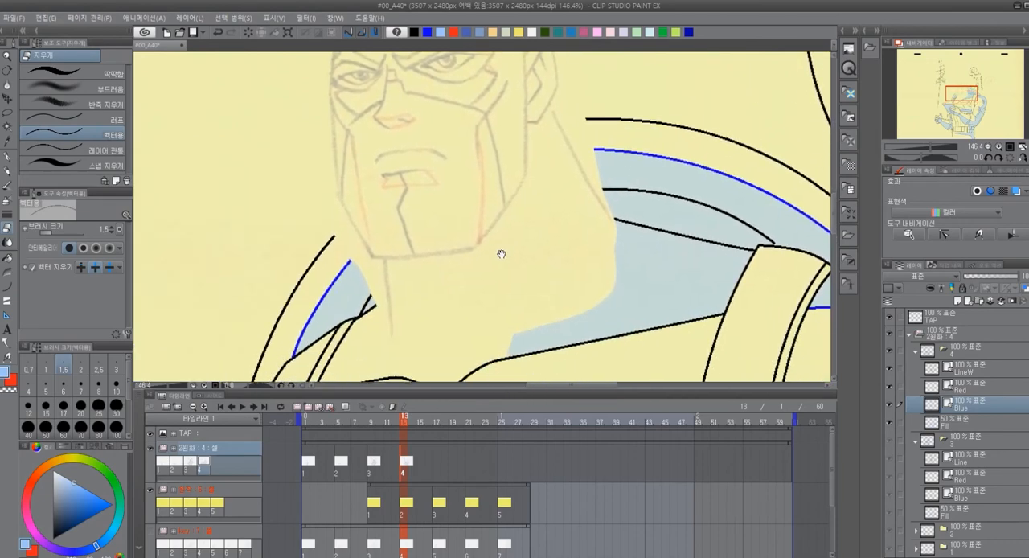
Select cel 4's Line₩ layer and rename it Line
{"action": "left_click", "coordinate": [988, 372]}
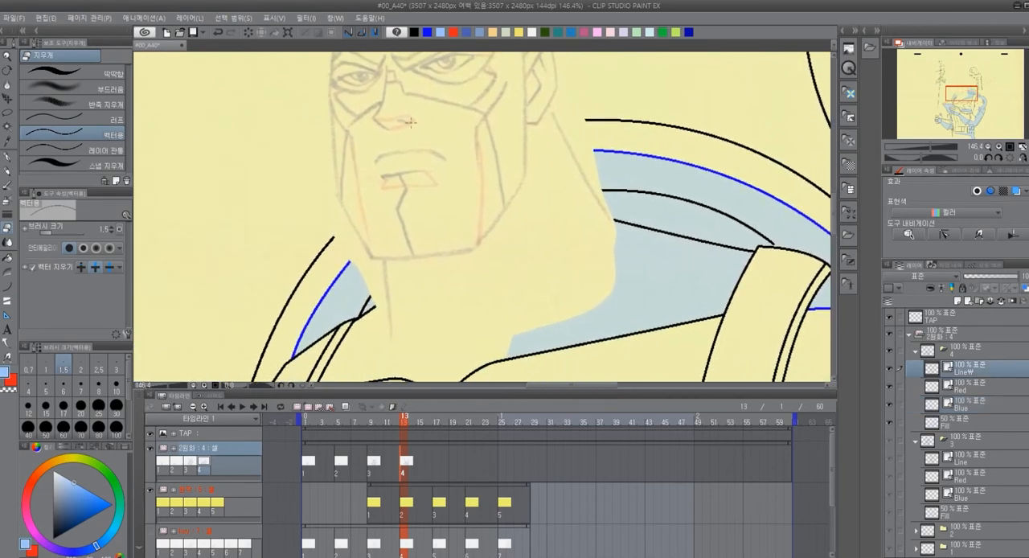
{"action": "double_click", "coordinate": [976, 373]}
{"action": "key", "text": "BackSpace"}
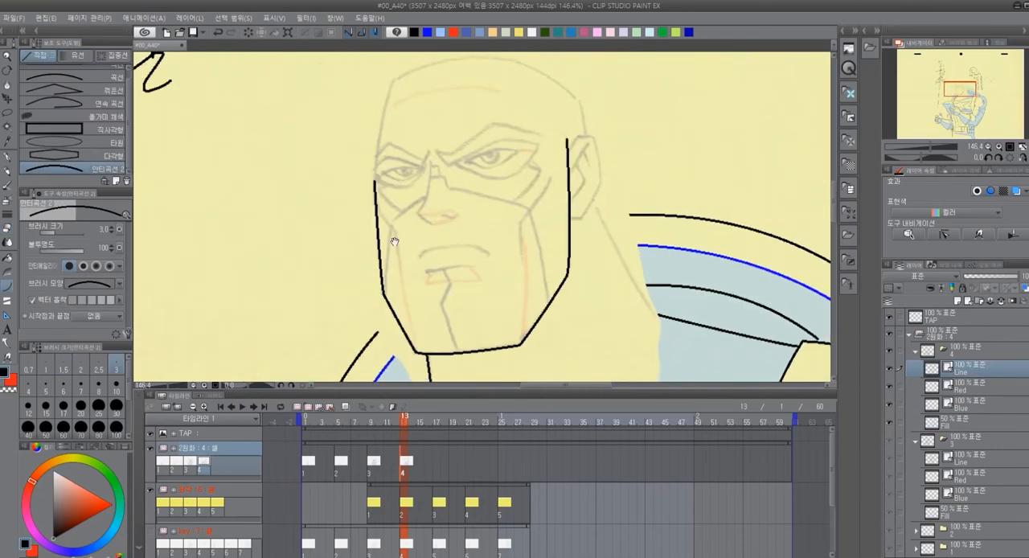
Ink cel 4's head, ear and neck outlines over the sketch and extend the shield's rim to the jaw, trimming the overshoot
{"action": "scroll", "coordinate": [394, 178], "scroll_direction": "up", "scroll_amount": 2}
{"action": "left_click_drag", "start_coordinate": [393, 151], "coordinate": [372, 254]}
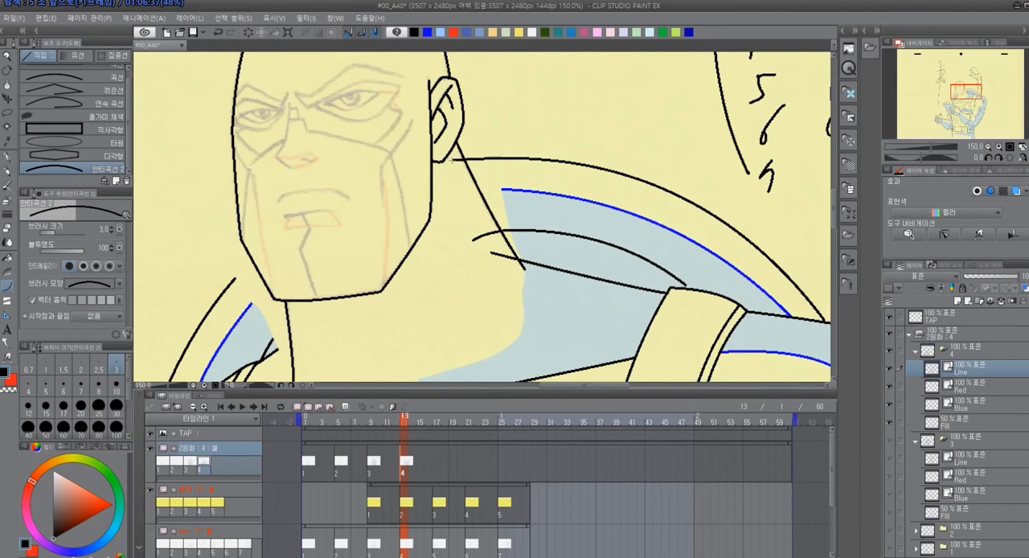
{"action": "left_click_drag", "start_coordinate": [236, 278], "coordinate": [276, 248]}
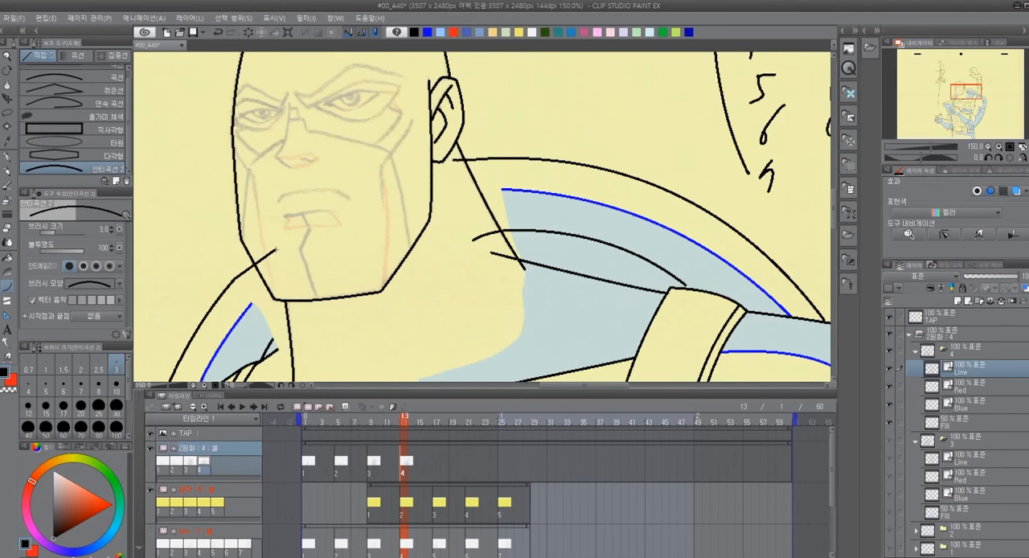
{"action": "left_click", "coordinate": [261, 245]}
{"action": "left_click_drag", "start_coordinate": [282, 350], "coordinate": [309, 327]}
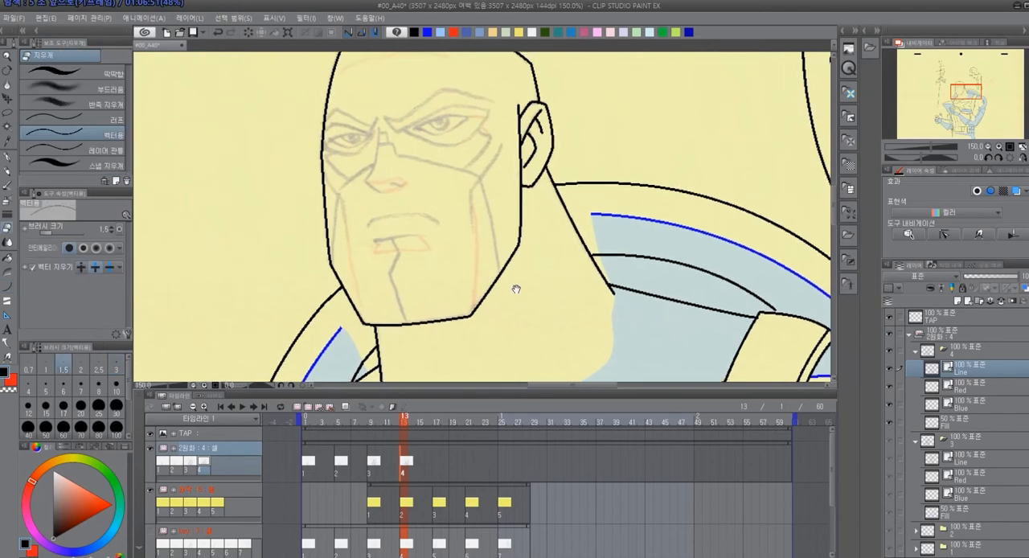
{"action": "left_click_drag", "start_coordinate": [515, 287], "coordinate": [521, 291]}
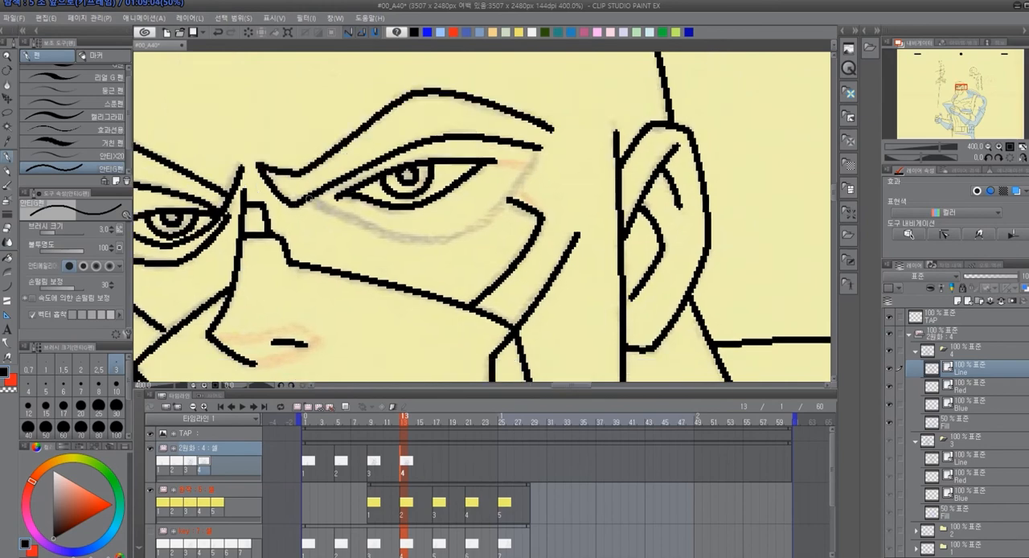
Ink the mask's eye openings on the Line layer and outline the nose and mouth shadows on the Blue layer
{"action": "left_click_drag", "start_coordinate": [306, 197], "coordinate": [372, 227]}
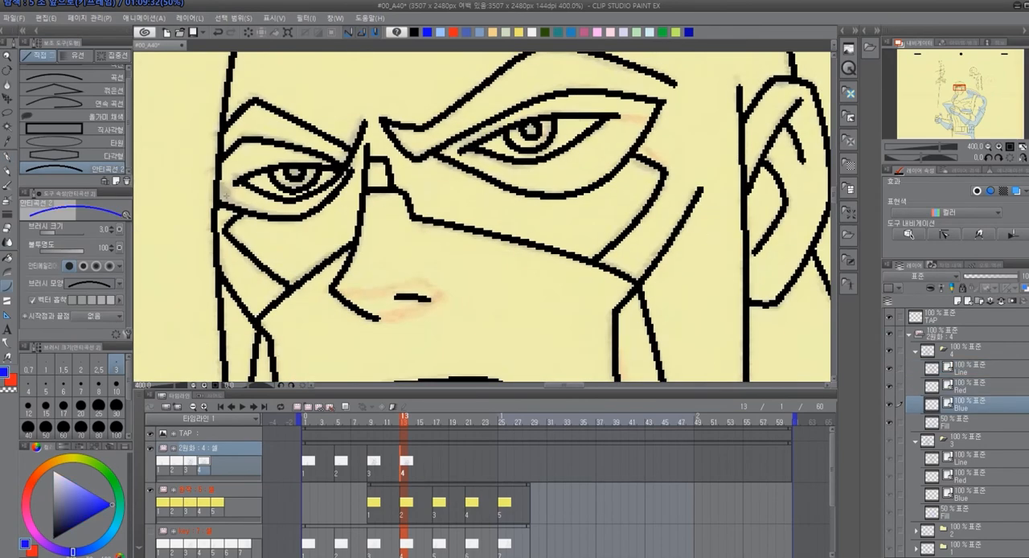
{"action": "left_click_drag", "start_coordinate": [225, 199], "coordinate": [265, 188]}
{"action": "mouse_move", "coordinate": [248, 185]}
{"action": "left_mouse_down"}
{"action": "mouse_move", "coordinate": [345, 173]}
{"action": "mouse_move", "coordinate": [307, 180]}
{"action": "left_mouse_up"}
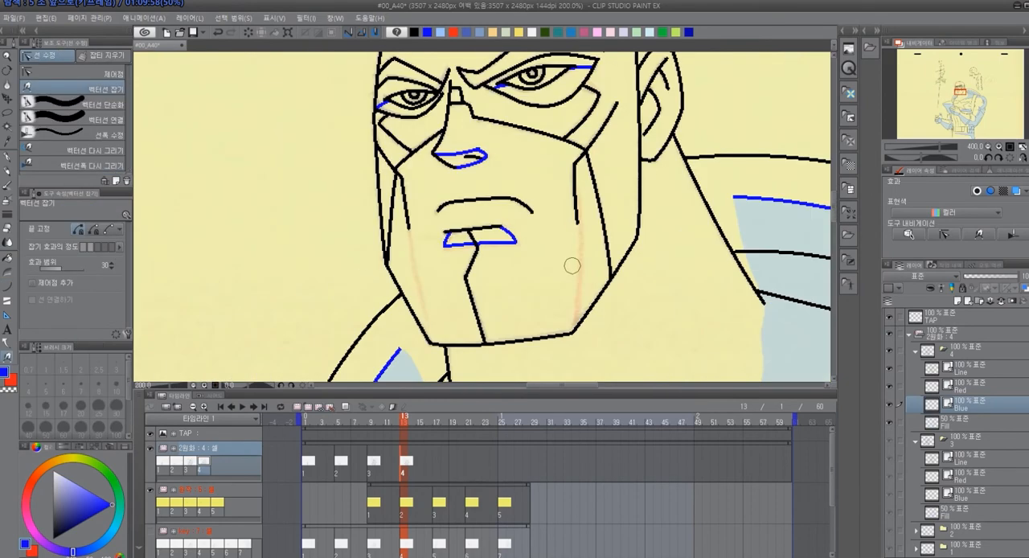
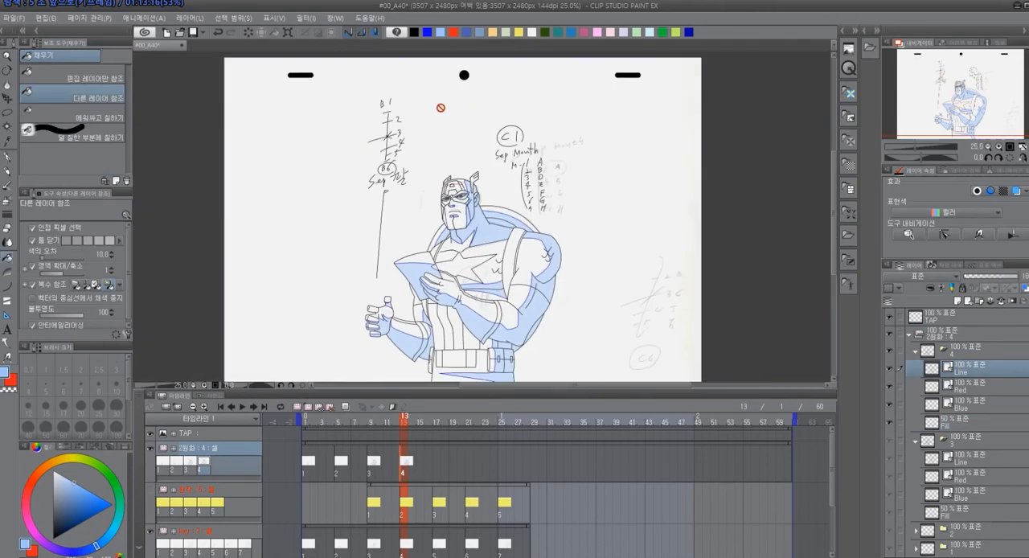
Delete the copied timing chart and mouth notes around the head from cel 4's Line layer and deselect
{"action": "left_click_drag", "start_coordinate": [577, 197], "coordinate": [573, 128]}
{"action": "key", "text": "Delete"}
{"action": "key", "text": "ctrl+d"}
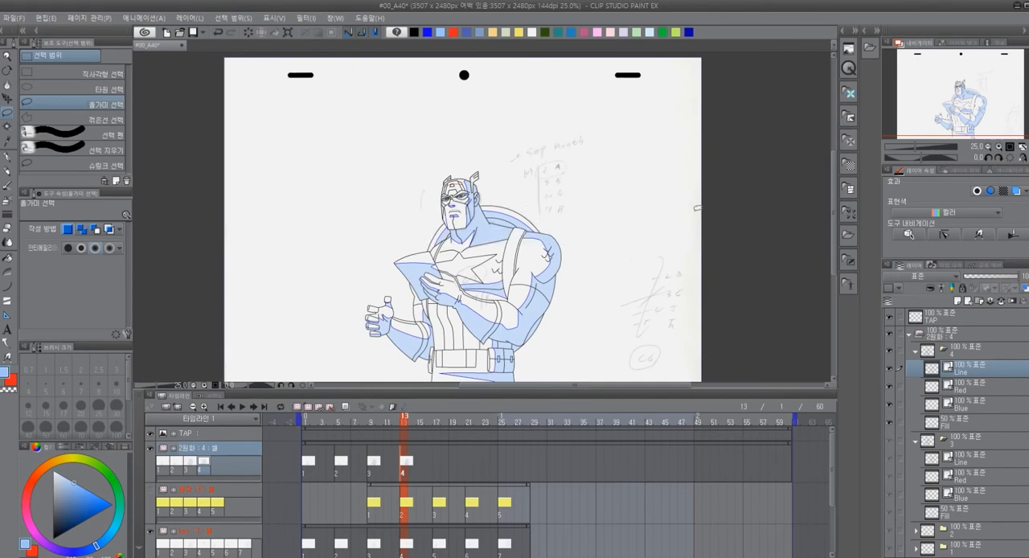
Handwrite the "Sep Month" heading in black beside cel 4's head, with rows M- 8 A, 9 B and 10 Z beneath
{"action": "scroll", "coordinate": [569, 177], "scroll_direction": "up", "scroll_amount": 1}
{"action": "scroll", "coordinate": [596, 185], "scroll_direction": "up", "scroll_amount": 1}
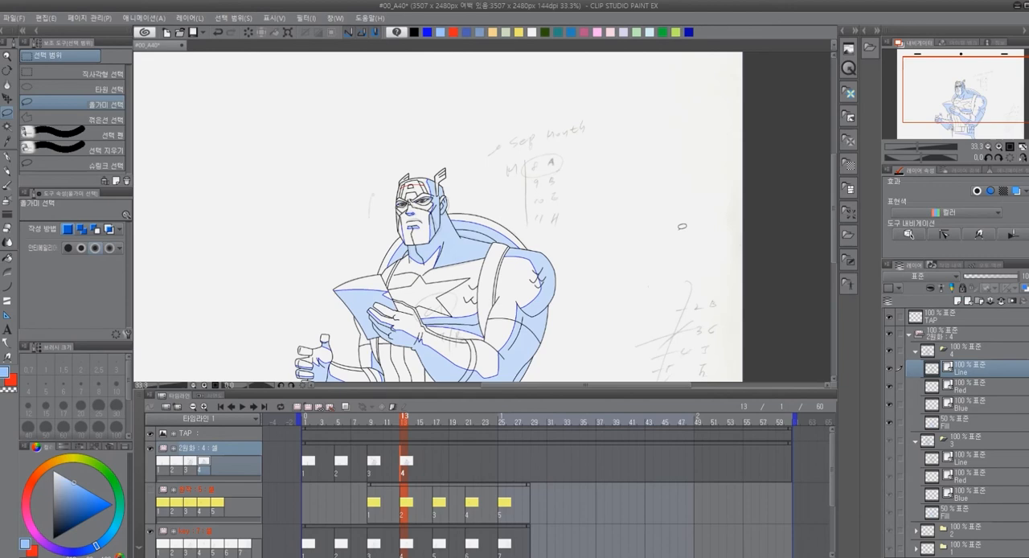
{"action": "left_click", "coordinate": [416, 33]}
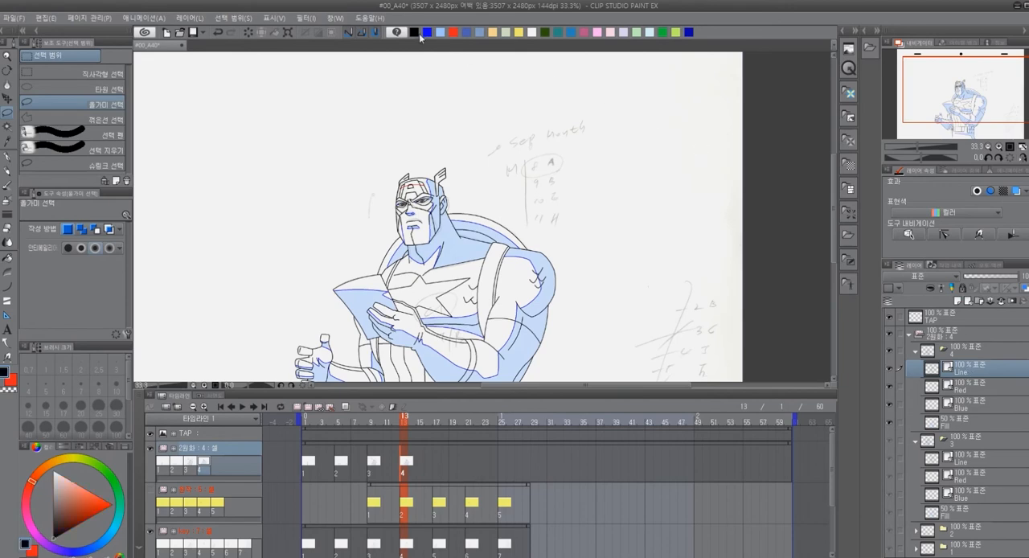
{"action": "key", "text": "p"}
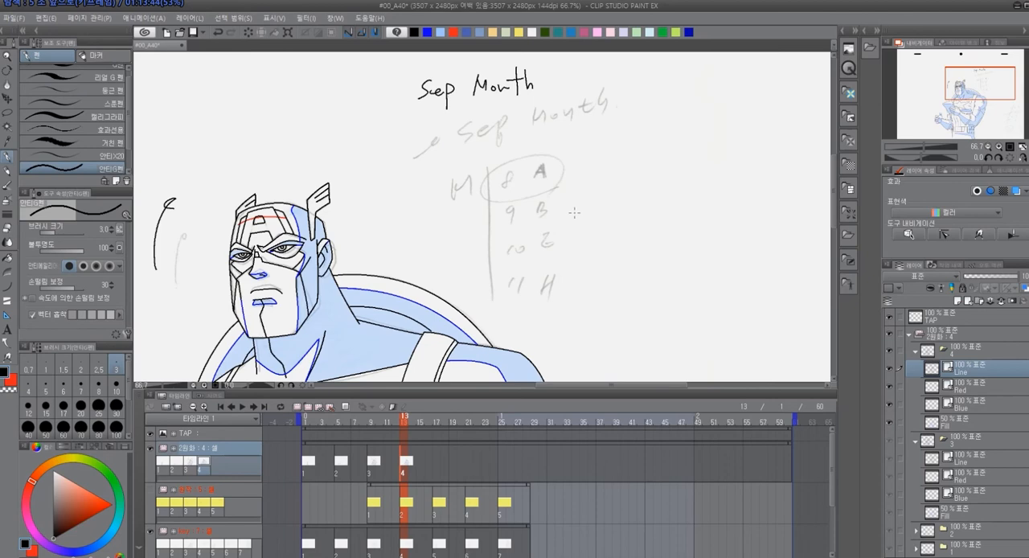
{"action": "left_click_drag", "start_coordinate": [443, 135], "coordinate": [459, 128]}
{"action": "left_click_drag", "start_coordinate": [463, 122], "coordinate": [472, 122]}
{"action": "left_click_drag", "start_coordinate": [492, 115], "coordinate": [487, 129]}
{"action": "mouse_move", "coordinate": [507, 132]}
{"action": "left_mouse_down"}
{"action": "mouse_move", "coordinate": [517, 129]}
{"action": "mouse_move", "coordinate": [482, 161]}
{"action": "mouse_move", "coordinate": [508, 160]}
{"action": "mouse_move", "coordinate": [510, 150]}
{"action": "mouse_move", "coordinate": [509, 161]}
{"action": "mouse_move", "coordinate": [479, 183]}
{"action": "mouse_move", "coordinate": [486, 172]}
{"action": "mouse_move", "coordinate": [520, 173]}
{"action": "left_mouse_up"}
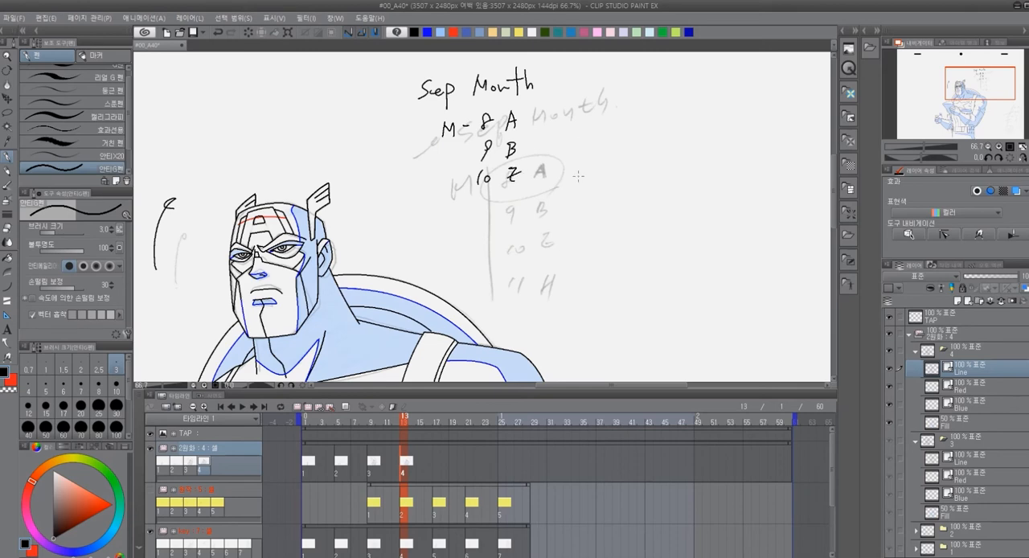
Add the row 11 H to the Sep Month note, bracket the four rows and circle 8 A
{"action": "key", "text": "ctrl+z"}
{"action": "left_click_drag", "start_coordinate": [482, 205], "coordinate": [489, 218]}
{"action": "mouse_move", "coordinate": [474, 126]}
{"action": "left_mouse_down"}
{"action": "mouse_move", "coordinate": [465, 210]}
{"action": "mouse_move", "coordinate": [518, 215]}
{"action": "left_mouse_up"}
{"action": "left_click_drag", "start_coordinate": [512, 209], "coordinate": [519, 208]}
{"action": "left_click_drag", "start_coordinate": [539, 113], "coordinate": [548, 106]}
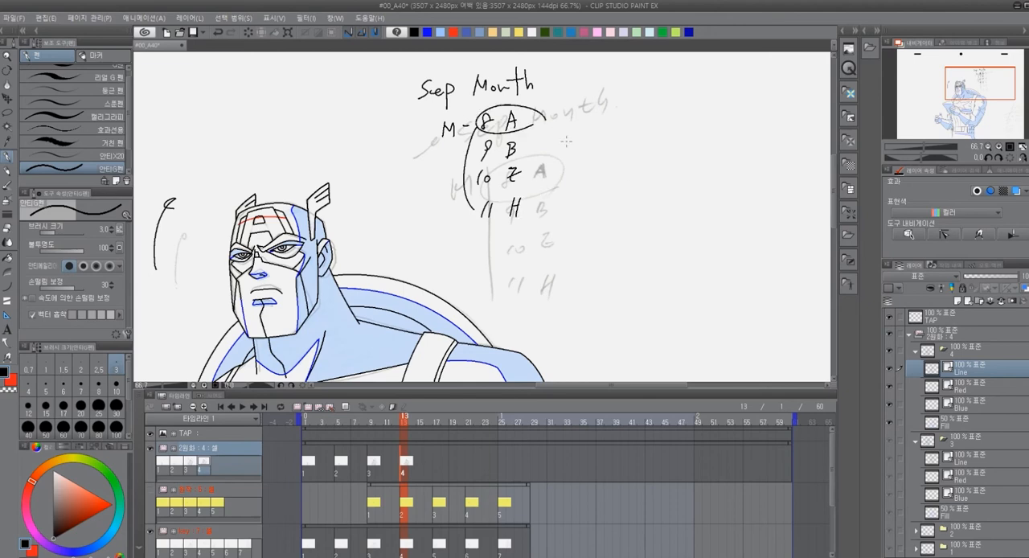
Draw a vertical timing chart line above the head, running from C1 down to a circled C6
{"action": "scroll", "coordinate": [570, 217], "scroll_direction": "down", "scroll_amount": 2}
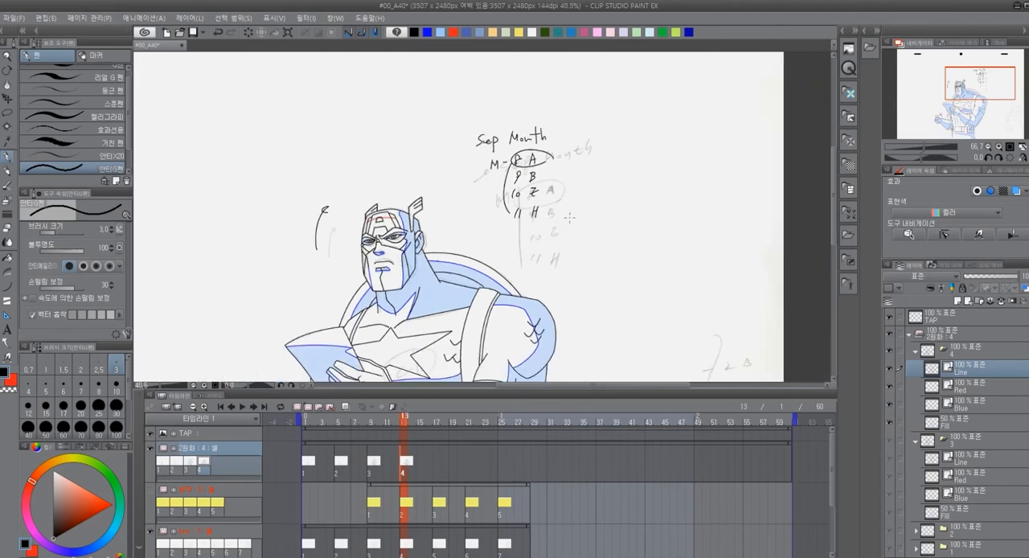
{"action": "scroll", "coordinate": [570, 221], "scroll_direction": "down", "scroll_amount": 4}
{"action": "left_click_drag", "start_coordinate": [652, 290], "coordinate": [593, 165]}
{"action": "scroll", "coordinate": [594, 167], "scroll_direction": "up", "scroll_amount": 2}
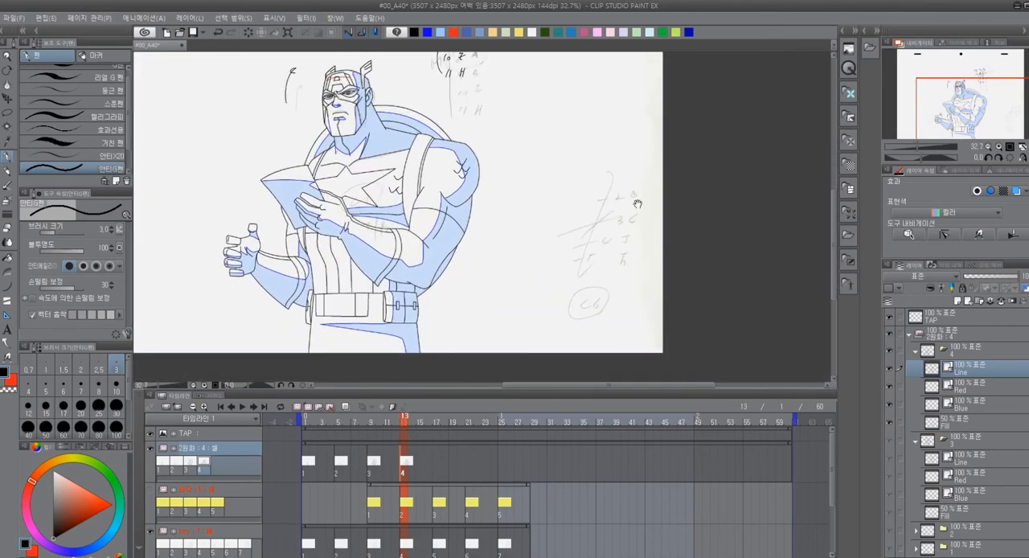
{"action": "left_click_drag", "start_coordinate": [637, 203], "coordinate": [697, 271]}
{"action": "left_click", "coordinate": [383, 423]}
{"action": "left_click_drag", "start_coordinate": [383, 428], "coordinate": [404, 426]}
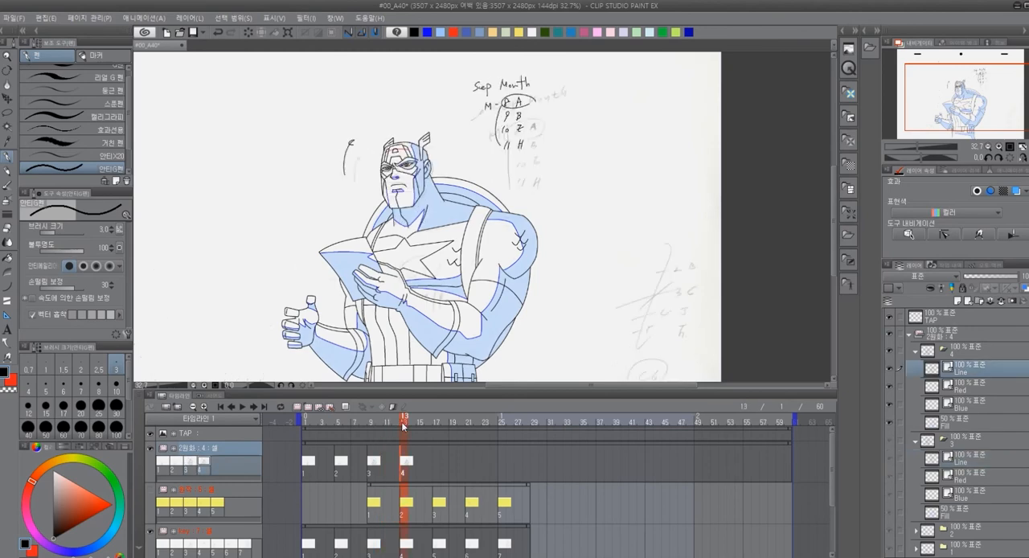
{"action": "left_click_drag", "start_coordinate": [578, 208], "coordinate": [603, 250]}
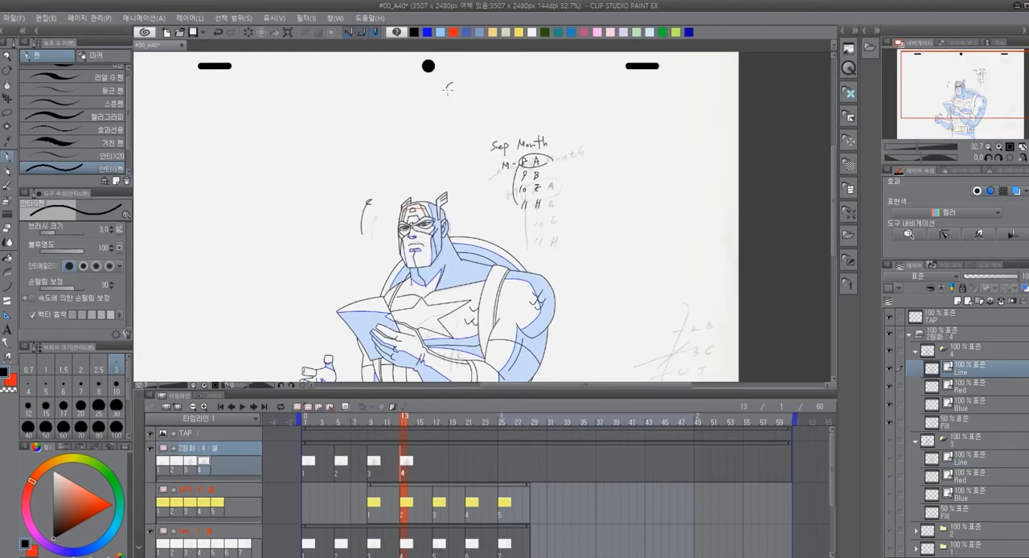
{"action": "left_click_drag", "start_coordinate": [463, 78], "coordinate": [463, 93]}
{"action": "left_click_drag", "start_coordinate": [456, 103], "coordinate": [463, 182]}
{"action": "mouse_move", "coordinate": [473, 170]}
{"action": "left_mouse_down"}
{"action": "mouse_move", "coordinate": [461, 187]}
{"action": "mouse_move", "coordinate": [463, 165]}
{"action": "mouse_move", "coordinate": [469, 182]}
{"action": "left_mouse_up"}
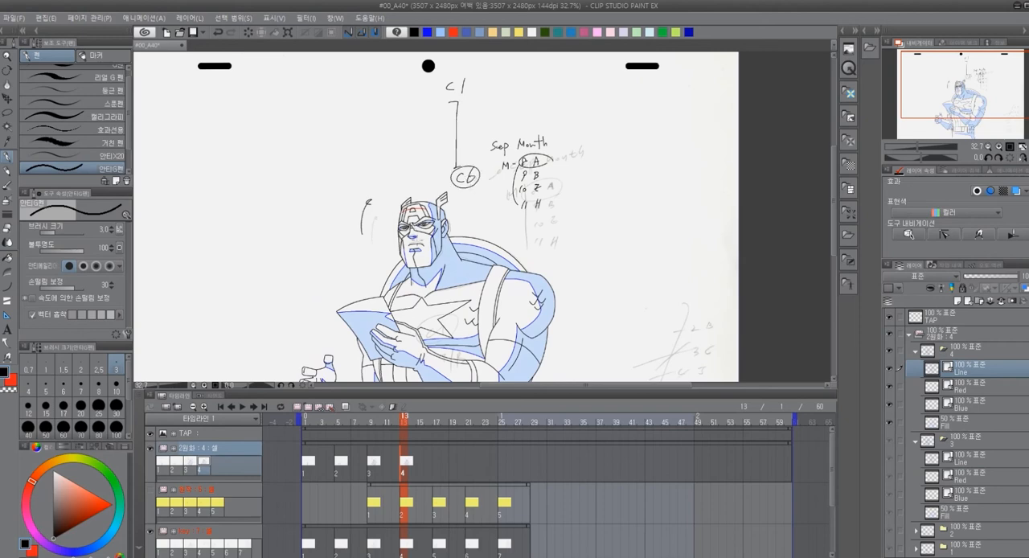
Add tick marks 2, 3, 4 and 5 to the timing chart and letter it B, C, J and F
{"action": "mouse_move", "coordinate": [405, 420]}
{"action": "left_mouse_down"}
{"action": "mouse_move", "coordinate": [391, 419]}
{"action": "mouse_move", "coordinate": [404, 424]}
{"action": "left_mouse_up"}
{"action": "mouse_move", "coordinate": [590, 323]}
{"action": "left_mouse_down"}
{"action": "mouse_move", "coordinate": [483, 209]}
{"action": "mouse_move", "coordinate": [538, 254]}
{"action": "mouse_move", "coordinate": [561, 303]}
{"action": "left_mouse_up"}
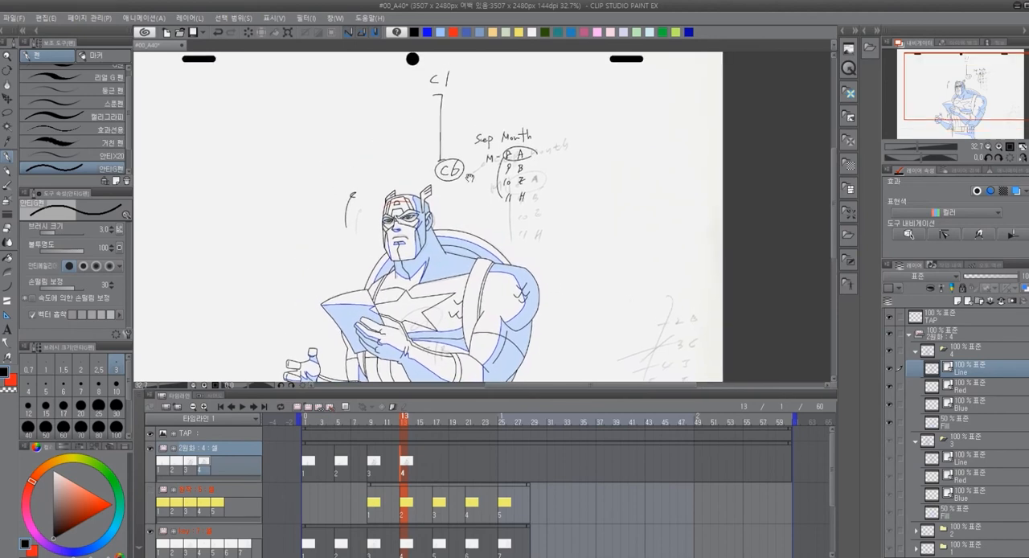
{"action": "mouse_move", "coordinate": [418, 123]}
{"action": "left_mouse_down"}
{"action": "mouse_move", "coordinate": [458, 122]}
{"action": "mouse_move", "coordinate": [448, 144]}
{"action": "left_mouse_up"}
{"action": "left_click_drag", "start_coordinate": [454, 133], "coordinate": [463, 147]}
{"action": "left_click_drag", "start_coordinate": [435, 154], "coordinate": [451, 159]}
{"action": "left_click_drag", "start_coordinate": [534, 267], "coordinate": [499, 258]}
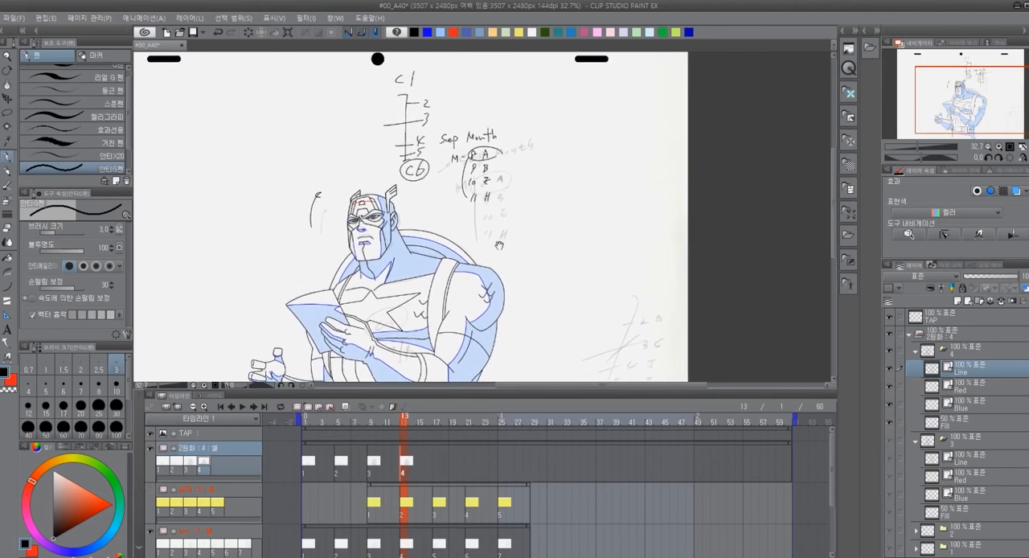
{"action": "left_click_drag", "start_coordinate": [433, 95], "coordinate": [439, 122]}
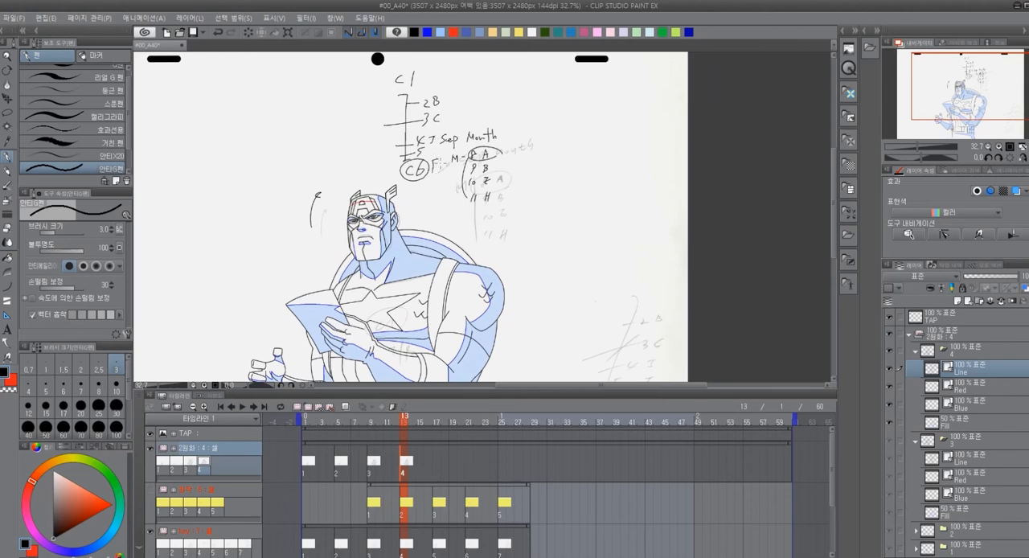
Move the handwritten Sep Month note down and to the right, clear of the timing chart
{"action": "left_click_drag", "start_coordinate": [588, 217], "coordinate": [562, 224]}
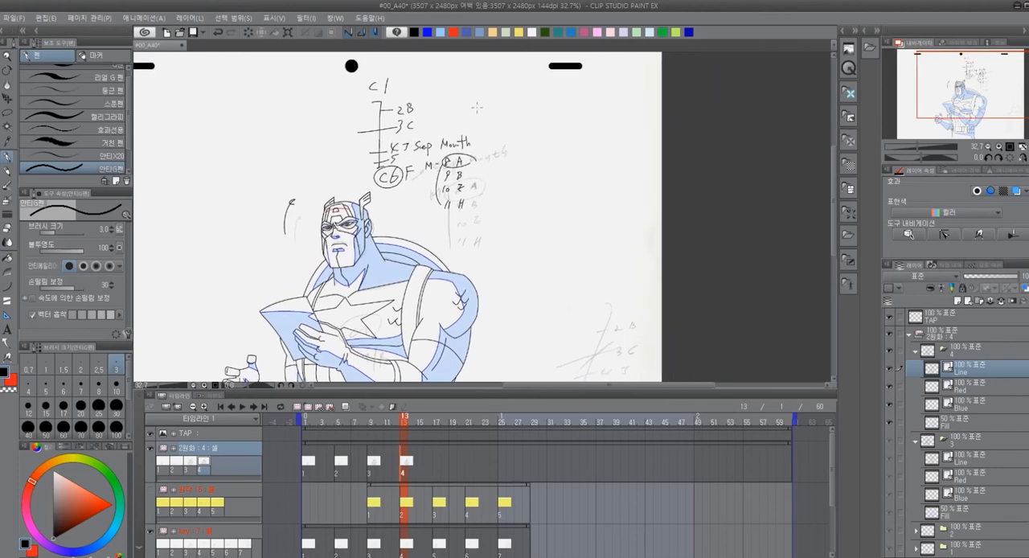
{"action": "key", "text": "o"}
{"action": "left_click_drag", "start_coordinate": [499, 117], "coordinate": [511, 151]}
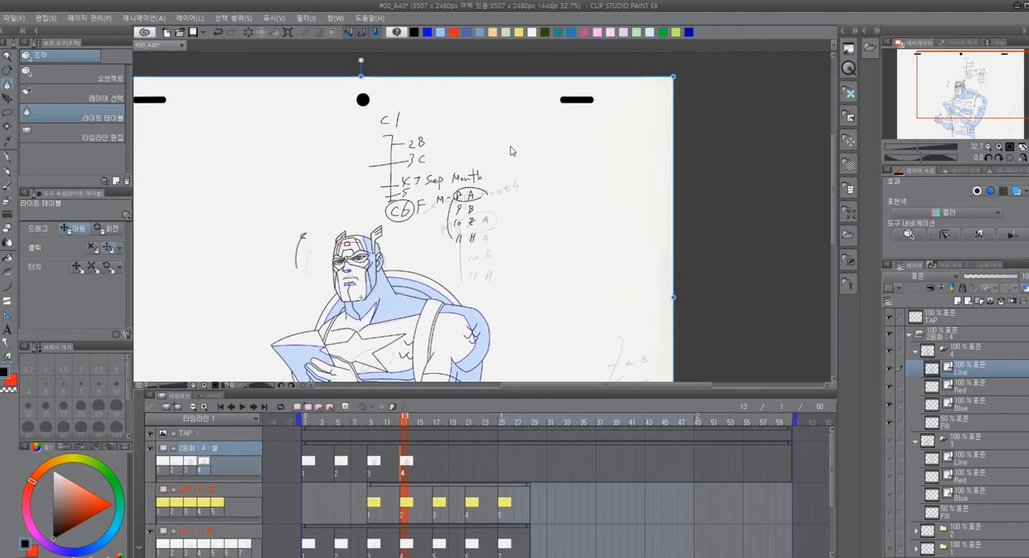
{"action": "key", "text": "m"}
{"action": "mouse_move", "coordinate": [465, 153]}
{"action": "left_mouse_down"}
{"action": "mouse_move", "coordinate": [435, 160]}
{"action": "mouse_move", "coordinate": [429, 178]}
{"action": "mouse_move", "coordinate": [440, 201]}
{"action": "mouse_move", "coordinate": [499, 250]}
{"action": "mouse_move", "coordinate": [492, 143]}
{"action": "left_mouse_up"}
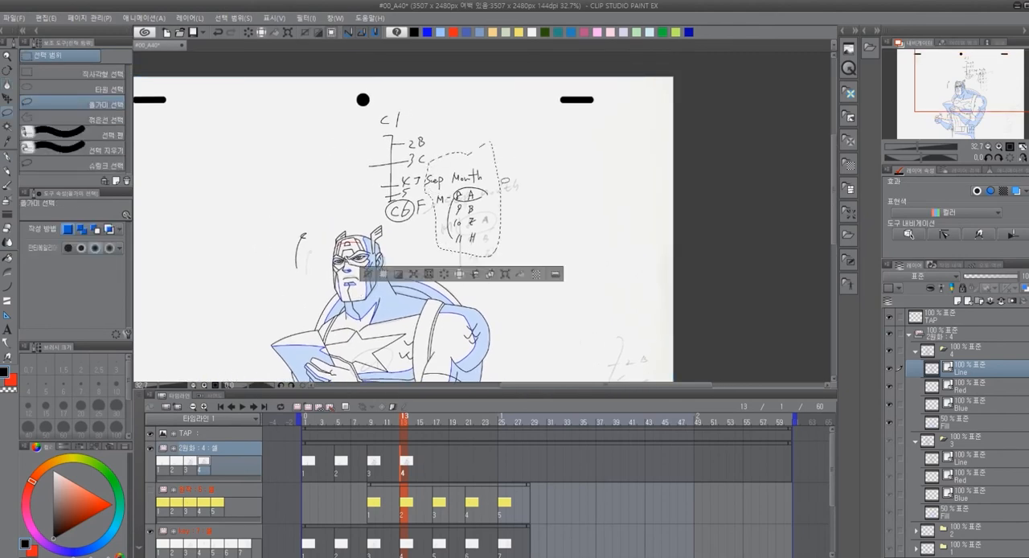
{"action": "left_click", "coordinate": [505, 274]}
{"action": "left_click_drag", "start_coordinate": [495, 192], "coordinate": [504, 229]}
{"action": "left_click", "coordinate": [460, 310]}
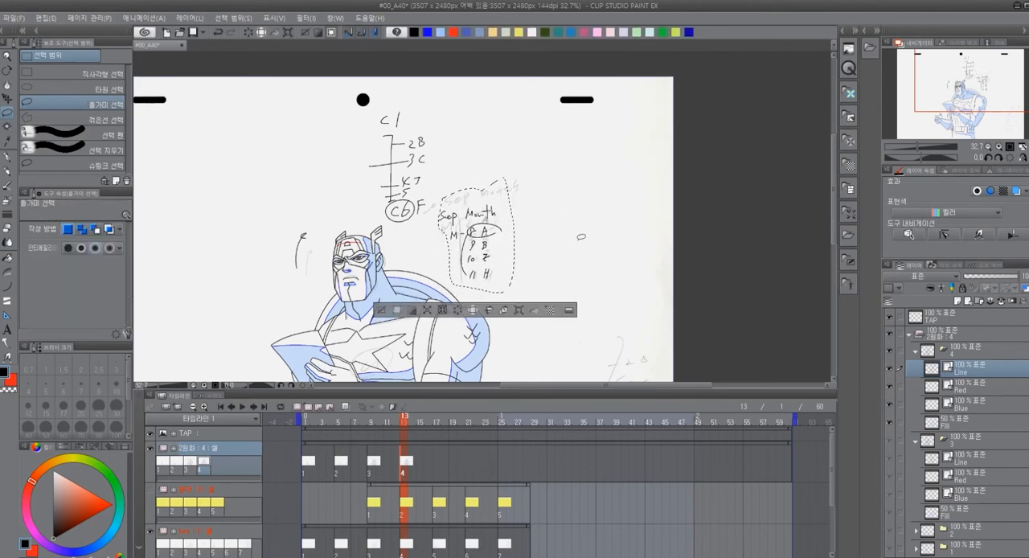
Scale the C1 to C6 timing chart to 85% and shift it slightly right above the Sep Month note
{"action": "mouse_move", "coordinate": [426, 219]}
{"action": "left_mouse_down"}
{"action": "mouse_move", "coordinate": [452, 145]}
{"action": "mouse_move", "coordinate": [388, 221]}
{"action": "mouse_move", "coordinate": [418, 233]}
{"action": "left_mouse_up"}
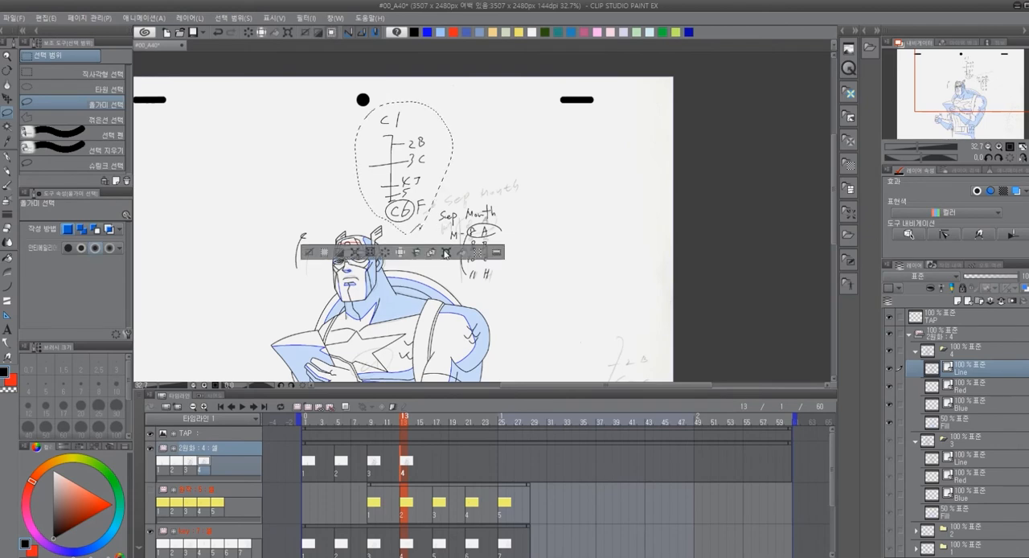
{"action": "left_click", "coordinate": [447, 252]}
{"action": "left_click_drag", "start_coordinate": [454, 102], "coordinate": [439, 122]}
{"action": "mouse_move", "coordinate": [415, 160]}
{"action": "left_mouse_down"}
{"action": "mouse_move", "coordinate": [453, 132]}
{"action": "mouse_move", "coordinate": [437, 140]}
{"action": "left_mouse_up"}
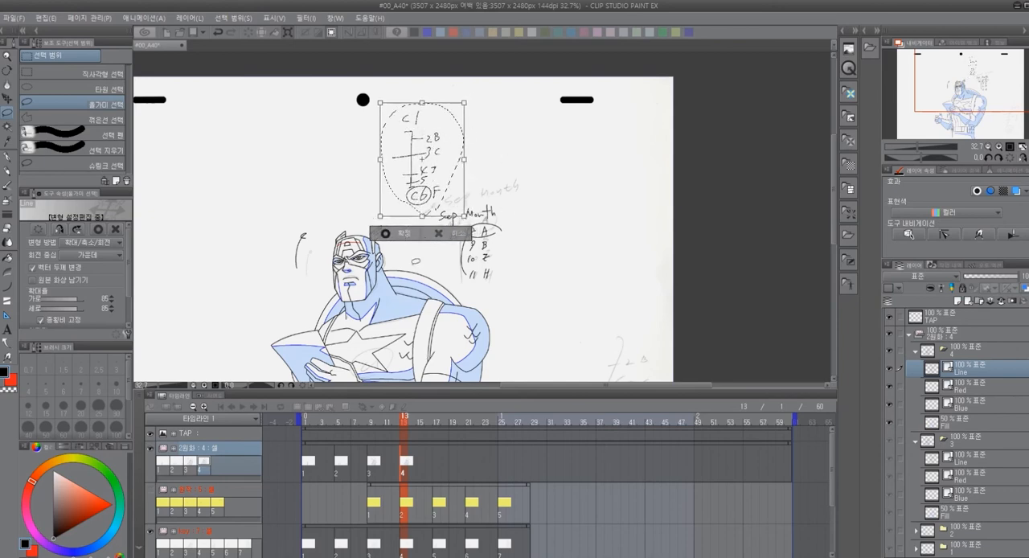
{"action": "left_click", "coordinate": [404, 234]}
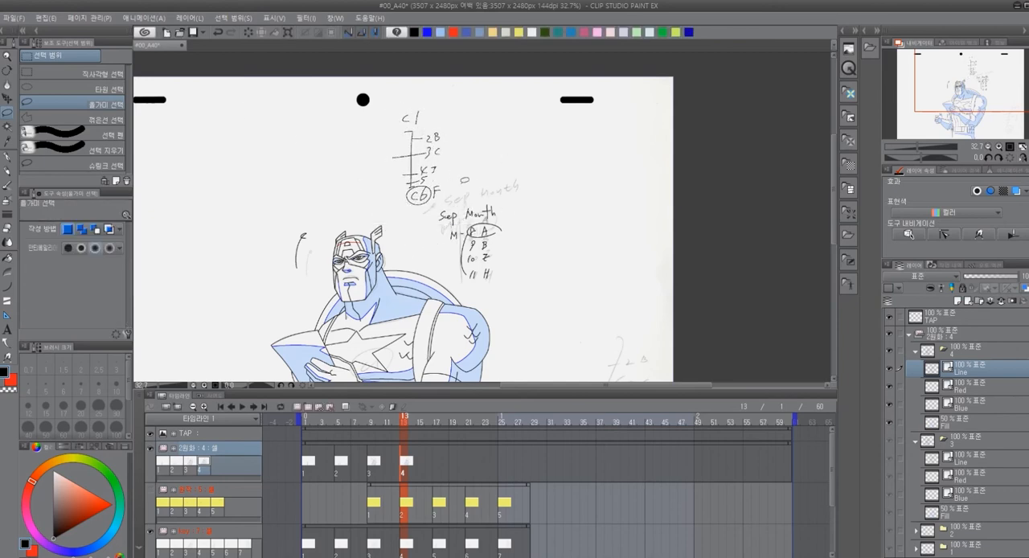
Examine cel 4 at frame 13 and the sketches on frame 17 and the frames after it
{"action": "scroll", "coordinate": [600, 252], "scroll_direction": "down", "scroll_amount": 3}
{"action": "scroll", "coordinate": [562, 258], "scroll_direction": "up", "scroll_amount": 1}
{"action": "left_click_drag", "start_coordinate": [578, 265], "coordinate": [639, 232]}
{"action": "mouse_move", "coordinate": [409, 439]}
{"action": "left_mouse_down"}
{"action": "mouse_move", "coordinate": [389, 434]}
{"action": "mouse_move", "coordinate": [403, 427]}
{"action": "left_mouse_up"}
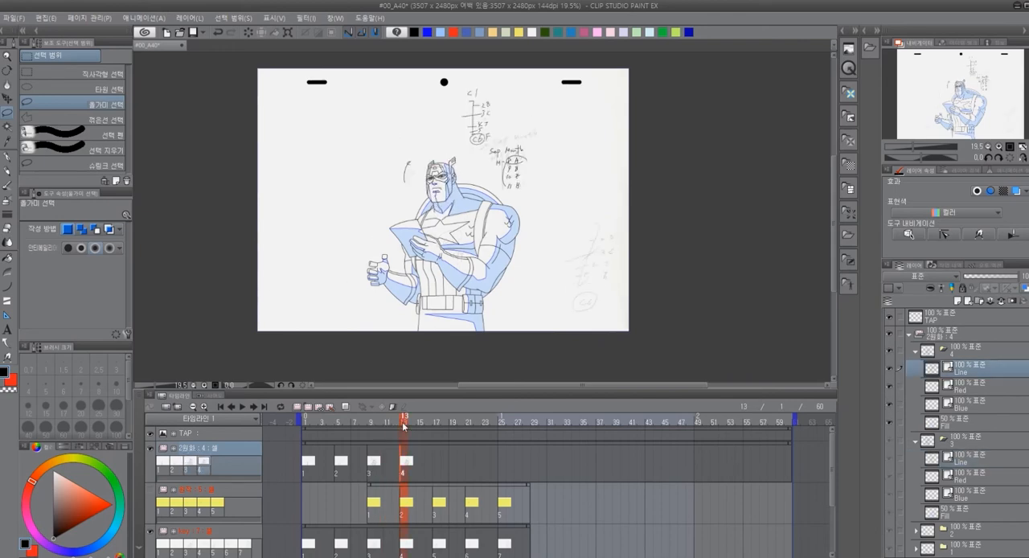
{"action": "scroll", "coordinate": [444, 296], "scroll_direction": "up", "scroll_amount": 5}
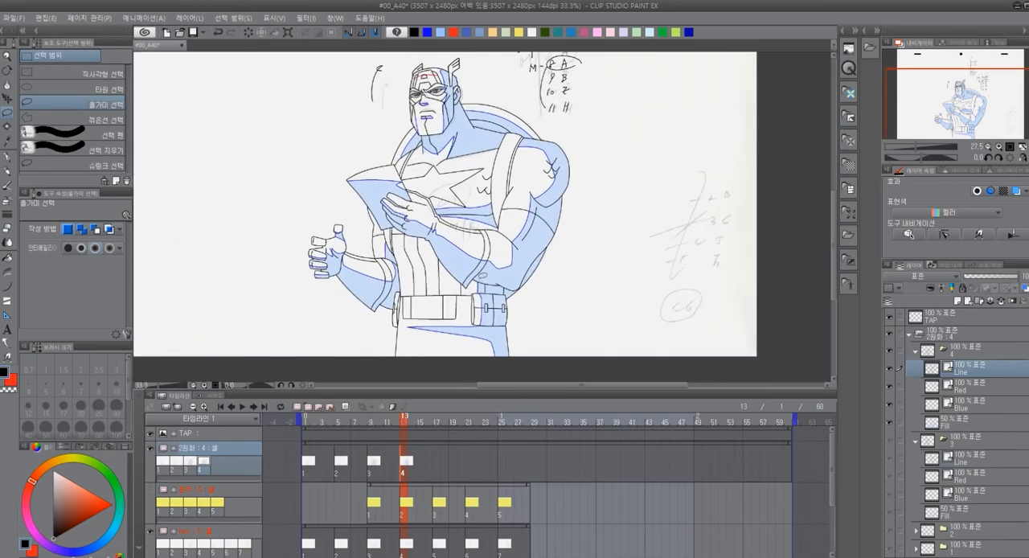
{"action": "left_click", "coordinate": [437, 423]}
{"action": "key", "text": "ctrl+minus"}
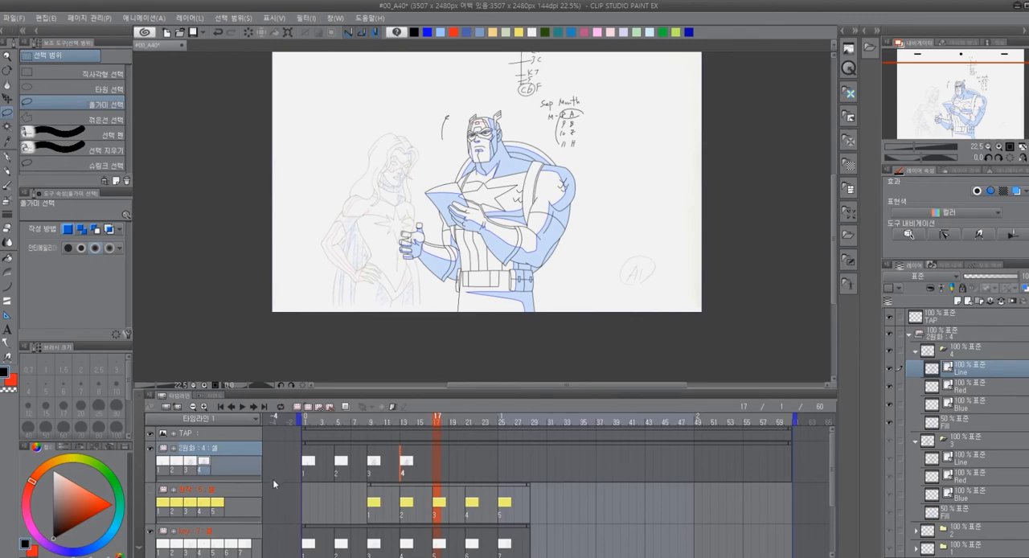
{"action": "mouse_move", "coordinate": [439, 427]}
{"action": "left_mouse_down"}
{"action": "mouse_move", "coordinate": [315, 431]}
{"action": "mouse_move", "coordinate": [508, 426]}
{"action": "mouse_move", "coordinate": [478, 427]}
{"action": "left_mouse_up"}
At frame 5, fill the arm's shadow areas with light blue on cel 2's Fill layer
{"action": "mouse_move", "coordinate": [360, 437]}
{"action": "left_mouse_down"}
{"action": "mouse_move", "coordinate": [310, 436]}
{"action": "mouse_move", "coordinate": [338, 437]}
{"action": "left_mouse_up"}
{"action": "scroll", "coordinate": [442, 276], "scroll_direction": "up", "scroll_amount": 4}
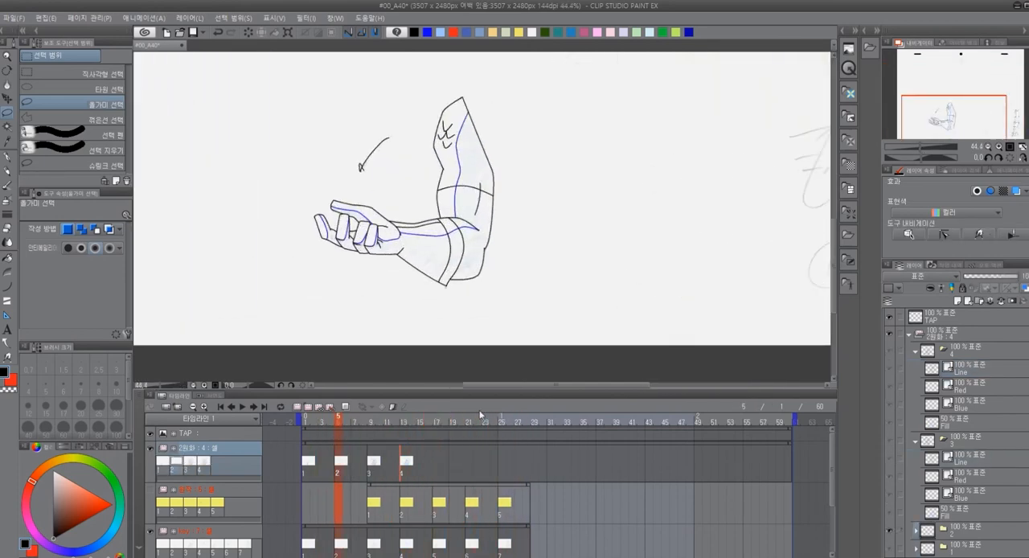
{"action": "left_click", "coordinate": [916, 532]}
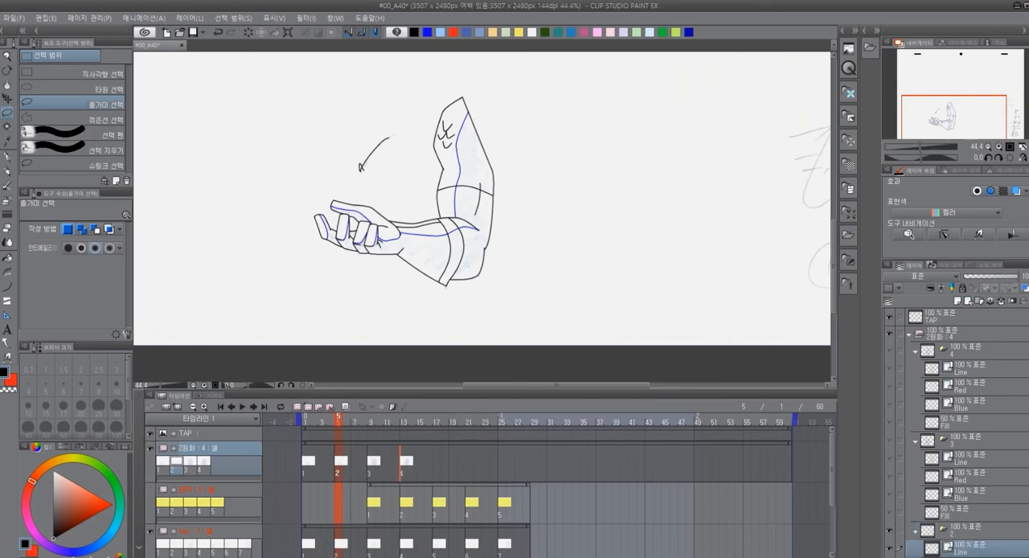
{"action": "scroll", "coordinate": [975, 481], "scroll_direction": "down", "scroll_amount": 3}
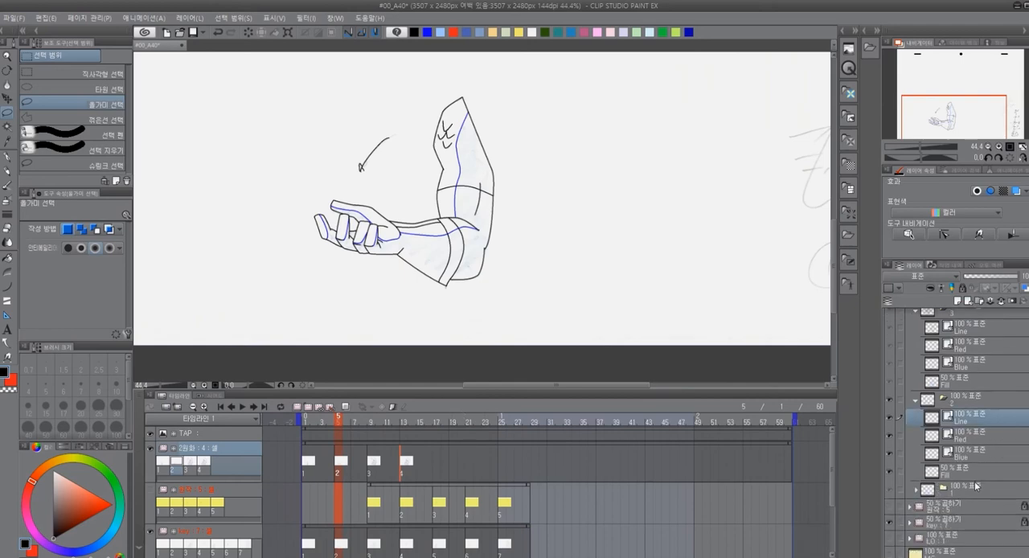
{"action": "left_click", "coordinate": [973, 470]}
{"action": "left_click", "coordinate": [440, 33]}
{"action": "key", "text": "g"}
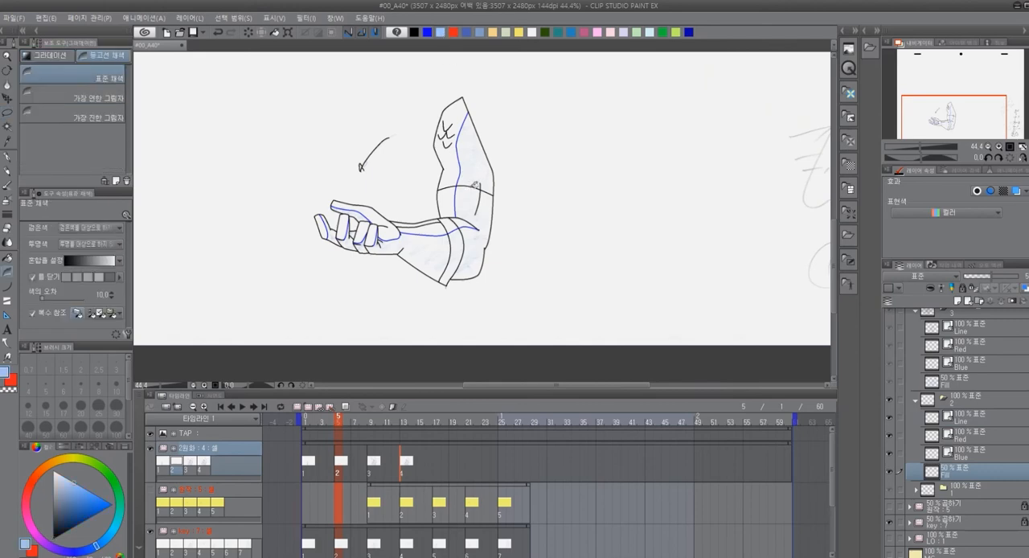
{"action": "left_click", "coordinate": [479, 168]}
{"action": "left_click", "coordinate": [472, 199]}
{"action": "left_click", "coordinate": [456, 249]}
{"action": "left_click", "coordinate": [407, 253]}
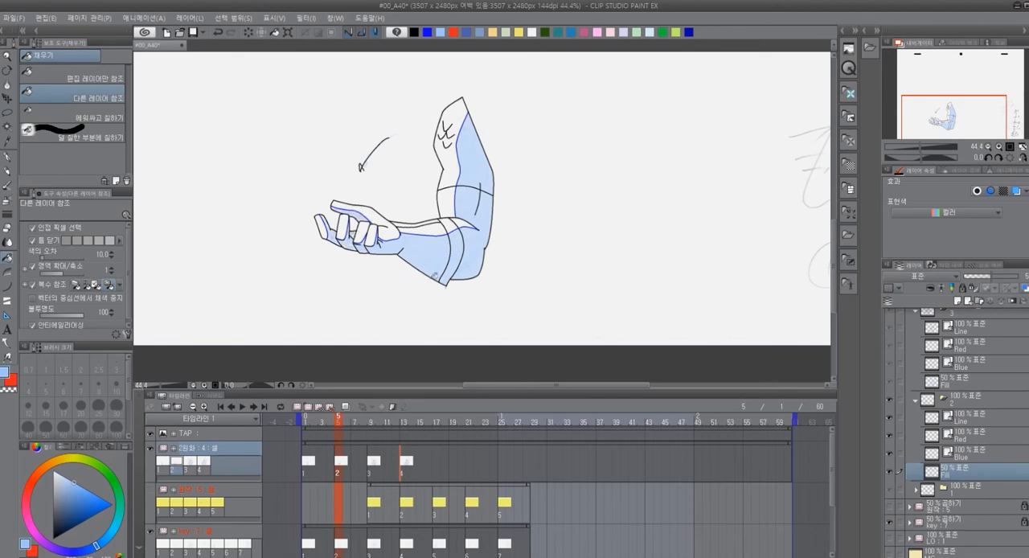
At frame 13, move the timing chart and Sep Month note together to the empty area left of the head
{"action": "scroll", "coordinate": [418, 278], "scroll_direction": "down", "scroll_amount": 2}
{"action": "mouse_move", "coordinate": [358, 427]}
{"action": "left_mouse_down"}
{"action": "mouse_move", "coordinate": [327, 427]}
{"action": "mouse_move", "coordinate": [523, 432]}
{"action": "mouse_move", "coordinate": [318, 435]}
{"action": "mouse_move", "coordinate": [534, 427]}
{"action": "mouse_move", "coordinate": [386, 432]}
{"action": "mouse_move", "coordinate": [477, 430]}
{"action": "mouse_move", "coordinate": [386, 432]}
{"action": "mouse_move", "coordinate": [404, 434]}
{"action": "left_mouse_up"}
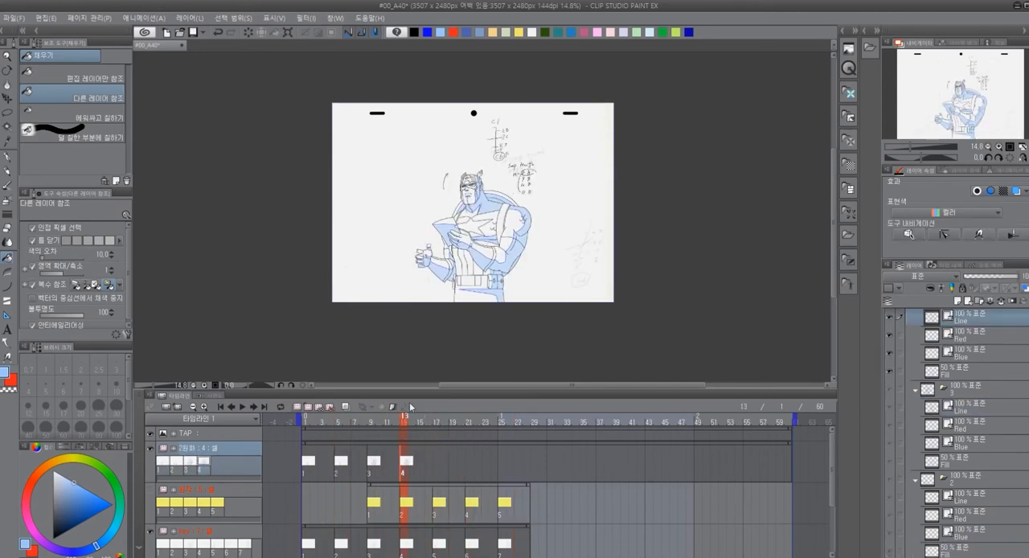
{"action": "scroll", "coordinate": [493, 143], "scroll_direction": "up", "scroll_amount": 3}
{"action": "scroll", "coordinate": [493, 143], "scroll_direction": "up", "scroll_amount": 1}
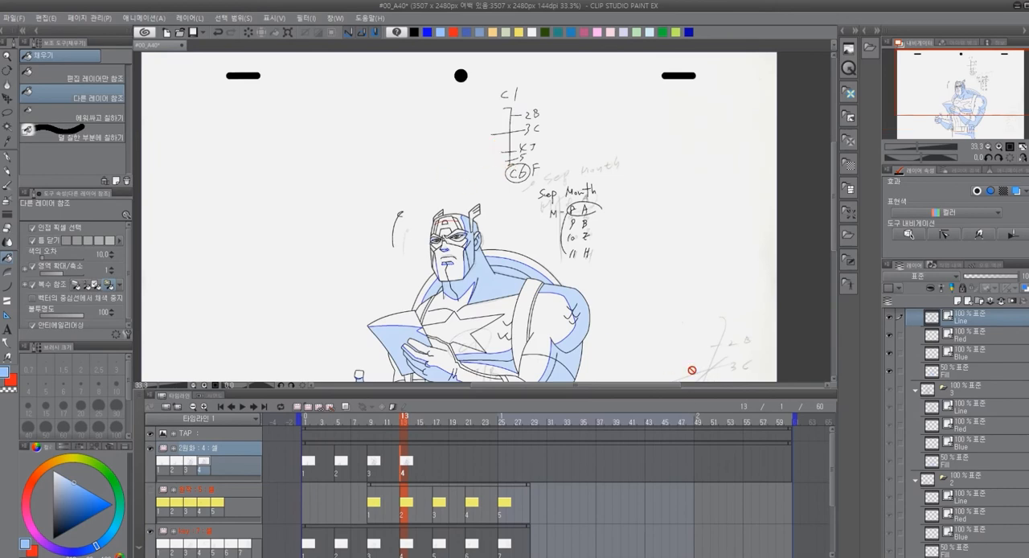
{"action": "scroll", "coordinate": [950, 368], "scroll_direction": "up", "scroll_amount": 1}
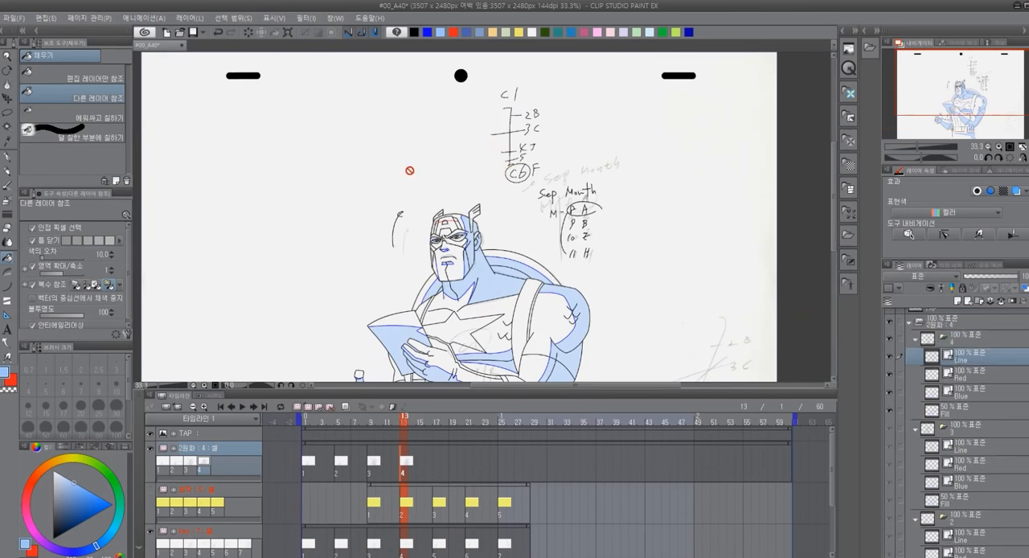
{"action": "key", "text": "m"}
{"action": "mouse_move", "coordinate": [549, 78]}
{"action": "left_mouse_down"}
{"action": "mouse_move", "coordinate": [480, 160]}
{"action": "mouse_move", "coordinate": [543, 242]}
{"action": "mouse_move", "coordinate": [587, 262]}
{"action": "mouse_move", "coordinate": [614, 197]}
{"action": "mouse_move", "coordinate": [613, 165]}
{"action": "left_mouse_up"}
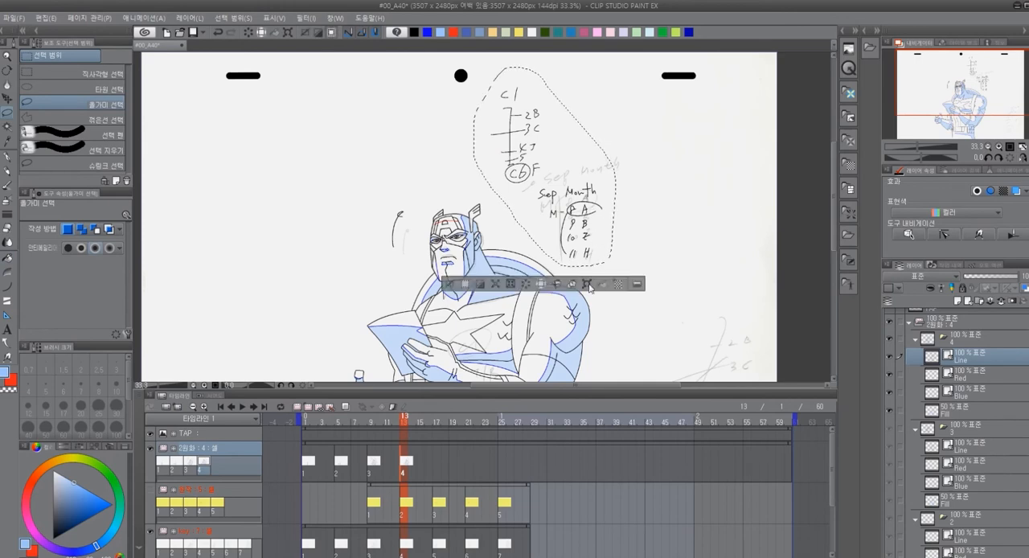
{"action": "key", "text": "ctrl+t"}
{"action": "left_click_drag", "start_coordinate": [545, 166], "coordinate": [332, 171]}
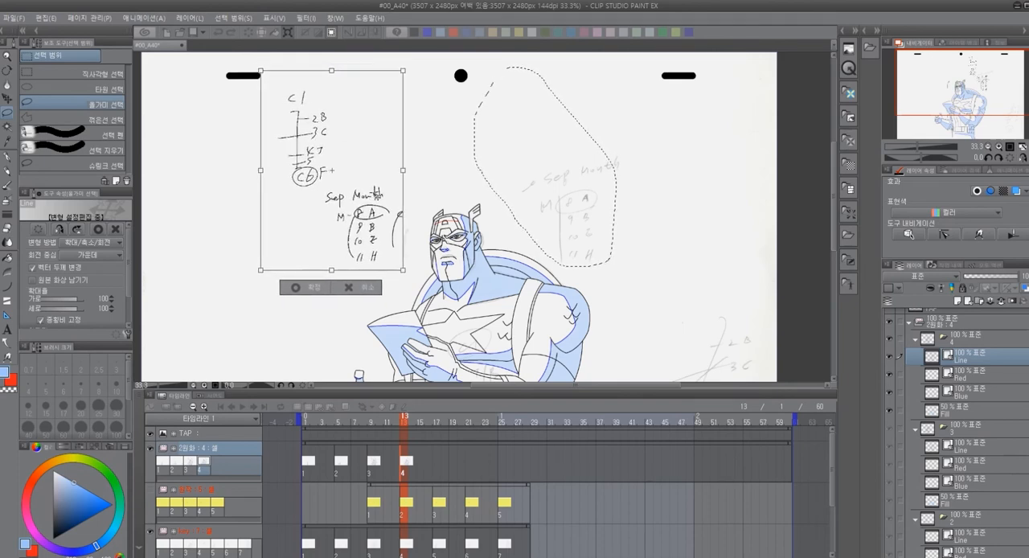
{"action": "left_click", "coordinate": [306, 287]}
{"action": "key", "text": "ctrl+d"}
Move the curved arrow mark beside the Sep Month list slightly right, toward the head on cel 4
{"action": "mouse_move", "coordinate": [412, 227]}
{"action": "left_mouse_down"}
{"action": "mouse_move", "coordinate": [394, 207]}
{"action": "mouse_move", "coordinate": [398, 245]}
{"action": "mouse_move", "coordinate": [408, 246]}
{"action": "mouse_move", "coordinate": [425, 191]}
{"action": "mouse_move", "coordinate": [393, 235]}
{"action": "left_mouse_up"}
{"action": "scroll", "coordinate": [392, 237], "scroll_direction": "up", "scroll_amount": 1}
{"action": "mouse_move", "coordinate": [406, 185]}
{"action": "left_mouse_down"}
{"action": "mouse_move", "coordinate": [396, 194]}
{"action": "mouse_move", "coordinate": [398, 265]}
{"action": "mouse_move", "coordinate": [423, 198]}
{"action": "left_mouse_up"}
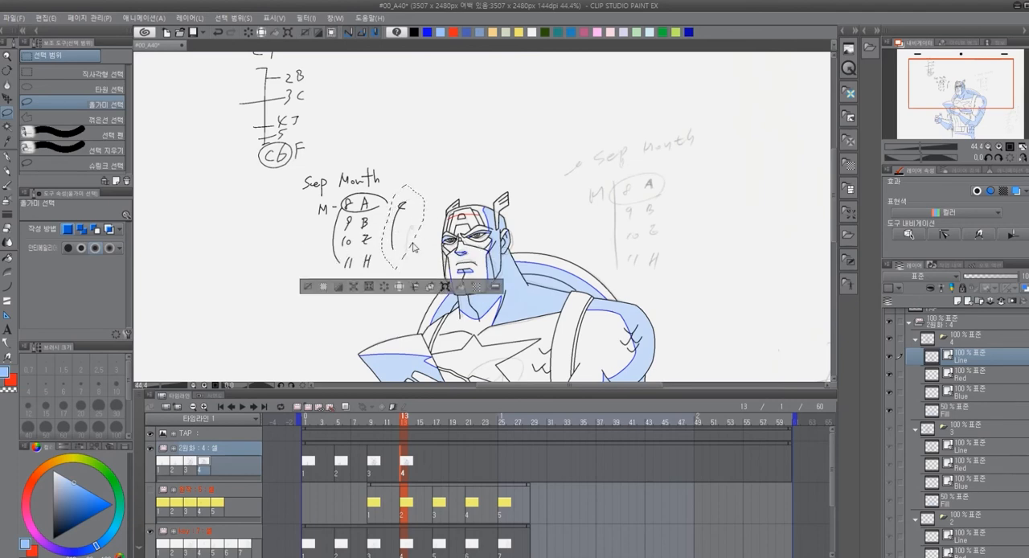
{"action": "left_click", "coordinate": [445, 287]}
{"action": "left_click_drag", "start_coordinate": [400, 216], "coordinate": [413, 230]}
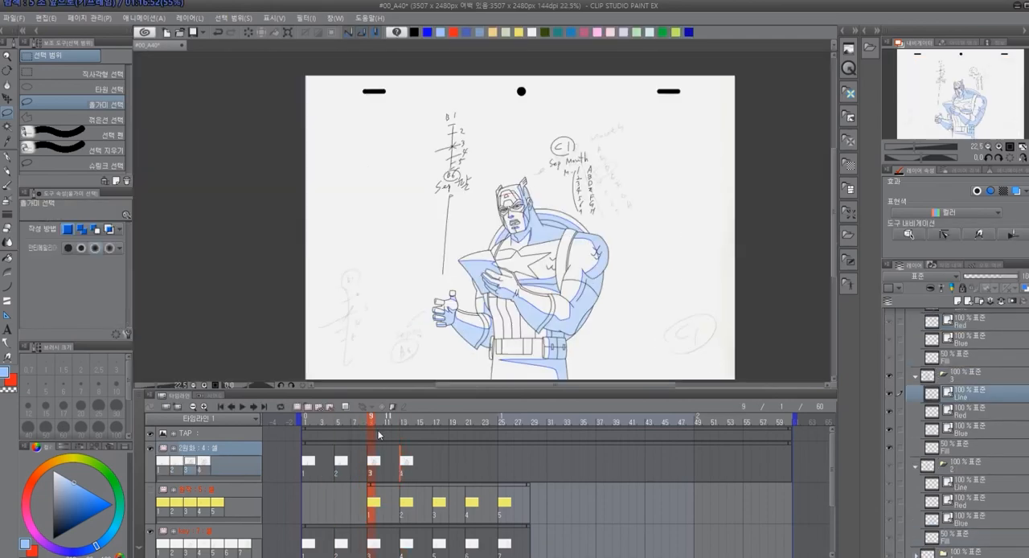
{"action": "left_click_drag", "start_coordinate": [379, 431], "coordinate": [410, 436]}
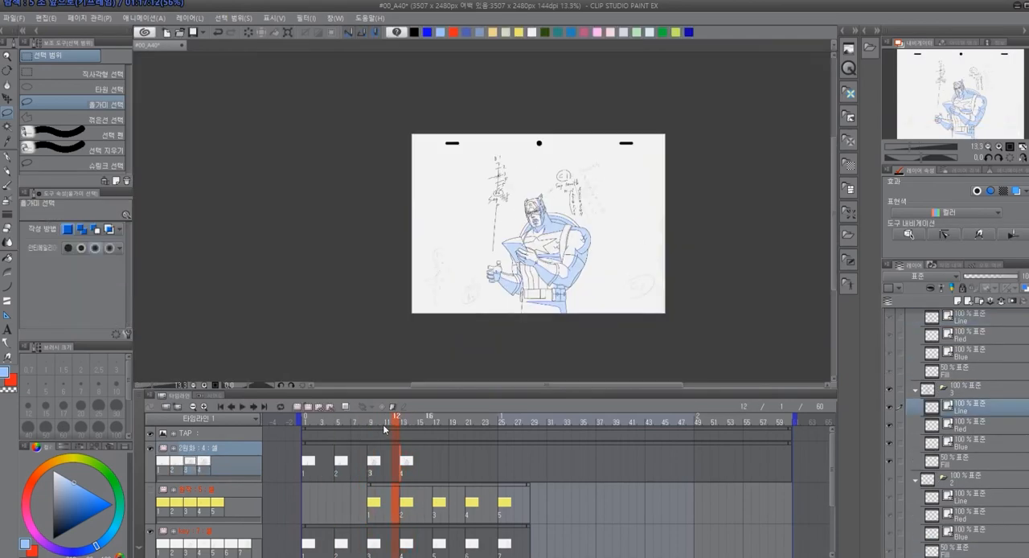
Add a new cel at frame 17 of the 2원화 folder, keeping only the woman's yellow-sheet head sketch displayed beneath it
{"action": "left_click", "coordinate": [338, 432]}
{"action": "mouse_move", "coordinate": [338, 432]}
{"action": "left_mouse_down"}
{"action": "mouse_move", "coordinate": [322, 434]}
{"action": "mouse_move", "coordinate": [331, 435]}
{"action": "left_mouse_up"}
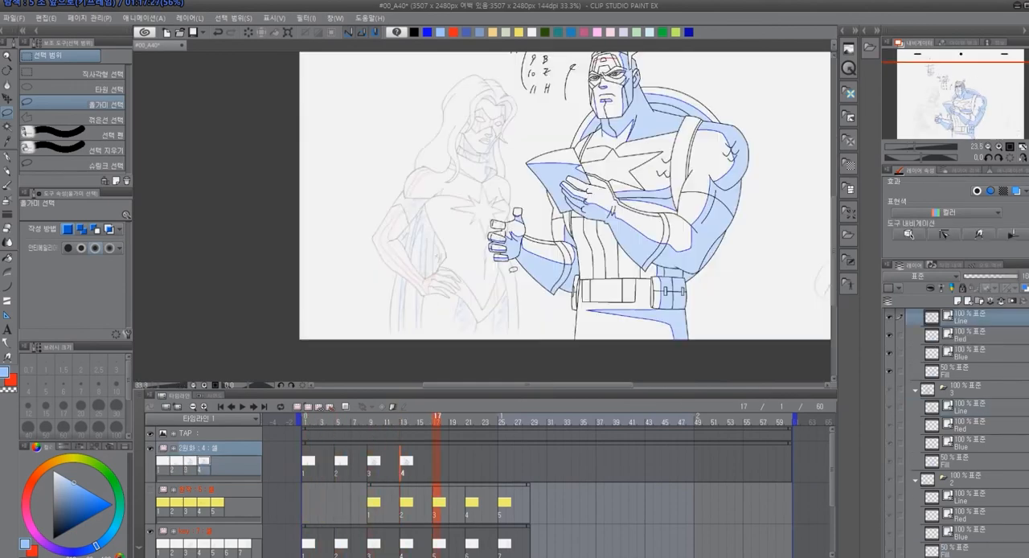
{"action": "scroll", "coordinate": [508, 190], "scroll_direction": "down", "scroll_amount": 1}
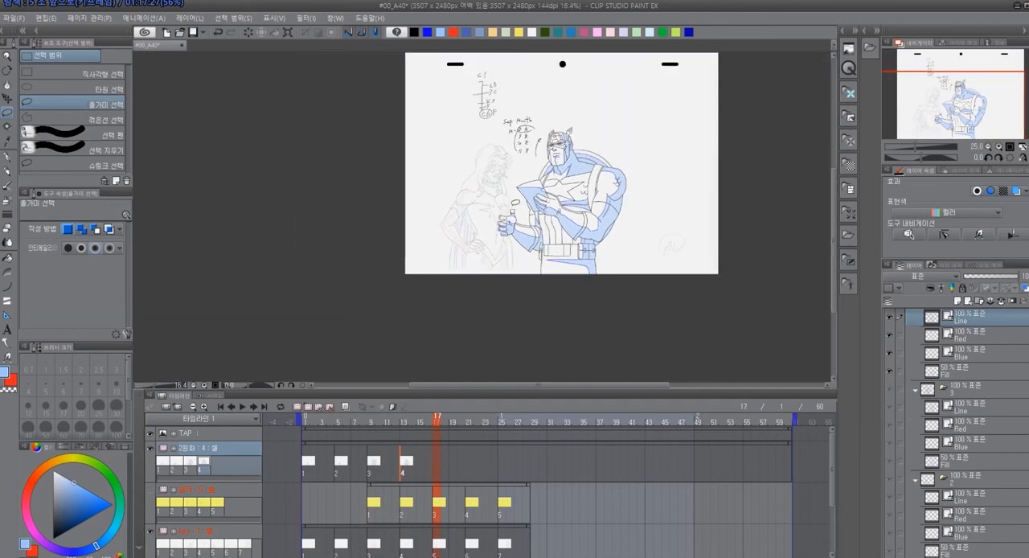
{"action": "left_click_drag", "start_coordinate": [508, 189], "coordinate": [476, 240]}
{"action": "scroll", "coordinate": [477, 240], "scroll_direction": "up", "scroll_amount": 4}
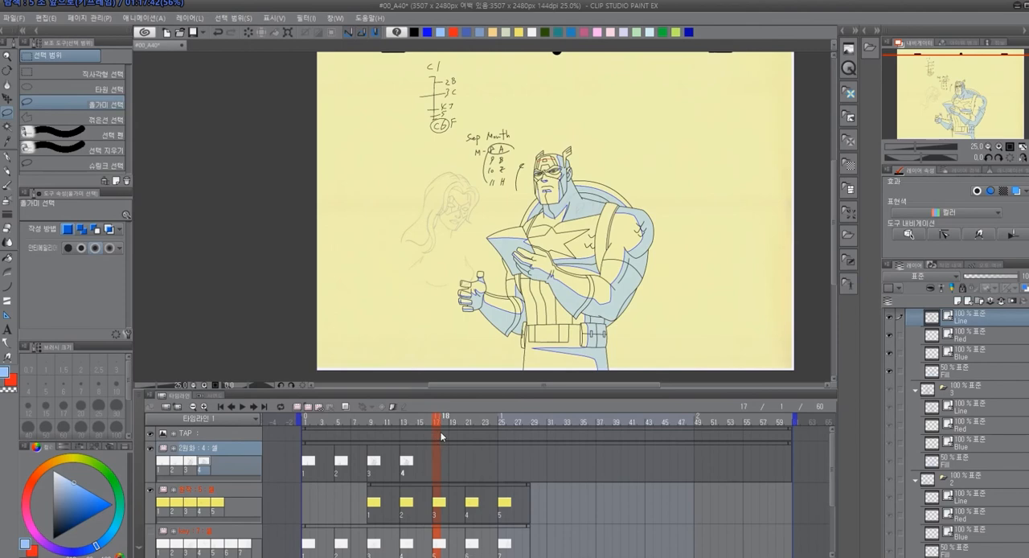
{"action": "left_click", "coordinate": [310, 408]}
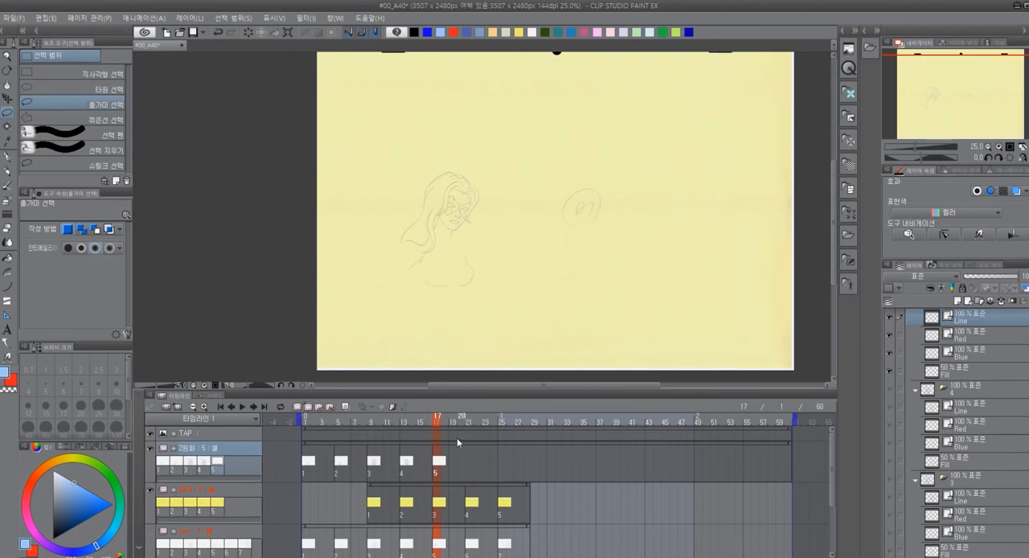
{"action": "left_click", "coordinate": [151, 532]}
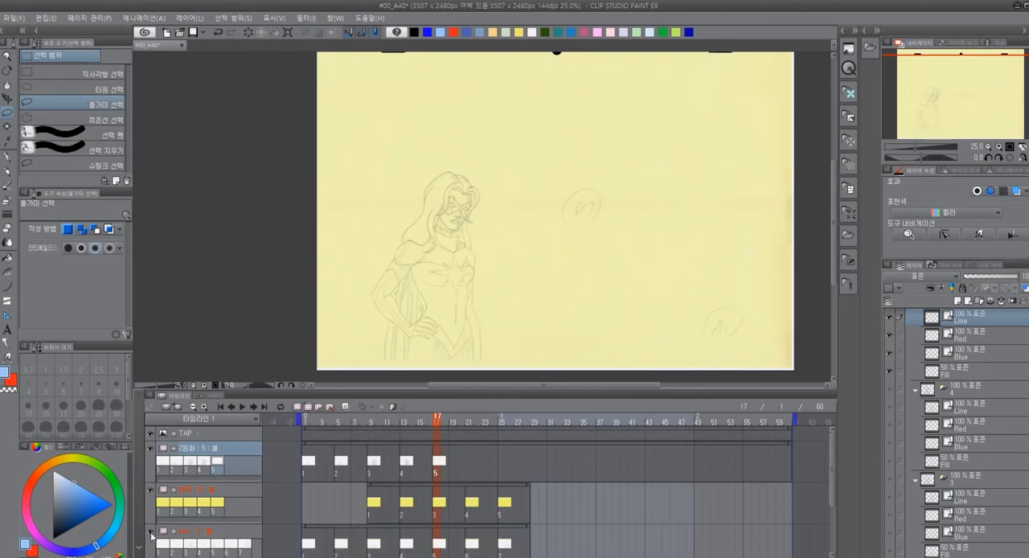
{"action": "left_click", "coordinate": [151, 536]}
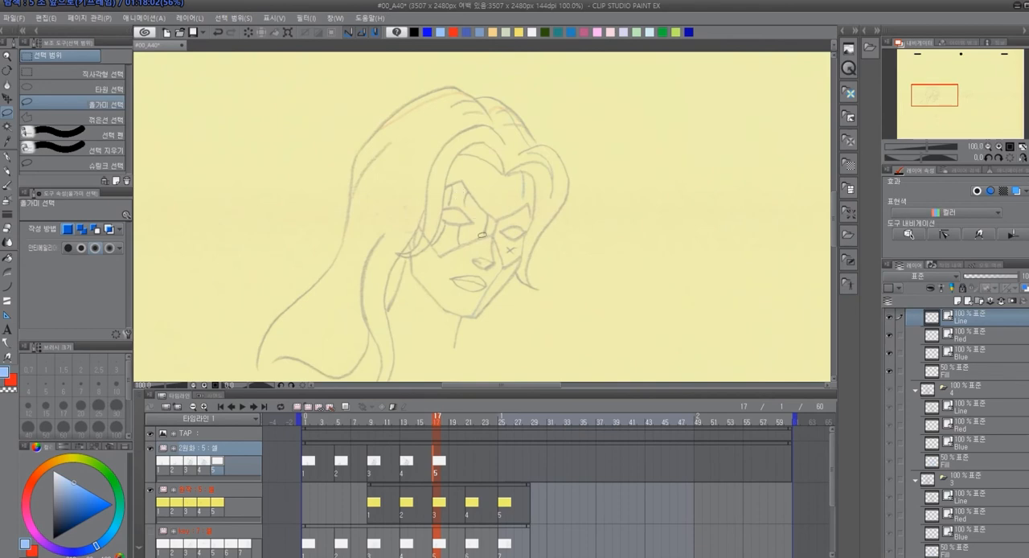
Ink the crown and front locks of the woman's hair in black on the new cel's Line layer
{"action": "key", "text": "ctrl+minus"}
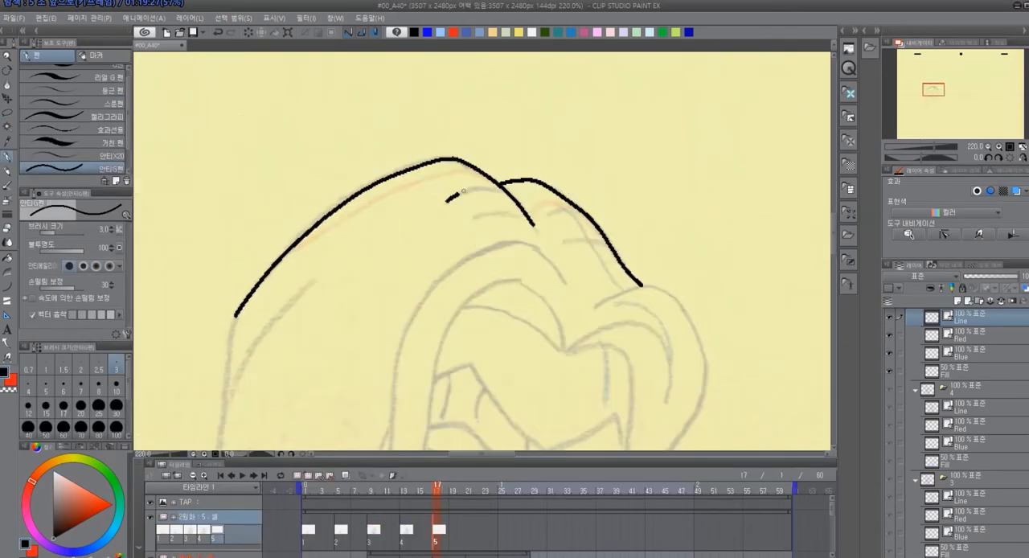
{"action": "left_click_drag", "start_coordinate": [463, 191], "coordinate": [486, 187]}
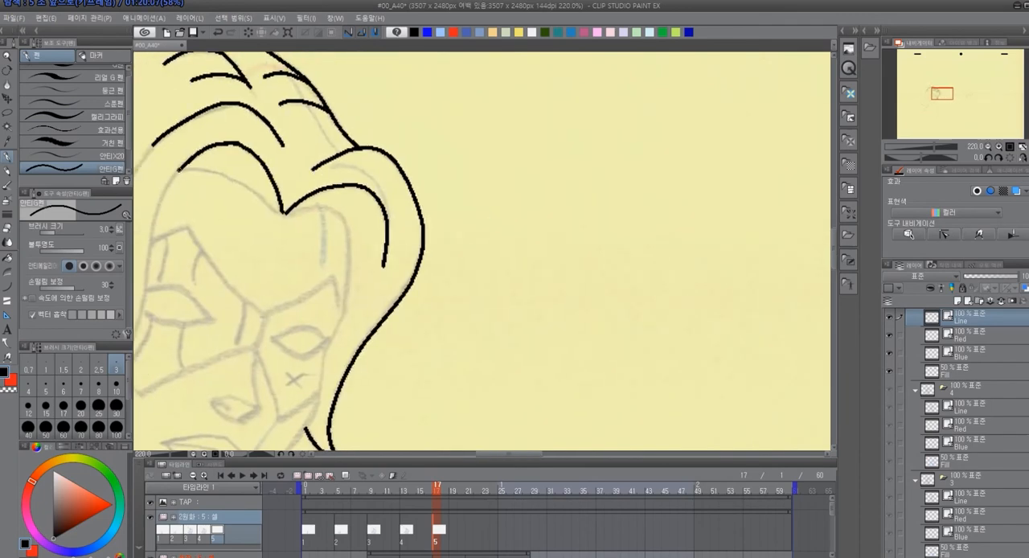
{"action": "mouse_move", "coordinate": [178, 170]}
{"action": "left_mouse_down"}
{"action": "mouse_move", "coordinate": [225, 175]}
{"action": "mouse_move", "coordinate": [257, 195]}
{"action": "left_mouse_up"}
{"action": "key", "text": "ctrl+z"}
{"action": "mouse_move", "coordinate": [350, 240]}
{"action": "left_mouse_down"}
{"action": "mouse_move", "coordinate": [538, 226]}
{"action": "mouse_move", "coordinate": [476, 194]}
{"action": "mouse_move", "coordinate": [511, 197]}
{"action": "mouse_move", "coordinate": [427, 126]}
{"action": "mouse_move", "coordinate": [438, 167]}
{"action": "mouse_move", "coordinate": [415, 259]}
{"action": "left_mouse_up"}
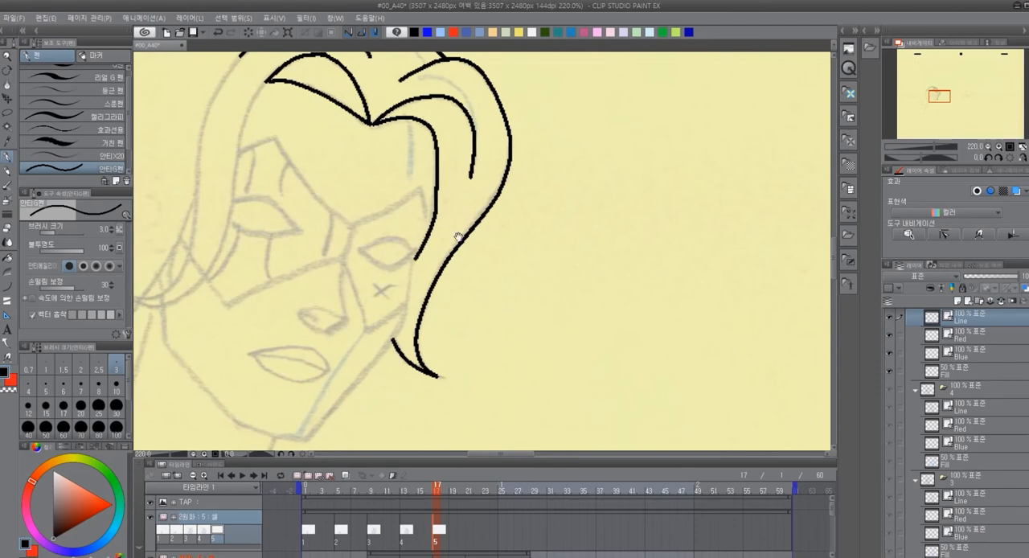
{"action": "left_click_drag", "start_coordinate": [498, 239], "coordinate": [446, 249]}
{"action": "mouse_move", "coordinate": [380, 153]}
{"action": "left_mouse_down"}
{"action": "mouse_move", "coordinate": [381, 201]}
{"action": "mouse_move", "coordinate": [477, 251]}
{"action": "mouse_move", "coordinate": [480, 220]}
{"action": "mouse_move", "coordinate": [465, 212]}
{"action": "mouse_move", "coordinate": [451, 259]}
{"action": "mouse_move", "coordinate": [495, 232]}
{"action": "mouse_move", "coordinate": [474, 189]}
{"action": "mouse_move", "coordinate": [441, 258]}
{"action": "left_mouse_up"}
{"action": "left_click_drag", "start_coordinate": [416, 301], "coordinate": [512, 217]}
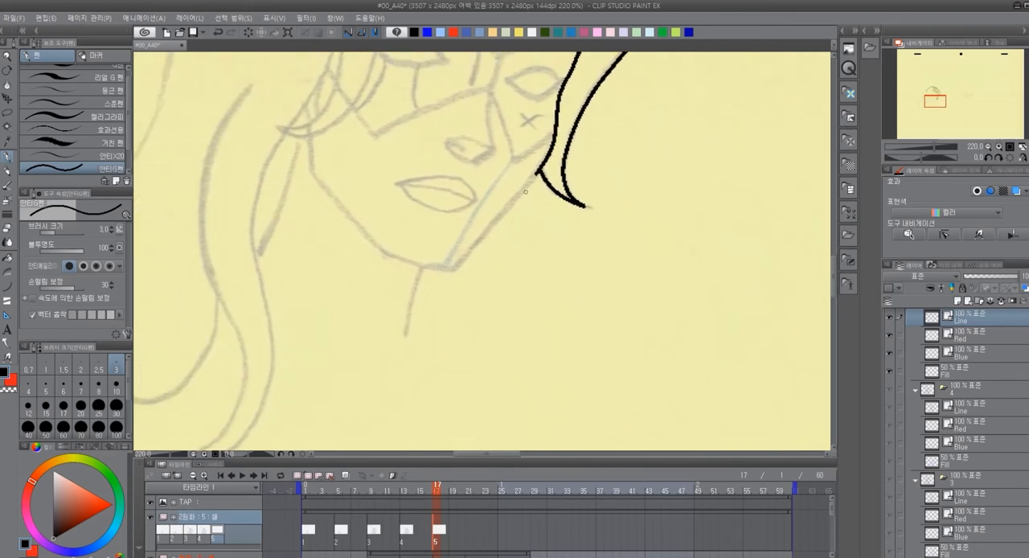
Ink the woman's jaw, chin, neck line and the straight line below the ear in black over the sketch
{"action": "left_click_drag", "start_coordinate": [536, 172], "coordinate": [453, 268]}
{"action": "mouse_move", "coordinate": [538, 257]}
{"action": "left_mouse_down"}
{"action": "mouse_move", "coordinate": [420, 332]}
{"action": "mouse_move", "coordinate": [407, 273]}
{"action": "left_mouse_up"}
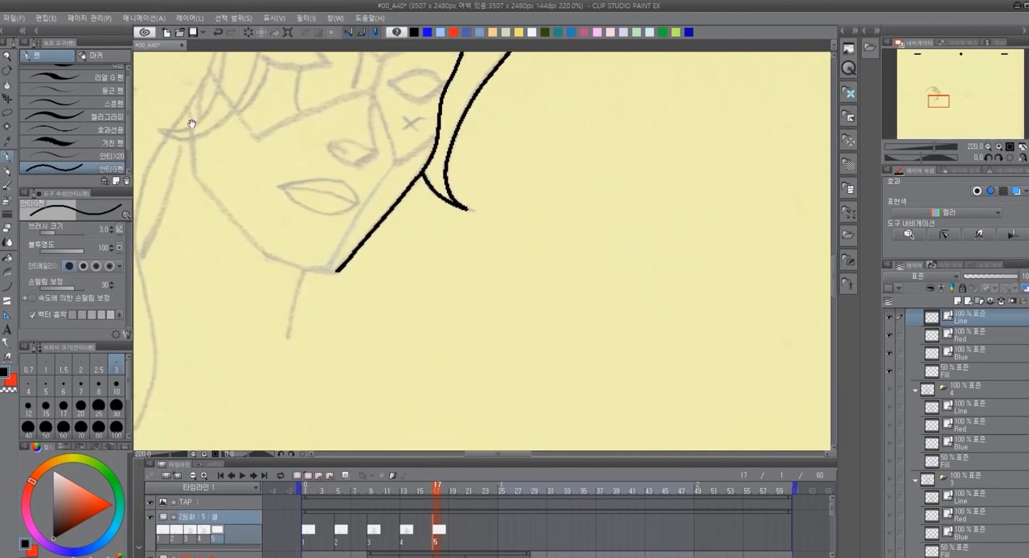
{"action": "mouse_move", "coordinate": [187, 107]}
{"action": "left_mouse_down"}
{"action": "mouse_move", "coordinate": [194, 171]}
{"action": "mouse_move", "coordinate": [157, 169]}
{"action": "mouse_move", "coordinate": [223, 238]}
{"action": "mouse_move", "coordinate": [217, 229]}
{"action": "mouse_move", "coordinate": [287, 248]}
{"action": "left_mouse_up"}
{"action": "mouse_move", "coordinate": [422, 205]}
{"action": "left_mouse_down"}
{"action": "mouse_move", "coordinate": [700, 268]}
{"action": "mouse_move", "coordinate": [626, 174]}
{"action": "left_mouse_up"}
{"action": "left_click_drag", "start_coordinate": [460, 215], "coordinate": [443, 286]}
{"action": "mouse_move", "coordinate": [472, 158]}
{"action": "left_mouse_down"}
{"action": "mouse_move", "coordinate": [523, 300]}
{"action": "mouse_move", "coordinate": [558, 252]}
{"action": "left_mouse_up"}
{"action": "left_click_drag", "start_coordinate": [425, 179], "coordinate": [385, 295]}
{"action": "mouse_move", "coordinate": [477, 200]}
{"action": "left_mouse_down"}
{"action": "mouse_move", "coordinate": [487, 294]}
{"action": "mouse_move", "coordinate": [514, 266]}
{"action": "mouse_move", "coordinate": [559, 254]}
{"action": "left_mouse_up"}
Ink the outer contour of the long hair and the two long curves of the lock framing the face
{"action": "mouse_move", "coordinate": [440, 73]}
{"action": "left_mouse_down"}
{"action": "mouse_move", "coordinate": [383, 130]}
{"action": "mouse_move", "coordinate": [359, 175]}
{"action": "left_mouse_up"}
{"action": "key", "text": "ctrl+z"}
{"action": "mouse_move", "coordinate": [440, 74]}
{"action": "left_mouse_down"}
{"action": "mouse_move", "coordinate": [370, 156]}
{"action": "mouse_move", "coordinate": [346, 218]}
{"action": "left_mouse_up"}
{"action": "mouse_move", "coordinate": [371, 138]}
{"action": "left_mouse_down"}
{"action": "mouse_move", "coordinate": [361, 117]}
{"action": "mouse_move", "coordinate": [341, 119]}
{"action": "mouse_move", "coordinate": [317, 285]}
{"action": "mouse_move", "coordinate": [288, 333]}
{"action": "left_mouse_up"}
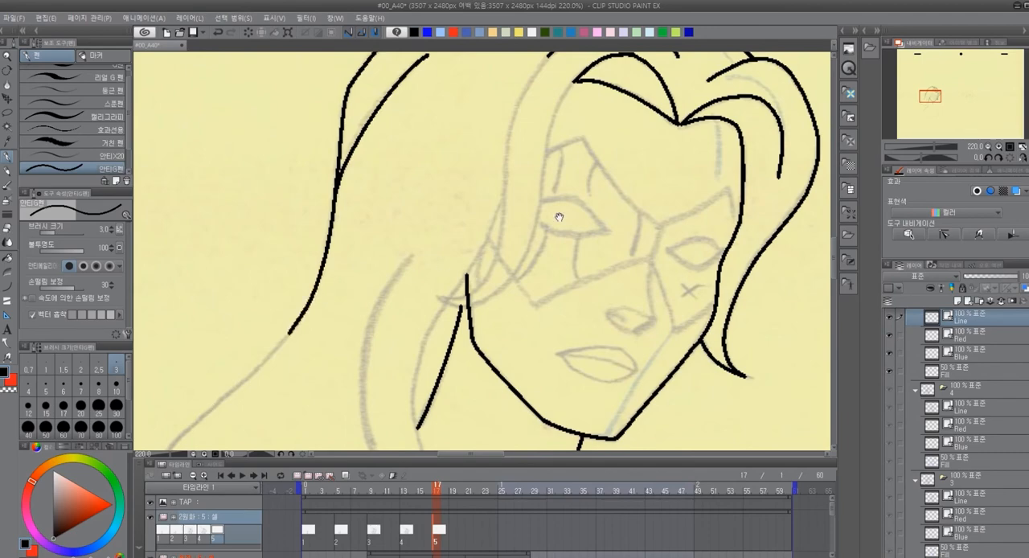
{"action": "left_click_drag", "start_coordinate": [558, 217], "coordinate": [466, 269]}
{"action": "mouse_move", "coordinate": [455, 109]}
{"action": "left_mouse_down"}
{"action": "mouse_move", "coordinate": [420, 178]}
{"action": "mouse_move", "coordinate": [402, 315]}
{"action": "left_mouse_up"}
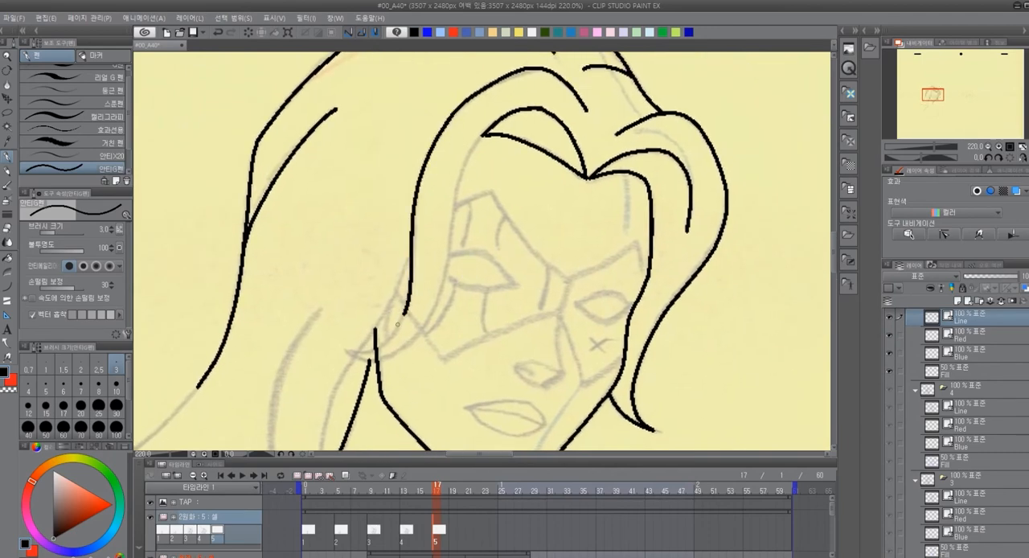
{"action": "left_click_drag", "start_coordinate": [488, 132], "coordinate": [418, 331]}
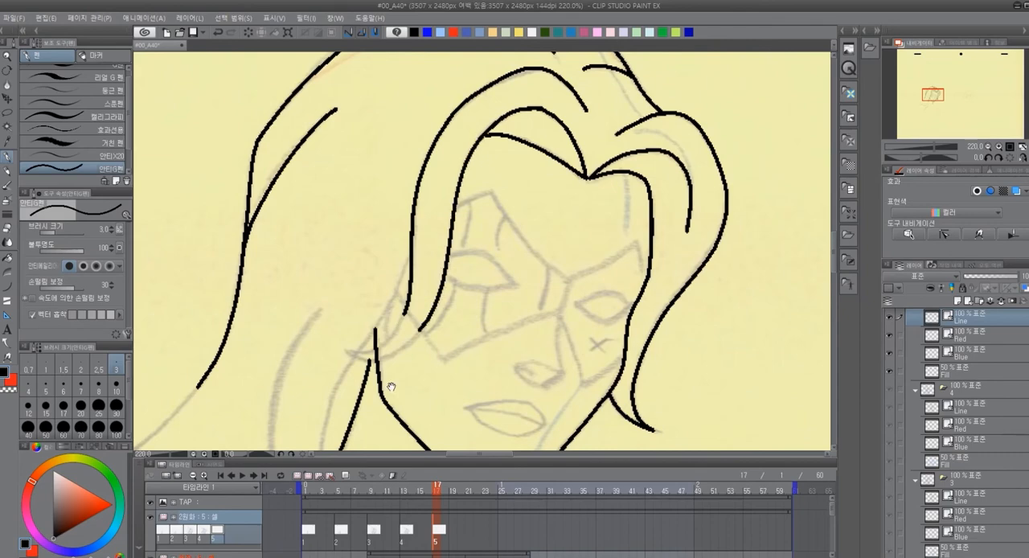
Close the tip of the face-framing lock and erase the cheek line crossing it with the vector eraser
{"action": "left_click_drag", "start_coordinate": [375, 399], "coordinate": [393, 289]}
{"action": "scroll", "coordinate": [463, 185], "scroll_direction": "up", "scroll_amount": 2}
{"action": "mouse_move", "coordinate": [388, 222]}
{"action": "left_mouse_down"}
{"action": "mouse_move", "coordinate": [336, 282]}
{"action": "mouse_move", "coordinate": [280, 294]}
{"action": "mouse_move", "coordinate": [319, 307]}
{"action": "mouse_move", "coordinate": [386, 283]}
{"action": "mouse_move", "coordinate": [418, 246]}
{"action": "left_mouse_up"}
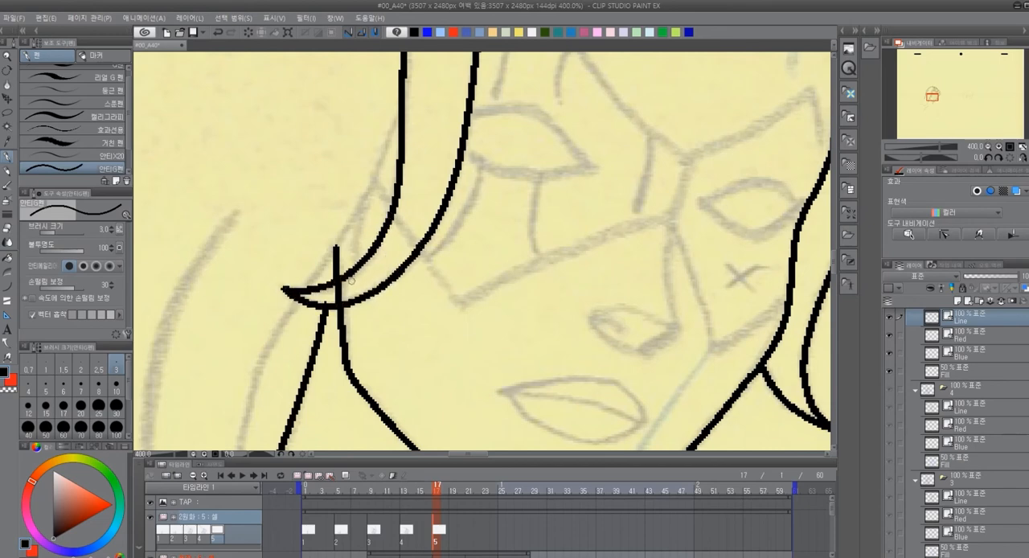
{"action": "key", "text": "e"}
{"action": "left_click", "coordinate": [339, 295]}
{"action": "left_click_drag", "start_coordinate": [439, 267], "coordinate": [470, 253]}
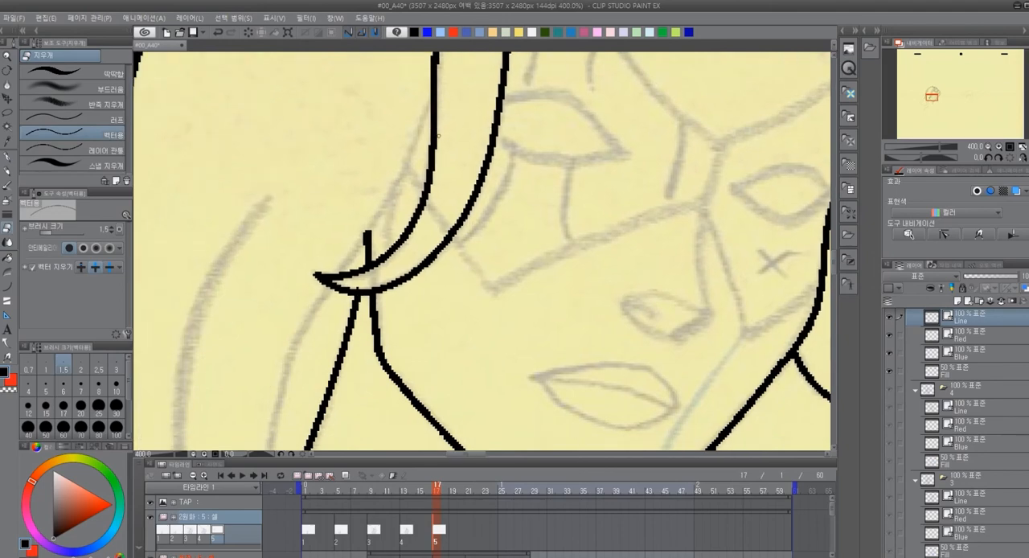
Ink the thin strand behind the face-framing lock and the short mask edge between the strands
{"action": "key", "text": "p"}
{"action": "left_click_drag", "start_coordinate": [428, 115], "coordinate": [339, 273]}
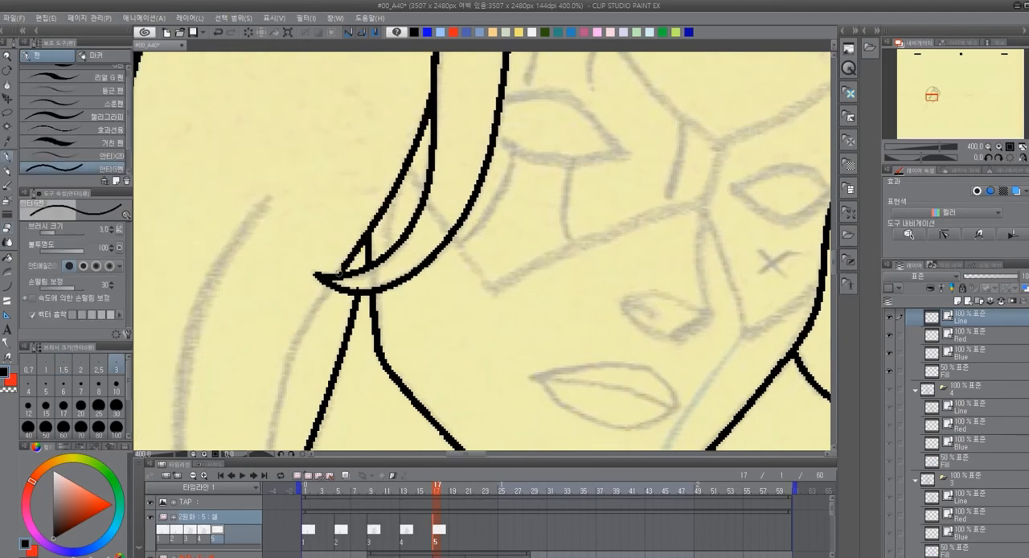
{"action": "left_click_drag", "start_coordinate": [407, 394], "coordinate": [290, 429]}
{"action": "left_click_drag", "start_coordinate": [409, 369], "coordinate": [381, 358]}
{"action": "left_click_drag", "start_coordinate": [261, 193], "coordinate": [278, 218]}
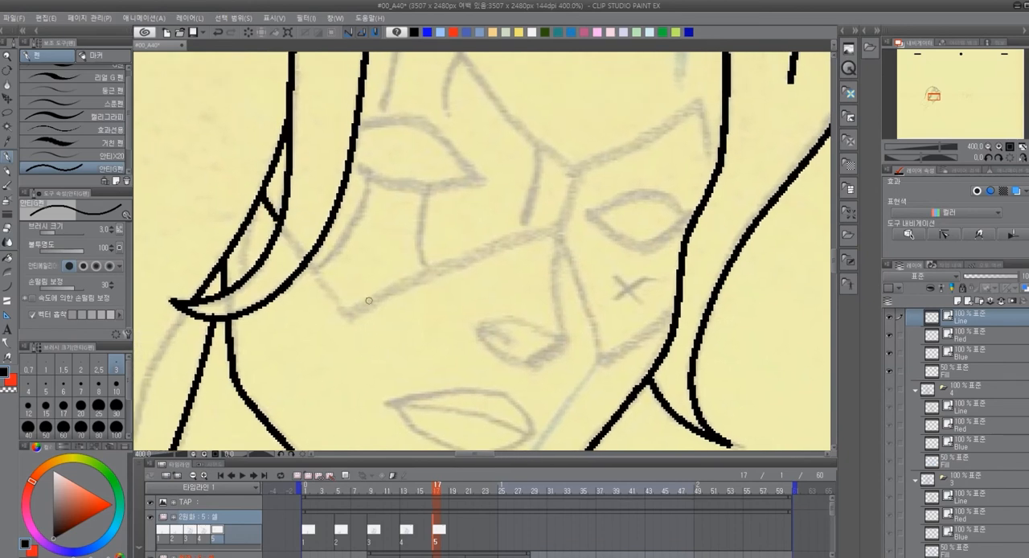
Ink the mask's lower edges across the cheeks and the bridge of the nose in black
{"action": "mouse_move", "coordinate": [306, 261]}
{"action": "left_mouse_down"}
{"action": "mouse_move", "coordinate": [346, 312]}
{"action": "mouse_move", "coordinate": [557, 231]}
{"action": "left_mouse_up"}
{"action": "left_click_drag", "start_coordinate": [586, 296], "coordinate": [458, 152]}
{"action": "mouse_move", "coordinate": [428, 87]}
{"action": "left_mouse_down"}
{"action": "mouse_move", "coordinate": [473, 218]}
{"action": "mouse_move", "coordinate": [427, 288]}
{"action": "mouse_move", "coordinate": [500, 234]}
{"action": "mouse_move", "coordinate": [594, 224]}
{"action": "left_mouse_up"}
{"action": "mouse_move", "coordinate": [498, 82]}
{"action": "left_mouse_down"}
{"action": "mouse_move", "coordinate": [478, 182]}
{"action": "mouse_move", "coordinate": [486, 240]}
{"action": "mouse_move", "coordinate": [591, 254]}
{"action": "left_mouse_up"}
Ink the nostril and underside of the nose, redoing the latter stroke, and outline the lips
{"action": "left_click_drag", "start_coordinate": [510, 255], "coordinate": [560, 289]}
{"action": "left_click_drag", "start_coordinate": [501, 332], "coordinate": [483, 262]}
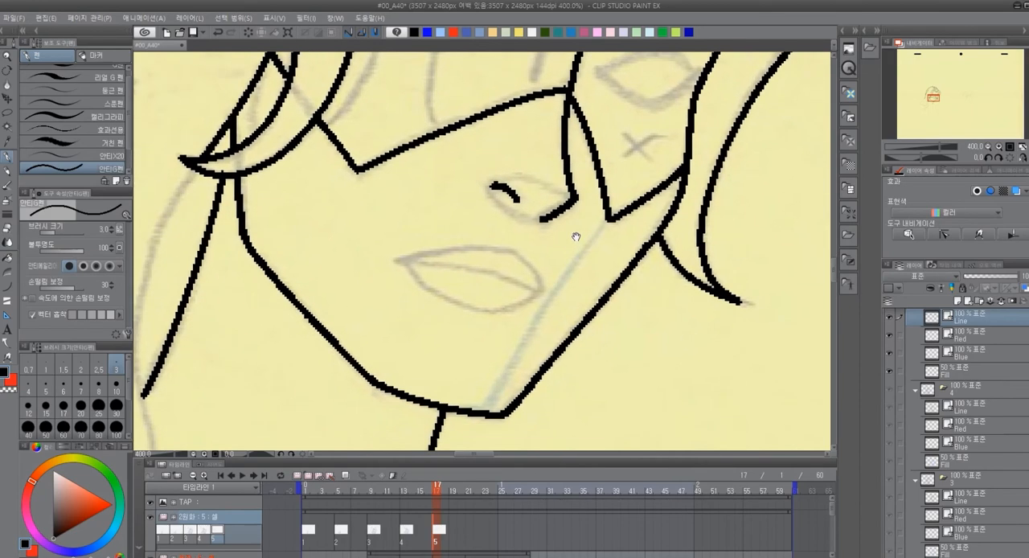
{"action": "key", "text": "ctrl+z"}
{"action": "left_click_drag", "start_coordinate": [576, 196], "coordinate": [540, 222]}
{"action": "mouse_move", "coordinate": [399, 259]}
{"action": "left_mouse_down"}
{"action": "mouse_move", "coordinate": [483, 248]}
{"action": "mouse_move", "coordinate": [543, 282]}
{"action": "mouse_move", "coordinate": [546, 296]}
{"action": "left_mouse_up"}
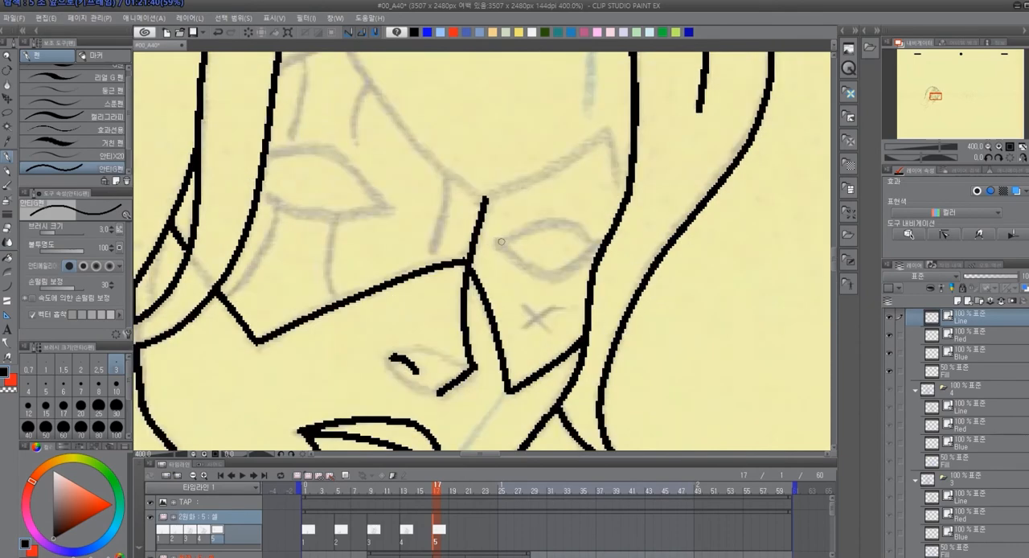
Ink both eye openings, the mask's upper edge and the short lines inside the mask in black
{"action": "left_click_drag", "start_coordinate": [500, 242], "coordinate": [555, 221]}
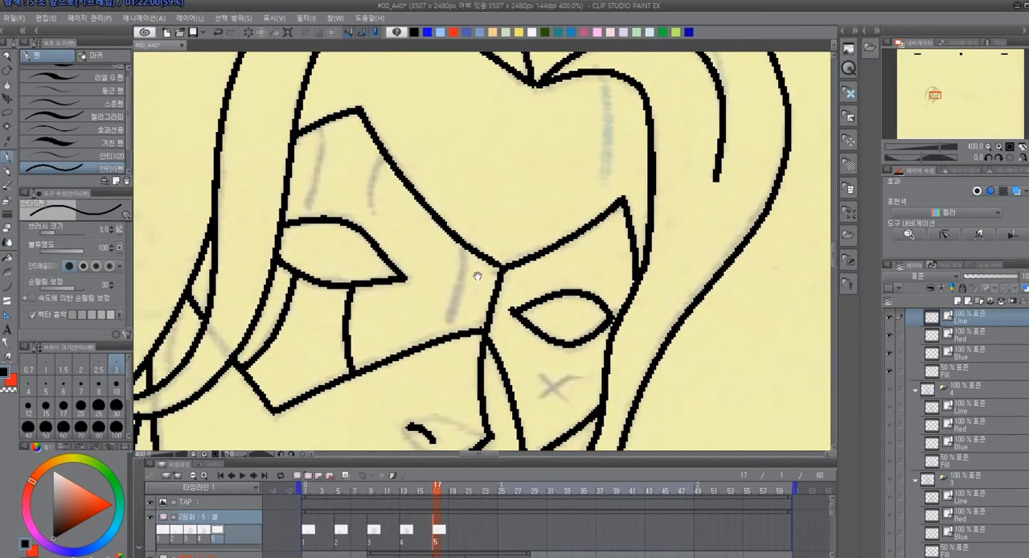
{"action": "left_click_drag", "start_coordinate": [466, 245], "coordinate": [445, 338]}
{"action": "left_click_drag", "start_coordinate": [383, 155], "coordinate": [372, 217]}
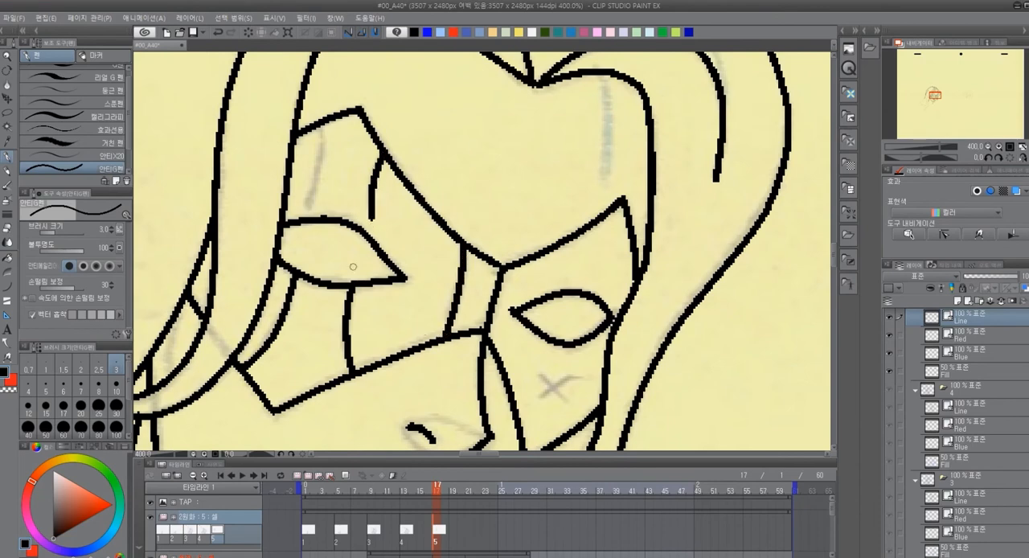
Erase the short black shading lines around the larger eye inside the mask with the vector eraser
{"action": "left_click_drag", "start_coordinate": [722, 194], "coordinate": [730, 171]}
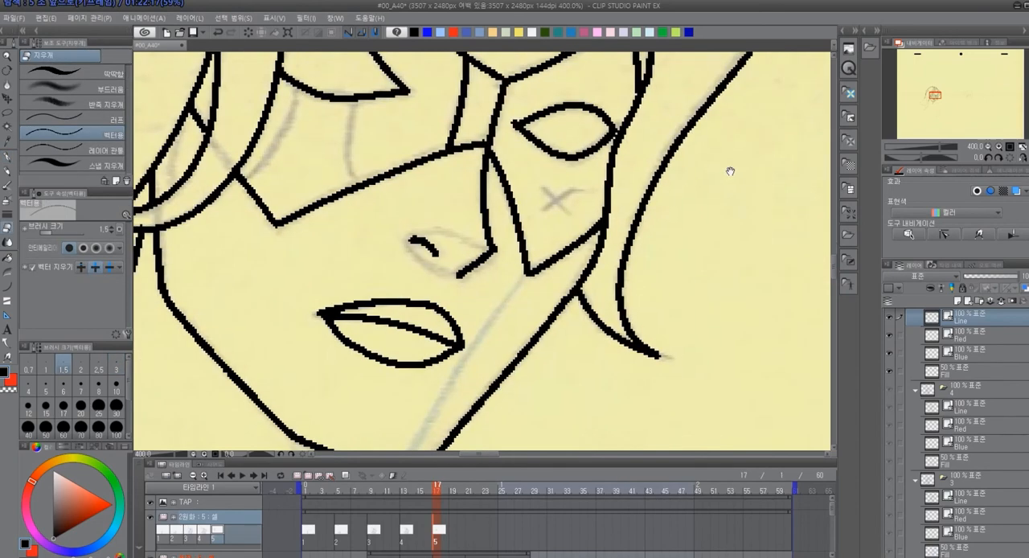
{"action": "left_click_drag", "start_coordinate": [596, 408], "coordinate": [798, 140]}
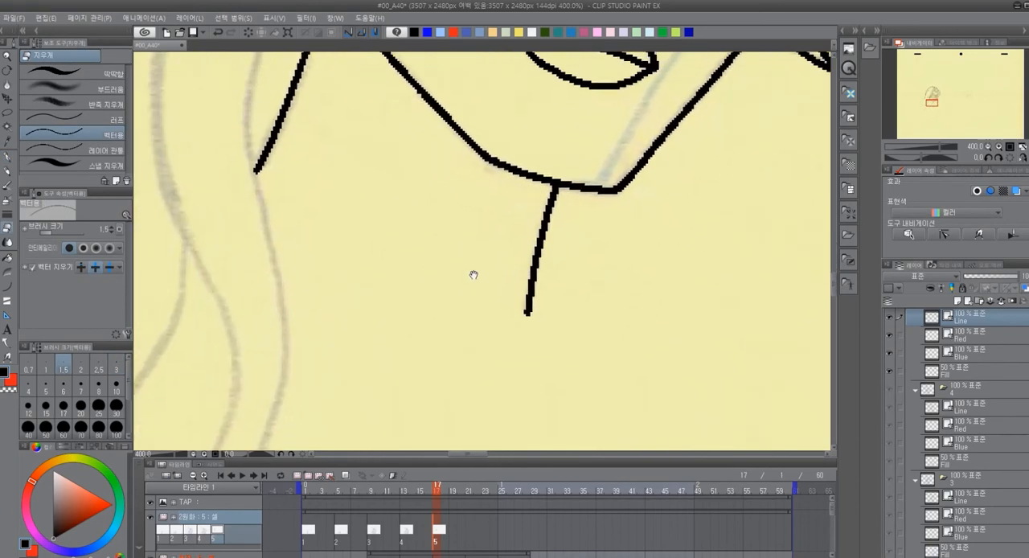
{"action": "left_click_drag", "start_coordinate": [448, 271], "coordinate": [507, 306]}
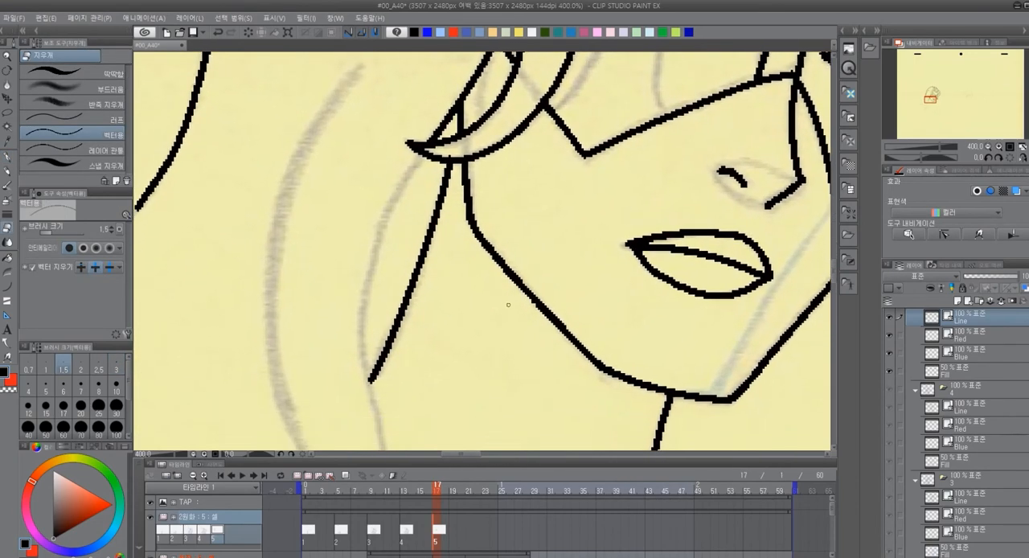
Ink the long lower hair strands beside the neck and the chest contour lines in black with the pen
{"action": "scroll", "coordinate": [508, 305], "scroll_direction": "down", "scroll_amount": 2}
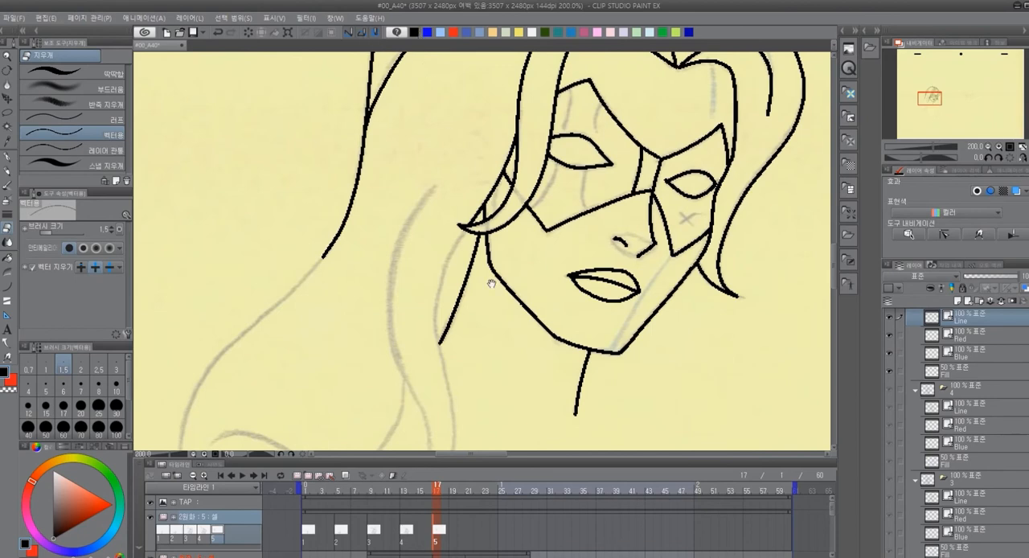
{"action": "left_click_drag", "start_coordinate": [490, 283], "coordinate": [423, 227]}
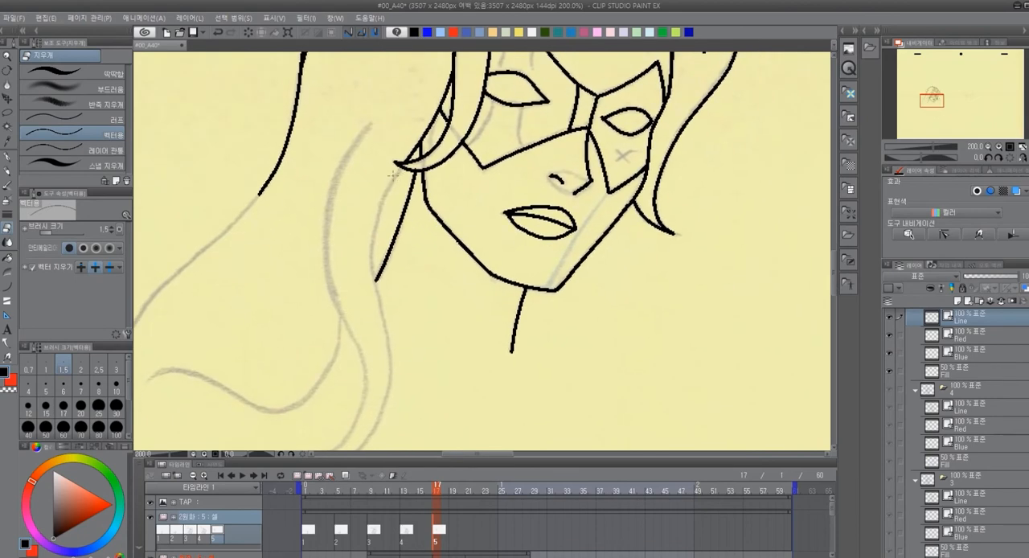
{"action": "key", "text": "p"}
{"action": "mouse_move", "coordinate": [390, 187]}
{"action": "left_mouse_down"}
{"action": "mouse_move", "coordinate": [374, 242]}
{"action": "mouse_move", "coordinate": [392, 384]}
{"action": "mouse_move", "coordinate": [378, 423]}
{"action": "left_mouse_up"}
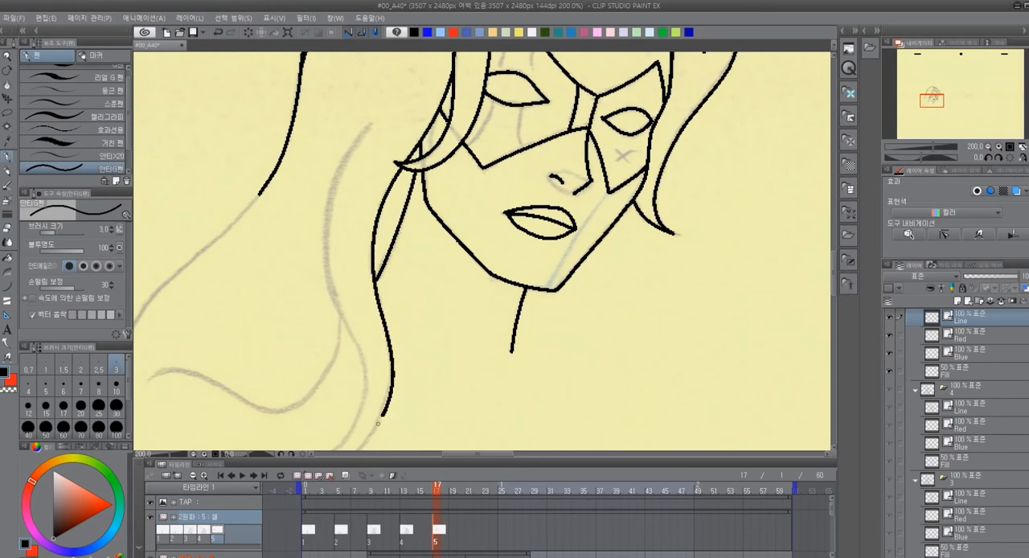
{"action": "mouse_move", "coordinate": [369, 124]}
{"action": "left_mouse_down"}
{"action": "mouse_move", "coordinate": [325, 230]}
{"action": "mouse_move", "coordinate": [327, 286]}
{"action": "mouse_move", "coordinate": [364, 362]}
{"action": "mouse_move", "coordinate": [366, 407]}
{"action": "left_mouse_up"}
{"action": "left_click_drag", "start_coordinate": [452, 346], "coordinate": [468, 252]}
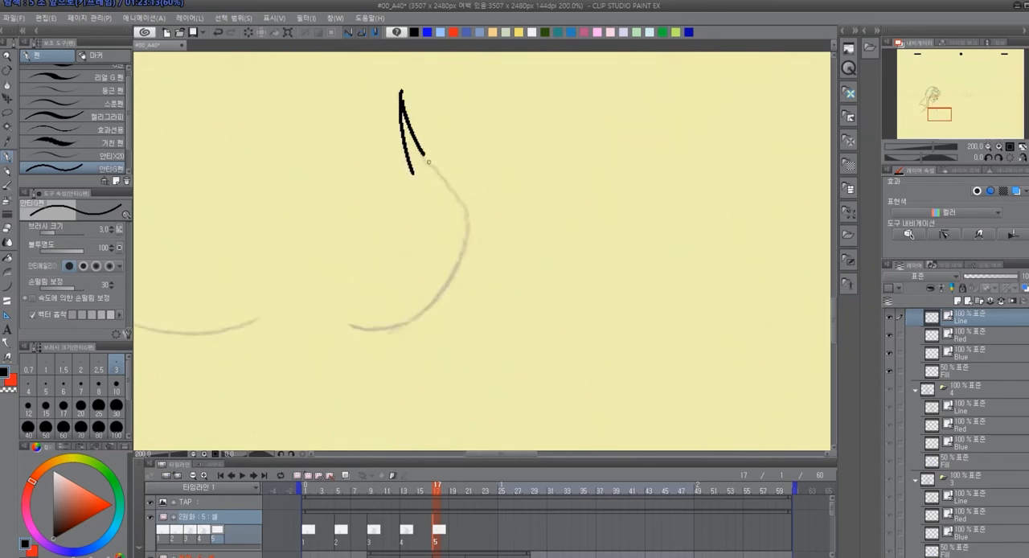
{"action": "left_click_drag", "start_coordinate": [424, 159], "coordinate": [461, 199]}
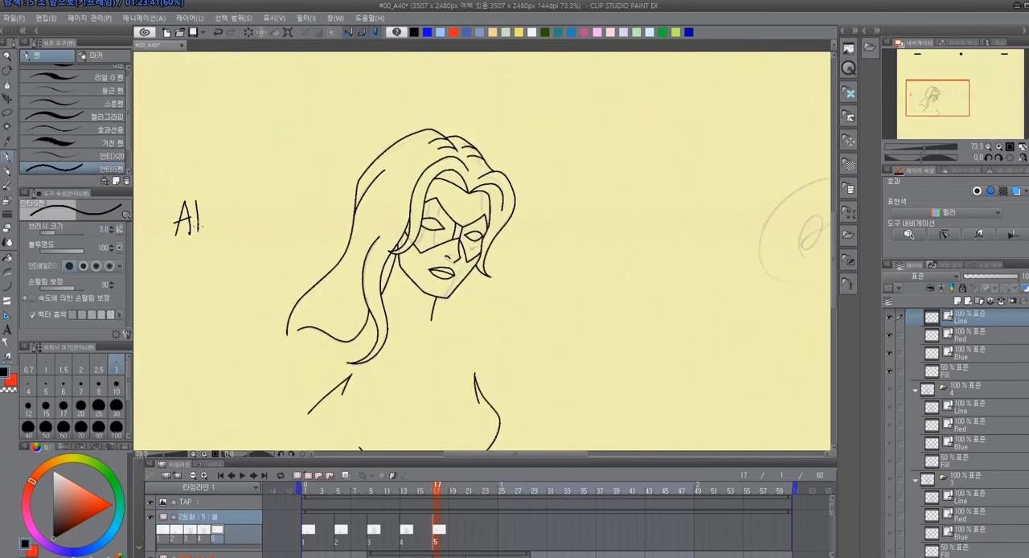
{"action": "mouse_move", "coordinate": [202, 233]}
{"action": "left_mouse_down"}
{"action": "mouse_move", "coordinate": [201, 195]}
{"action": "mouse_move", "coordinate": [209, 231]}
{"action": "left_mouse_up"}
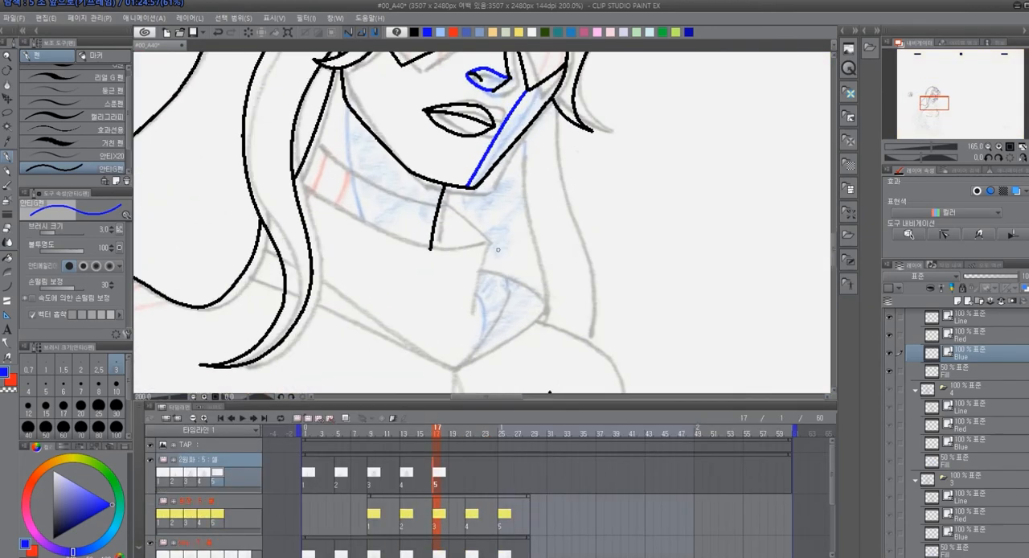
Ink the outer edge of the open collar flap down to its point in black on the Line layer
{"action": "scroll", "coordinate": [509, 254], "scroll_direction": "up", "scroll_amount": 1}
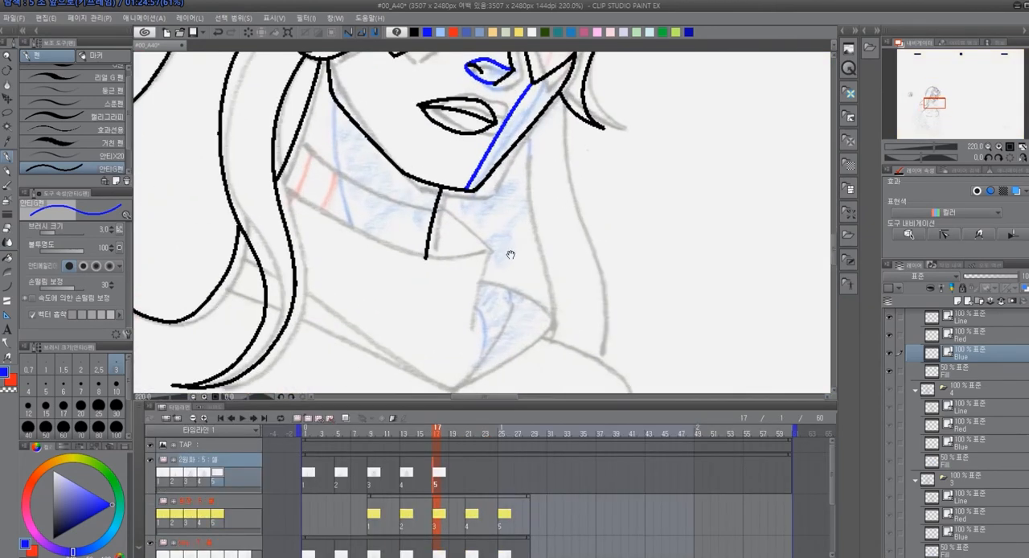
{"action": "mouse_move", "coordinate": [656, 234]}
{"action": "left_mouse_down"}
{"action": "mouse_move", "coordinate": [602, 321]}
{"action": "mouse_move", "coordinate": [659, 244]}
{"action": "left_mouse_up"}
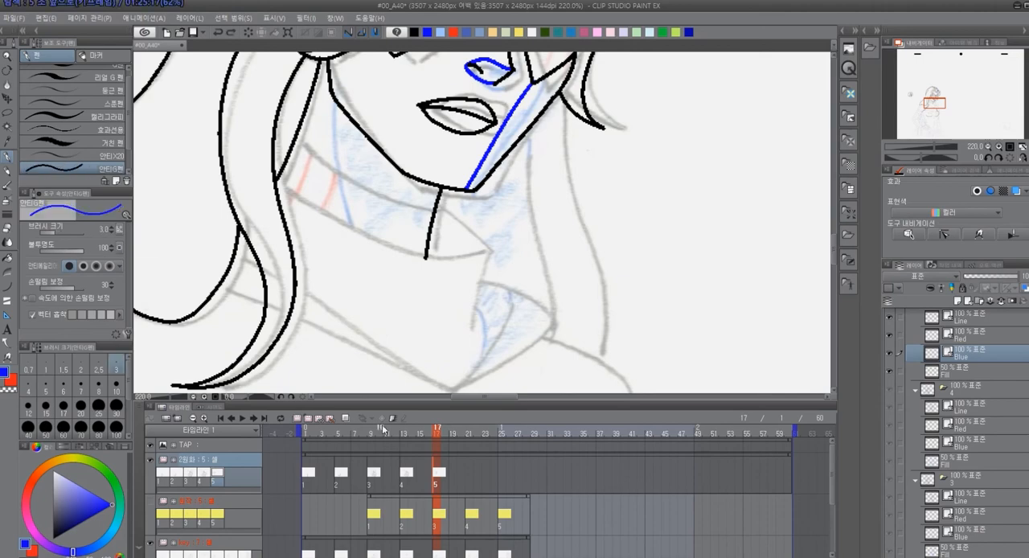
{"action": "mouse_move", "coordinate": [553, 309]}
{"action": "left_mouse_down"}
{"action": "mouse_move", "coordinate": [544, 278]}
{"action": "mouse_move", "coordinate": [552, 272]}
{"action": "left_mouse_up"}
{"action": "scroll", "coordinate": [544, 279], "scroll_direction": "up", "scroll_amount": 1}
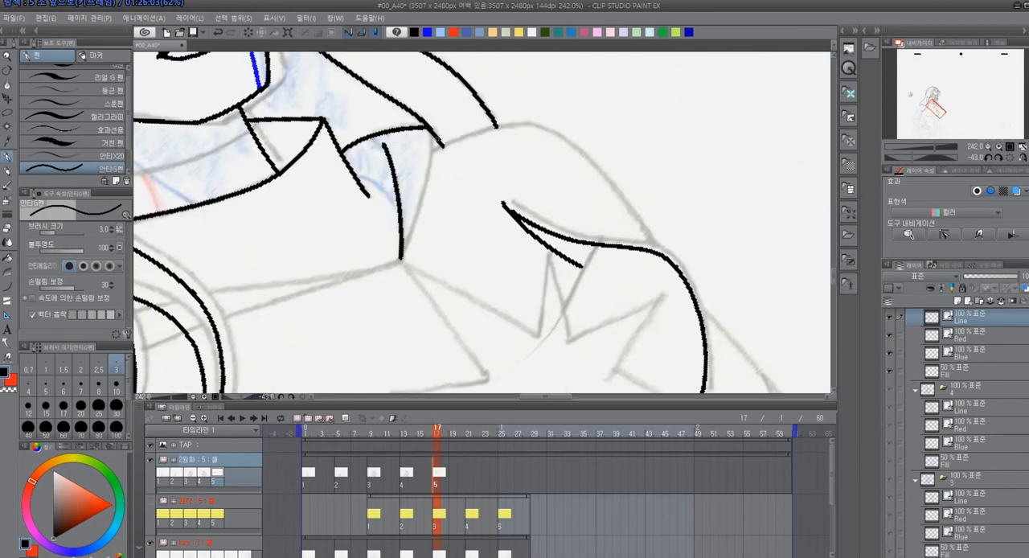
{"action": "left_click_drag", "start_coordinate": [431, 158], "coordinate": [401, 260]}
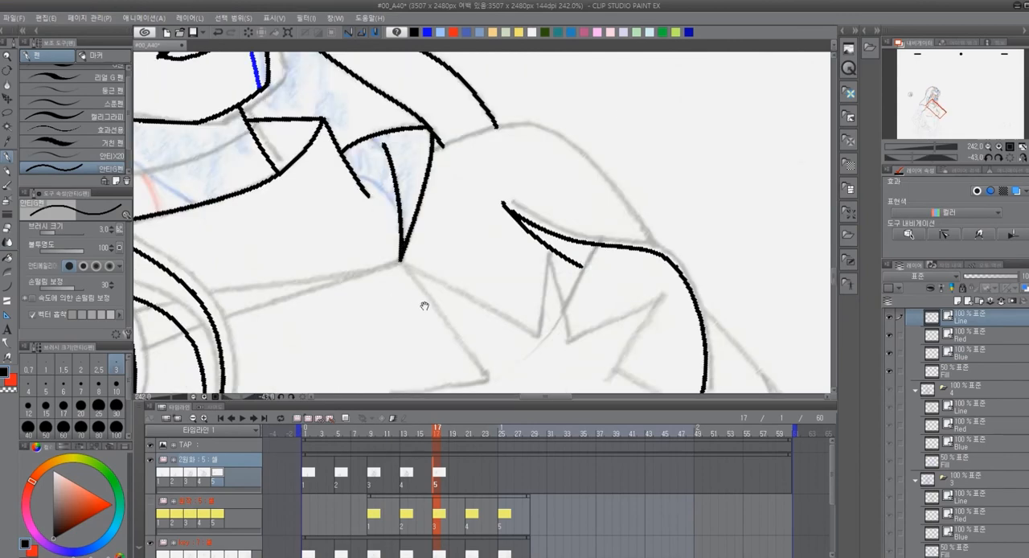
Ink the two converging seam lines from the collar point across the hair strands, redoing the lower one
{"action": "left_click_drag", "start_coordinate": [425, 306], "coordinate": [648, 236]}
{"action": "mouse_move", "coordinate": [322, 257]}
{"action": "left_mouse_down"}
{"action": "mouse_move", "coordinate": [410, 228]}
{"action": "mouse_move", "coordinate": [645, 183]}
{"action": "left_mouse_up"}
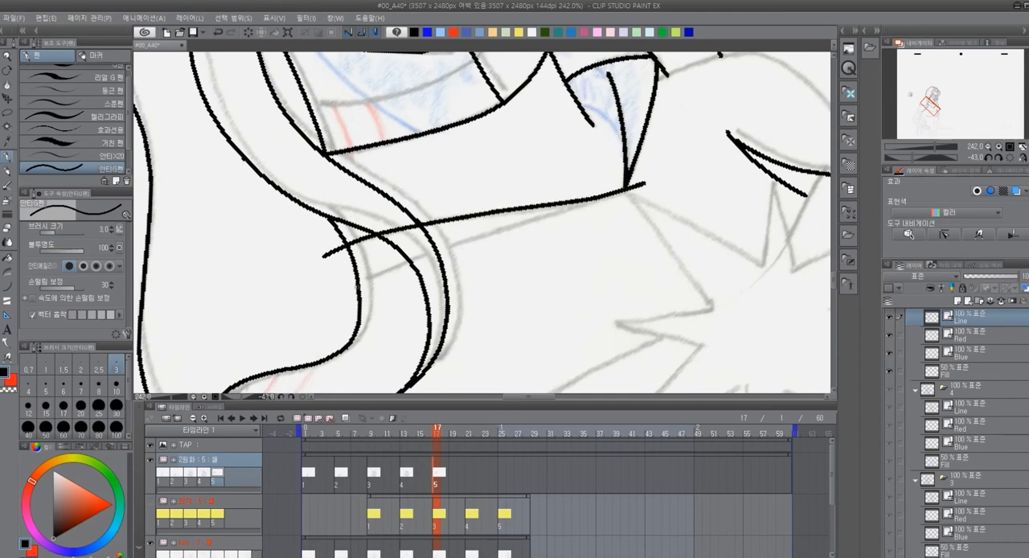
{"action": "left_click_drag", "start_coordinate": [332, 299], "coordinate": [513, 226]}
{"action": "key", "text": "ctrl+z"}
{"action": "left_click_drag", "start_coordinate": [330, 297], "coordinate": [653, 178]}
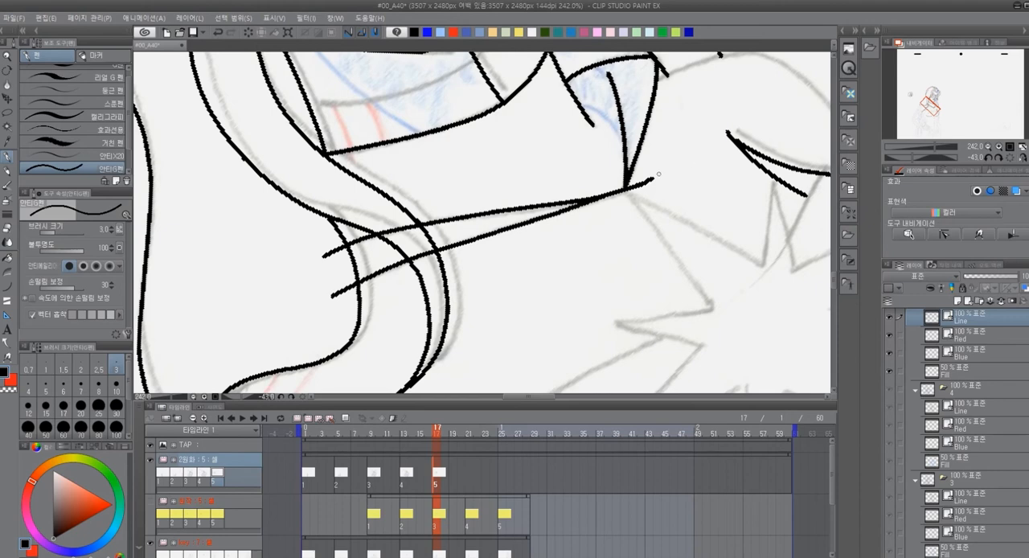
Trim the seam lines' overshooting ends and the parts crossing the hair strand with the vector eraser
{"action": "key", "text": "e"}
{"action": "left_click", "coordinate": [639, 185]}
{"action": "left_click", "coordinate": [329, 255]}
{"action": "left_click", "coordinate": [337, 293]}
{"action": "left_click", "coordinate": [399, 230]}
{"action": "left_click", "coordinate": [423, 255]}
Ink the chest star's tall upper spike and the small spike beside it, redoing misplaced strokes
{"action": "left_click_drag", "start_coordinate": [671, 228], "coordinate": [548, 234]}
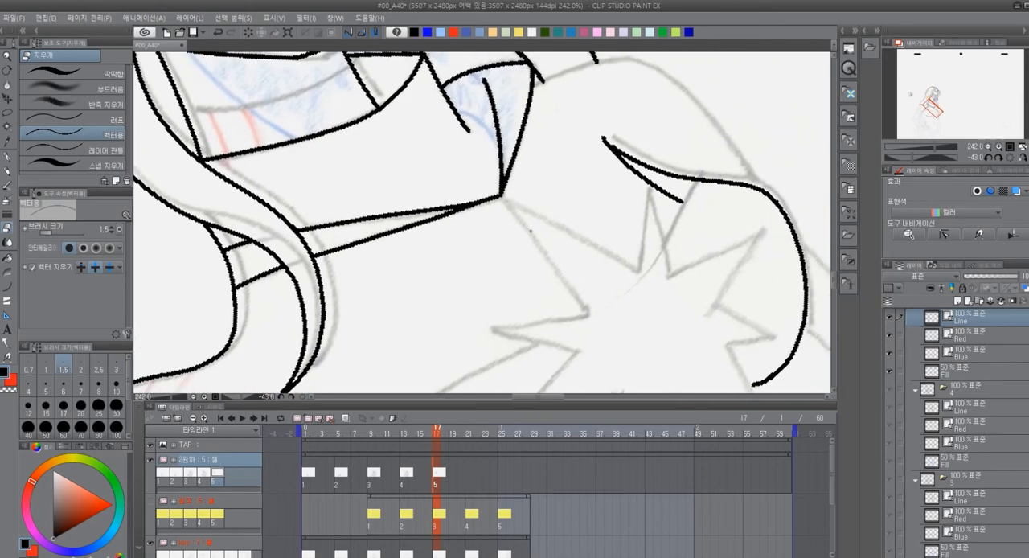
{"action": "mouse_move", "coordinate": [589, 272]}
{"action": "left_mouse_down"}
{"action": "mouse_move", "coordinate": [536, 279]}
{"action": "mouse_move", "coordinate": [448, 228]}
{"action": "mouse_move", "coordinate": [503, 187]}
{"action": "mouse_move", "coordinate": [551, 271]}
{"action": "mouse_move", "coordinate": [555, 257]}
{"action": "mouse_move", "coordinate": [502, 276]}
{"action": "left_mouse_up"}
{"action": "key", "text": "p"}
{"action": "left_click_drag", "start_coordinate": [451, 119], "coordinate": [424, 256]}
{"action": "left_click_drag", "start_coordinate": [451, 114], "coordinate": [488, 267]}
{"action": "key", "text": "ctrl+z"}
{"action": "left_click_drag", "start_coordinate": [577, 291], "coordinate": [480, 268]}
{"action": "key", "text": "ctrl+z"}
{"action": "left_click_drag", "start_coordinate": [353, 89], "coordinate": [393, 242]}
{"action": "key", "text": "ctrl+z"}
{"action": "mouse_move", "coordinate": [354, 87]}
{"action": "left_mouse_down"}
{"action": "mouse_move", "coordinate": [395, 241]}
{"action": "mouse_move", "coordinate": [358, 160]}
{"action": "mouse_move", "coordinate": [421, 111]}
{"action": "left_mouse_up"}
{"action": "key", "text": "ctrl+z"}
{"action": "left_click_drag", "start_coordinate": [357, 162], "coordinate": [423, 110]}
{"action": "left_click_drag", "start_coordinate": [423, 112], "coordinate": [378, 186]}
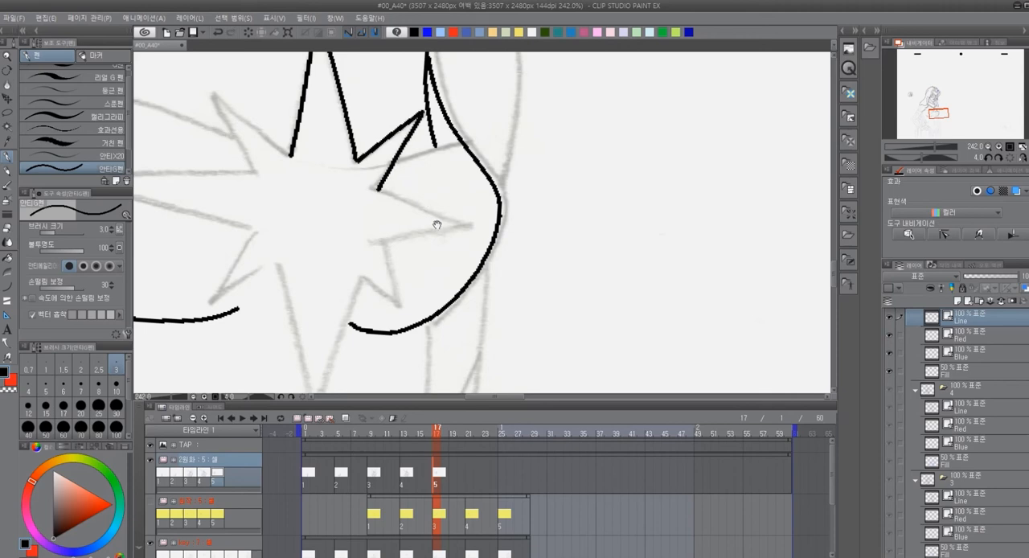
Ink the short seam from the star's small upper-right spike to the breast contour
{"action": "mouse_move", "coordinate": [436, 223]}
{"action": "left_mouse_down"}
{"action": "mouse_move", "coordinate": [563, 234]}
{"action": "mouse_move", "coordinate": [537, 246]}
{"action": "left_mouse_up"}
{"action": "key", "text": "ctrl+z"}
{"action": "left_click_drag", "start_coordinate": [526, 133], "coordinate": [474, 213]}
{"action": "mouse_move", "coordinate": [628, 246]}
{"action": "left_mouse_down"}
{"action": "mouse_move", "coordinate": [689, 268]}
{"action": "mouse_move", "coordinate": [663, 271]}
{"action": "left_mouse_up"}
{"action": "mouse_move", "coordinate": [522, 211]}
{"action": "left_mouse_down"}
{"action": "mouse_move", "coordinate": [595, 190]}
{"action": "mouse_move", "coordinate": [494, 216]}
{"action": "left_mouse_up"}
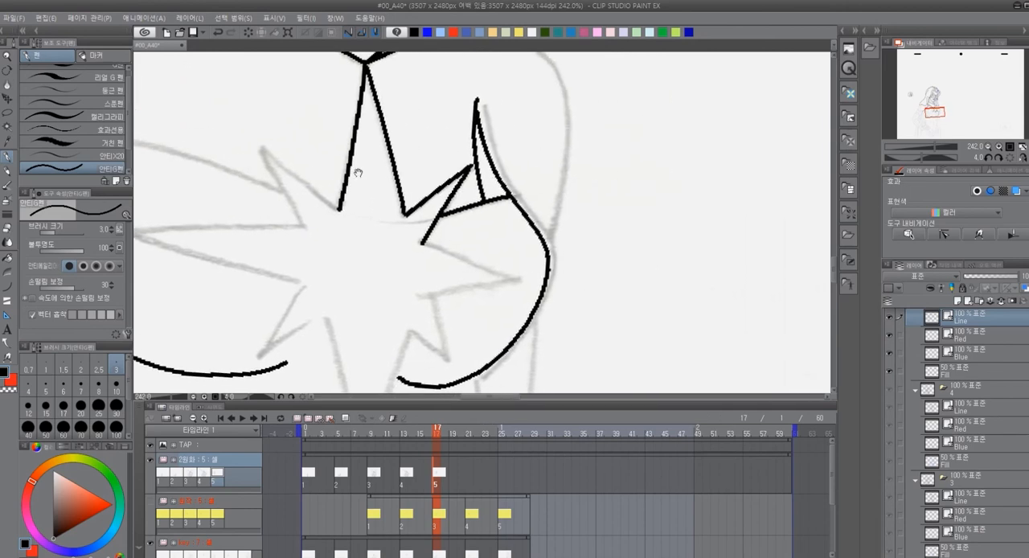
Ink the left half of the chest star, including its long side spike and the small spikes around it
{"action": "mouse_move", "coordinate": [259, 148]}
{"action": "left_mouse_down"}
{"action": "mouse_move", "coordinate": [338, 210]}
{"action": "mouse_move", "coordinate": [283, 190]}
{"action": "mouse_move", "coordinate": [306, 227]}
{"action": "left_mouse_up"}
{"action": "left_click_drag", "start_coordinate": [528, 274], "coordinate": [751, 235]}
{"action": "mouse_move", "coordinate": [354, 190]}
{"action": "left_mouse_down"}
{"action": "mouse_move", "coordinate": [491, 186]}
{"action": "mouse_move", "coordinate": [477, 129]}
{"action": "left_mouse_up"}
{"action": "mouse_move", "coordinate": [342, 135]}
{"action": "left_mouse_down"}
{"action": "mouse_move", "coordinate": [520, 184]}
{"action": "mouse_move", "coordinate": [416, 160]}
{"action": "mouse_move", "coordinate": [370, 235]}
{"action": "mouse_move", "coordinate": [436, 192]}
{"action": "left_mouse_up"}
{"action": "left_click_drag", "start_coordinate": [505, 239], "coordinate": [401, 230]}
{"action": "key", "text": "ctrl+z"}
{"action": "mouse_move", "coordinate": [266, 228]}
{"action": "left_mouse_down"}
{"action": "mouse_move", "coordinate": [322, 193]}
{"action": "mouse_move", "coordinate": [340, 193]}
{"action": "mouse_move", "coordinate": [372, 339]}
{"action": "left_mouse_up"}
{"action": "left_click_drag", "start_coordinate": [415, 204], "coordinate": [371, 338]}
{"action": "left_click_drag", "start_coordinate": [468, 314], "coordinate": [315, 359]}
Ink the remaining lower and right-hand edges of the chest star, redoing misplaced strokes
{"action": "left_click_drag", "start_coordinate": [265, 246], "coordinate": [303, 274]}
{"action": "key", "text": "ctrl+z"}
{"action": "left_click_drag", "start_coordinate": [283, 214], "coordinate": [302, 277]}
{"action": "mouse_move", "coordinate": [330, 222]}
{"action": "left_mouse_down"}
{"action": "mouse_move", "coordinate": [427, 263]}
{"action": "mouse_move", "coordinate": [484, 255]}
{"action": "mouse_move", "coordinate": [449, 286]}
{"action": "mouse_move", "coordinate": [455, 308]}
{"action": "left_mouse_up"}
{"action": "key", "text": "ctrl+z"}
{"action": "key", "text": "ctrl+z"}
{"action": "left_click_drag", "start_coordinate": [439, 244], "coordinate": [458, 309]}
{"action": "key", "text": "ctrl+z"}
{"action": "left_click_drag", "start_coordinate": [440, 246], "coordinate": [456, 310]}
{"action": "left_click_drag", "start_coordinate": [429, 246], "coordinate": [523, 226]}
{"action": "key", "text": "ctrl+z"}
{"action": "left_click_drag", "start_coordinate": [433, 196], "coordinate": [527, 226]}
Ink the far shoulder and upper arm outline from the collar to the breast contour, redoing its lower part
{"action": "left_click_drag", "start_coordinate": [614, 337], "coordinate": [593, 379]}
{"action": "left_click_drag", "start_coordinate": [620, 167], "coordinate": [478, 248]}
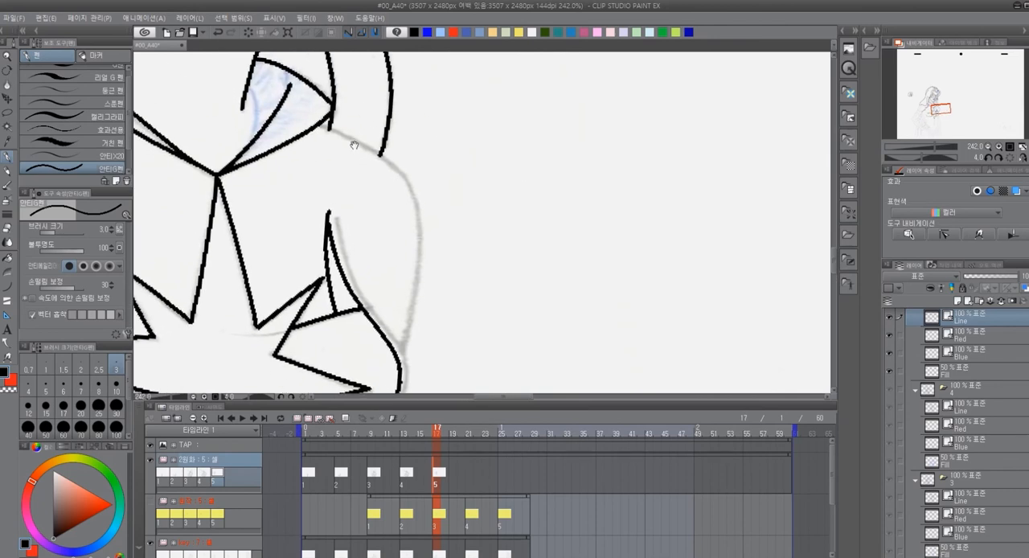
{"action": "mouse_move", "coordinate": [340, 132]}
{"action": "left_mouse_down"}
{"action": "mouse_move", "coordinate": [406, 182]}
{"action": "mouse_move", "coordinate": [416, 212]}
{"action": "mouse_move", "coordinate": [480, 169]}
{"action": "mouse_move", "coordinate": [447, 207]}
{"action": "mouse_move", "coordinate": [426, 325]}
{"action": "left_mouse_up"}
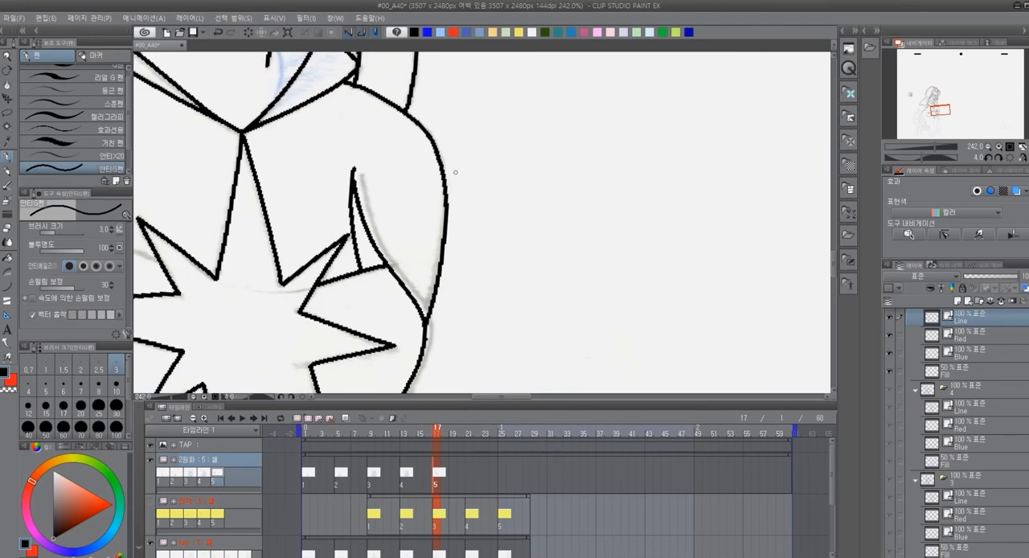
{"action": "key", "text": "ctrl+z"}
{"action": "mouse_move", "coordinate": [435, 149]}
{"action": "left_mouse_down"}
{"action": "mouse_move", "coordinate": [441, 249]}
{"action": "mouse_move", "coordinate": [426, 313]}
{"action": "left_mouse_up"}
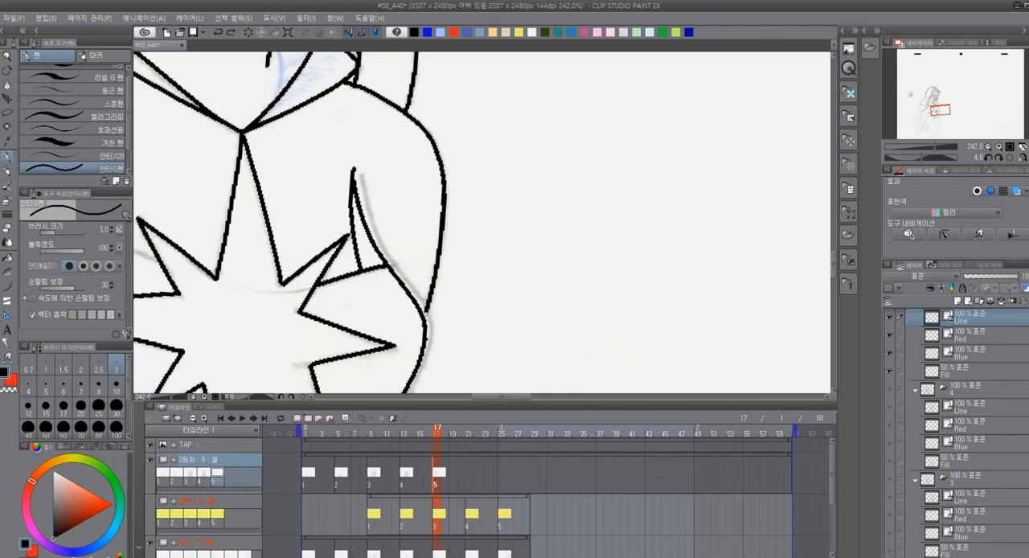
Ink the belly line and the narrow navel outline below the star's lower spike
{"action": "left_click_drag", "start_coordinate": [489, 323], "coordinate": [473, 55]}
{"action": "left_click_drag", "start_coordinate": [417, 257], "coordinate": [700, 123]}
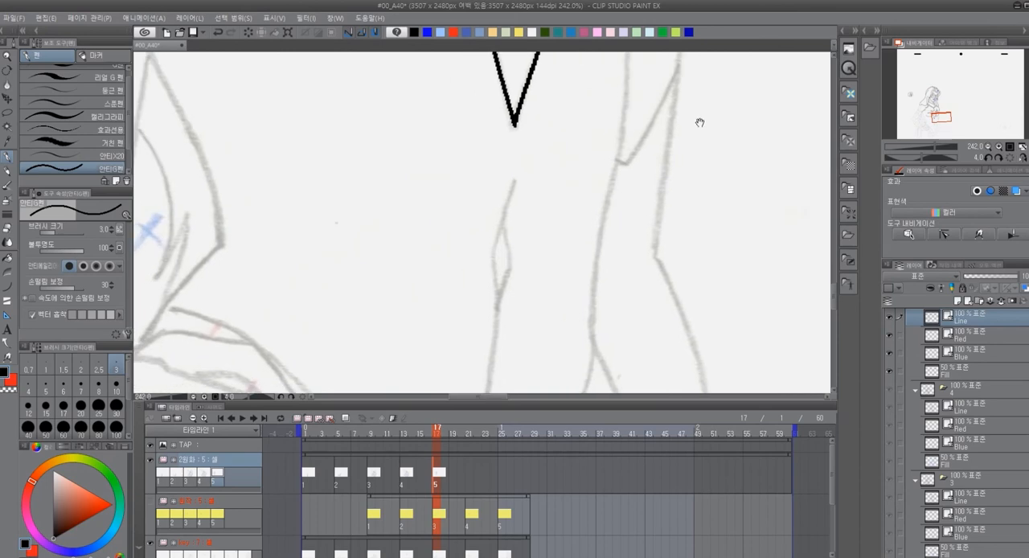
{"action": "mouse_move", "coordinate": [516, 183]}
{"action": "left_mouse_down"}
{"action": "mouse_move", "coordinate": [495, 259]}
{"action": "mouse_move", "coordinate": [494, 317]}
{"action": "left_mouse_up"}
{"action": "mouse_move", "coordinate": [503, 215]}
{"action": "left_mouse_down"}
{"action": "mouse_move", "coordinate": [509, 263]}
{"action": "mouse_move", "coordinate": [497, 314]}
{"action": "left_mouse_up"}
Ink the two long contour lines below the far breast and the diagonal crease between them
{"action": "mouse_move", "coordinate": [653, 233]}
{"action": "left_mouse_down"}
{"action": "mouse_move", "coordinate": [459, 357]}
{"action": "mouse_move", "coordinate": [463, 348]}
{"action": "left_mouse_up"}
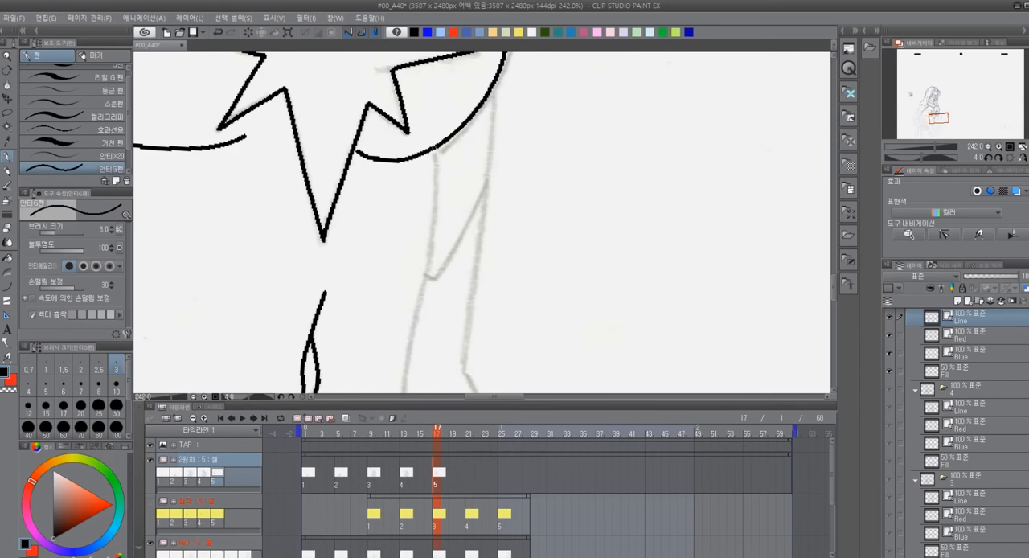
{"action": "left_click_drag", "start_coordinate": [435, 158], "coordinate": [404, 382]}
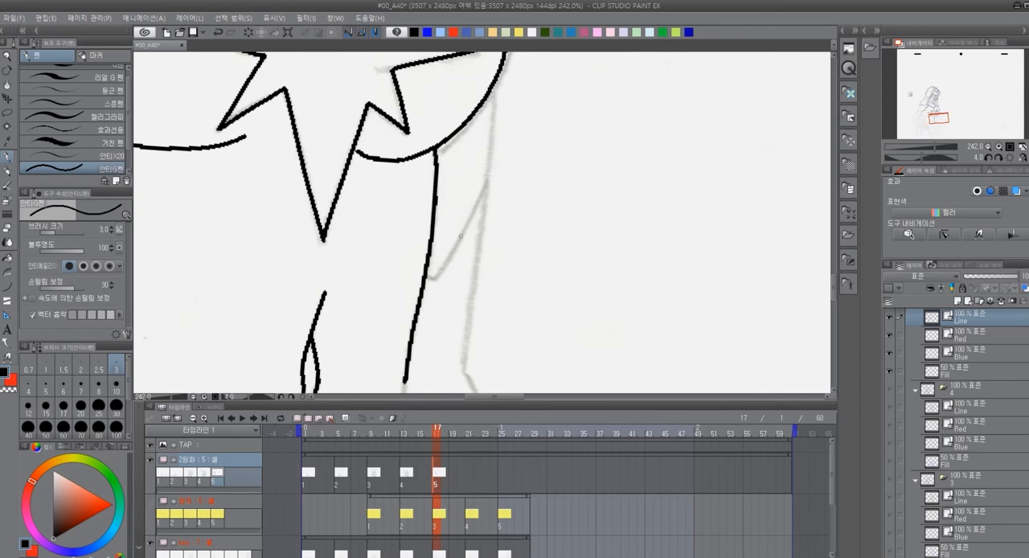
{"action": "left_click_drag", "start_coordinate": [497, 83], "coordinate": [465, 374]}
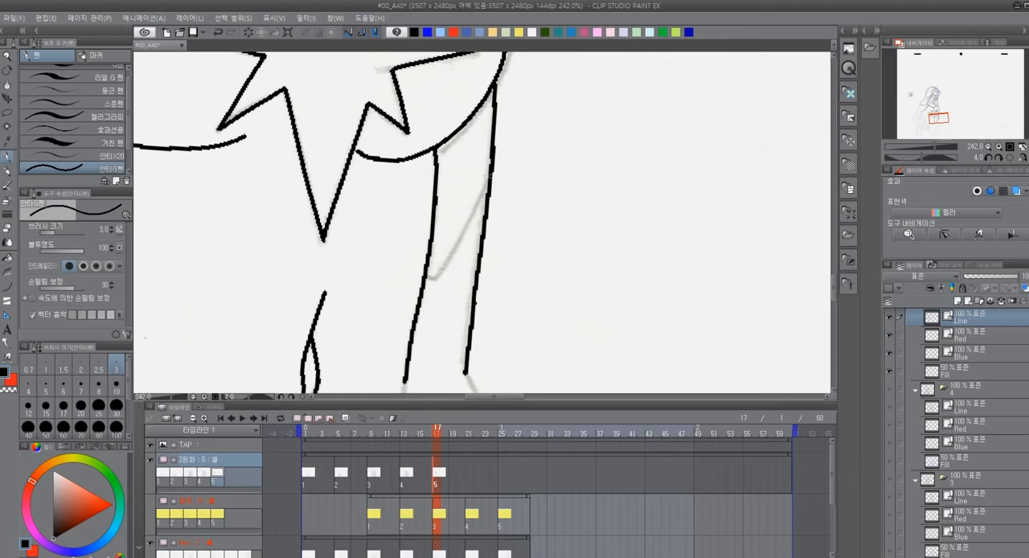
{"action": "left_click_drag", "start_coordinate": [491, 166], "coordinate": [435, 278]}
Ink the near shoulder's outer curve and the underside of the bent arm in black
{"action": "left_click_drag", "start_coordinate": [187, 320], "coordinate": [525, 242]}
{"action": "left_click_drag", "start_coordinate": [451, 223], "coordinate": [525, 336]}
{"action": "scroll", "coordinate": [505, 262], "scroll_direction": "down", "scroll_amount": 5}
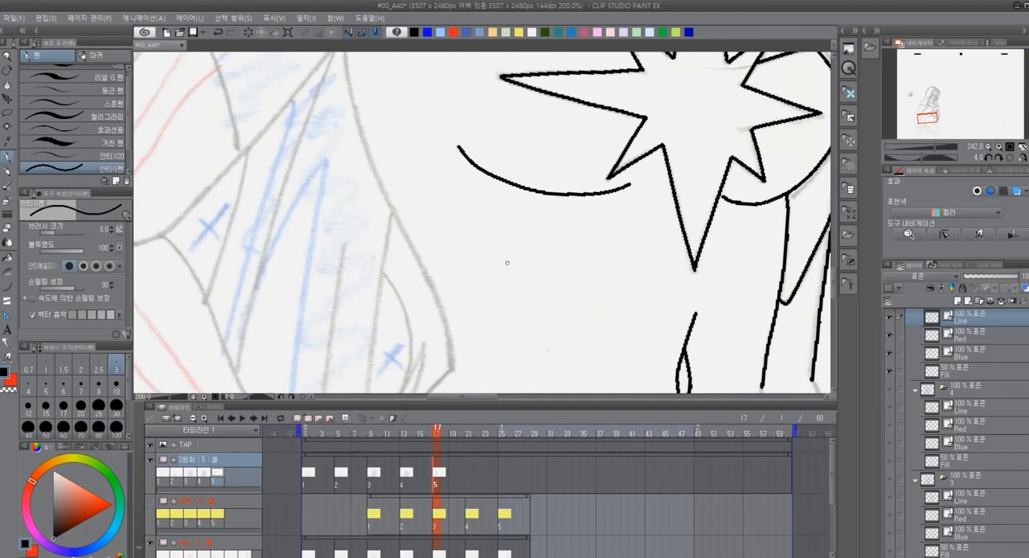
{"action": "mouse_move", "coordinate": [505, 261]}
{"action": "left_mouse_down"}
{"action": "mouse_move", "coordinate": [449, 305]}
{"action": "mouse_move", "coordinate": [457, 315]}
{"action": "left_mouse_up"}
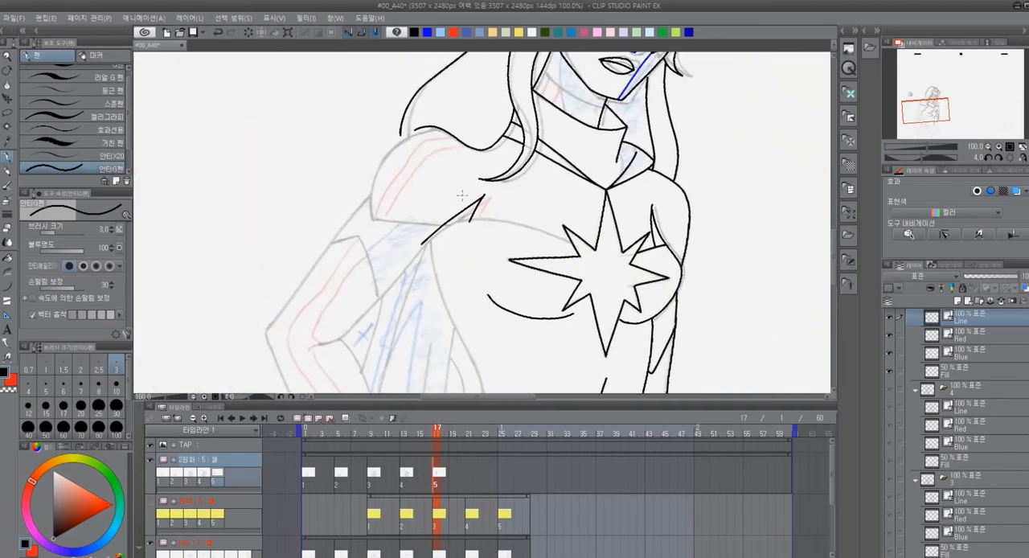
{"action": "scroll", "coordinate": [458, 315], "scroll_direction": "down", "scroll_amount": 1}
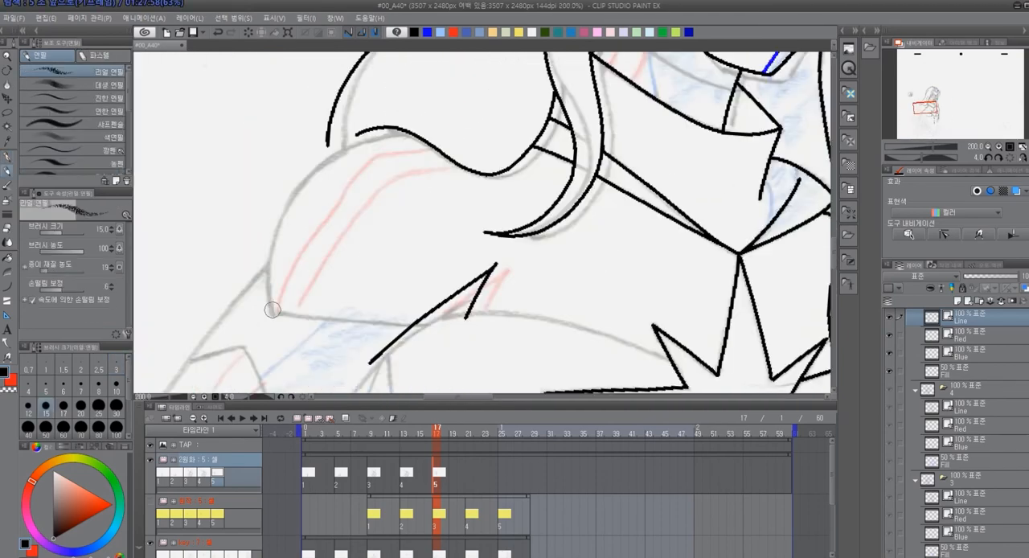
{"action": "mouse_move", "coordinate": [274, 312]}
{"action": "left_mouse_down"}
{"action": "mouse_move", "coordinate": [305, 183]}
{"action": "mouse_move", "coordinate": [355, 140]}
{"action": "left_mouse_up"}
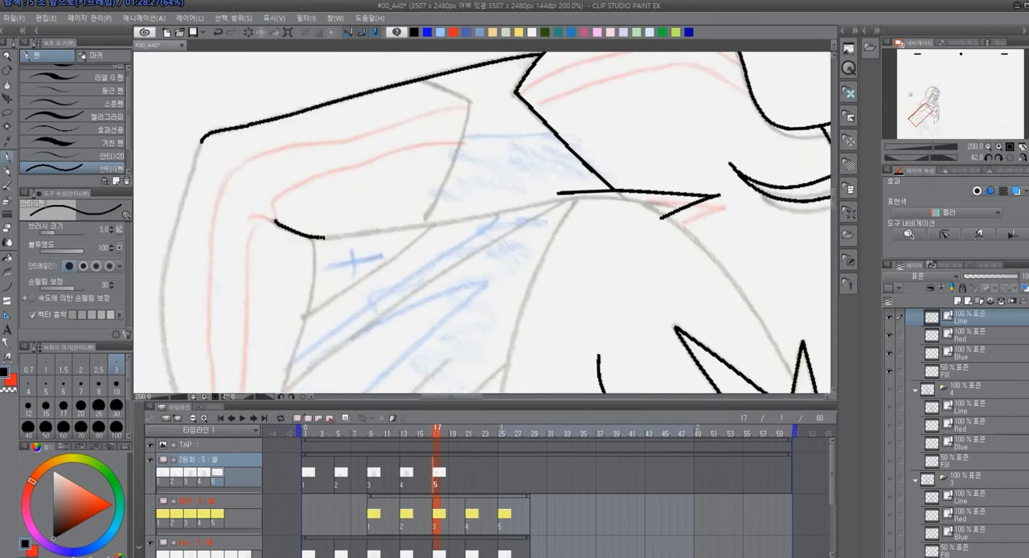
{"action": "left_click_drag", "start_coordinate": [321, 238], "coordinate": [579, 196]}
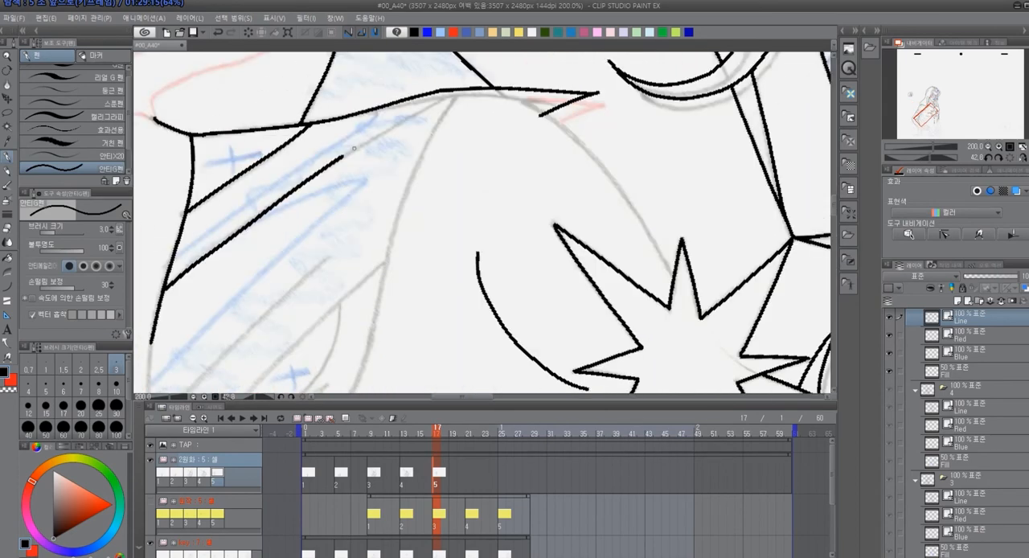
Ink the finger outlines of the hand resting on the hip
{"action": "left_click_drag", "start_coordinate": [382, 340], "coordinate": [367, 295]}
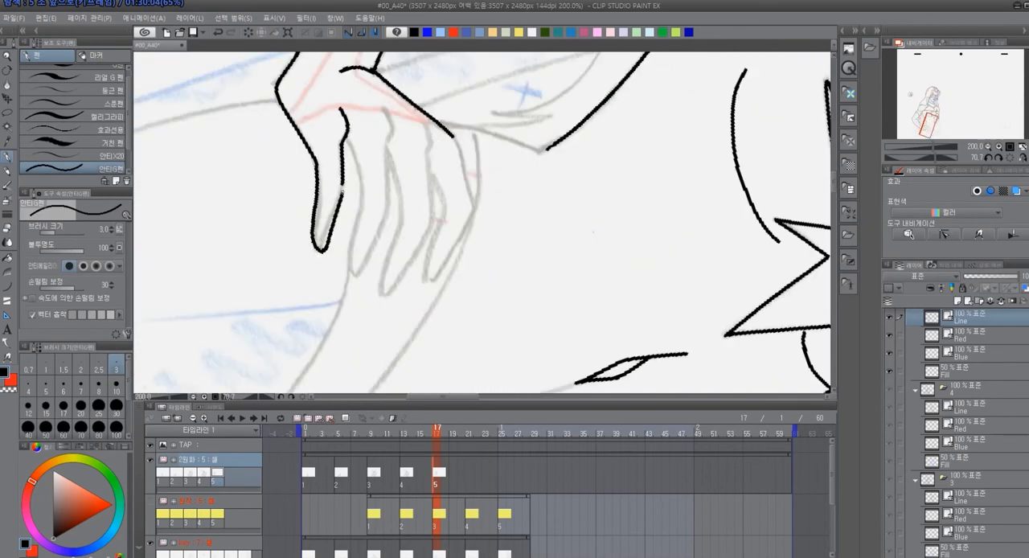
{"action": "left_click_drag", "start_coordinate": [386, 107], "coordinate": [383, 213]}
{"action": "mouse_move", "coordinate": [346, 135]}
{"action": "left_mouse_down"}
{"action": "mouse_move", "coordinate": [363, 263]}
{"action": "mouse_move", "coordinate": [381, 229]}
{"action": "left_mouse_up"}
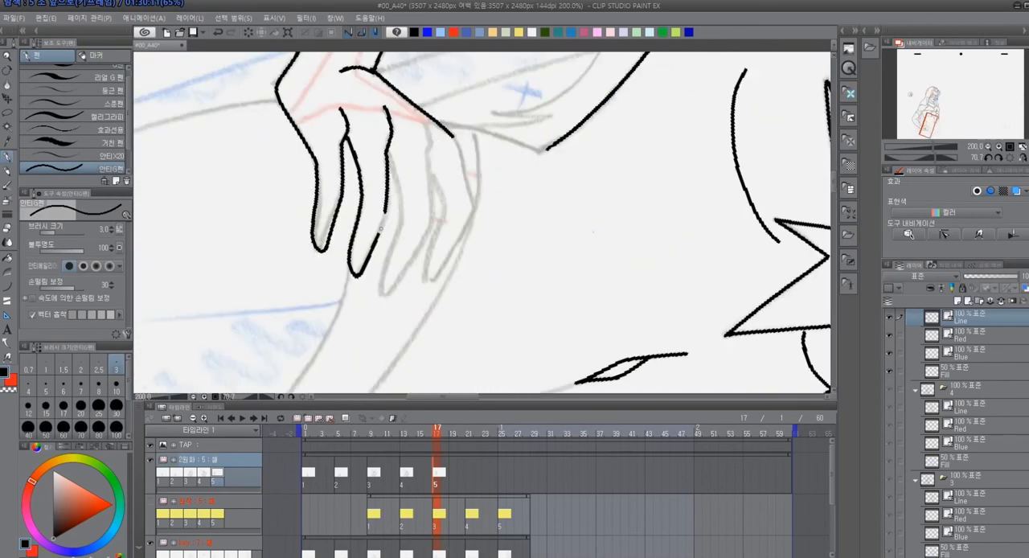
Ink the pointed corner of the waist contour beside the hand, undoing a stray stroke on the belly
{"action": "mouse_move", "coordinate": [493, 313]}
{"action": "left_mouse_down"}
{"action": "mouse_move", "coordinate": [555, 293]}
{"action": "mouse_move", "coordinate": [575, 302]}
{"action": "left_mouse_up"}
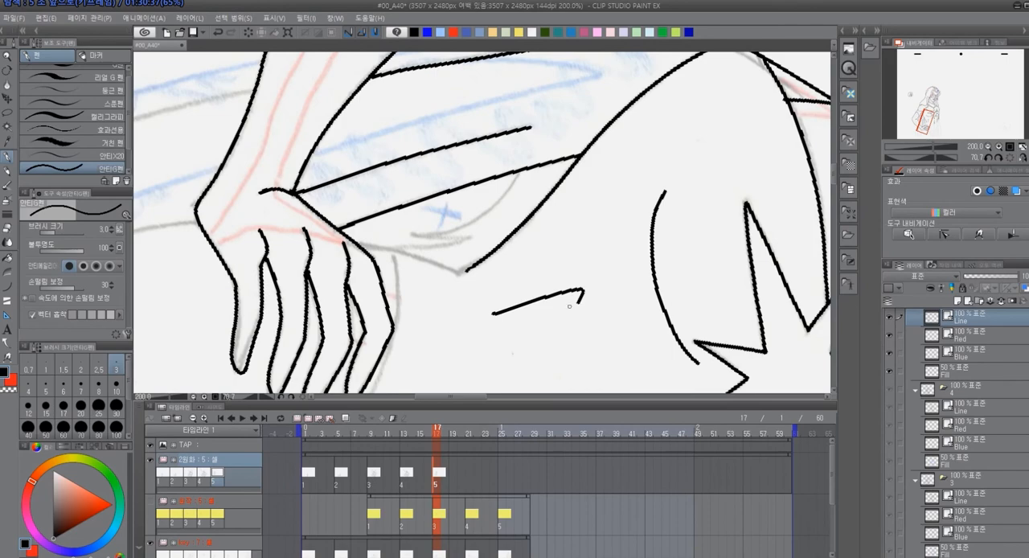
{"action": "key", "text": "ctrl+z"}
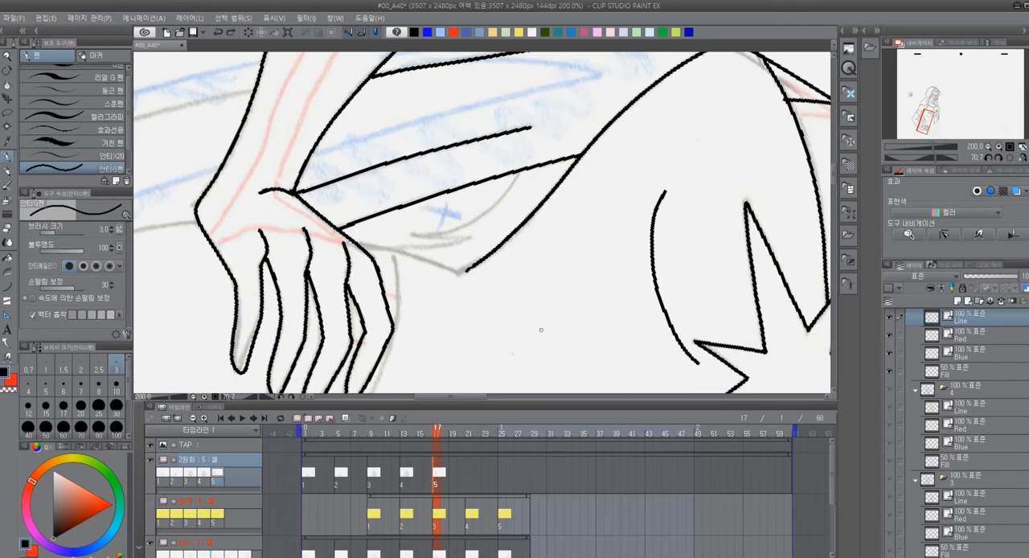
{"action": "left_click_drag", "start_coordinate": [544, 333], "coordinate": [448, 111]}
{"action": "left_click_drag", "start_coordinate": [555, 175], "coordinate": [471, 172]}
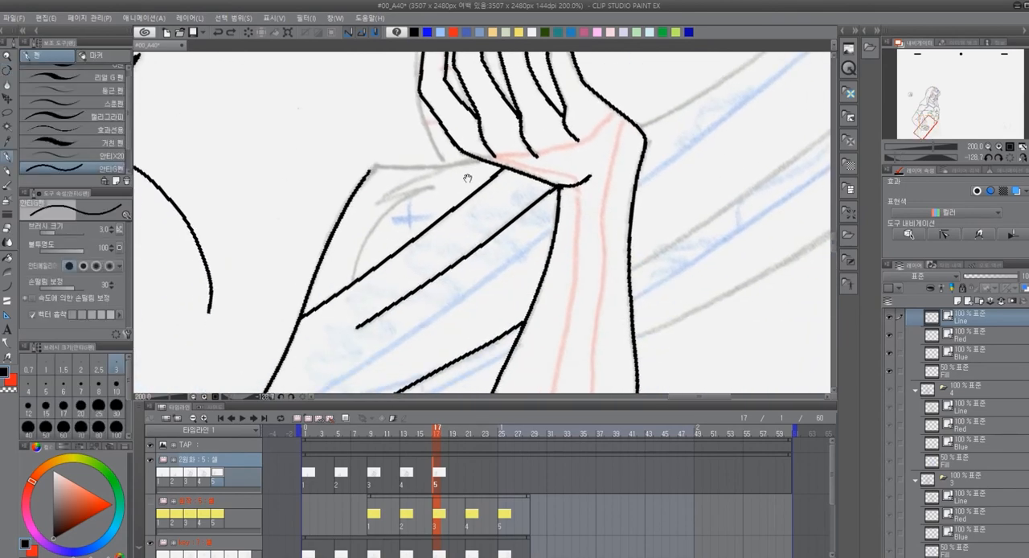
{"action": "key", "text": "r"}
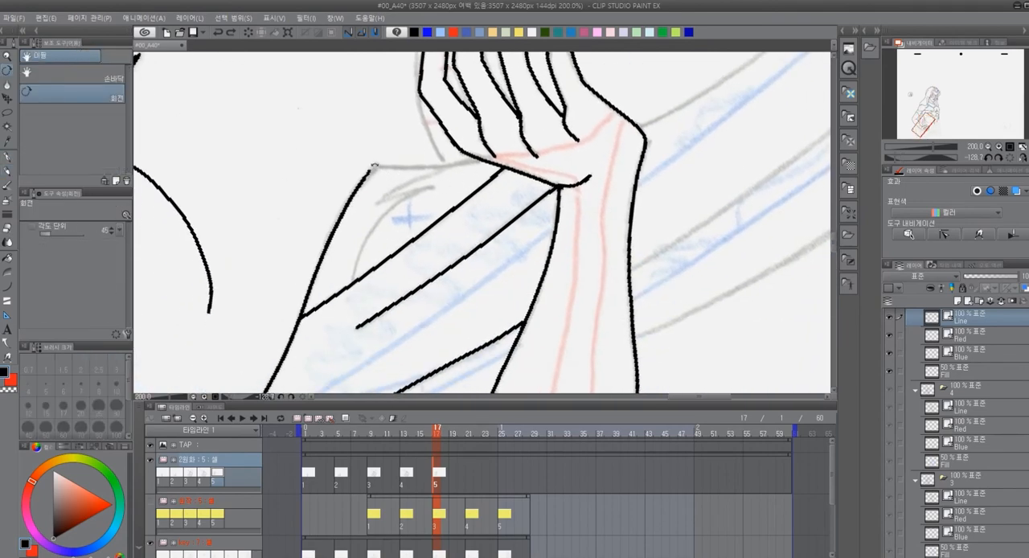
{"action": "key", "text": "p"}
{"action": "left_click_drag", "start_coordinate": [374, 166], "coordinate": [366, 180]}
Ink the long line running from the wrist area to the page's lower edge and the belt's two edges beside the hand
{"action": "mouse_move", "coordinate": [739, 86]}
{"action": "left_mouse_down"}
{"action": "mouse_move", "coordinate": [635, 270]}
{"action": "mouse_move", "coordinate": [467, 202]}
{"action": "left_mouse_up"}
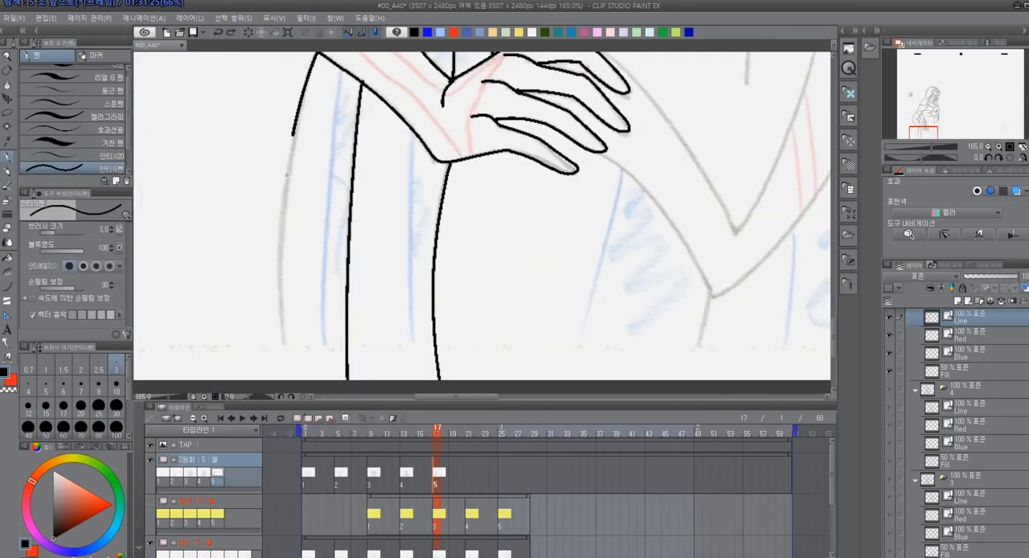
{"action": "left_click_drag", "start_coordinate": [292, 136], "coordinate": [286, 379]}
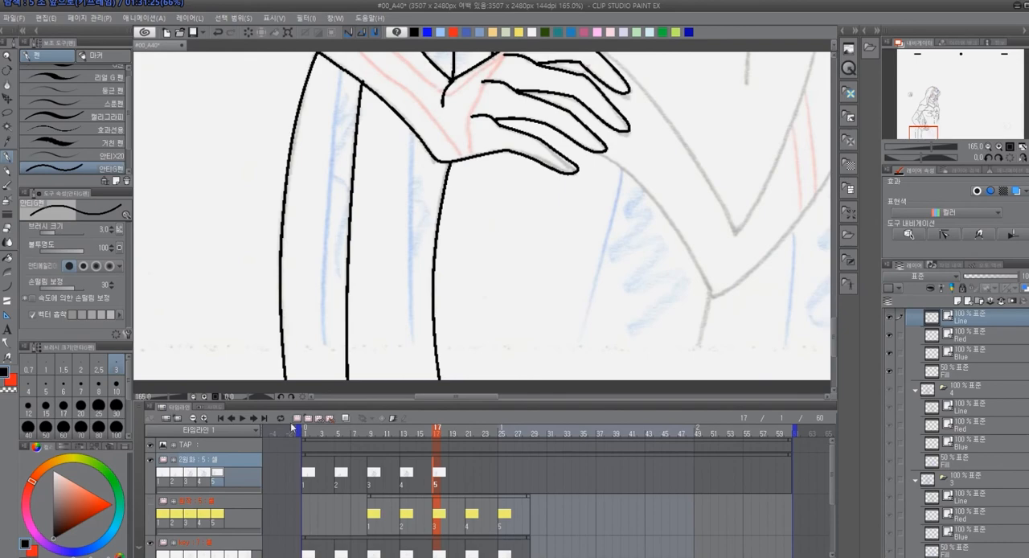
{"action": "mouse_move", "coordinate": [531, 241]}
{"action": "left_mouse_down"}
{"action": "mouse_move", "coordinate": [498, 271]}
{"action": "mouse_move", "coordinate": [482, 244]}
{"action": "mouse_move", "coordinate": [429, 242]}
{"action": "mouse_move", "coordinate": [343, 194]}
{"action": "left_mouse_up"}
{"action": "mouse_move", "coordinate": [263, 165]}
{"action": "left_mouse_down"}
{"action": "mouse_move", "coordinate": [251, 189]}
{"action": "mouse_move", "coordinate": [324, 267]}
{"action": "mouse_move", "coordinate": [354, 325]}
{"action": "left_mouse_up"}
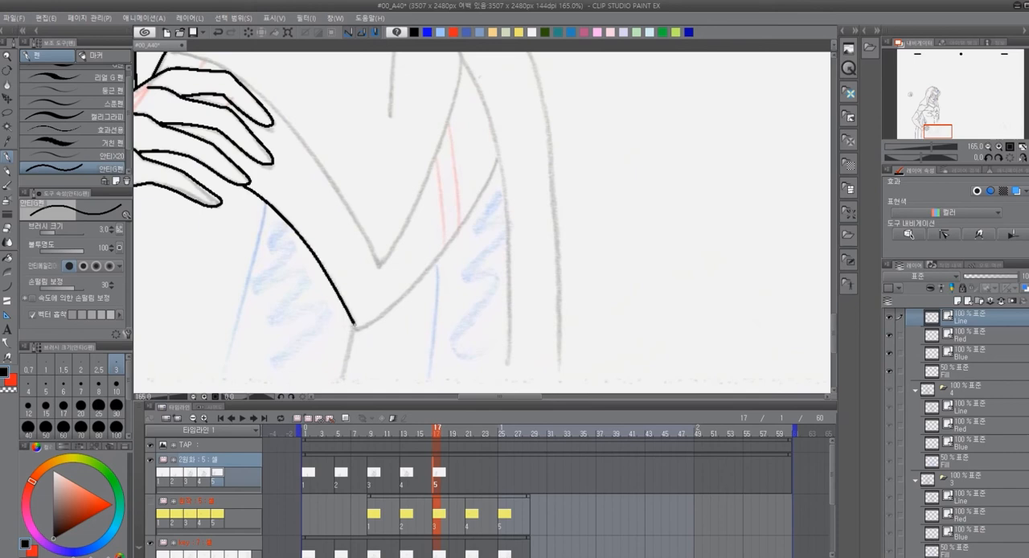
{"action": "left_click_drag", "start_coordinate": [315, 162], "coordinate": [329, 226]}
{"action": "mouse_move", "coordinate": [185, 114]}
{"action": "left_mouse_down"}
{"action": "mouse_move", "coordinate": [254, 143]}
{"action": "mouse_move", "coordinate": [314, 202]}
{"action": "mouse_move", "coordinate": [393, 327]}
{"action": "left_mouse_up"}
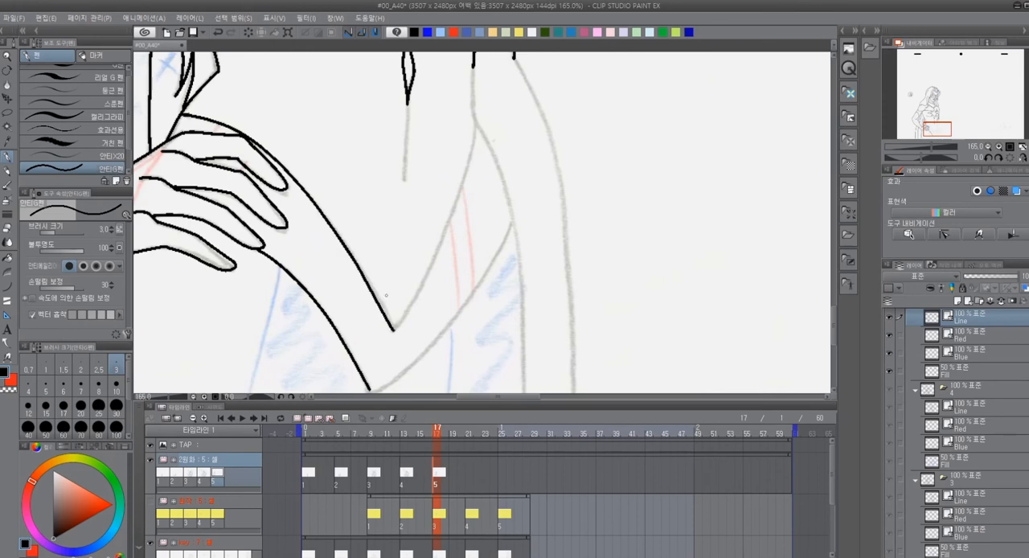
Reshape the end of the belt's upper edge with the vector pinch tool and delete a small selected area beside its point
{"action": "key", "text": "y"}
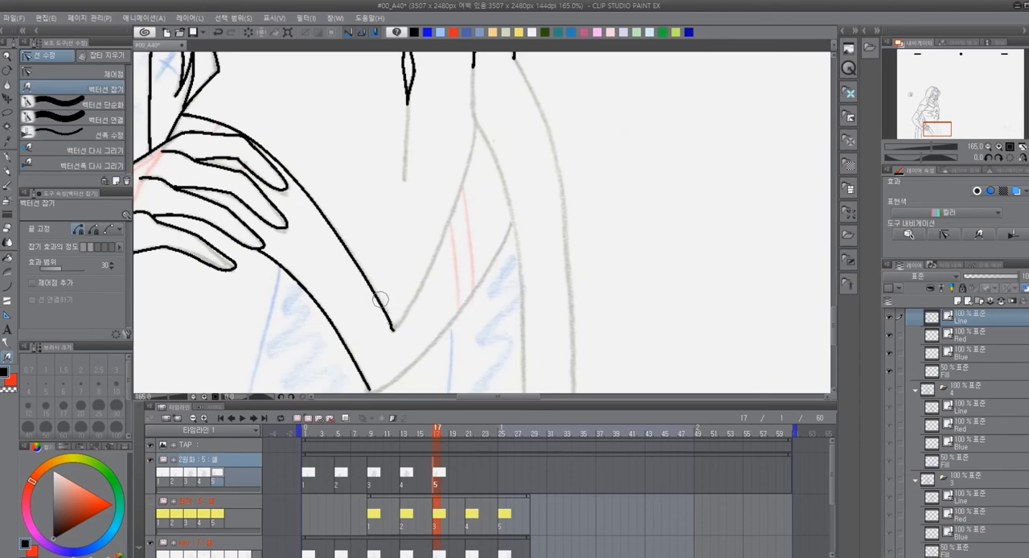
{"action": "left_click_drag", "start_coordinate": [393, 330], "coordinate": [411, 364]}
{"action": "key", "text": "m"}
{"action": "mouse_move", "coordinate": [410, 318]}
{"action": "left_mouse_down"}
{"action": "mouse_move", "coordinate": [389, 341]}
{"action": "mouse_move", "coordinate": [419, 373]}
{"action": "left_mouse_up"}
{"action": "key", "text": "Delete"}
{"action": "key", "text": "ctrl+d"}
Ink the belly centre line below the navel and the far half of the belt's upper edge down to its V point
{"action": "mouse_move", "coordinate": [493, 266]}
{"action": "left_mouse_down"}
{"action": "mouse_move", "coordinate": [476, 333]}
{"action": "mouse_move", "coordinate": [499, 301]}
{"action": "left_mouse_up"}
{"action": "key", "text": "p"}
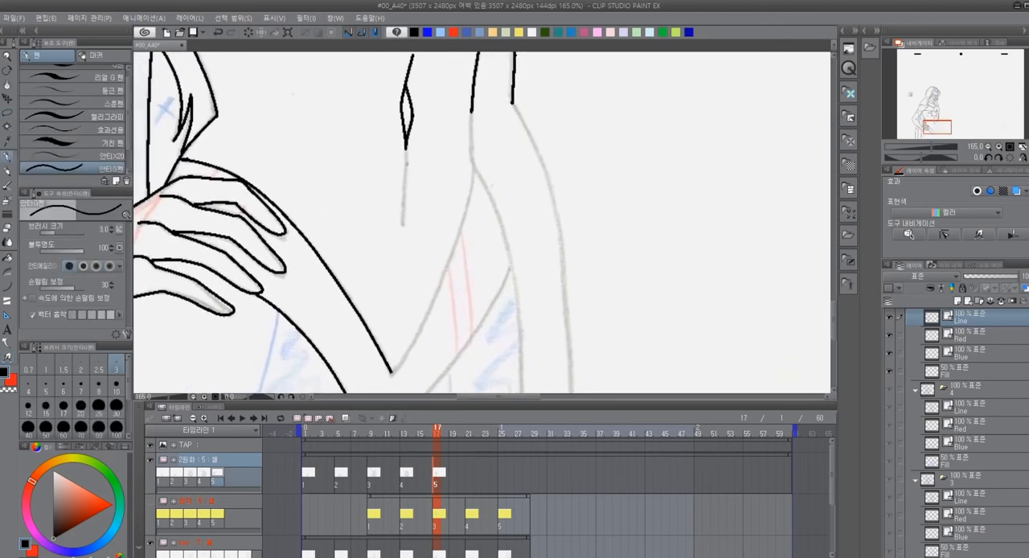
{"action": "left_click_drag", "start_coordinate": [407, 164], "coordinate": [403, 215]}
{"action": "left_click_drag", "start_coordinate": [486, 227], "coordinate": [431, 227]}
{"action": "mouse_move", "coordinate": [417, 112]}
{"action": "left_mouse_down"}
{"action": "mouse_move", "coordinate": [419, 168]}
{"action": "mouse_move", "coordinate": [461, 119]}
{"action": "left_mouse_up"}
{"action": "mouse_move", "coordinate": [447, 109]}
{"action": "left_mouse_down"}
{"action": "mouse_move", "coordinate": [415, 221]}
{"action": "mouse_move", "coordinate": [366, 315]}
{"action": "left_mouse_up"}
Ink the far hip contour down to the page's lower edge and the far half of the belt's lower edge
{"action": "left_click_drag", "start_coordinate": [463, 153], "coordinate": [424, 122]}
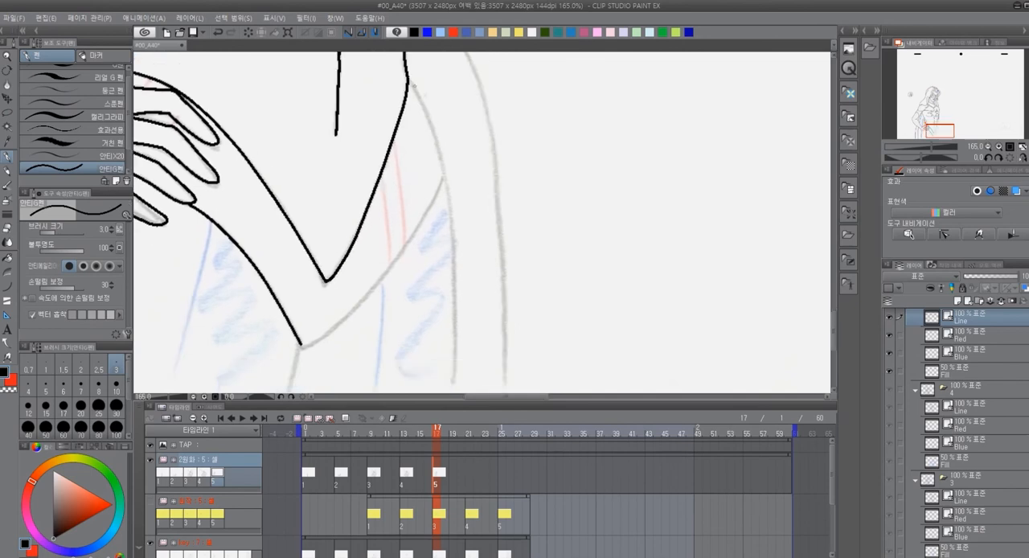
{"action": "mouse_move", "coordinate": [410, 80]}
{"action": "left_mouse_down"}
{"action": "mouse_move", "coordinate": [430, 125]}
{"action": "mouse_move", "coordinate": [454, 259]}
{"action": "mouse_move", "coordinate": [455, 364]}
{"action": "left_mouse_up"}
{"action": "left_click_drag", "start_coordinate": [526, 312], "coordinate": [525, 222]}
{"action": "left_click_drag", "start_coordinate": [455, 282], "coordinate": [448, 351]}
{"action": "left_click_drag", "start_coordinate": [517, 209], "coordinate": [553, 248]}
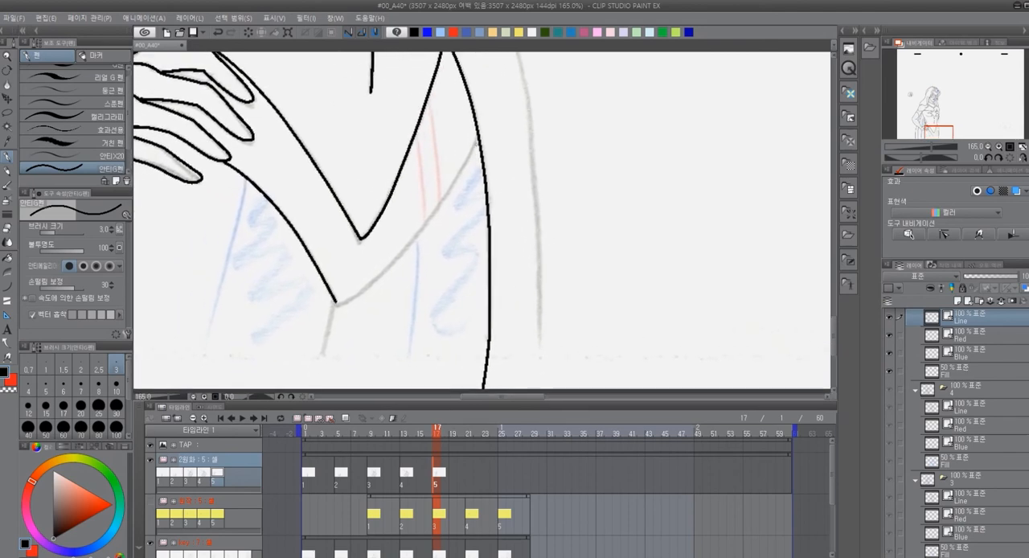
{"action": "mouse_move", "coordinate": [478, 135]}
{"action": "left_mouse_down"}
{"action": "mouse_move", "coordinate": [417, 230]}
{"action": "mouse_move", "coordinate": [321, 316]}
{"action": "mouse_move", "coordinate": [392, 269]}
{"action": "left_mouse_up"}
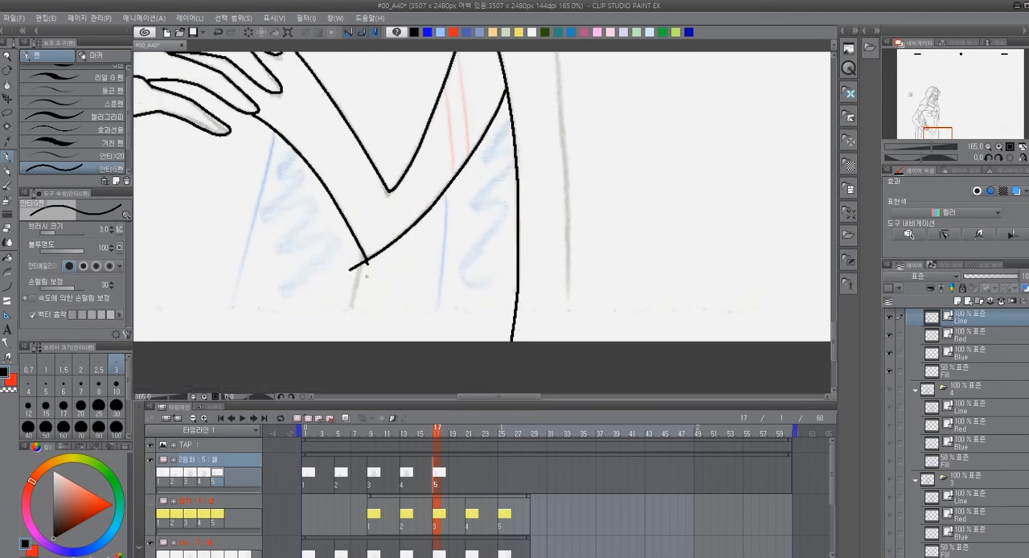
Ink the short thigh line below the belt's V point, trim its overlap, and ink the outer contour beyond the far hip to the page's edge
{"action": "left_click_drag", "start_coordinate": [344, 317], "coordinate": [365, 256]}
{"action": "key", "text": "e"}
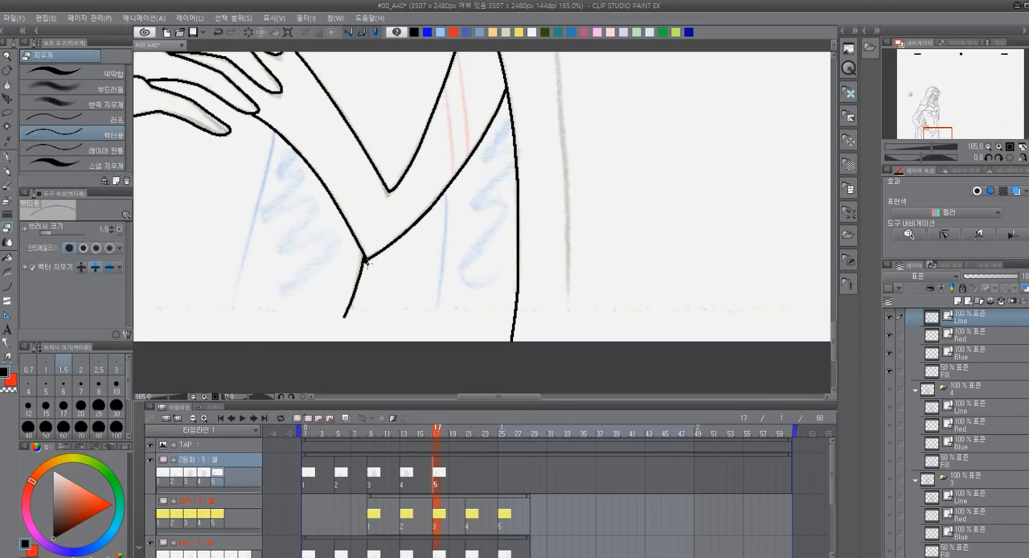
{"action": "mouse_move", "coordinate": [542, 193]}
{"action": "left_mouse_down"}
{"action": "mouse_move", "coordinate": [526, 255]}
{"action": "mouse_move", "coordinate": [496, 306]}
{"action": "mouse_move", "coordinate": [497, 283]}
{"action": "left_mouse_up"}
{"action": "key", "text": "p"}
{"action": "mouse_move", "coordinate": [402, 129]}
{"action": "left_mouse_down"}
{"action": "mouse_move", "coordinate": [443, 221]}
{"action": "mouse_move", "coordinate": [455, 327]}
{"action": "left_mouse_up"}
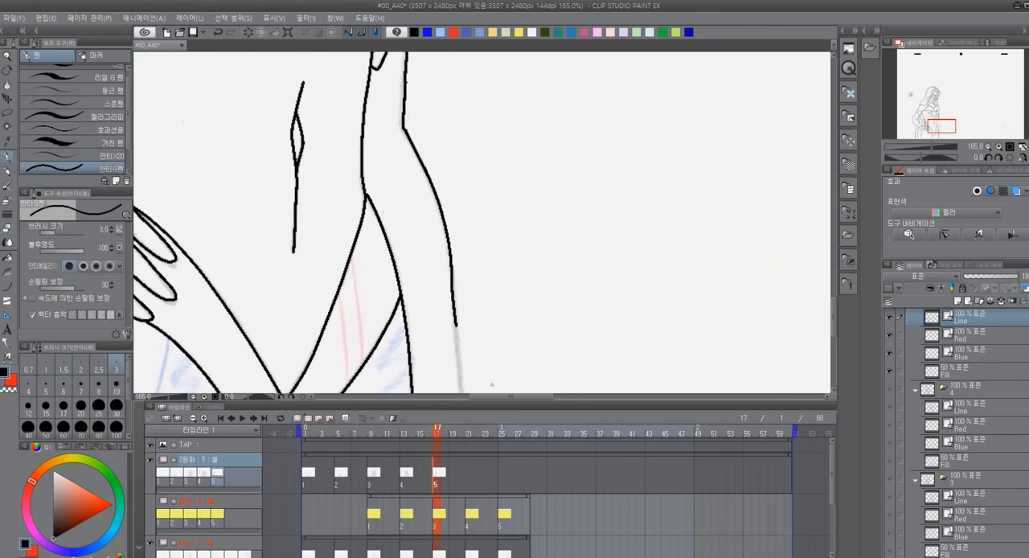
{"action": "left_click_drag", "start_coordinate": [514, 302], "coordinate": [485, 120]}
{"action": "left_click_drag", "start_coordinate": [426, 154], "coordinate": [432, 368]}
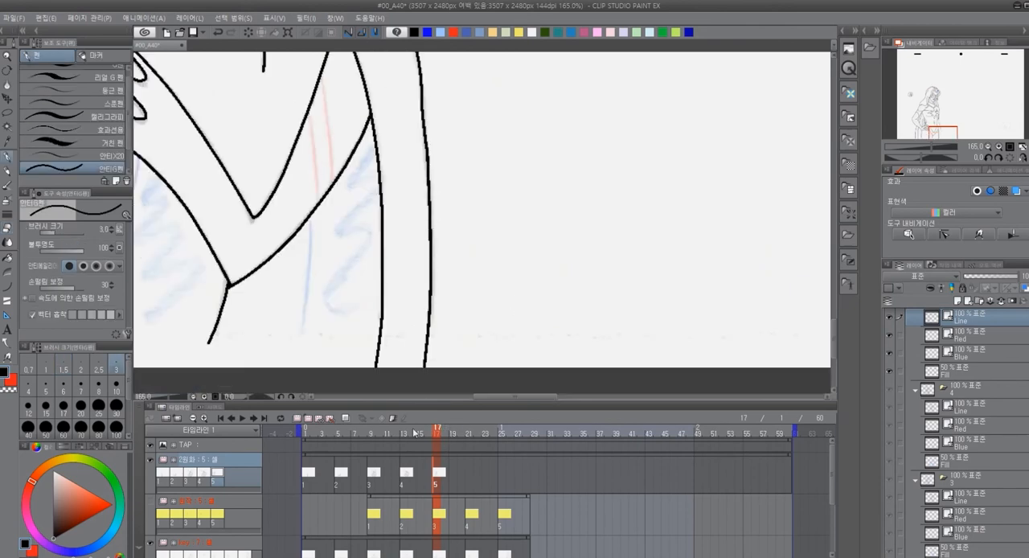
Reshape the lower part of the outer contour beyond the far hip with the vector pinch tool
{"action": "scroll", "coordinate": [587, 285], "scroll_direction": "down", "scroll_amount": 1}
{"action": "scroll", "coordinate": [588, 286], "scroll_direction": "down", "scroll_amount": 3}
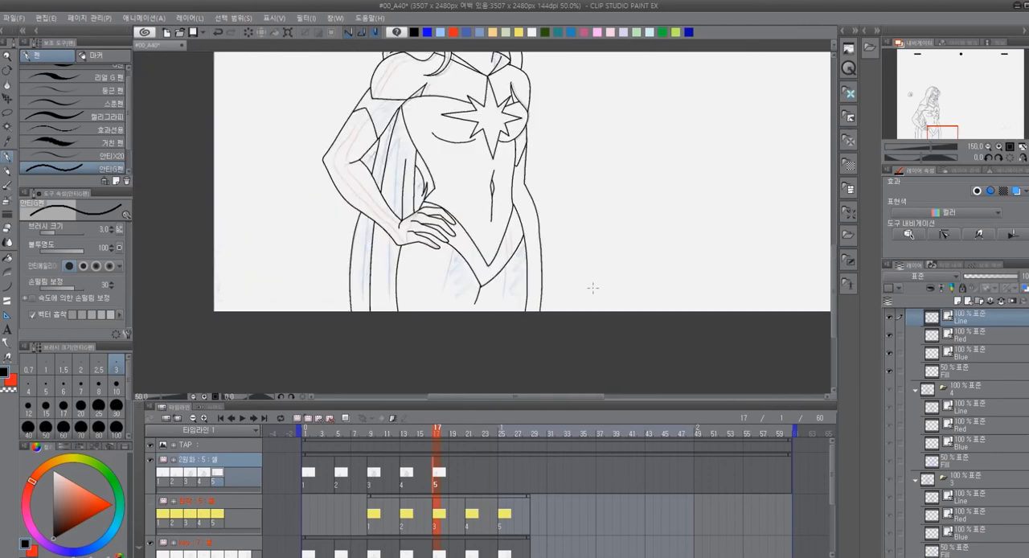
{"action": "left_click_drag", "start_coordinate": [589, 282], "coordinate": [500, 270]}
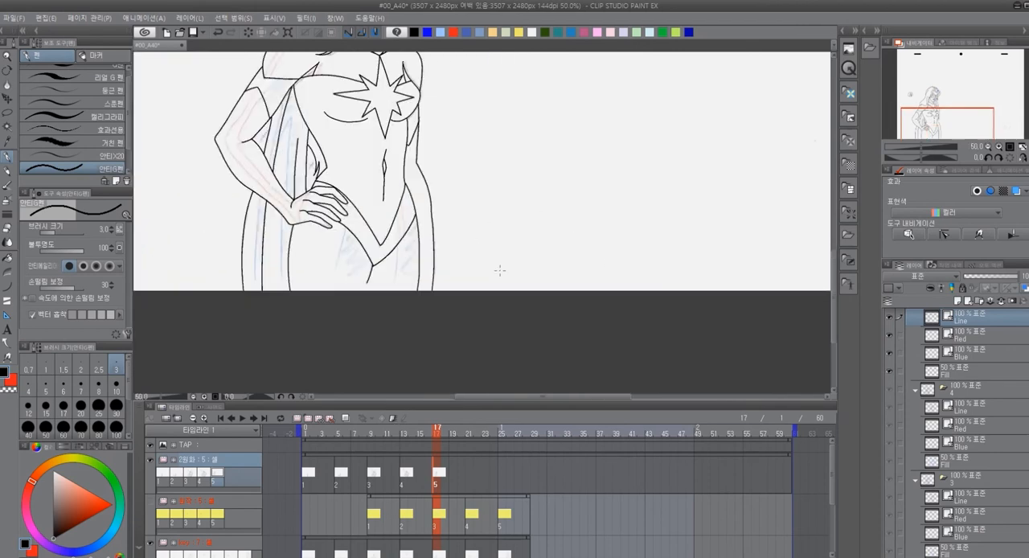
{"action": "scroll", "coordinate": [500, 270], "scroll_direction": "up", "scroll_amount": 2}
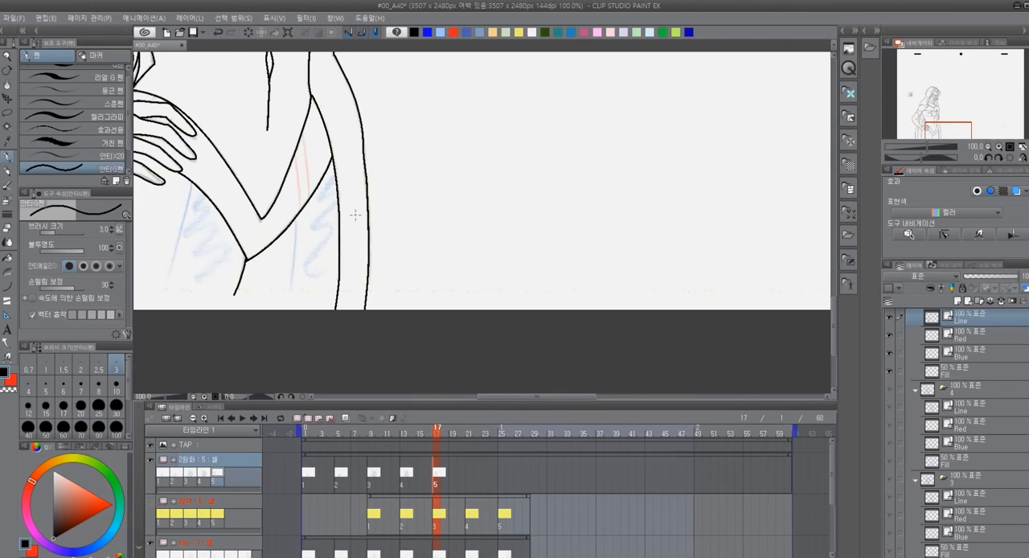
{"action": "key", "text": "y"}
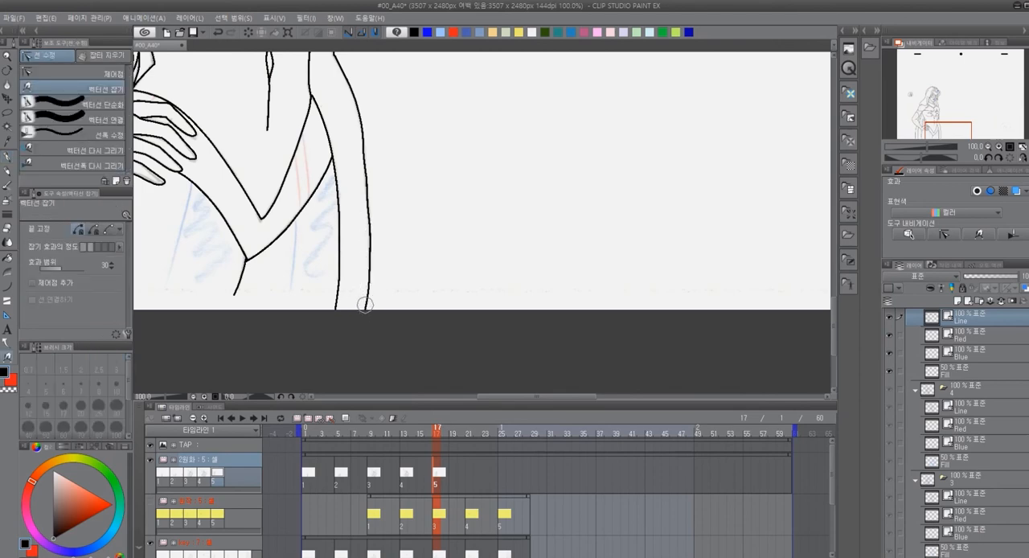
{"action": "left_click_drag", "start_coordinate": [374, 227], "coordinate": [377, 278]}
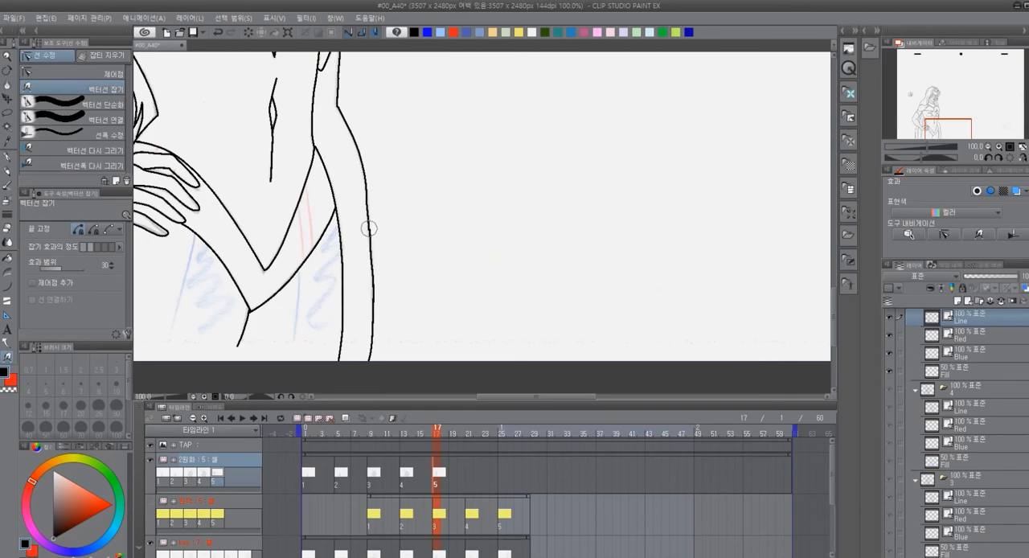
Redraw the two lines crossing the mask's nose bridge in red on cel 5's Red layer
{"action": "mouse_move", "coordinate": [423, 147]}
{"action": "left_mouse_down"}
{"action": "mouse_move", "coordinate": [568, 303]}
{"action": "mouse_move", "coordinate": [696, 267]}
{"action": "mouse_move", "coordinate": [721, 72]}
{"action": "mouse_move", "coordinate": [715, 65]}
{"action": "mouse_move", "coordinate": [507, 370]}
{"action": "mouse_move", "coordinate": [574, 379]}
{"action": "mouse_move", "coordinate": [519, 246]}
{"action": "mouse_move", "coordinate": [535, 344]}
{"action": "left_mouse_up"}
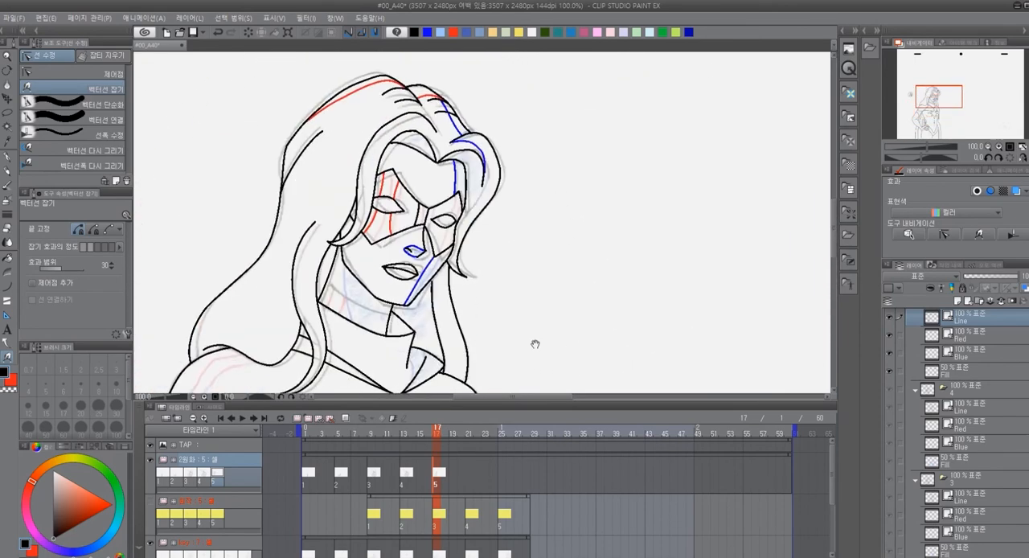
{"action": "scroll", "coordinate": [535, 344], "scroll_direction": "up", "scroll_amount": 5}
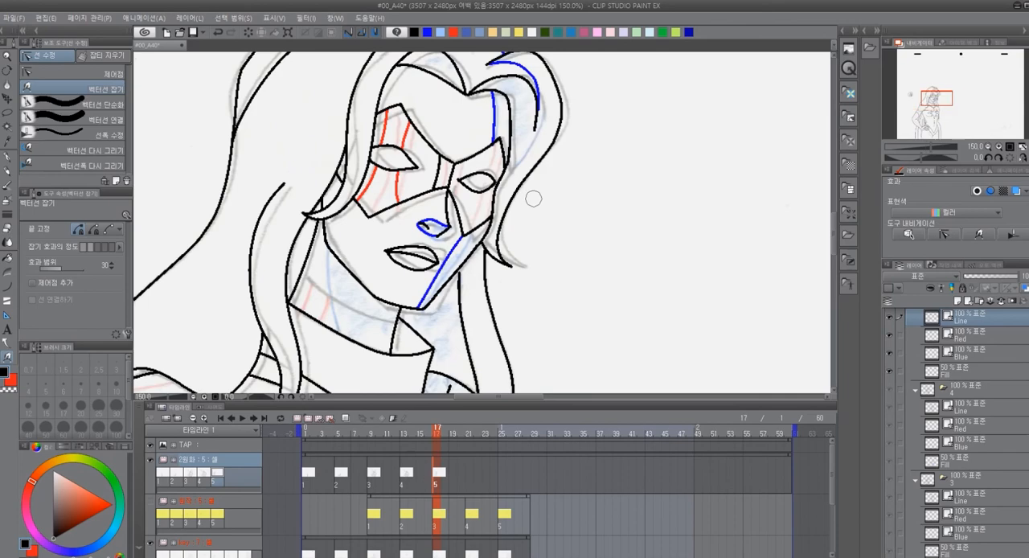
{"action": "left_click_drag", "start_coordinate": [531, 273], "coordinate": [574, 294]}
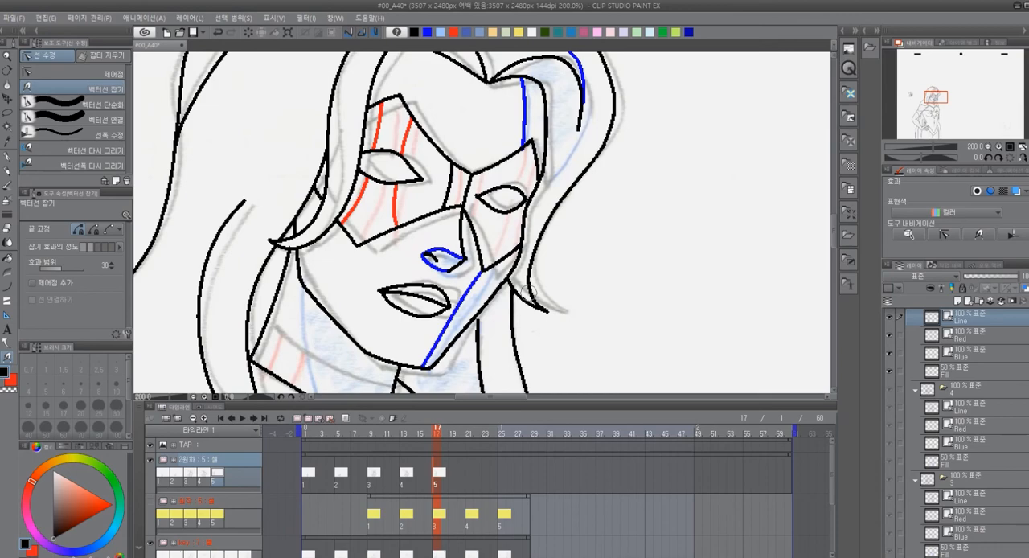
{"action": "scroll", "coordinate": [466, 161], "scroll_direction": "up", "scroll_amount": 4}
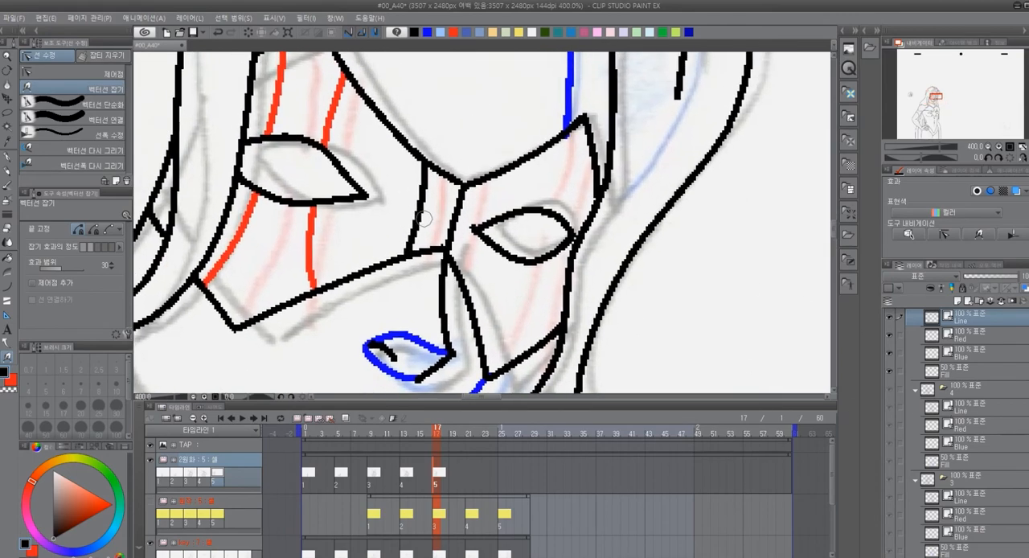
{"action": "key", "text": "alt"}
{"action": "left_click", "coordinate": [965, 336]}
{"action": "left_click", "coordinate": [455, 33]}
{"action": "left_click_drag", "start_coordinate": [426, 163], "coordinate": [419, 227]}
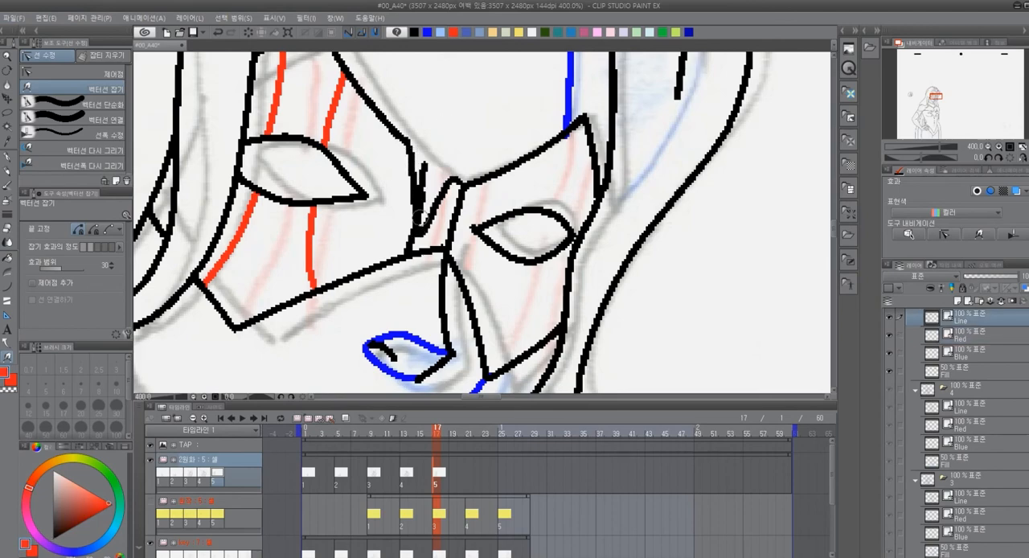
{"action": "key", "text": "ctrl+z"}
{"action": "left_click", "coordinate": [957, 333]}
{"action": "key", "text": "p"}
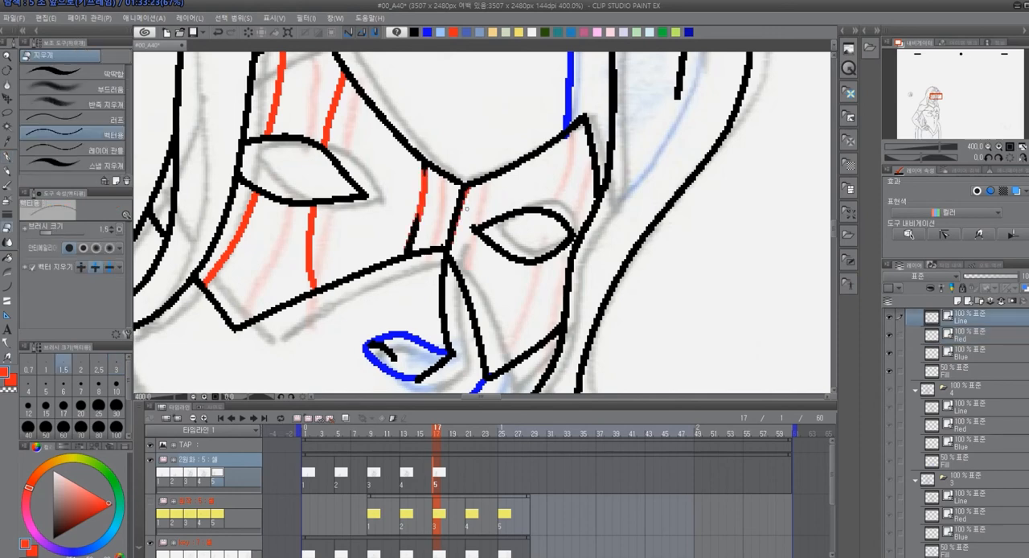
Erase the black segments under the nose-bridge lines from the Line layer and set the drawing colour back to black
{"action": "left_click_drag", "start_coordinate": [466, 208], "coordinate": [441, 188]}
{"action": "left_click_drag", "start_coordinate": [427, 232], "coordinate": [408, 235]}
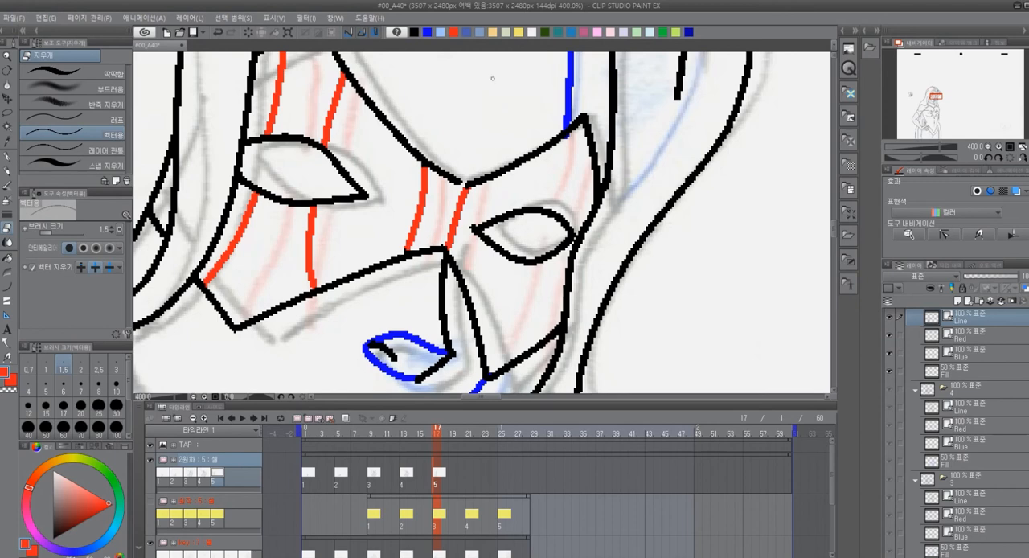
{"action": "left_click", "coordinate": [415, 32]}
{"action": "key", "text": "p"}
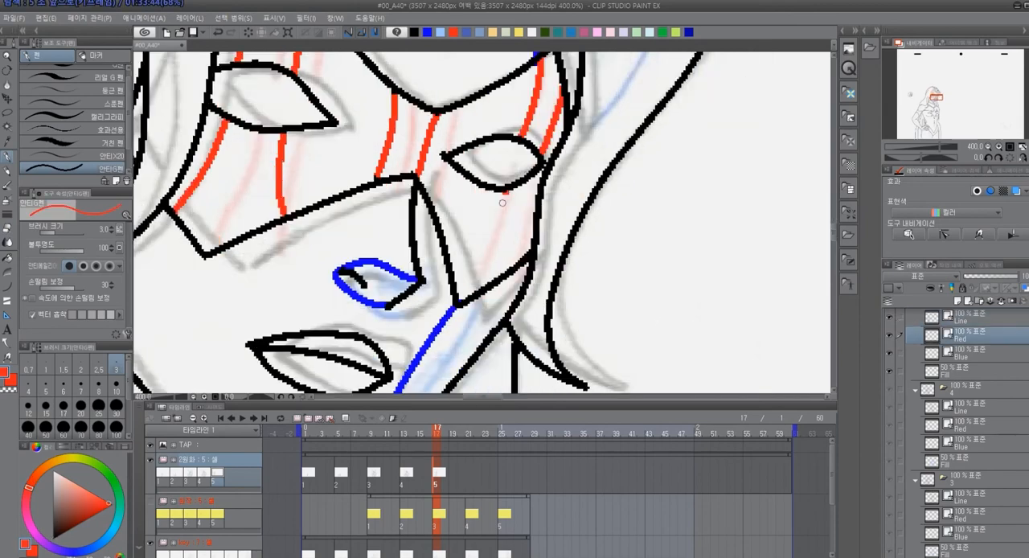
Ink the near shoulder's two stripes and the pointed chest mark in red, and remove the black lines beneath the mark
{"action": "left_click_drag", "start_coordinate": [508, 191], "coordinate": [476, 283]}
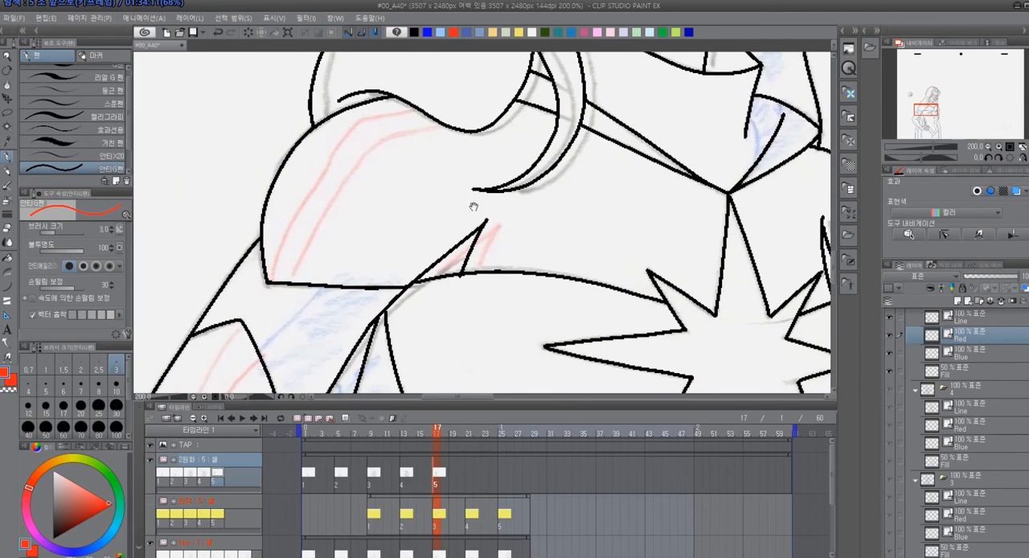
{"action": "scroll", "coordinate": [474, 207], "scroll_direction": "up", "scroll_amount": 1}
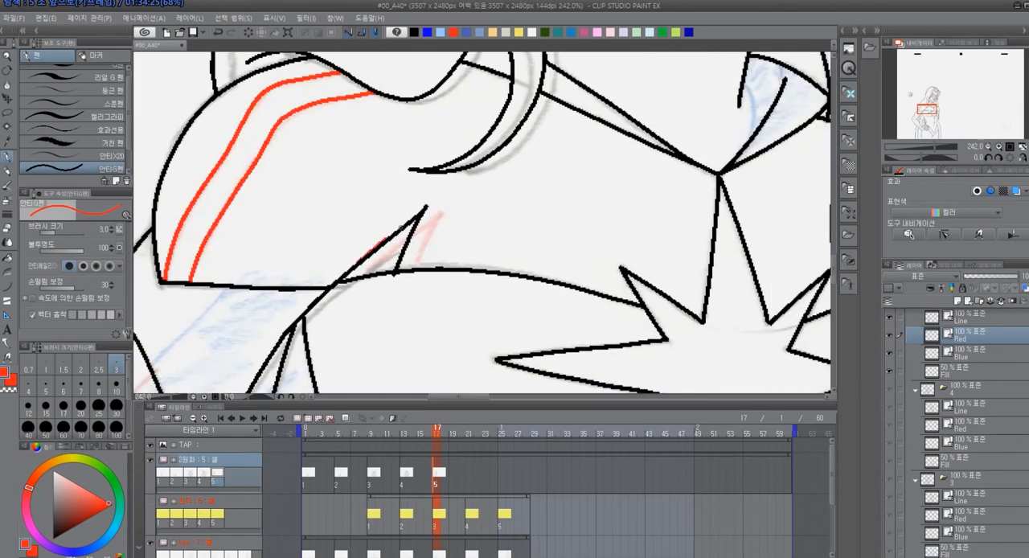
{"action": "key", "text": "m"}
{"action": "mouse_move", "coordinate": [377, 203]}
{"action": "left_mouse_down"}
{"action": "mouse_move", "coordinate": [455, 211]}
{"action": "mouse_move", "coordinate": [380, 207]}
{"action": "left_mouse_up"}
{"action": "key", "text": "Delete"}
{"action": "key", "text": "ctrl+d"}
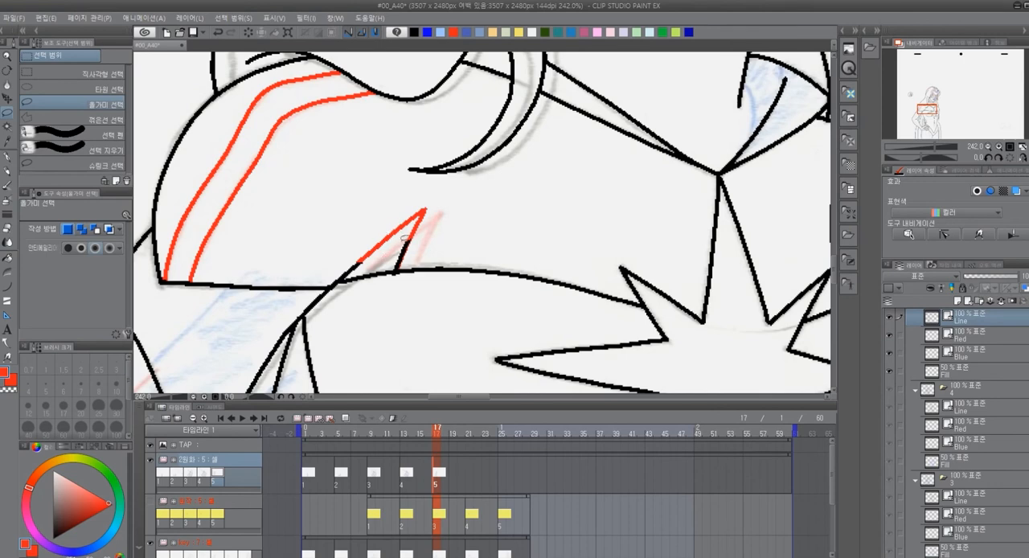
{"action": "key", "text": "e"}
{"action": "left_click_drag", "start_coordinate": [412, 257], "coordinate": [400, 251]}
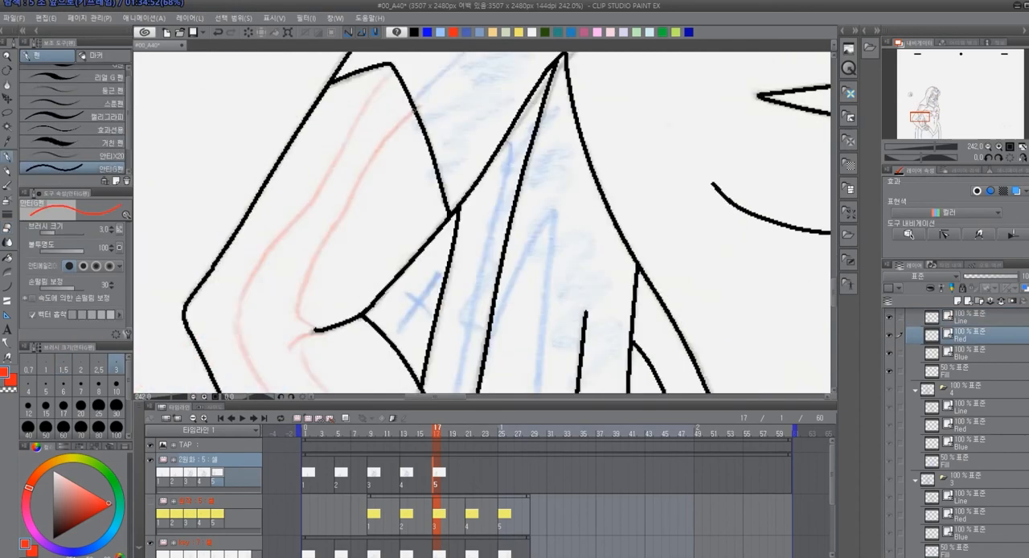
Ink the stripes down the near arm, their edges across the hand, and the belt's two stripes in red on the Red layer
{"action": "left_click_drag", "start_coordinate": [349, 111], "coordinate": [298, 321]}
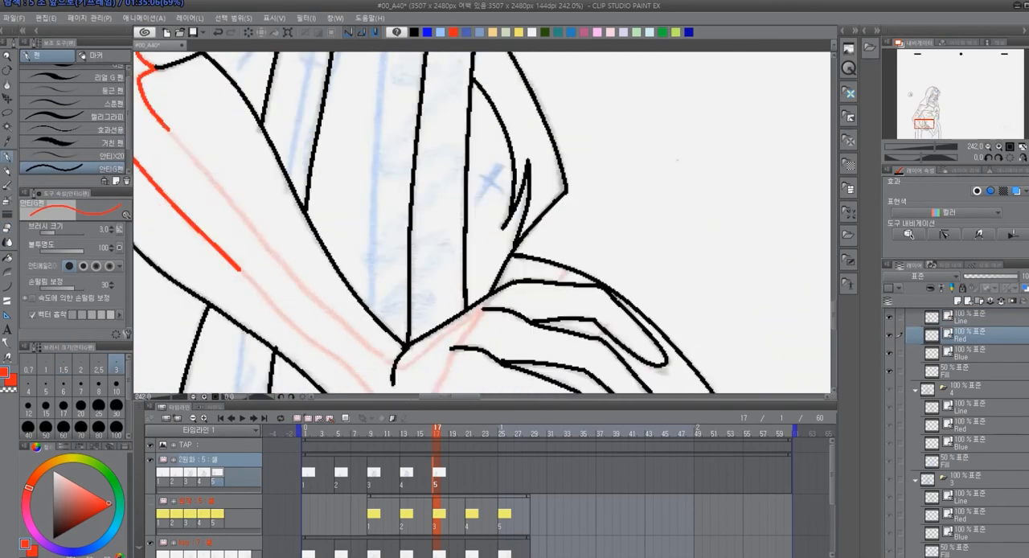
{"action": "left_click_drag", "start_coordinate": [398, 186], "coordinate": [364, 223]}
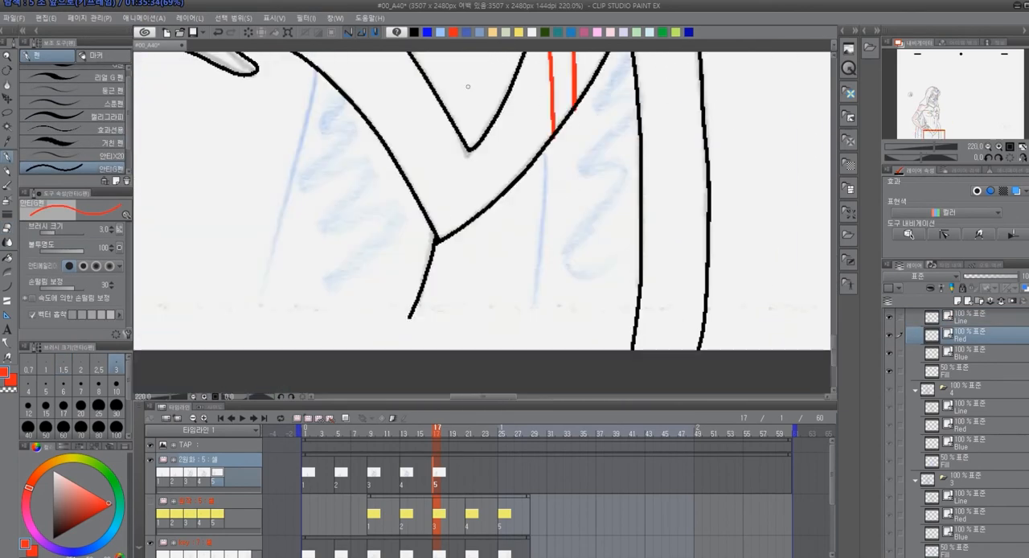
Ink the shadow edges on both thighs in blue on the Blue layer, from the belt down to the page's lower edge
{"action": "left_click", "coordinate": [428, 33]}
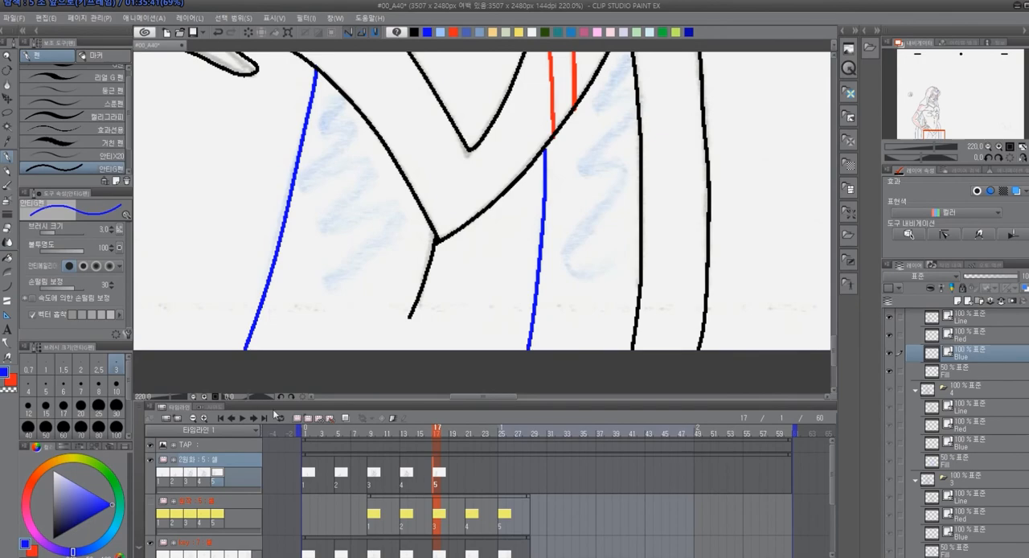
{"action": "scroll", "coordinate": [443, 260], "scroll_direction": "down", "scroll_amount": 4}
{"action": "left_click_drag", "start_coordinate": [375, 264], "coordinate": [474, 346]}
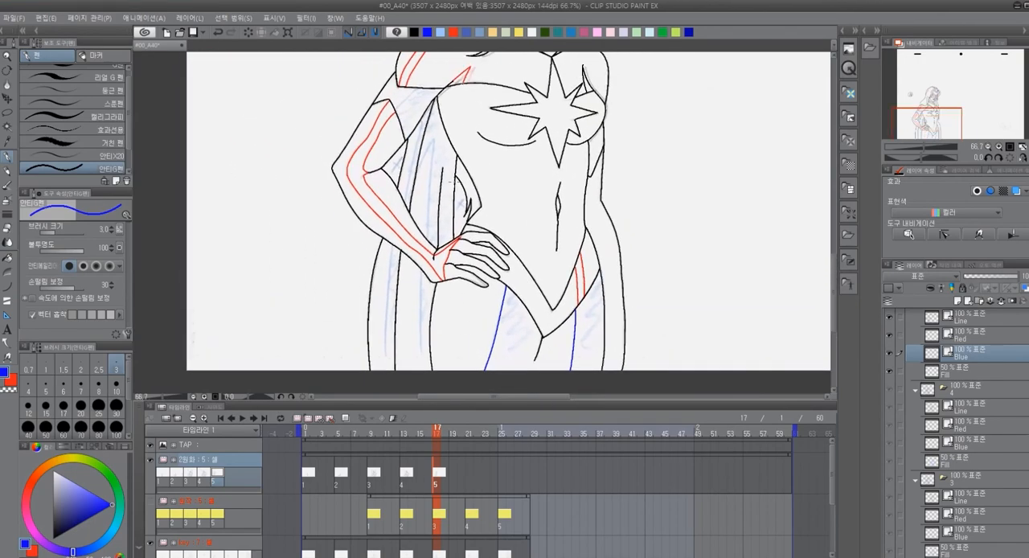
Ink the shadow edges of the cape folds between the near arm and the torso in blue
{"action": "scroll", "coordinate": [452, 183], "scroll_direction": "up", "scroll_amount": 4}
{"action": "left_click_drag", "start_coordinate": [572, 323], "coordinate": [520, 372]}
{"action": "left_click_drag", "start_coordinate": [336, 88], "coordinate": [297, 269]}
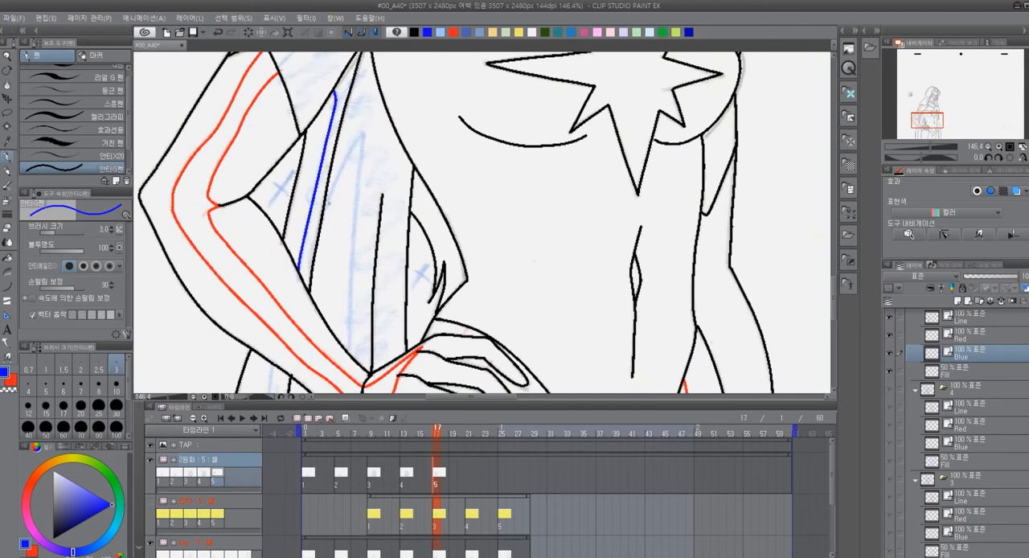
{"action": "mouse_move", "coordinate": [323, 215]}
{"action": "left_mouse_down"}
{"action": "mouse_move", "coordinate": [358, 139]}
{"action": "mouse_move", "coordinate": [352, 350]}
{"action": "left_mouse_up"}
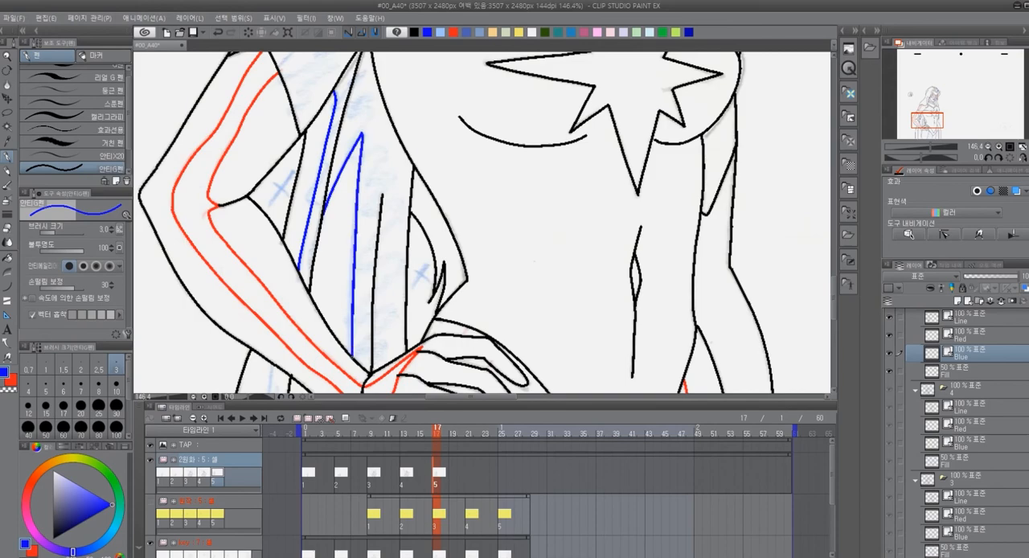
{"action": "scroll", "coordinate": [435, 227], "scroll_direction": "down", "scroll_amount": 4}
{"action": "scroll", "coordinate": [367, 94], "scroll_direction": "up", "scroll_amount": 3}
{"action": "key", "text": "ctrl+z"}
Ink the two long shadow edges of the cape below the near forearm in blue down to the page's lower edge
{"action": "mouse_move", "coordinate": [367, 88]}
{"action": "left_mouse_down"}
{"action": "mouse_move", "coordinate": [351, 299]}
{"action": "mouse_move", "coordinate": [358, 53]}
{"action": "left_mouse_up"}
{"action": "left_click_drag", "start_coordinate": [310, 112], "coordinate": [318, 389]}
{"action": "left_click_drag", "start_coordinate": [273, 113], "coordinate": [329, 143]}
{"action": "left_click_drag", "start_coordinate": [305, 84], "coordinate": [286, 364]}
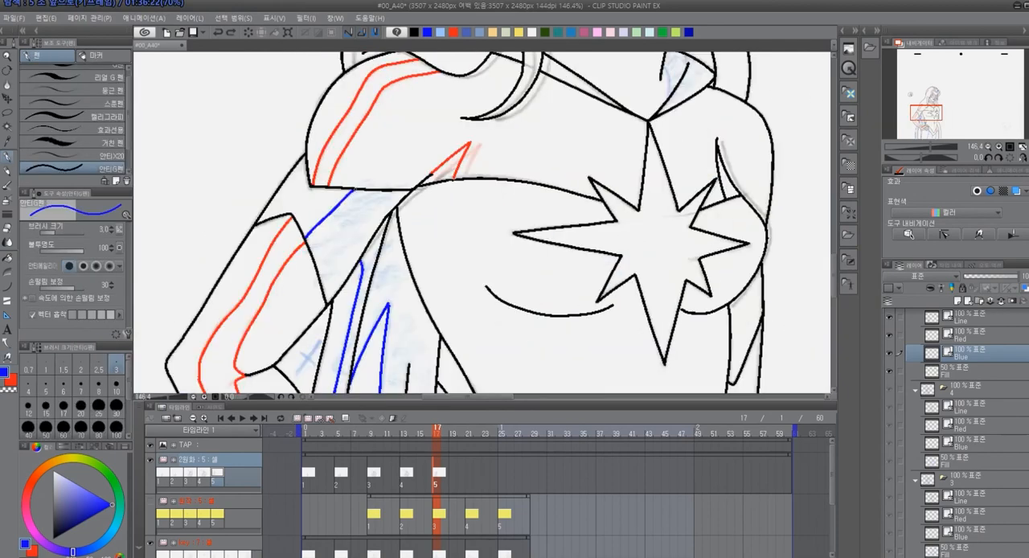
{"action": "left_click_drag", "start_coordinate": [555, 56], "coordinate": [559, 293]}
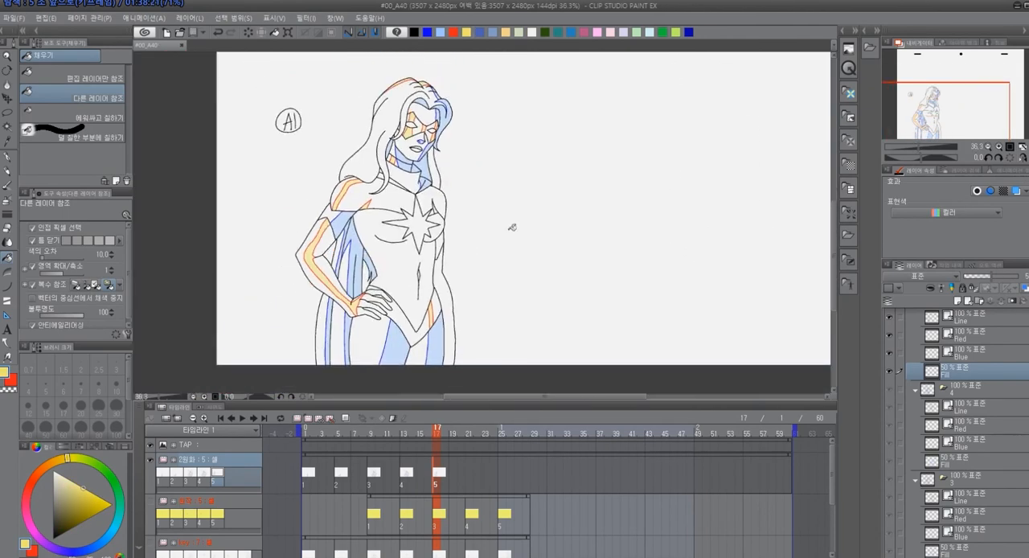
Go to frame 21, check the drawing against the yellow reference sketch, and hide the yellow reference track
{"action": "left_click", "coordinate": [470, 434]}
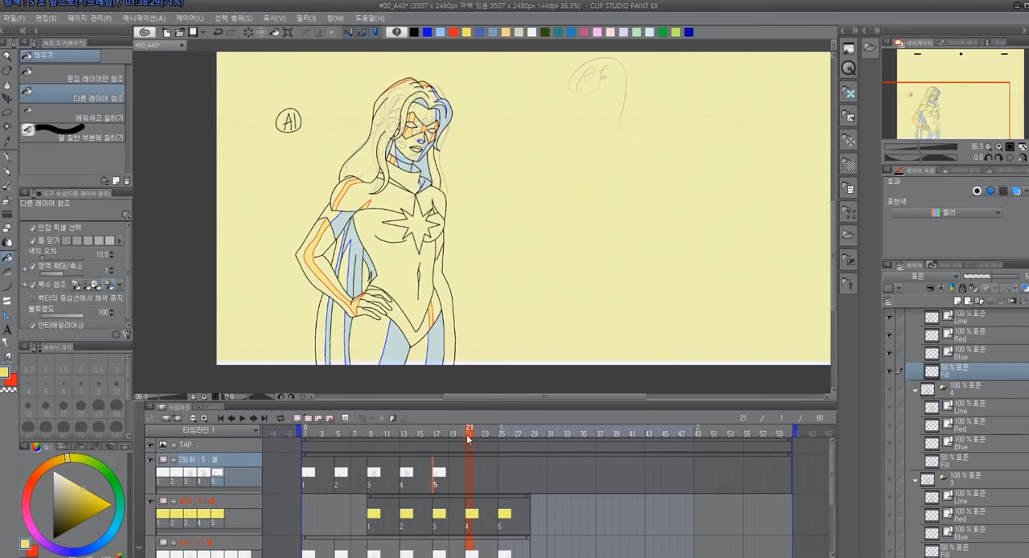
{"action": "mouse_move", "coordinate": [467, 439]}
{"action": "left_mouse_down"}
{"action": "mouse_move", "coordinate": [456, 439]}
{"action": "mouse_move", "coordinate": [471, 439]}
{"action": "left_mouse_up"}
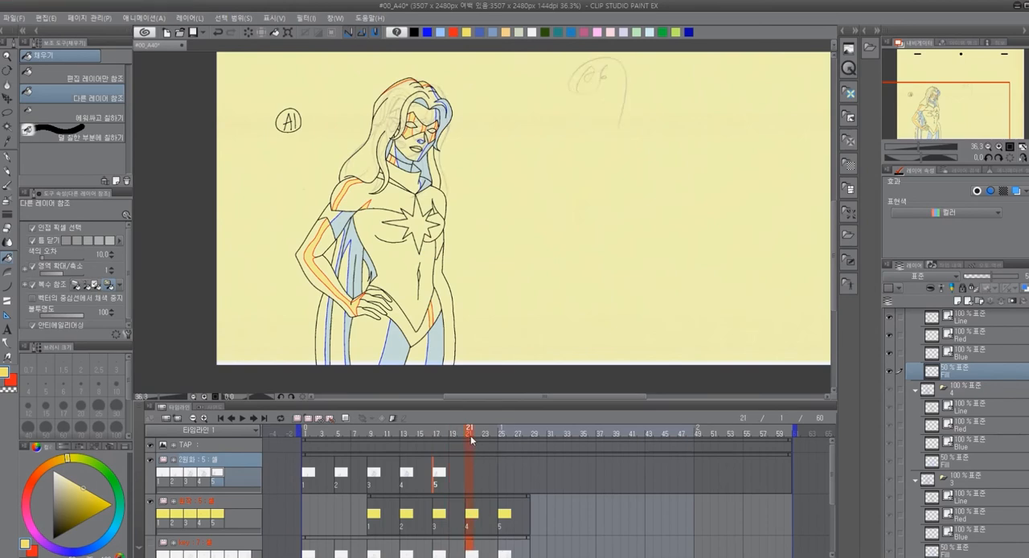
{"action": "left_click", "coordinate": [150, 544]}
{"action": "left_click_drag", "start_coordinate": [465, 434], "coordinate": [468, 441]}
{"action": "left_click", "coordinate": [150, 502]}
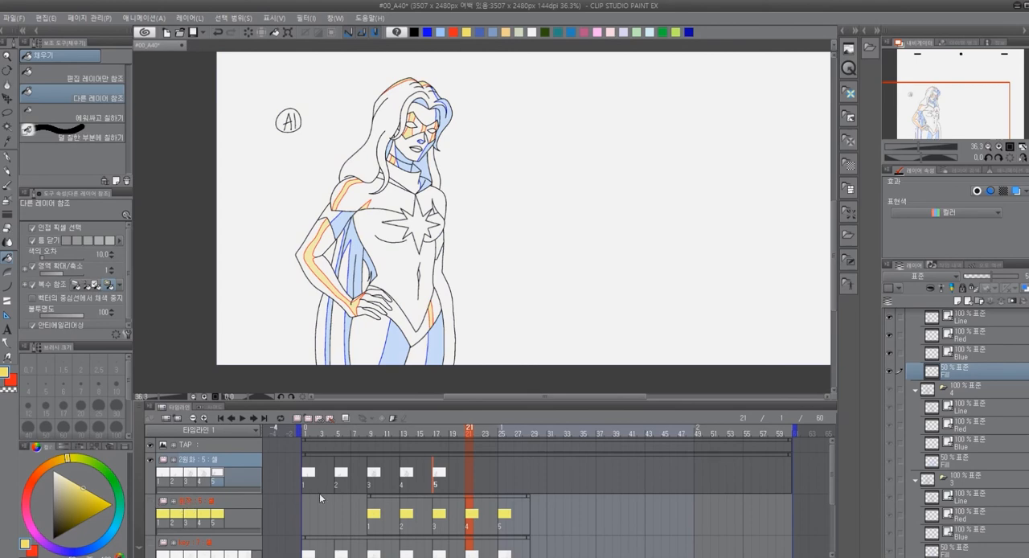
Duplicate cel folder 5 with its Line, Red, Blue and Fill layers in the 2원화 animation folder
{"action": "left_click", "coordinate": [469, 473]}
{"action": "scroll", "coordinate": [967, 425], "scroll_direction": "up", "scroll_amount": 1}
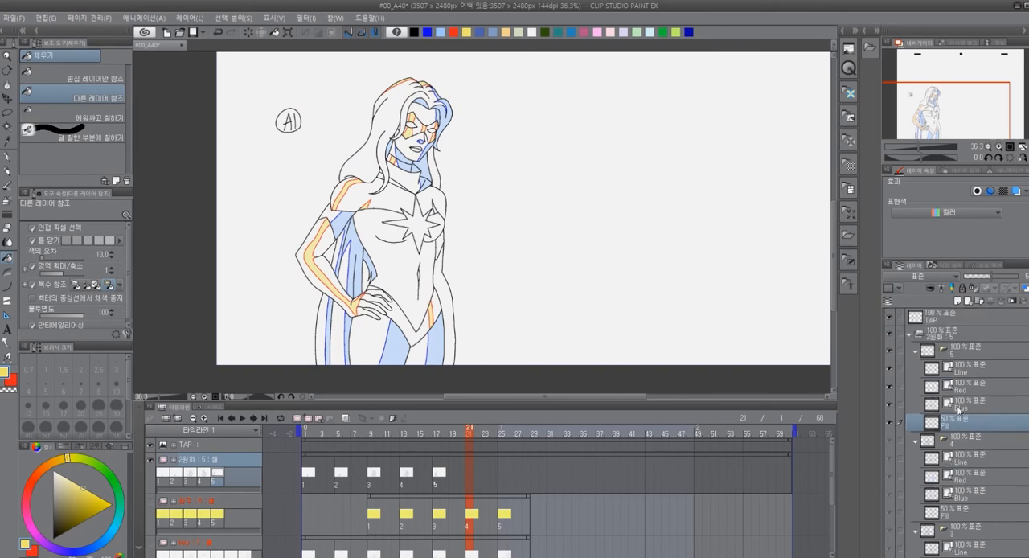
{"action": "left_click", "coordinate": [963, 353]}
{"action": "right_click", "coordinate": [964, 353]}
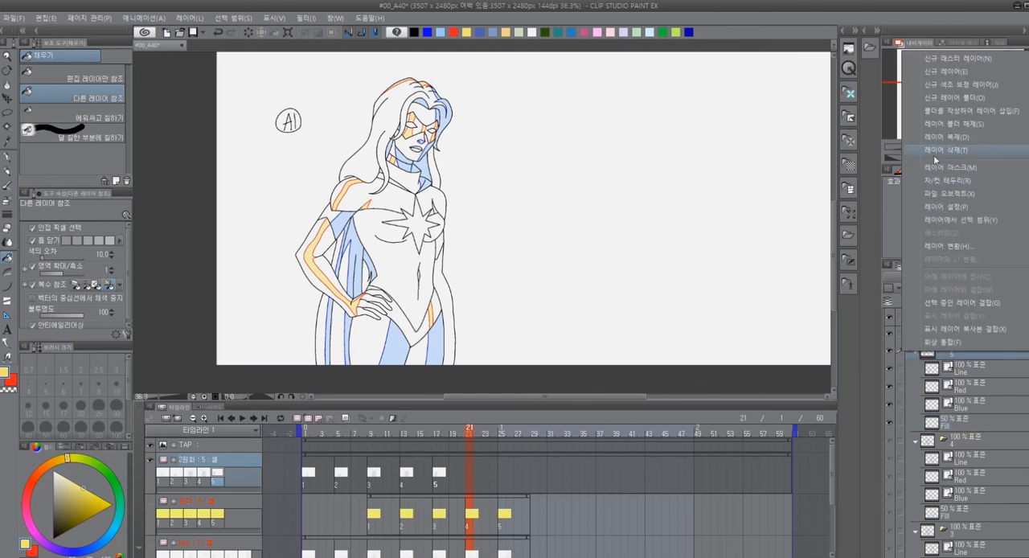
{"action": "left_click", "coordinate": [947, 136]}
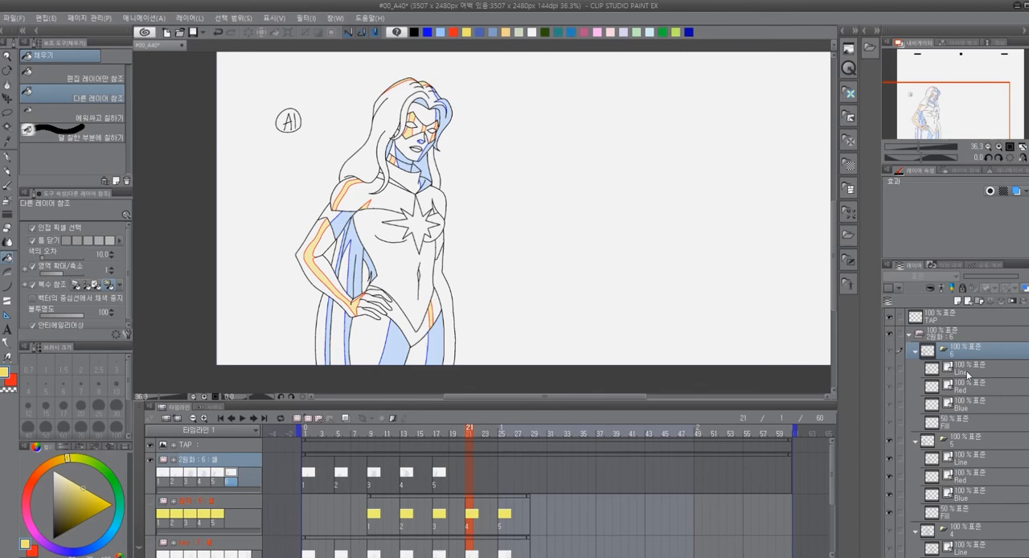
Assign cel 6 to frame 21 of the 2원화 track and show the yellow reference track
{"action": "right_click", "coordinate": [470, 477]}
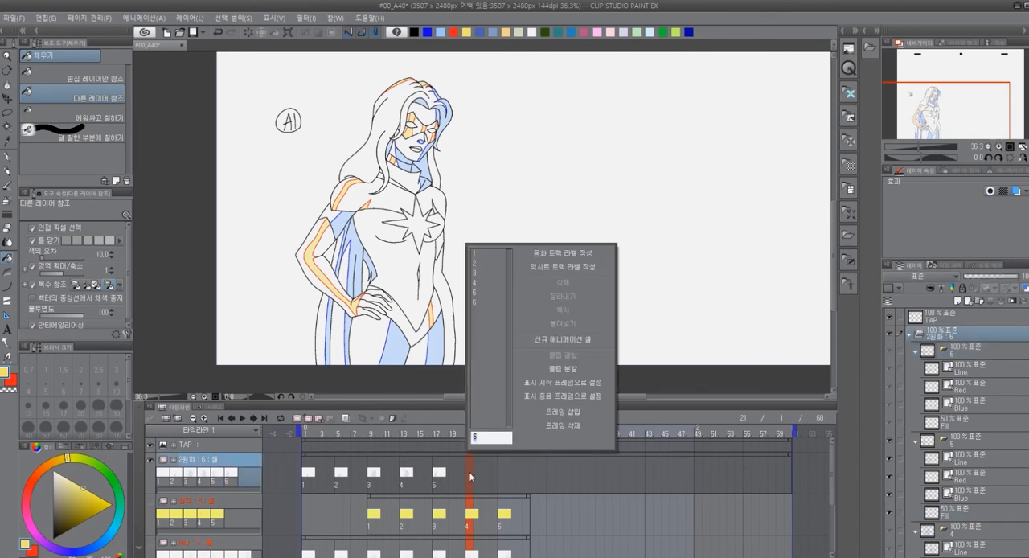
{"action": "left_click", "coordinate": [475, 303]}
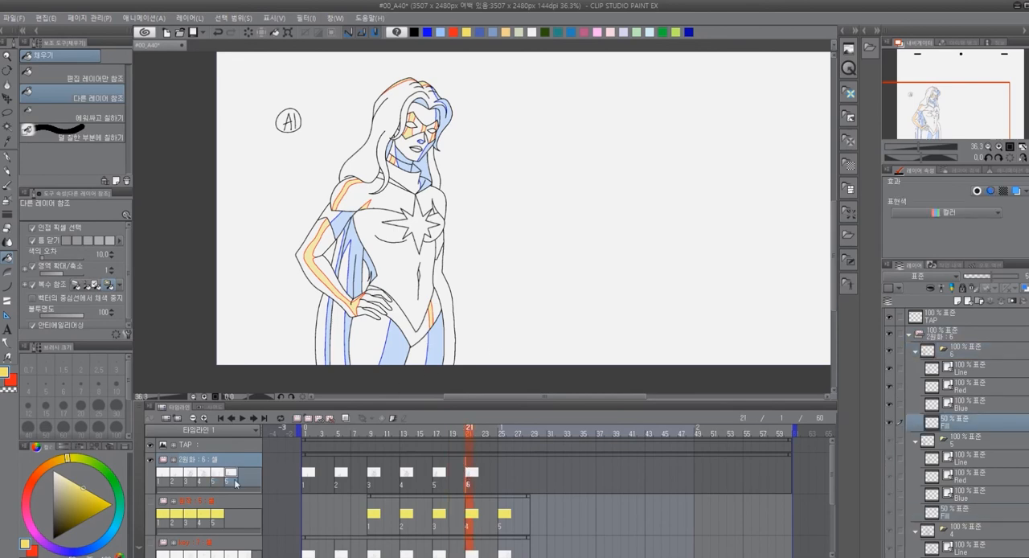
{"action": "left_click", "coordinate": [151, 501]}
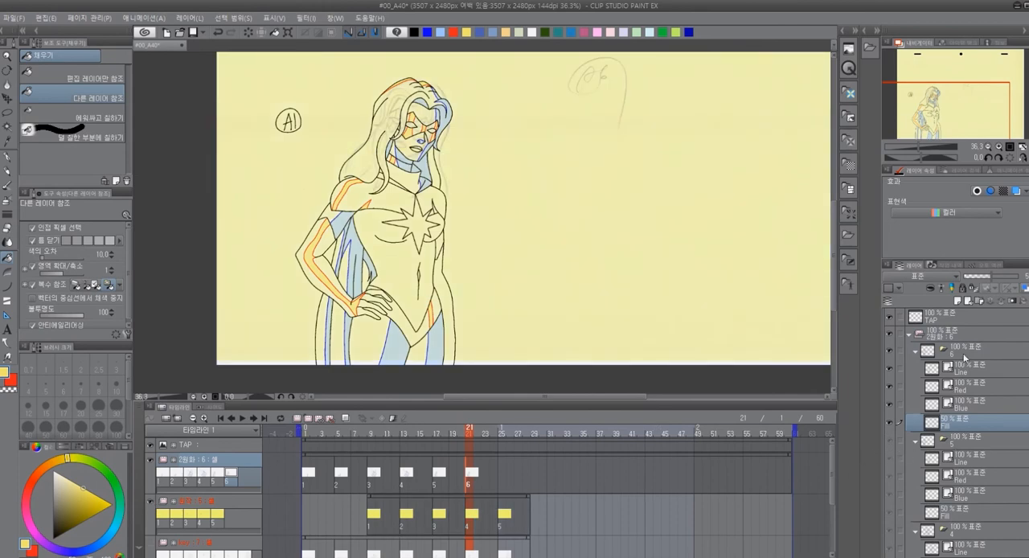
Delete the old head and hair line work from all layers of cel folder 6, lassoing it down to the chest
{"action": "left_click", "coordinate": [916, 352]}
{"action": "left_click", "coordinate": [958, 355]}
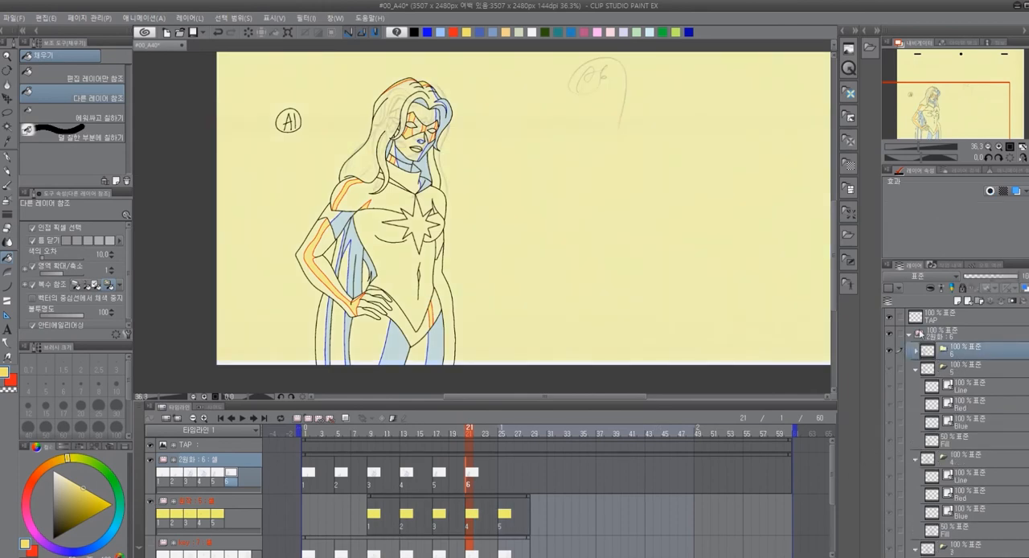
{"action": "scroll", "coordinate": [564, 163], "scroll_direction": "down", "scroll_amount": 5}
{"action": "scroll", "coordinate": [479, 112], "scroll_direction": "up", "scroll_amount": 9}
{"action": "scroll", "coordinate": [518, 165], "scroll_direction": "up", "scroll_amount": 1}
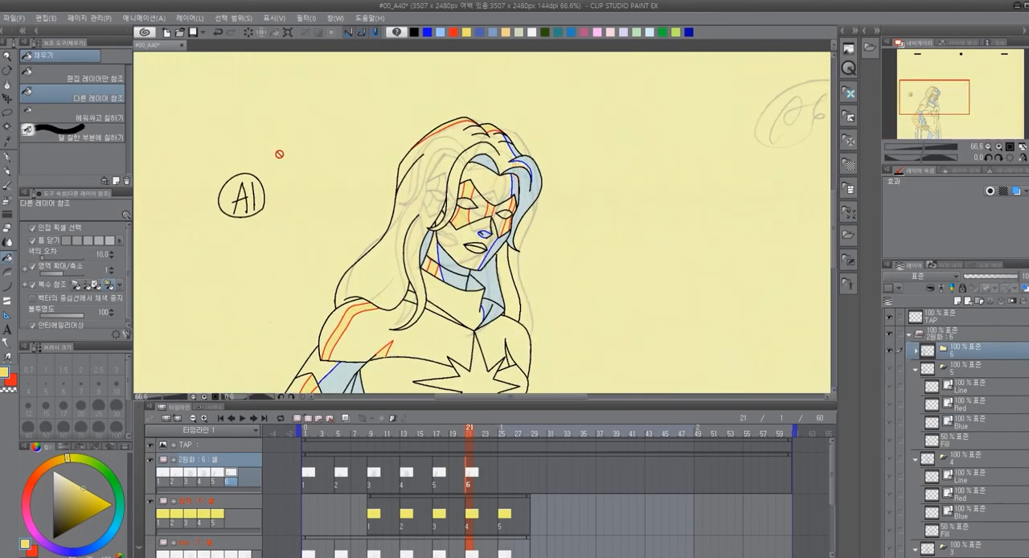
{"action": "key", "text": "m"}
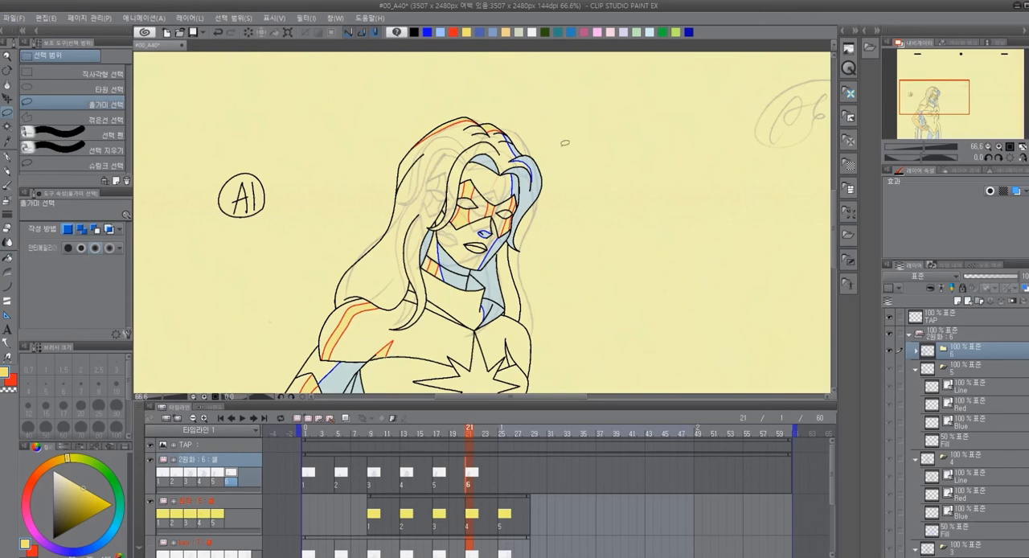
{"action": "left_click_drag", "start_coordinate": [568, 138], "coordinate": [469, 90]}
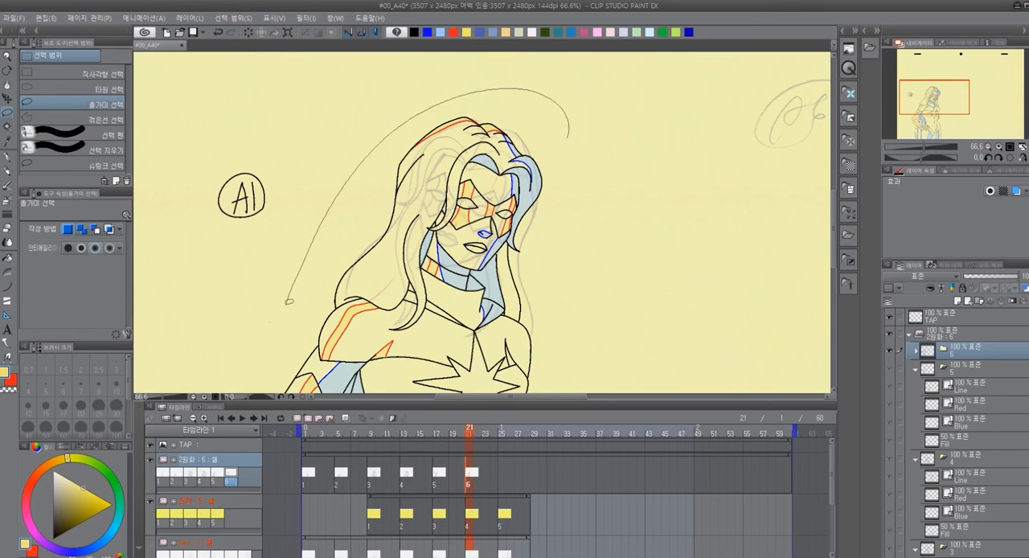
{"action": "mouse_move", "coordinate": [295, 304]}
{"action": "left_mouse_down"}
{"action": "mouse_move", "coordinate": [321, 308]}
{"action": "mouse_move", "coordinate": [352, 287]}
{"action": "mouse_move", "coordinate": [383, 330]}
{"action": "mouse_move", "coordinate": [433, 333]}
{"action": "left_mouse_up"}
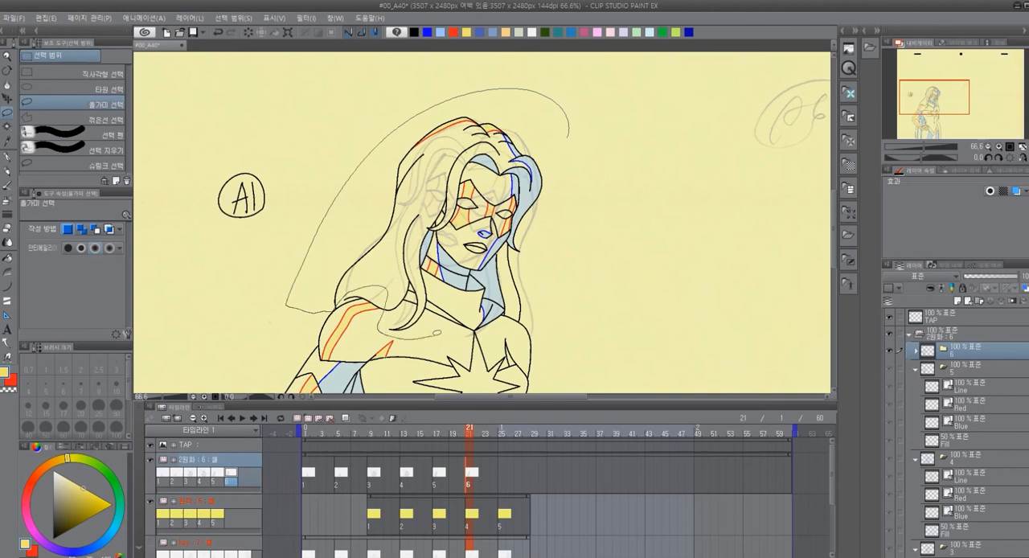
{"action": "mouse_move", "coordinate": [434, 333]}
{"action": "left_mouse_down"}
{"action": "mouse_move", "coordinate": [427, 261]}
{"action": "mouse_move", "coordinate": [564, 299]}
{"action": "mouse_move", "coordinate": [599, 166]}
{"action": "left_mouse_up"}
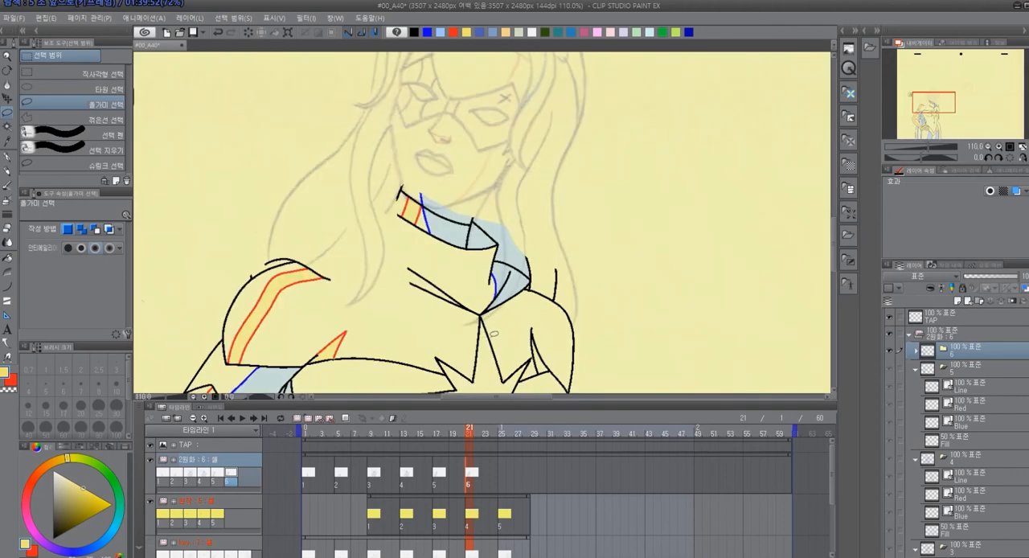
Lasso and delete the leftover hair strokes above the shoulder beside the red stripe in cel folder 6, then clear the selection
{"action": "scroll", "coordinate": [495, 336], "scroll_direction": "down", "scroll_amount": 3}
{"action": "scroll", "coordinate": [496, 337], "scroll_direction": "up", "scroll_amount": 4}
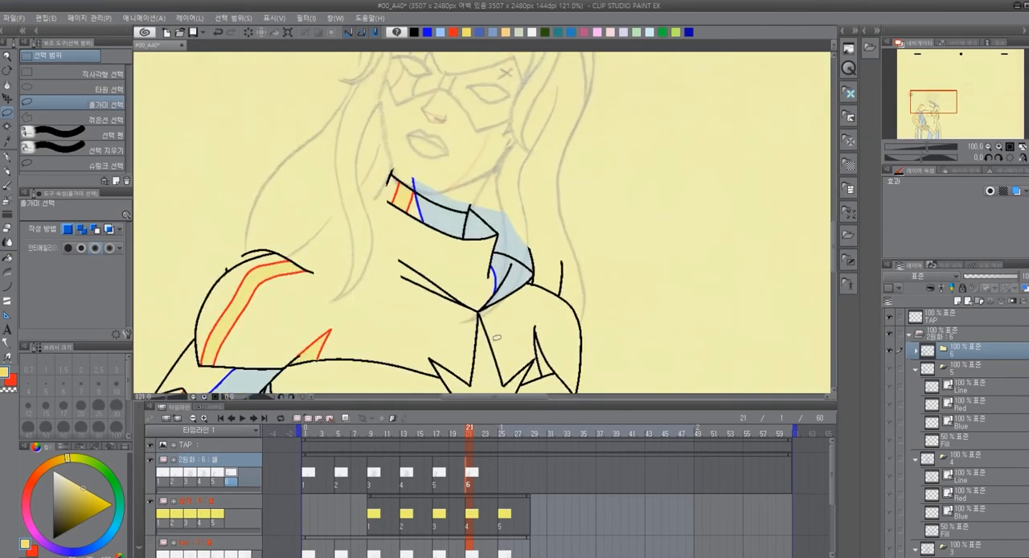
{"action": "scroll", "coordinate": [497, 338], "scroll_direction": "down", "scroll_amount": 4}
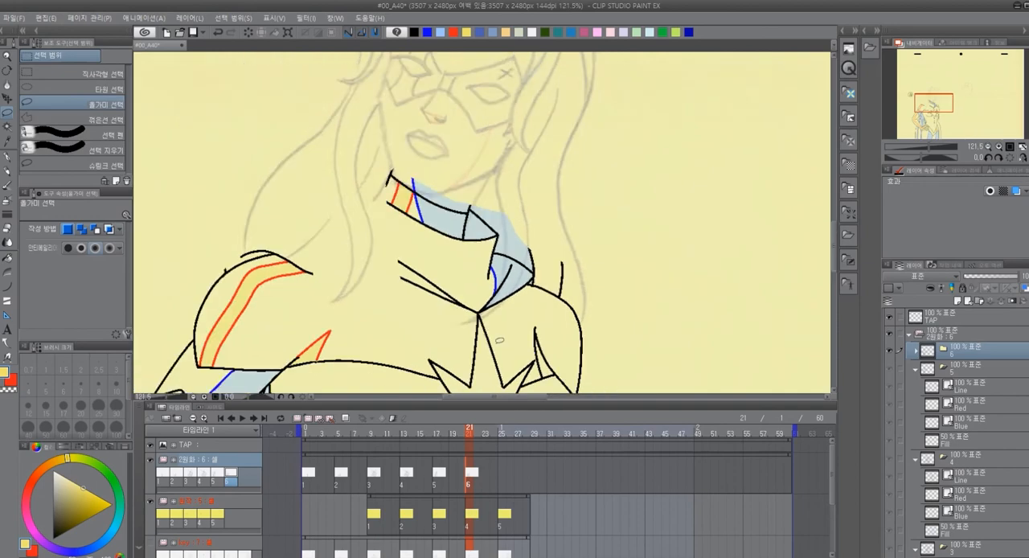
{"action": "scroll", "coordinate": [328, 315], "scroll_direction": "up", "scroll_amount": 3}
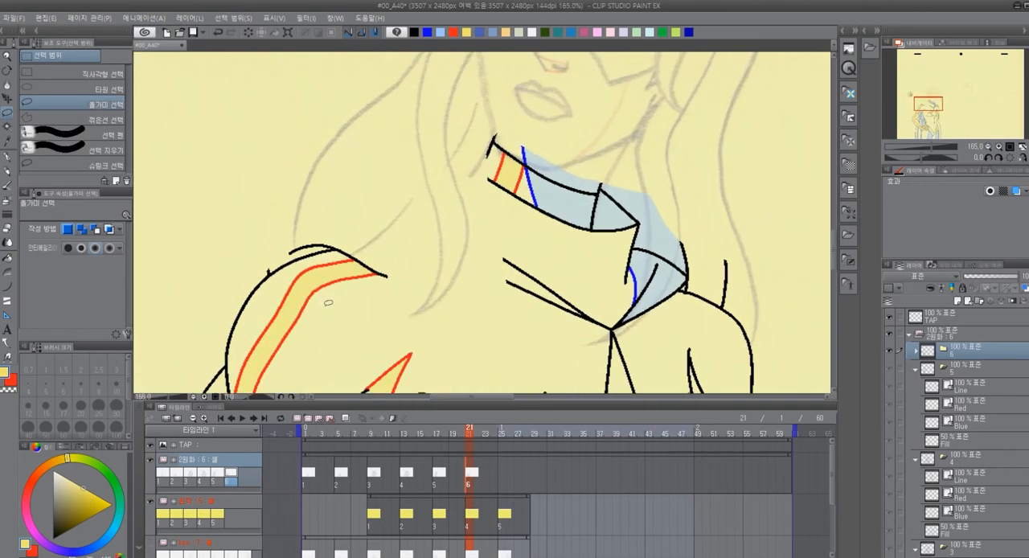
{"action": "scroll", "coordinate": [308, 283], "scroll_direction": "up", "scroll_amount": 1}
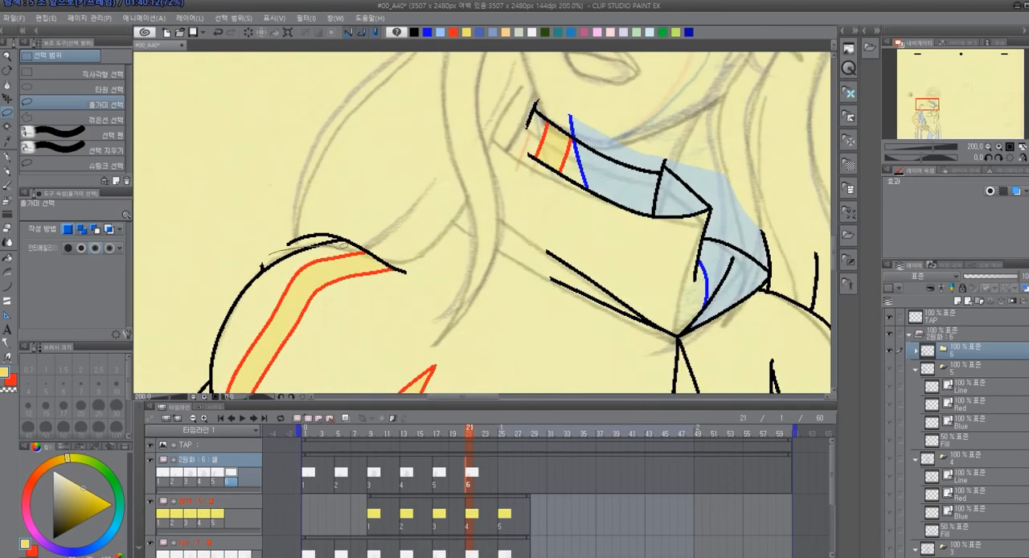
{"action": "mouse_move", "coordinate": [375, 255]}
{"action": "left_mouse_down"}
{"action": "mouse_move", "coordinate": [418, 269]}
{"action": "mouse_move", "coordinate": [365, 196]}
{"action": "mouse_move", "coordinate": [289, 258]}
{"action": "left_mouse_up"}
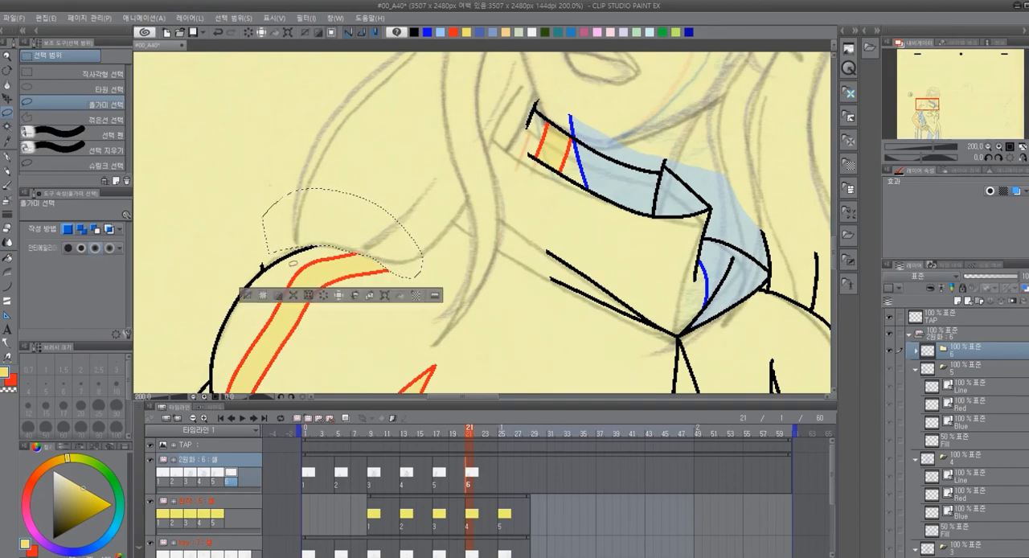
{"action": "scroll", "coordinate": [451, 230], "scroll_direction": "down", "scroll_amount": 1}
{"action": "key", "text": "ctrl+d"}
{"action": "scroll", "coordinate": [462, 244], "scroll_direction": "down", "scroll_amount": 3}
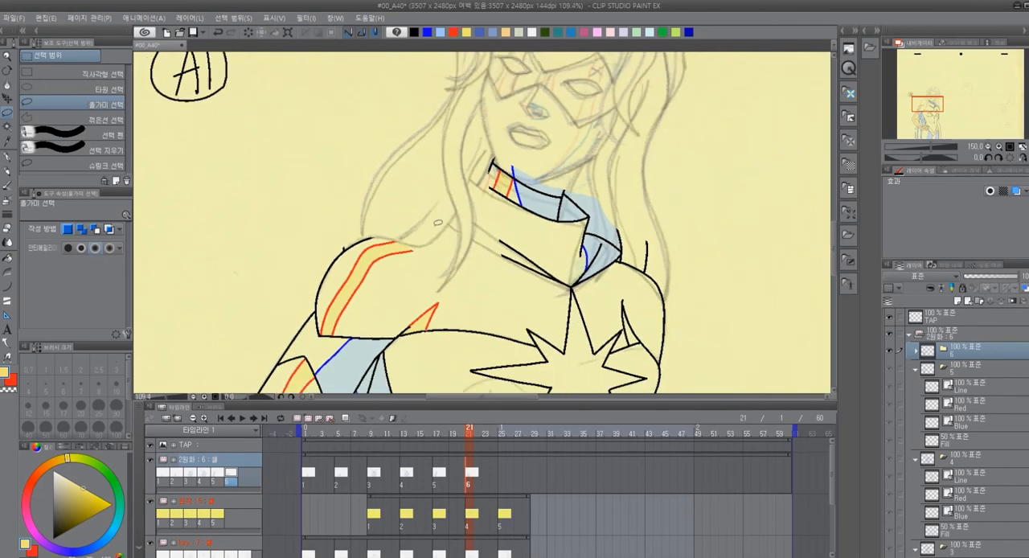
Hide the sketch track below the yellow reference track and select the Line layer of cel folder 6
{"action": "mouse_move", "coordinate": [456, 224]}
{"action": "left_mouse_down"}
{"action": "mouse_move", "coordinate": [432, 279]}
{"action": "mouse_move", "coordinate": [459, 312]}
{"action": "left_mouse_up"}
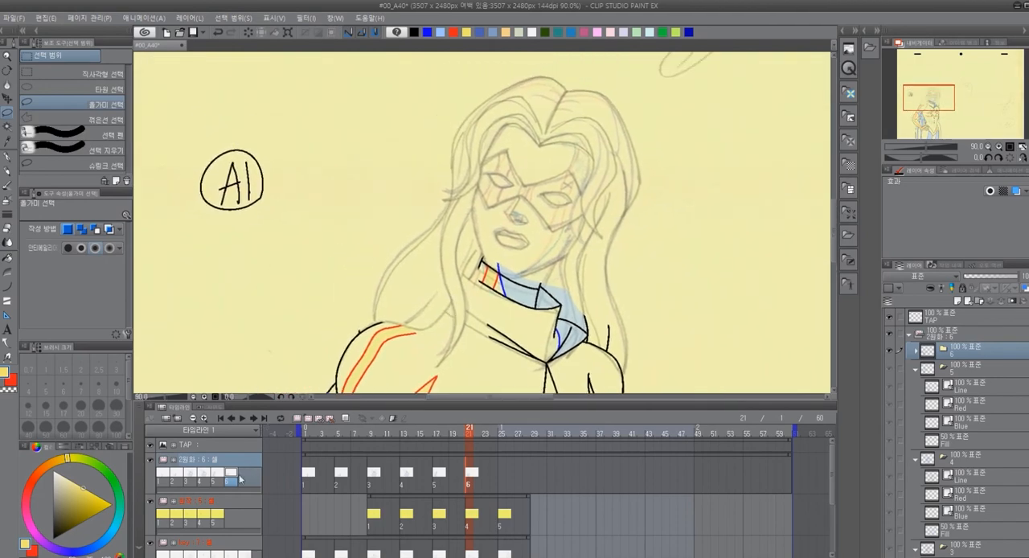
{"action": "left_click", "coordinate": [152, 543]}
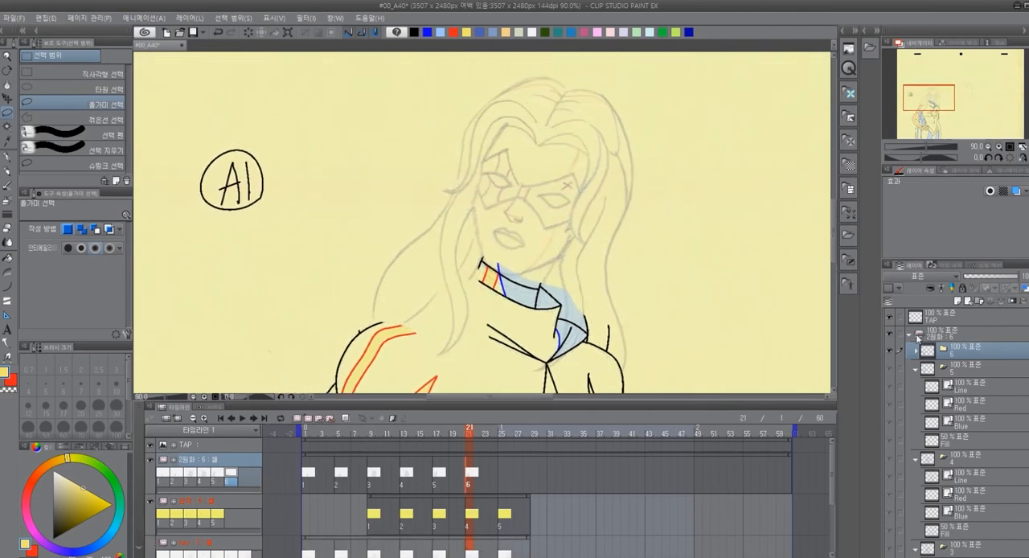
{"action": "left_click", "coordinate": [916, 352]}
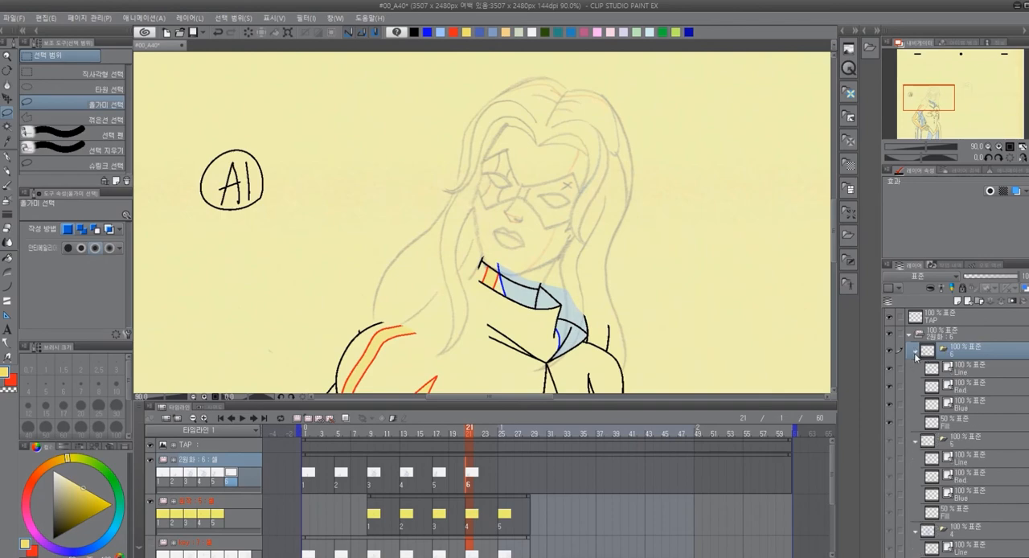
{"action": "left_click", "coordinate": [971, 369]}
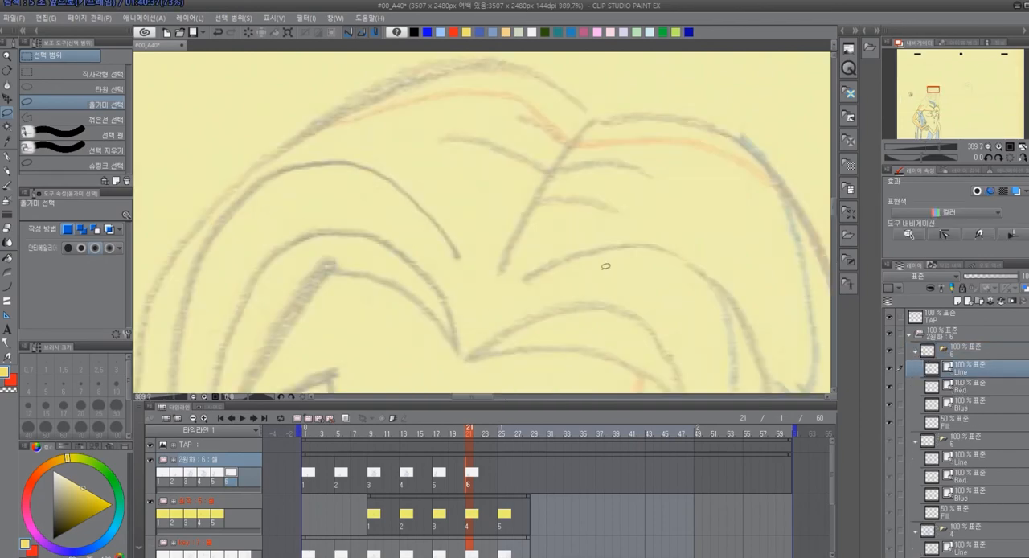
Ink the crown, parting and fringe curves of the hair in black, tracing the reference sketch with the pen
{"action": "left_click_drag", "start_coordinate": [555, 230], "coordinate": [503, 238]}
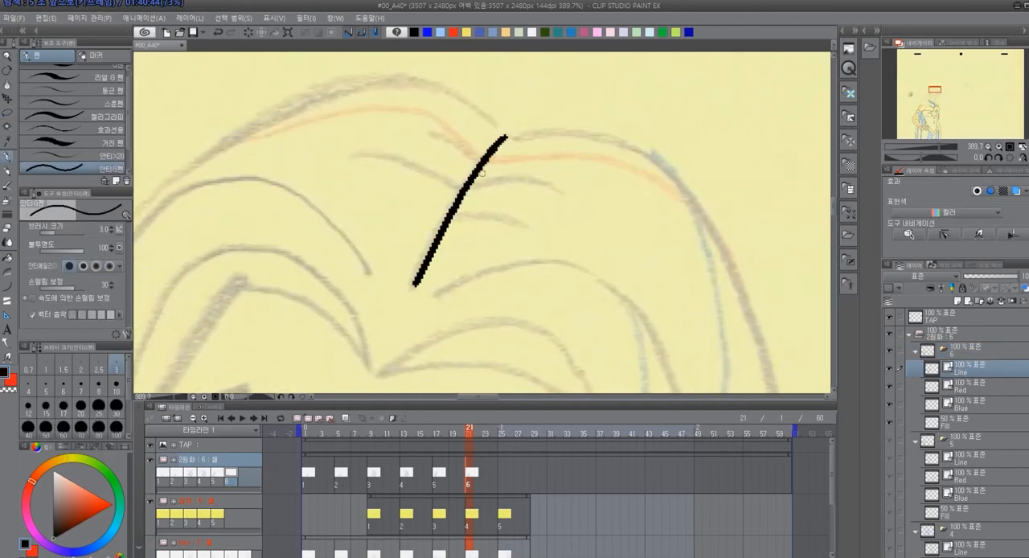
{"action": "key", "text": "ctrl+z"}
{"action": "mouse_move", "coordinate": [506, 136]}
{"action": "left_mouse_down"}
{"action": "mouse_move", "coordinate": [437, 229]}
{"action": "mouse_move", "coordinate": [407, 295]}
{"action": "left_mouse_up"}
{"action": "mouse_move", "coordinate": [467, 314]}
{"action": "left_mouse_down"}
{"action": "mouse_move", "coordinate": [533, 269]}
{"action": "mouse_move", "coordinate": [407, 245]}
{"action": "left_mouse_up"}
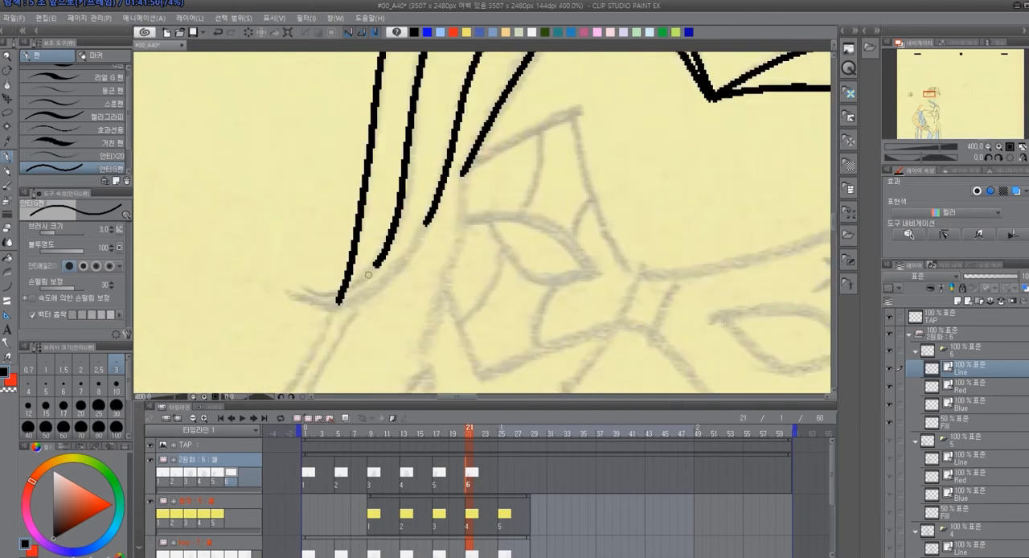
{"action": "left_click_drag", "start_coordinate": [369, 274], "coordinate": [275, 300]}
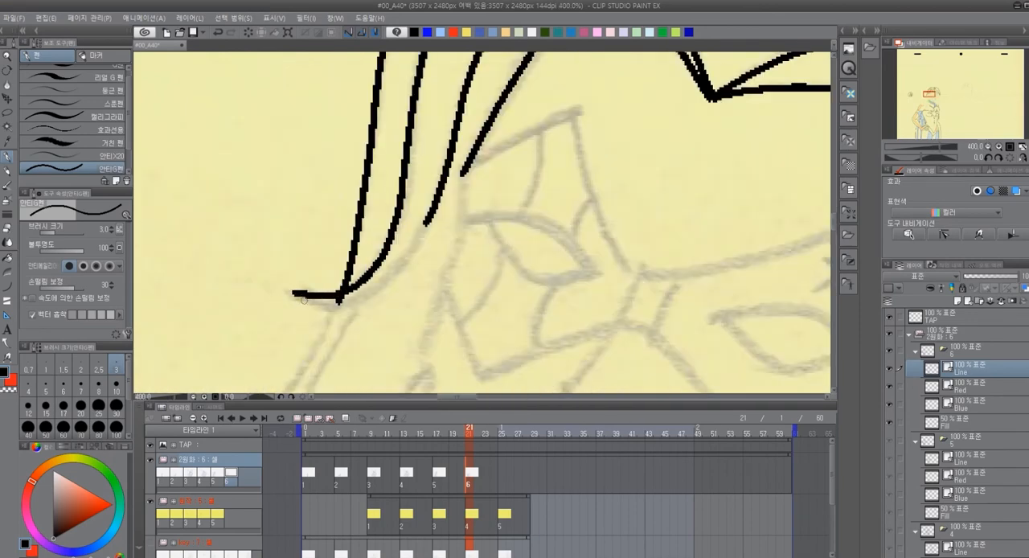
Trim the overshooting line at the left hair strand's tip, ink its lower curve, and adjust the strand lines with vector pinch
{"action": "key", "text": "e"}
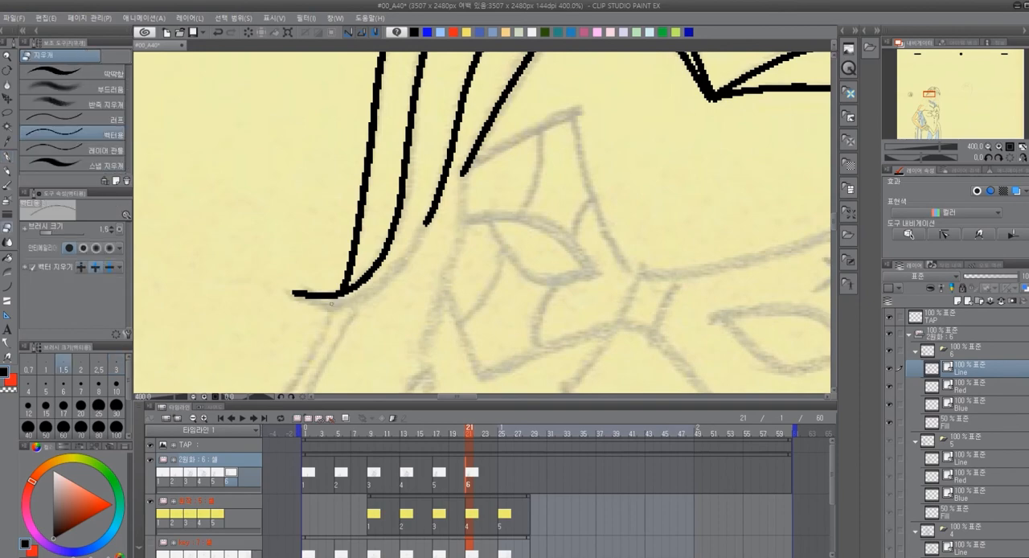
{"action": "key", "text": "p"}
{"action": "mouse_move", "coordinate": [292, 292]}
{"action": "left_mouse_down"}
{"action": "mouse_move", "coordinate": [337, 308]}
{"action": "mouse_move", "coordinate": [430, 211]}
{"action": "left_mouse_up"}
{"action": "left_click_drag", "start_coordinate": [515, 203], "coordinate": [481, 298]}
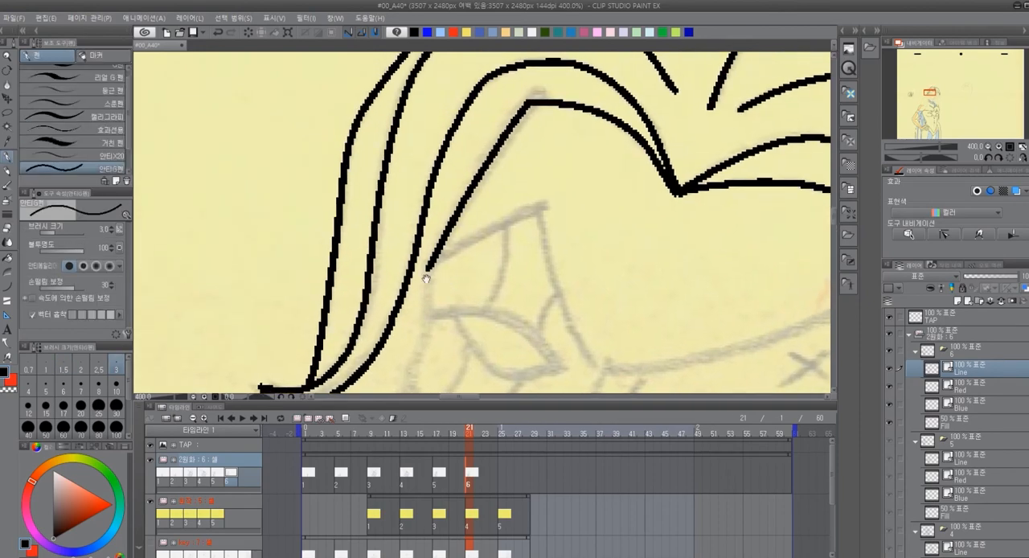
{"action": "key", "text": "y"}
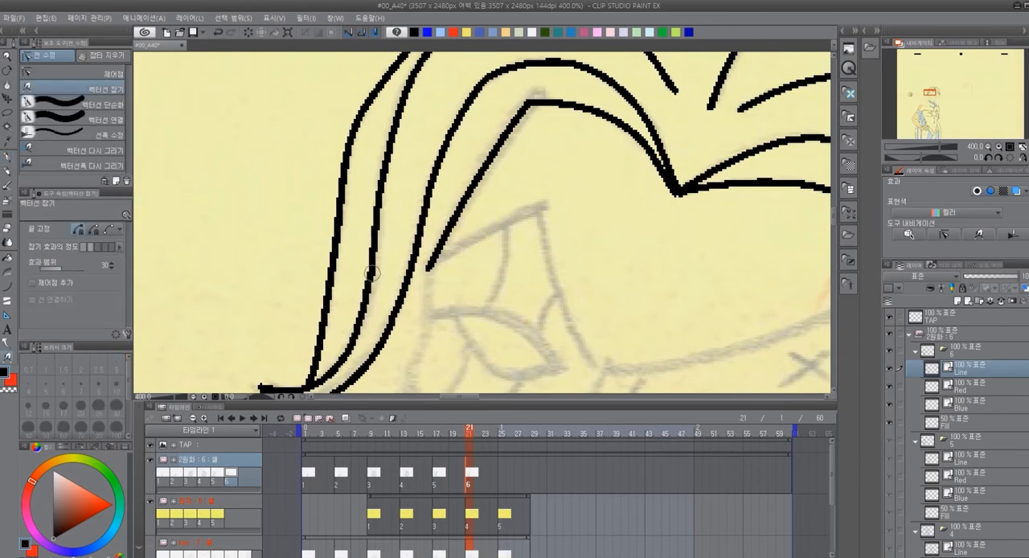
{"action": "mouse_move", "coordinate": [612, 288]}
{"action": "left_mouse_down"}
{"action": "mouse_move", "coordinate": [502, 221]}
{"action": "mouse_move", "coordinate": [536, 173]}
{"action": "mouse_move", "coordinate": [607, 142]}
{"action": "left_mouse_up"}
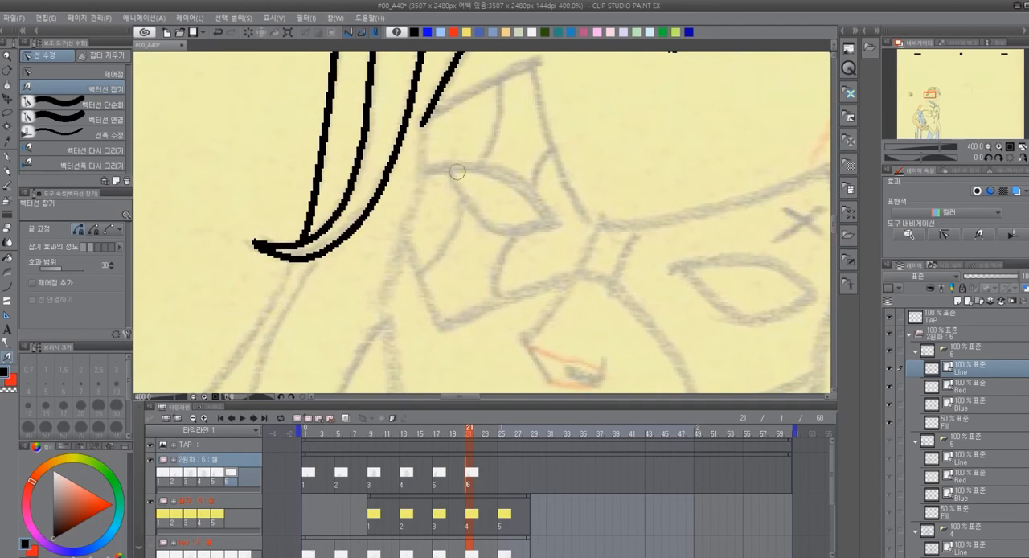
Ink the left face contour down from the fringe and the mask's slanted left brow edge
{"action": "key", "text": "p"}
{"action": "left_click_drag", "start_coordinate": [428, 156], "coordinate": [388, 144]}
{"action": "mouse_move", "coordinate": [382, 108]}
{"action": "left_mouse_down"}
{"action": "mouse_move", "coordinate": [380, 166]}
{"action": "mouse_move", "coordinate": [349, 267]}
{"action": "mouse_move", "coordinate": [350, 253]}
{"action": "mouse_move", "coordinate": [344, 360]}
{"action": "left_mouse_up"}
{"action": "mouse_move", "coordinate": [418, 113]}
{"action": "left_mouse_down"}
{"action": "mouse_move", "coordinate": [348, 184]}
{"action": "mouse_move", "coordinate": [426, 122]}
{"action": "left_mouse_up"}
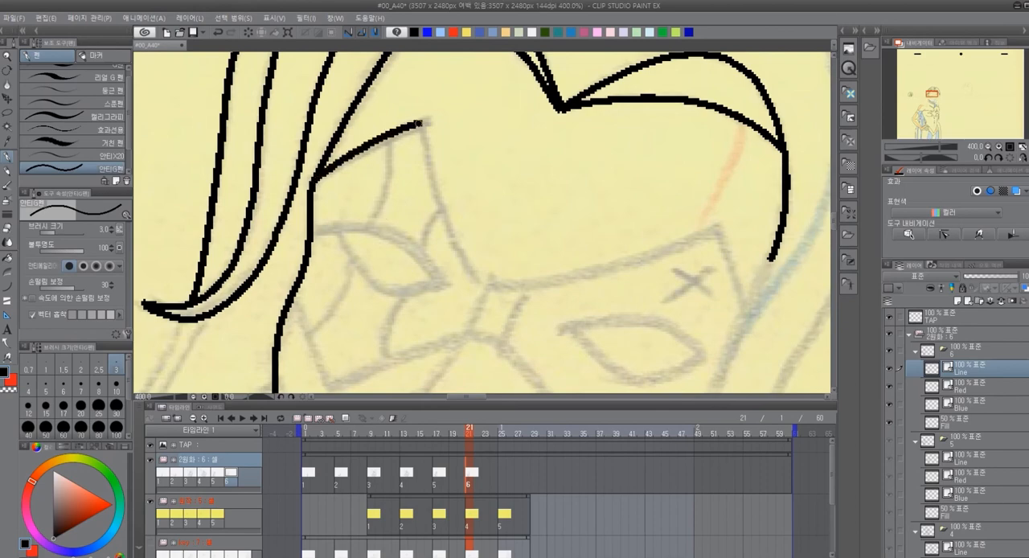
Ink the mask's upper edge from the left brow corner across the nose bridge to the right brow corner
{"action": "left_click_drag", "start_coordinate": [484, 149], "coordinate": [407, 133]}
{"action": "key", "text": "ctrl+z"}
{"action": "mouse_move", "coordinate": [236, 166]}
{"action": "left_mouse_down"}
{"action": "mouse_move", "coordinate": [354, 104]}
{"action": "mouse_move", "coordinate": [325, 98]}
{"action": "mouse_move", "coordinate": [290, 121]}
{"action": "mouse_move", "coordinate": [314, 214]}
{"action": "mouse_move", "coordinate": [350, 266]}
{"action": "left_mouse_up"}
{"action": "left_click_drag", "start_coordinate": [465, 262], "coordinate": [425, 237]}
{"action": "mouse_move", "coordinate": [310, 238]}
{"action": "left_mouse_down"}
{"action": "mouse_move", "coordinate": [438, 220]}
{"action": "mouse_move", "coordinate": [535, 183]}
{"action": "mouse_move", "coordinate": [437, 140]}
{"action": "mouse_move", "coordinate": [463, 215]}
{"action": "left_mouse_up"}
{"action": "mouse_move", "coordinate": [536, 230]}
{"action": "left_mouse_down"}
{"action": "mouse_move", "coordinate": [525, 147]}
{"action": "mouse_move", "coordinate": [526, 177]}
{"action": "left_mouse_up"}
Ink the curved hair strands framing the right side of the face down to where they meet below the mask
{"action": "mouse_move", "coordinate": [514, 71]}
{"action": "left_mouse_down"}
{"action": "mouse_move", "coordinate": [445, 258]}
{"action": "mouse_move", "coordinate": [468, 337]}
{"action": "mouse_move", "coordinate": [505, 363]}
{"action": "left_mouse_up"}
{"action": "mouse_move", "coordinate": [660, 209]}
{"action": "left_mouse_down"}
{"action": "mouse_move", "coordinate": [556, 258]}
{"action": "mouse_move", "coordinate": [573, 140]}
{"action": "left_mouse_up"}
{"action": "mouse_move", "coordinate": [538, 76]}
{"action": "left_mouse_down"}
{"action": "mouse_move", "coordinate": [414, 309]}
{"action": "mouse_move", "coordinate": [414, 353]}
{"action": "mouse_move", "coordinate": [434, 386]}
{"action": "left_mouse_up"}
{"action": "left_click_drag", "start_coordinate": [553, 295], "coordinate": [604, 236]}
{"action": "mouse_move", "coordinate": [579, 111]}
{"action": "left_mouse_down"}
{"action": "mouse_move", "coordinate": [563, 197]}
{"action": "mouse_move", "coordinate": [460, 388]}
{"action": "left_mouse_up"}
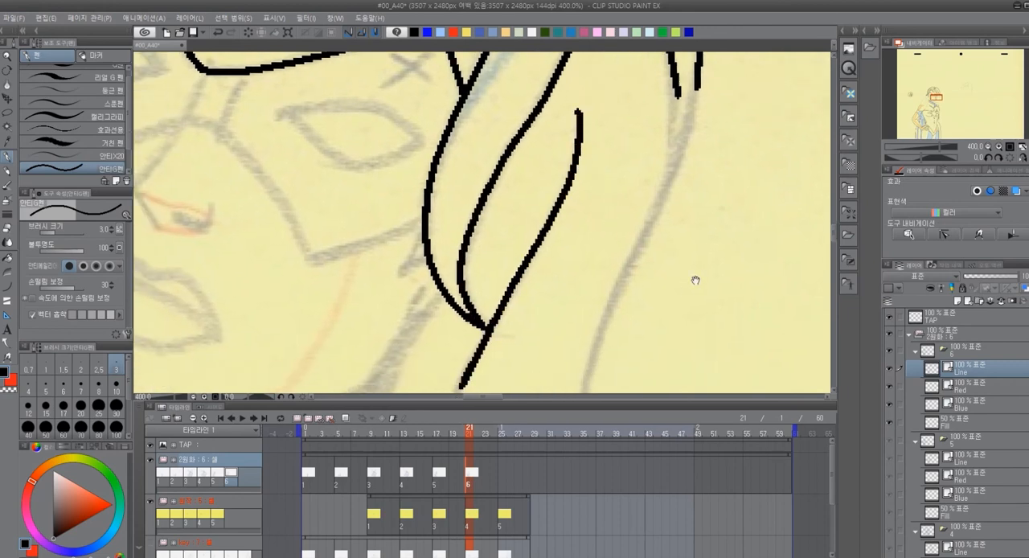
Ink the outermost right hair strands to their shared tip, refine them with vector pinch, and continue the outer hair line downward
{"action": "left_click_drag", "start_coordinate": [696, 280], "coordinate": [573, 335]}
{"action": "left_click_drag", "start_coordinate": [556, 153], "coordinate": [550, 233]}
{"action": "left_click_drag", "start_coordinate": [577, 127], "coordinate": [548, 234]}
{"action": "mouse_move", "coordinate": [602, 201]}
{"action": "left_mouse_down"}
{"action": "mouse_move", "coordinate": [552, 326]}
{"action": "mouse_move", "coordinate": [538, 260]}
{"action": "left_mouse_up"}
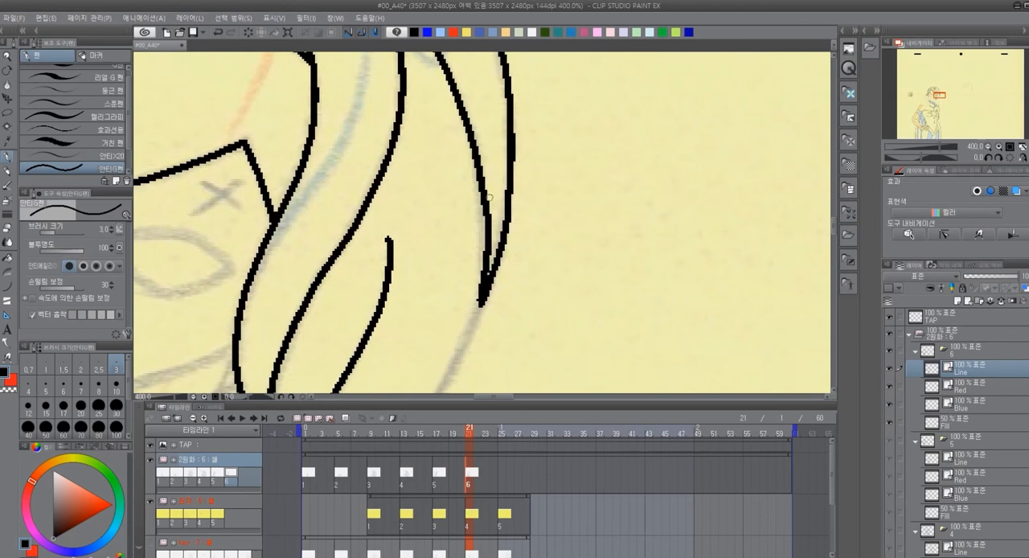
{"action": "key", "text": "y"}
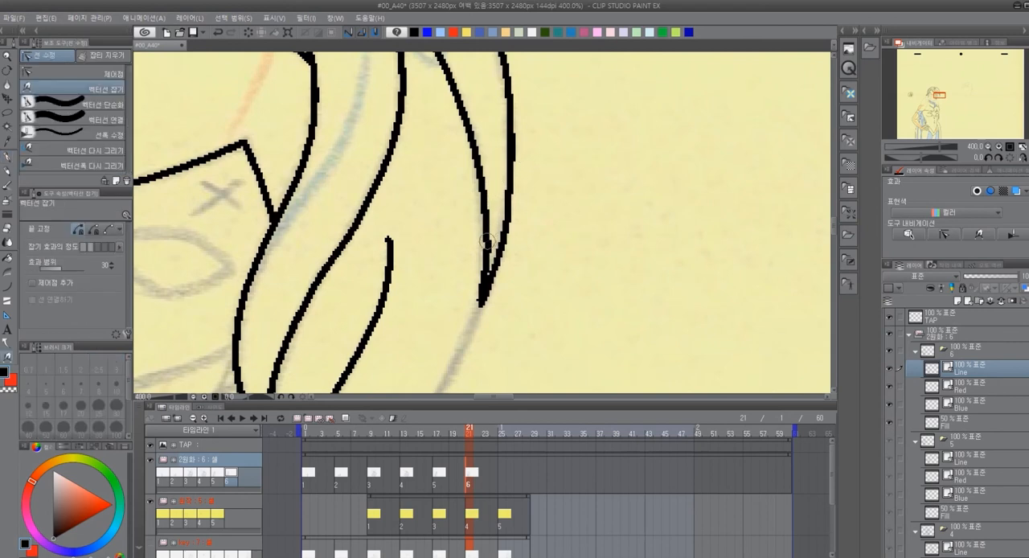
{"action": "mouse_move", "coordinate": [536, 324]}
{"action": "left_mouse_down"}
{"action": "mouse_move", "coordinate": [620, 147]}
{"action": "mouse_move", "coordinate": [648, 124]}
{"action": "left_mouse_up"}
{"action": "key", "text": "p"}
{"action": "left_click_drag", "start_coordinate": [574, 188], "coordinate": [547, 174]}
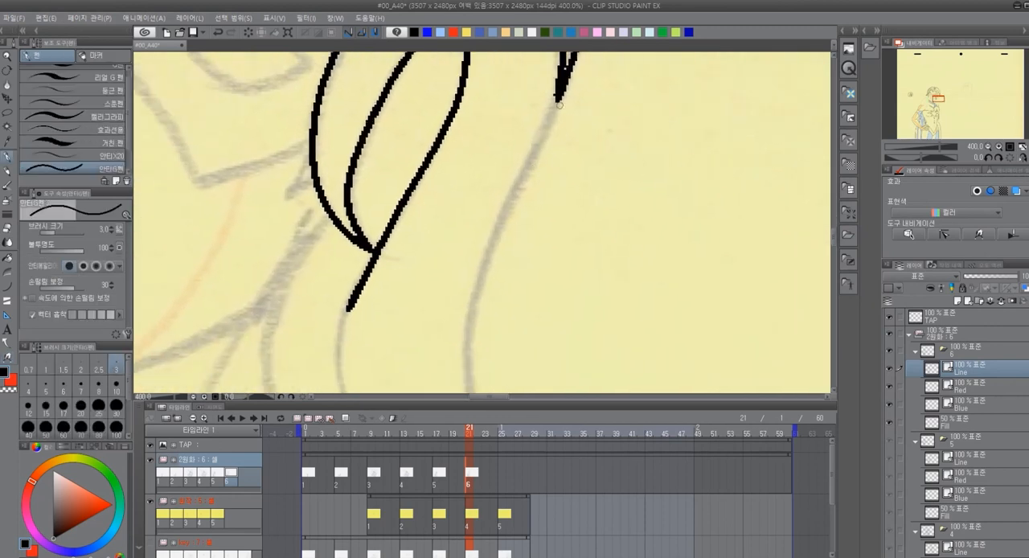
{"action": "mouse_move", "coordinate": [548, 121]}
{"action": "left_mouse_down"}
{"action": "mouse_move", "coordinate": [473, 294]}
{"action": "mouse_move", "coordinate": [466, 374]}
{"action": "left_mouse_up"}
Ink the left cheek contour and the mask's lower edge across the nose to the right-hand hair
{"action": "mouse_move", "coordinate": [458, 243]}
{"action": "left_mouse_down"}
{"action": "mouse_move", "coordinate": [678, 257]}
{"action": "mouse_move", "coordinate": [703, 271]}
{"action": "left_mouse_up"}
{"action": "mouse_move", "coordinate": [545, 215]}
{"action": "left_mouse_down"}
{"action": "mouse_move", "coordinate": [536, 233]}
{"action": "mouse_move", "coordinate": [556, 316]}
{"action": "mouse_move", "coordinate": [576, 338]}
{"action": "mouse_move", "coordinate": [611, 148]}
{"action": "mouse_move", "coordinate": [705, 258]}
{"action": "mouse_move", "coordinate": [726, 261]}
{"action": "mouse_move", "coordinate": [635, 98]}
{"action": "mouse_move", "coordinate": [625, 96]}
{"action": "mouse_move", "coordinate": [605, 267]}
{"action": "mouse_move", "coordinate": [674, 296]}
{"action": "mouse_move", "coordinate": [635, 259]}
{"action": "left_mouse_up"}
{"action": "mouse_move", "coordinate": [239, 164]}
{"action": "left_mouse_down"}
{"action": "mouse_move", "coordinate": [276, 253]}
{"action": "mouse_move", "coordinate": [425, 201]}
{"action": "mouse_move", "coordinate": [453, 210]}
{"action": "left_mouse_up"}
{"action": "left_click_drag", "start_coordinate": [521, 253], "coordinate": [404, 185]}
{"action": "mouse_move", "coordinate": [334, 141]}
{"action": "left_mouse_down"}
{"action": "mouse_move", "coordinate": [388, 203]}
{"action": "mouse_move", "coordinate": [424, 274]}
{"action": "mouse_move", "coordinate": [534, 233]}
{"action": "left_mouse_up"}
{"action": "key", "text": "ctrl+z"}
{"action": "left_click_drag", "start_coordinate": [423, 269], "coordinate": [534, 233]}
{"action": "key", "text": "ctrl+z"}
{"action": "mouse_move", "coordinate": [444, 266]}
{"action": "left_mouse_down"}
{"action": "mouse_move", "coordinate": [539, 225]}
{"action": "mouse_move", "coordinate": [553, 269]}
{"action": "mouse_move", "coordinate": [572, 272]}
{"action": "left_mouse_up"}
{"action": "left_click_drag", "start_coordinate": [694, 291], "coordinate": [728, 317]}
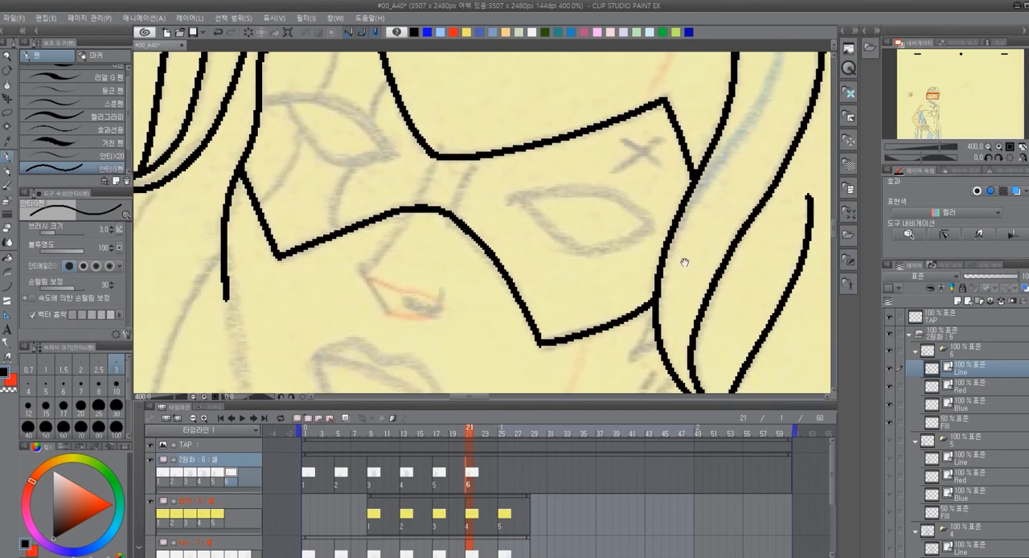
Ink both almond-shaped eye openings inside the mask with their upper and lower lid curves
{"action": "mouse_move", "coordinate": [510, 198]}
{"action": "left_mouse_down"}
{"action": "mouse_move", "coordinate": [606, 190]}
{"action": "mouse_move", "coordinate": [659, 226]}
{"action": "left_mouse_up"}
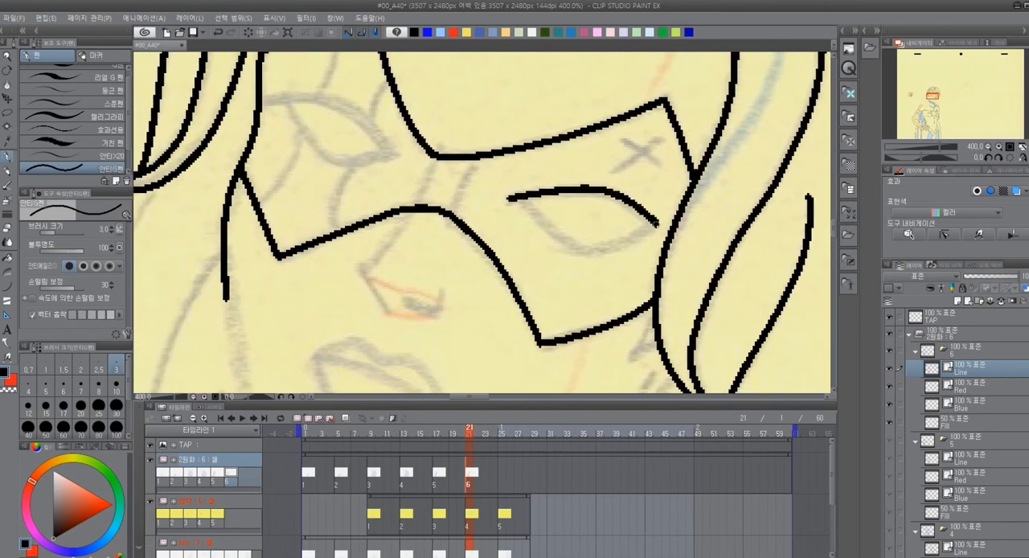
{"action": "mouse_move", "coordinate": [516, 196]}
{"action": "left_mouse_down"}
{"action": "mouse_move", "coordinate": [566, 241]}
{"action": "mouse_move", "coordinate": [600, 250]}
{"action": "mouse_move", "coordinate": [659, 223]}
{"action": "left_mouse_up"}
{"action": "left_click_drag", "start_coordinate": [504, 246], "coordinate": [579, 310]}
{"action": "mouse_move", "coordinate": [348, 168]}
{"action": "left_mouse_down"}
{"action": "mouse_move", "coordinate": [422, 175]}
{"action": "mouse_move", "coordinate": [475, 222]}
{"action": "left_mouse_up"}
{"action": "mouse_move", "coordinate": [363, 167]}
{"action": "left_mouse_down"}
{"action": "mouse_move", "coordinate": [397, 217]}
{"action": "mouse_move", "coordinate": [424, 234]}
{"action": "mouse_move", "coordinate": [471, 220]}
{"action": "left_mouse_up"}
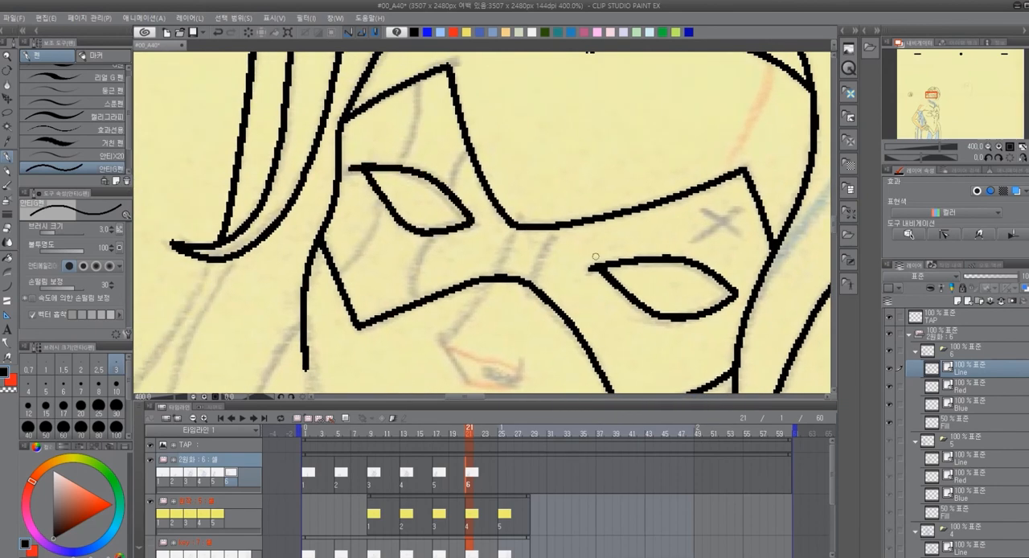
Ink the nose with its nostril, the lips and the jawline over the reference sketch
{"action": "left_click_drag", "start_coordinate": [645, 283], "coordinate": [587, 105]}
{"action": "mouse_move", "coordinate": [435, 102]}
{"action": "left_mouse_down"}
{"action": "mouse_move", "coordinate": [383, 164]}
{"action": "mouse_move", "coordinate": [415, 204]}
{"action": "mouse_move", "coordinate": [460, 204]}
{"action": "mouse_move", "coordinate": [467, 184]}
{"action": "left_mouse_up"}
{"action": "mouse_move", "coordinate": [549, 317]}
{"action": "left_mouse_down"}
{"action": "mouse_move", "coordinate": [583, 316]}
{"action": "mouse_move", "coordinate": [578, 308]}
{"action": "left_mouse_up"}
{"action": "key", "text": "ctrl+z"}
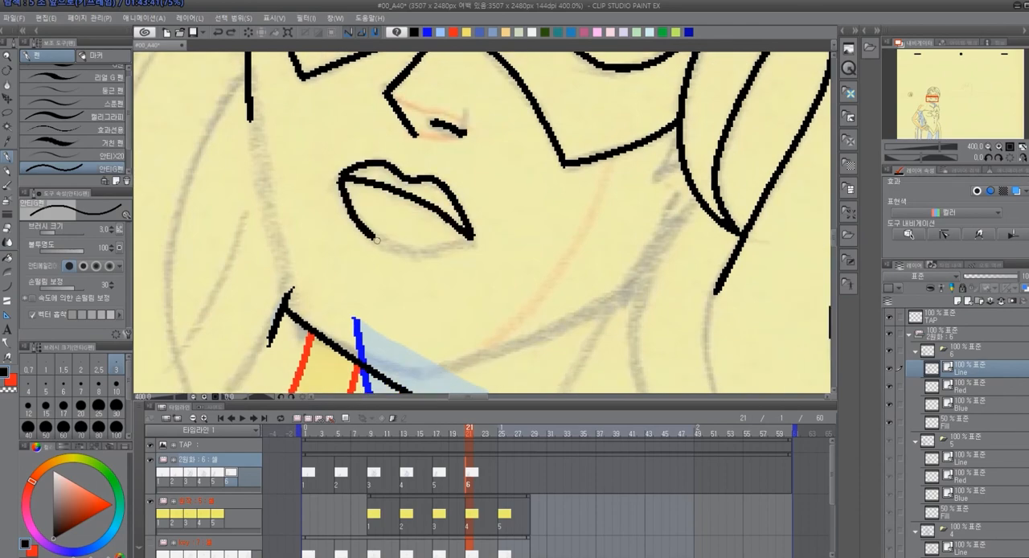
{"action": "left_click_drag", "start_coordinate": [376, 234], "coordinate": [414, 250]}
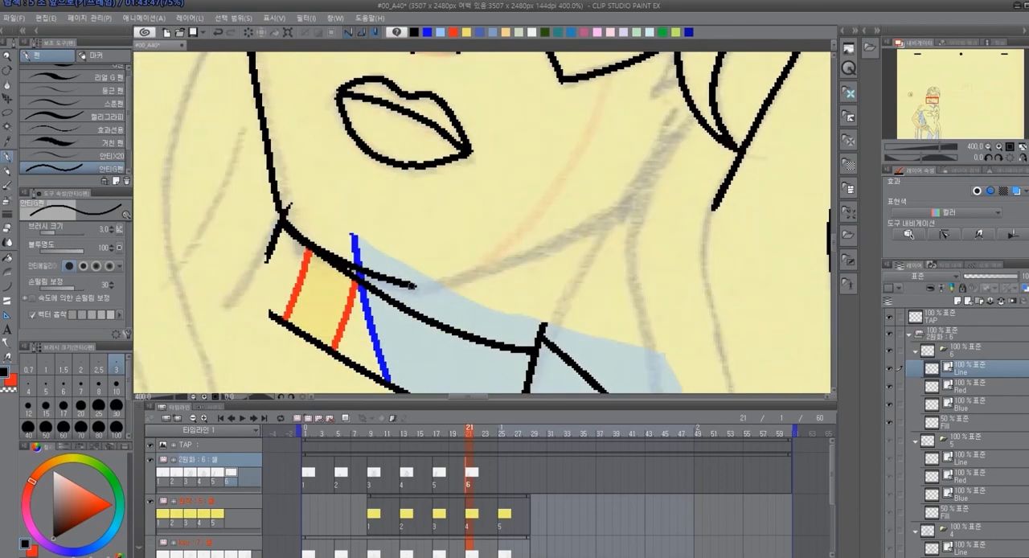
{"action": "mouse_move", "coordinate": [414, 285]}
{"action": "left_mouse_down"}
{"action": "mouse_move", "coordinate": [499, 267]}
{"action": "mouse_move", "coordinate": [571, 231]}
{"action": "left_mouse_up"}
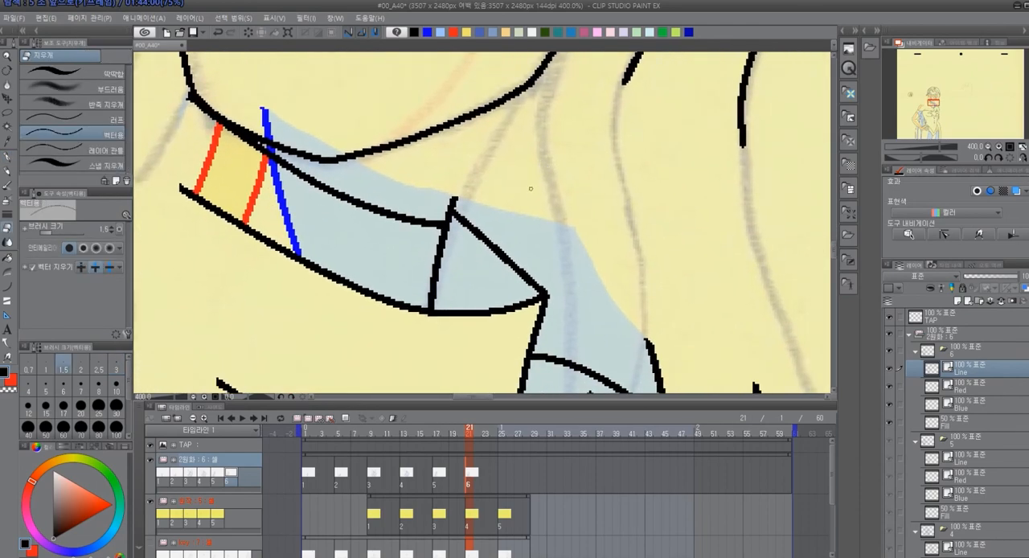
Ink the neck line from the jaw into the collar's front fold and erase the overlapping line ends with the vector eraser
{"action": "scroll", "coordinate": [531, 189], "scroll_direction": "down", "scroll_amount": 3}
{"action": "left_click_drag", "start_coordinate": [571, 190], "coordinate": [480, 216]}
{"action": "scroll", "coordinate": [524, 262], "scroll_direction": "up", "scroll_amount": 1}
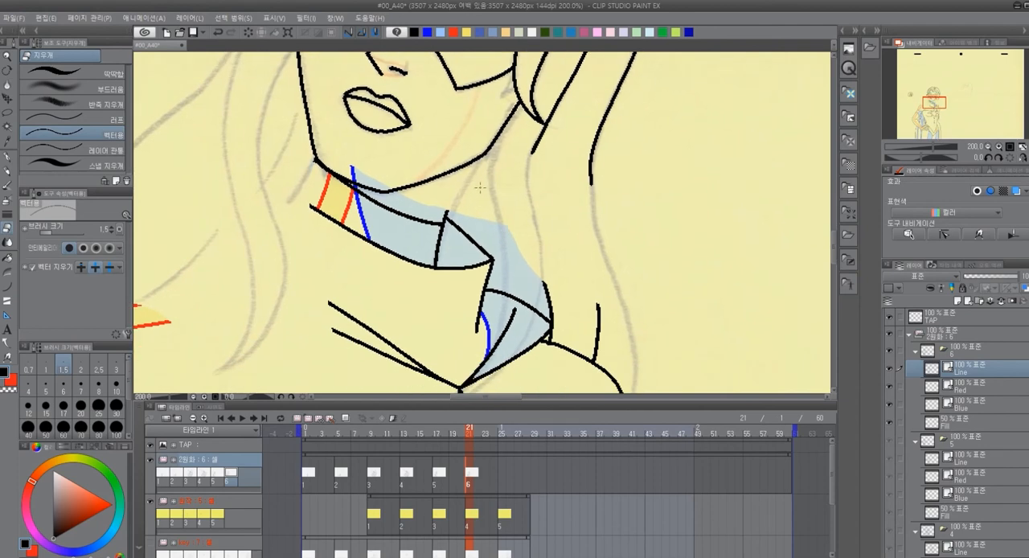
{"action": "key", "text": "p"}
{"action": "left_click_drag", "start_coordinate": [484, 156], "coordinate": [430, 290]}
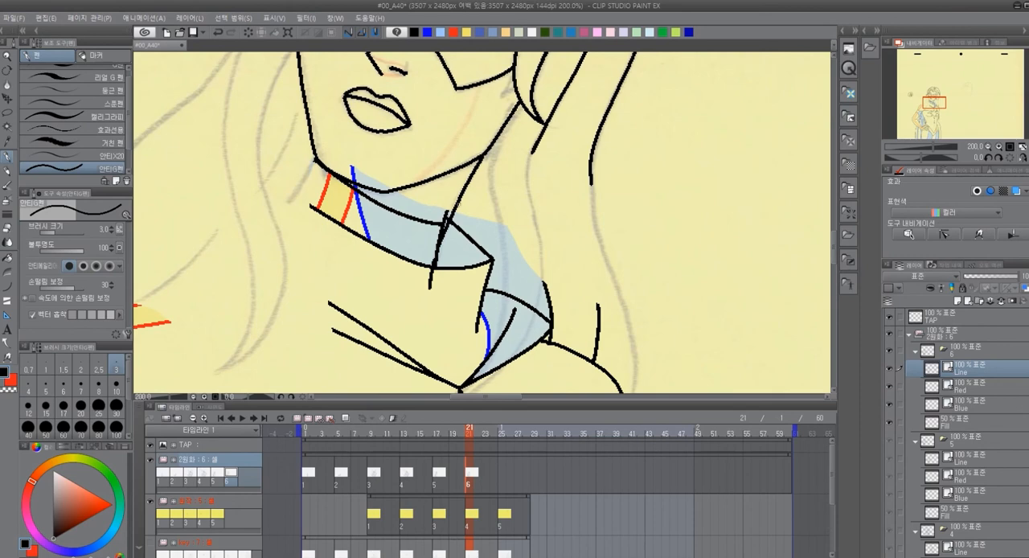
{"action": "key", "text": "e"}
{"action": "left_click_drag", "start_coordinate": [438, 278], "coordinate": [419, 289]}
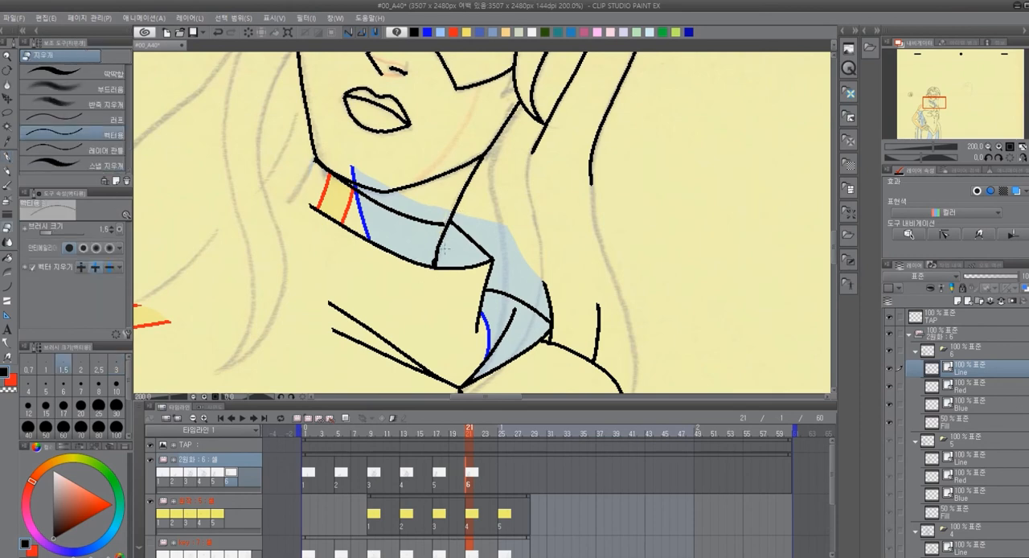
Delete the old neck shadow fill from cel 6's Fill layer and erase the blue collar line's end above the collar edge
{"action": "left_click_drag", "start_coordinate": [622, 234], "coordinate": [612, 253]}
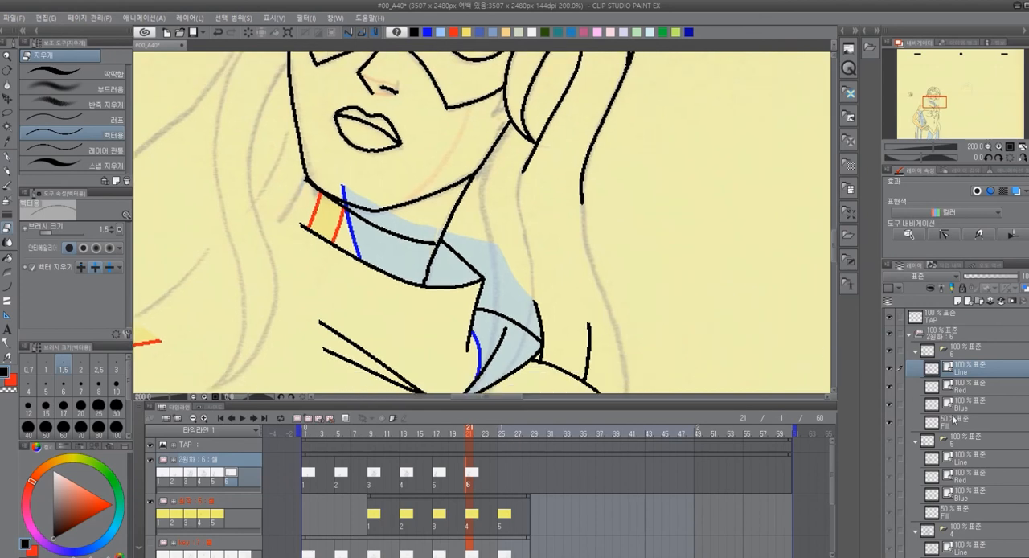
{"action": "left_click", "coordinate": [959, 424]}
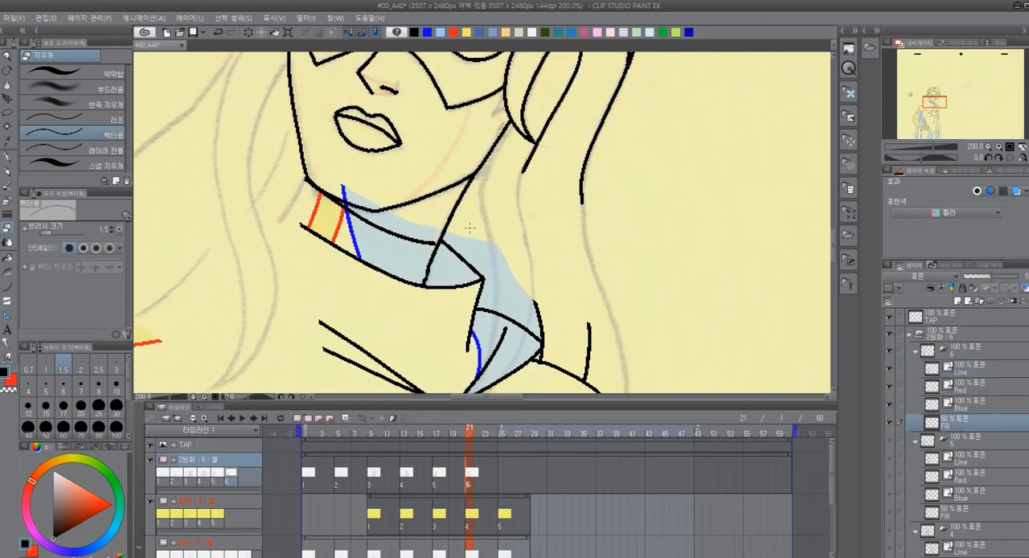
{"action": "key", "text": "m"}
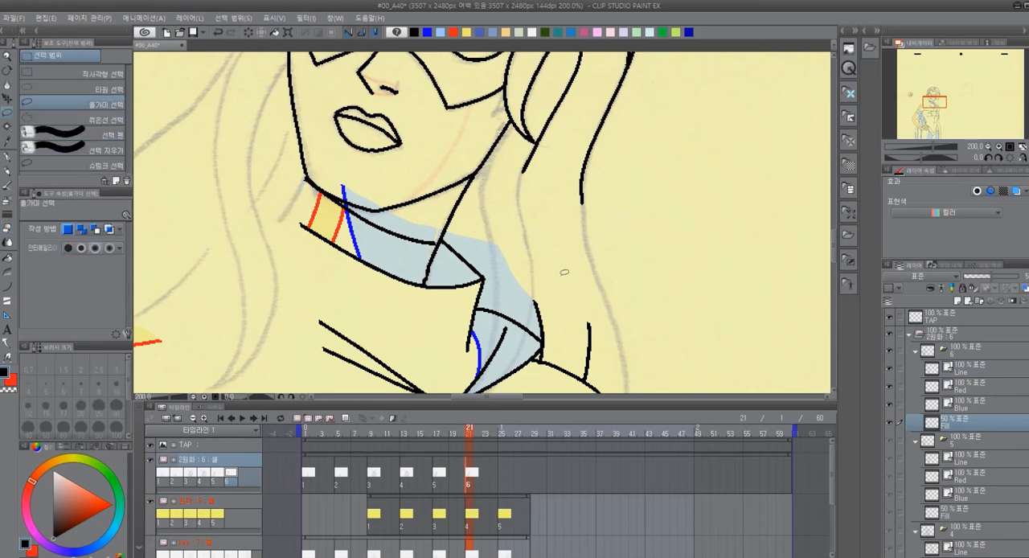
{"action": "mouse_move", "coordinate": [569, 302]}
{"action": "left_mouse_down"}
{"action": "mouse_move", "coordinate": [320, 172]}
{"action": "mouse_move", "coordinate": [551, 251]}
{"action": "left_mouse_up"}
{"action": "key", "text": "Delete"}
{"action": "key", "text": "ctrl+d"}
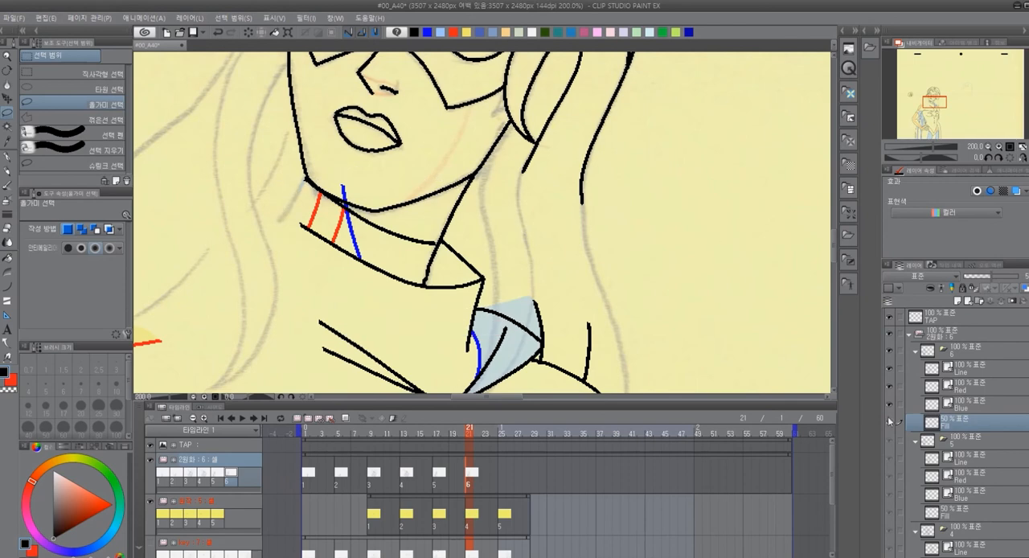
{"action": "left_click", "coordinate": [981, 402]}
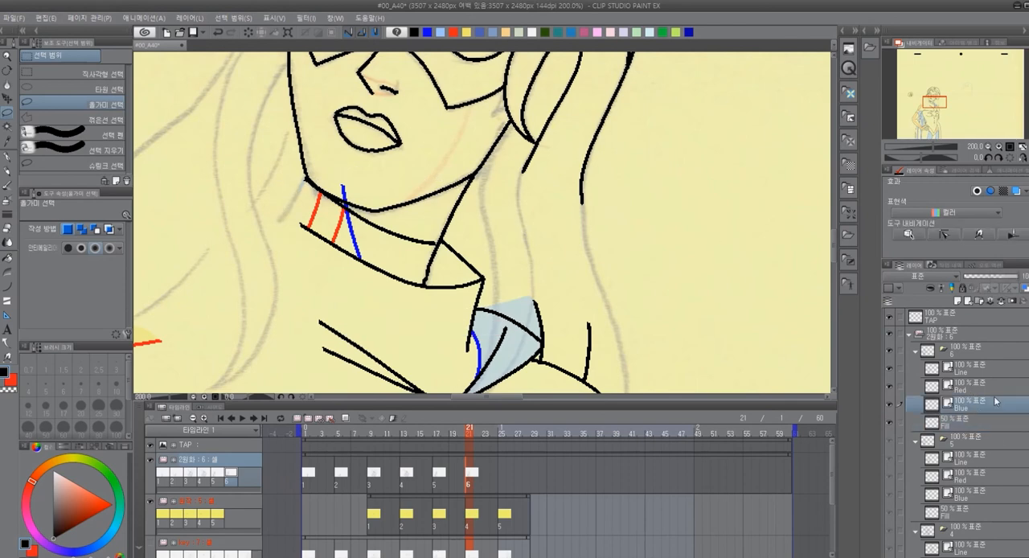
{"action": "key", "text": "e"}
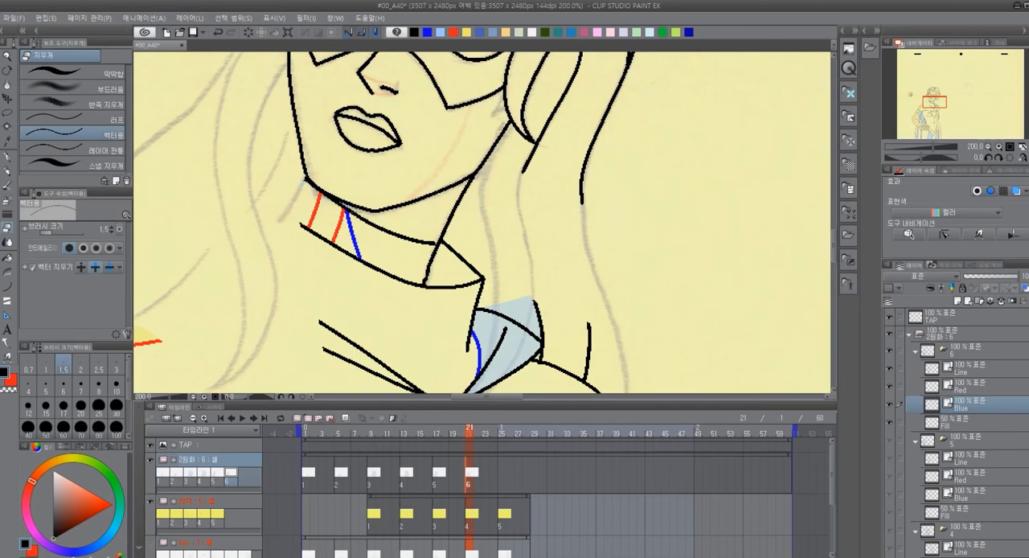
Ink the long hair strands falling over both shoulders and the remaining collar lines behind the neck on cel 6's Line layer
{"action": "left_click_drag", "start_coordinate": [678, 270], "coordinate": [565, 292]}
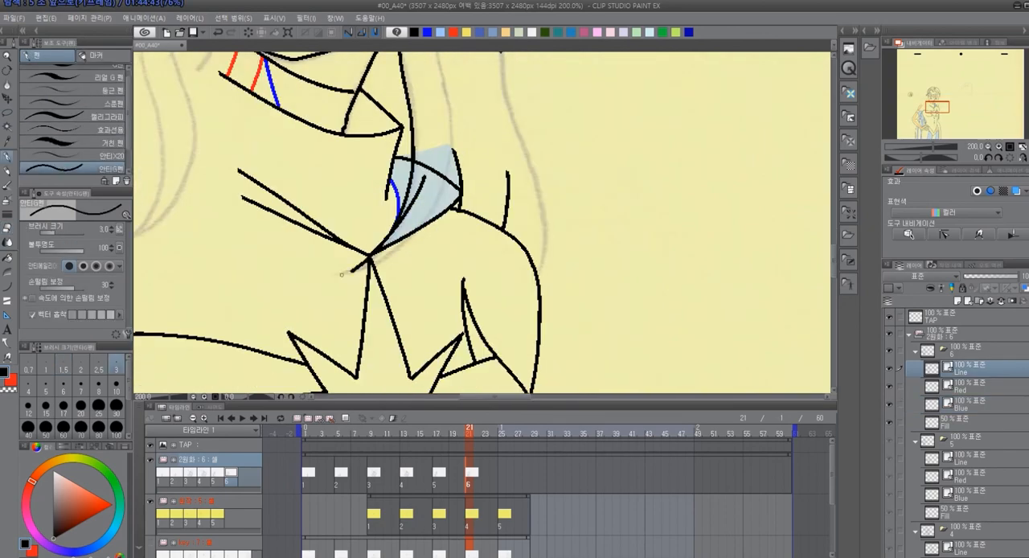
{"action": "mouse_move", "coordinate": [370, 259]}
{"action": "left_mouse_down"}
{"action": "mouse_move", "coordinate": [444, 179]}
{"action": "mouse_move", "coordinate": [449, 122]}
{"action": "left_mouse_up"}
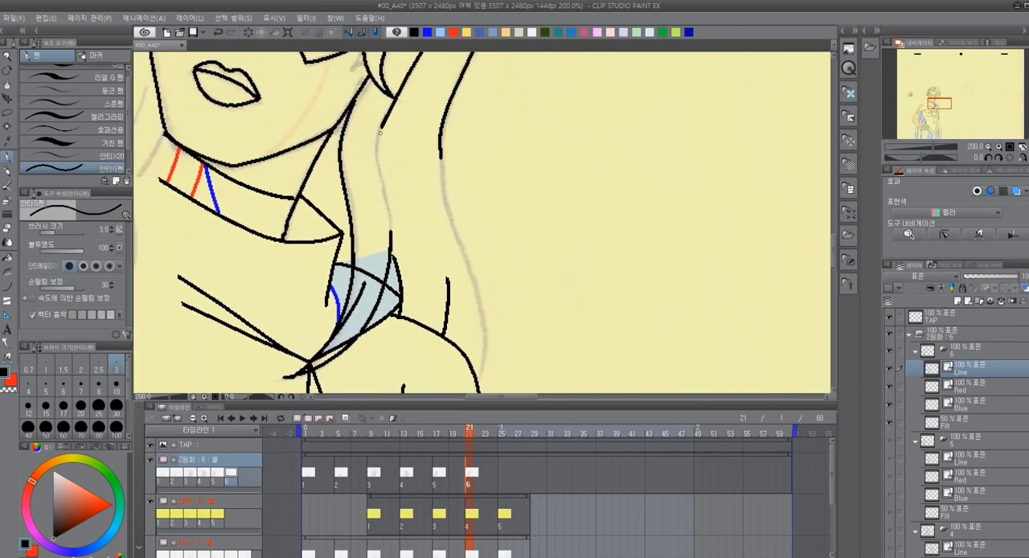
{"action": "left_click_drag", "start_coordinate": [379, 131], "coordinate": [394, 233]}
{"action": "scroll", "coordinate": [478, 195], "scroll_direction": "down", "scroll_amount": 3}
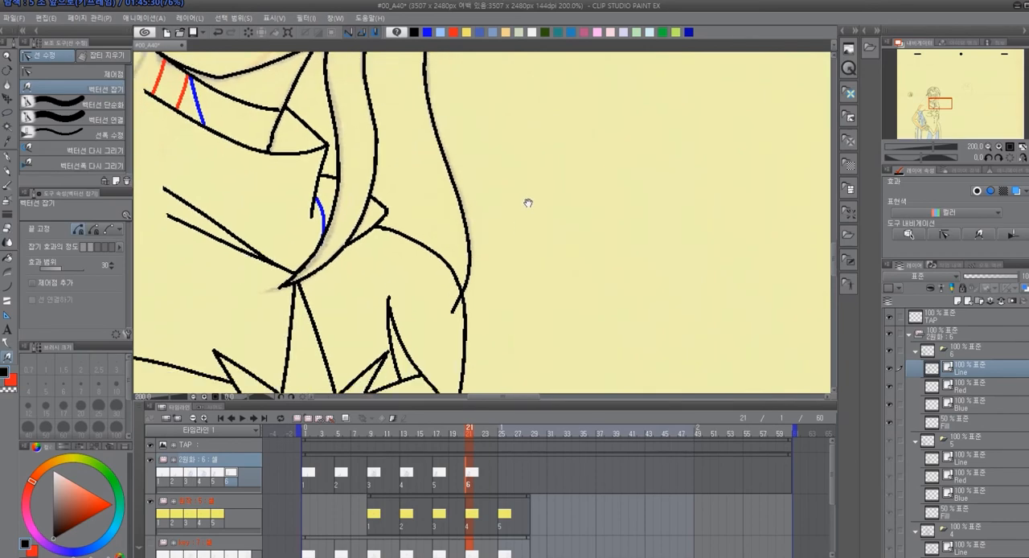
{"action": "key", "text": "p"}
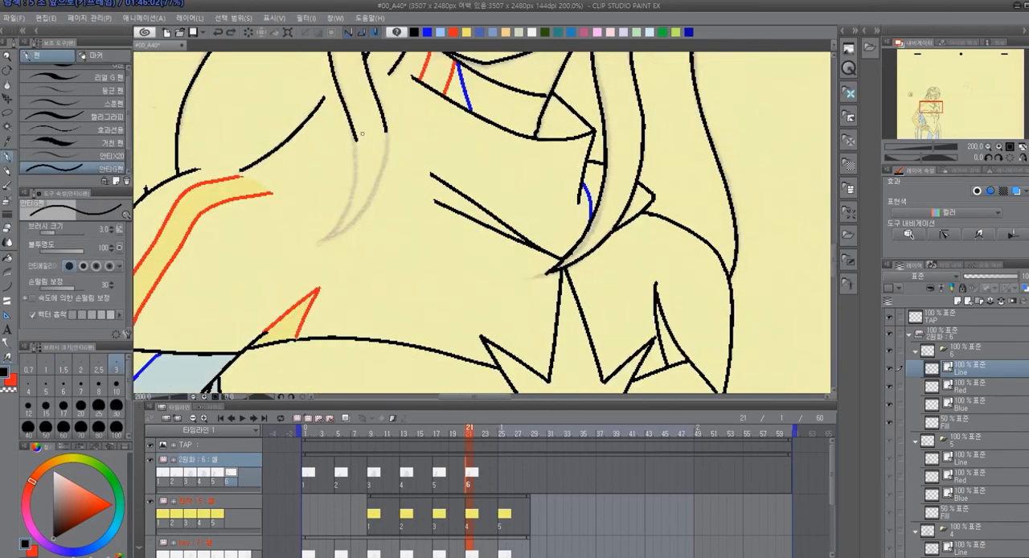
{"action": "key", "text": "y"}
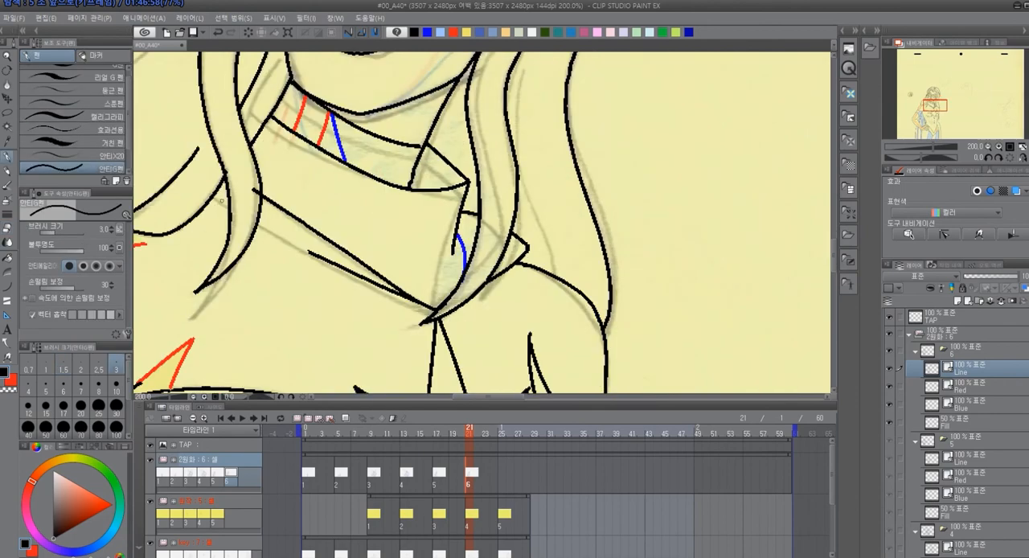
{"action": "key", "text": "e"}
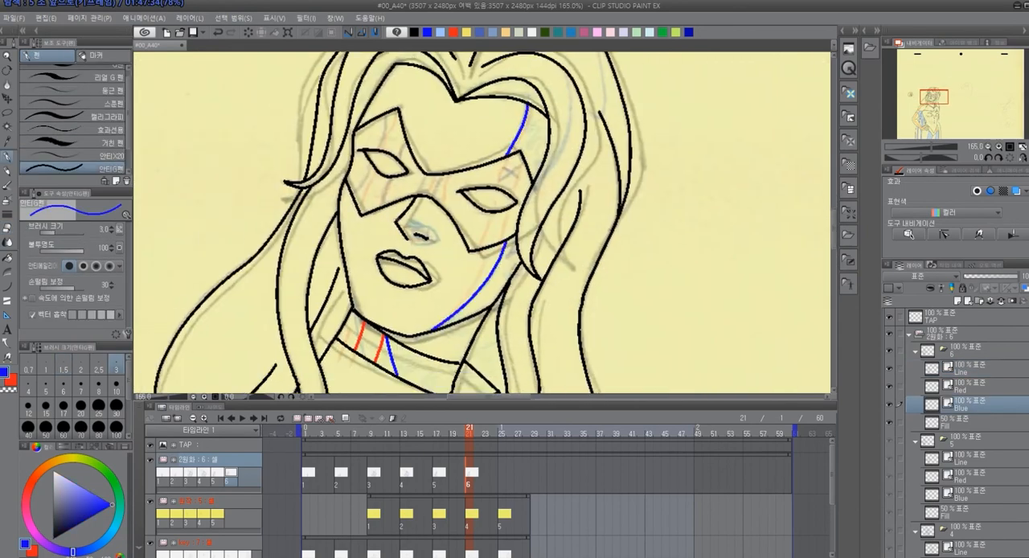
Draw the blue shadow boundaries at the nose and cheek and the red highlight boundaries across the mask of cel 6
{"action": "left_click_drag", "start_coordinate": [400, 220], "coordinate": [412, 226]}
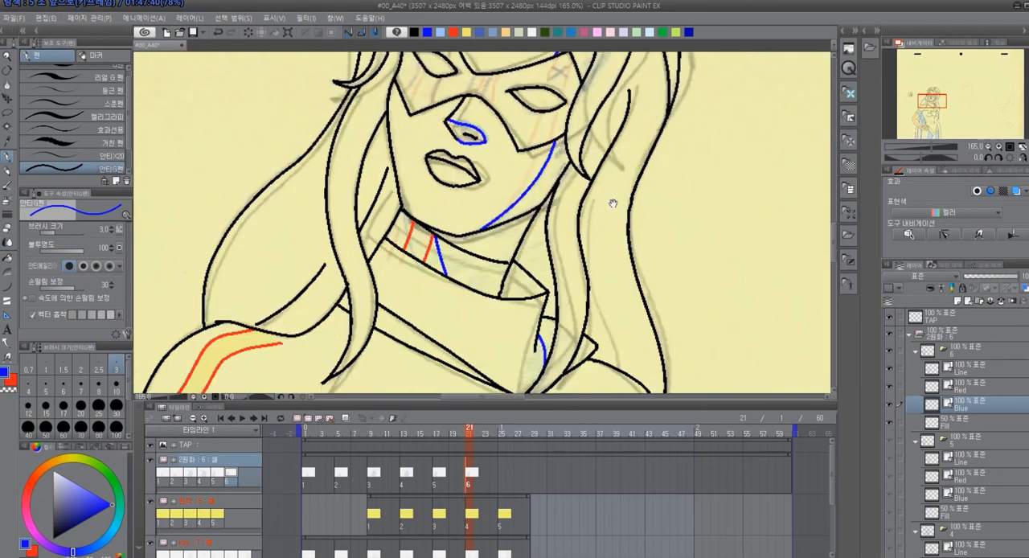
{"action": "left_click", "coordinate": [454, 32]}
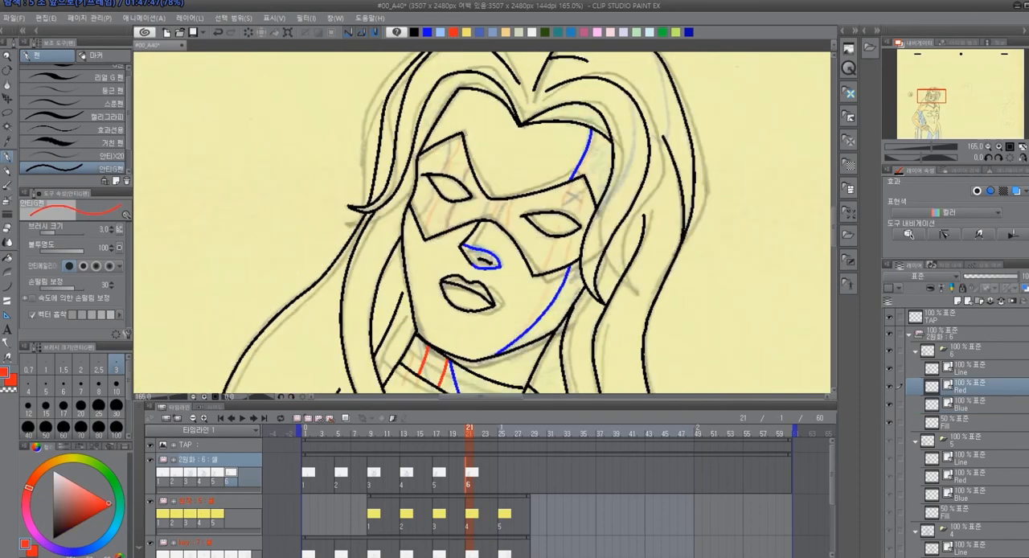
{"action": "left_click_drag", "start_coordinate": [460, 136], "coordinate": [448, 171]}
{"action": "left_click_drag", "start_coordinate": [440, 191], "coordinate": [420, 229]}
{"action": "left_click_drag", "start_coordinate": [457, 204], "coordinate": [448, 229]}
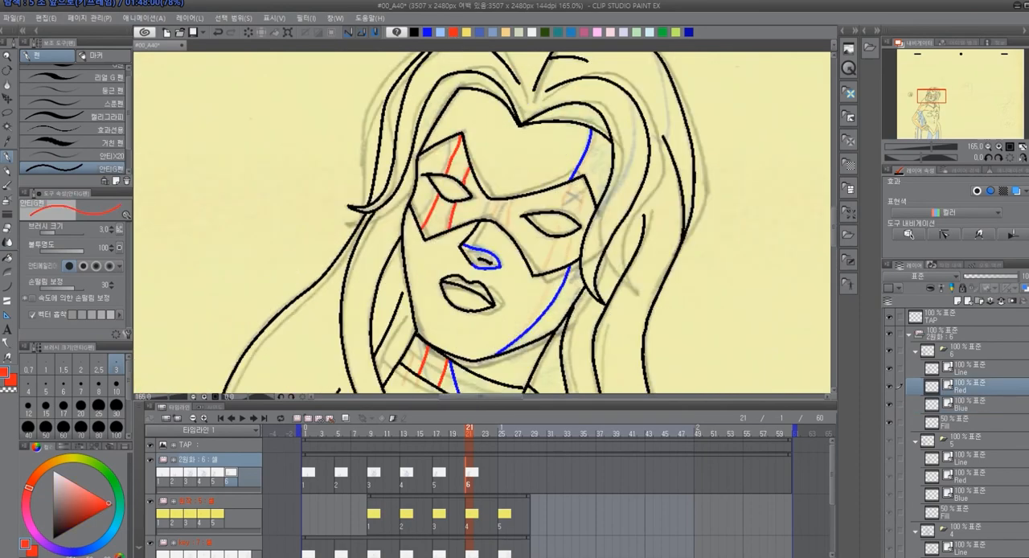
{"action": "left_click_drag", "start_coordinate": [573, 182], "coordinate": [561, 211]}
{"action": "left_click_drag", "start_coordinate": [555, 240], "coordinate": [542, 272]}
{"action": "left_click_drag", "start_coordinate": [574, 239], "coordinate": [567, 265]}
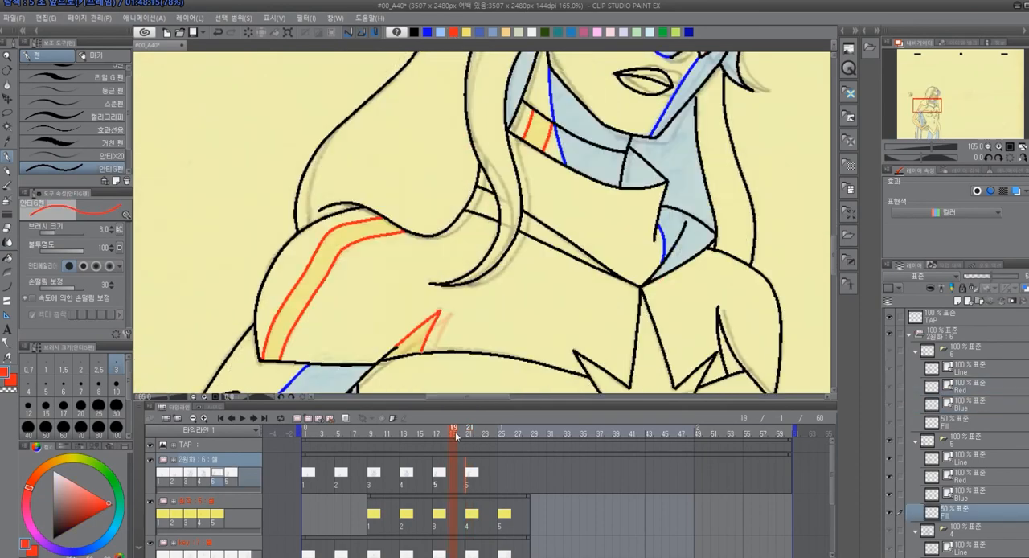
Fill the mask and collar highlights yellow and the face and neck shadows light blue on cel 6, comparing with frame 19
{"action": "left_click", "coordinate": [469, 434]}
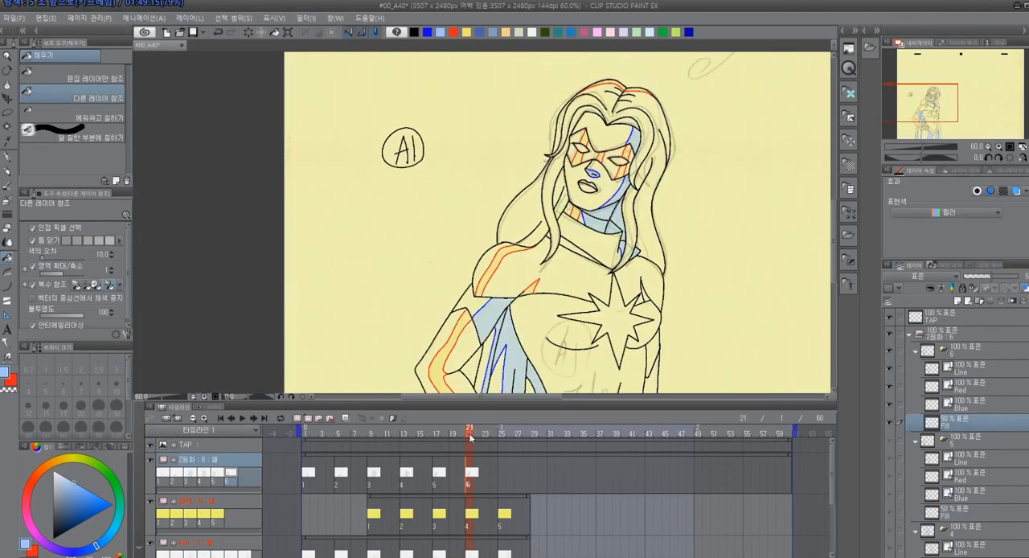
{"action": "left_click", "coordinate": [452, 436]}
{"action": "left_click", "coordinate": [468, 436]}
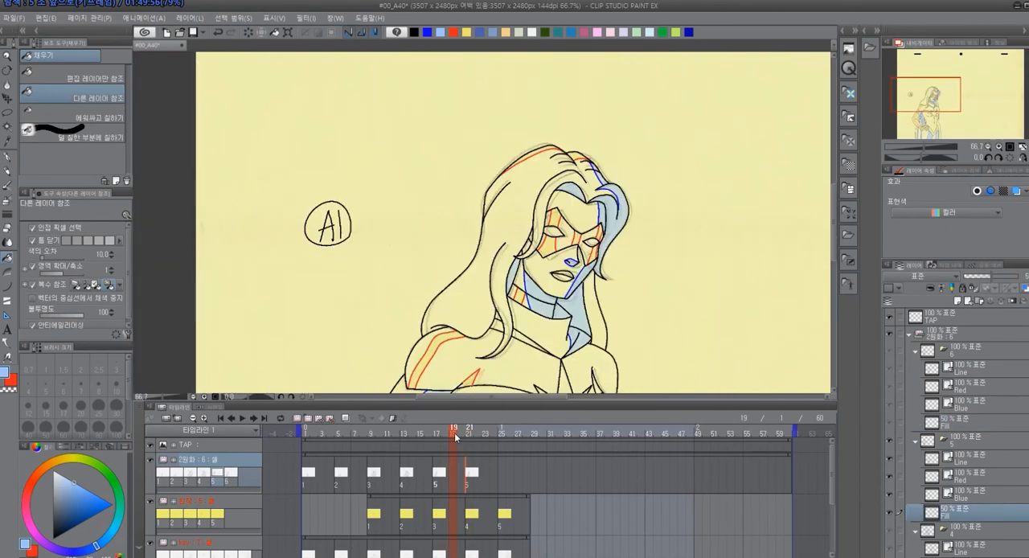
{"action": "left_click", "coordinate": [477, 435]}
{"action": "left_click", "coordinate": [470, 433]}
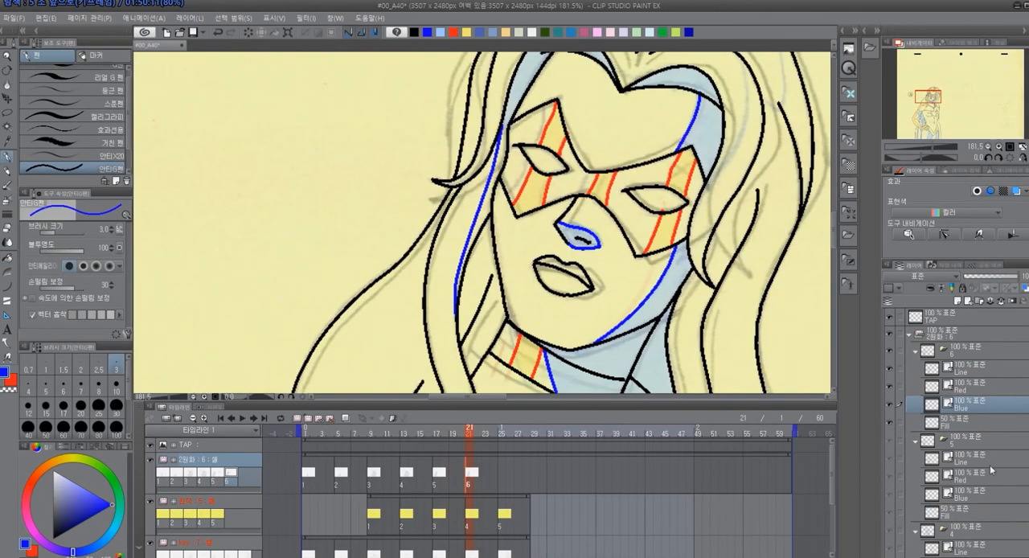
{"action": "left_click", "coordinate": [898, 422]}
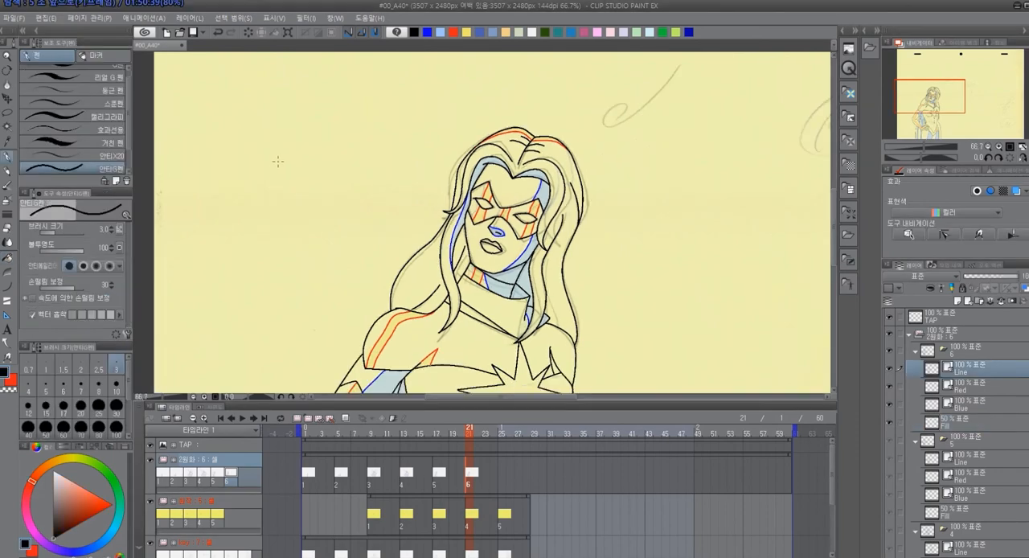
Write the cel label and the timing chart with its in-between marks in black beside the figure
{"action": "mouse_move", "coordinate": [278, 165]}
{"action": "left_mouse_down"}
{"action": "mouse_move", "coordinate": [267, 204]}
{"action": "mouse_move", "coordinate": [285, 201]}
{"action": "left_mouse_up"}
{"action": "left_click_drag", "start_coordinate": [268, 193], "coordinate": [290, 194]}
{"action": "left_click_drag", "start_coordinate": [278, 165], "coordinate": [281, 165]}
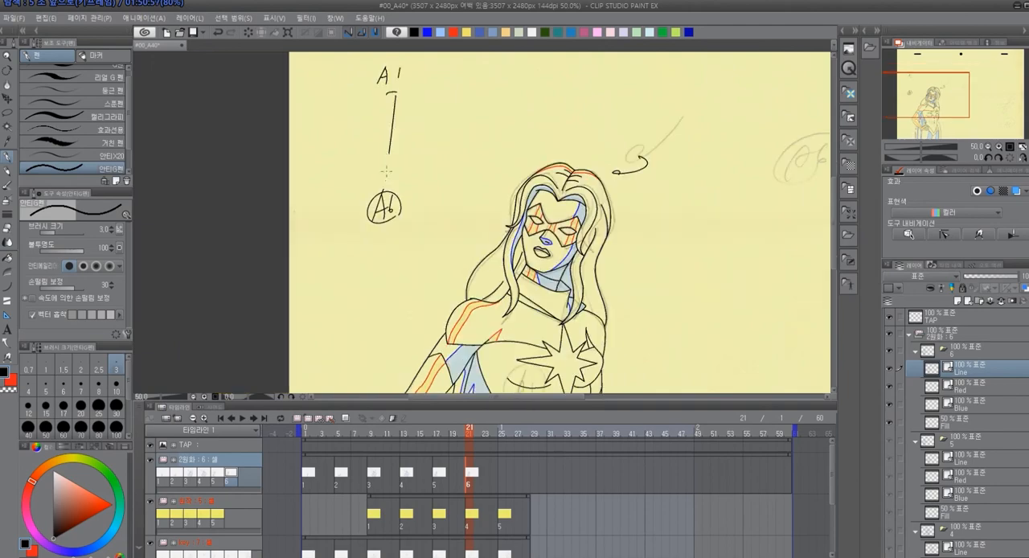
{"action": "left_click_drag", "start_coordinate": [389, 170], "coordinate": [387, 175]}
{"action": "left_click_drag", "start_coordinate": [382, 179], "coordinate": [392, 177]}
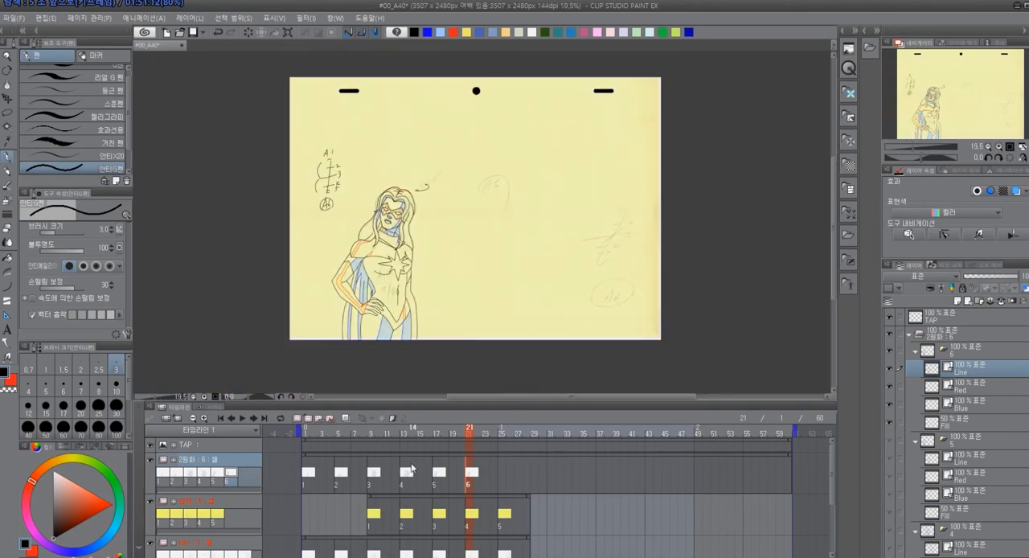
Go to cel 7 at frame 25 and toggle the lower reference folder's visibility to compare the sketches
{"action": "mouse_move", "coordinate": [389, 434]}
{"action": "left_mouse_down"}
{"action": "mouse_move", "coordinate": [310, 440]}
{"action": "mouse_move", "coordinate": [501, 439]}
{"action": "left_mouse_up"}
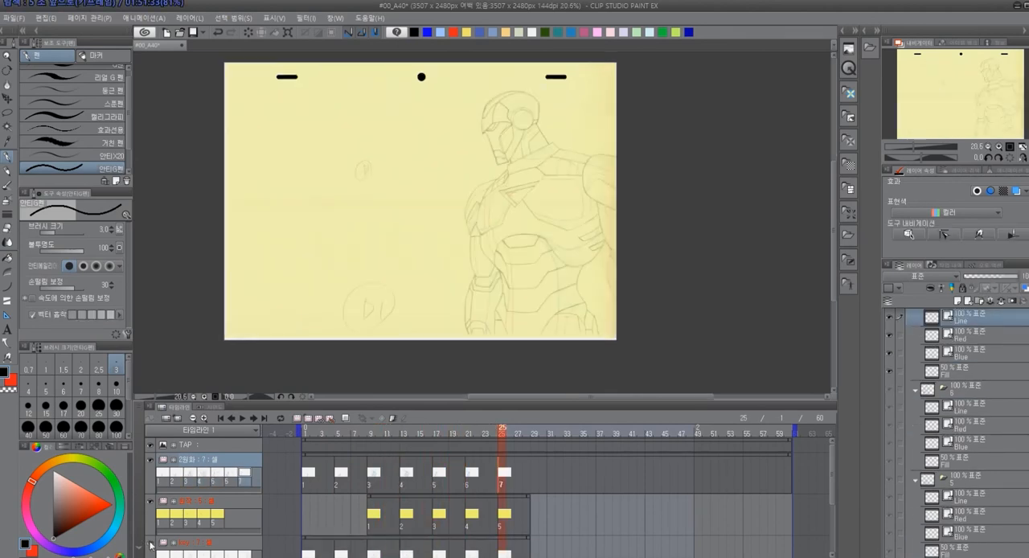
{"action": "left_click", "coordinate": [150, 545]}
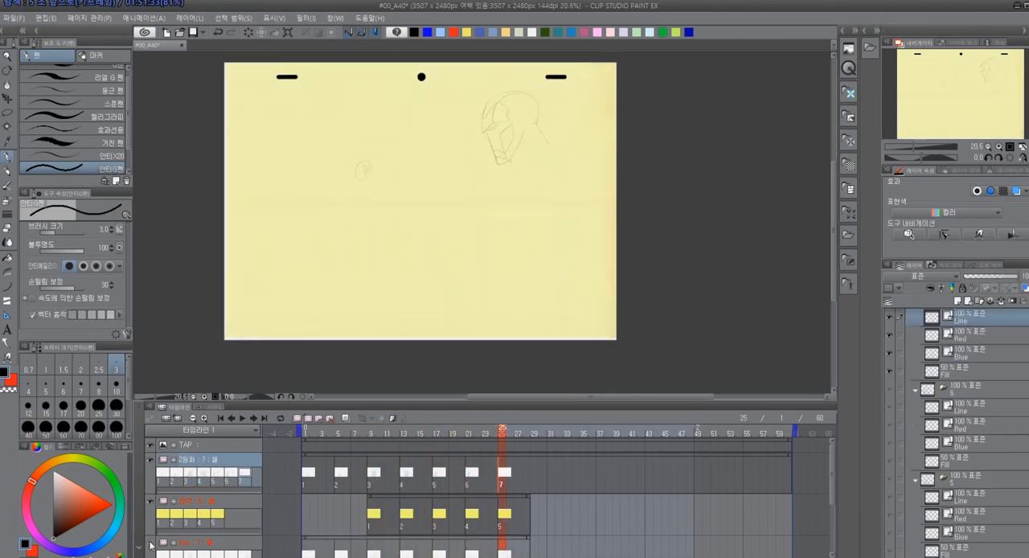
{"action": "left_click", "coordinate": [150, 544]}
{"action": "left_click", "coordinate": [150, 545]}
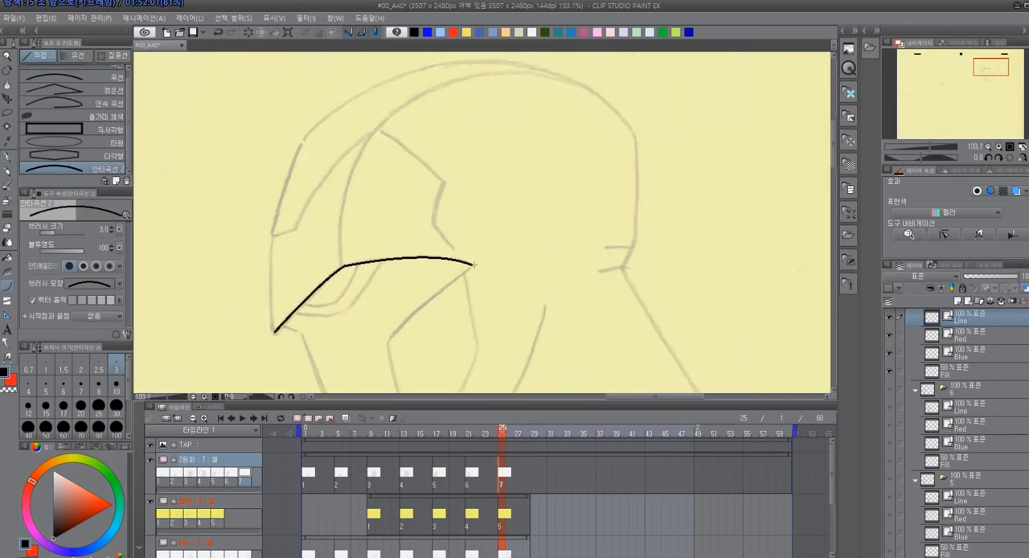
Ink the helmet's face plate, eye opening and front crest over the cel 7 sketch with the curve tool at brush size 3
{"action": "left_click_drag", "start_coordinate": [473, 264], "coordinate": [390, 345]}
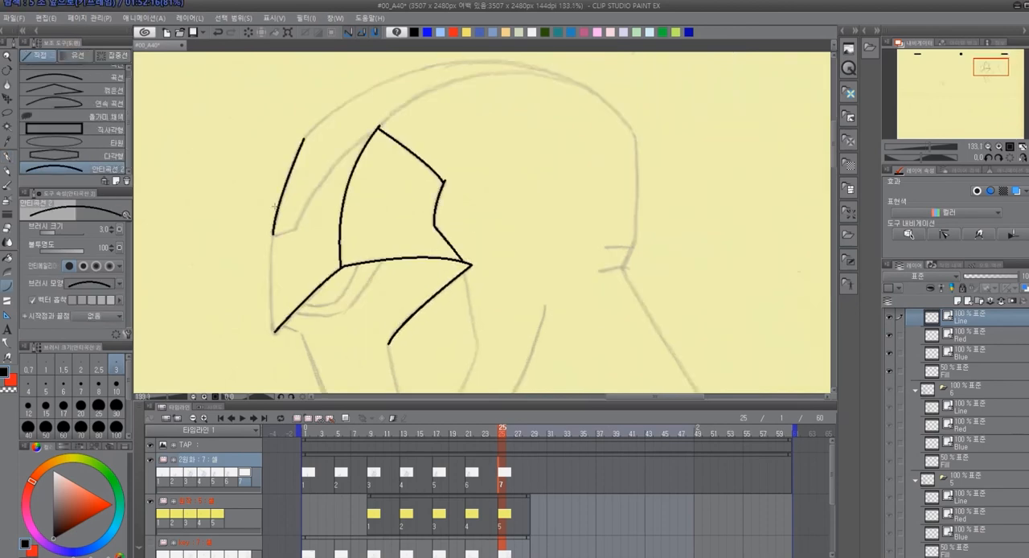
{"action": "mouse_move", "coordinate": [273, 234]}
{"action": "left_mouse_down"}
{"action": "mouse_move", "coordinate": [297, 230]}
{"action": "mouse_move", "coordinate": [379, 128]}
{"action": "left_mouse_up"}
{"action": "left_click", "coordinate": [286, 234]}
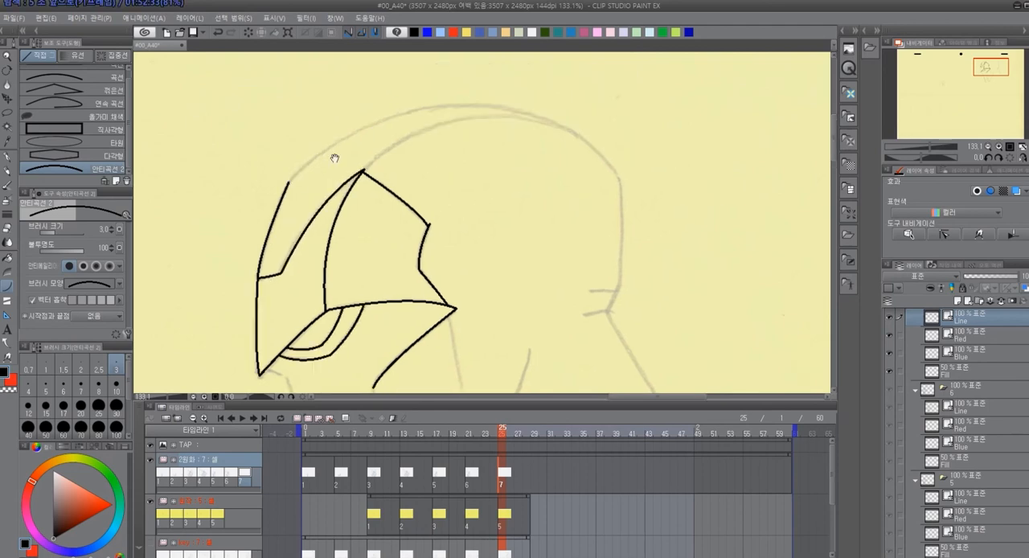
{"action": "left_click_drag", "start_coordinate": [288, 181], "coordinate": [432, 108]}
{"action": "left_click", "coordinate": [413, 109]}
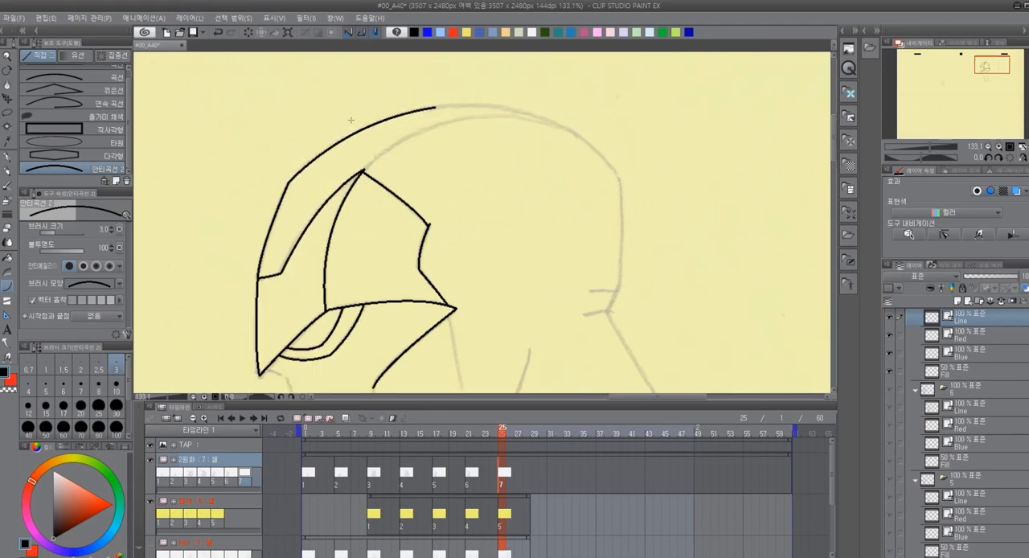
{"action": "left_click_drag", "start_coordinate": [366, 169], "coordinate": [561, 125]}
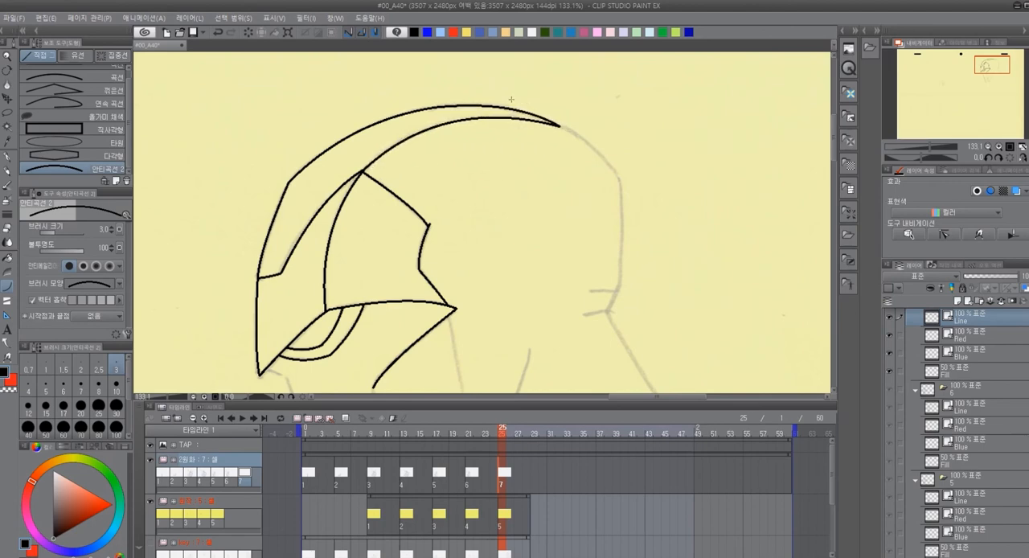
Ink the back of the helmet, its rear notch, the neck line and the lower face lines with the curve tool
{"action": "left_click_drag", "start_coordinate": [661, 154], "coordinate": [500, 97]}
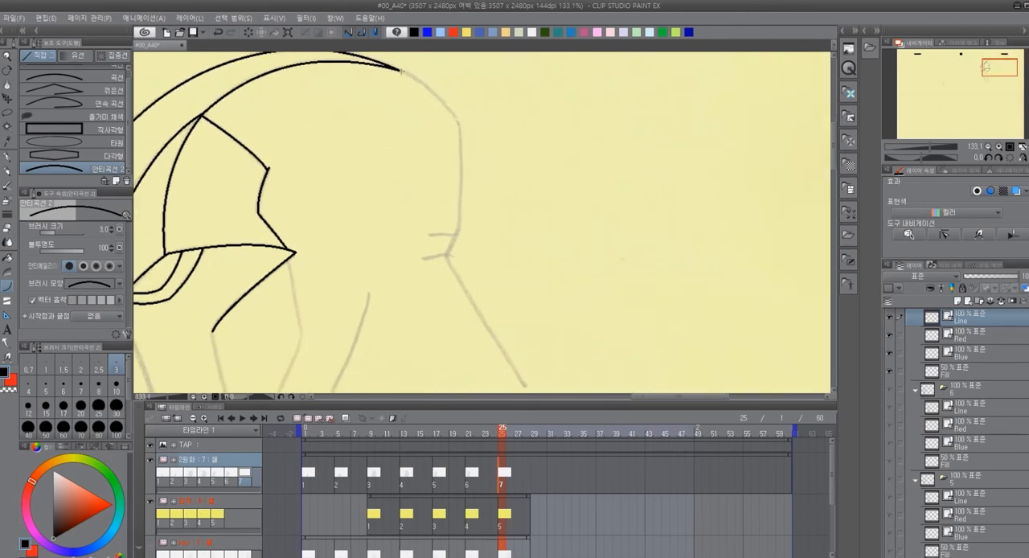
{"action": "left_click", "coordinate": [442, 89]}
{"action": "left_click_drag", "start_coordinate": [459, 123], "coordinate": [460, 188]}
{"action": "left_click_drag", "start_coordinate": [507, 220], "coordinate": [534, 219]}
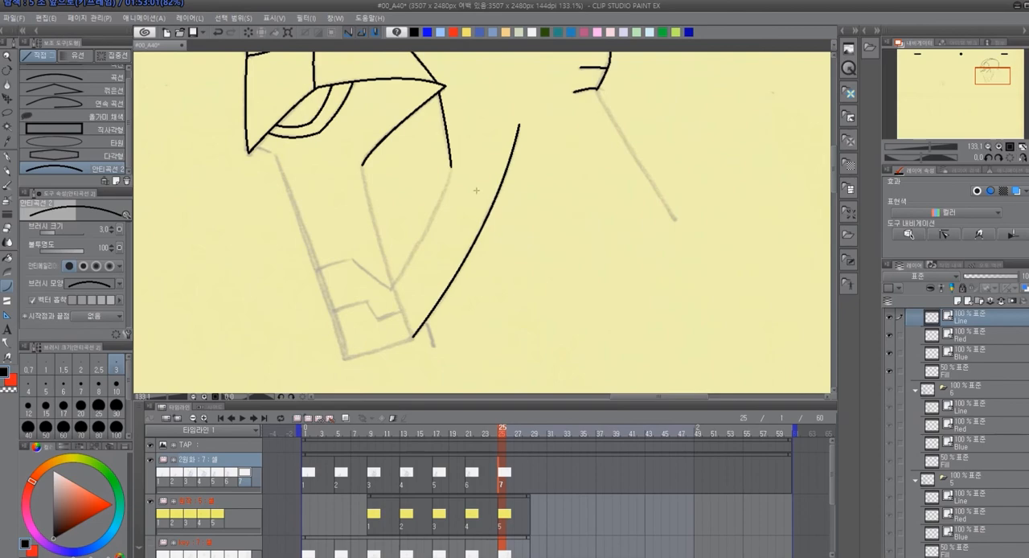
{"action": "left_click", "coordinate": [411, 336]}
{"action": "left_click", "coordinate": [345, 357]}
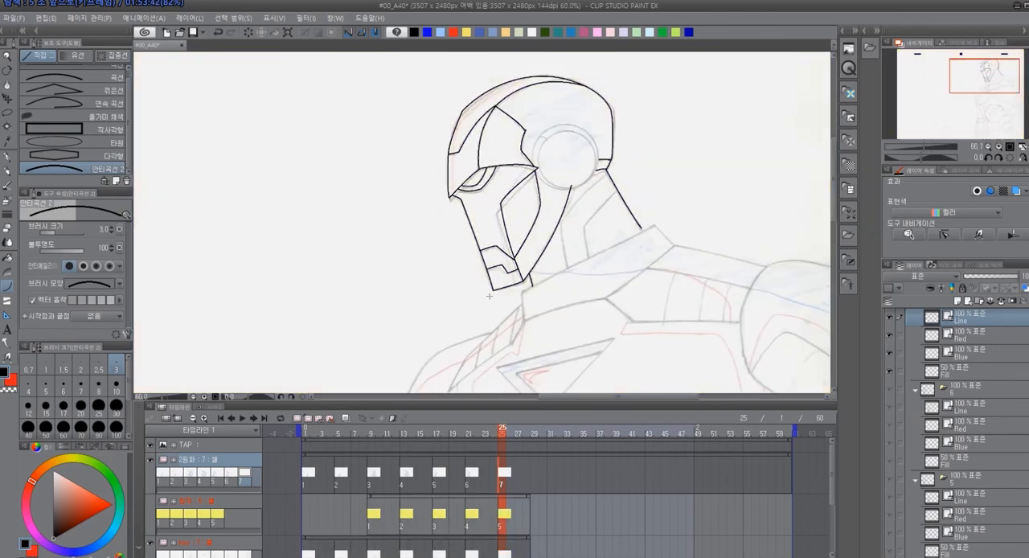
{"action": "scroll", "coordinate": [586, 170], "scroll_direction": "up", "scroll_amount": 5}
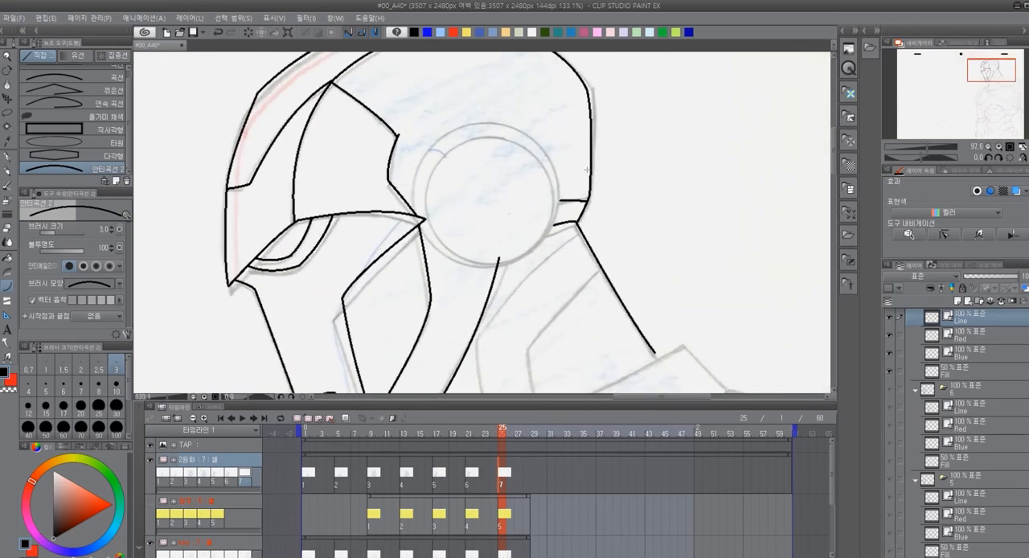
{"action": "scroll", "coordinate": [586, 169], "scroll_direction": "up", "scroll_amount": 2}
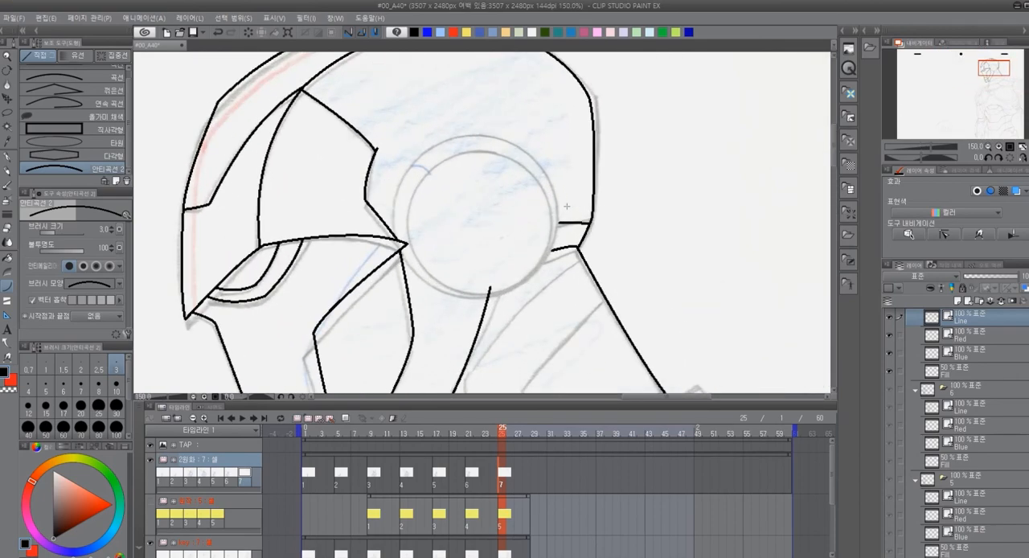
{"action": "scroll", "coordinate": [567, 207], "scroll_direction": "up", "scroll_amount": 1}
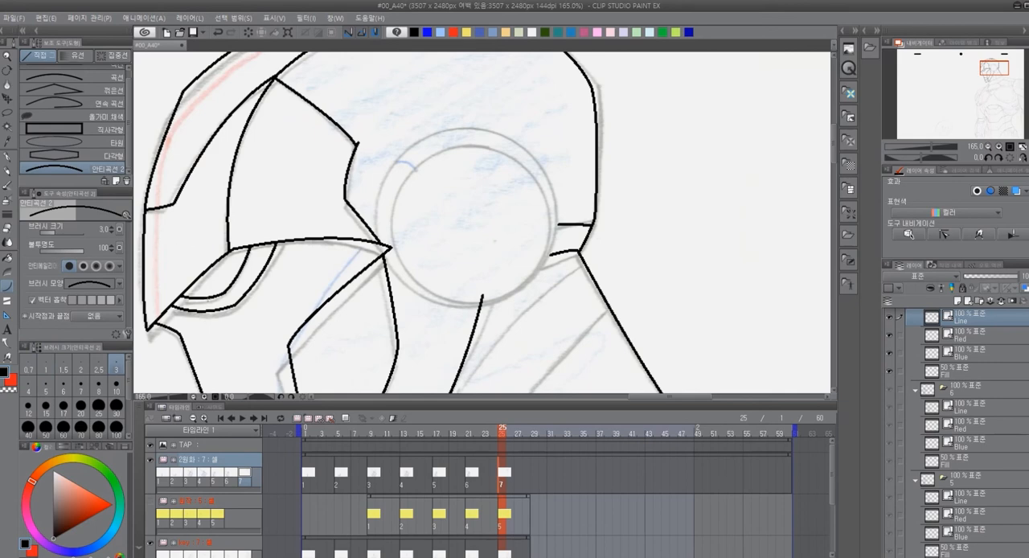
{"action": "left_click_drag", "start_coordinate": [466, 129], "coordinate": [379, 241]}
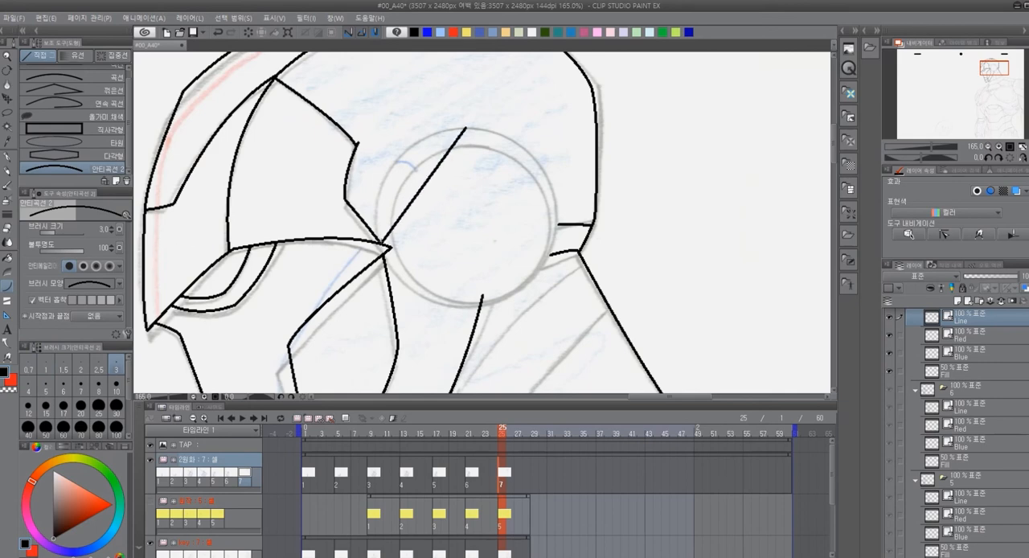
{"action": "left_click", "coordinate": [361, 149]}
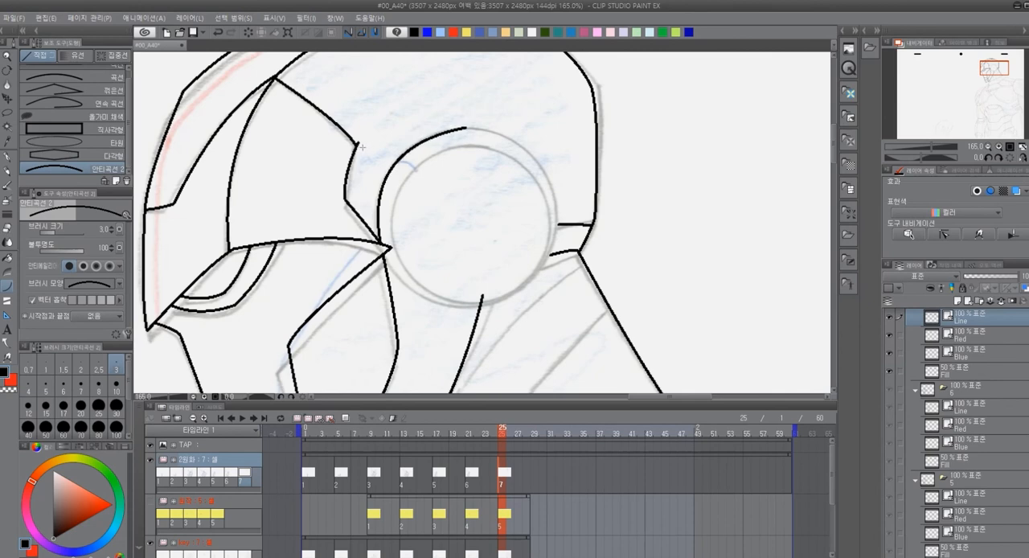
{"action": "key", "text": "ctrl+z"}
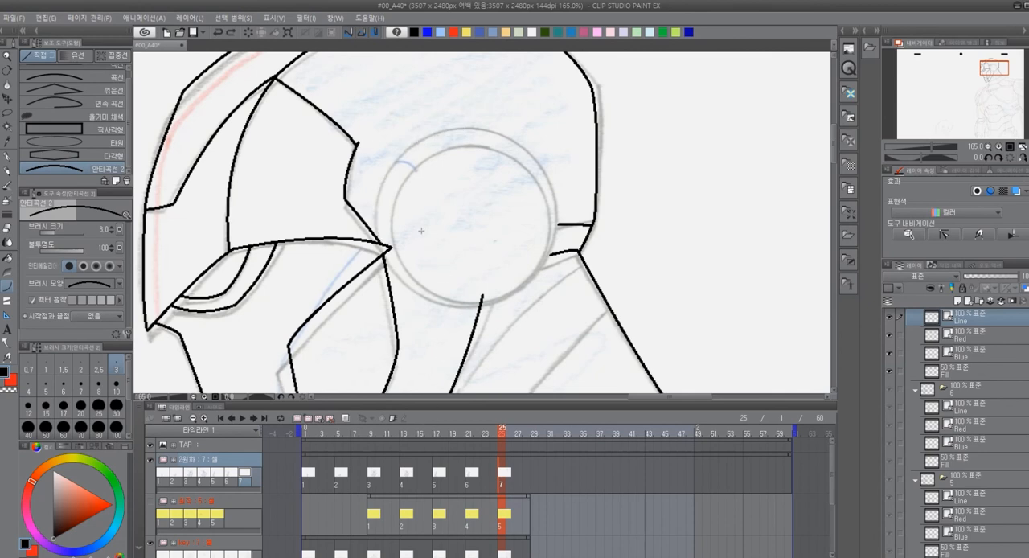
Set the ellipse tool to no anti-aliasing and brush size 3, drawing trial ellipses over the ear disc
{"action": "left_click", "coordinate": [105, 143]}
{"action": "left_click_drag", "start_coordinate": [437, 91], "coordinate": [518, 190]}
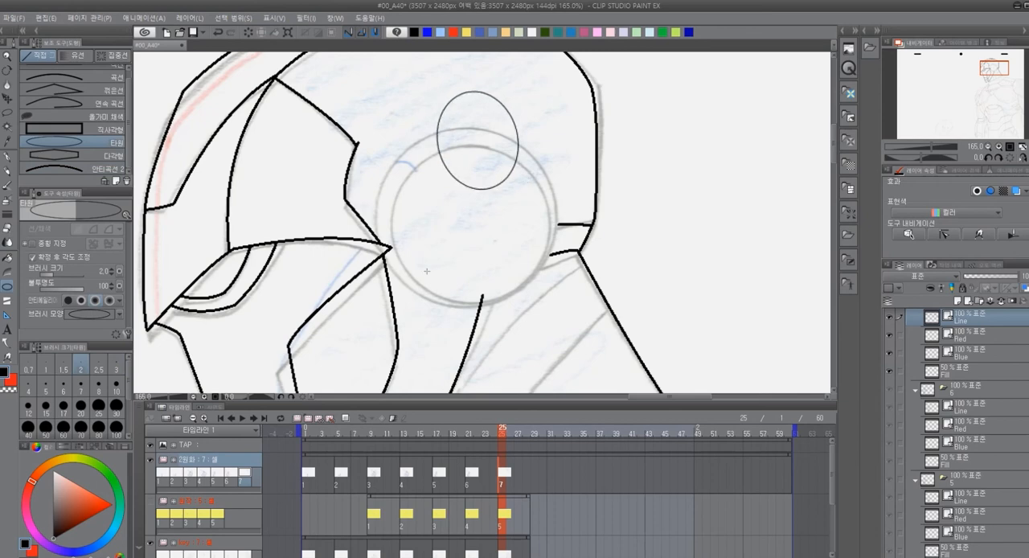
{"action": "left_click", "coordinate": [67, 301]}
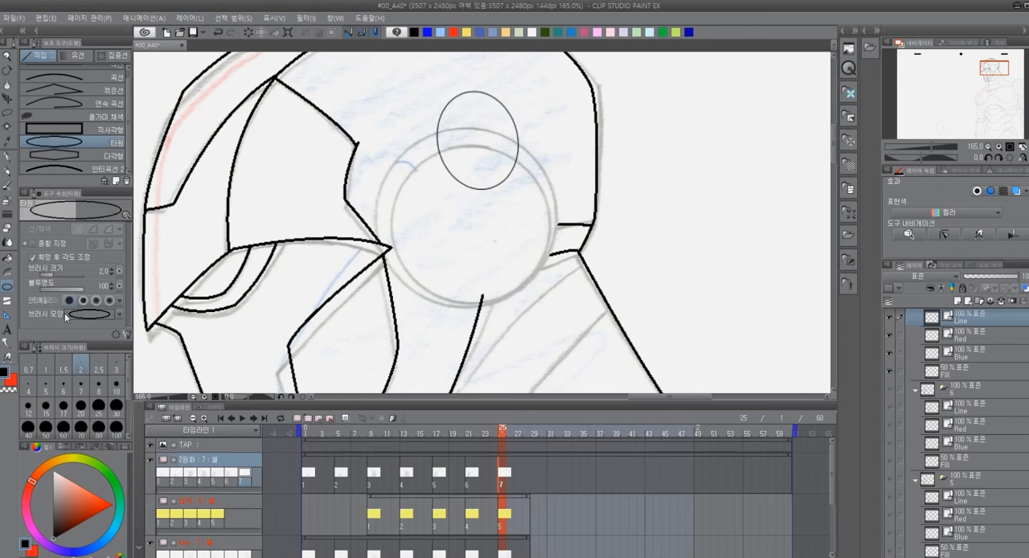
{"action": "left_click", "coordinate": [116, 372]}
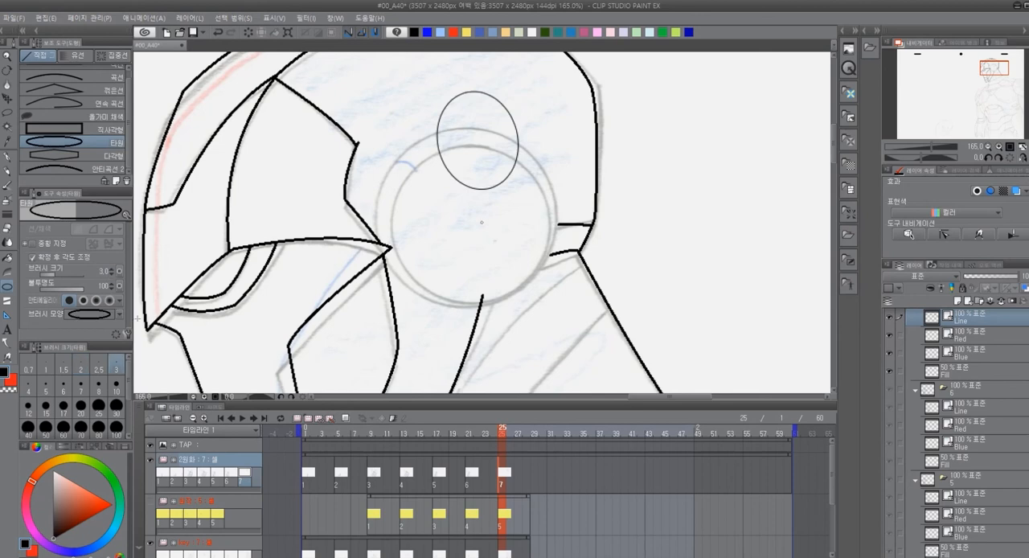
{"action": "left_click_drag", "start_coordinate": [408, 131], "coordinate": [482, 191]}
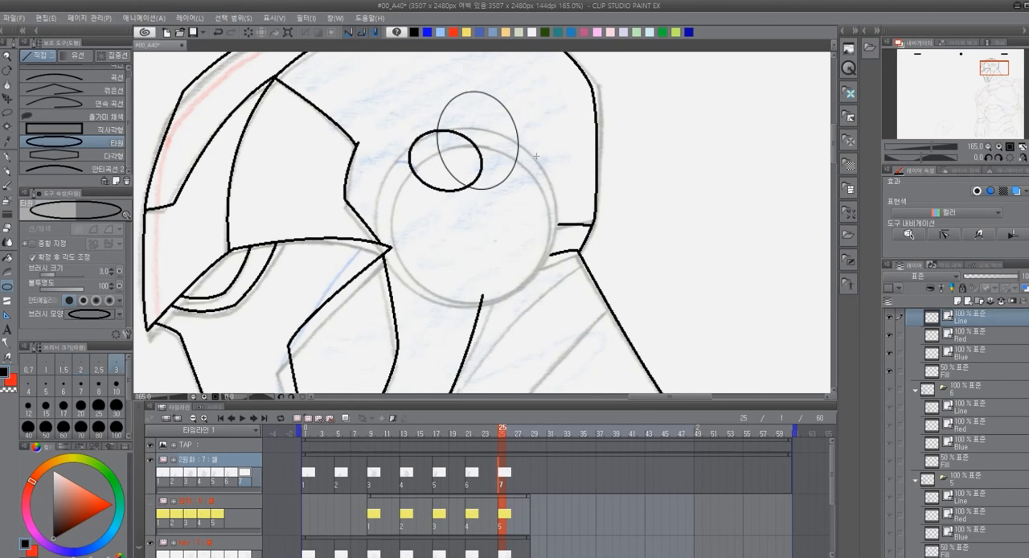
Lasso the trial ellipses over the ear disc, delete them and clear the selection
{"action": "key", "text": "m"}
{"action": "mouse_move", "coordinate": [544, 133]}
{"action": "left_mouse_down"}
{"action": "mouse_move", "coordinate": [390, 110]}
{"action": "mouse_move", "coordinate": [508, 210]}
{"action": "mouse_move", "coordinate": [543, 161]}
{"action": "left_mouse_up"}
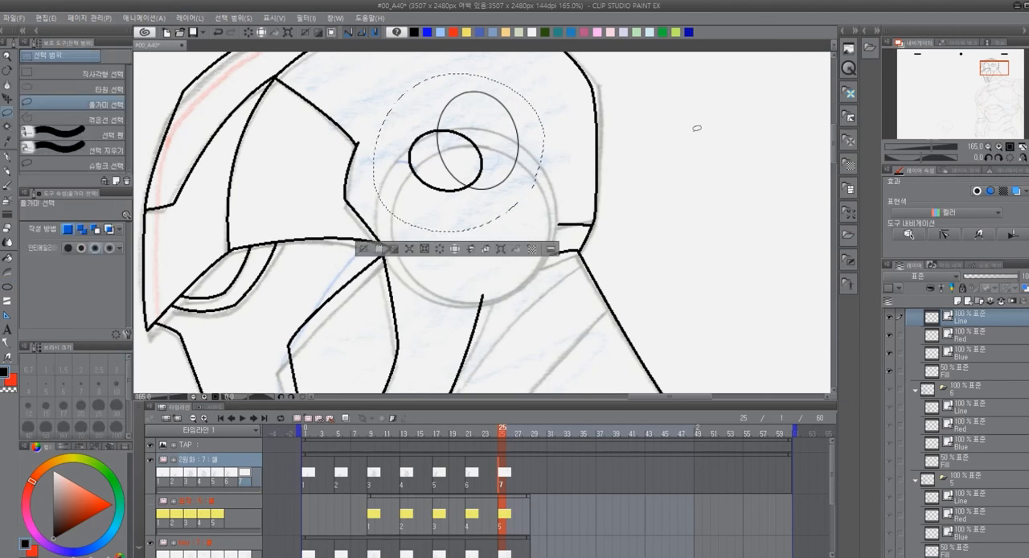
{"action": "key", "text": "Delete"}
{"action": "key", "text": "ctrl+d"}
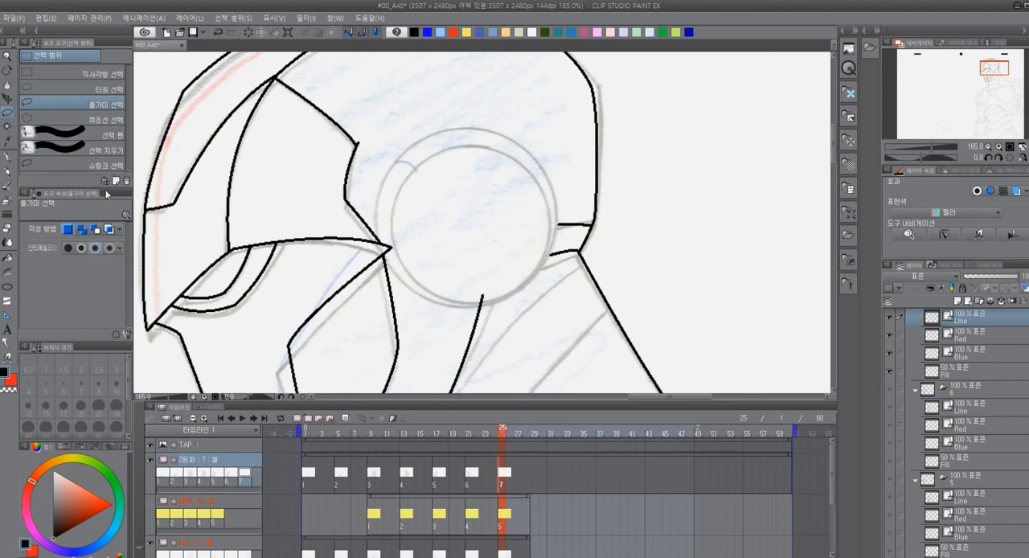
Try to ink the ear disc's inner circle with the ellipse tool directly on cel 7's Line layer
{"action": "key", "text": "u"}
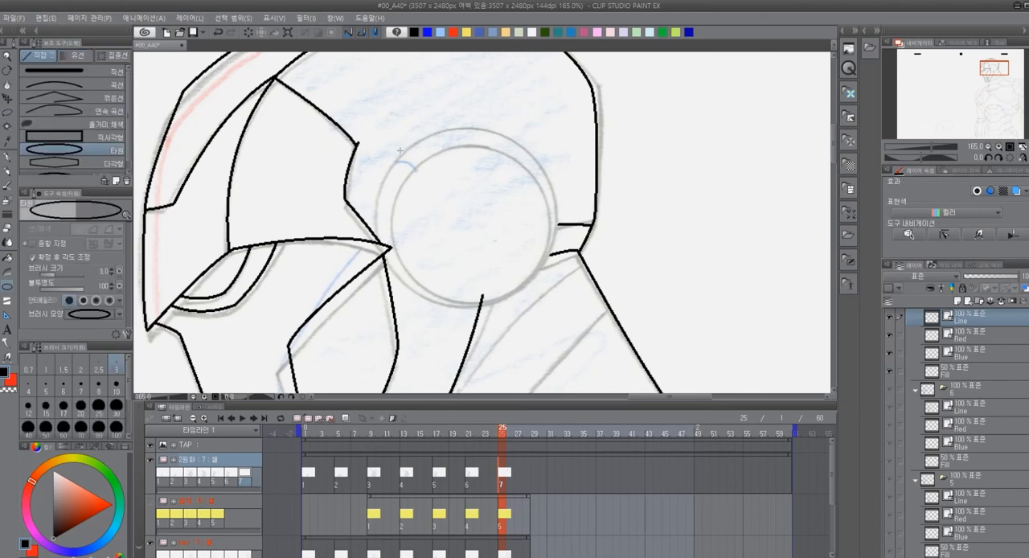
{"action": "left_click_drag", "start_coordinate": [398, 142], "coordinate": [555, 304]}
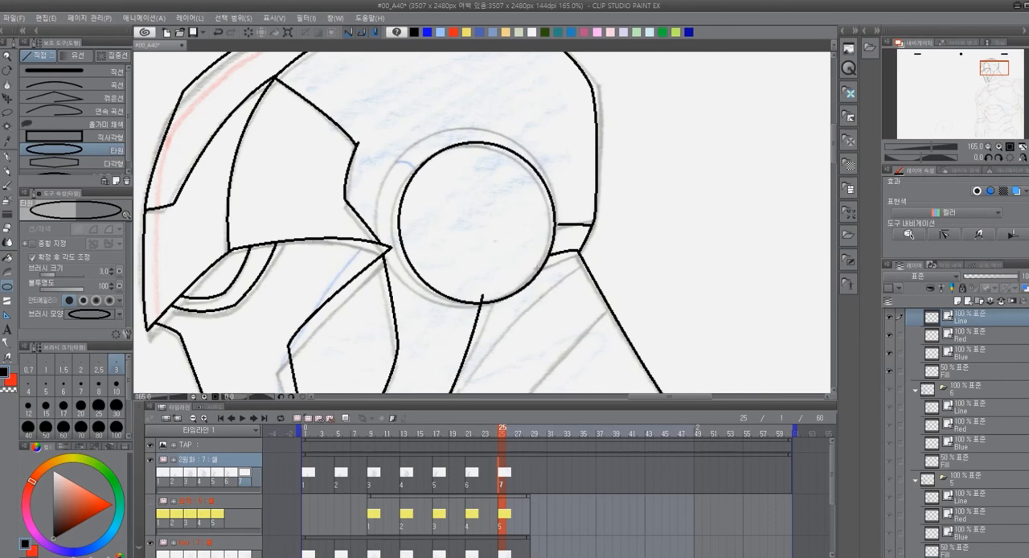
{"action": "left_click", "coordinate": [541, 283]}
{"action": "left_click_drag", "start_coordinate": [281, 337], "coordinate": [964, 201]}
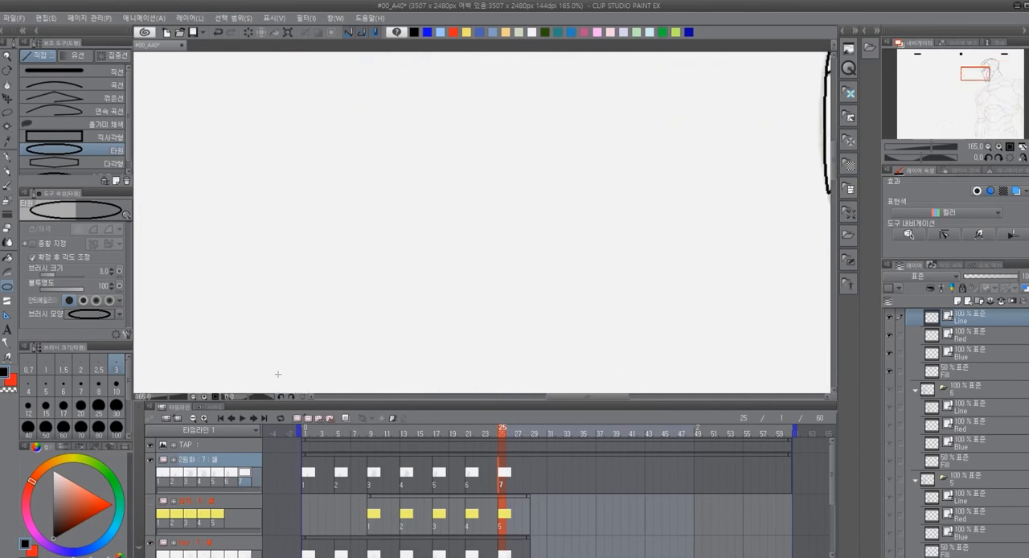
{"action": "scroll", "coordinate": [684, 298], "scroll_direction": "down", "scroll_amount": 9}
{"action": "left_click_drag", "start_coordinate": [697, 286], "coordinate": [211, 276]}
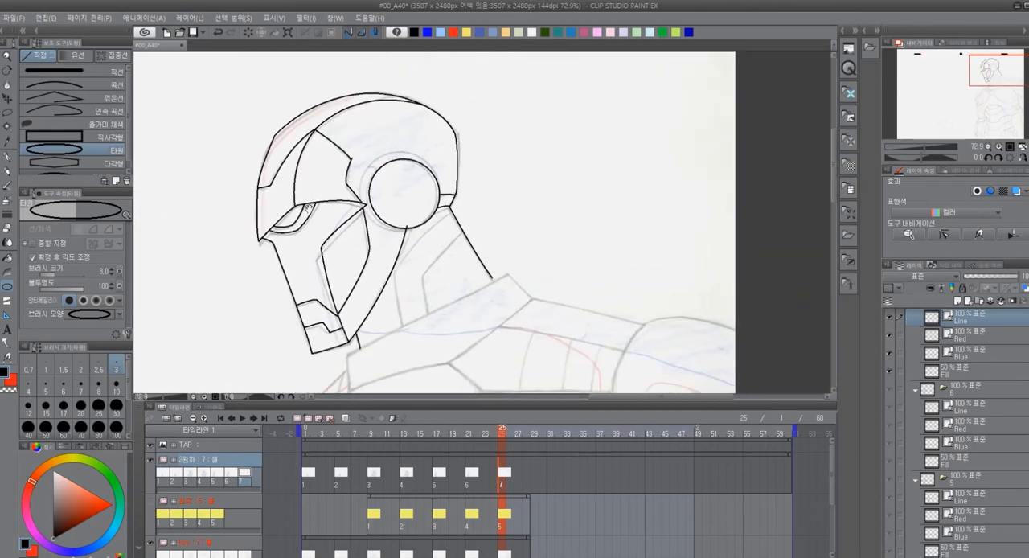
{"action": "scroll", "coordinate": [412, 191], "scroll_direction": "up", "scroll_amount": 6}
{"action": "scroll", "coordinate": [430, 204], "scroll_direction": "up", "scroll_amount": 1}
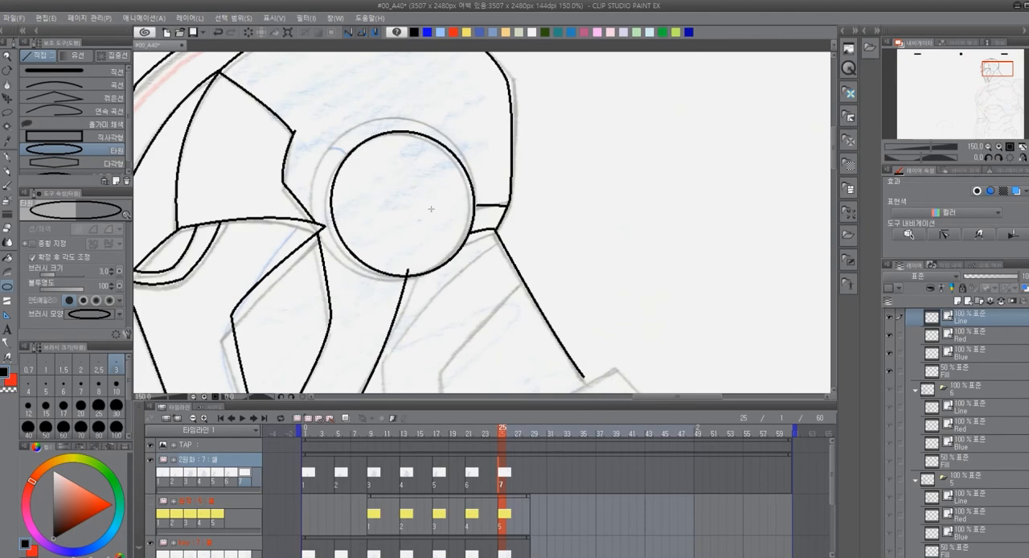
{"action": "left_click_drag", "start_coordinate": [241, 233], "coordinate": [975, 235]}
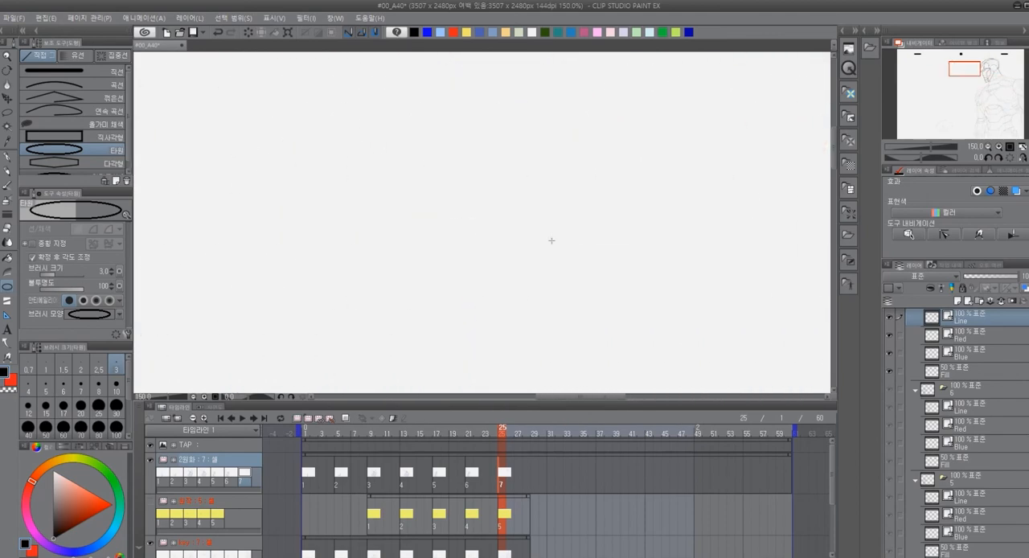
{"action": "left_click_drag", "start_coordinate": [523, 242], "coordinate": [145, 263]}
{"action": "left_click_drag", "start_coordinate": [574, 259], "coordinate": [516, 275]}
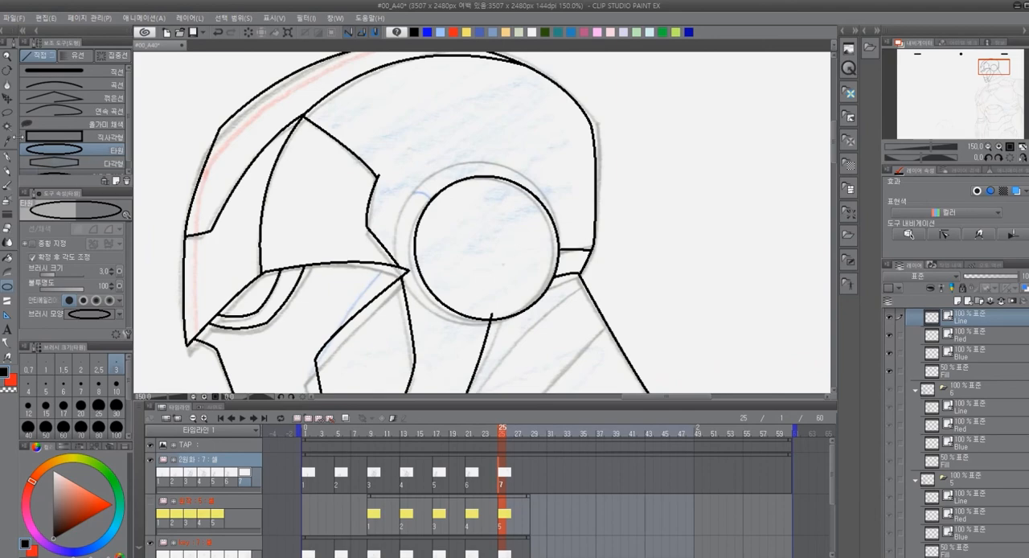
Try to reposition the ear circle by moving and transforming the Line layer, and undo the circle
{"action": "left_click", "coordinate": [8, 99]}
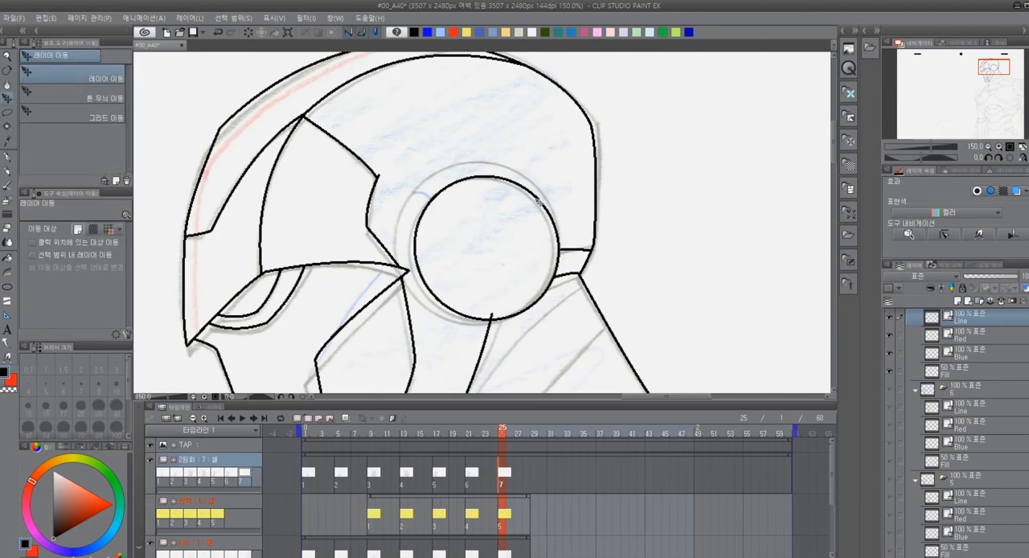
{"action": "left_click_drag", "start_coordinate": [544, 205], "coordinate": [546, 225]}
{"action": "key", "text": "ctrl+z"}
{"action": "left_click", "coordinate": [284, 36]}
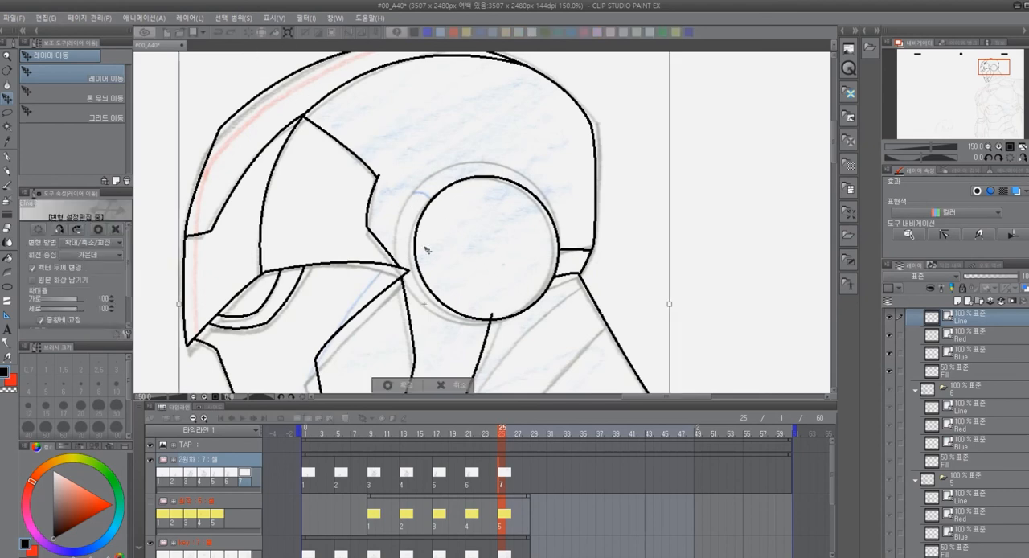
{"action": "left_click", "coordinate": [448, 387]}
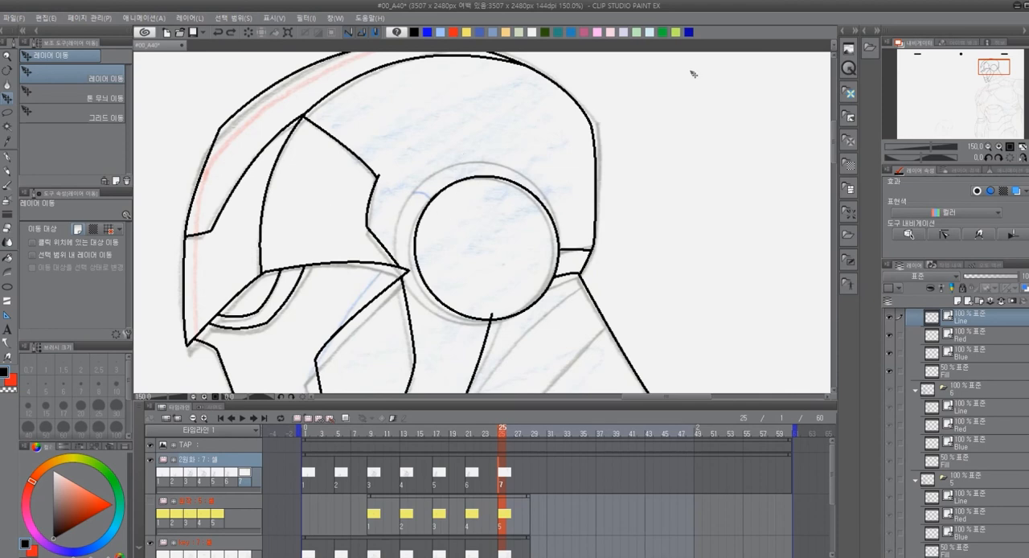
{"action": "key", "text": "ctrl+z"}
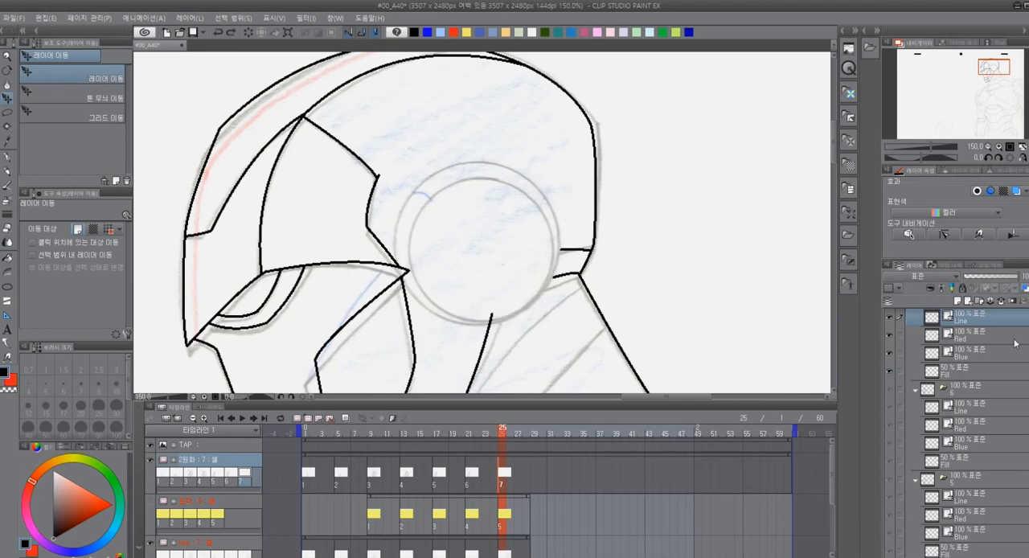
Add a new vector layer above cel 7's Line layer and draw a black circle for the outer ear disc
{"action": "scroll", "coordinate": [969, 386], "scroll_direction": "up", "scroll_amount": 1}
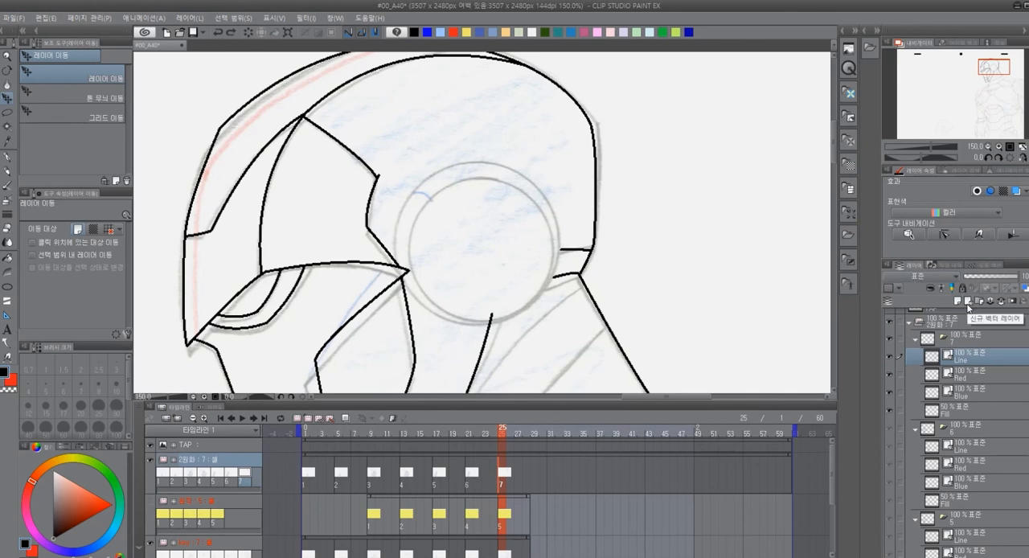
{"action": "left_click", "coordinate": [968, 302]}
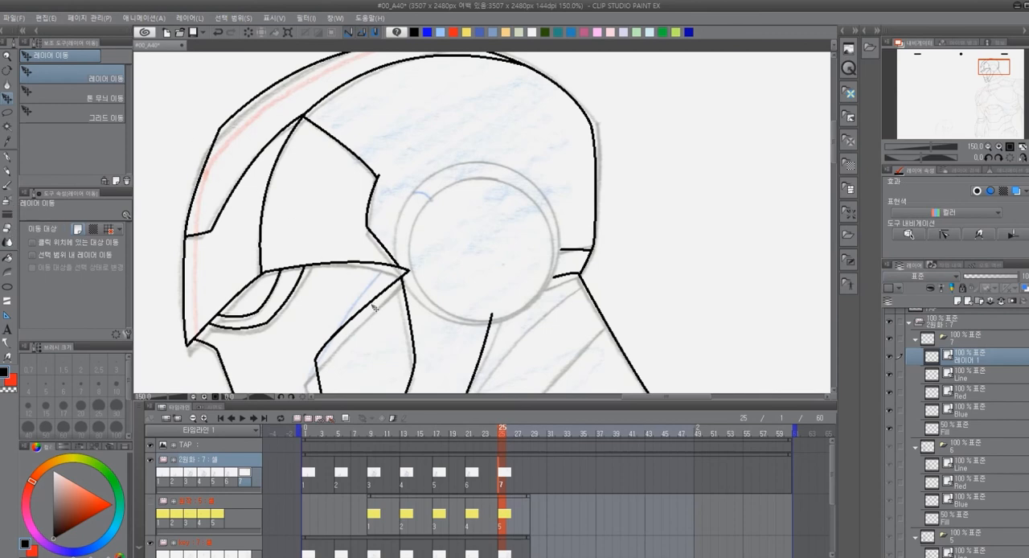
{"action": "key", "text": "u"}
{"action": "mouse_move", "coordinate": [396, 179]}
{"action": "left_mouse_down"}
{"action": "mouse_move", "coordinate": [523, 312]}
{"action": "mouse_move", "coordinate": [560, 318]}
{"action": "mouse_move", "coordinate": [558, 338]}
{"action": "mouse_move", "coordinate": [385, 320]}
{"action": "left_mouse_up"}
{"action": "left_click_drag", "start_coordinate": [235, 316], "coordinate": [793, 287]}
{"action": "left_click_drag", "start_coordinate": [480, 284], "coordinate": [732, 300]}
{"action": "left_click_drag", "start_coordinate": [516, 316], "coordinate": [531, 301]}
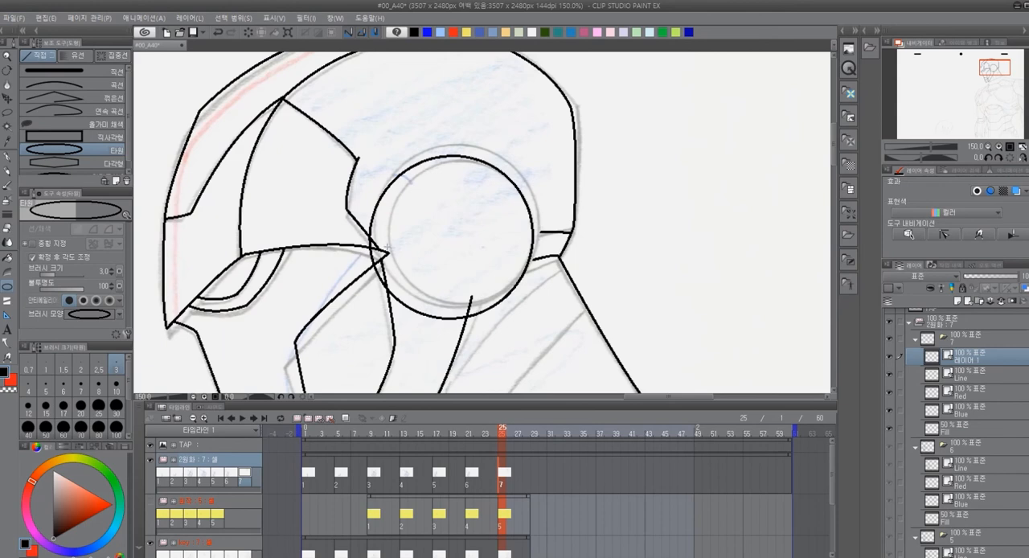
Lasso the black circle, shift it with Transform onto the sketched outer ear ring and clear the selection
{"action": "key", "text": "m"}
{"action": "mouse_move", "coordinate": [455, 95]}
{"action": "left_mouse_down"}
{"action": "mouse_move", "coordinate": [361, 340]}
{"action": "mouse_move", "coordinate": [568, 288]}
{"action": "mouse_move", "coordinate": [573, 114]}
{"action": "left_mouse_up"}
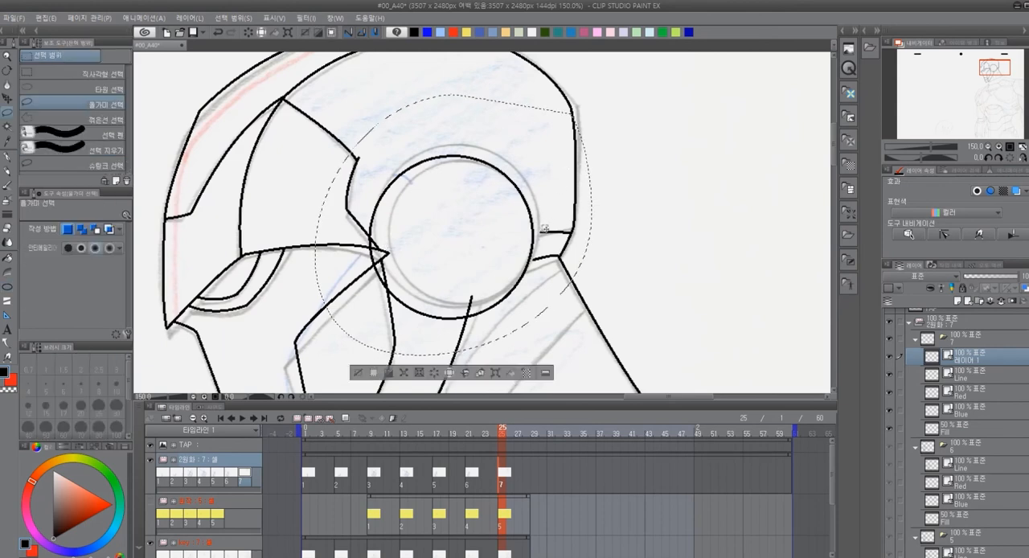
{"action": "key", "text": "ctrl+t"}
{"action": "left_click_drag", "start_coordinate": [519, 291], "coordinate": [526, 278]}
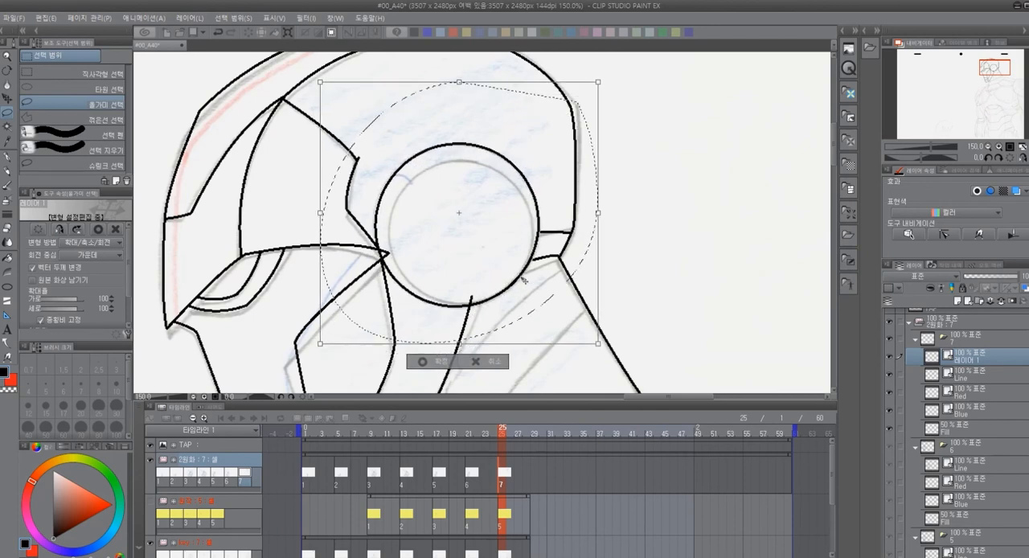
{"action": "left_click", "coordinate": [438, 364]}
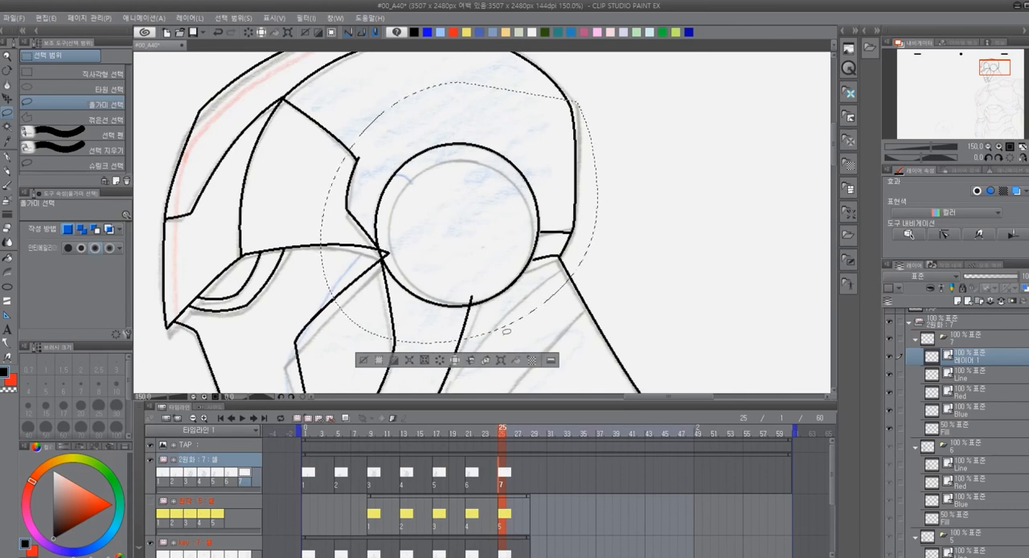
{"action": "left_click", "coordinate": [700, 337]}
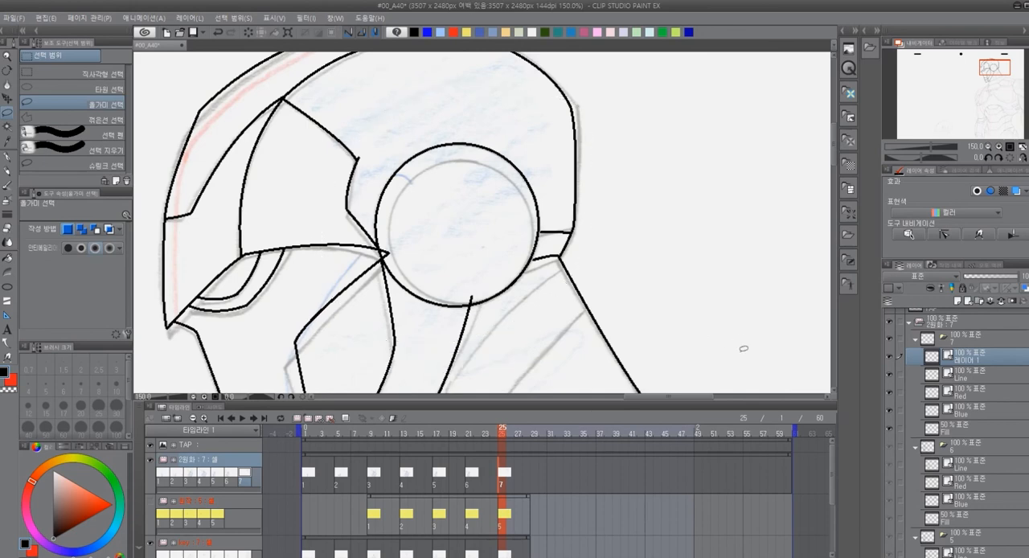
Duplicate the circle's layer and shrink the copy to fit the sketched inner ear ring
{"action": "right_click", "coordinate": [966, 358]}
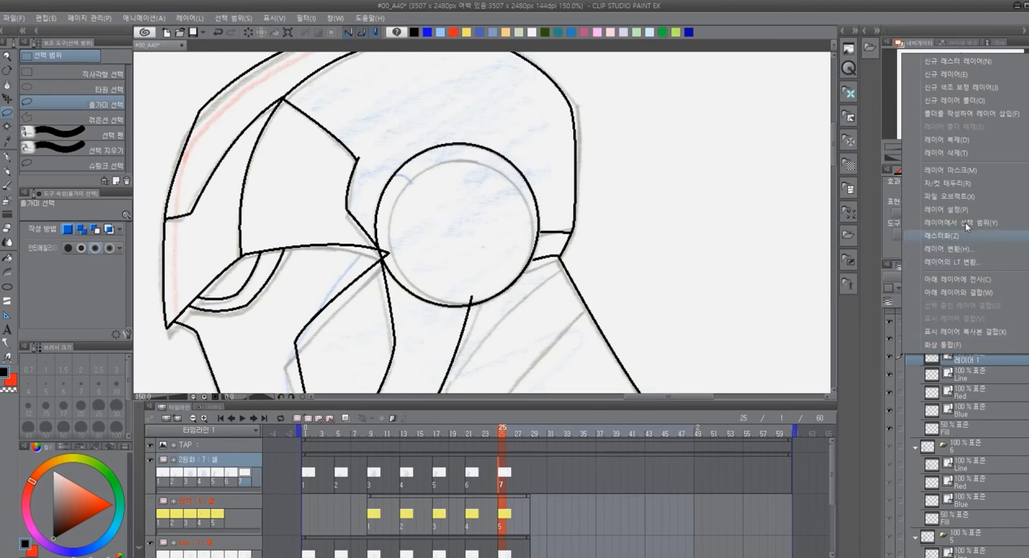
{"action": "left_click", "coordinate": [976, 138]}
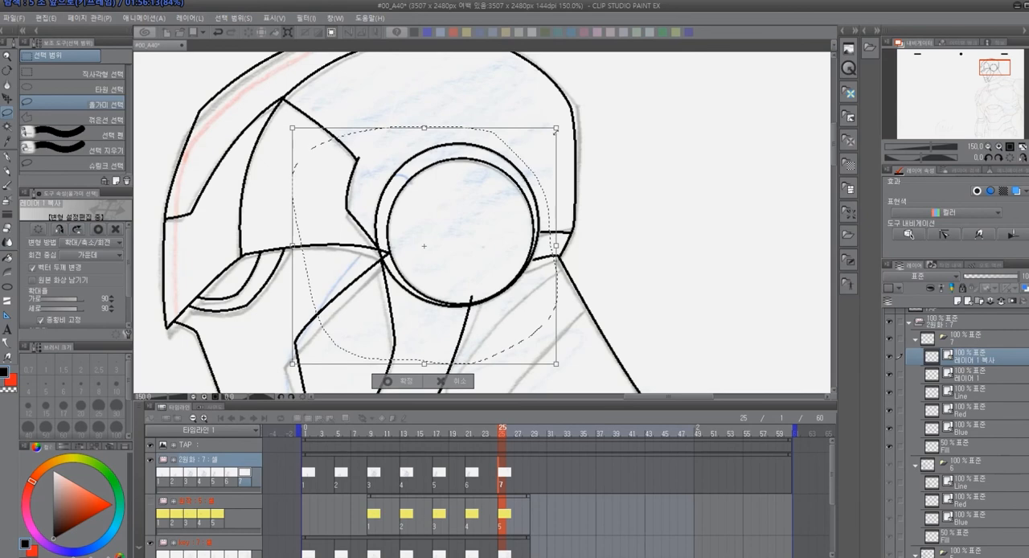
{"action": "left_click_drag", "start_coordinate": [557, 132], "coordinate": [553, 151]}
{"action": "key", "text": "Return"}
{"action": "key", "text": "ctrl+e"}
{"action": "key", "text": "ctrl+e"}
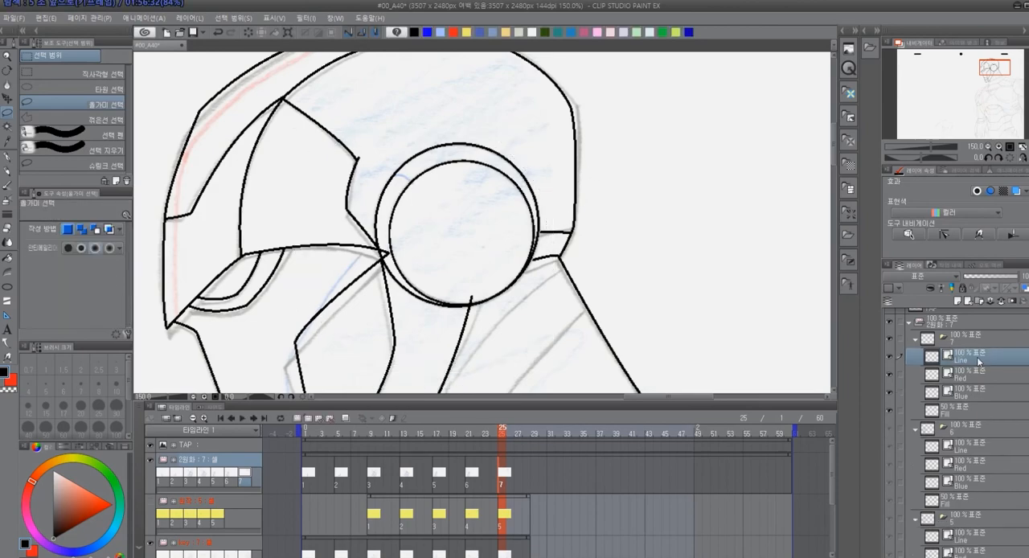
Merge both circle layers with cel 7's Line layer
{"action": "key", "text": "e"}
{"action": "scroll", "coordinate": [332, 254], "scroll_direction": "up", "scroll_amount": 2}
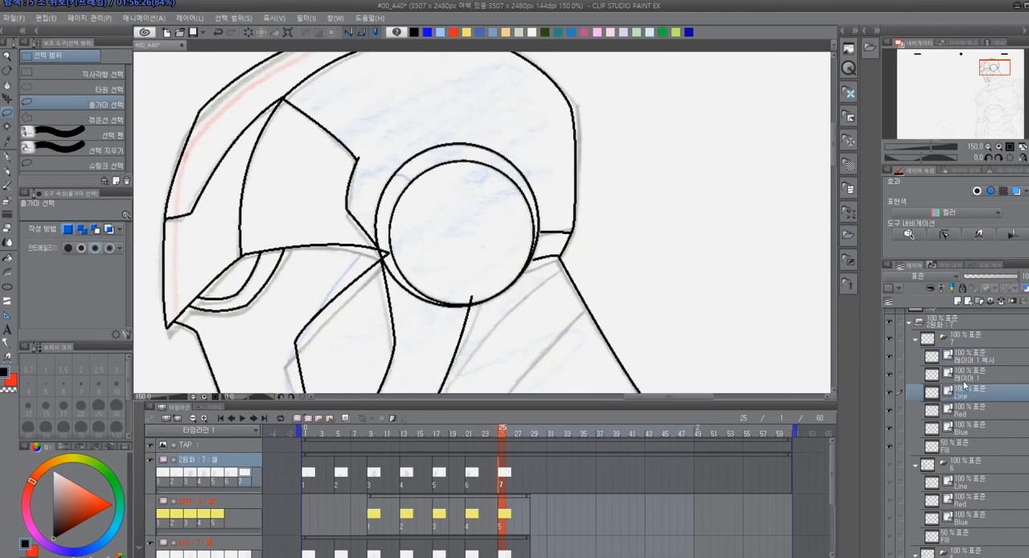
{"action": "right_click", "coordinate": [974, 392]}
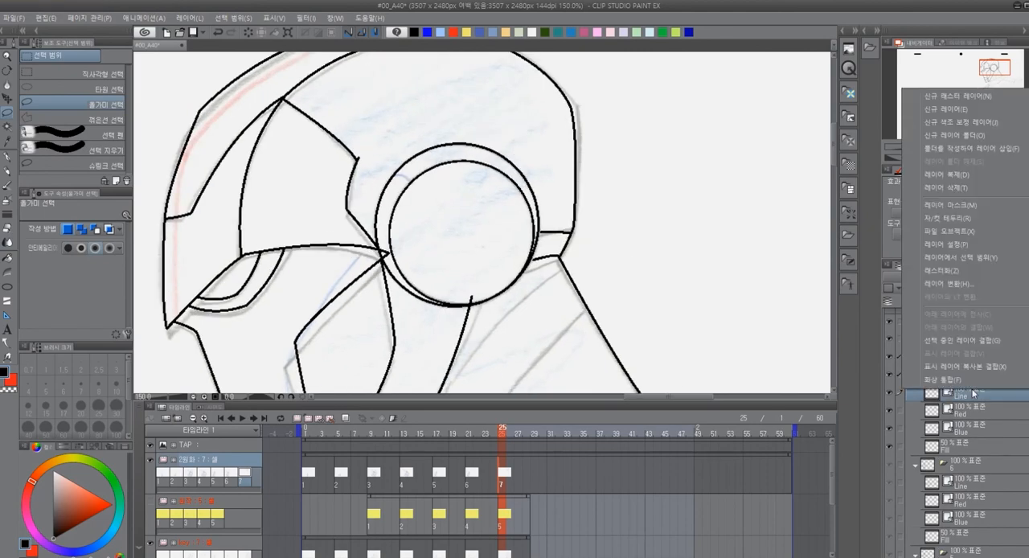
{"action": "left_click", "coordinate": [976, 342]}
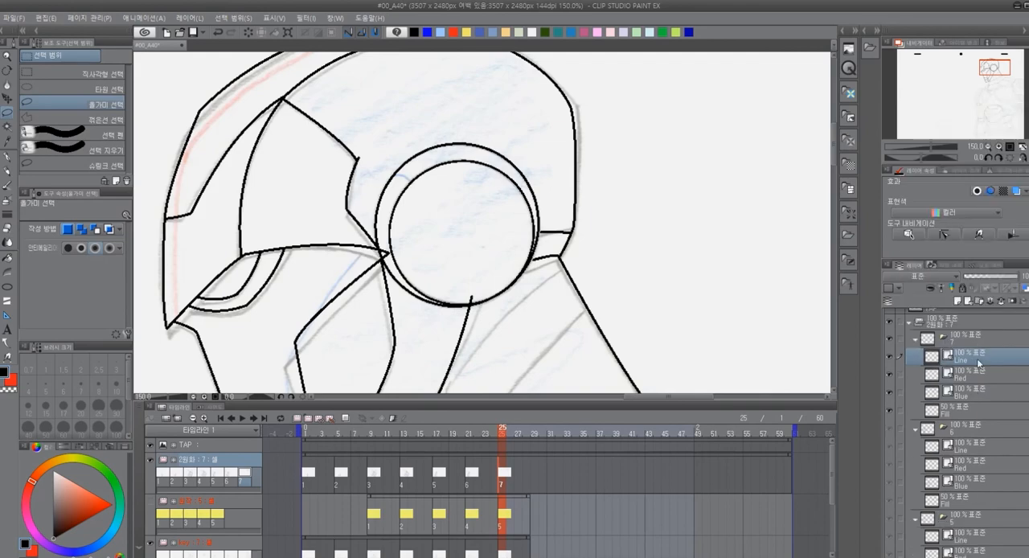
Join the helmet's rear notch lines to the ear disc and ink the neck panels and collar with the curve tool
{"action": "scroll", "coordinate": [627, 261], "scroll_direction": "down", "scroll_amount": 1}
{"action": "scroll", "coordinate": [623, 264], "scroll_direction": "up", "scroll_amount": 3}
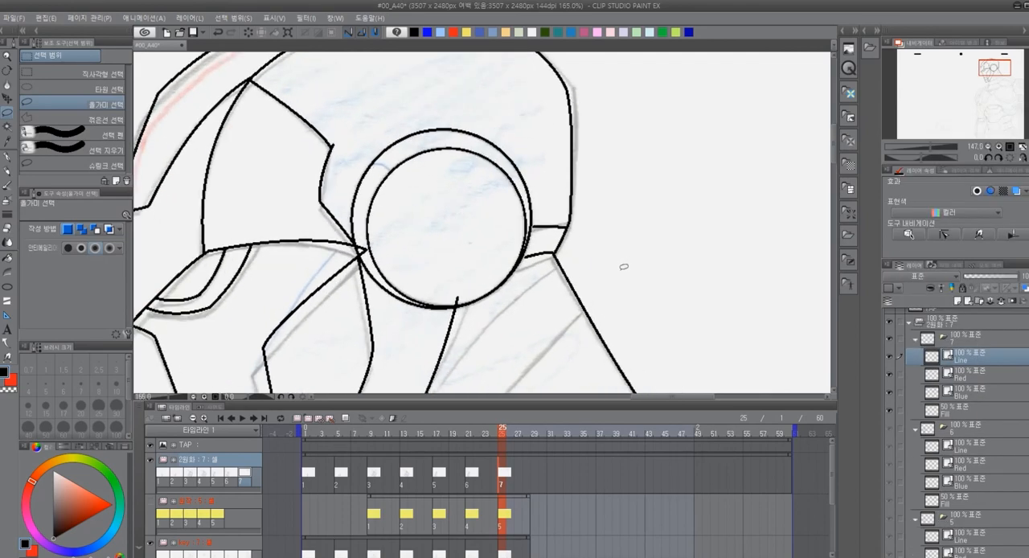
{"action": "key", "text": "e"}
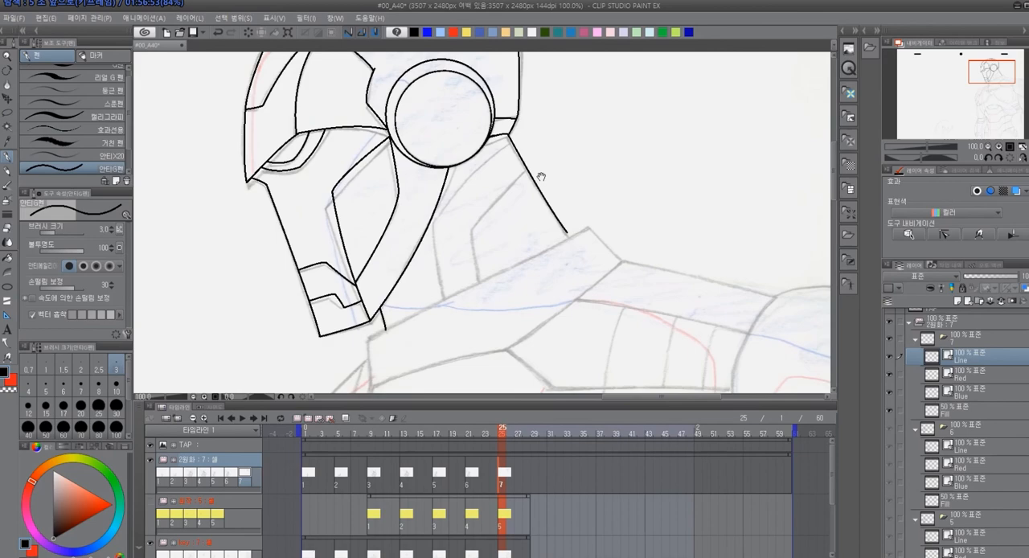
{"action": "key", "text": "u"}
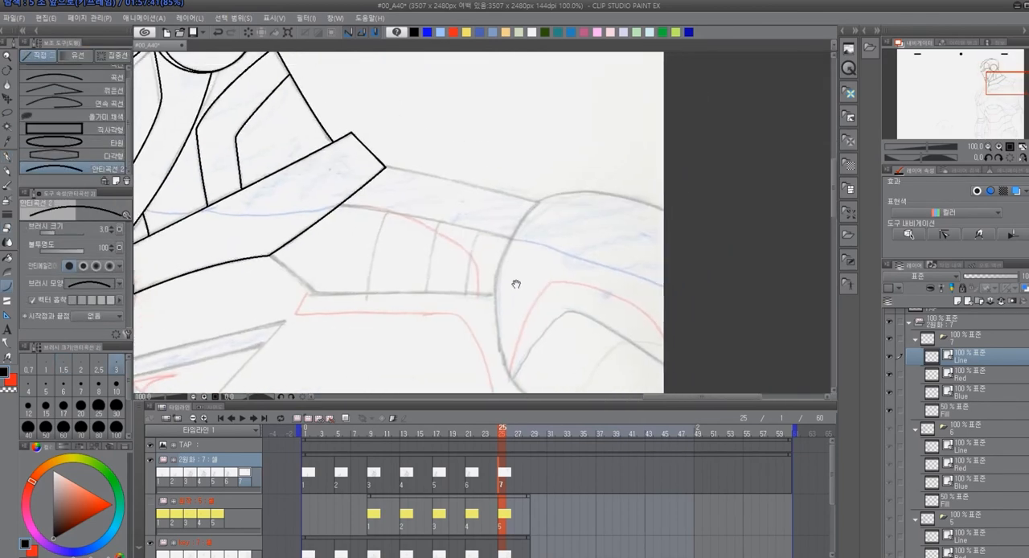
Ink the shoulder, the side of the torso and the curved abdomen outline in black with the curve tool
{"action": "left_click_drag", "start_coordinate": [386, 167], "coordinate": [622, 194]}
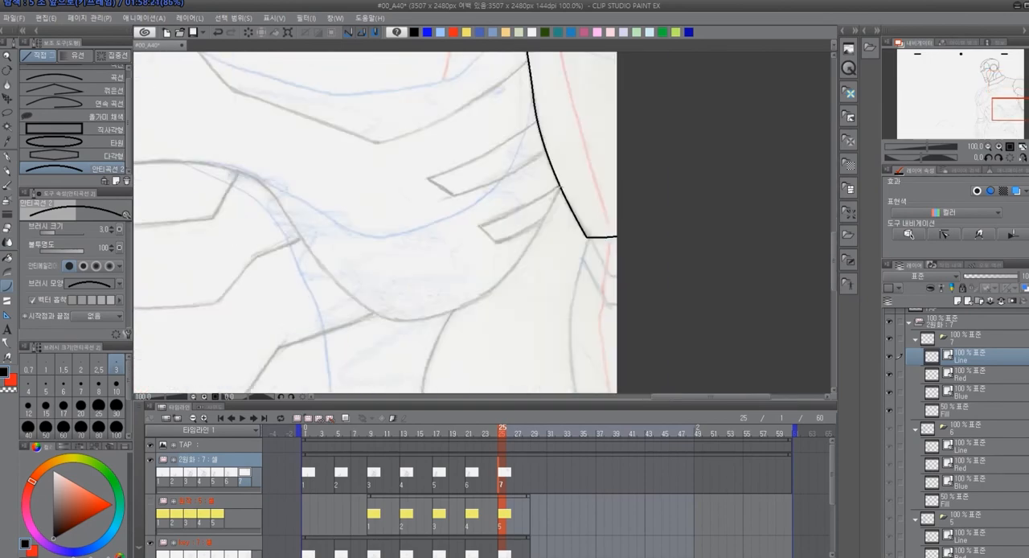
{"action": "mouse_move", "coordinate": [563, 195]}
{"action": "left_mouse_down"}
{"action": "mouse_move", "coordinate": [482, 298]}
{"action": "mouse_move", "coordinate": [368, 317]}
{"action": "left_mouse_up"}
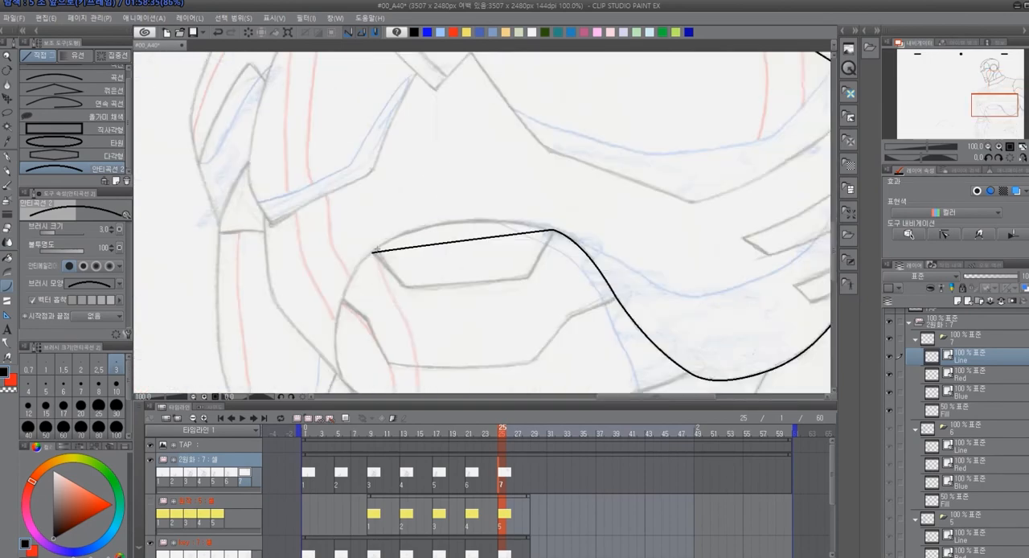
{"action": "left_click", "coordinate": [420, 217]}
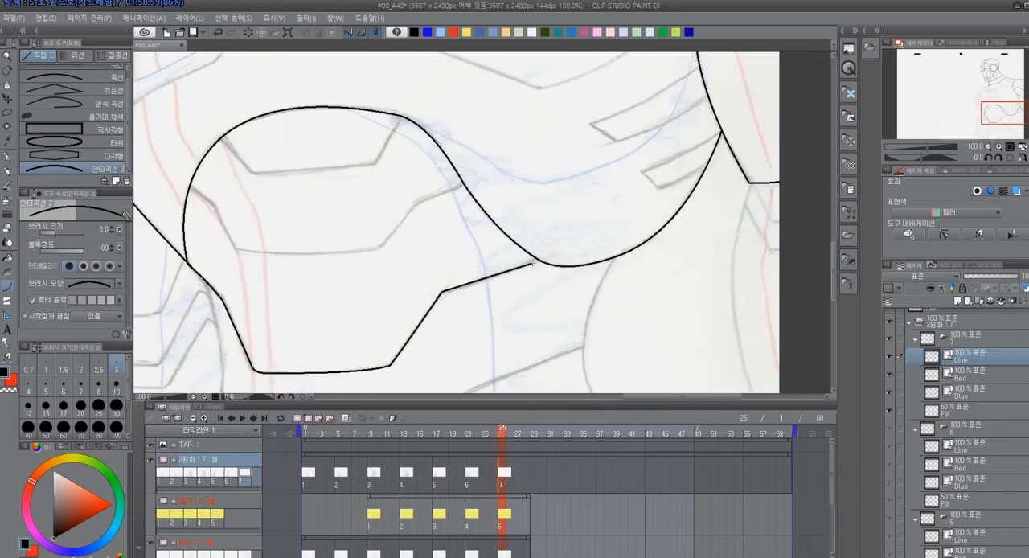
Finish cel 7's body lines, add red and blue separation lines with light blue and yellow fills, and check frame 25 on the timeline
{"action": "mouse_move", "coordinate": [451, 187]}
{"action": "left_mouse_down"}
{"action": "mouse_move", "coordinate": [239, 248]}
{"action": "mouse_move", "coordinate": [196, 172]}
{"action": "left_mouse_up"}
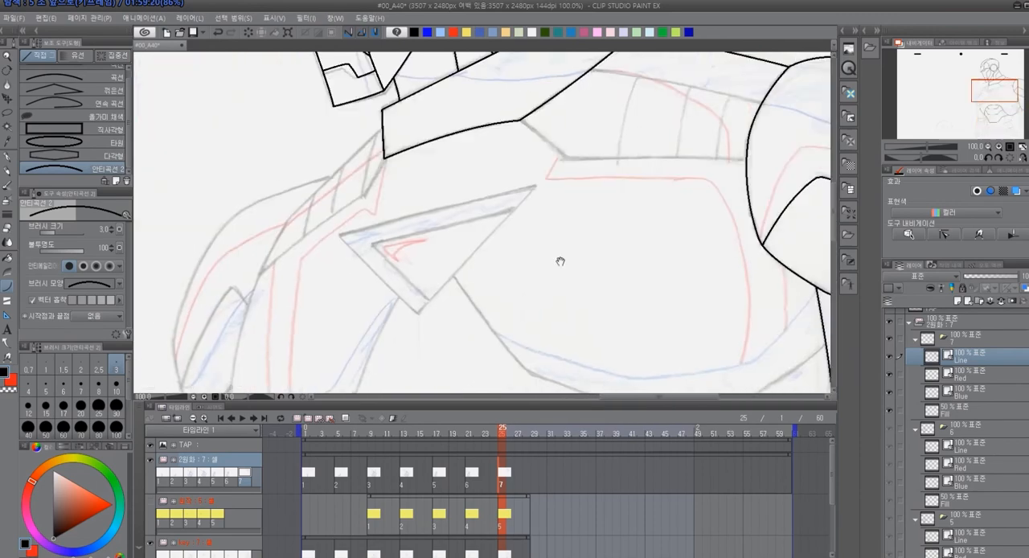
{"action": "left_click_drag", "start_coordinate": [558, 260], "coordinate": [478, 312]}
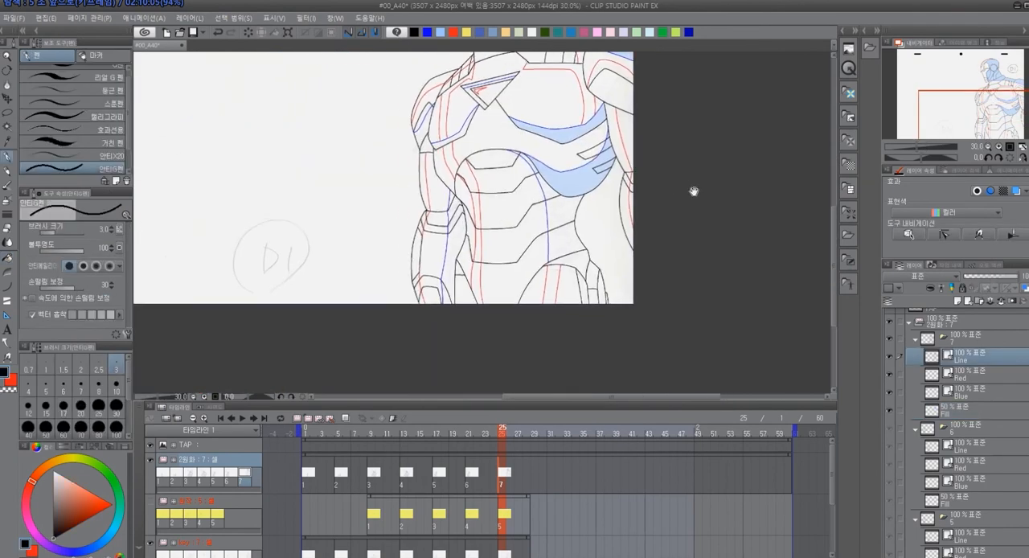
{"action": "left_click_drag", "start_coordinate": [694, 192], "coordinate": [695, 193]}
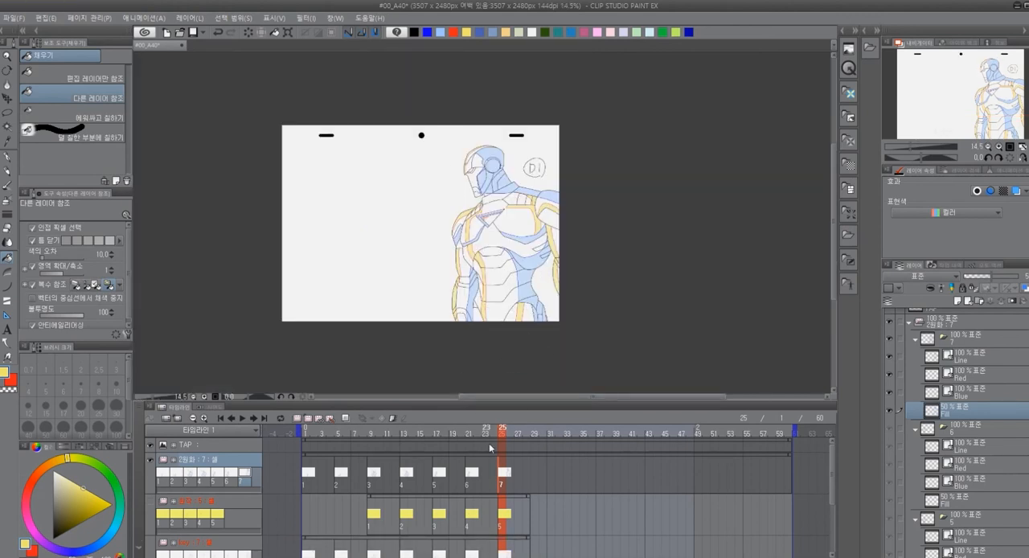
{"action": "mouse_move", "coordinate": [491, 439]}
{"action": "left_mouse_down"}
{"action": "mouse_move", "coordinate": [308, 437]}
{"action": "mouse_move", "coordinate": [535, 446]}
{"action": "mouse_move", "coordinate": [302, 465]}
{"action": "mouse_move", "coordinate": [501, 472]}
{"action": "left_mouse_up"}
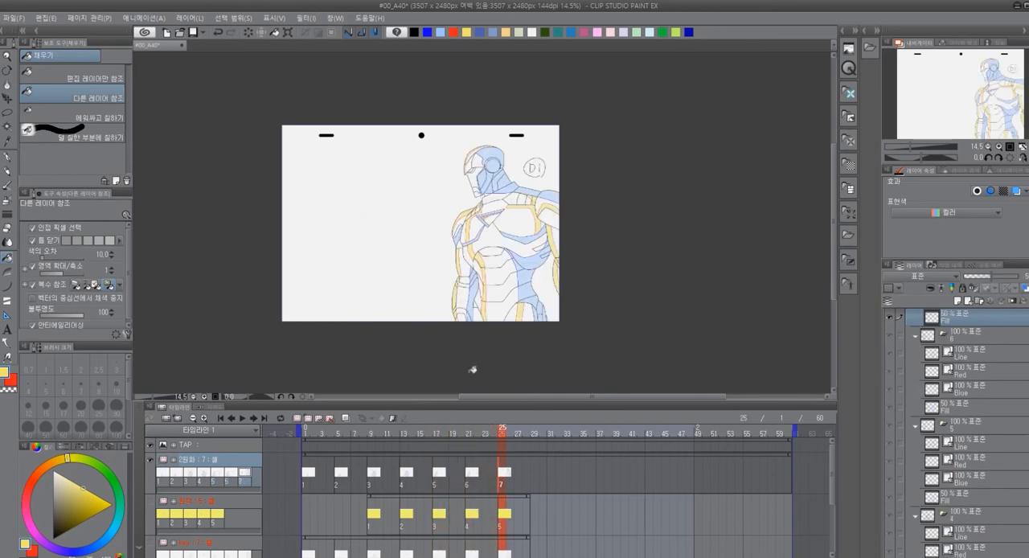